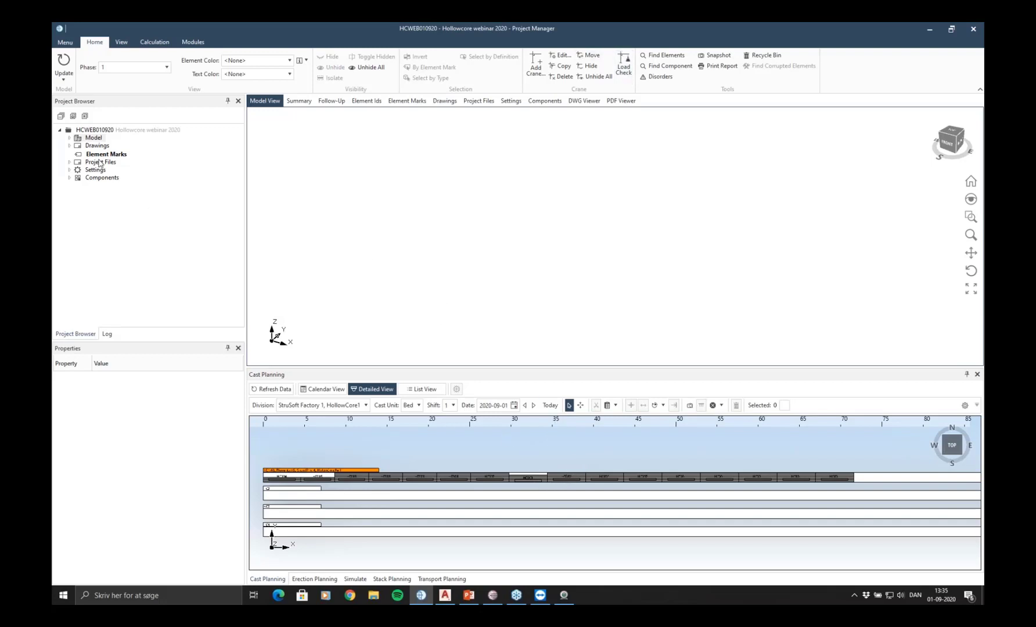
Open the B1 PLAN1 floor plan from the project's drawings in AutoCAD
left_click(70, 146)
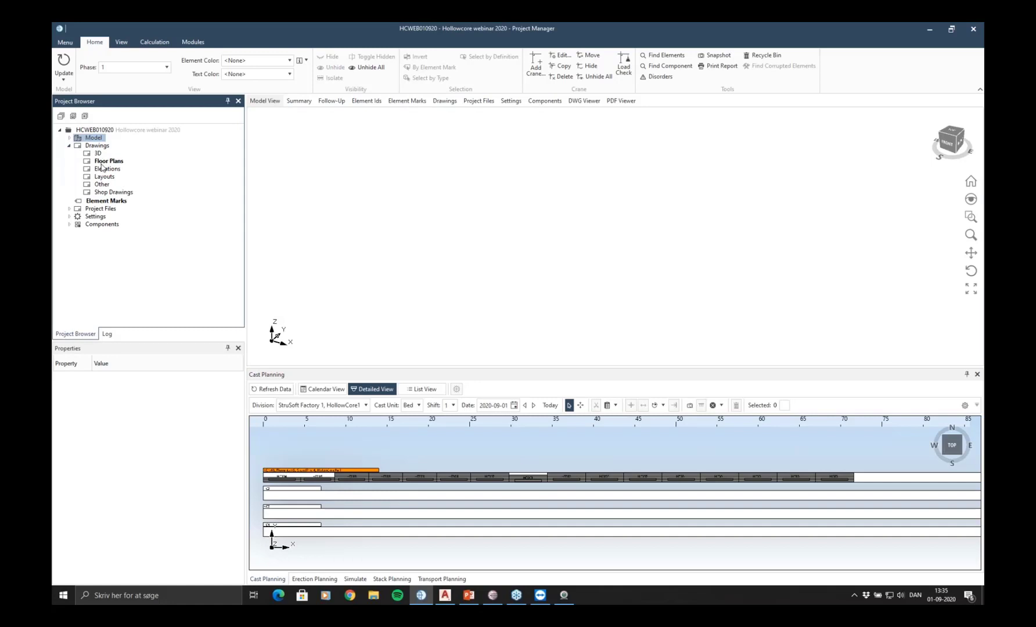
left_click(104, 161)
double_click(293, 149)
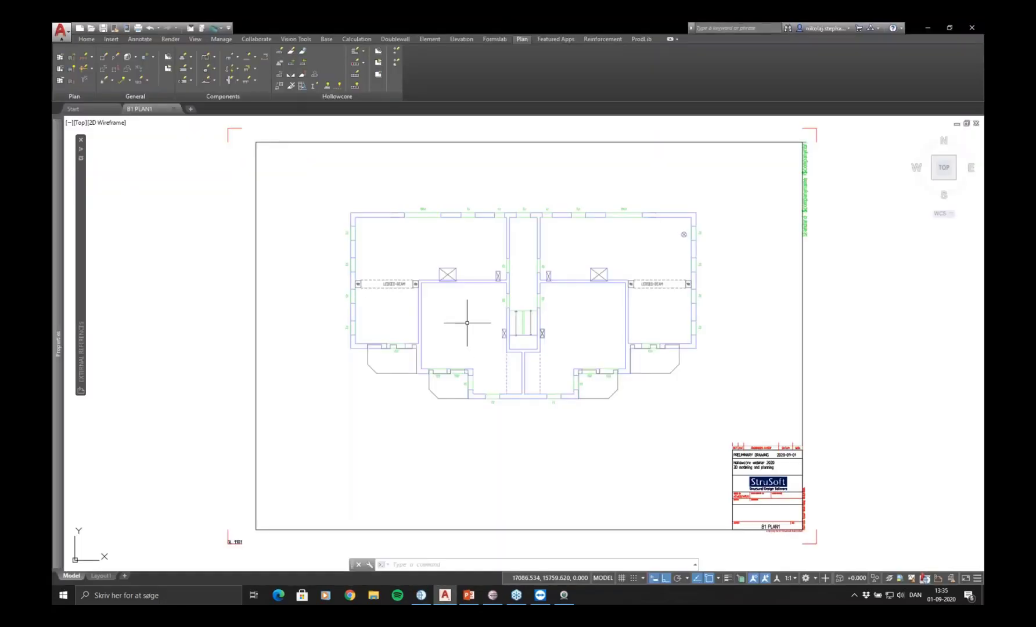
left_click(465, 326)
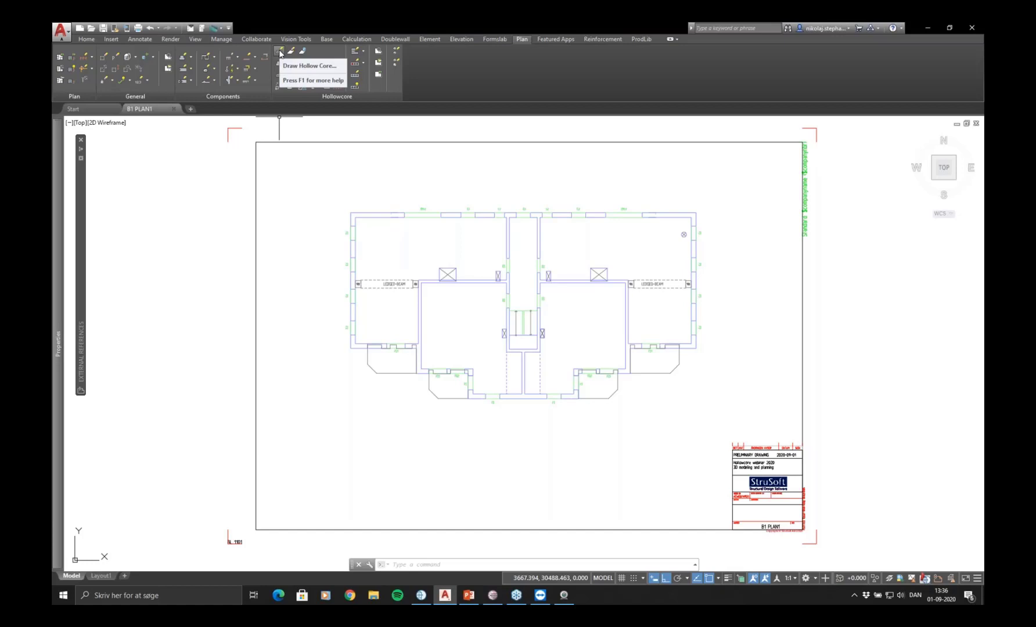
Start drawing hollow core slabs, preview section 38 in the slab properties, and set the section back to 19
middle_click_drag(490, 307, 492, 335)
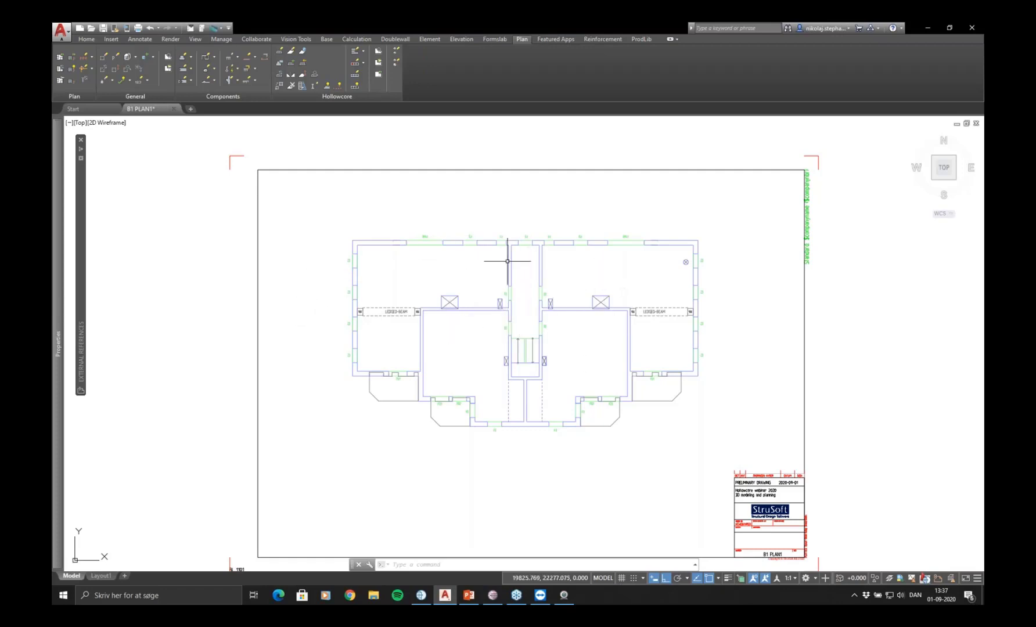
scroll(452, 324, "up", 2)
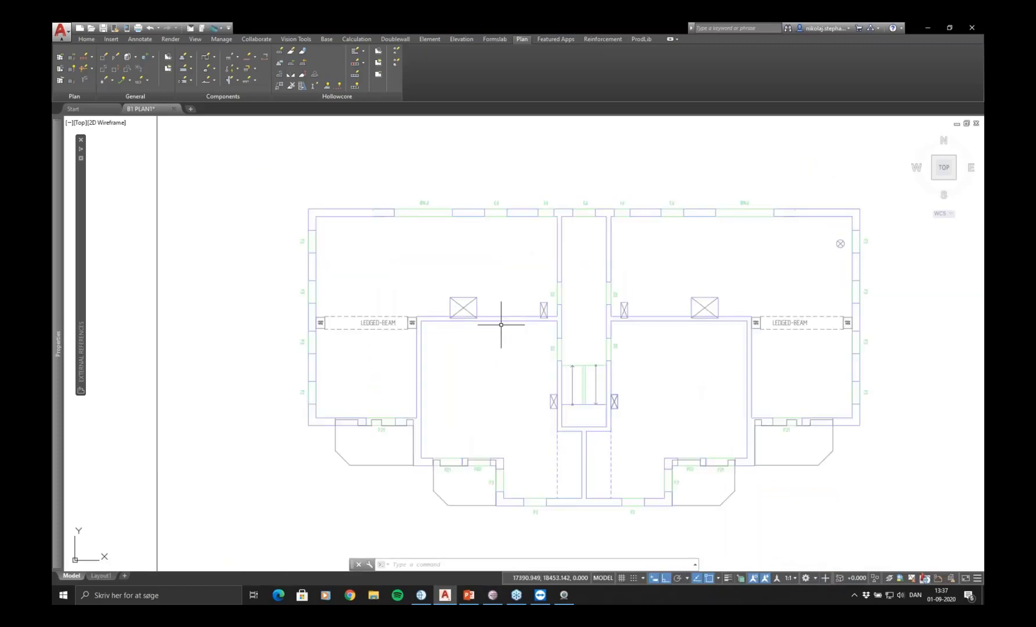
left_click(300, 83)
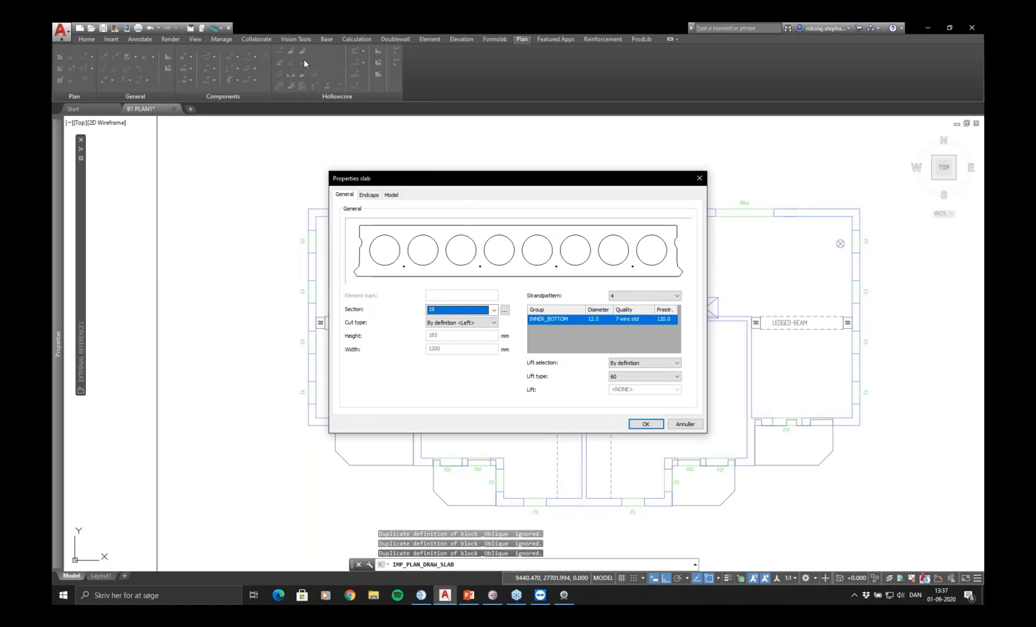
left_click(493, 310)
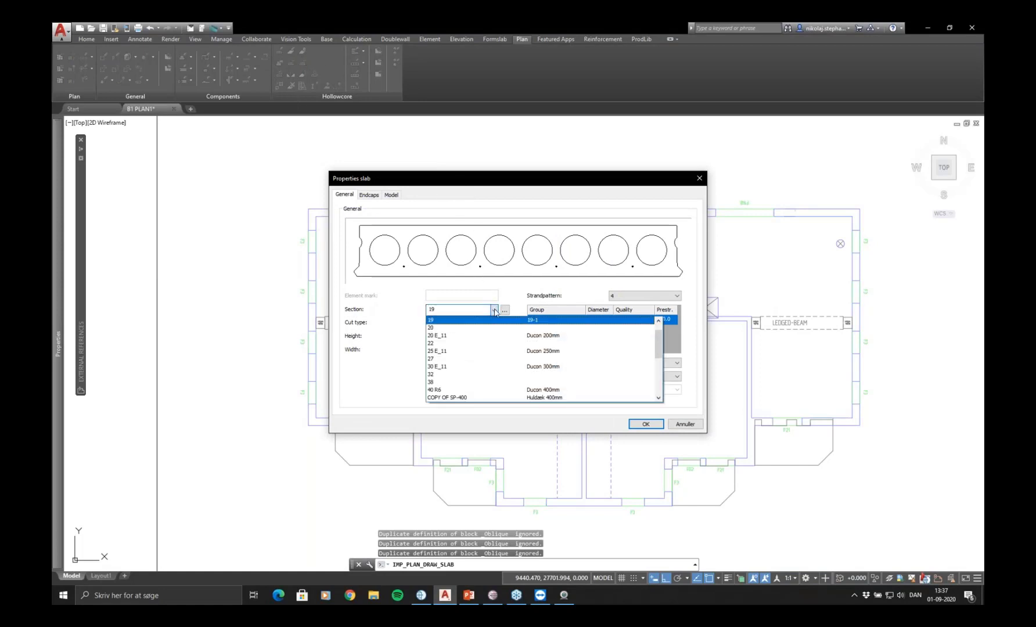
left_click(467, 382)
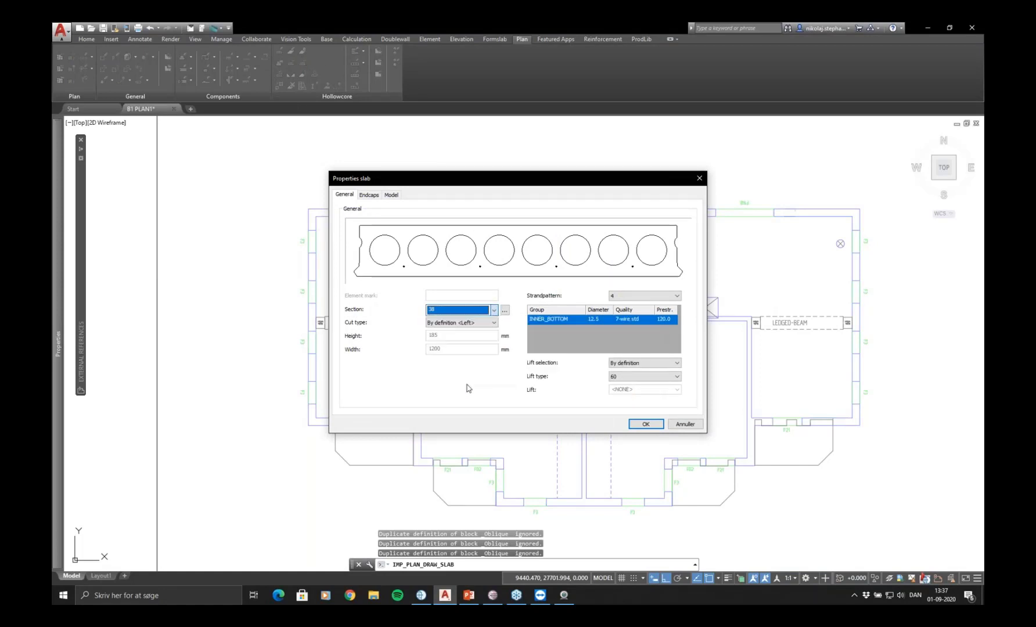
left_click(494, 310)
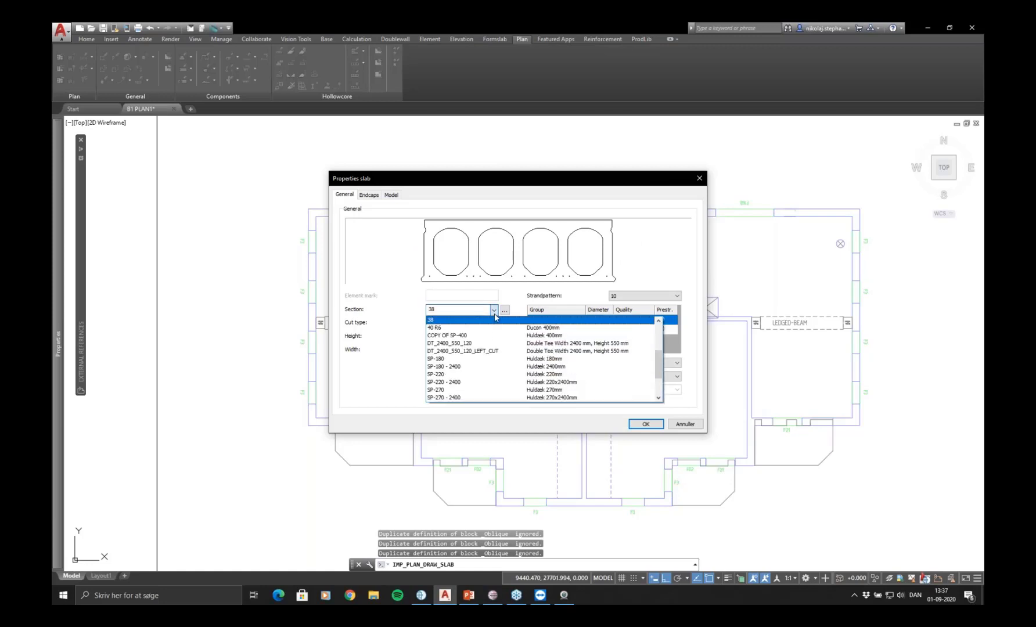
scroll(485, 337, "up", 5)
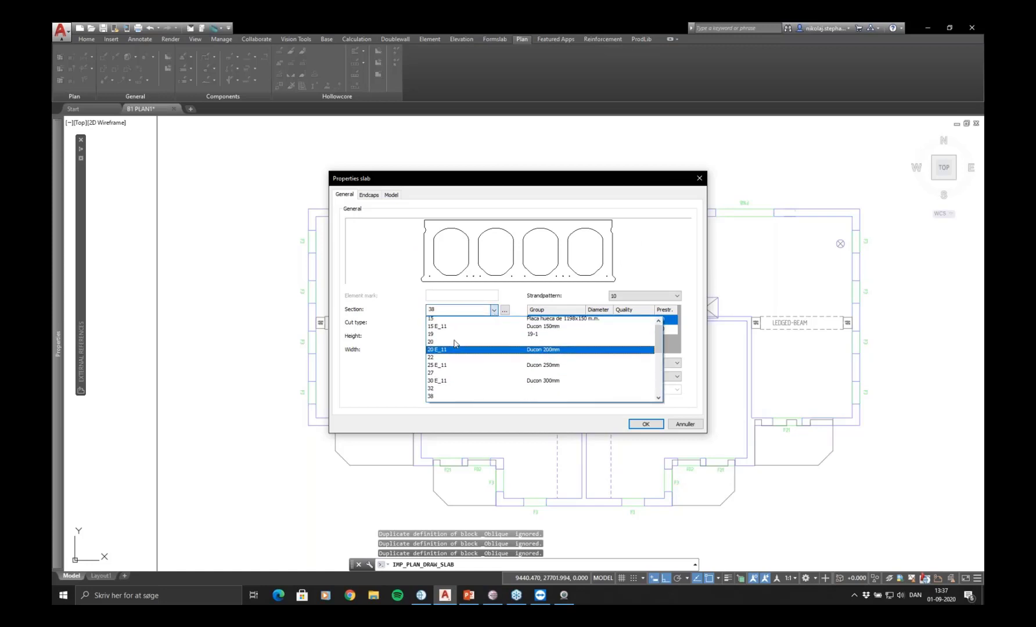
left_click(463, 341)
left_click_drag(573, 186, 684, 180)
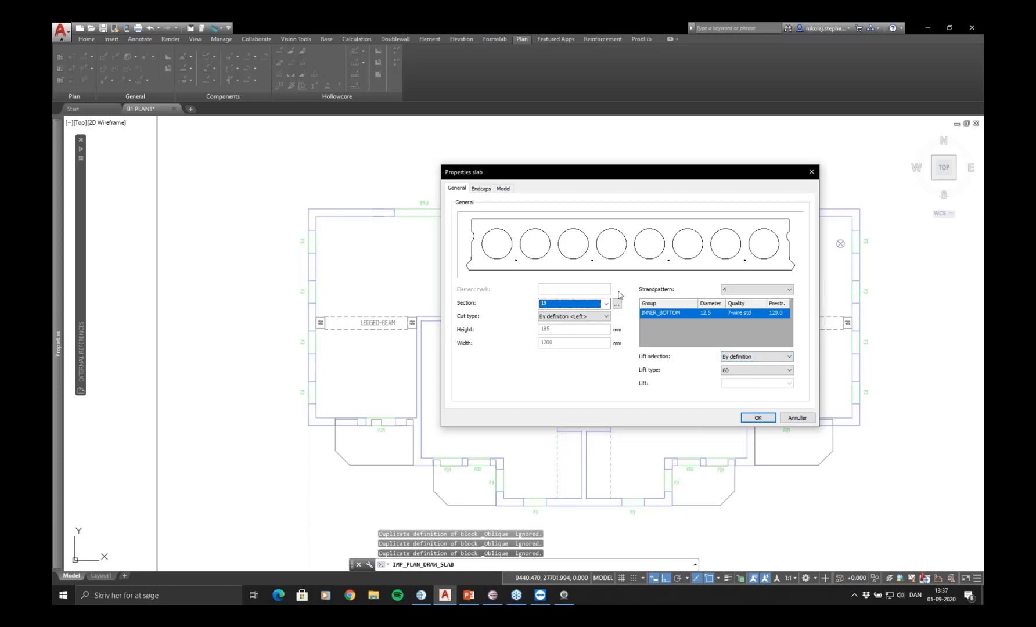
Preview strand patterns 42 and 5 for the slab, and accept the properties with strand pattern 4
left_click(740, 290)
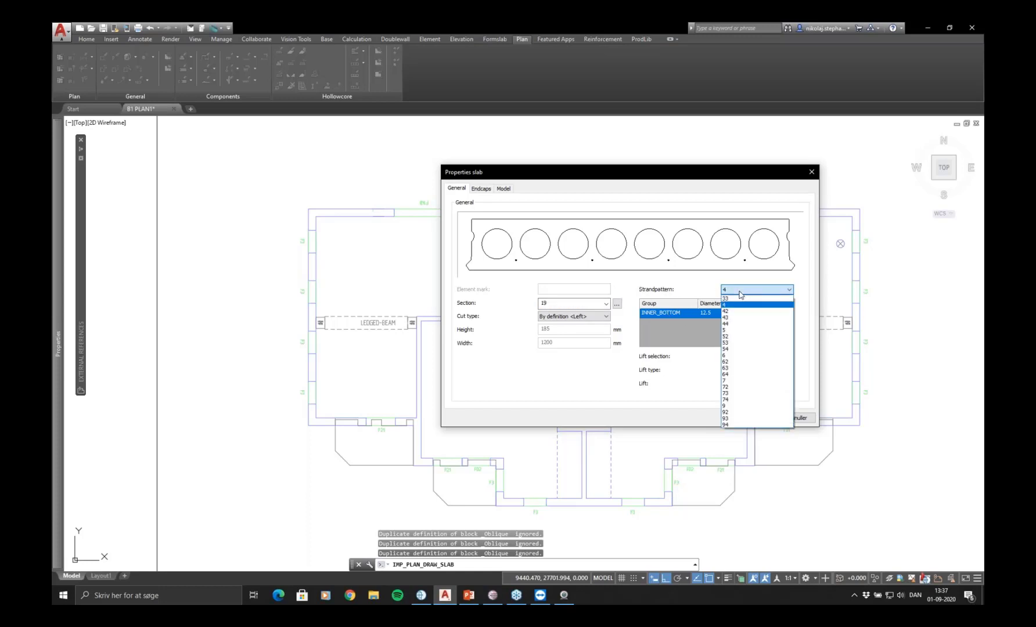
left_click(741, 306)
left_click(742, 288)
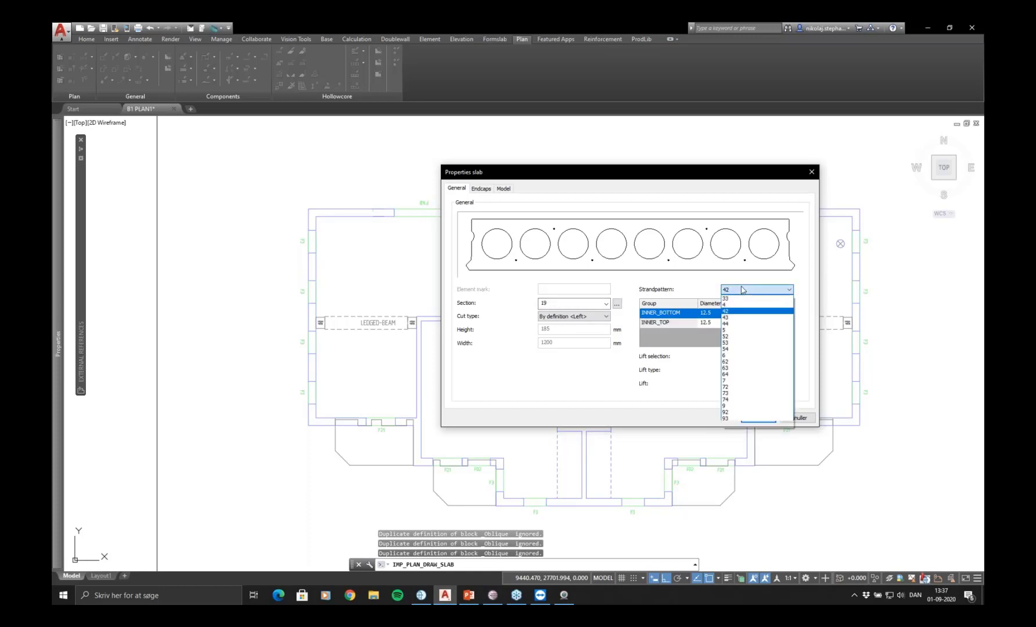
left_click(739, 330)
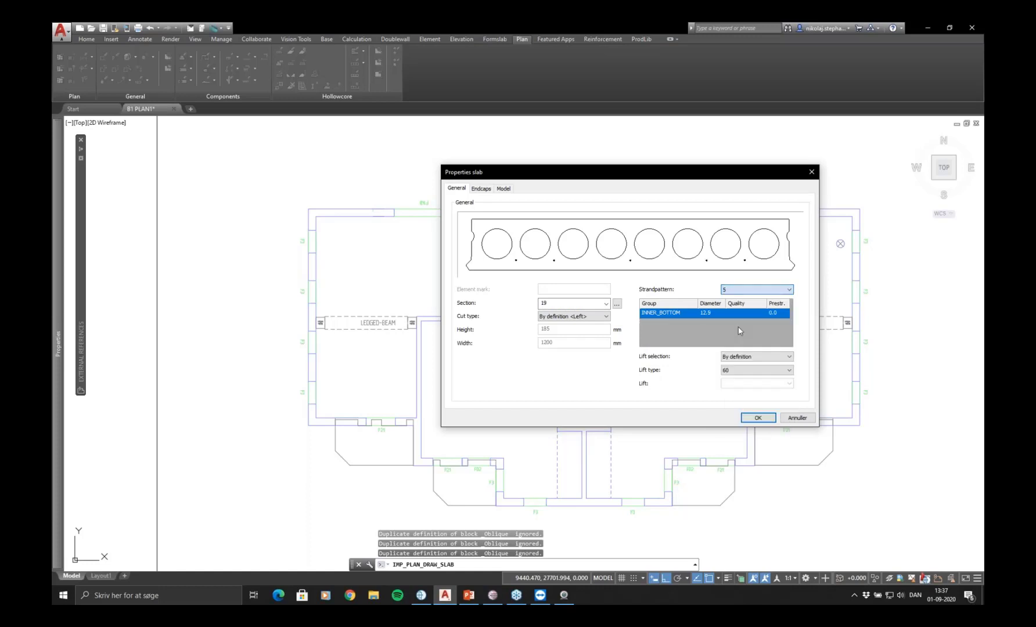
left_click(741, 288)
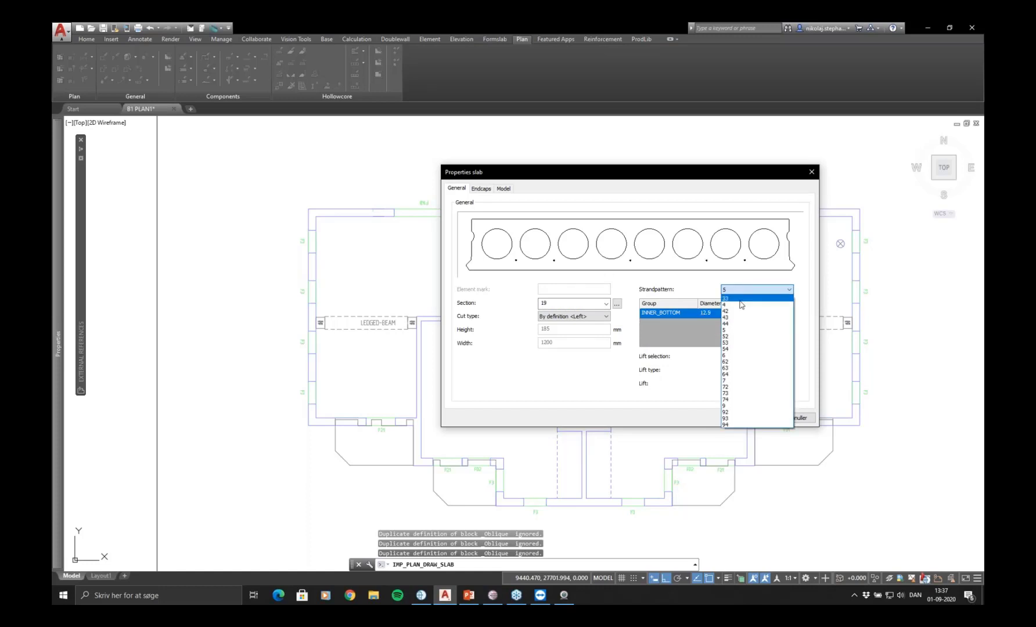
left_click(739, 307)
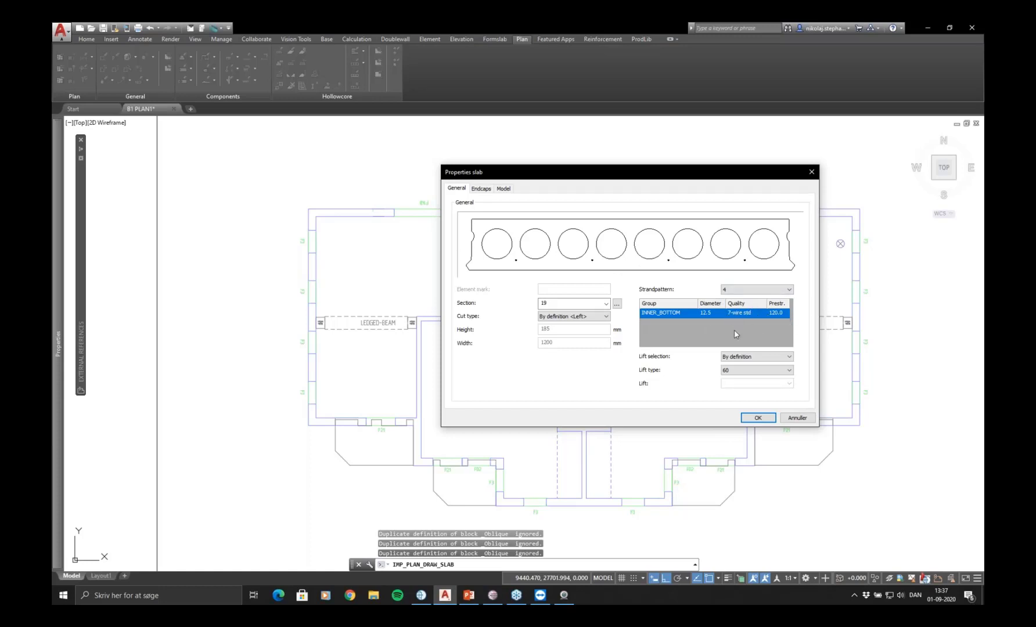
left_click(757, 418)
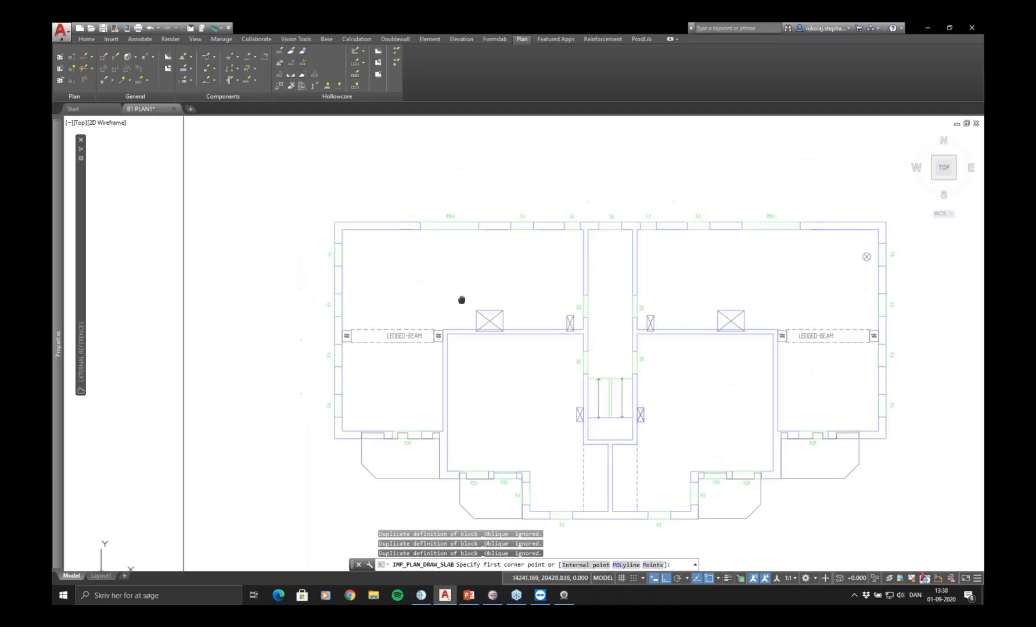
Outline the slab area point by point along the inner wall corners of the L-shaped room around the ledged beam, and close it
scroll(376, 316, "up", 2)
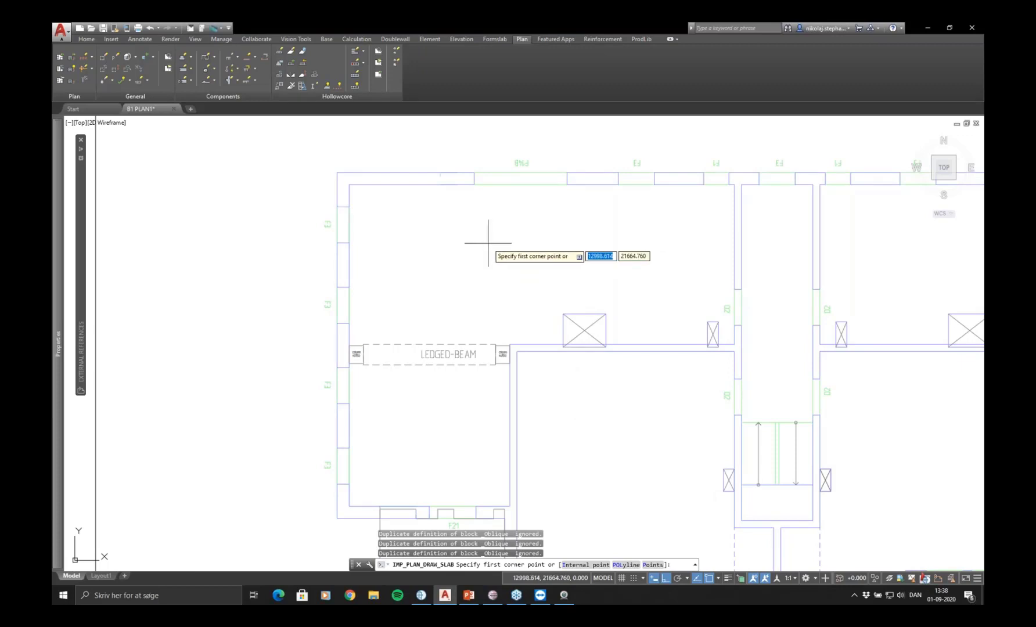
type("p")
key("Return")
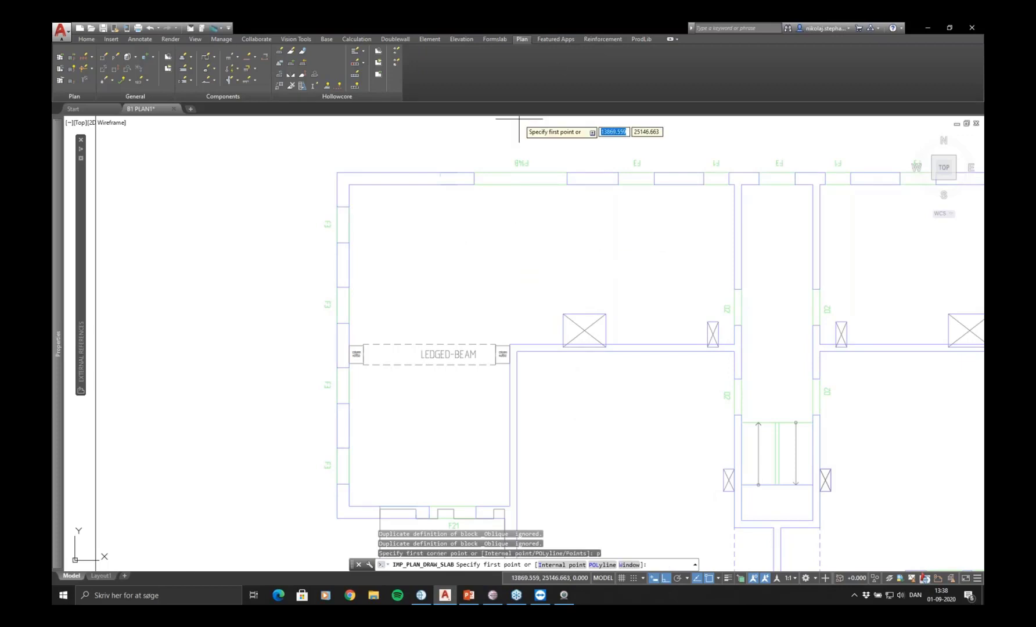
left_click(348, 184)
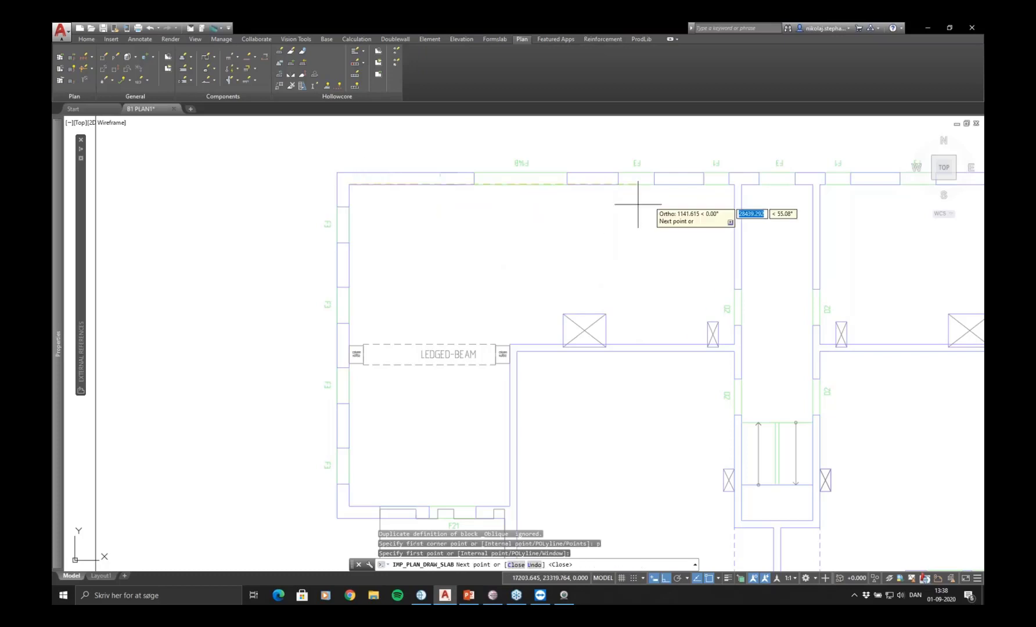
left_click(735, 185)
left_click(735, 343)
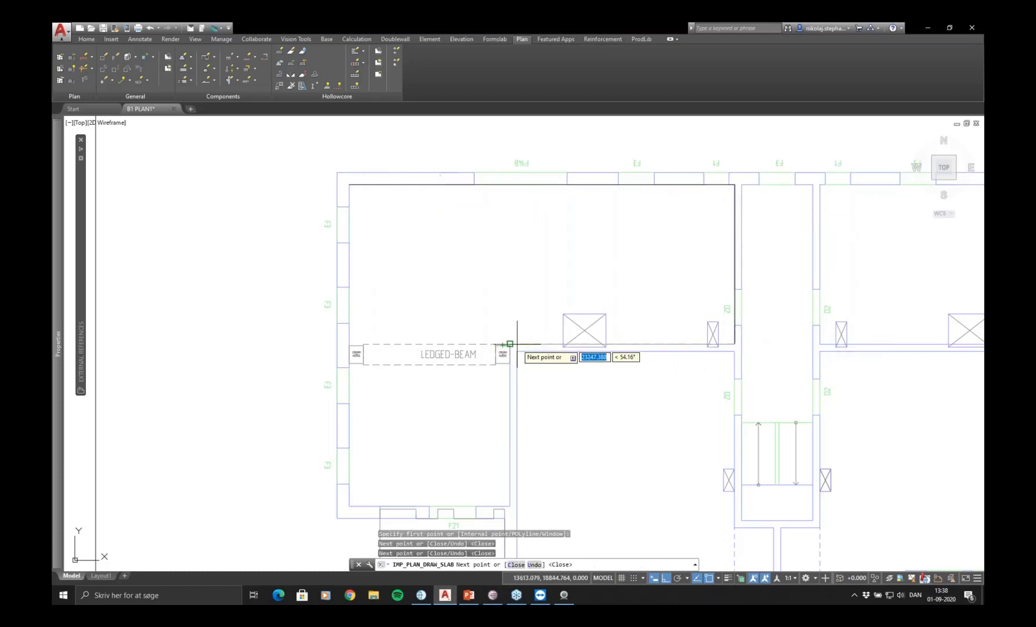
left_click(509, 343)
left_click(509, 506)
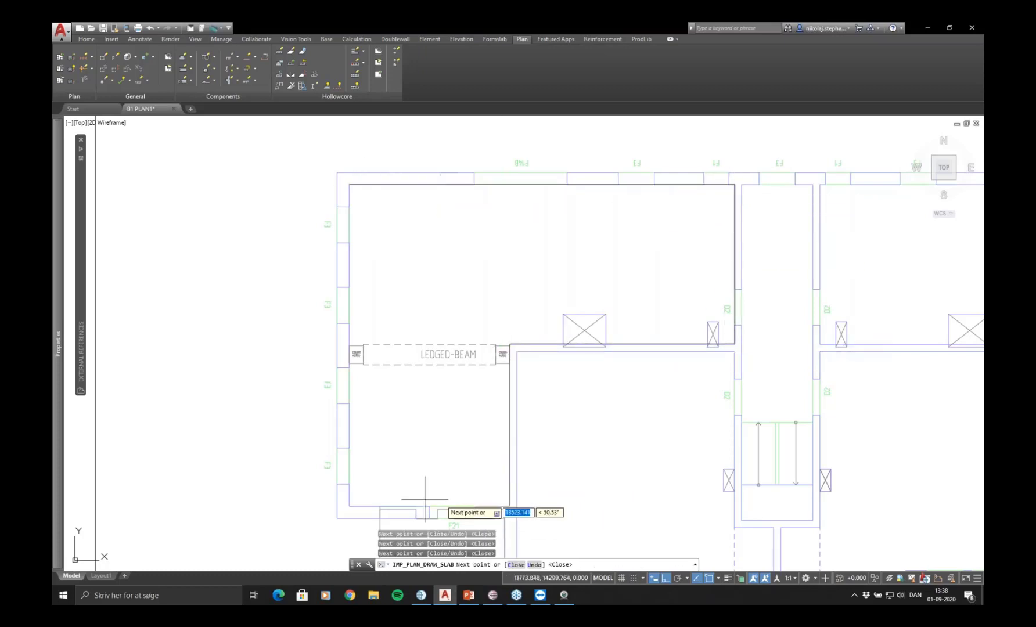
left_click(349, 506)
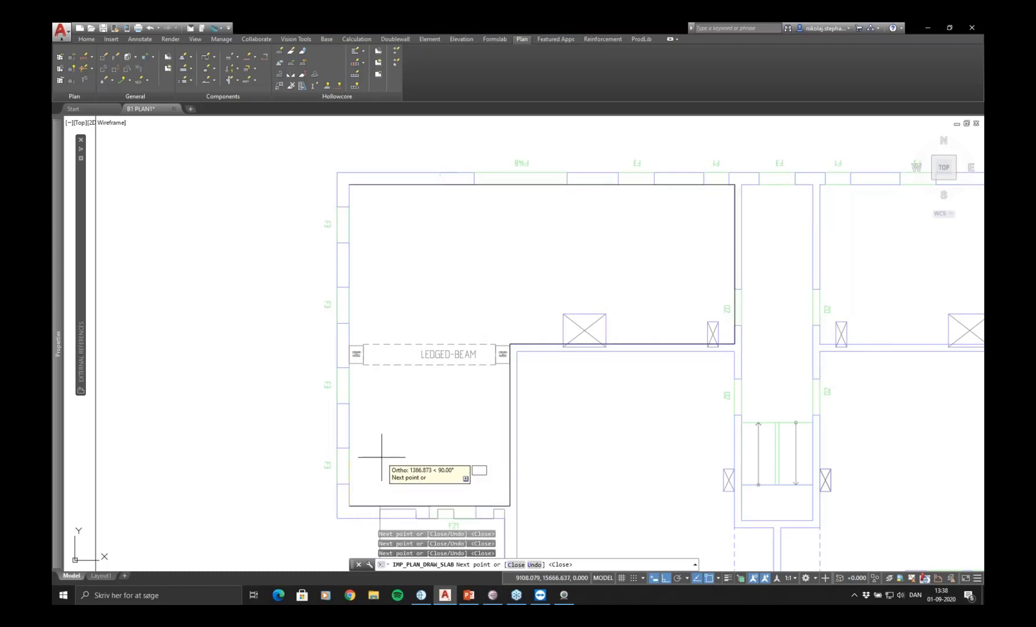
key("Return")
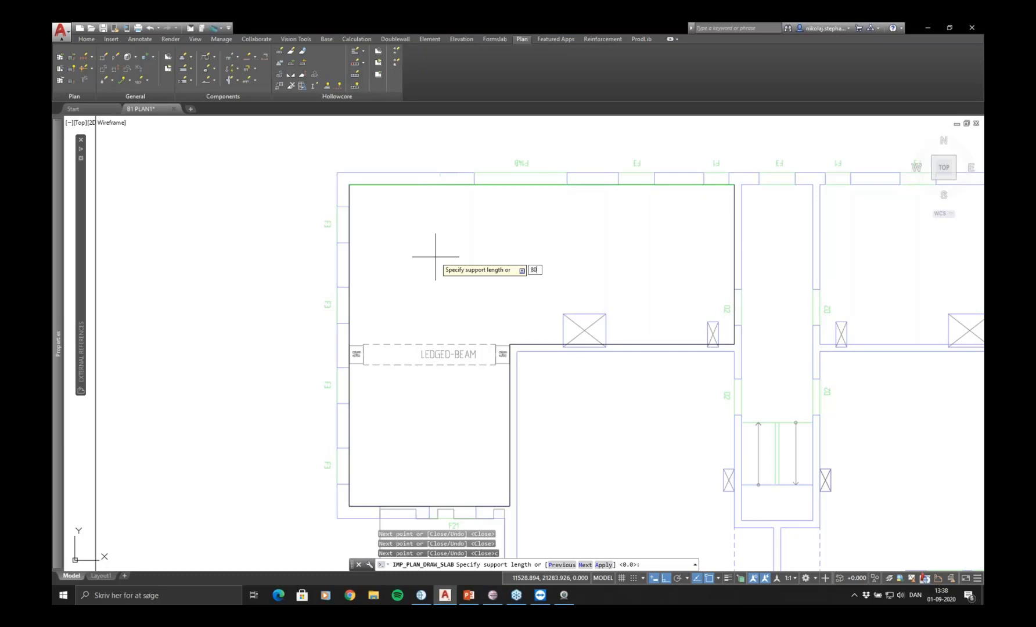
Set the support length to 80 on the outline's three horizontal edges and 0 on its three vertical edges
key("Return")
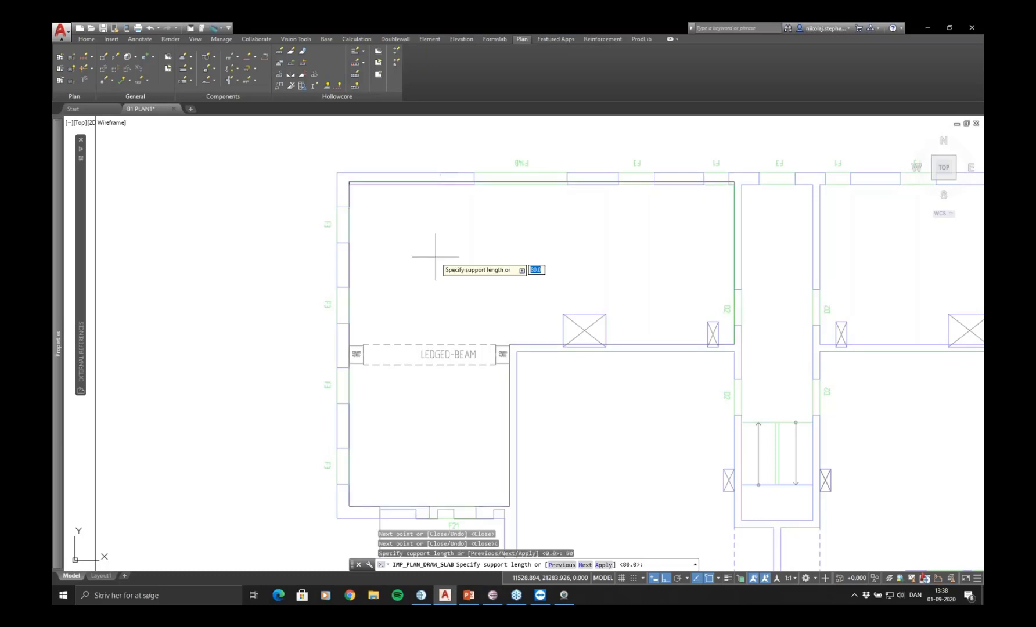
key("Return")
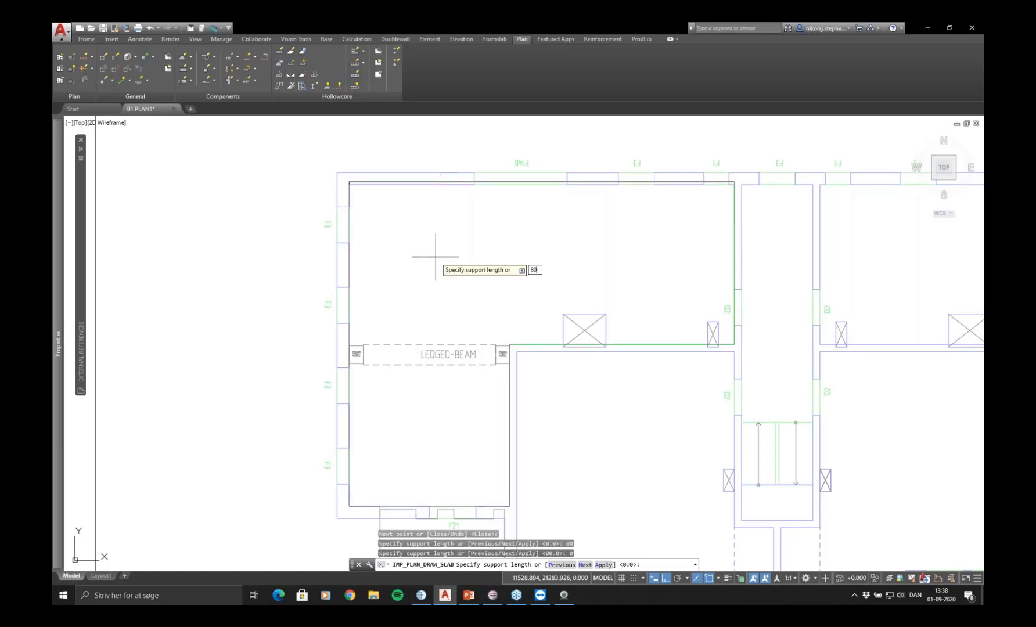
type("80")
key("Return")
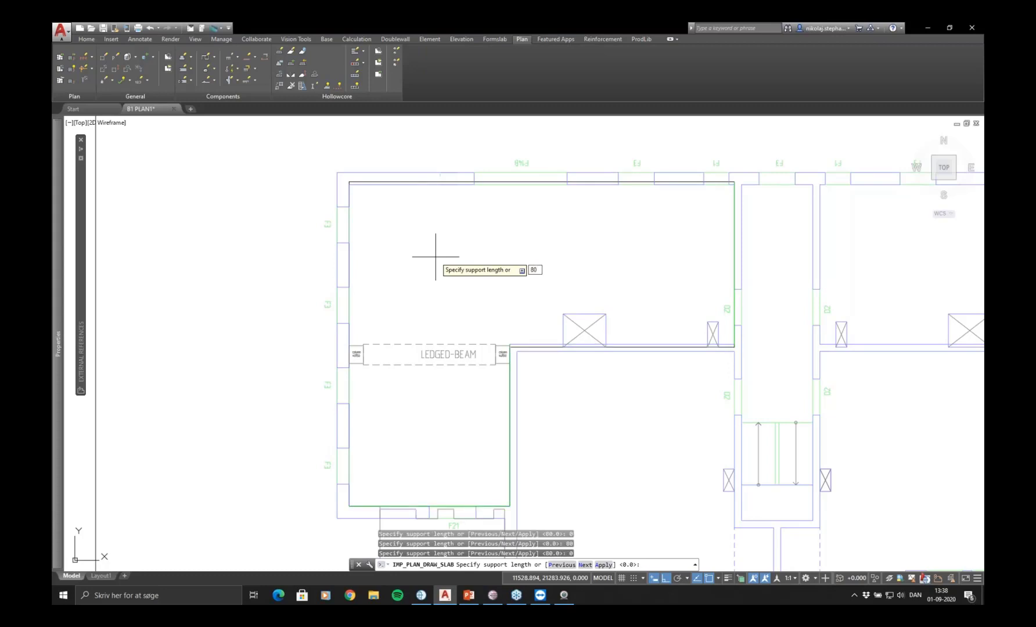
key("Return")
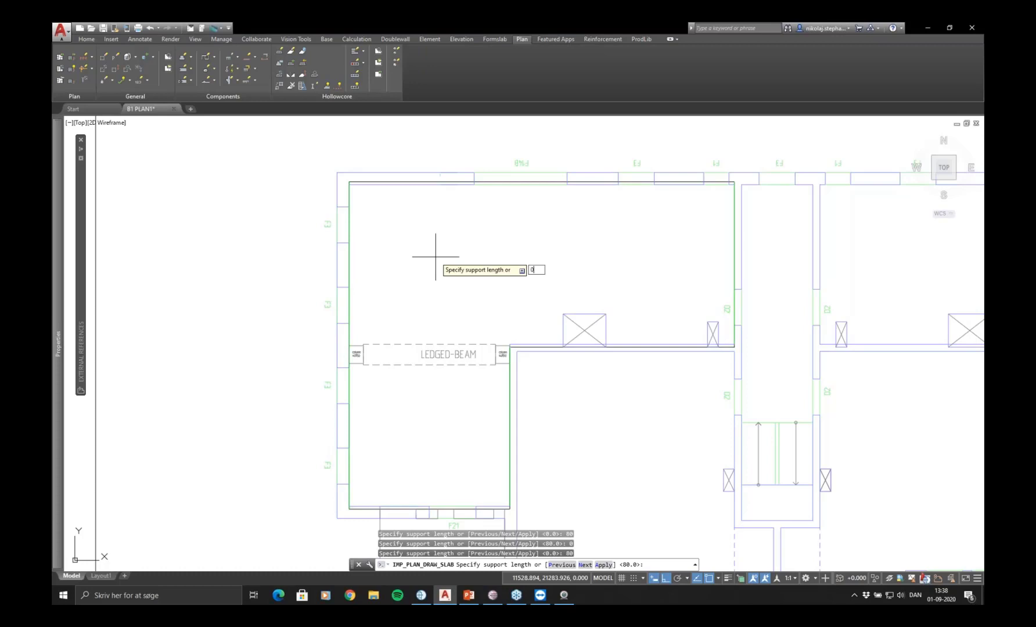
key("Return")
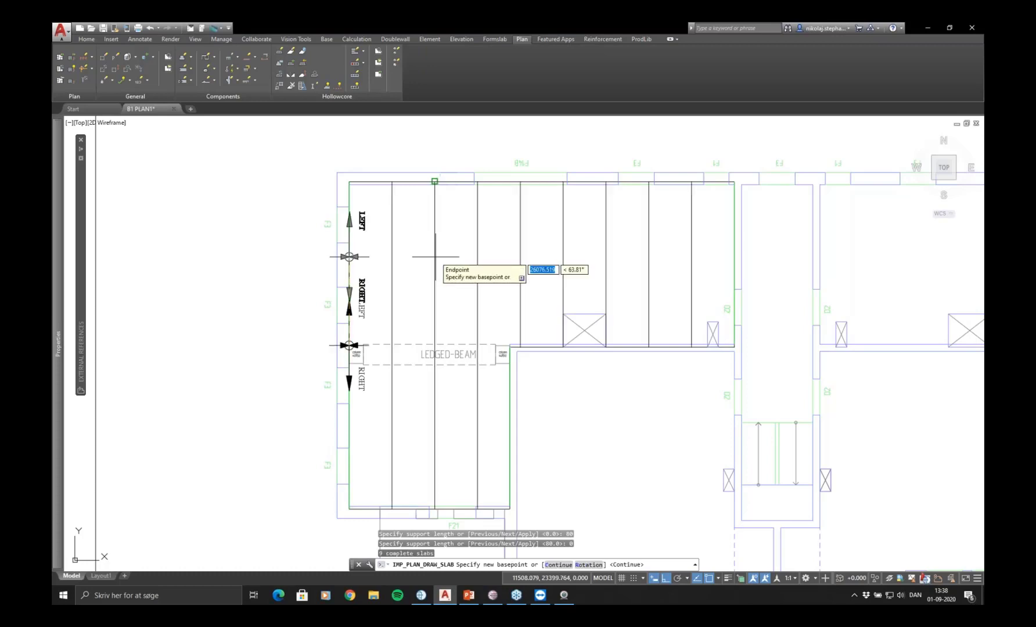
Rotate the slab layout to swap its left and right sides, and move its basepoint slightly up along the west outer wall
middle_click_drag(603, 455, 599, 442)
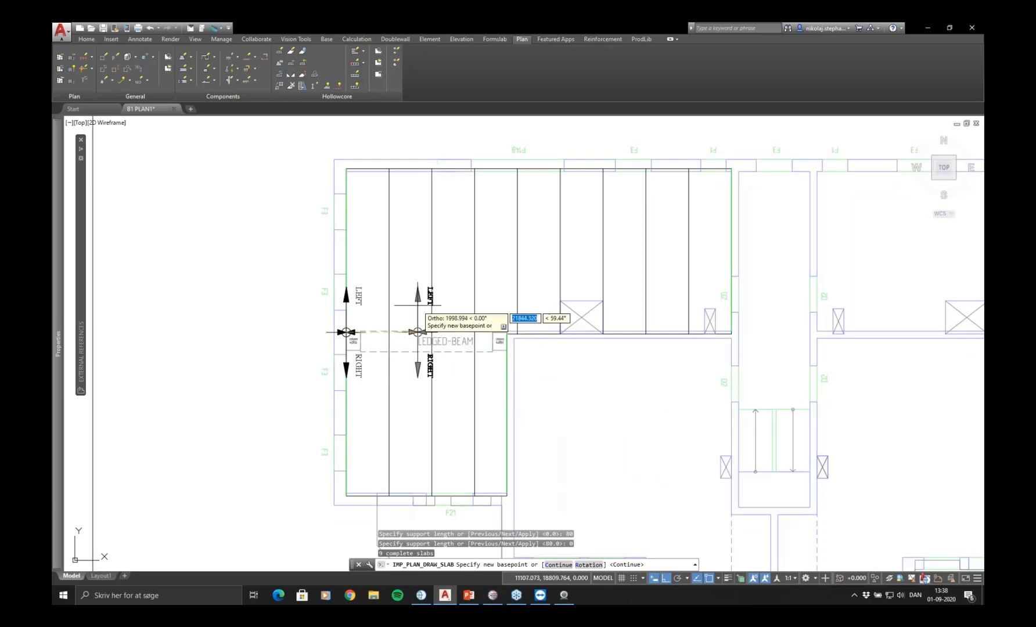
type("r")
key("Return")
key("Return")
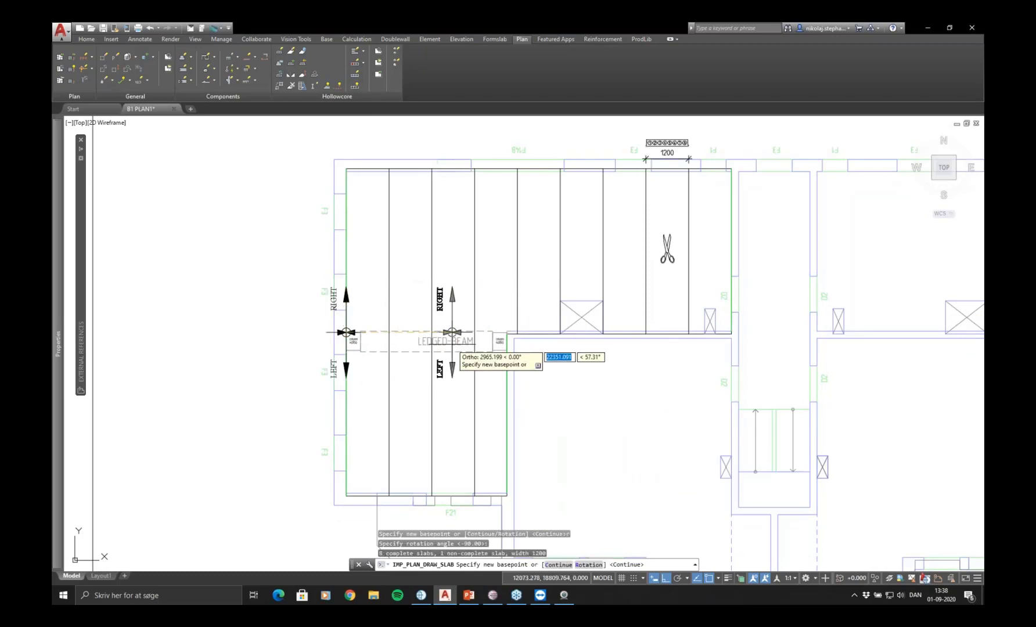
left_click(346, 317)
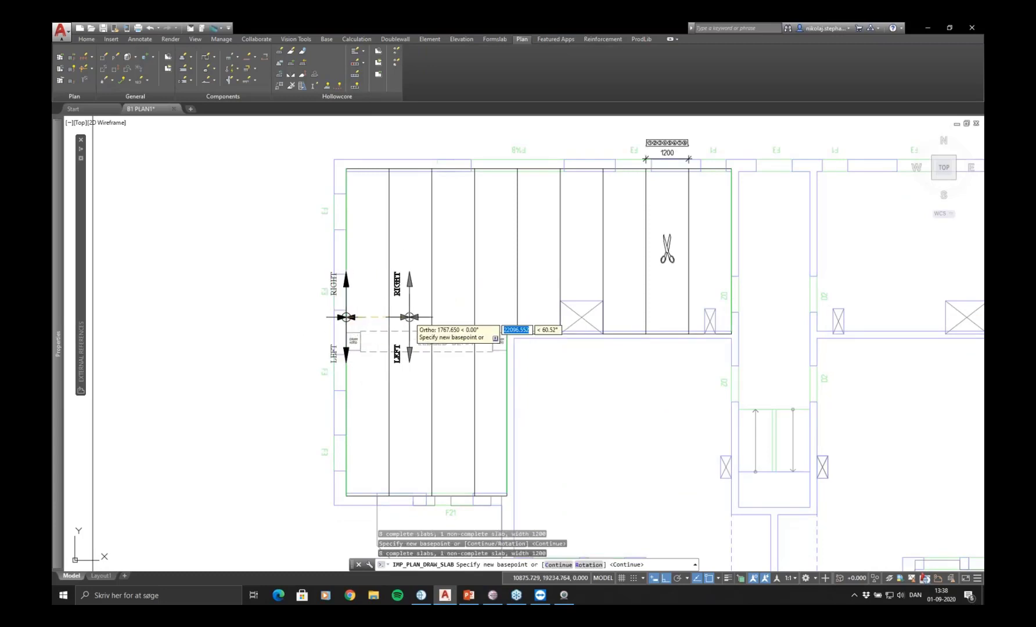
Try the slab layout with the slabs running horizontally, and rotate it back so they run vertically
type("r")
key("Return")
key("Return")
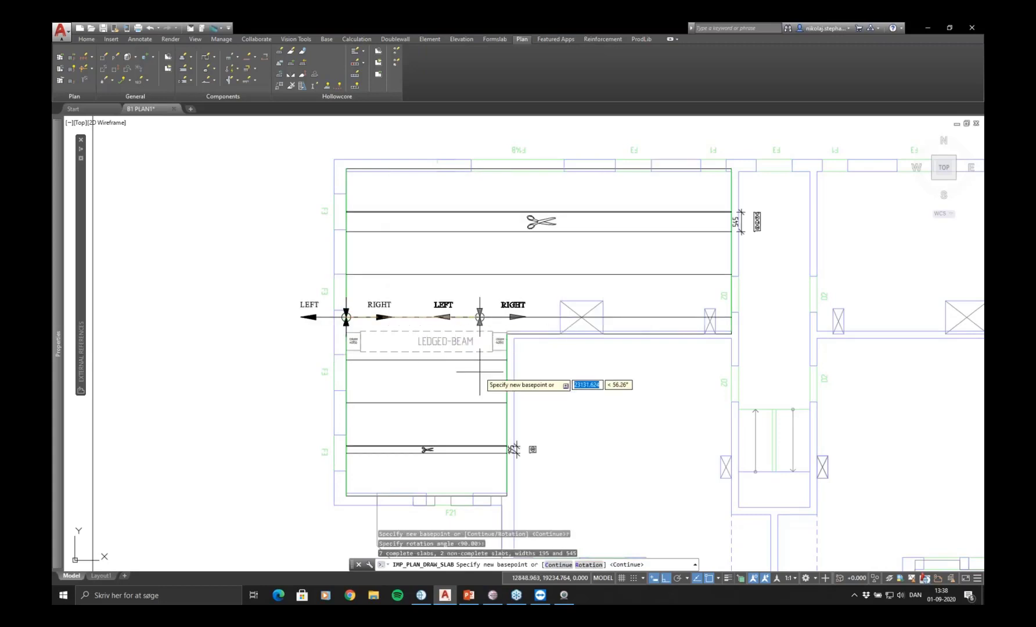
type("r")
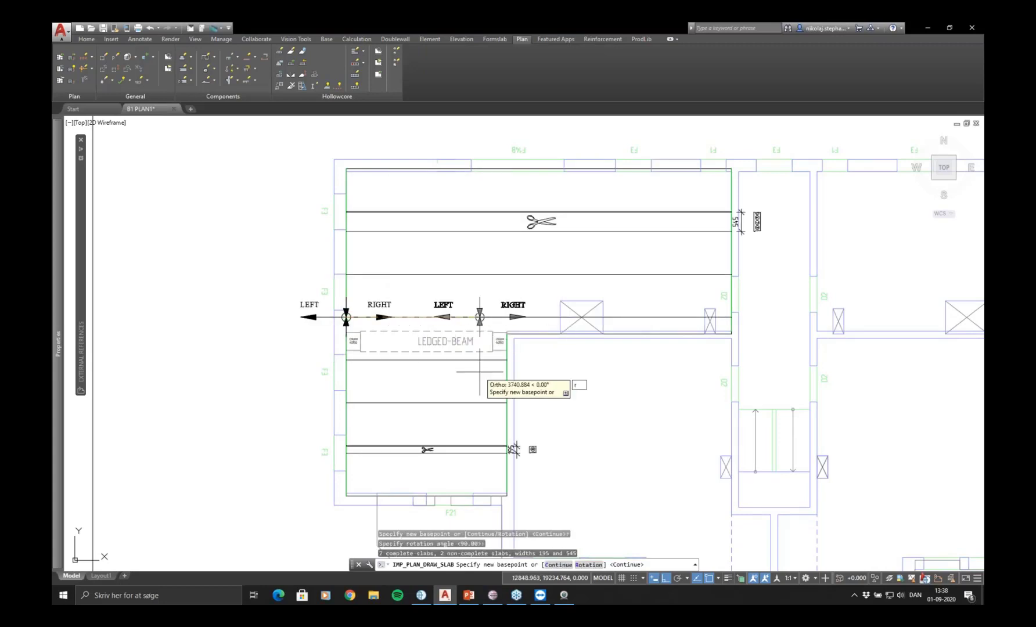
key("Return")
left_click(389, 382)
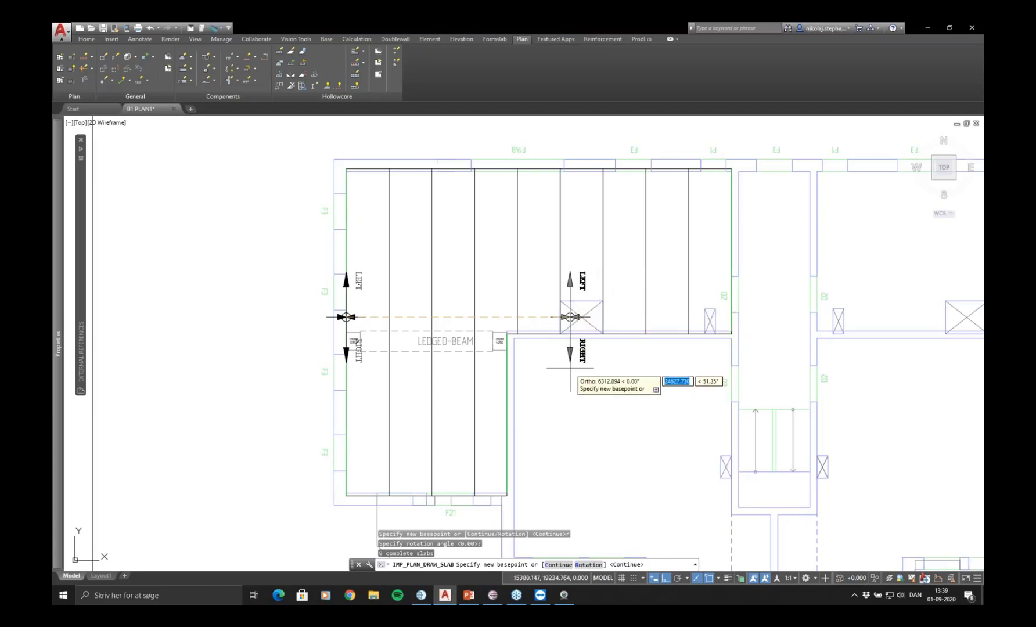
Try the slab basepoint farther east, return it to the west outer wall, and finish drawing the slabs
left_click(488, 282)
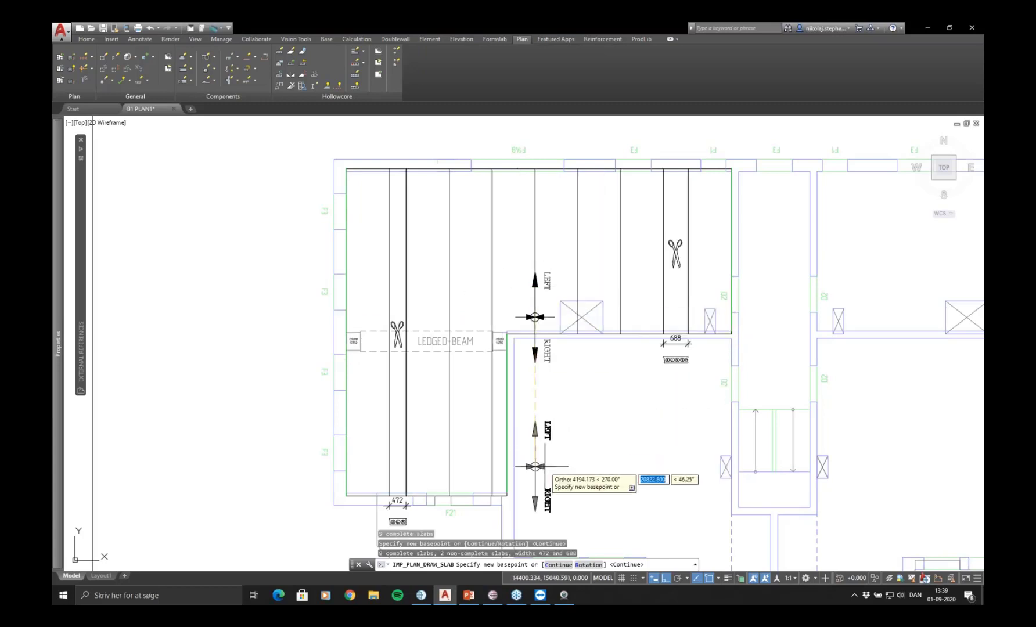
left_click(346, 317)
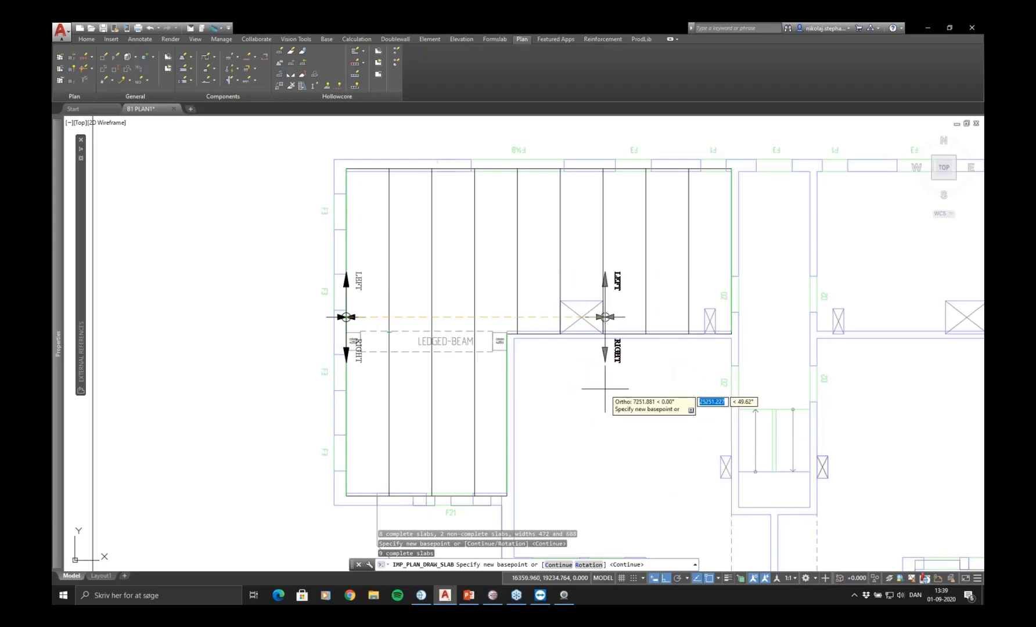
key("Return")
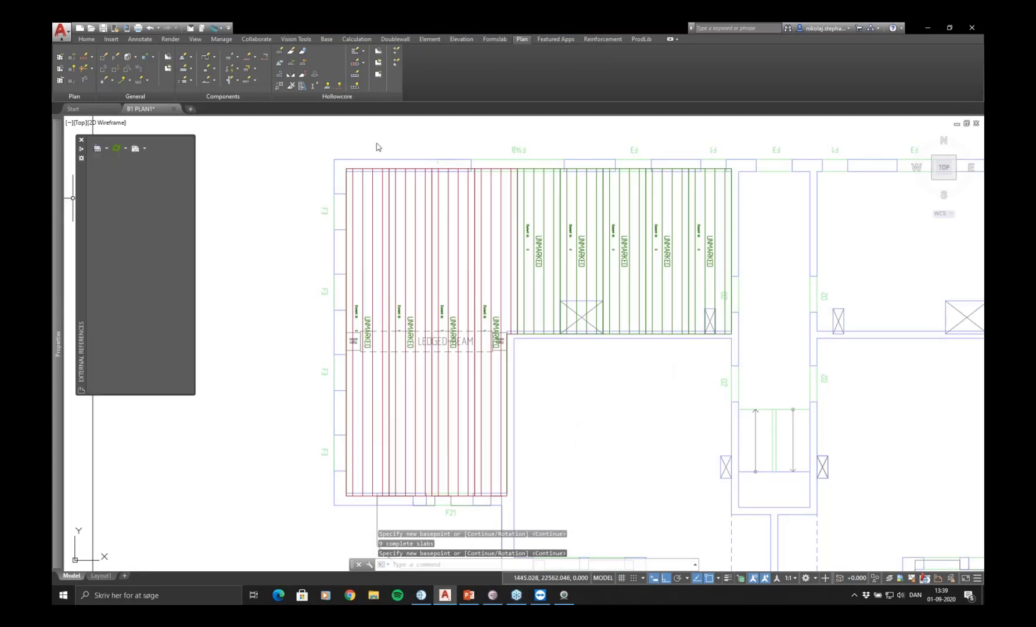
Hide the strand lines inside the slabs, and inspect the long slabs where they cross the ledged beam
left_click(337, 87)
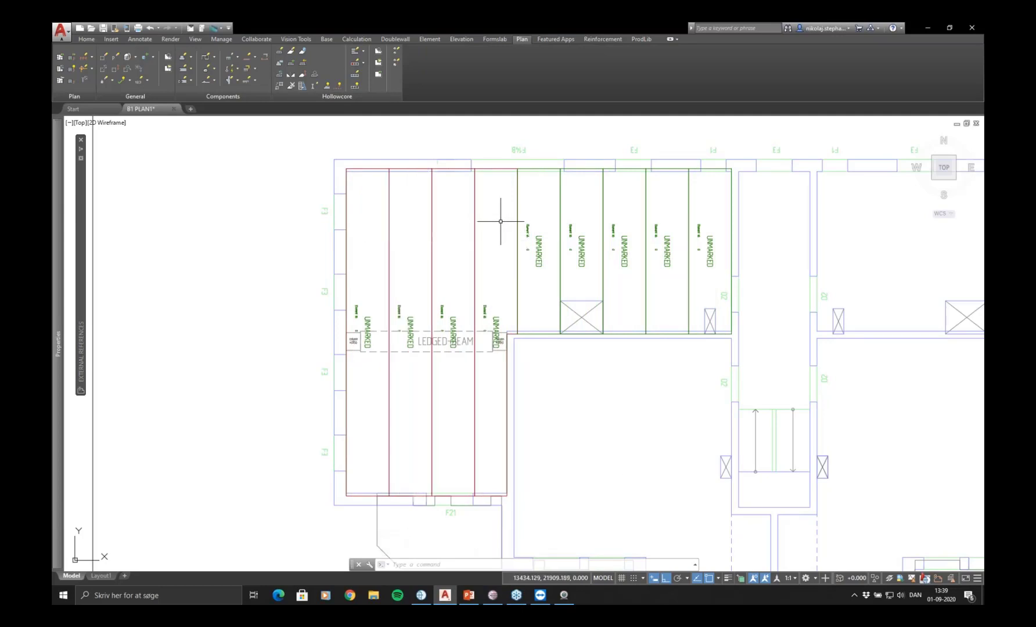
mouse_move(496, 316)
scroll(561, 388, "up", 4)
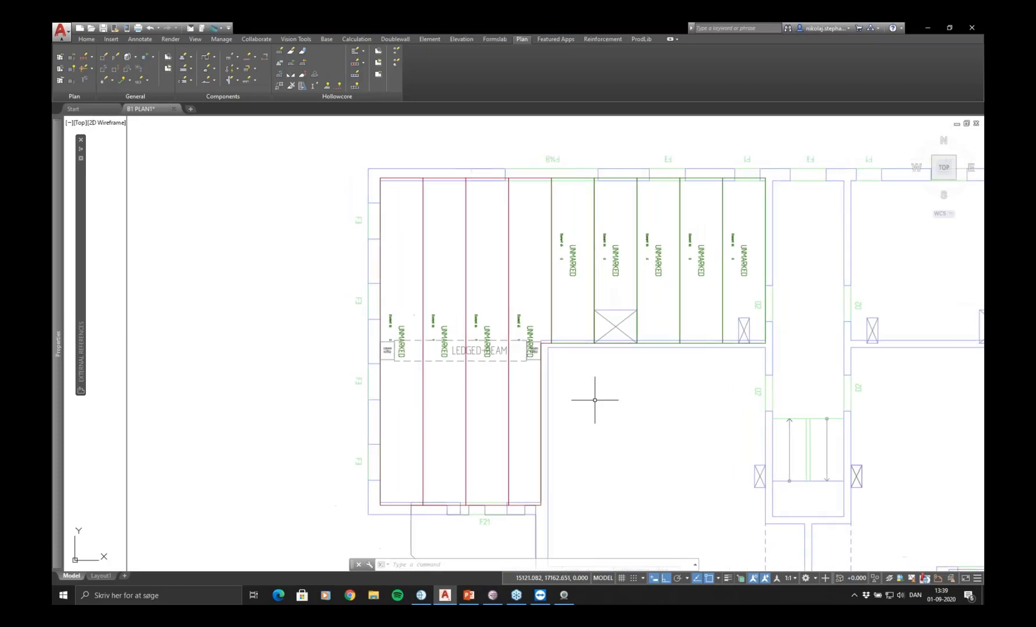
middle_click_drag(585, 399, 685, 379)
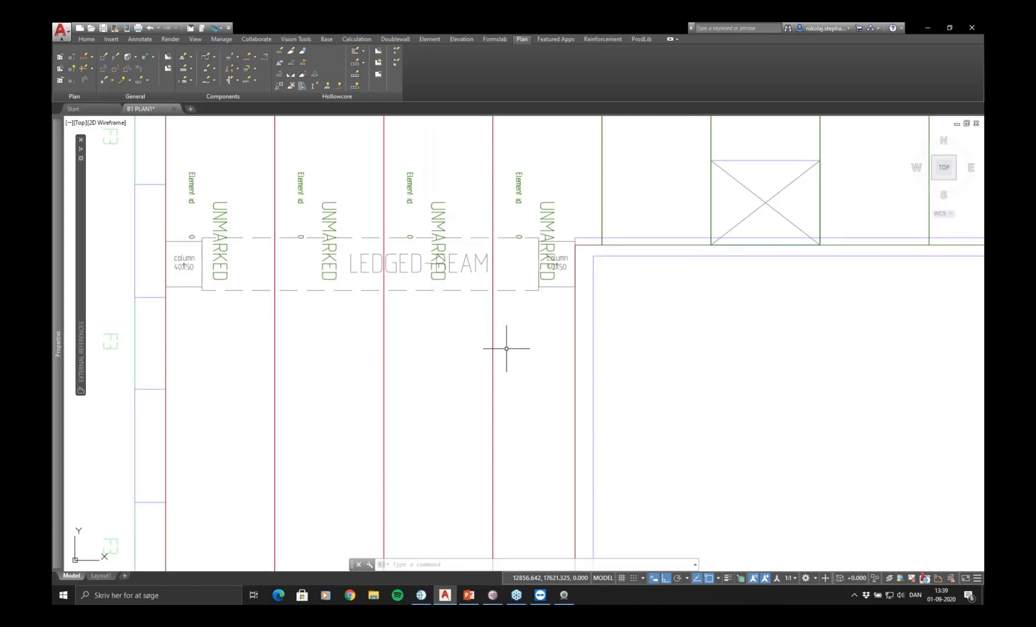
scroll(506, 348, "down", 4)
middle_click_drag(631, 366, 597, 375)
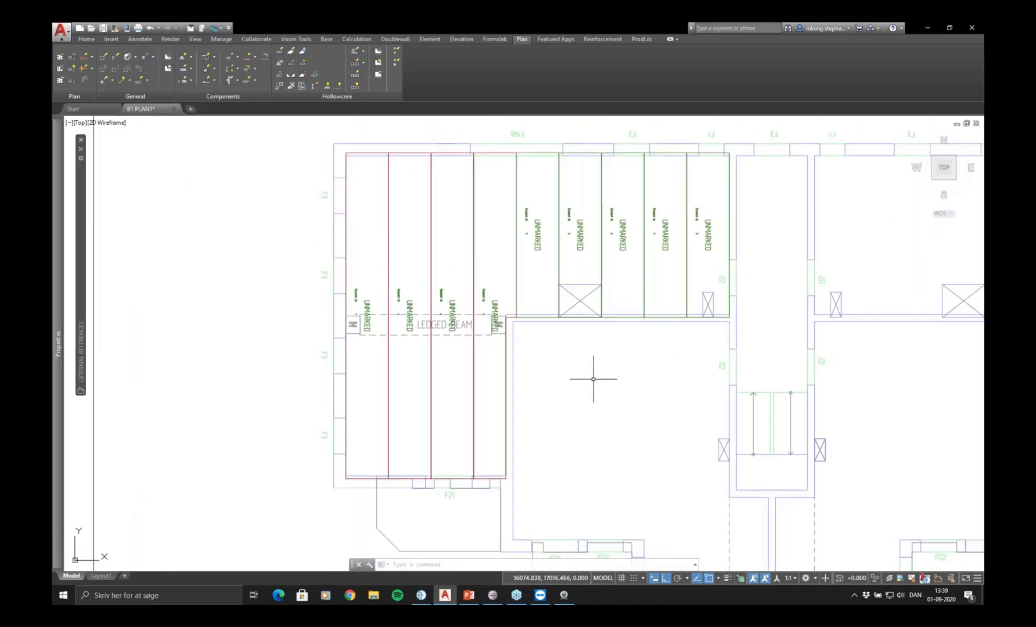
Draw a horizontal polyline along the ledged beam's centreline, from the middle of its east column to just beyond the west outer wall
type("pl")
key("Return")
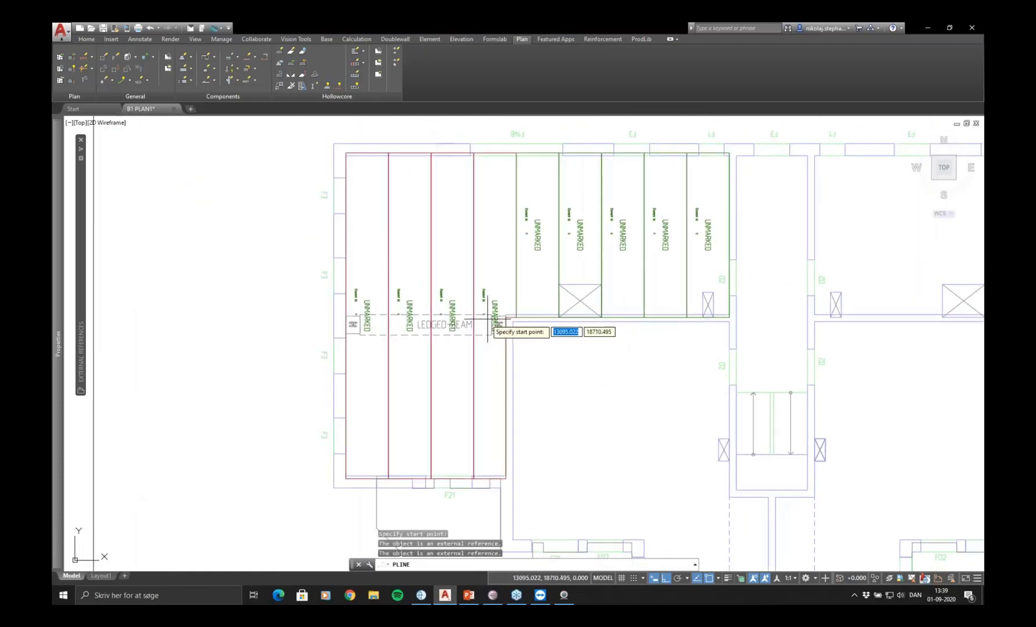
scroll(570, 353, "up", 8)
scroll(571, 353, "up", 2)
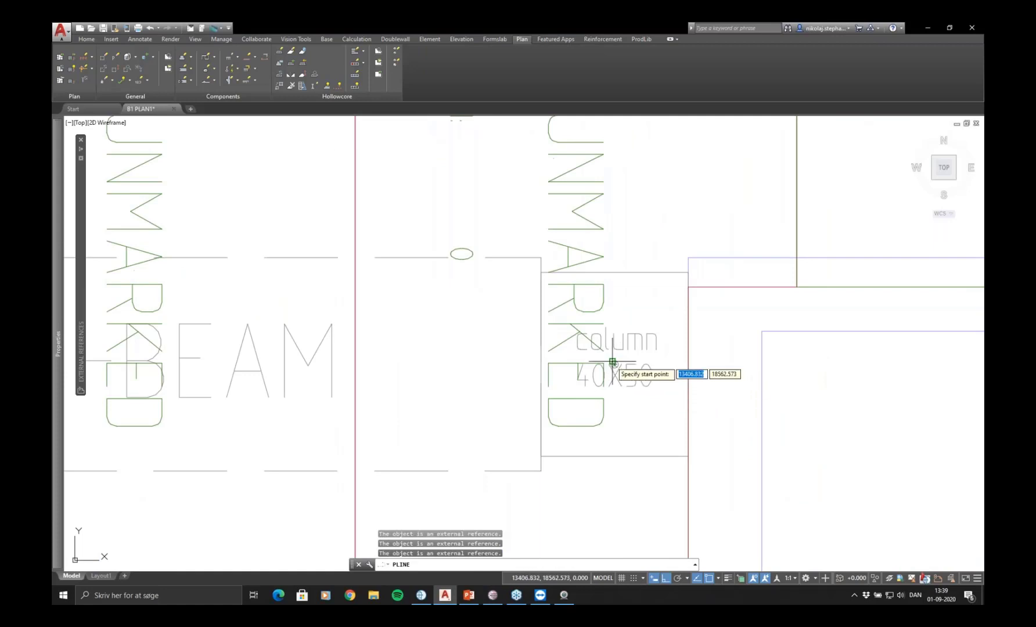
scroll(614, 361, "up", 6)
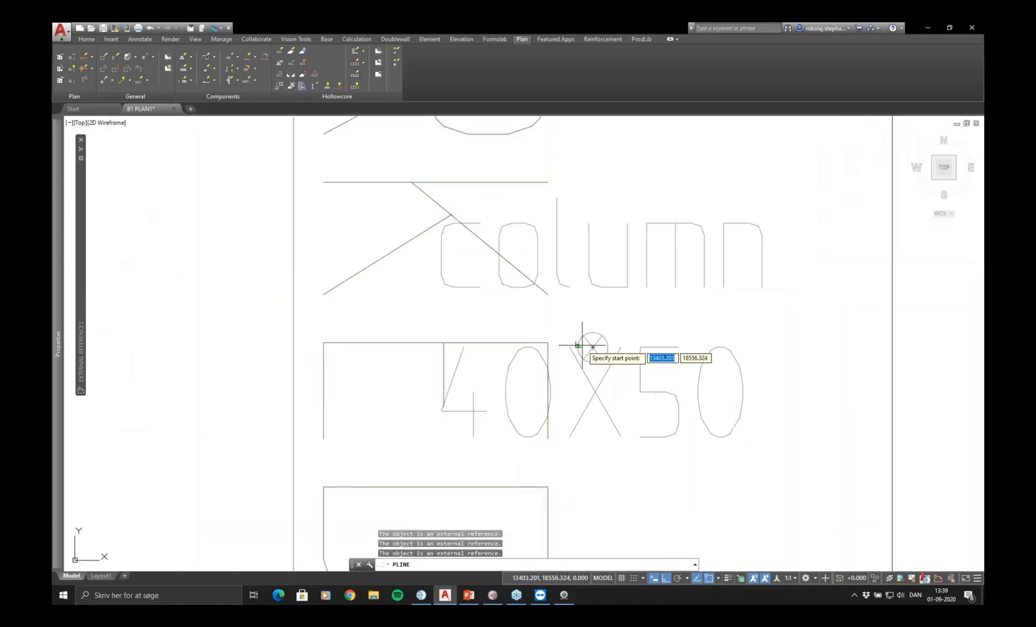
left_click(591, 347)
scroll(581, 351, "down", 10)
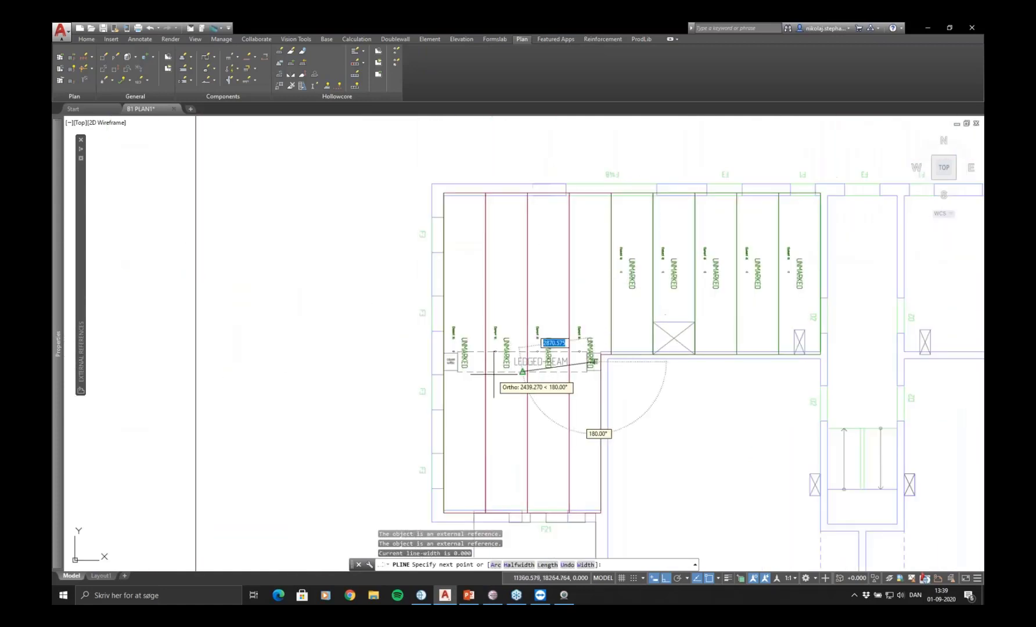
left_click(419, 361)
key("Escape")
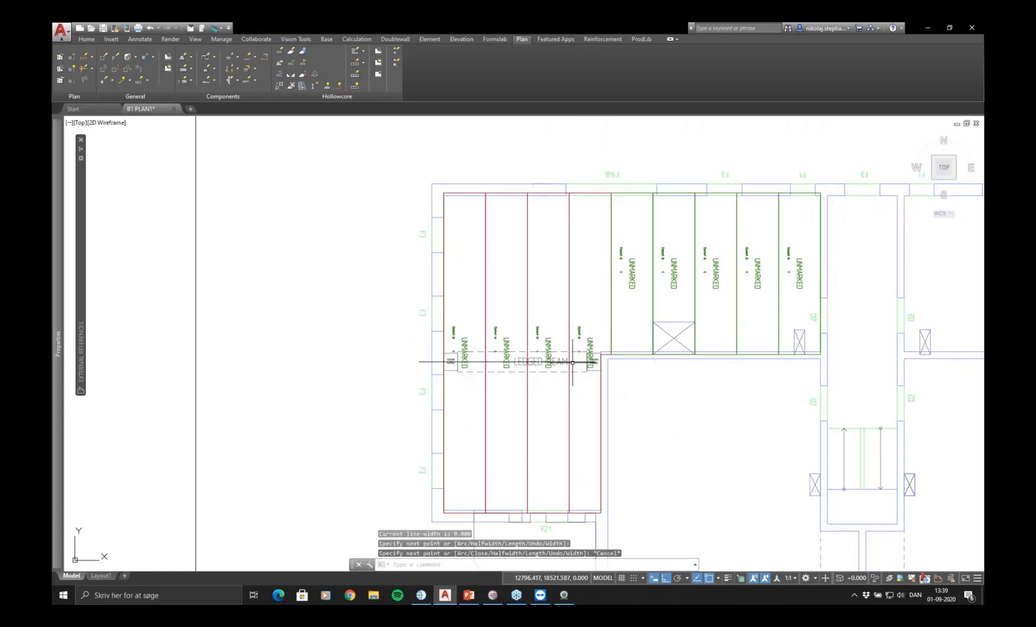
left_click(588, 357)
left_click(591, 361)
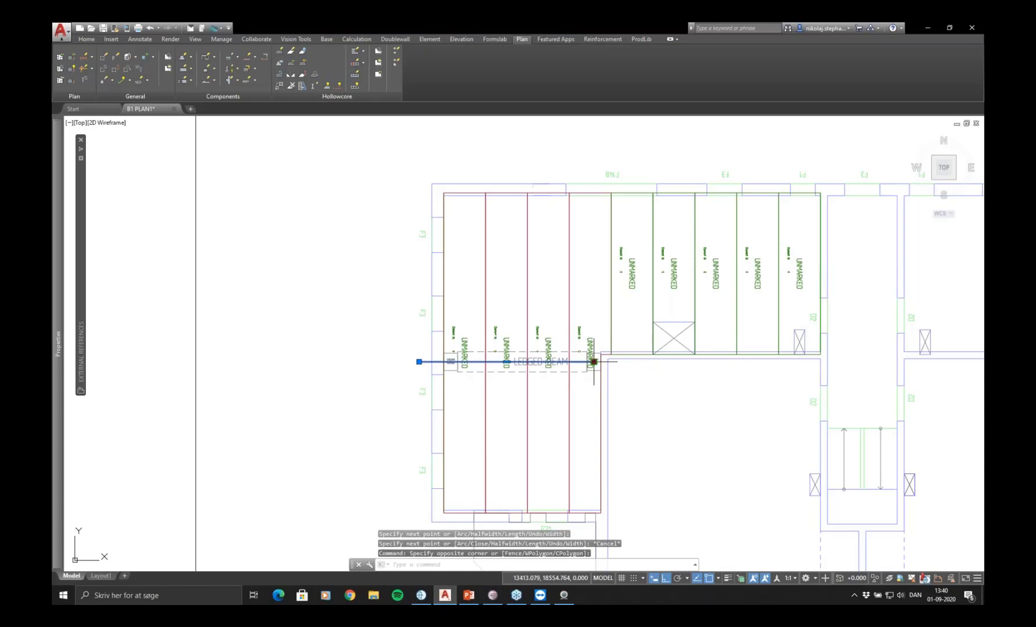
left_click(593, 361)
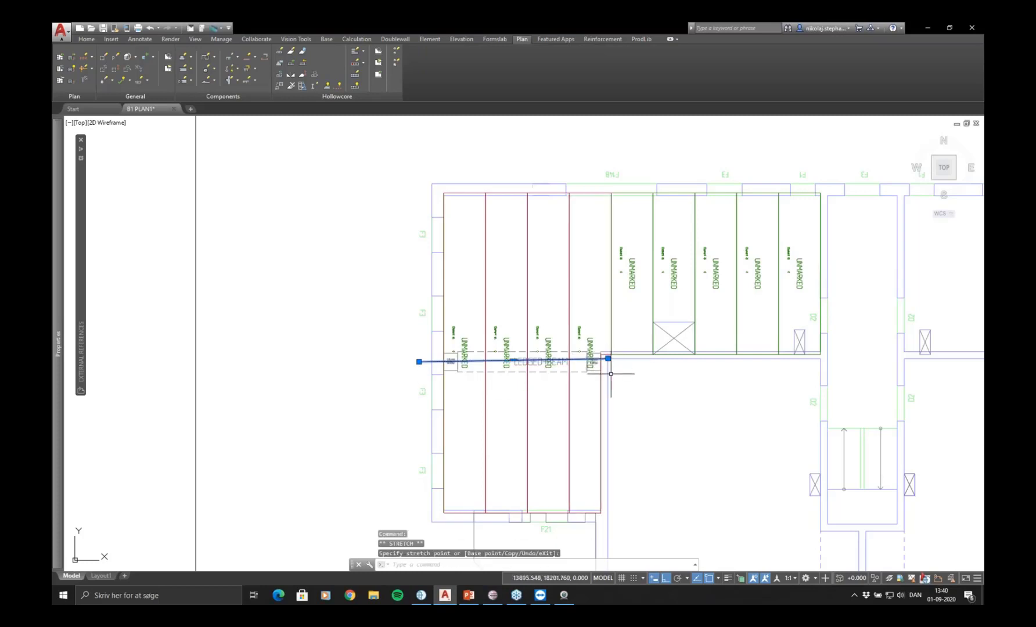
key("ctrl+z")
Stretch the polyline's east end horizontally past the east column and the adjoining wall
left_click(575, 357)
left_click(574, 361)
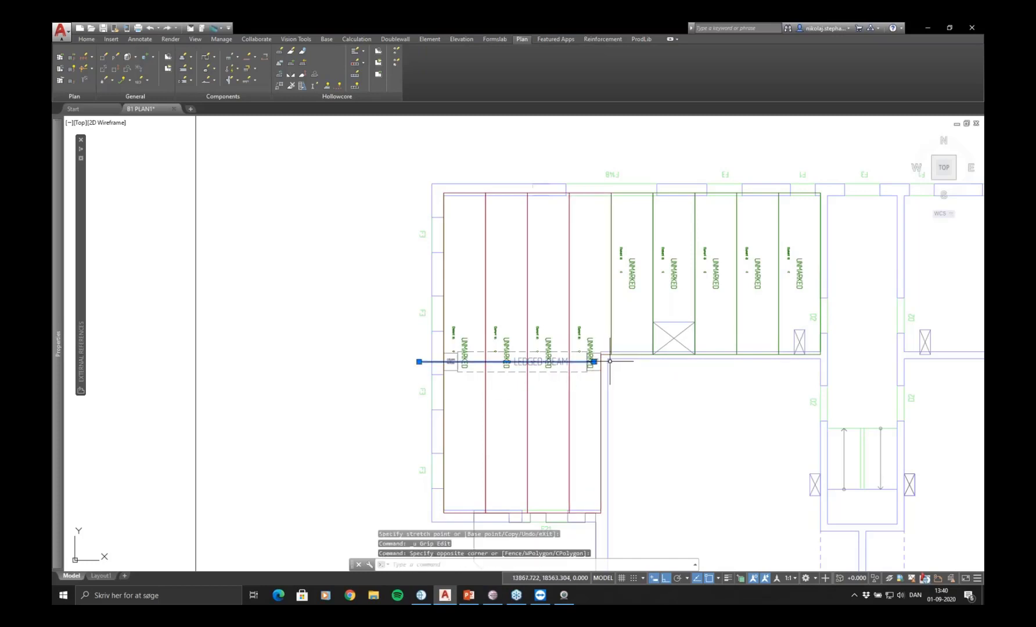
left_click(593, 361)
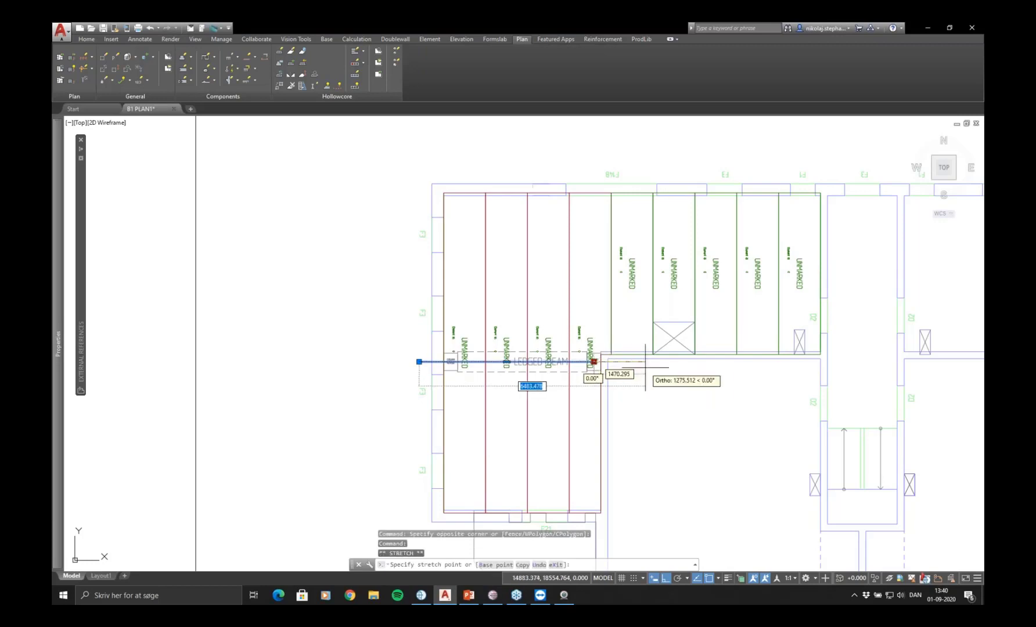
scroll(645, 367, "up", 2)
key("Escape")
scroll(627, 394, "down", 2)
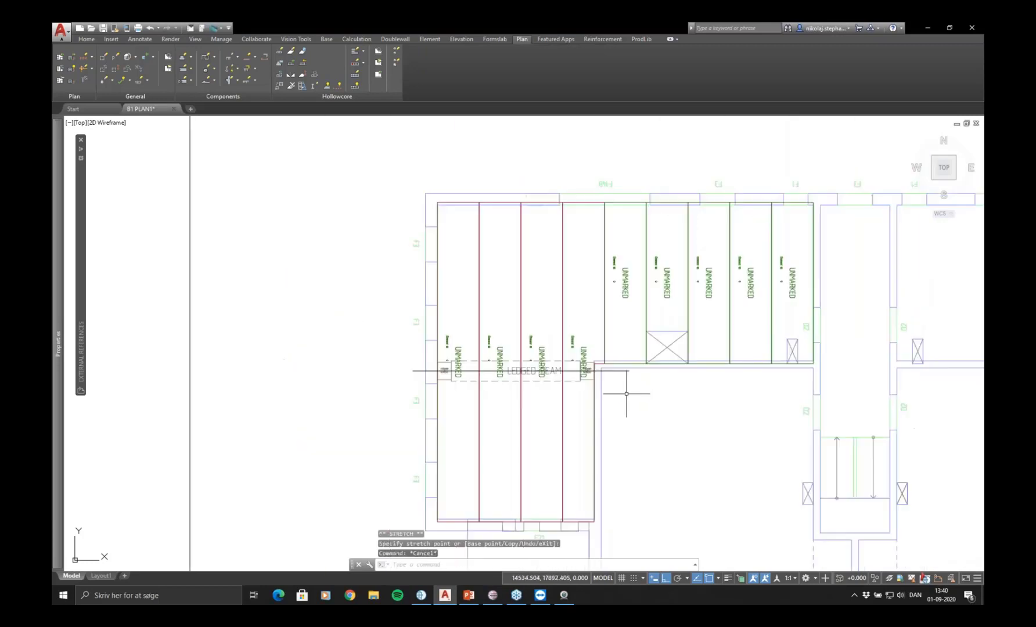
Split the four slabs crossing the ledged beam along the polyline with a gap of 420, and delete the polyline
left_click(292, 89)
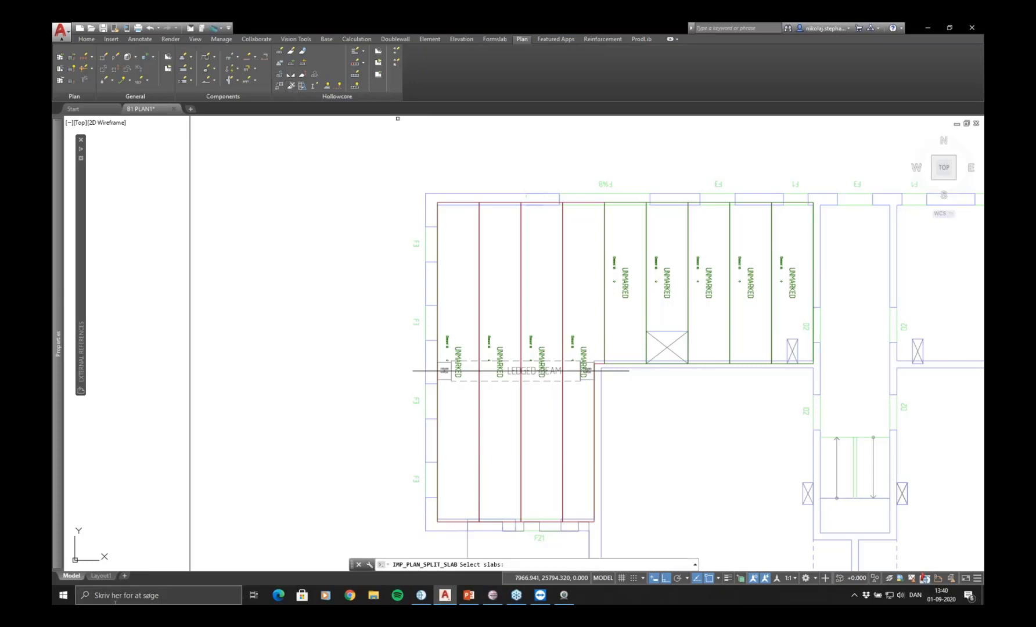
left_click(590, 250)
left_click(470, 294)
key("Return")
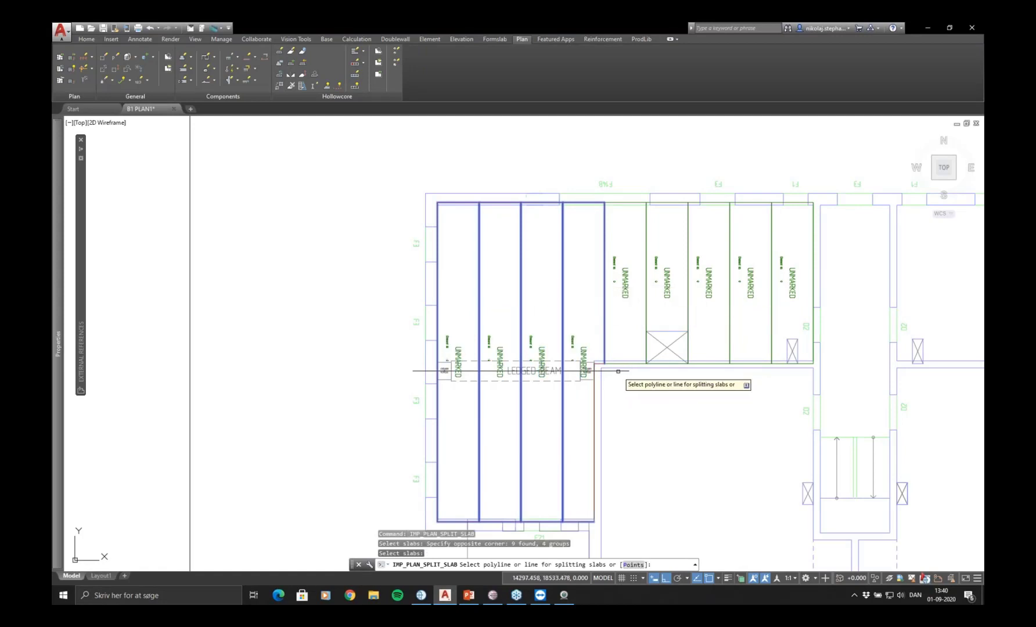
left_click(618, 371)
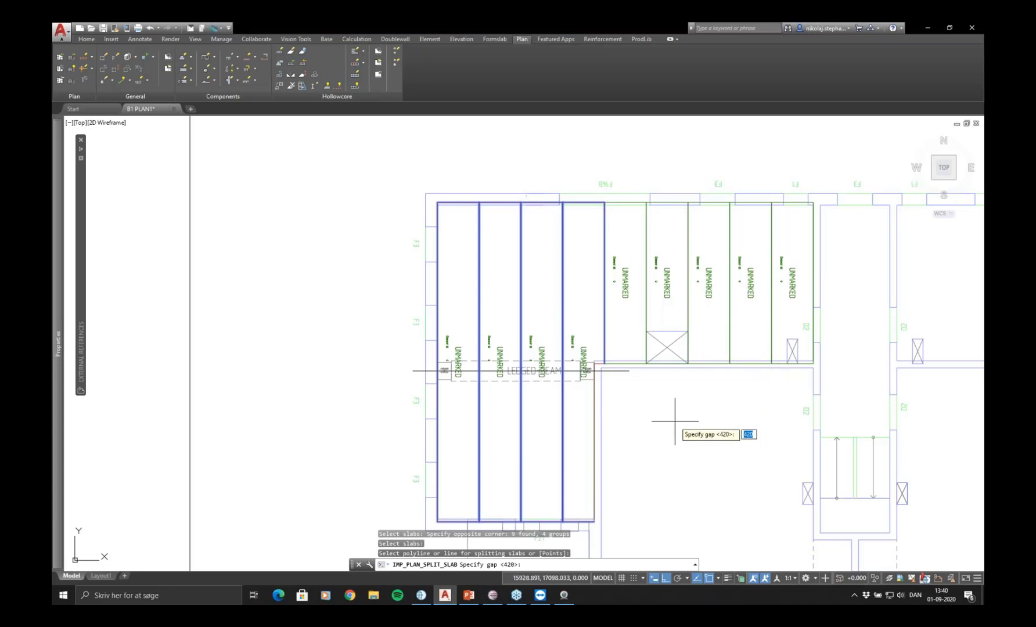
key("Return")
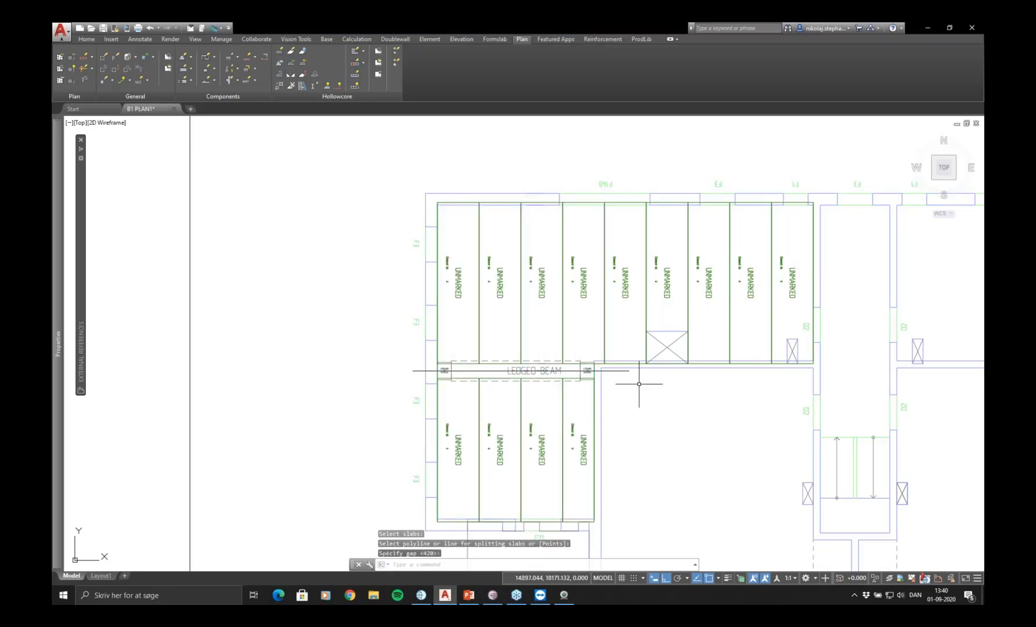
left_click(611, 370)
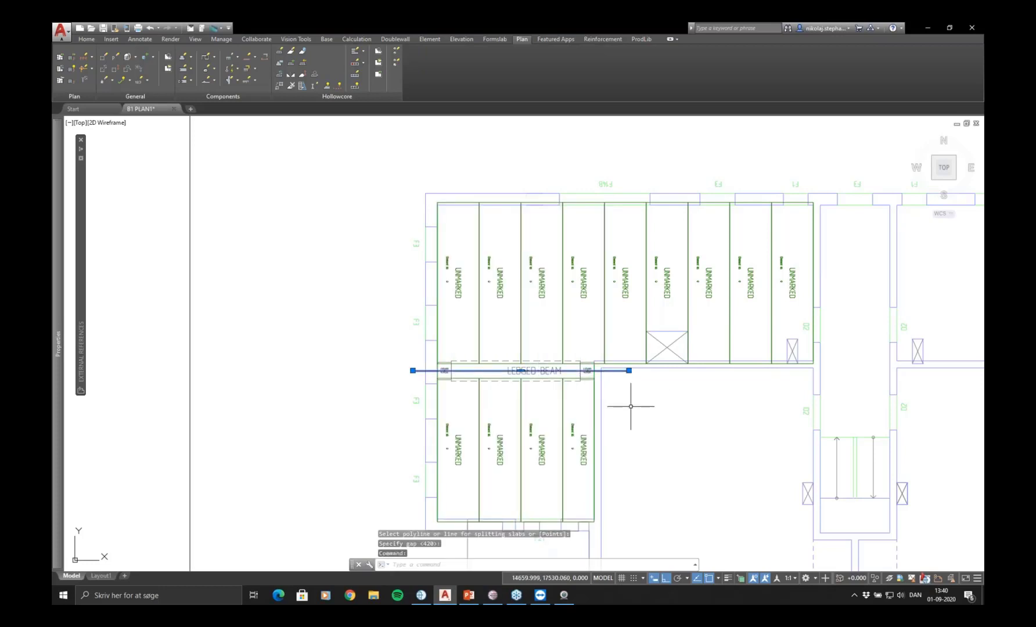
key("Delete")
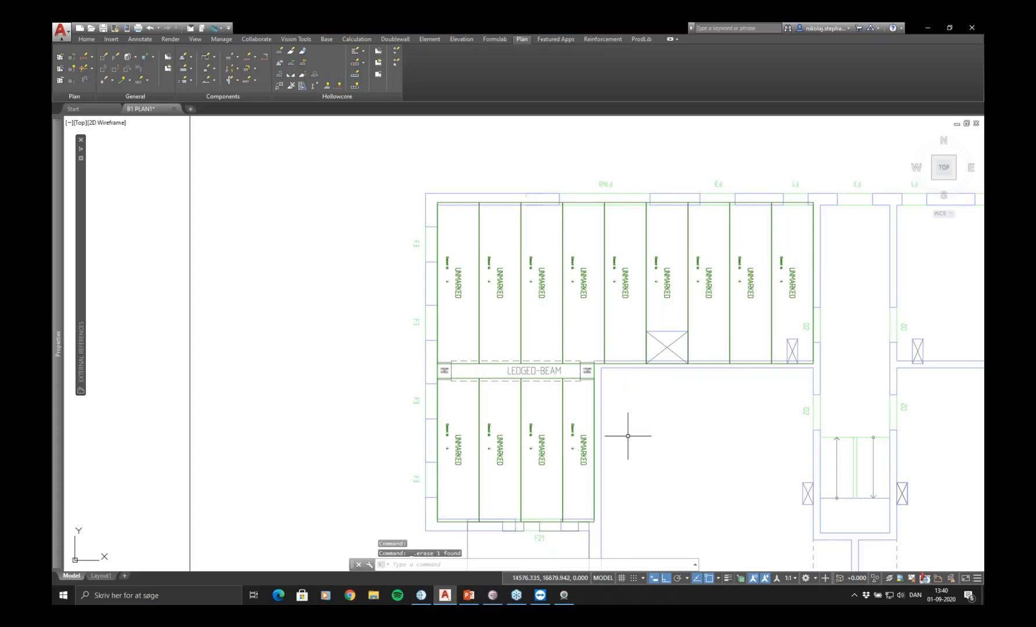
Check the split by selecting the slabs north of the ledged beam and those south of it, clearing each selection
left_click(796, 241)
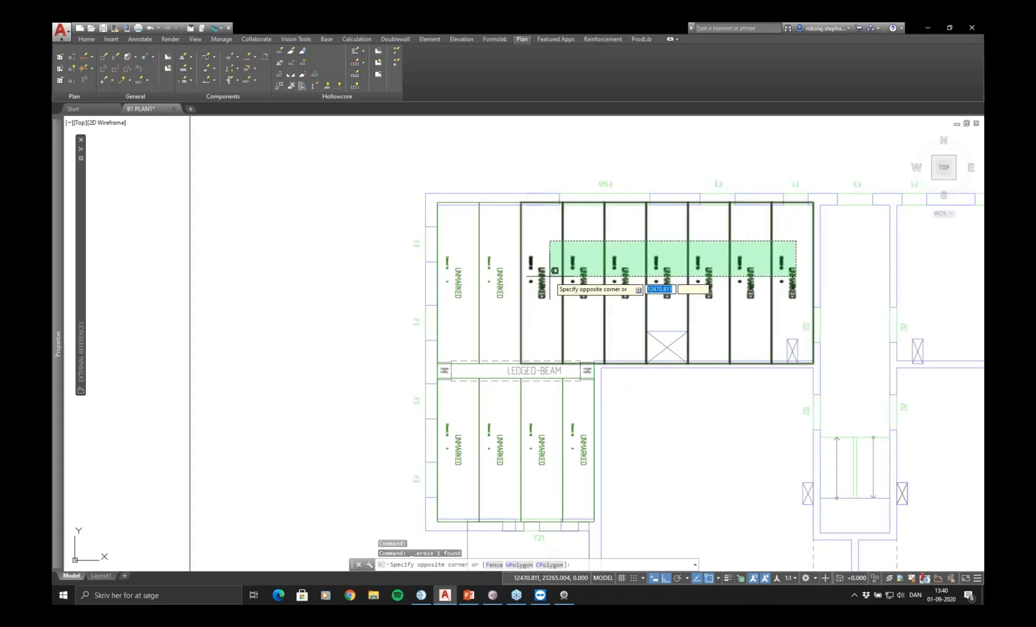
left_click(472, 343)
key("Escape")
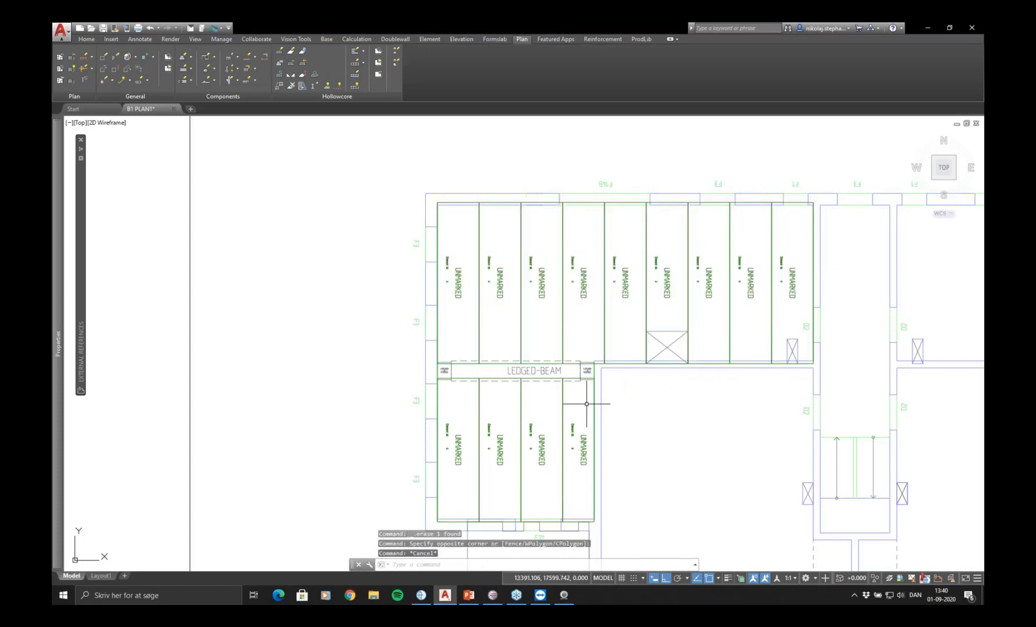
left_click(589, 405)
left_click(444, 439)
key("Escape")
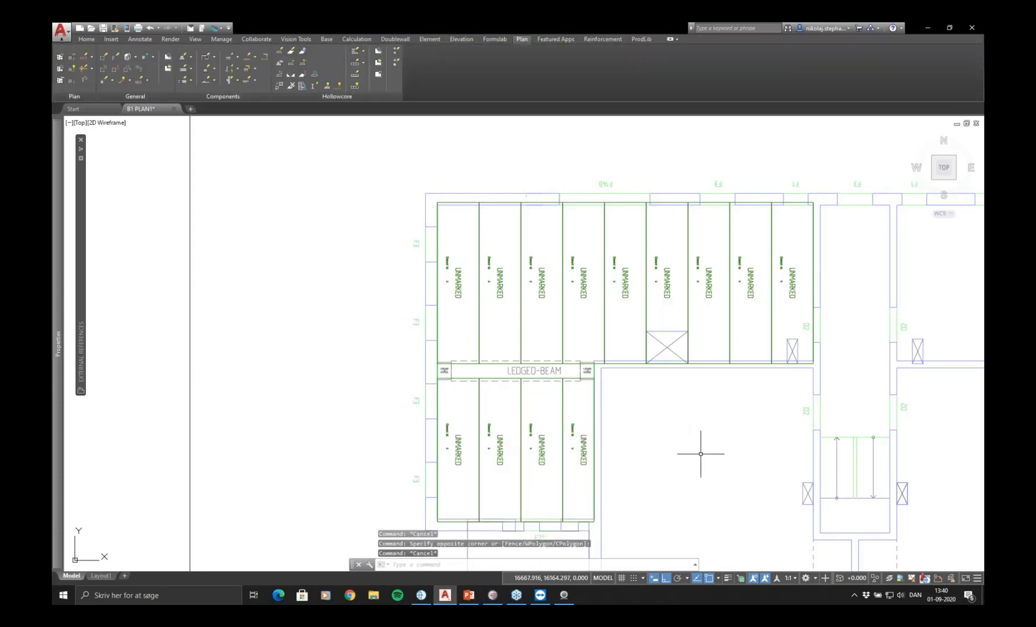
Start drawing hollow core slabs in the room east of the ledged beam, outlining its north edge between the inner wall corners
mouse_move(700, 451)
middle_mouse_down()
mouse_move(620, 356)
mouse_move(583, 364)
middle_mouse_up()
scroll(606, 333, "down", 2)
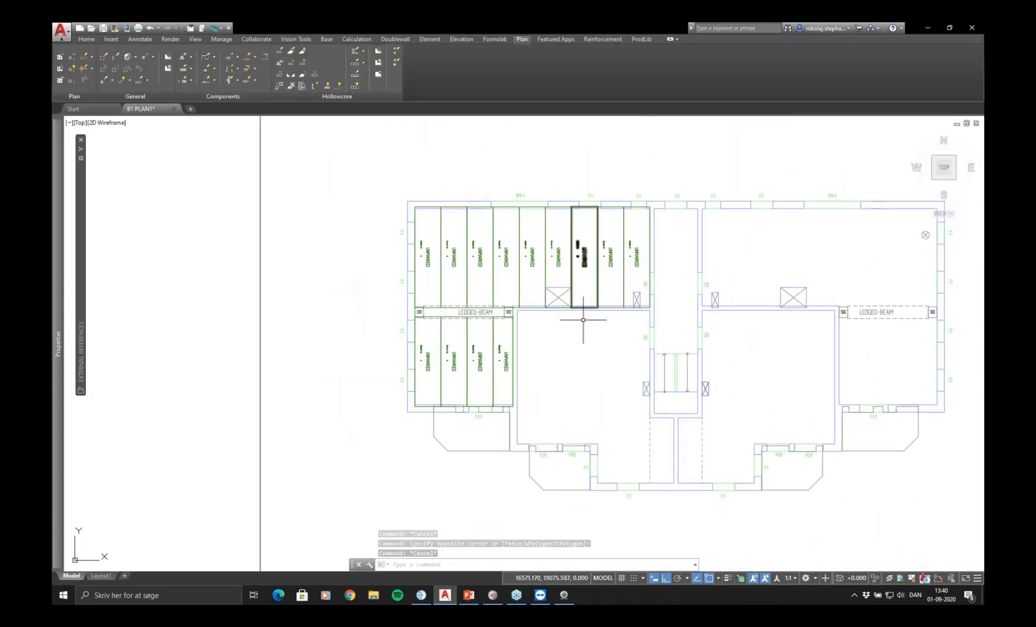
middle_click_drag(598, 347, 571, 341)
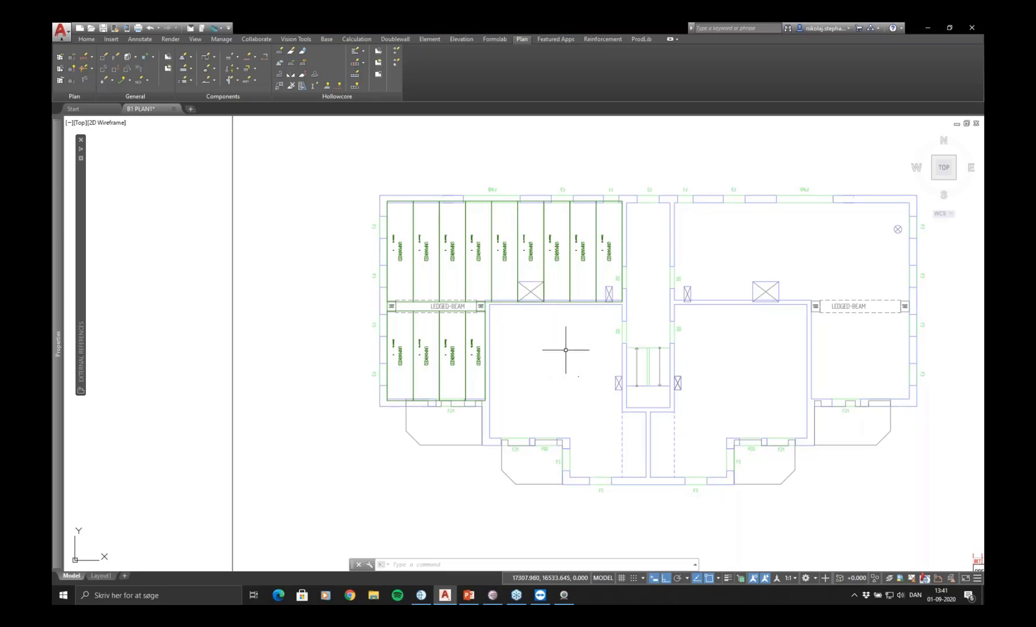
left_click(283, 54)
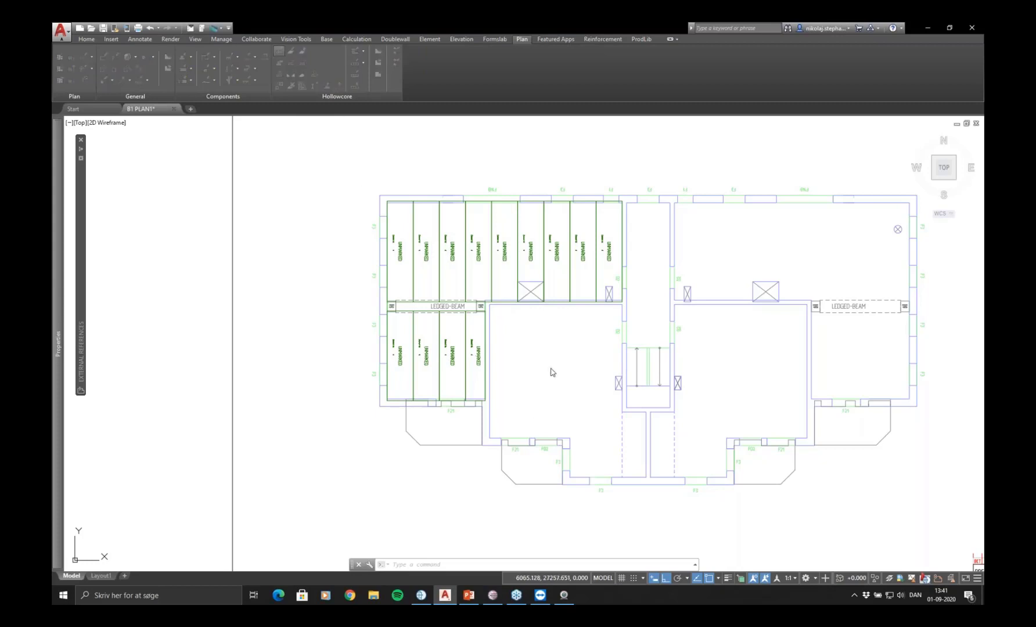
left_click(653, 425)
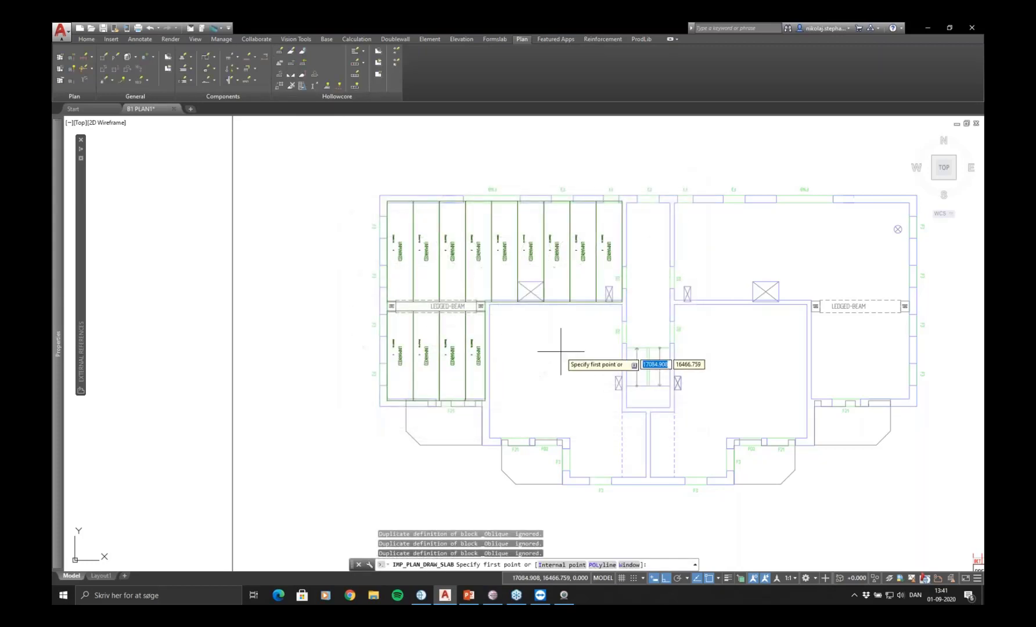
scroll(561, 351, "up", 2)
scroll(474, 289, "up", 4)
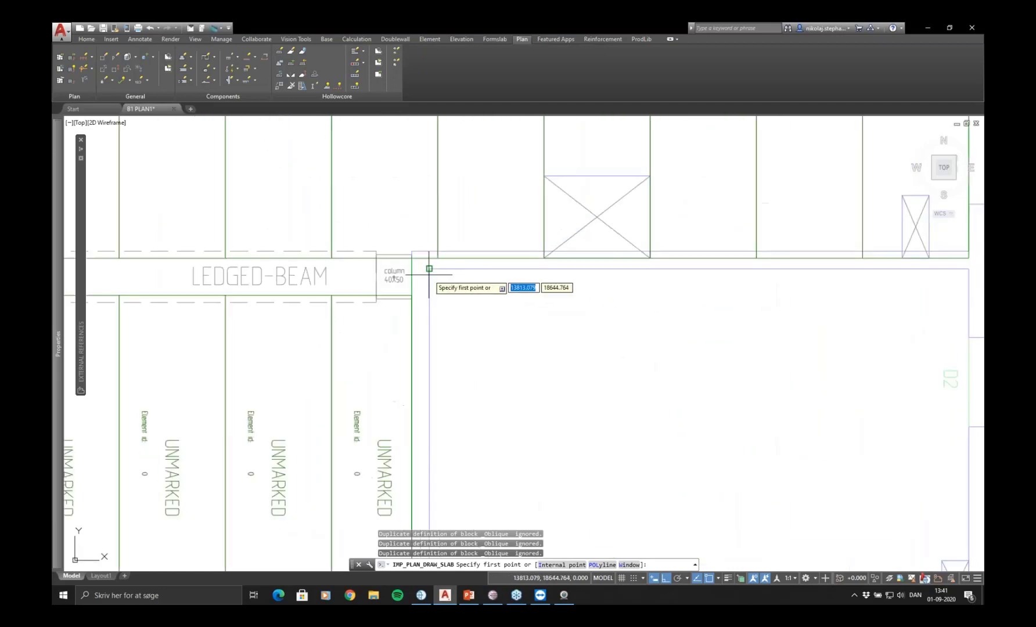
left_click(429, 270)
scroll(706, 313, "down", 3)
scroll(710, 273, "up", 3)
left_click(712, 273)
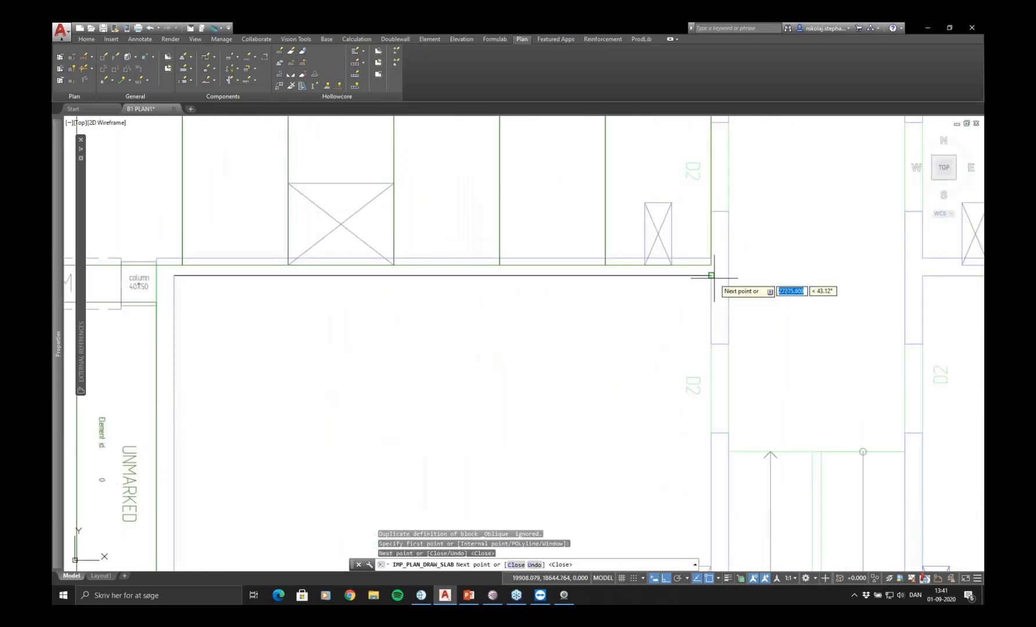
Continue the slab outline south along the dashed line to the outer wall, follow the stepped balcony corner to the west wall, and close it
scroll(713, 325, "down", 3)
scroll(714, 476, "up", 4)
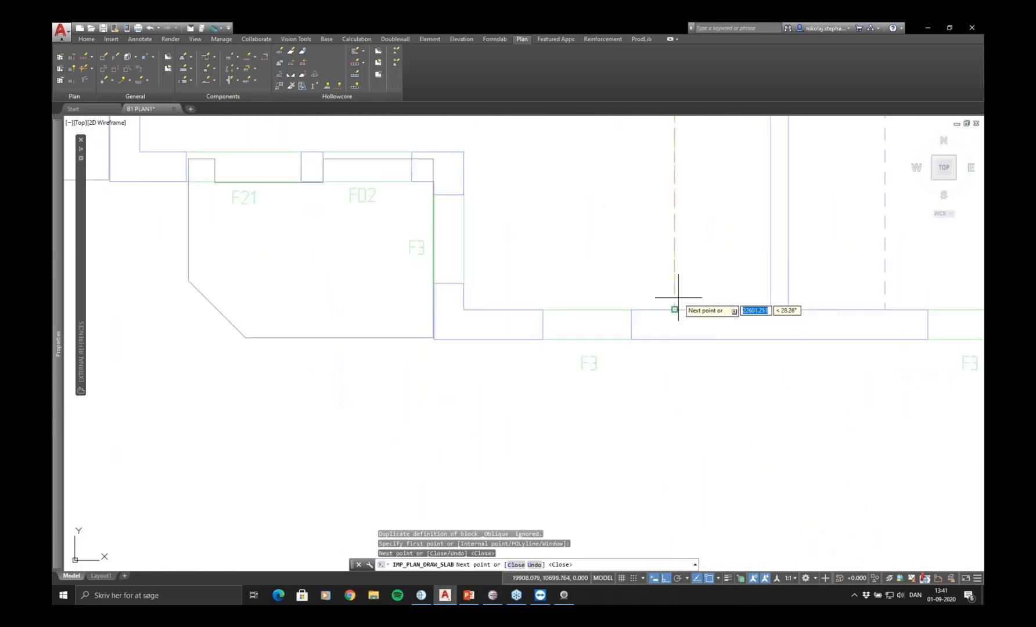
left_click(675, 309)
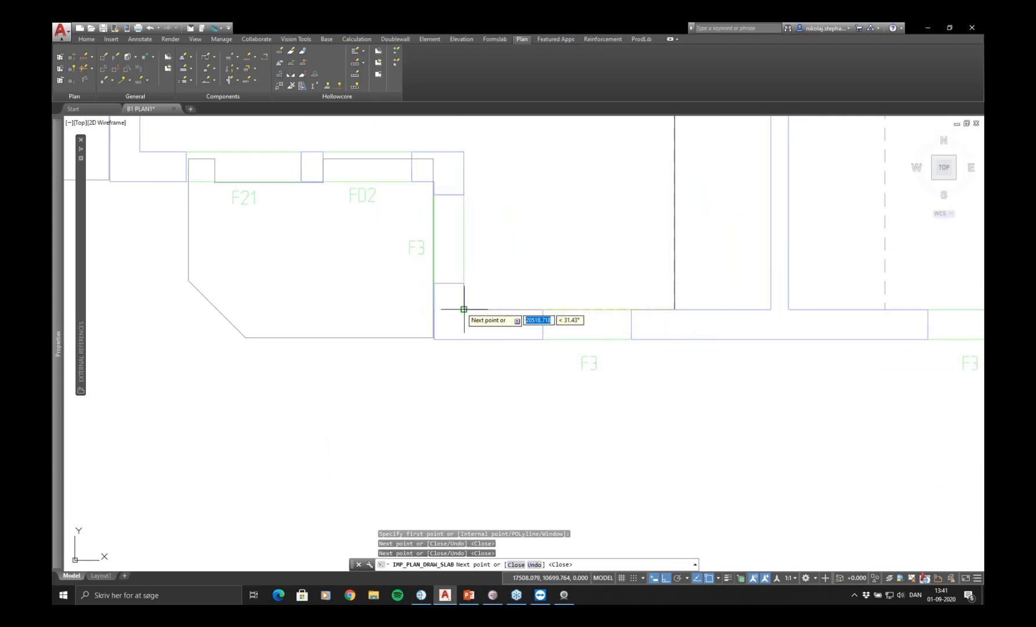
left_click(462, 148)
scroll(542, 301, "down", 4)
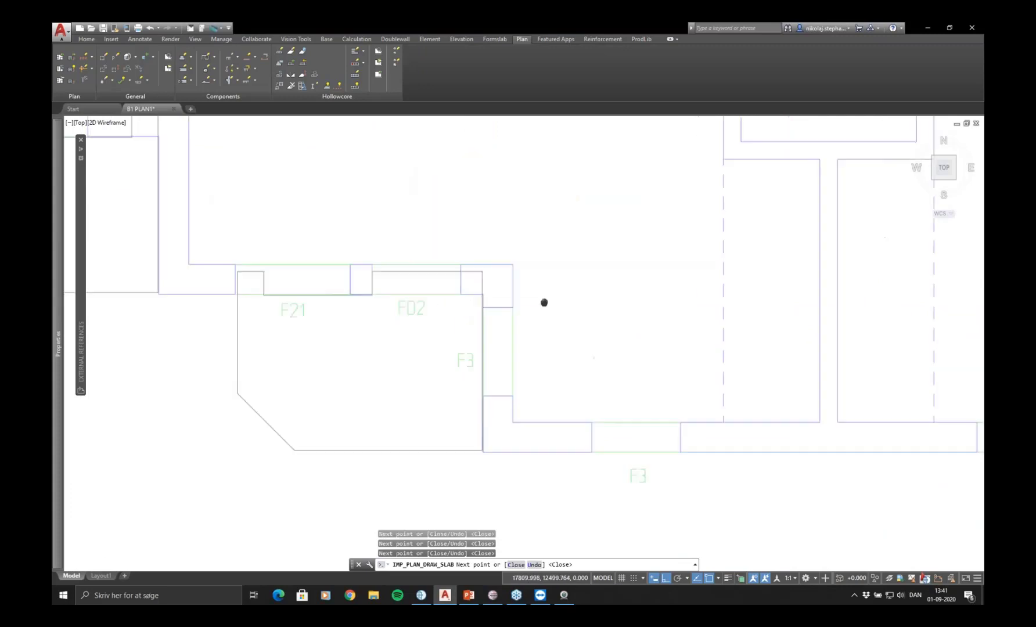
scroll(453, 342, "up", 3)
left_click(418, 345)
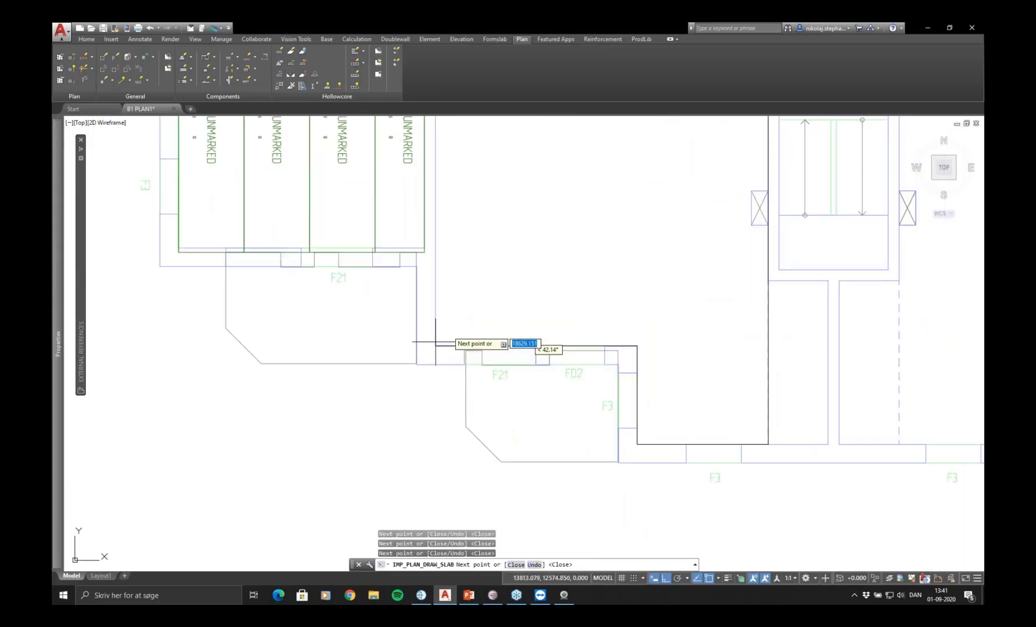
scroll(481, 312, "down", 4)
key("Return")
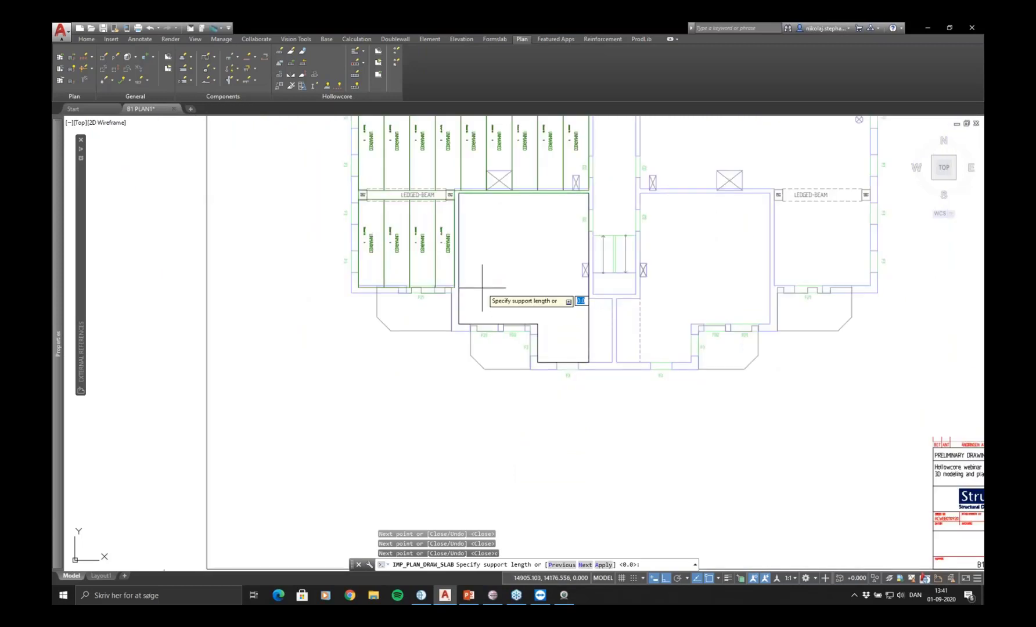
Set the support length to 80 on the north edge and both south edges, and to 0 on the three side edges
type("80")
key("Return")
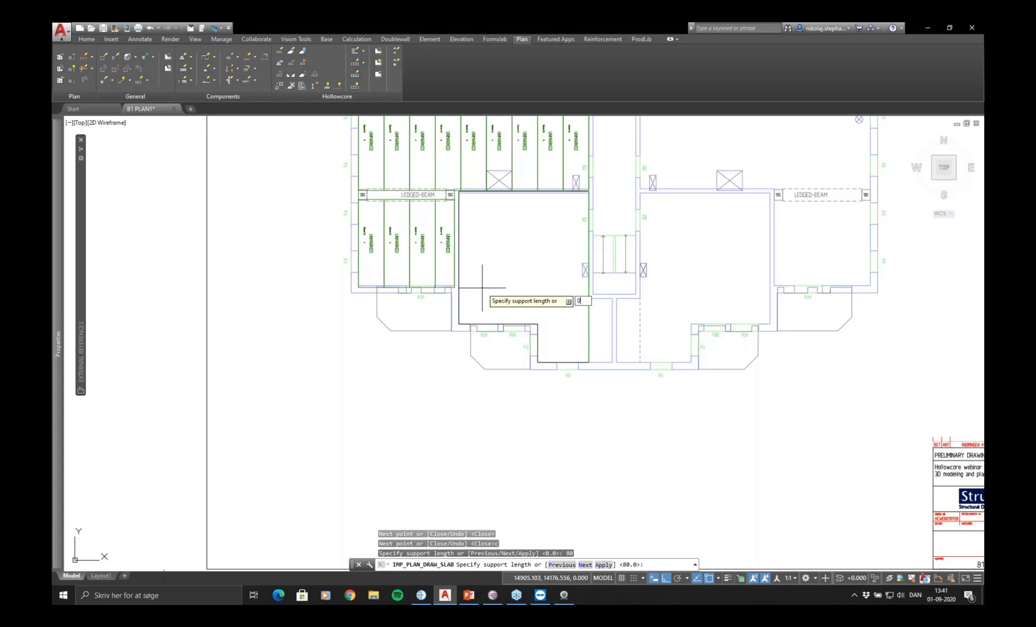
key("Return")
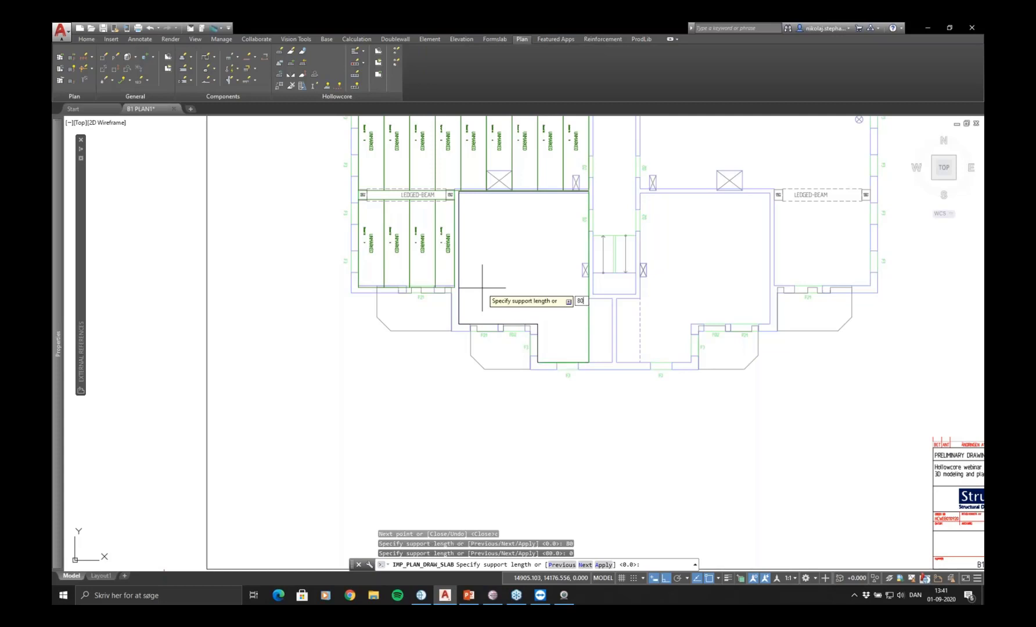
key("Return")
type("0")
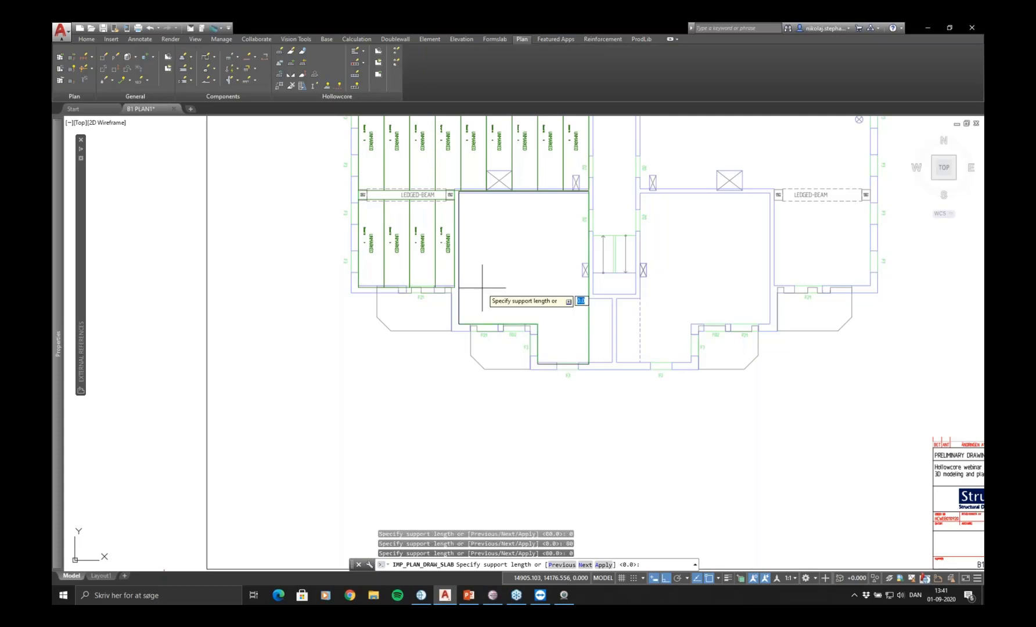
key("Return")
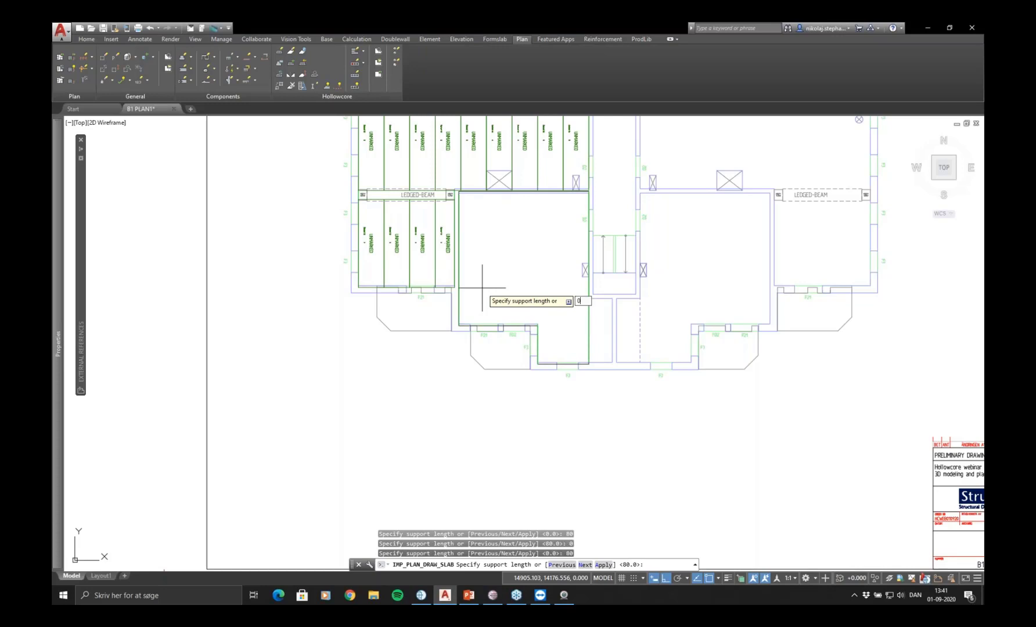
key("Return")
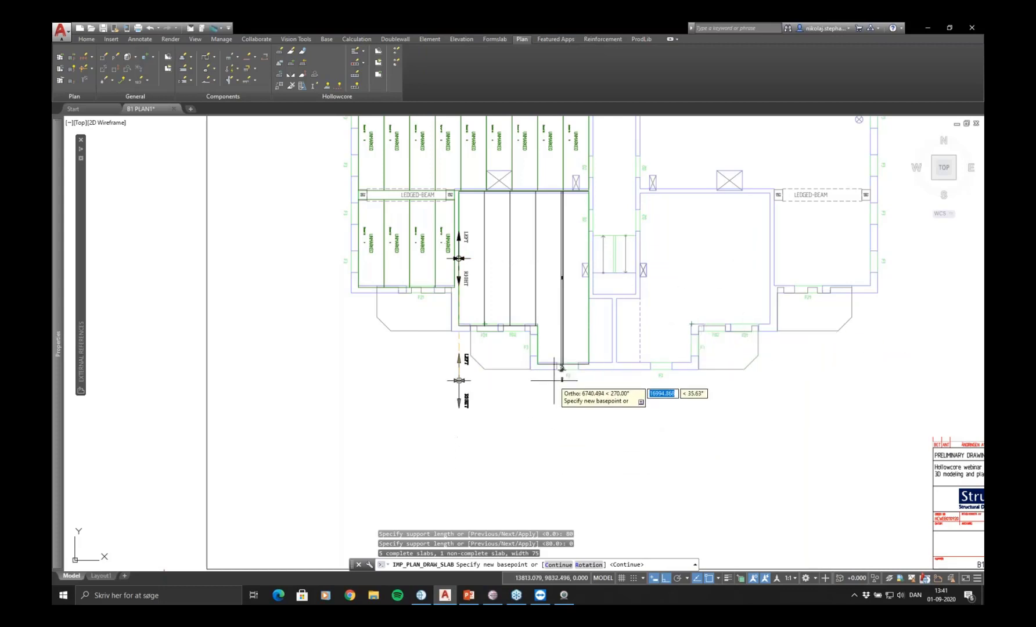
Try slab layout basepoints away from the room's west edge, nearer the middle of the room, to avoid the 75 wide strip
scroll(550, 375, "up", 6)
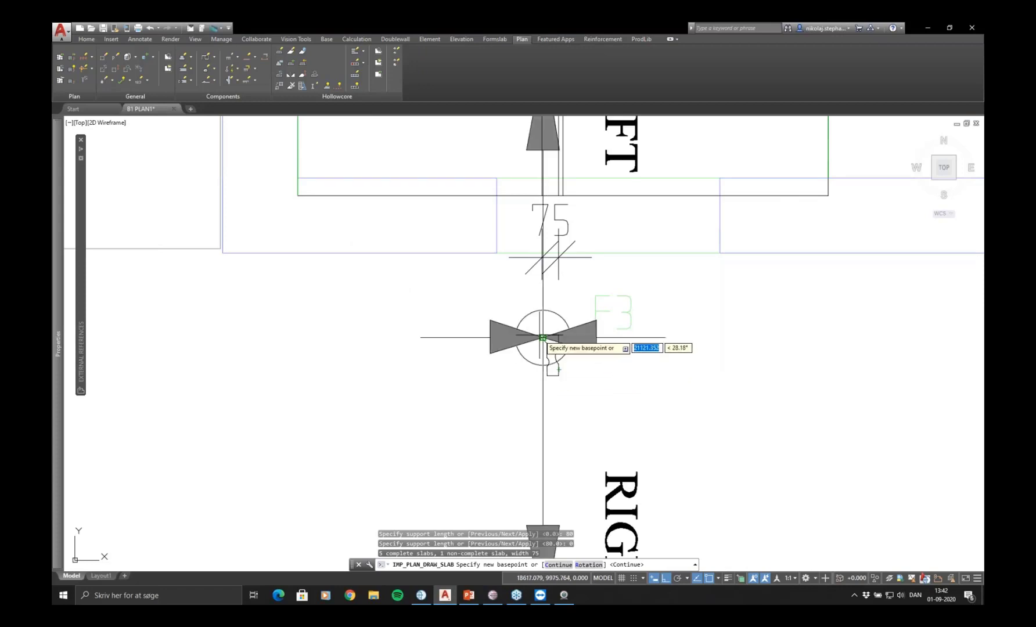
scroll(506, 415, "down", 6)
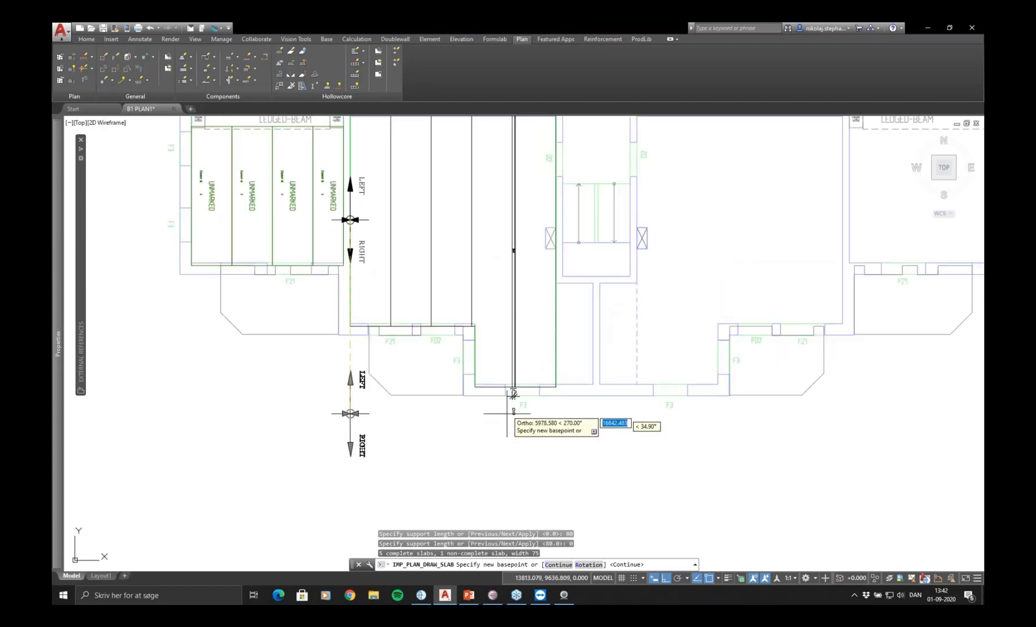
left_click(484, 319)
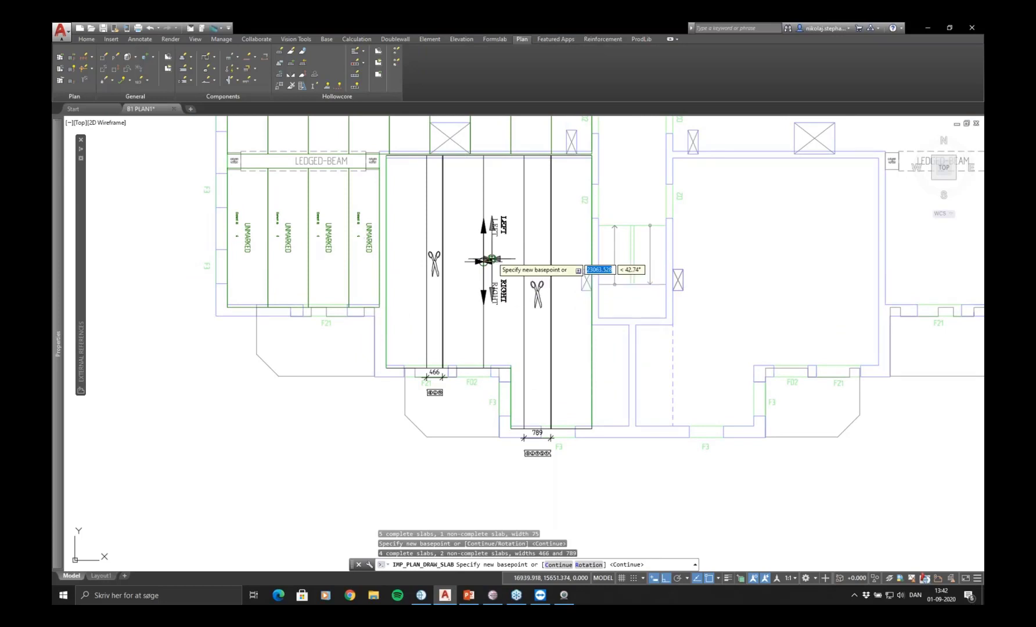
scroll(487, 263, "up", 5)
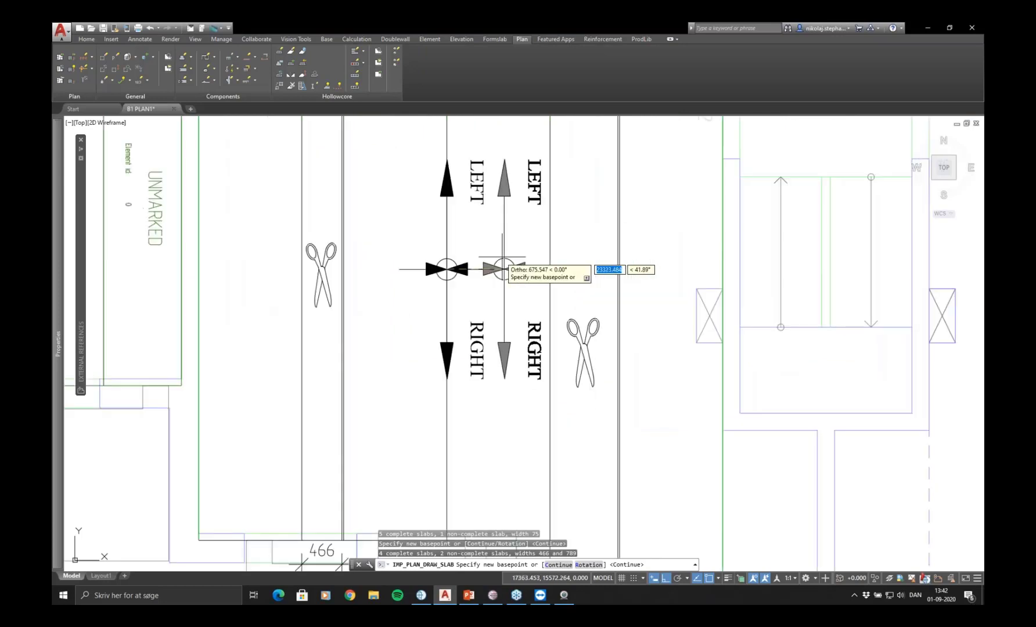
scroll(497, 269, "down", 3)
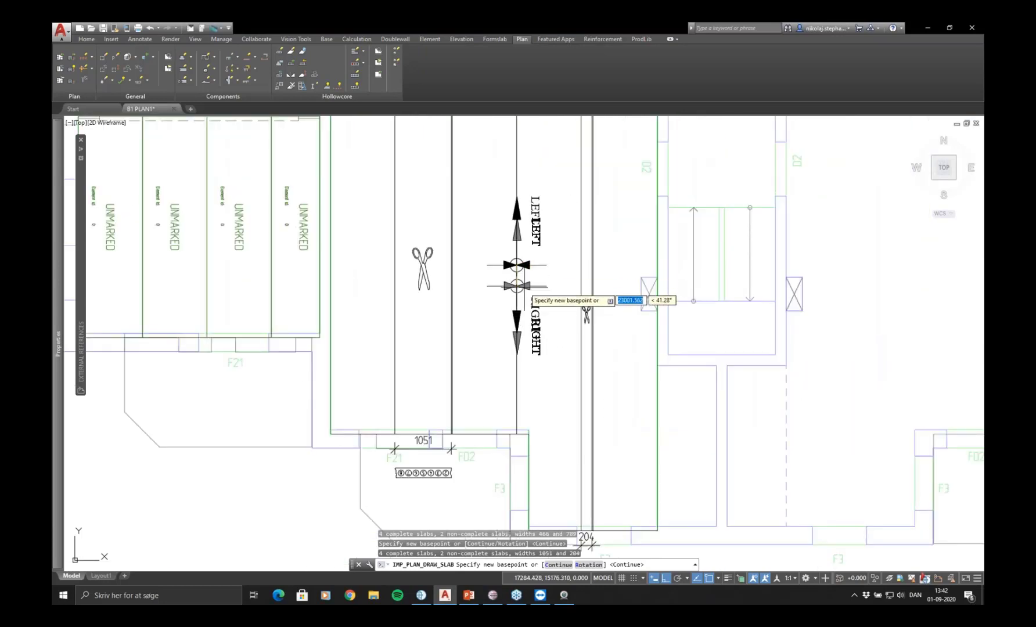
scroll(566, 303, "down", 2)
Move the layout basepoint slightly west to give non-complete slab widths of 811 and 444, and continue with this layout
scroll(523, 278, "up", 8)
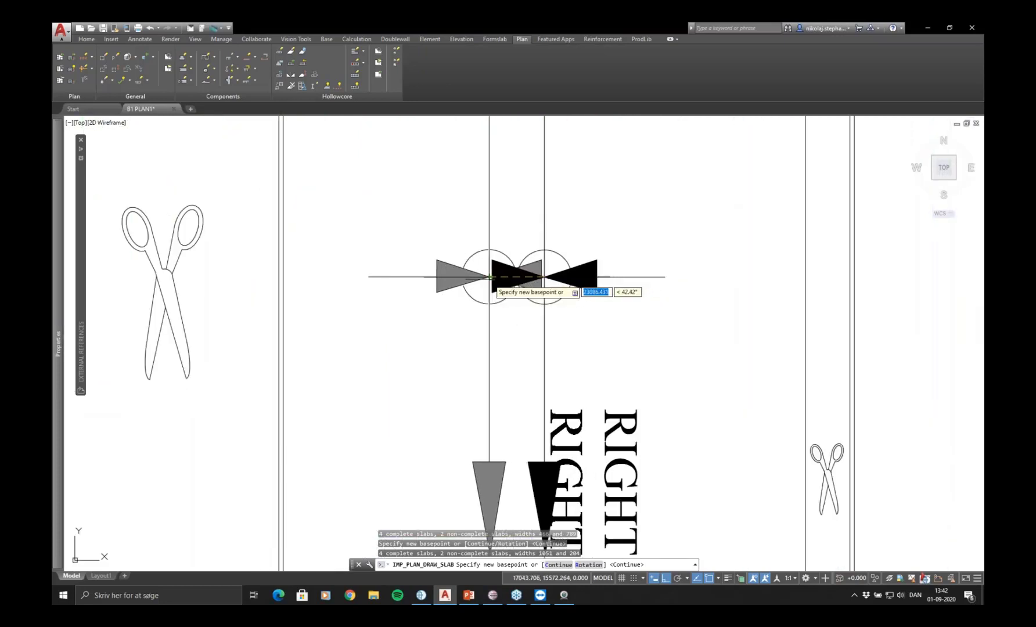
scroll(526, 278, "down", 6)
scroll(613, 296, "down", 2)
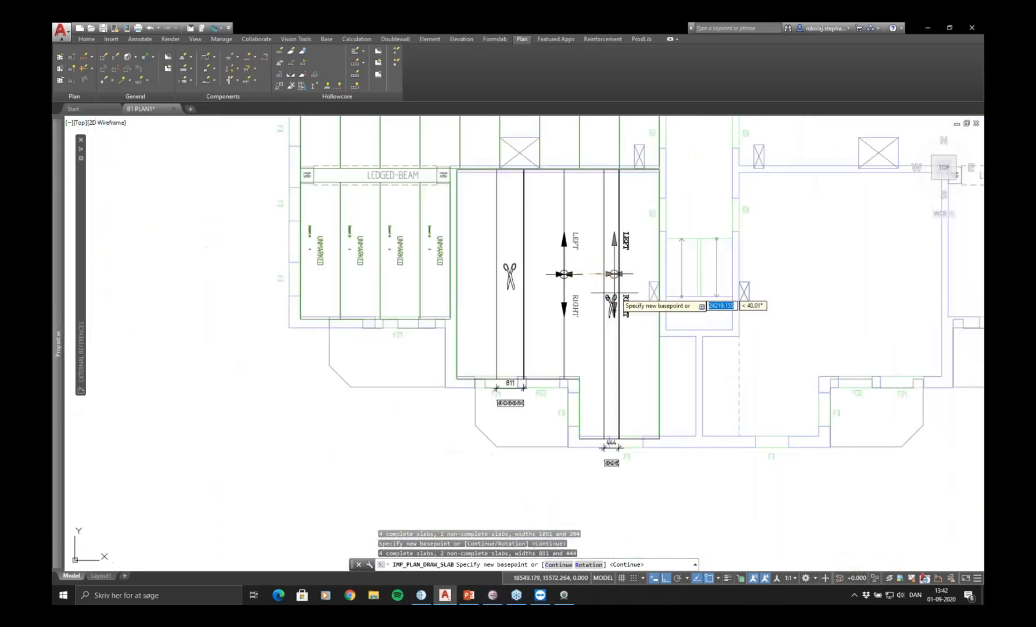
scroll(643, 301, "up", 2)
middle_click_drag(643, 300, 643, 303)
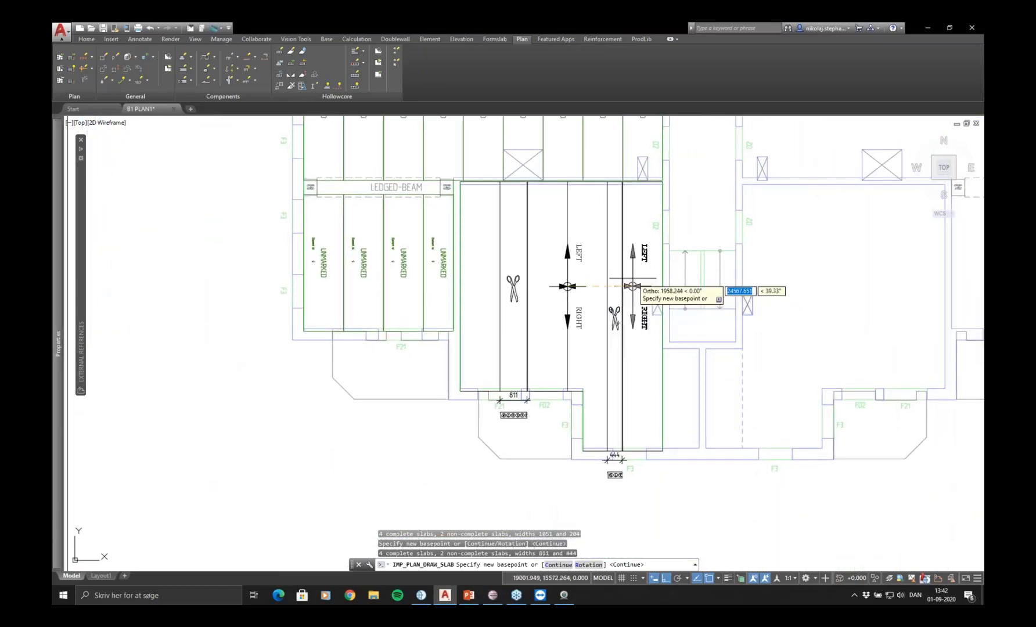
scroll(673, 313, "down", 3)
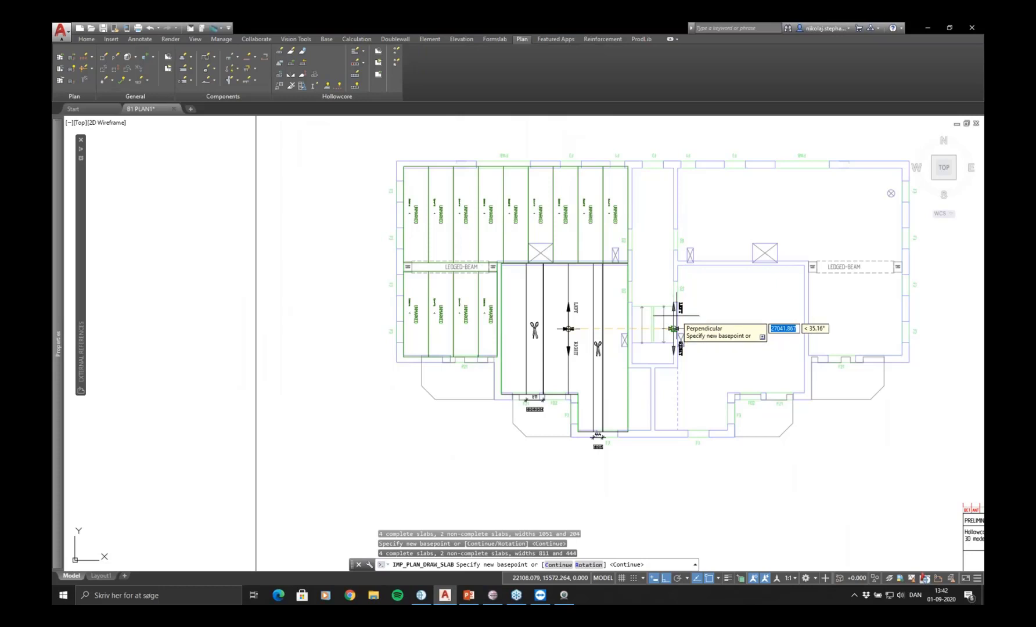
scroll(628, 443, "up", 4)
scroll(570, 417, "down", 4)
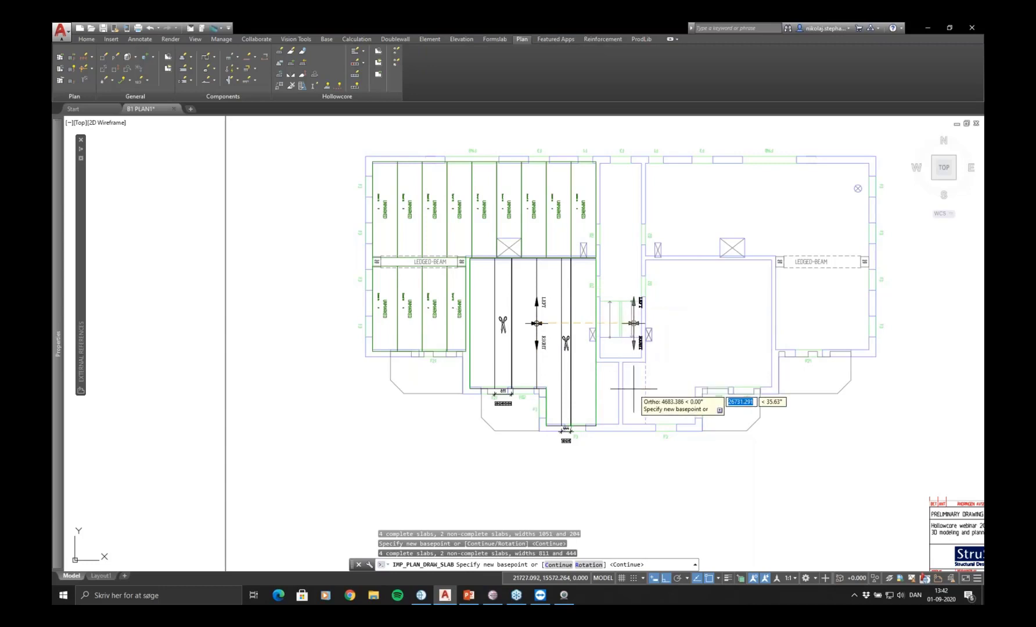
key("Return")
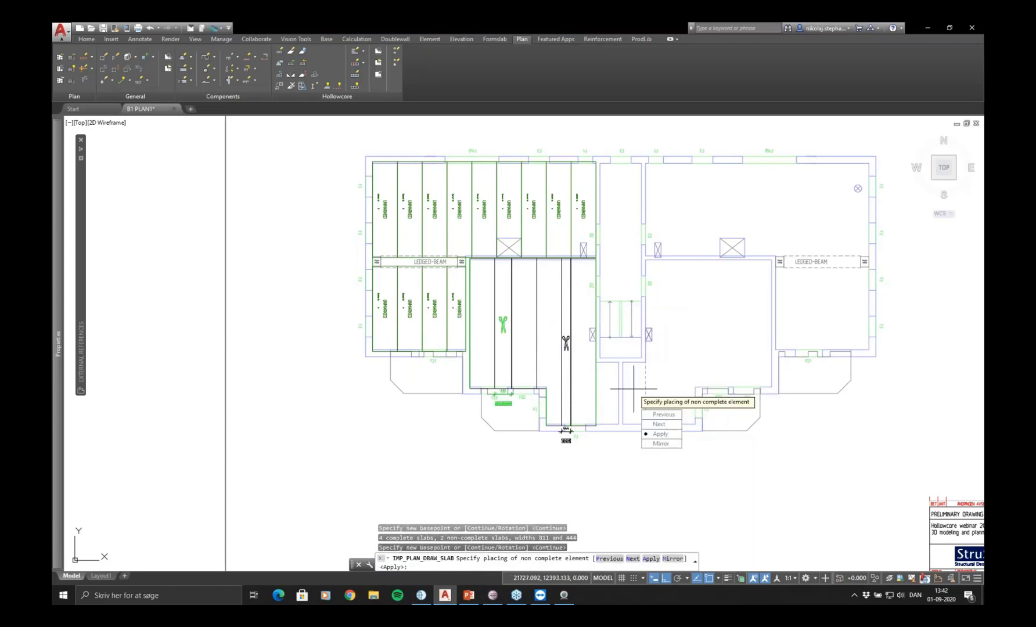
Mirror the 811 wide slab's cut and mirror it back, and apply the placement of both the 811 and 444 wide slabs
scroll(550, 406, "up", 3)
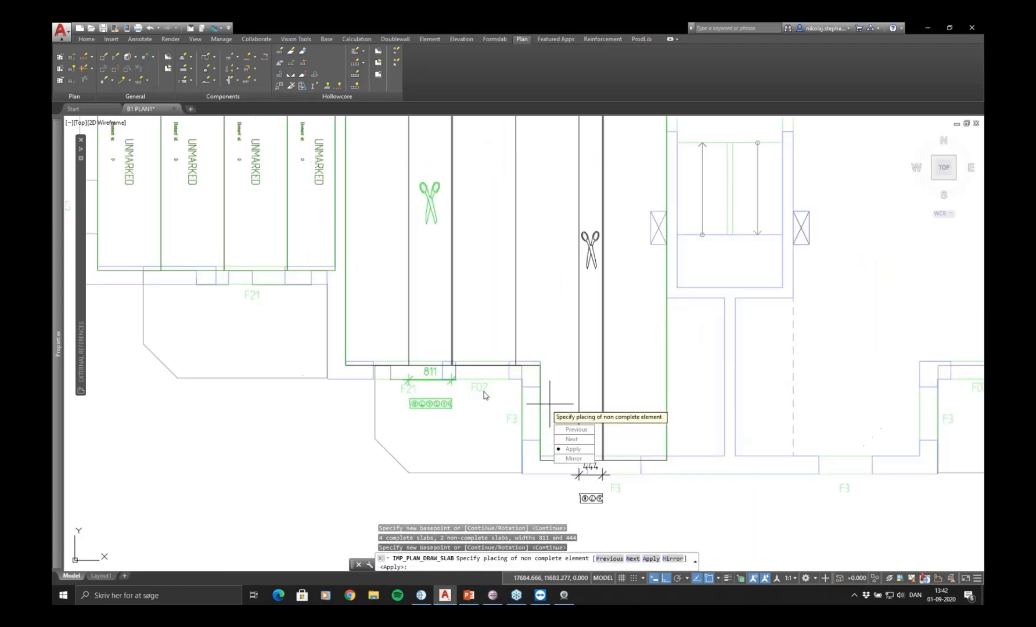
key("Return")
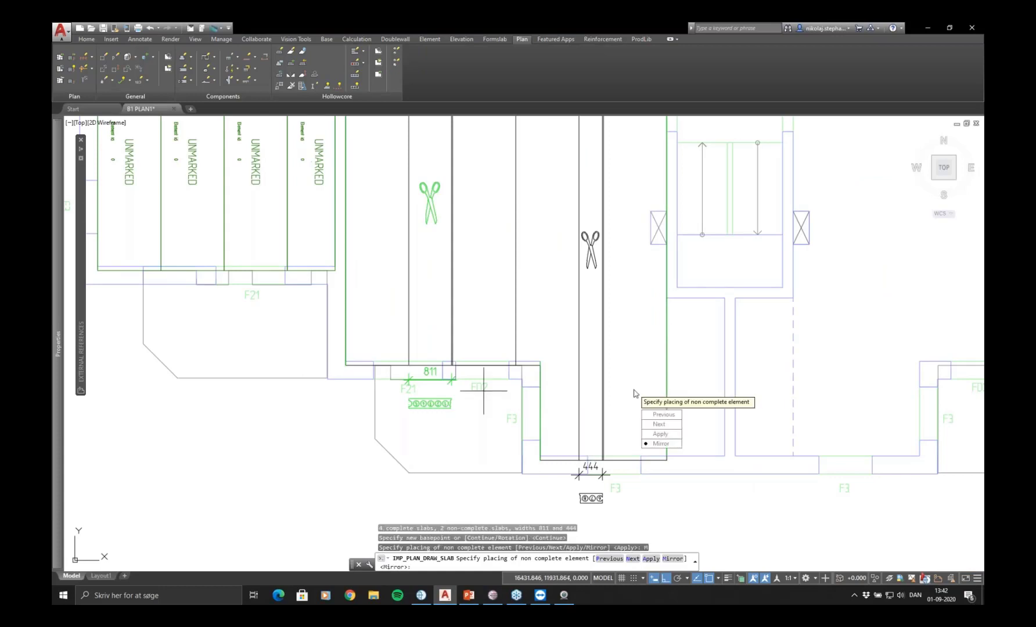
key("Return")
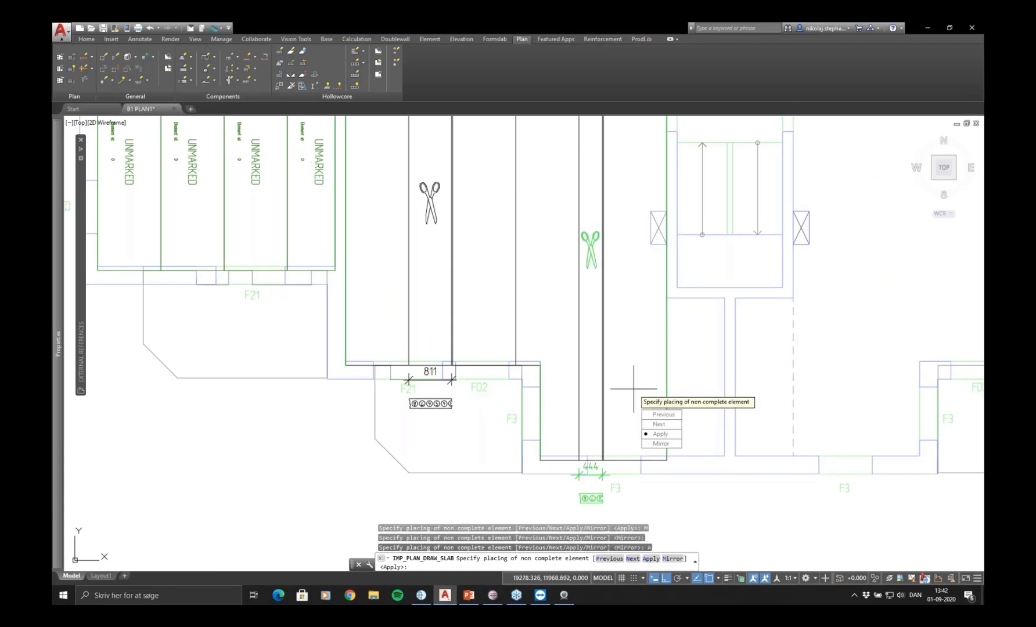
type("A")
key("Return")
key("Return")
scroll(591, 393, "down", 5)
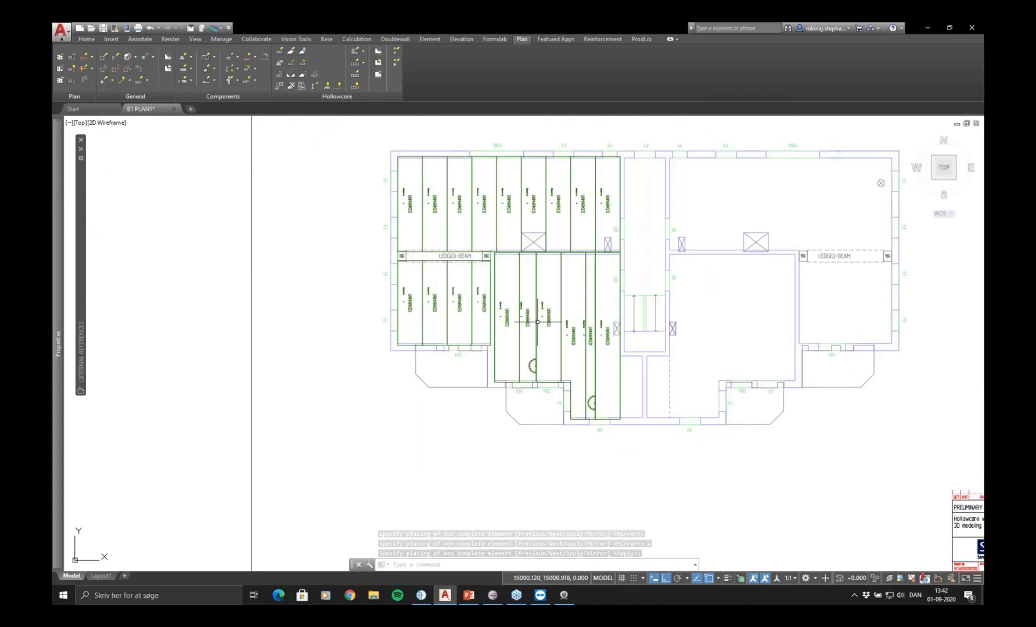
middle_click_drag(539, 248, 510, 277)
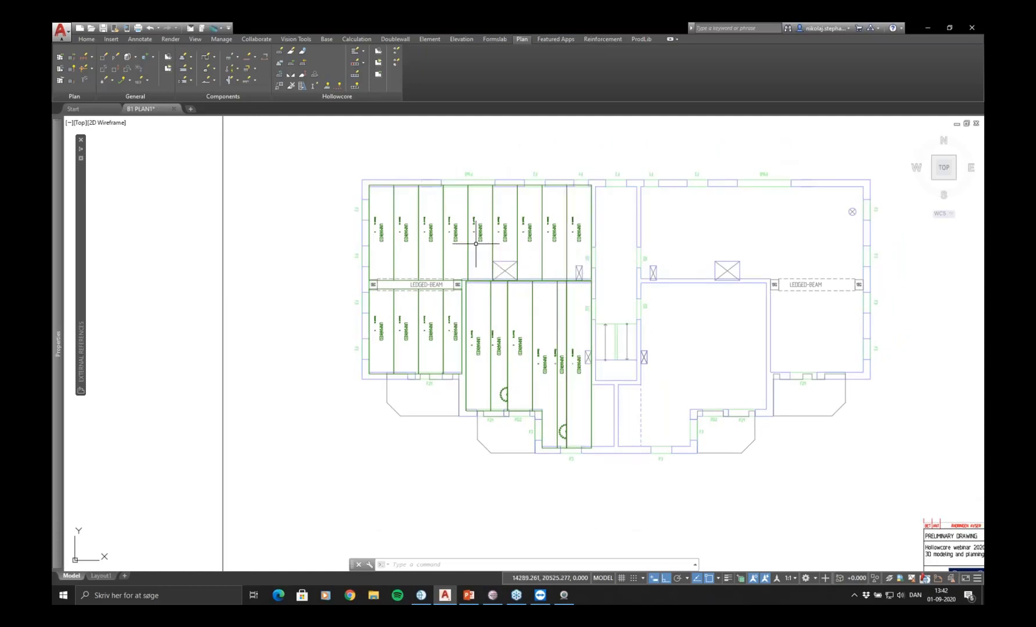
left_click(214, 70)
left_click(238, 85)
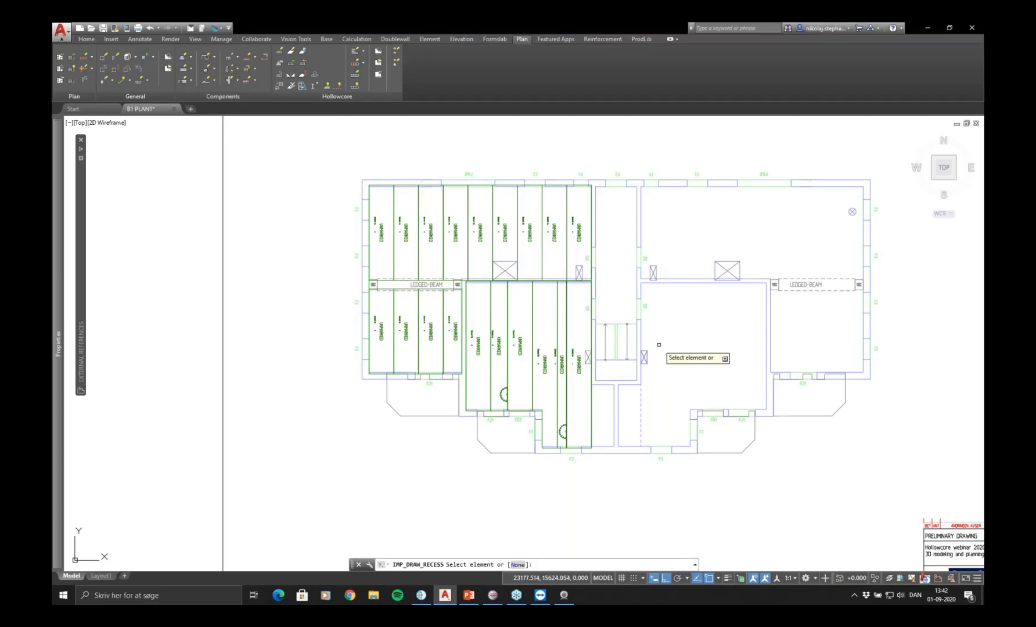
key("Escape")
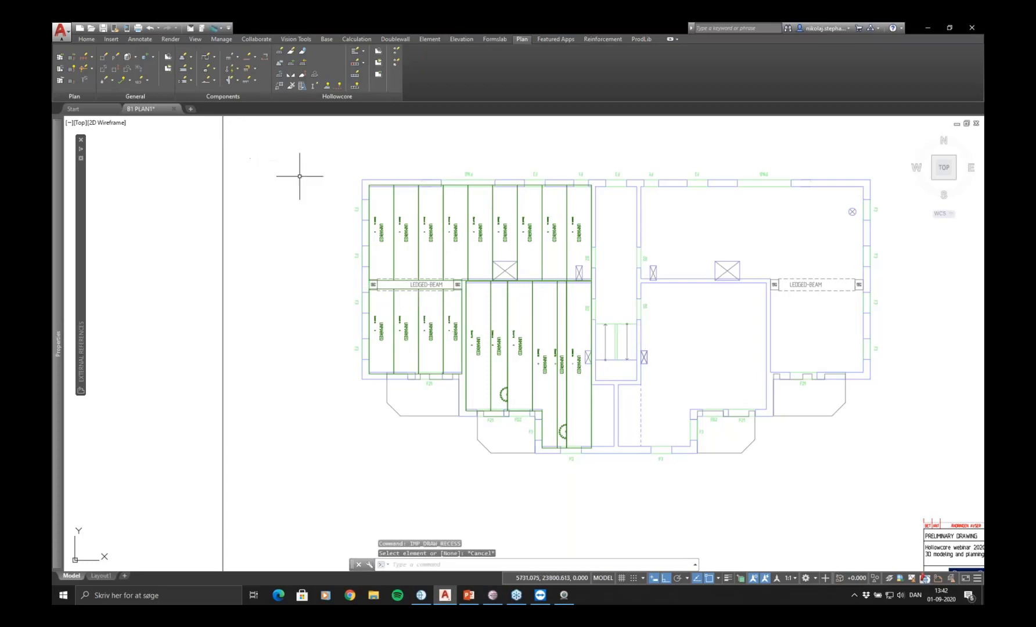
Set up a rectangular cut-out recess for slabs on the top side, without picking a specific element
left_click(215, 69)
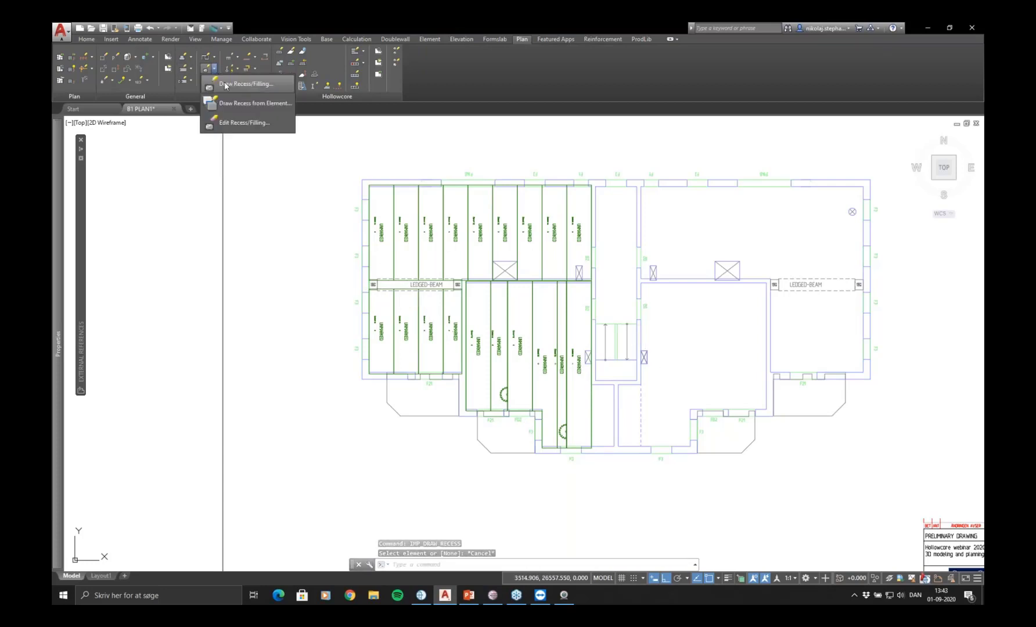
left_click(254, 190)
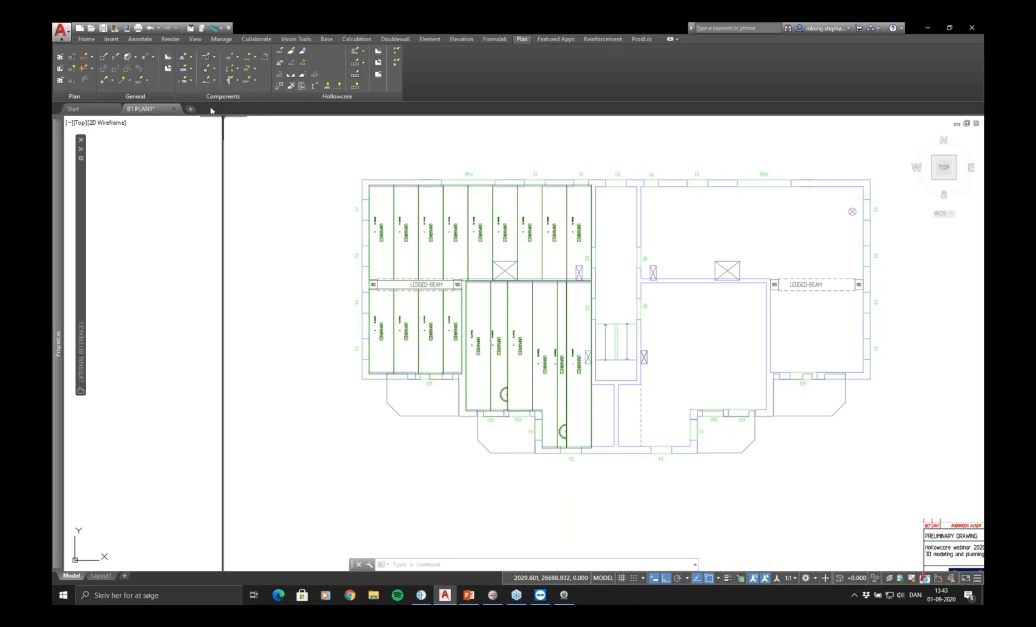
left_click(213, 71)
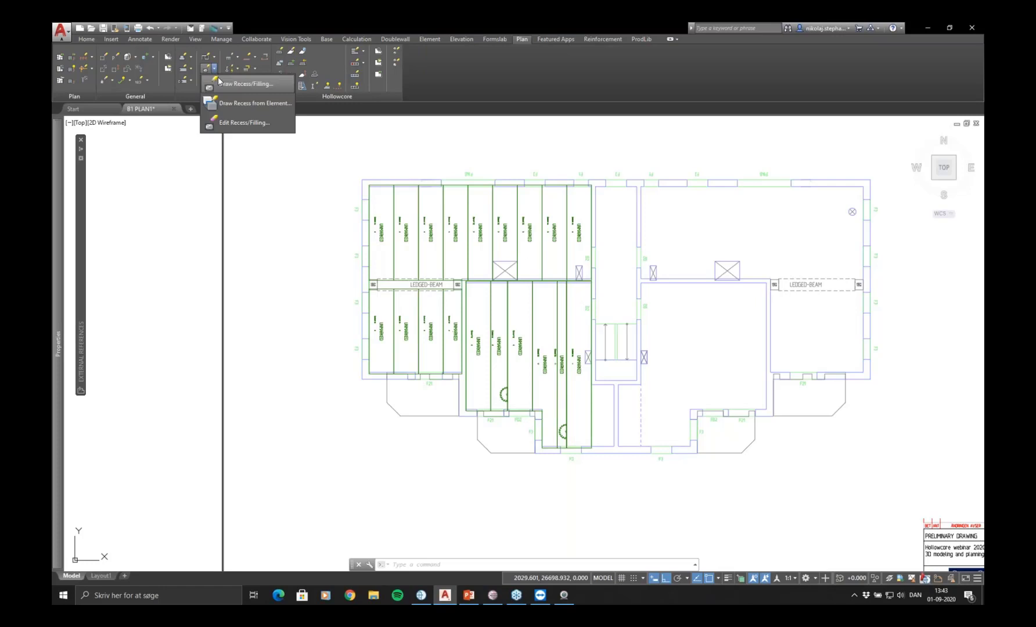
left_click(235, 88)
scroll(568, 272, "up", 2)
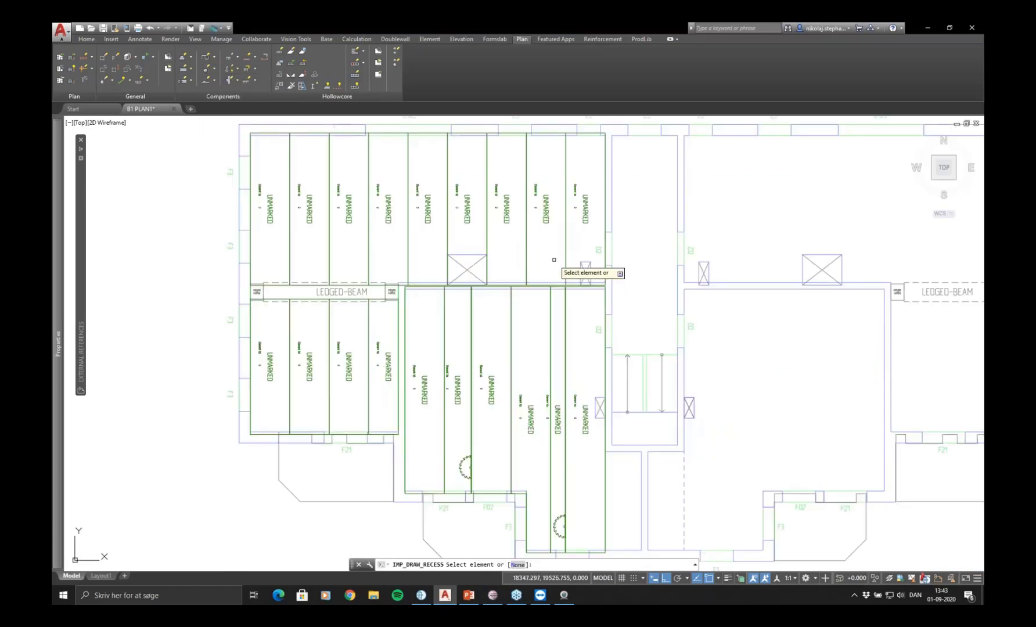
type("n")
key("Return")
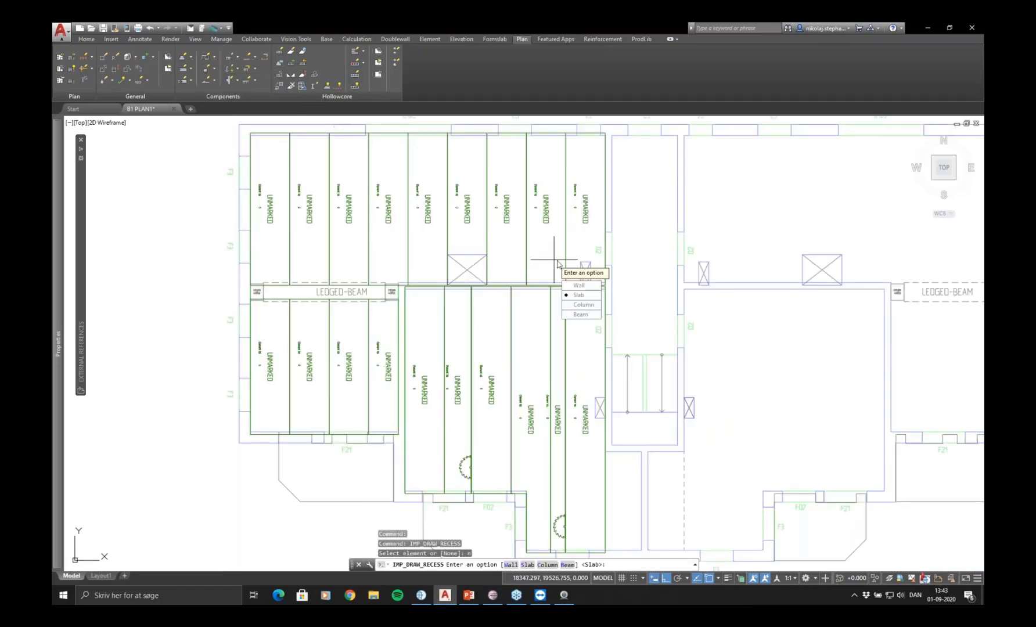
left_click(579, 295)
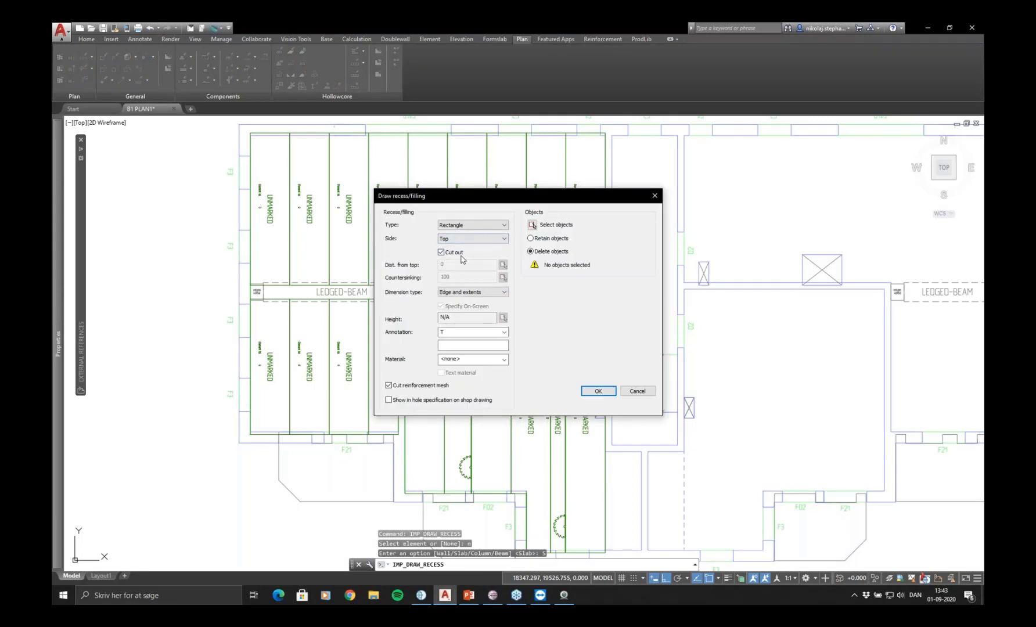
left_click(595, 391)
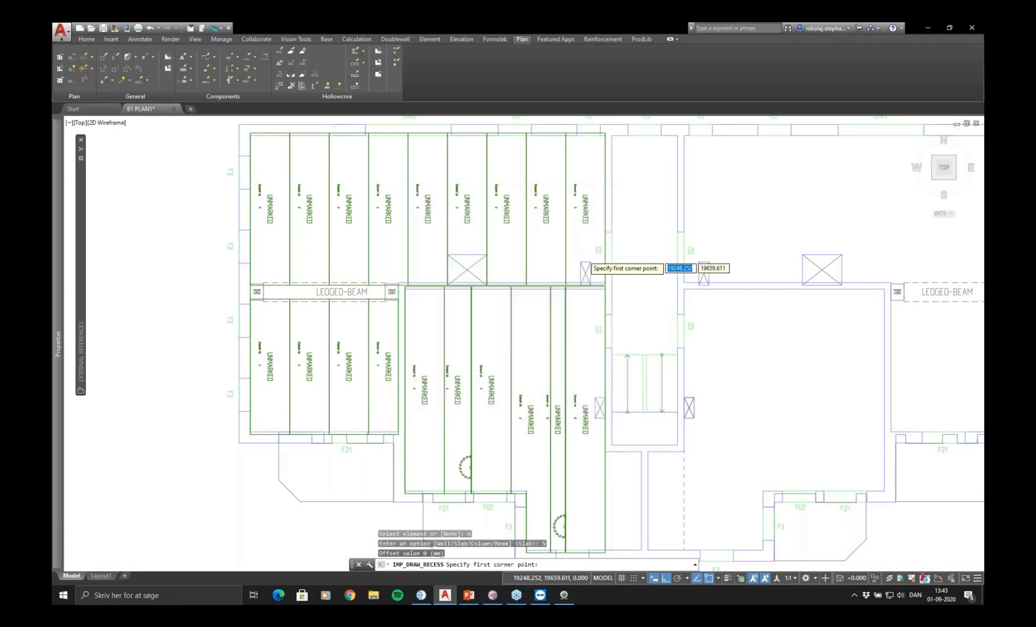
Draw the recess over the small crossed shaft in the southeast corner of the upper room
scroll(583, 270, "up", 4)
left_click(598, 326)
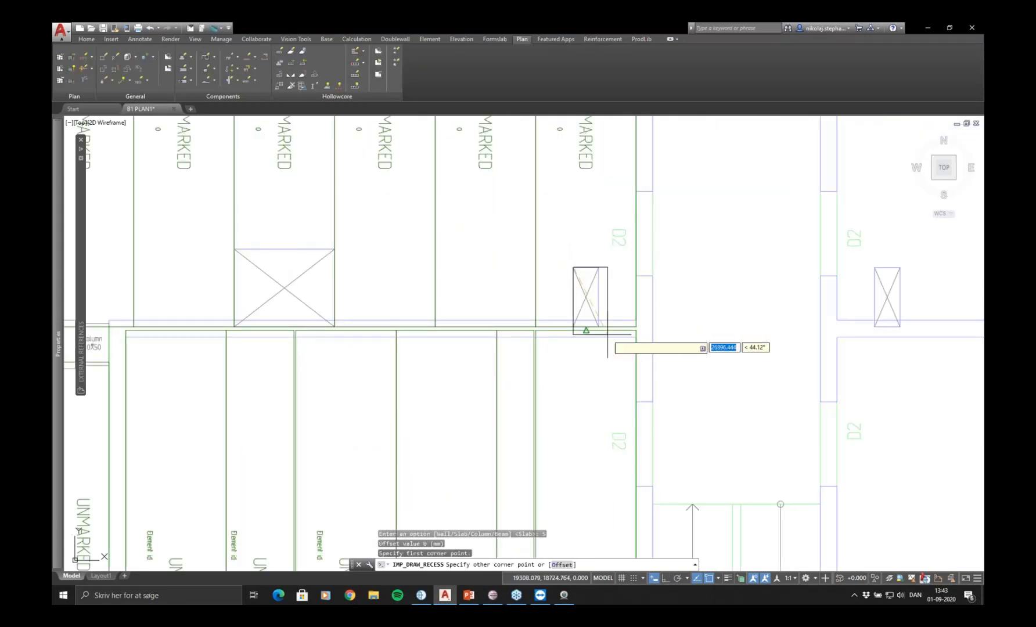
scroll(598, 326, "up", 3)
left_click(584, 315)
scroll(584, 325, "down", 5)
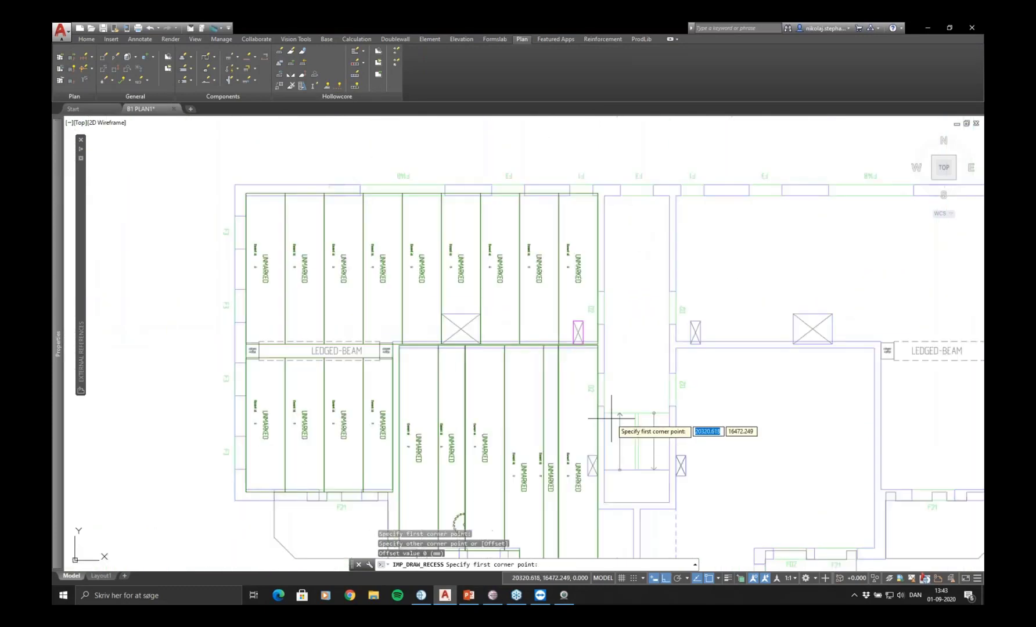
Draw a second recess over the crossed shaft on the west side of the stairwell, and finish the recess command
scroll(592, 430, "up", 5)
scroll(593, 283, "up", 2)
left_click(564, 281)
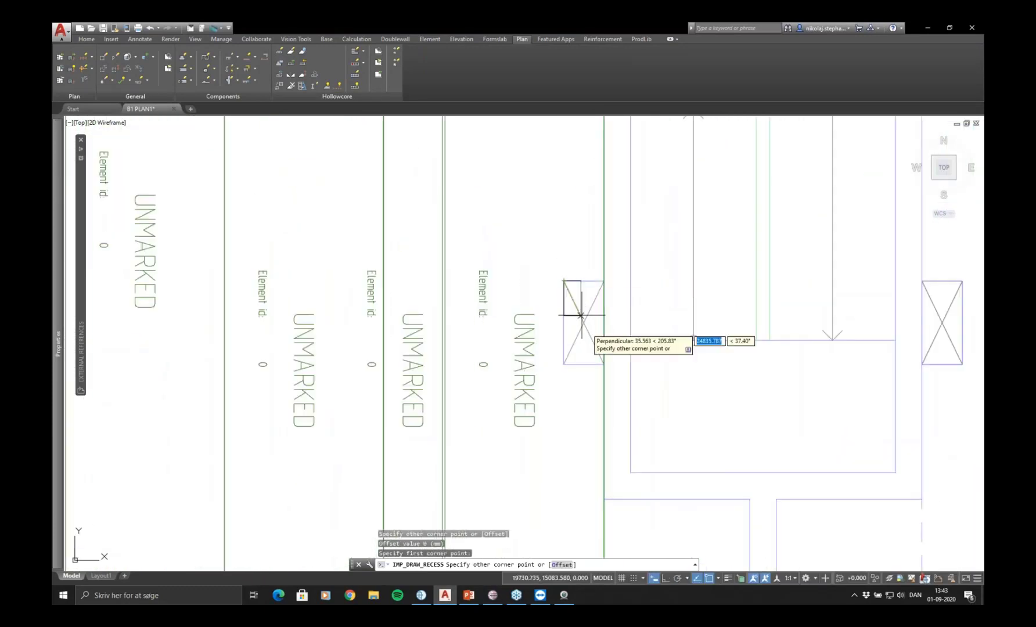
left_click(604, 365)
scroll(582, 388, "down", 2)
key("Escape")
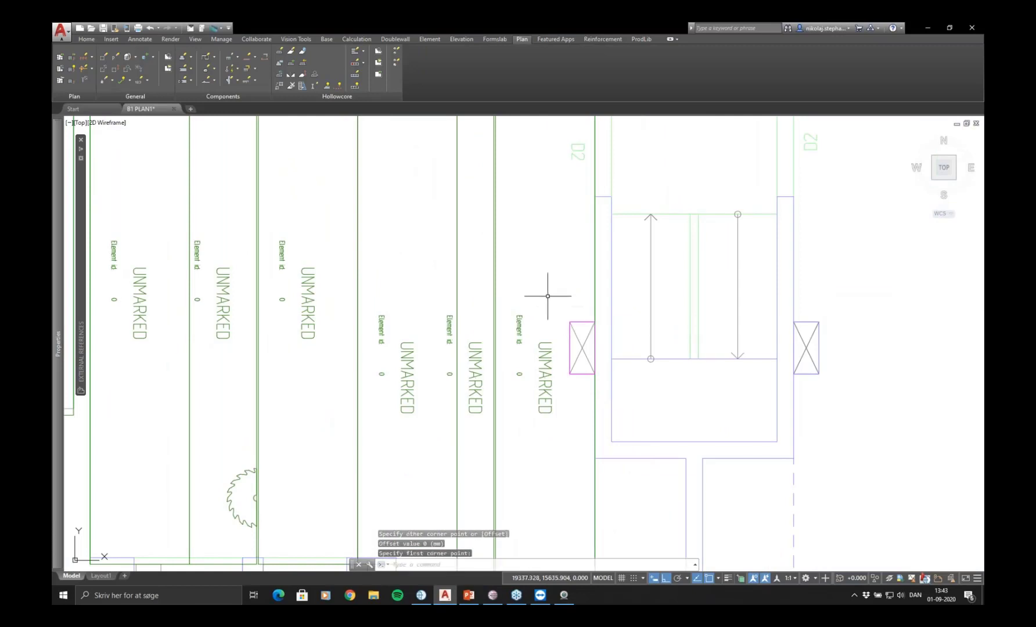
Begin a hanger detail with the slab over the large crossed opening as the supported slab and its two neighbours as supporting slabs
scroll(545, 294, "down", 4)
middle_click_drag(536, 220, 573, 381)
scroll(406, 337, "up", 2)
scroll(447, 273, "up", 2)
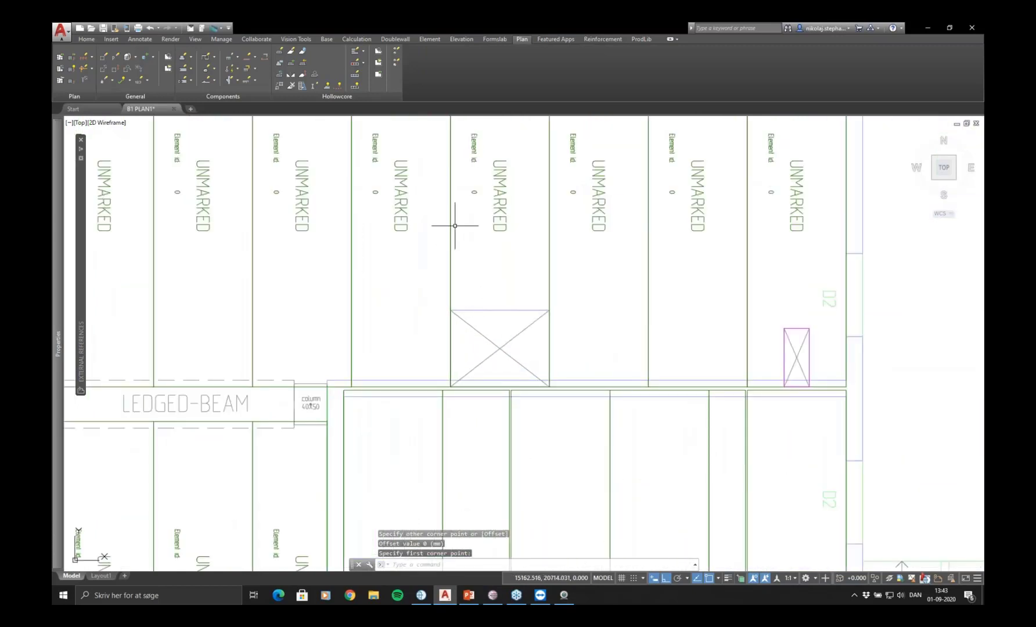
left_click(355, 53)
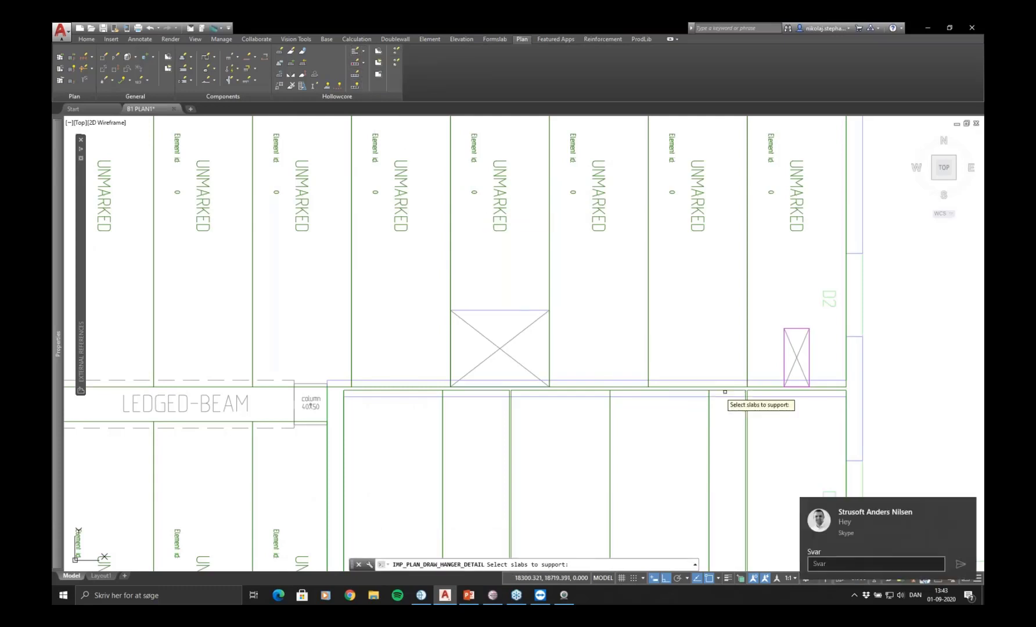
left_click(966, 507)
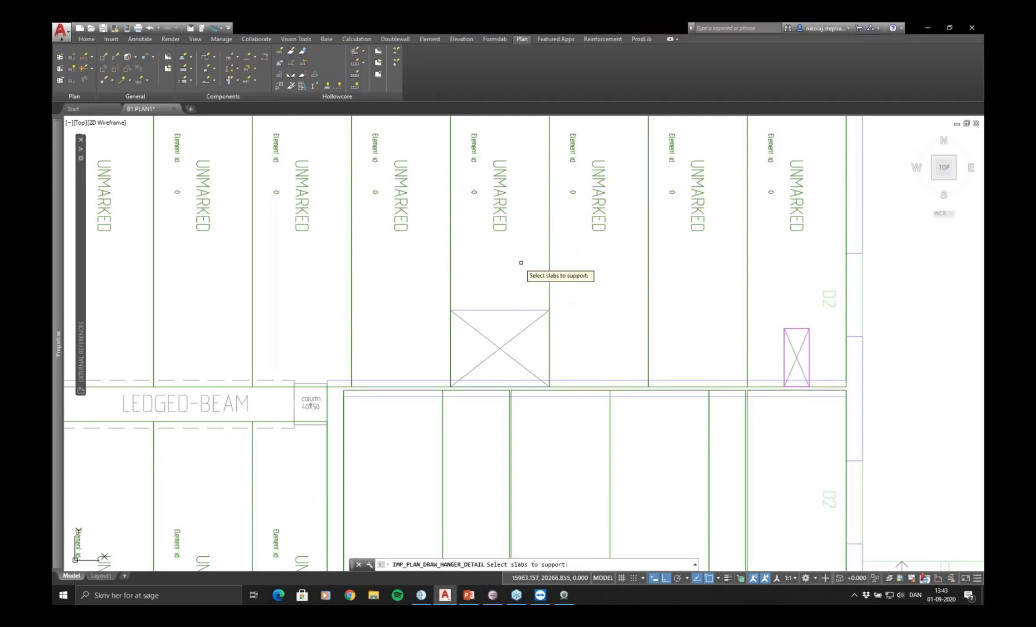
left_click(510, 209)
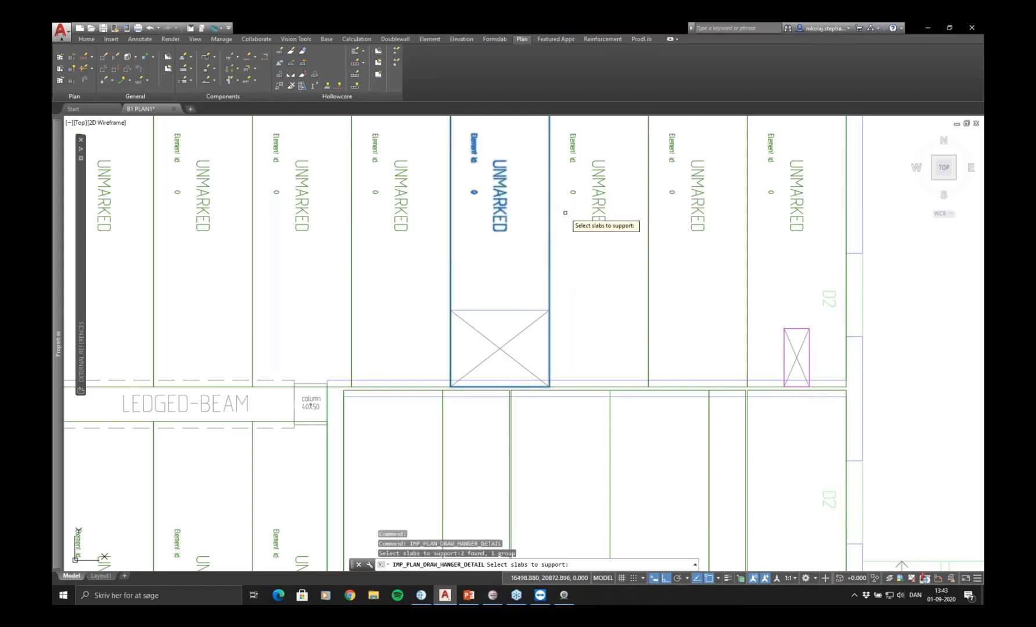
middle_click_drag(526, 267, 529, 360)
scroll(530, 360, "down", 2)
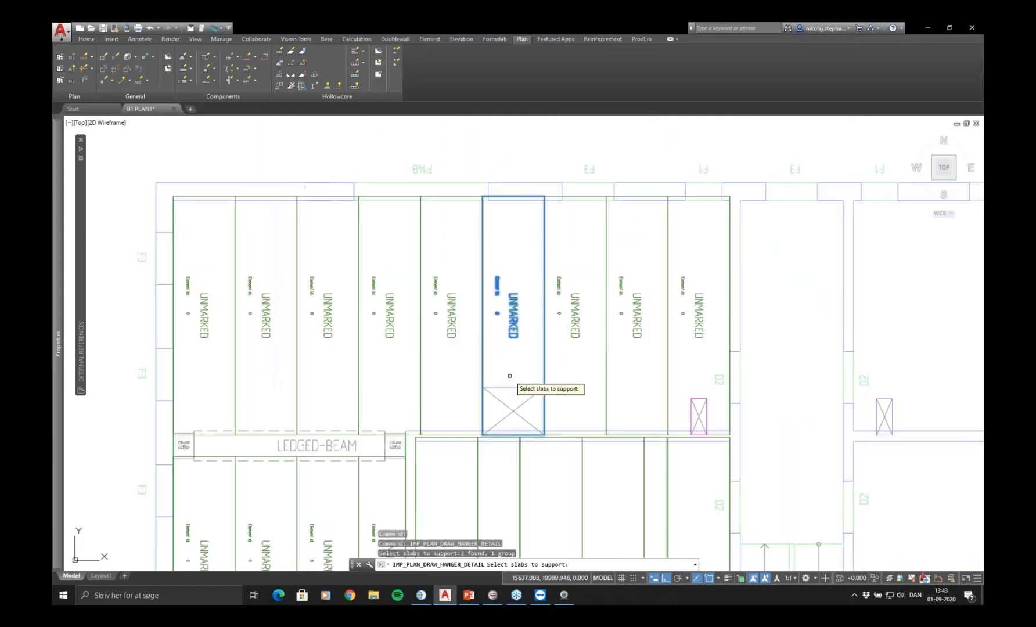
key("Return")
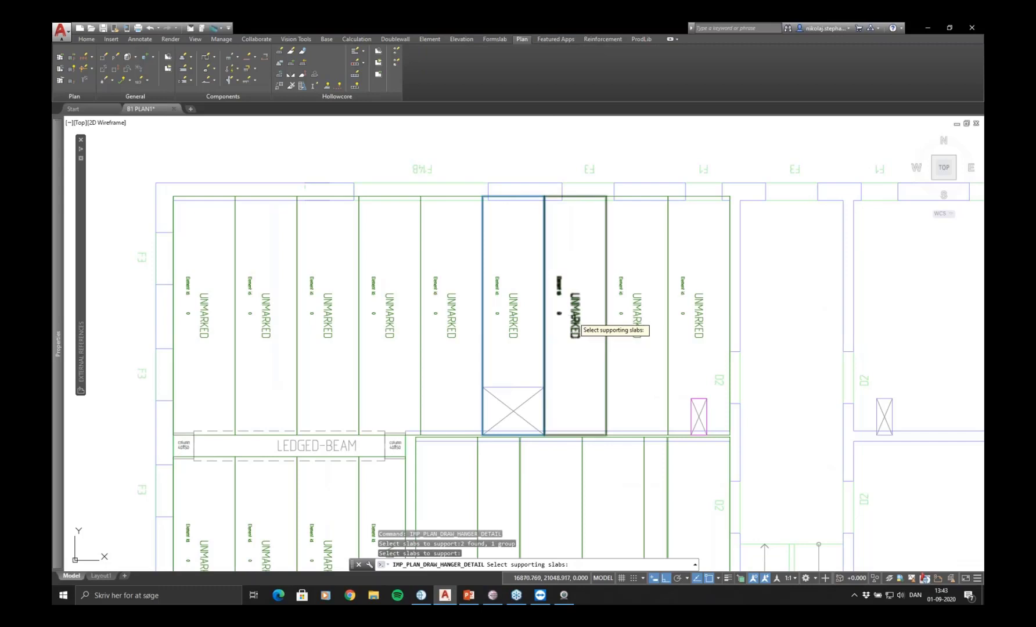
left_click(572, 318)
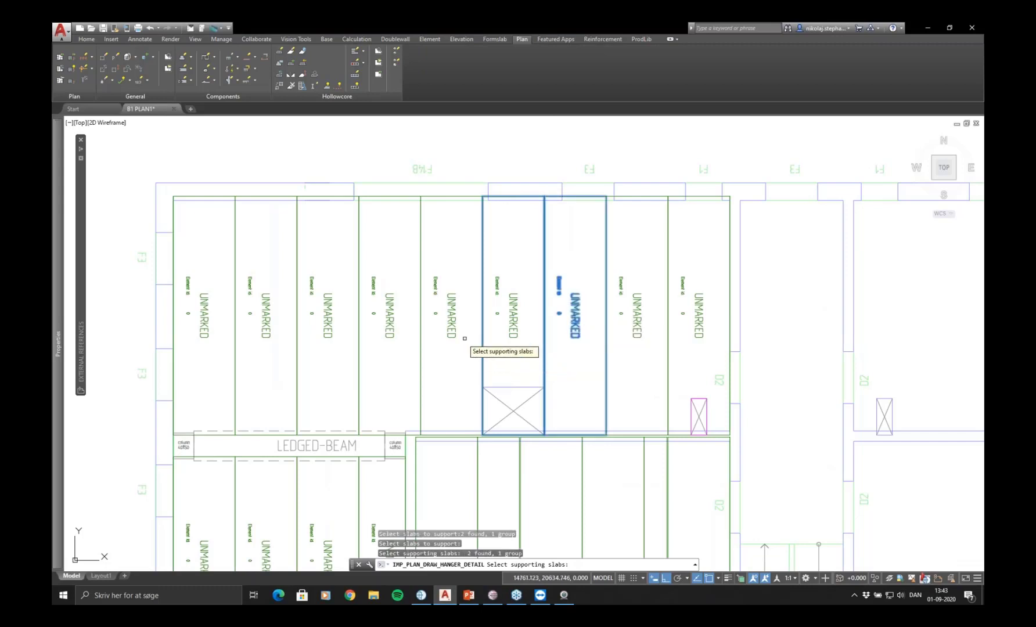
left_click(467, 314)
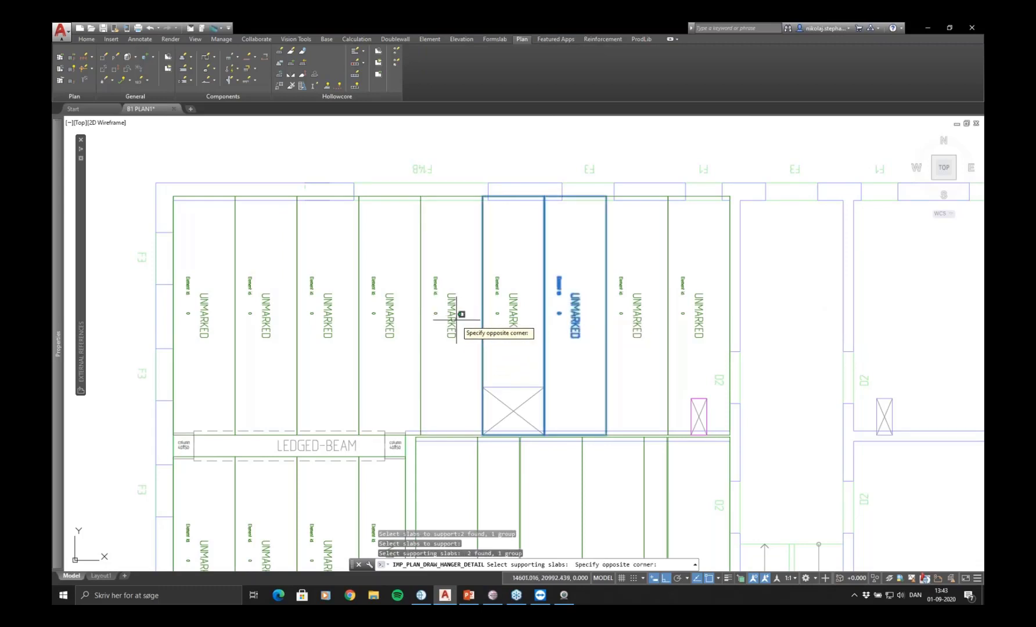
left_click(458, 317)
key("Return")
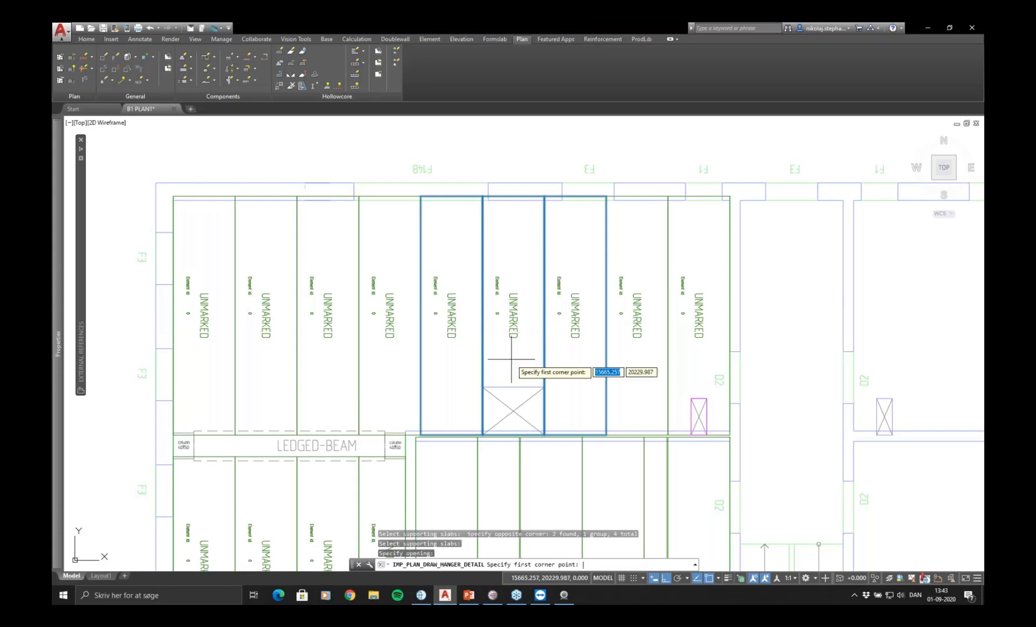
Define the large crossed opening by its opposite corners and place hanger detail HCS19 for 185 mm hollow core
scroll(478, 395, "up", 4)
left_click(495, 359)
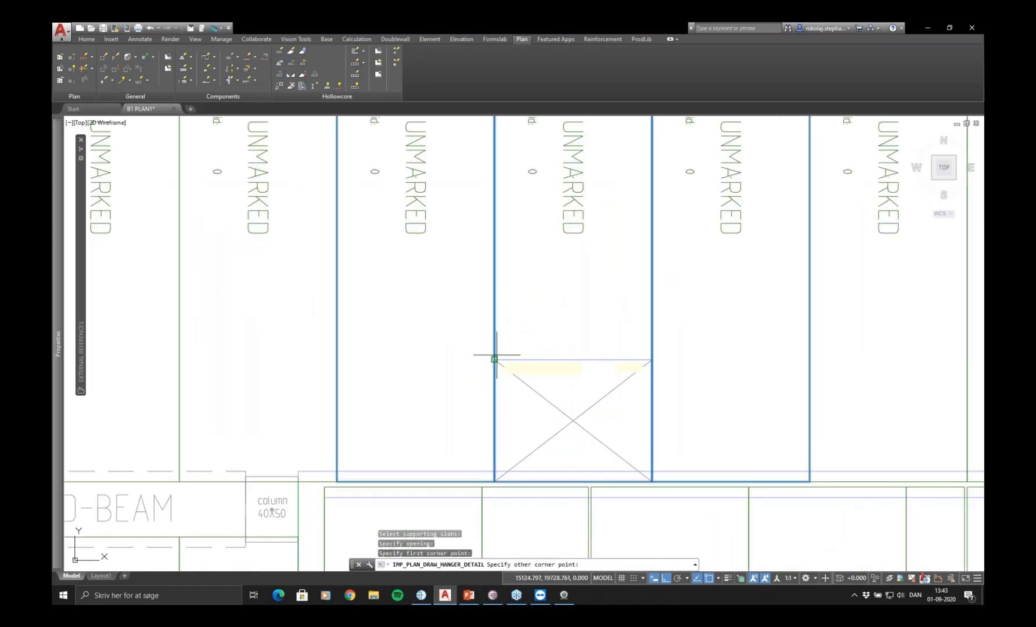
left_click(651, 480)
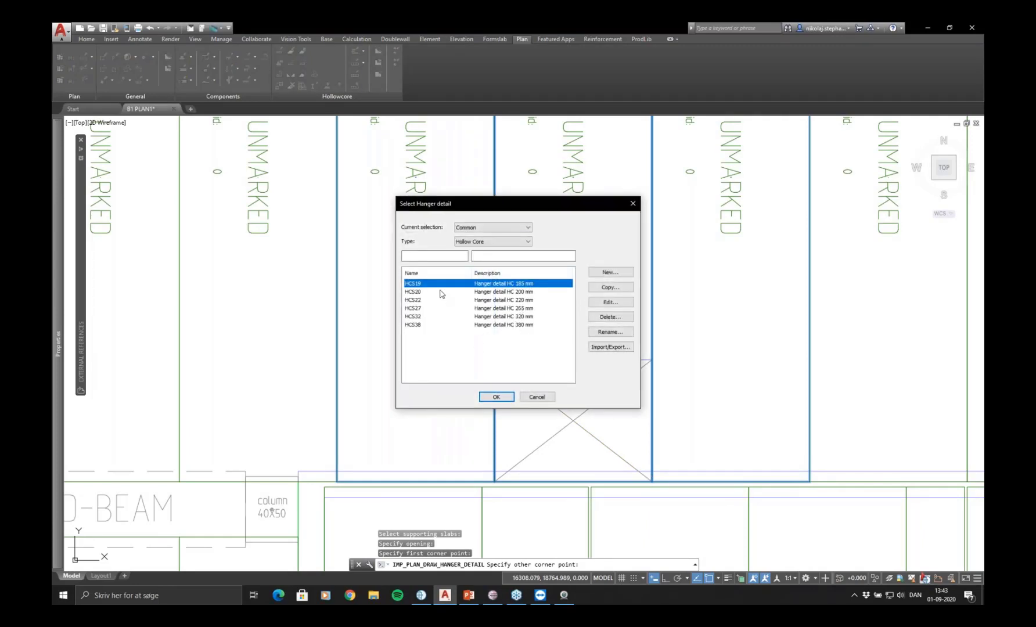
left_click(501, 396)
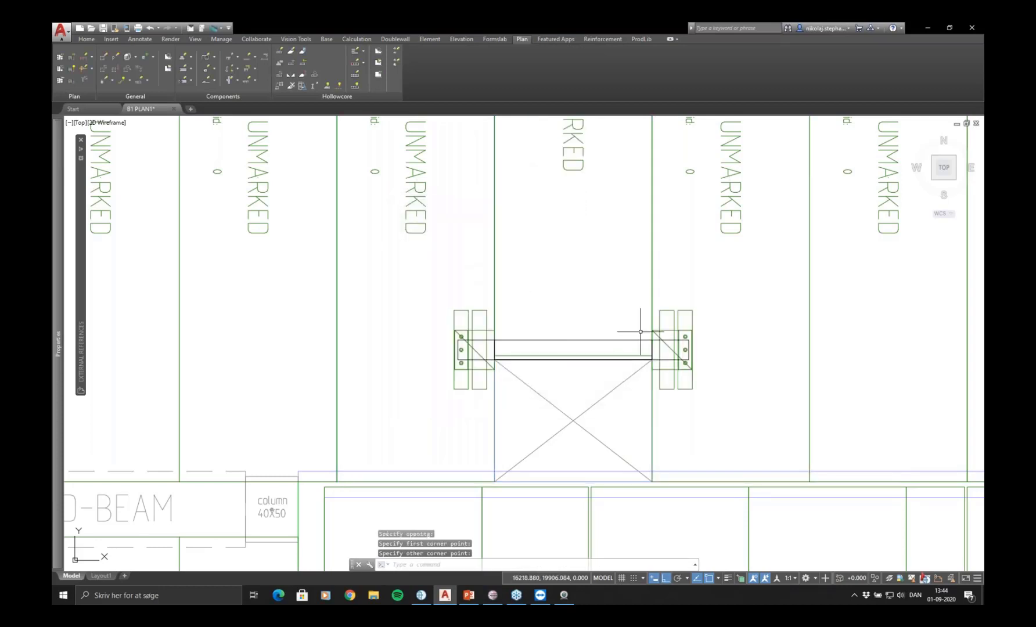
Examine the hanger detail at the opening and the slab it supports by selecting each in turn
scroll(641, 332, "down", 2)
mouse_move(652, 245)
middle_mouse_down()
mouse_move(647, 361)
mouse_move(548, 256)
mouse_move(558, 308)
middle_mouse_up()
left_click(626, 260)
left_click(582, 304)
left_click(967, 487)
key("Escape")
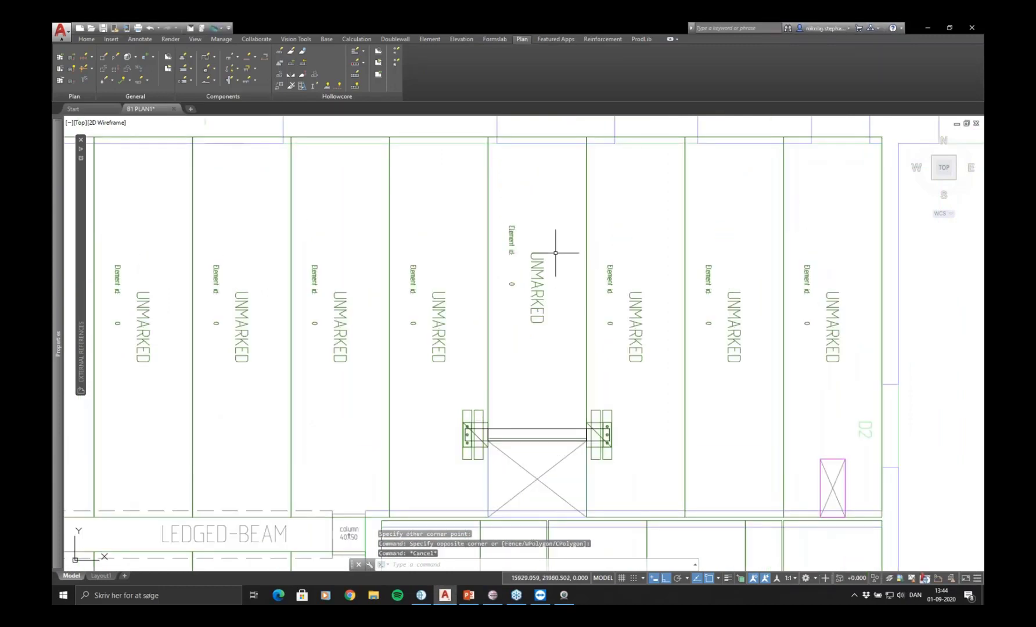
left_click(561, 431)
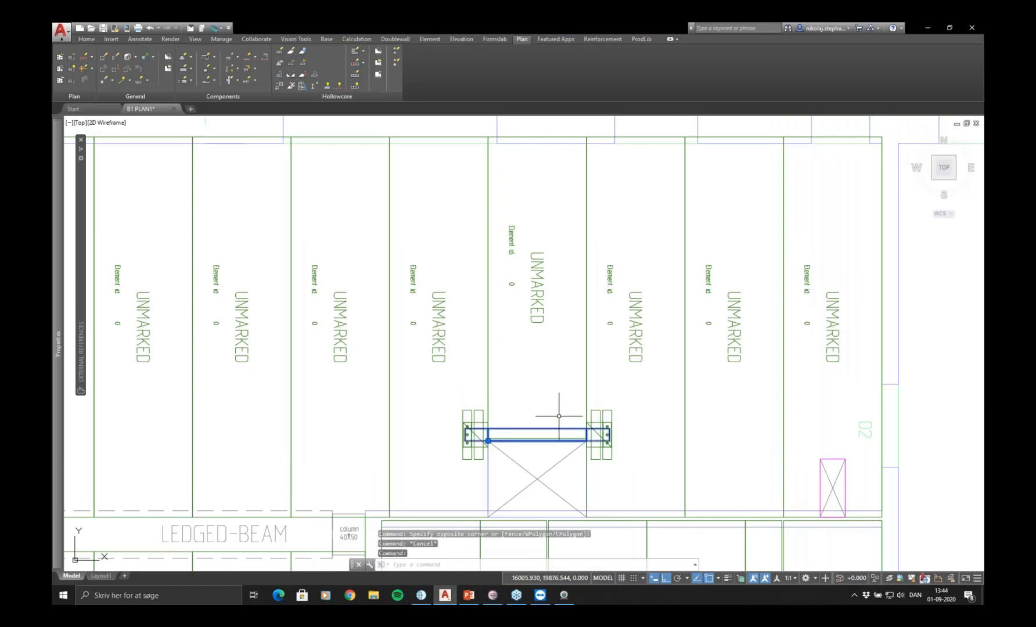
key("Escape")
left_click(554, 253)
left_click(546, 339)
scroll(552, 340, "down", 2)
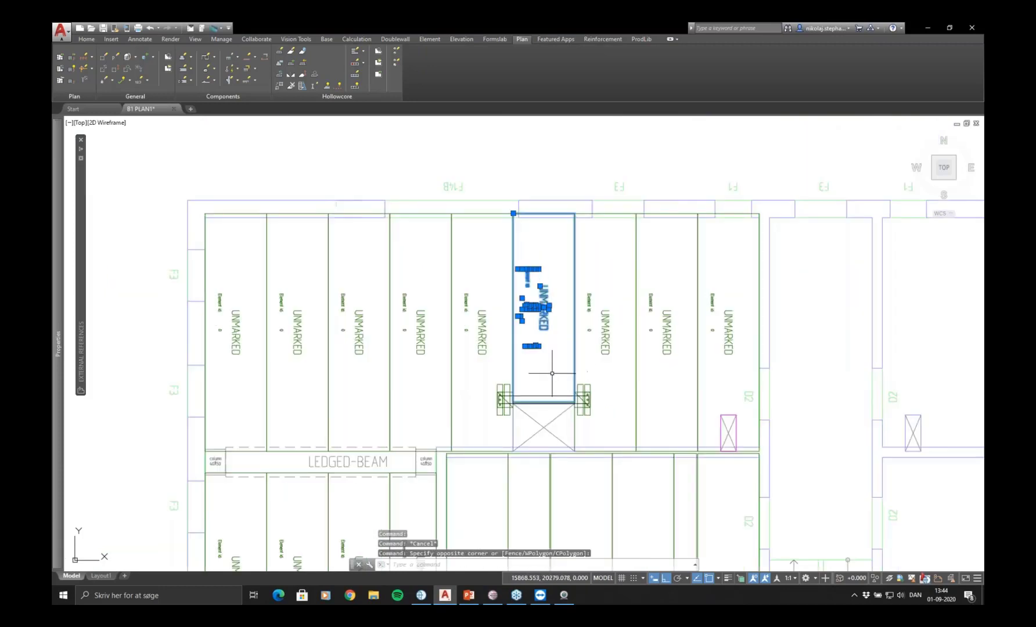
middle_click_drag(552, 374, 576, 364)
key("Escape")
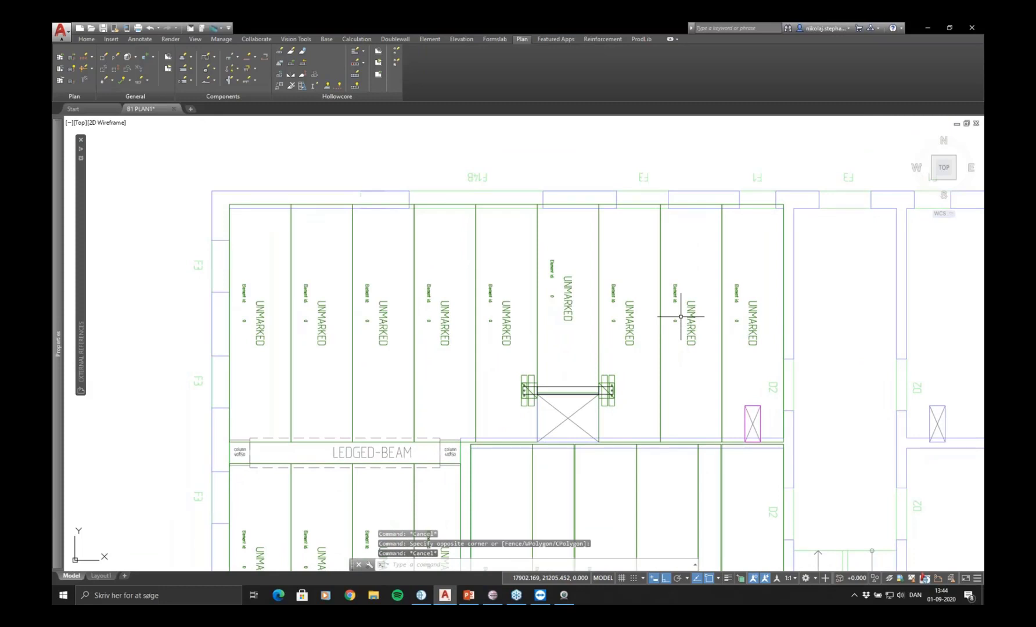
Edit the two easternmost slabs beside the stairwell with the Add option to incorporate the recesses over the small crossed shafts
scroll(681, 317, "down", 4)
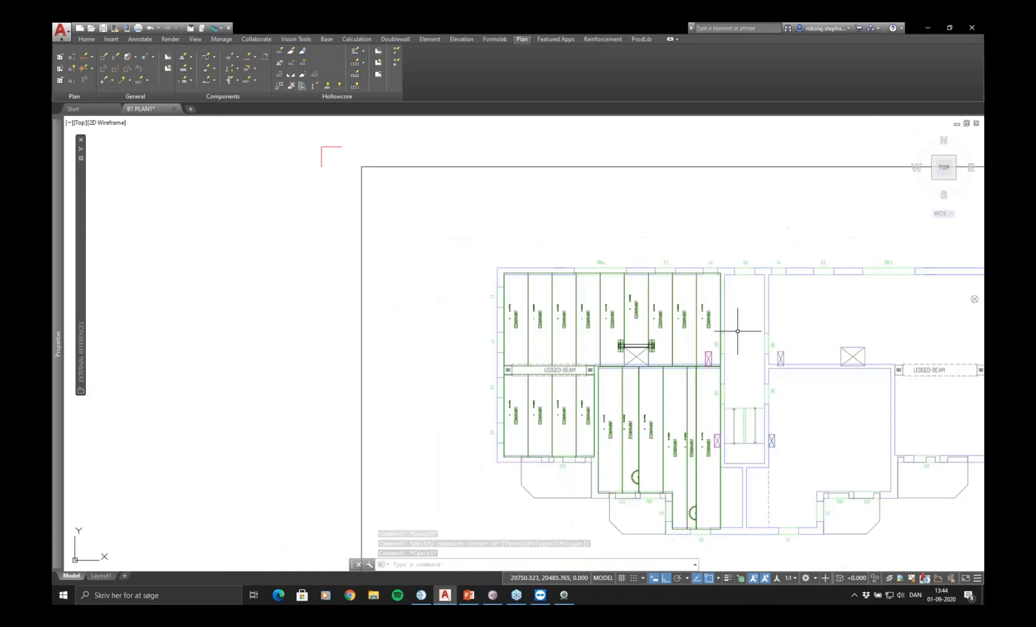
middle_click_drag(739, 330, 674, 284)
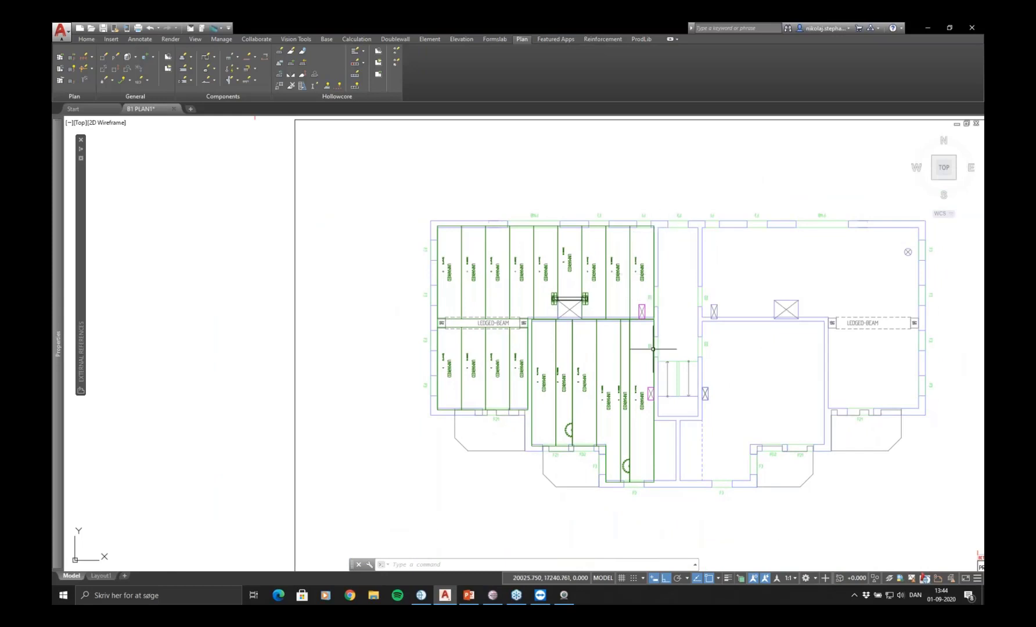
scroll(648, 331, "up", 2)
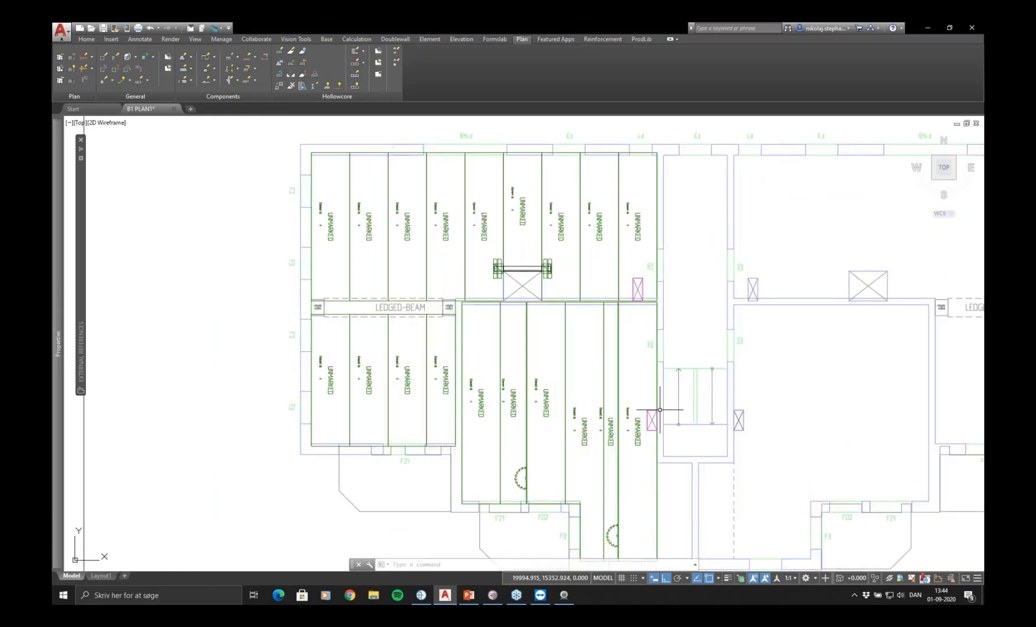
left_click(969, 499)
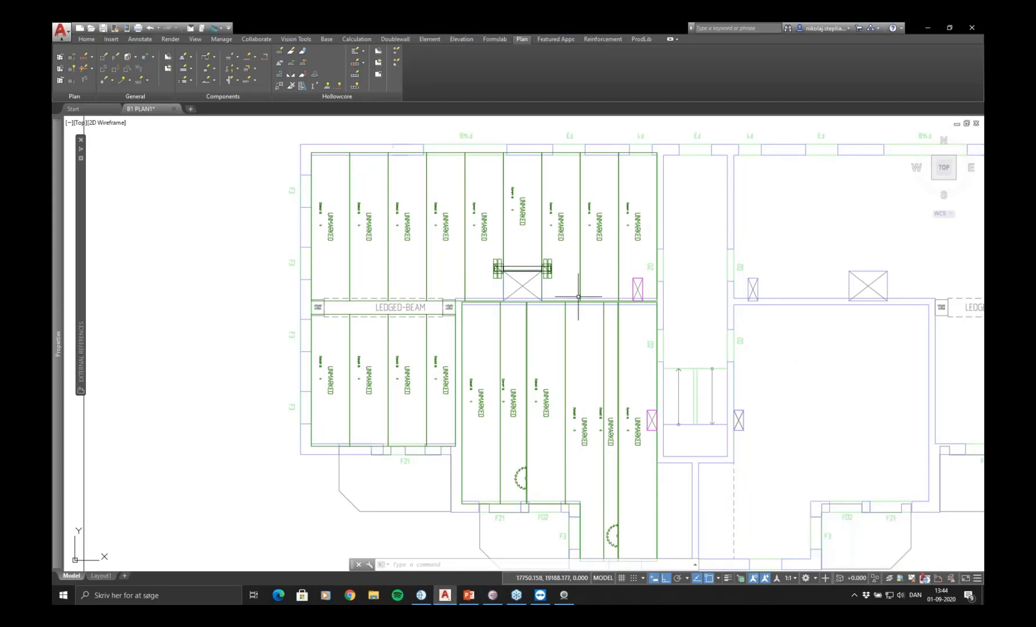
middle_click_drag(615, 255, 589, 270)
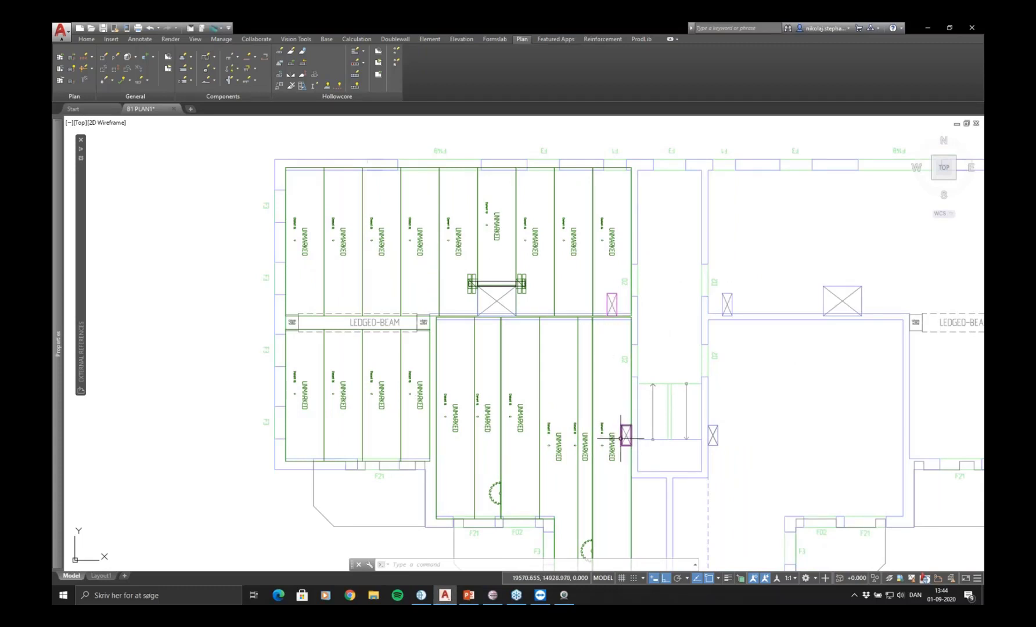
key("Escape")
key("Escape")
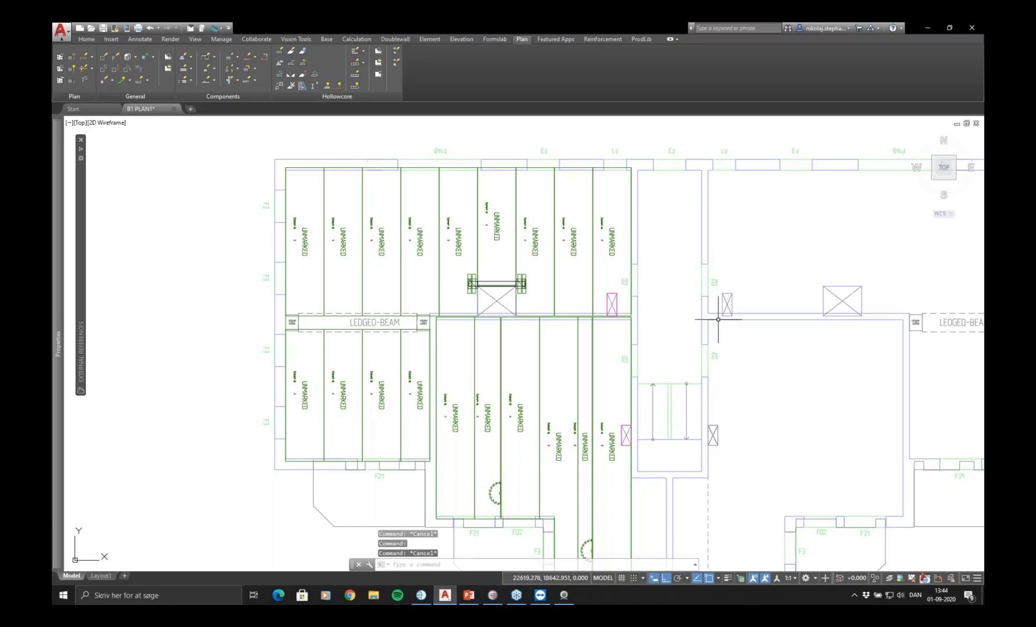
left_click(291, 51)
left_click(611, 239)
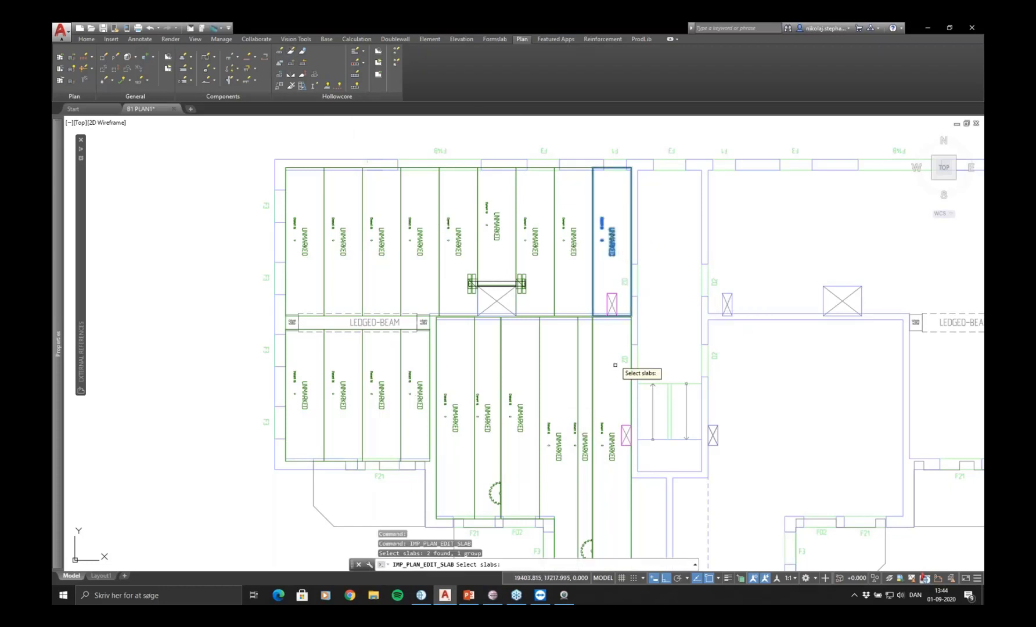
left_click(610, 439)
key("Return")
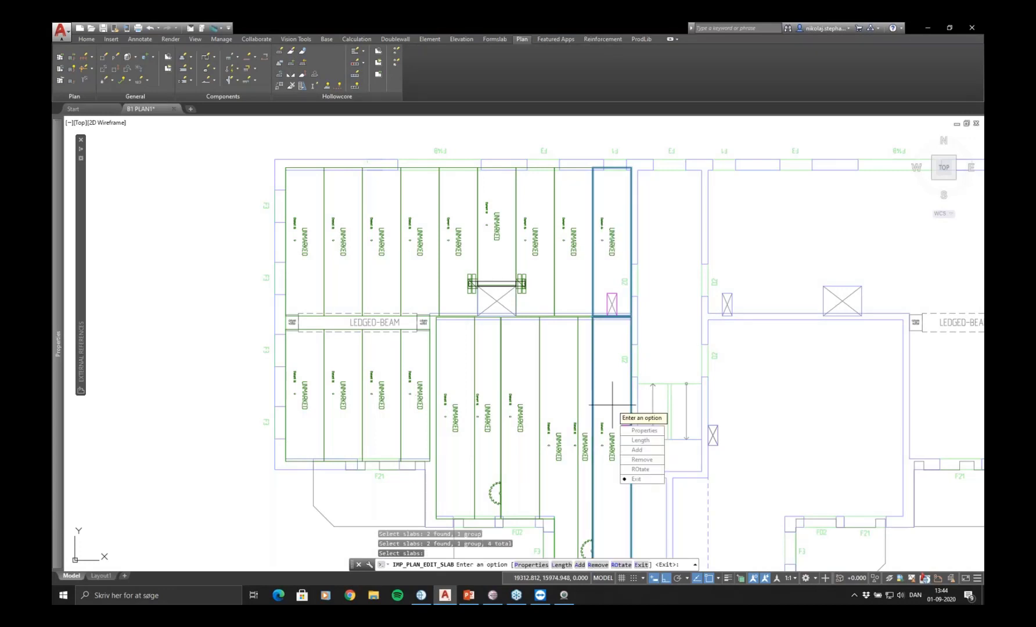
type("A")
key("Return")
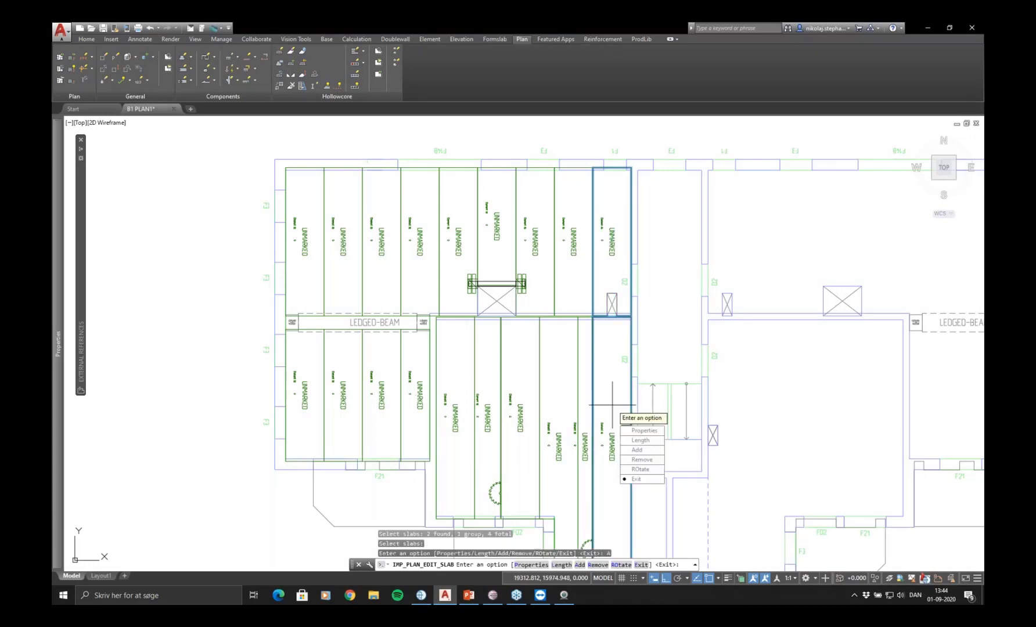
key("Return")
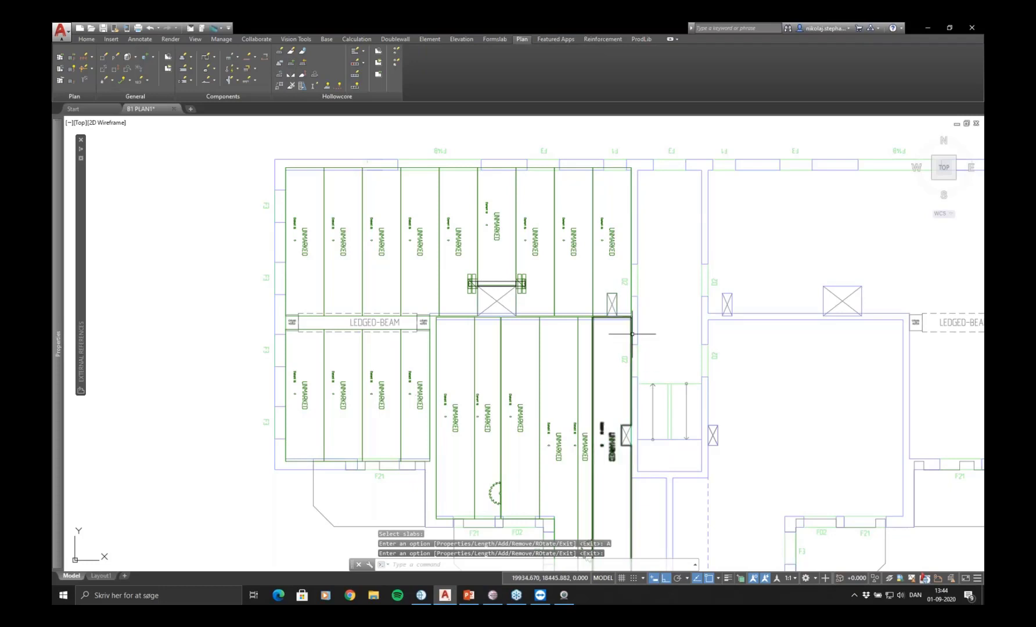
Select each of the two edited slabs beside the stairwell in turn to check that its recess belongs to it
scroll(620, 478, "up", 4)
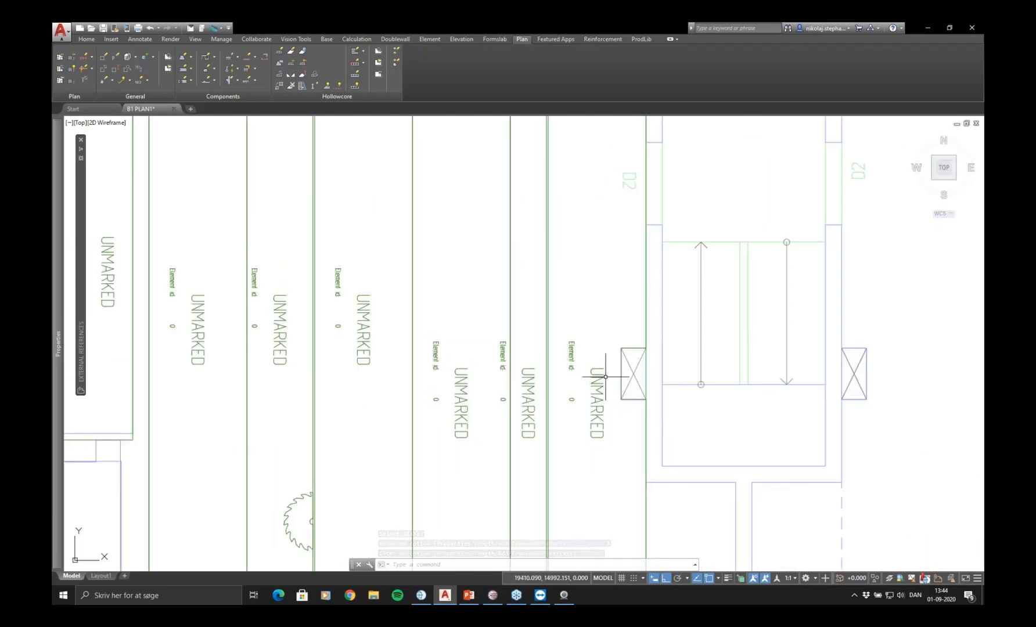
left_click(604, 376)
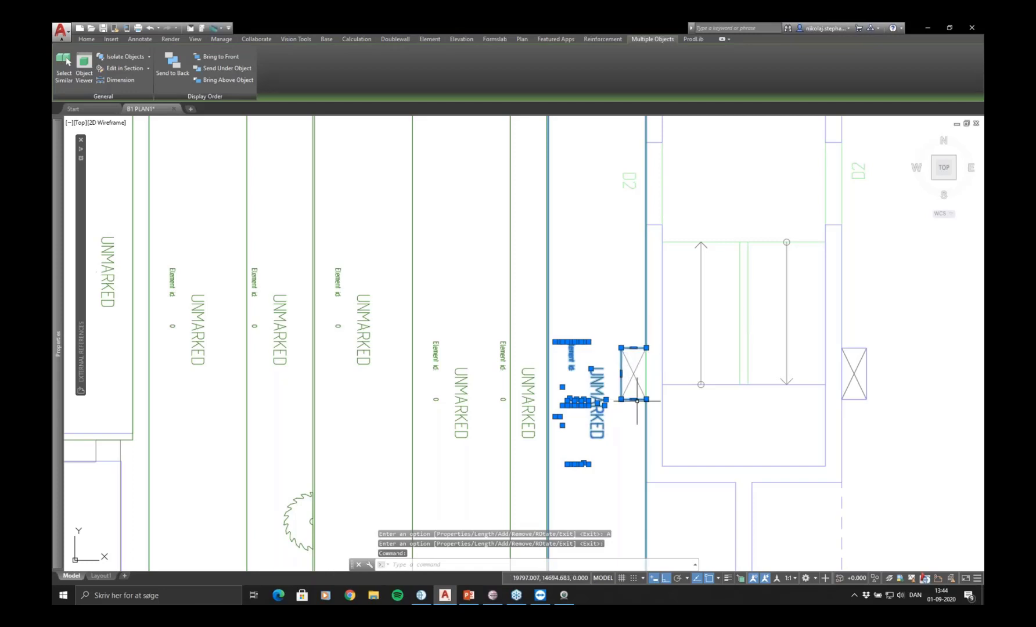
key("Escape")
scroll(630, 400, "down", 3)
middle_click_drag(654, 215, 636, 328)
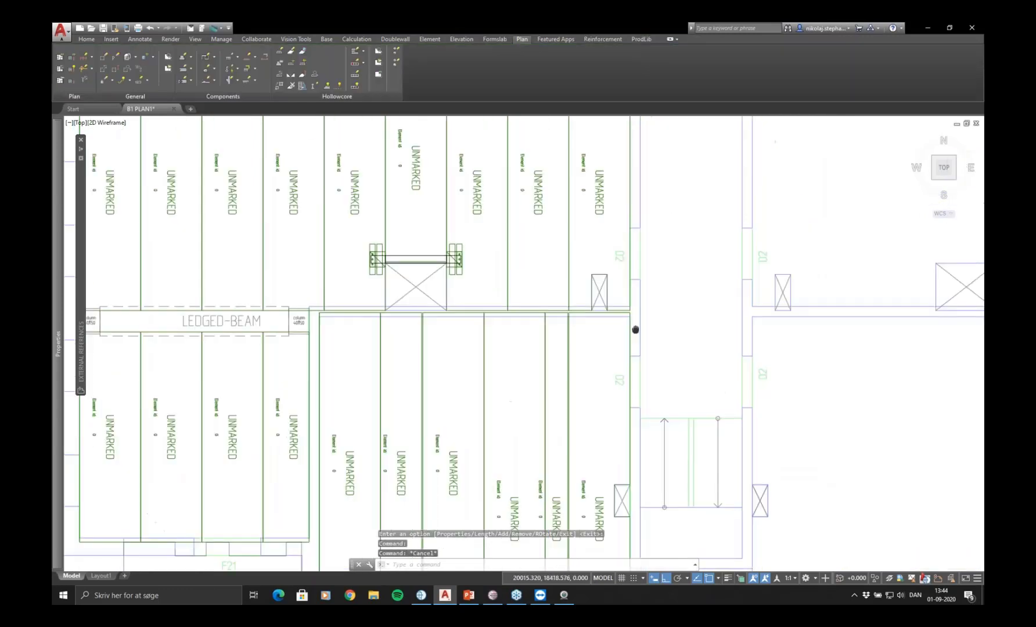
left_click(602, 194)
scroll(613, 297, "down", 3)
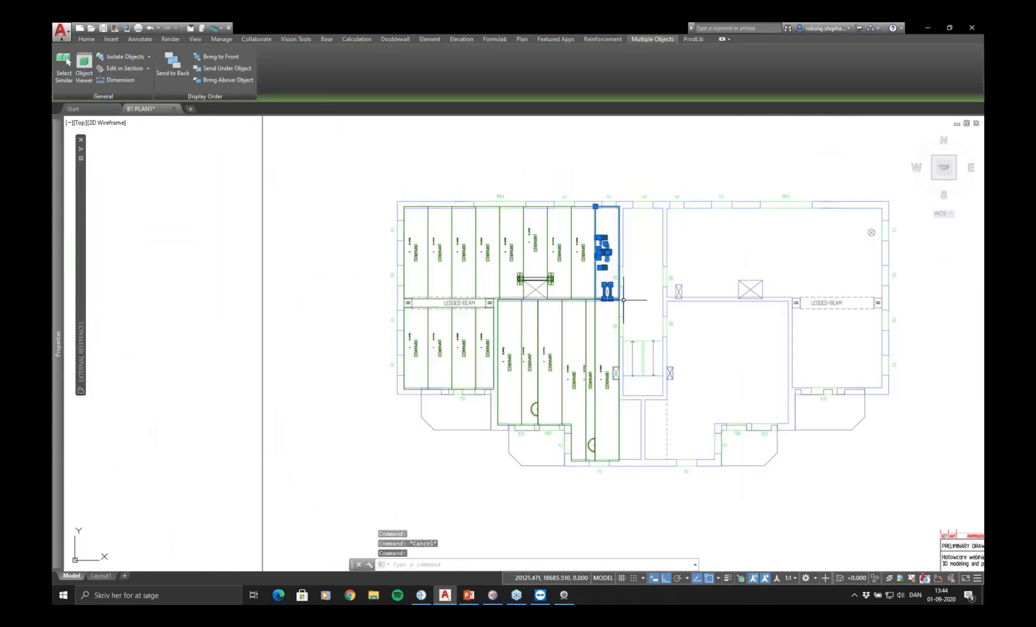
key("Escape")
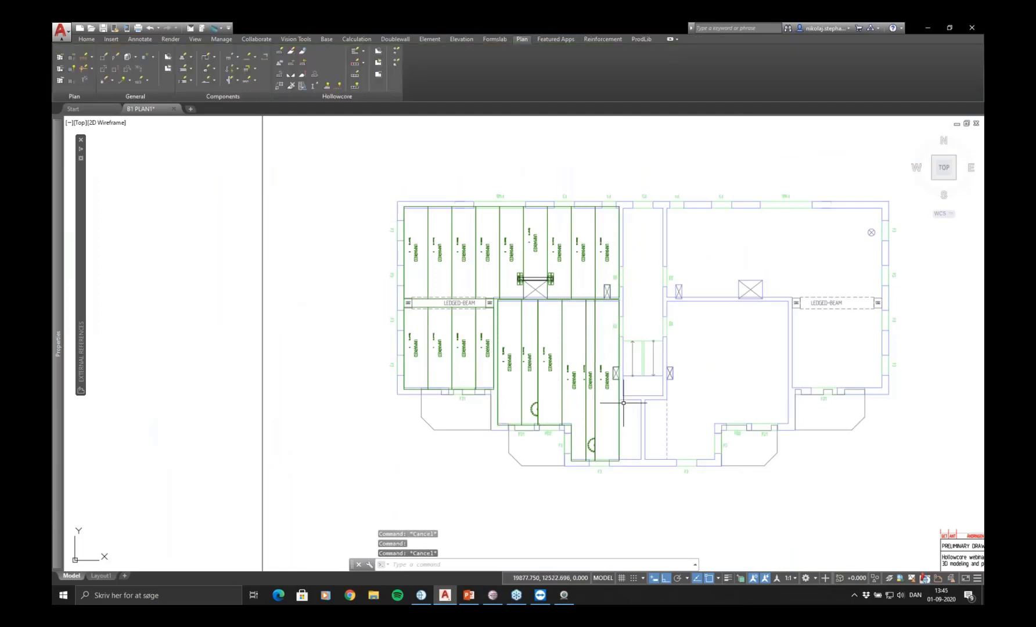
Mirror all slabs of the building's west half across a north-south line through the stairwell's centre, keeping the originals
middle_click_drag(595, 368, 610, 399)
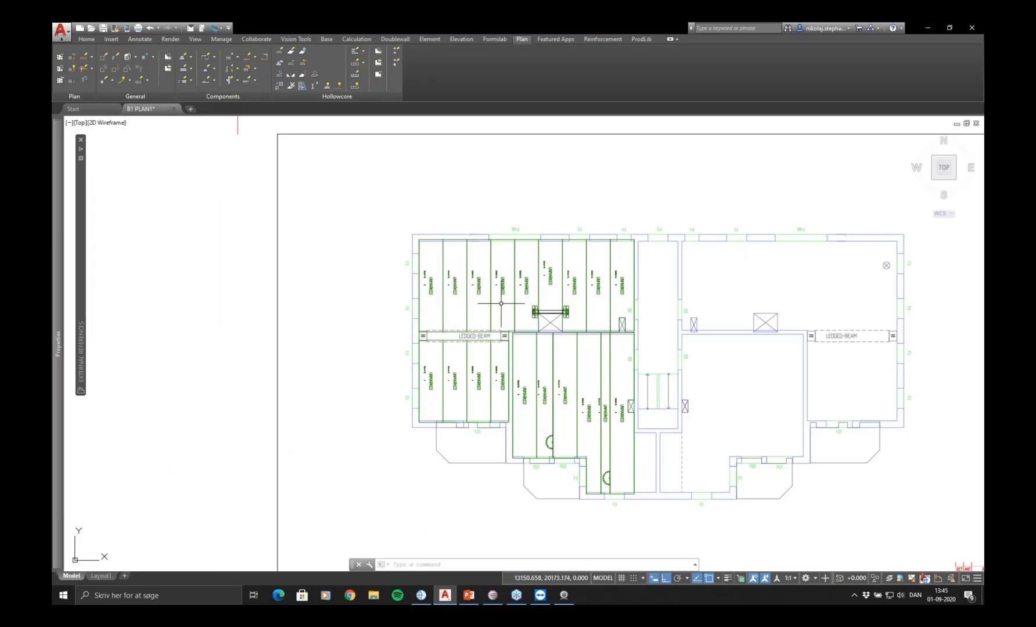
scroll(477, 302, "up", 2)
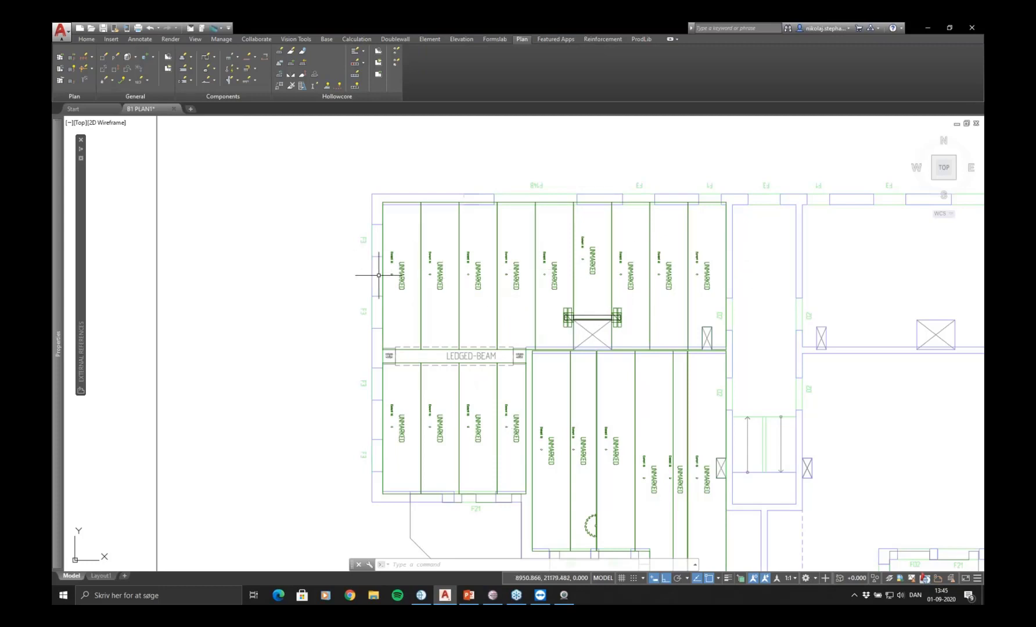
middle_click_drag(706, 256, 699, 235)
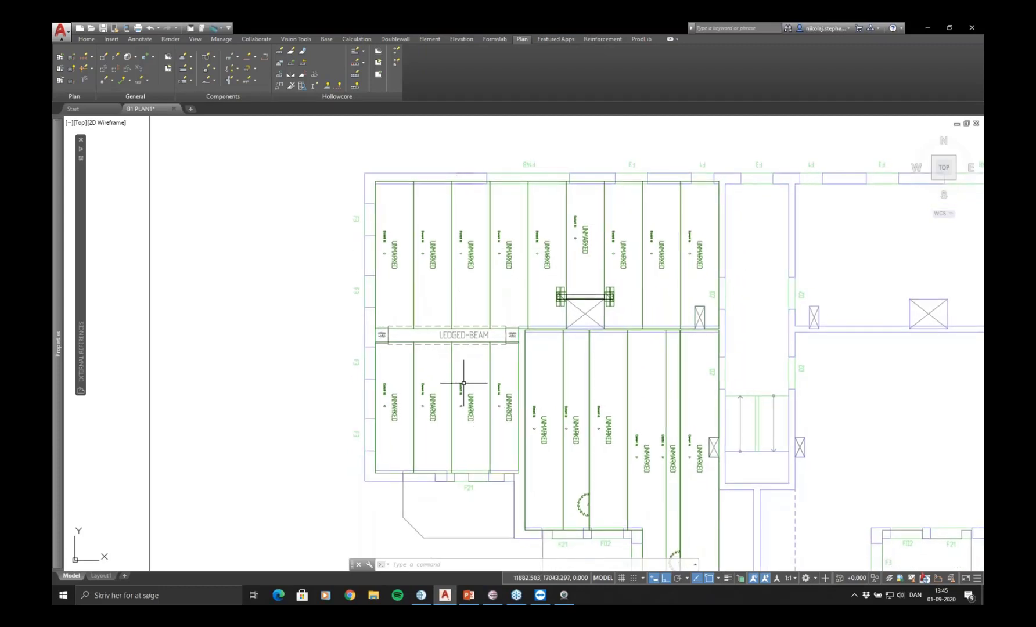
middle_click_drag(690, 342, 612, 342)
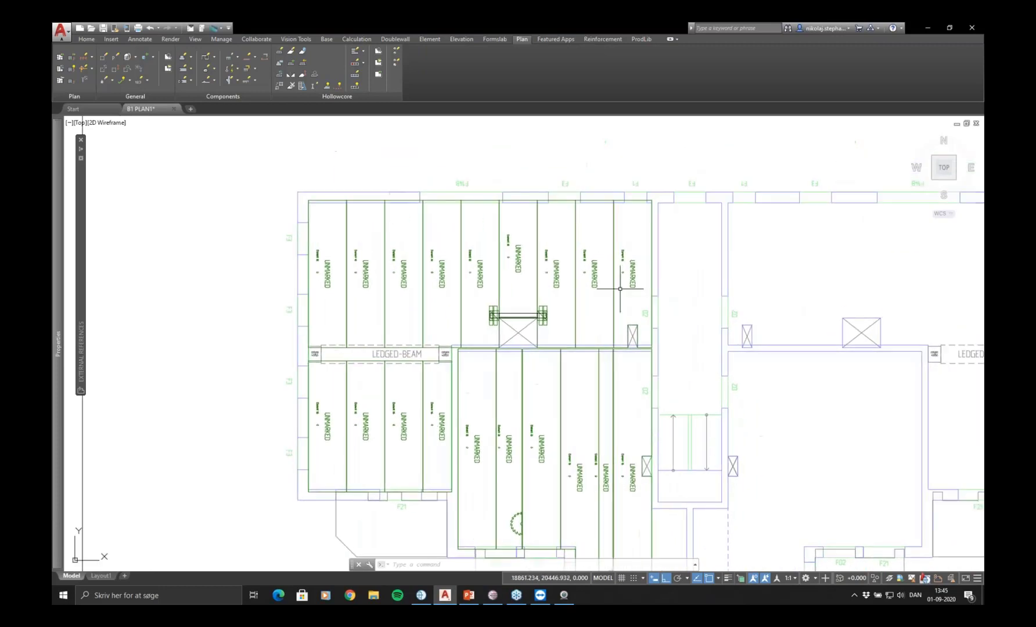
left_click(633, 240)
left_click(327, 442)
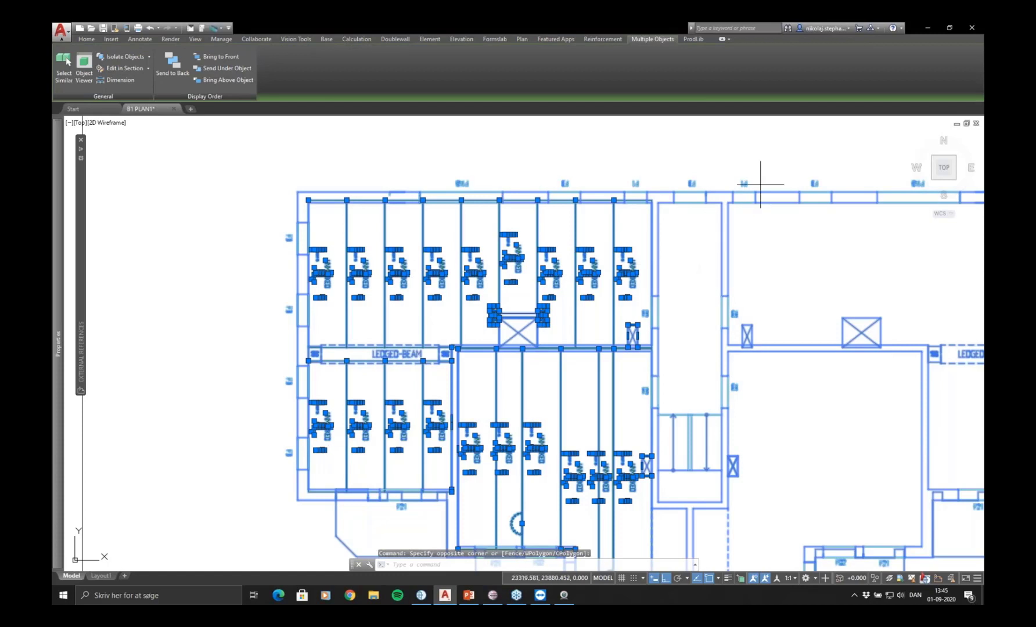
left_click(524, 38)
left_click(297, 81)
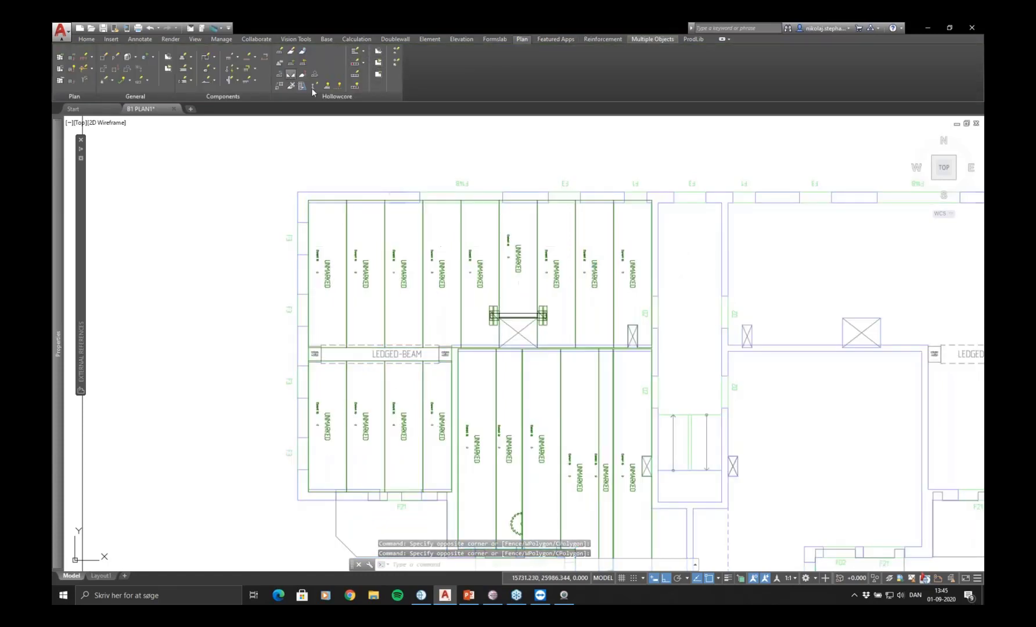
middle_click_drag(750, 375, 695, 295)
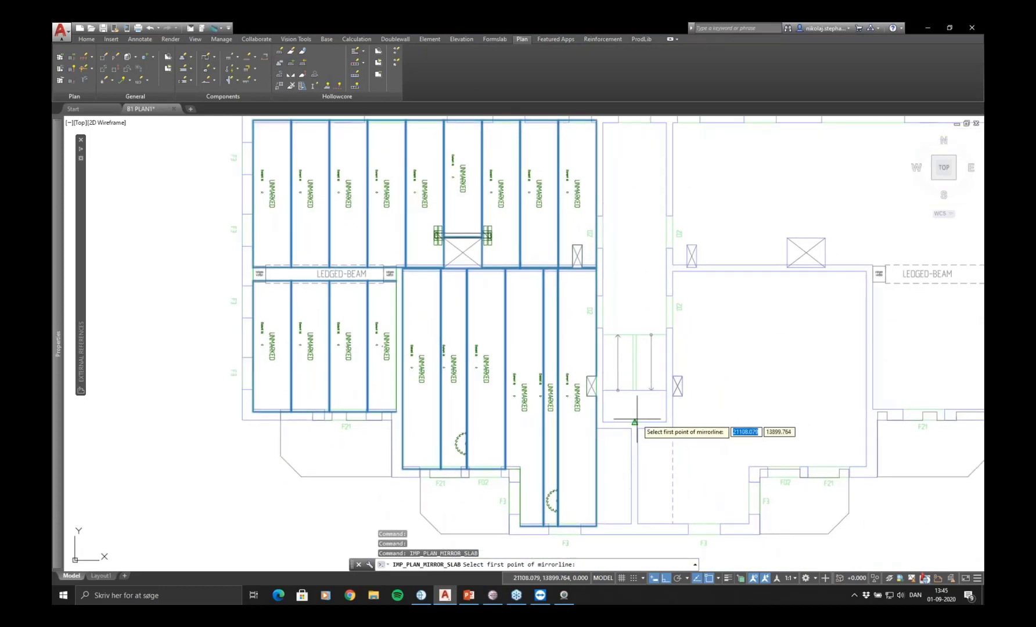
left_click(626, 435)
scroll(623, 316, "down", 2)
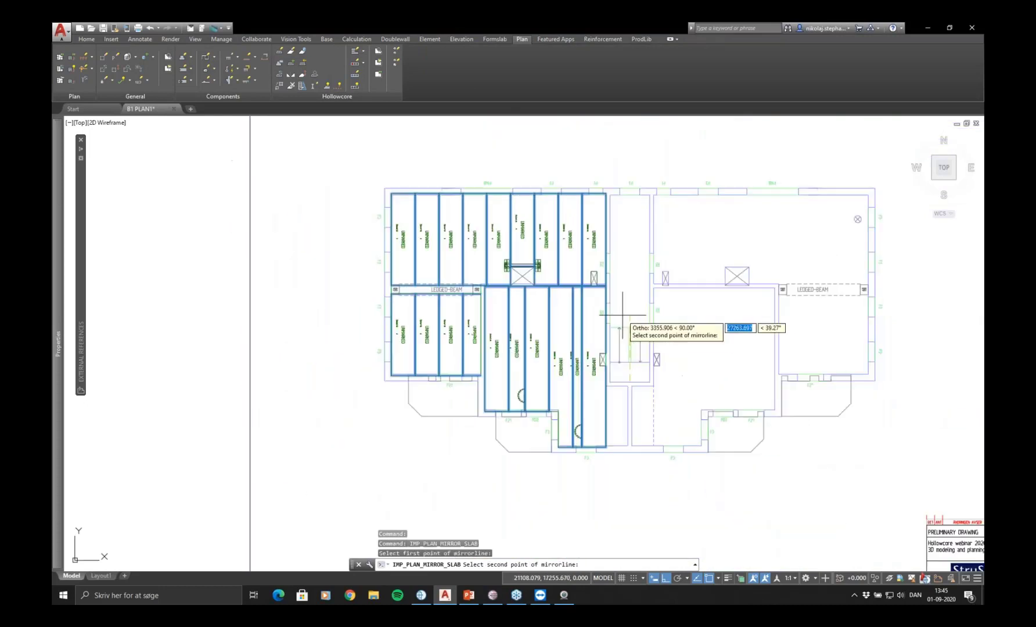
left_click(629, 285)
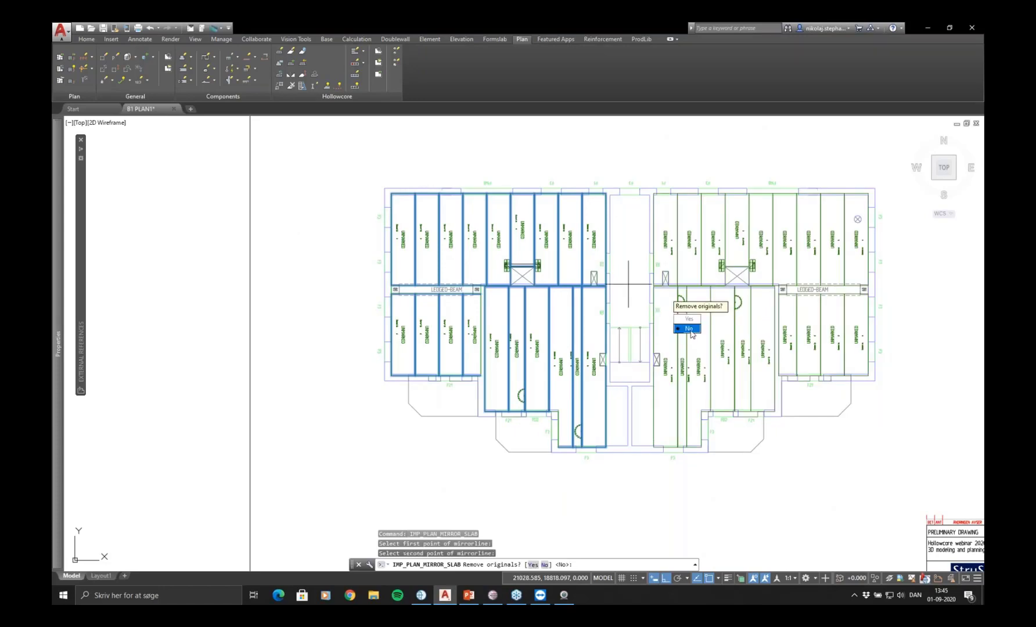
type("N")
key("Return")
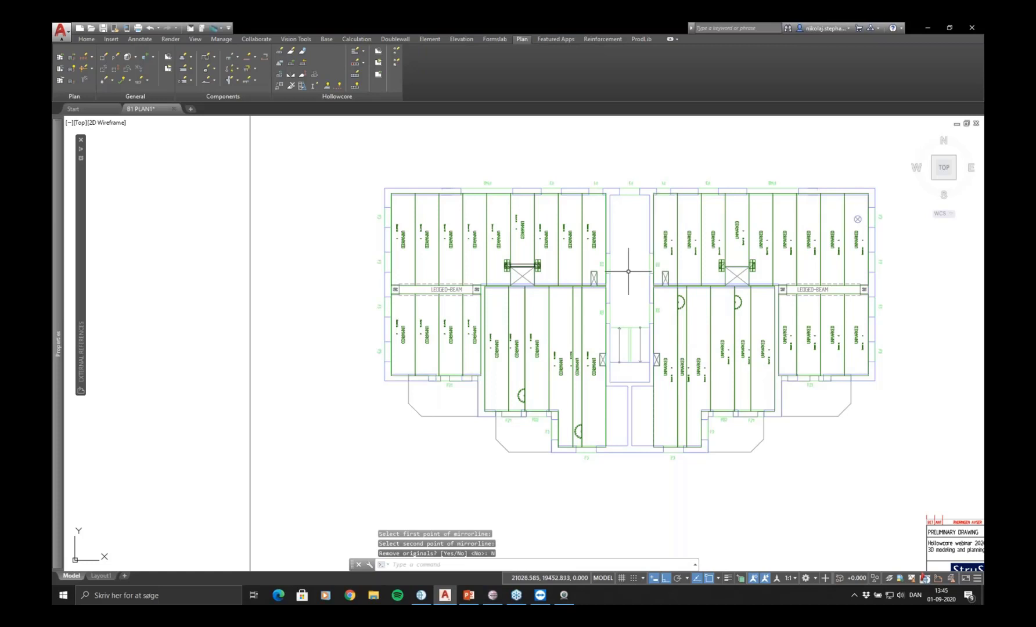
Insert type 60 lifts in the four slabs south of the western ledged beam, in cores 7 and 2 at an edge distance of 900
middle_click_drag(630, 282, 656, 310)
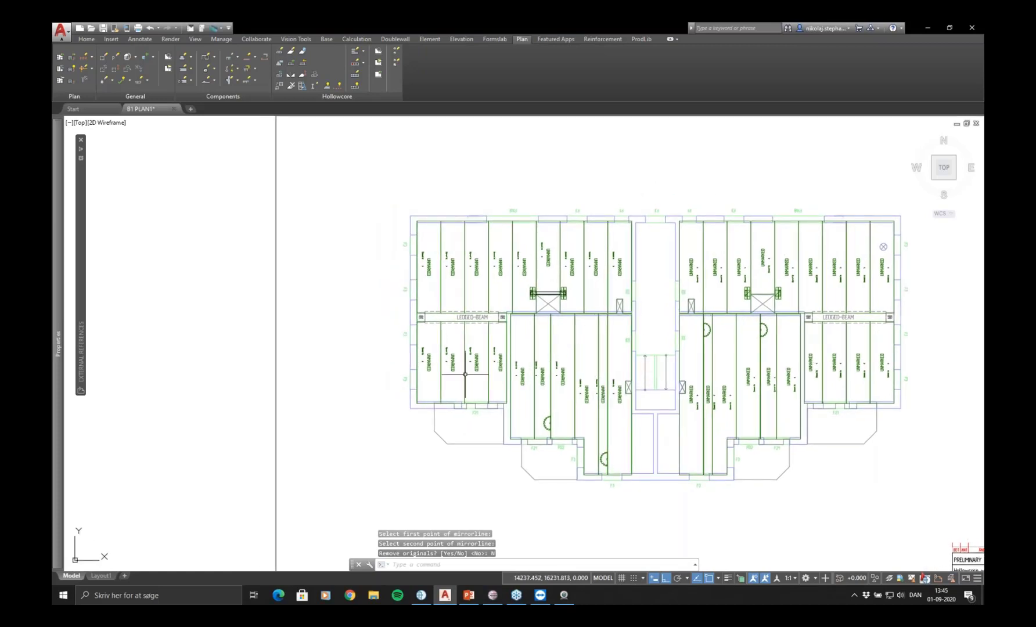
middle_click_drag(444, 379, 458, 387)
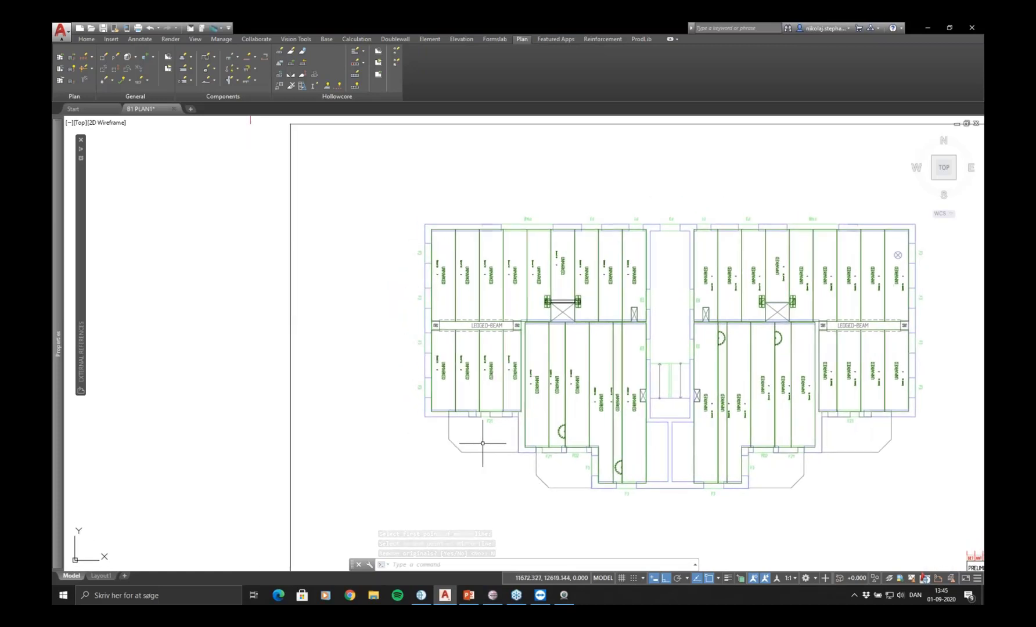
scroll(492, 393, "up", 2)
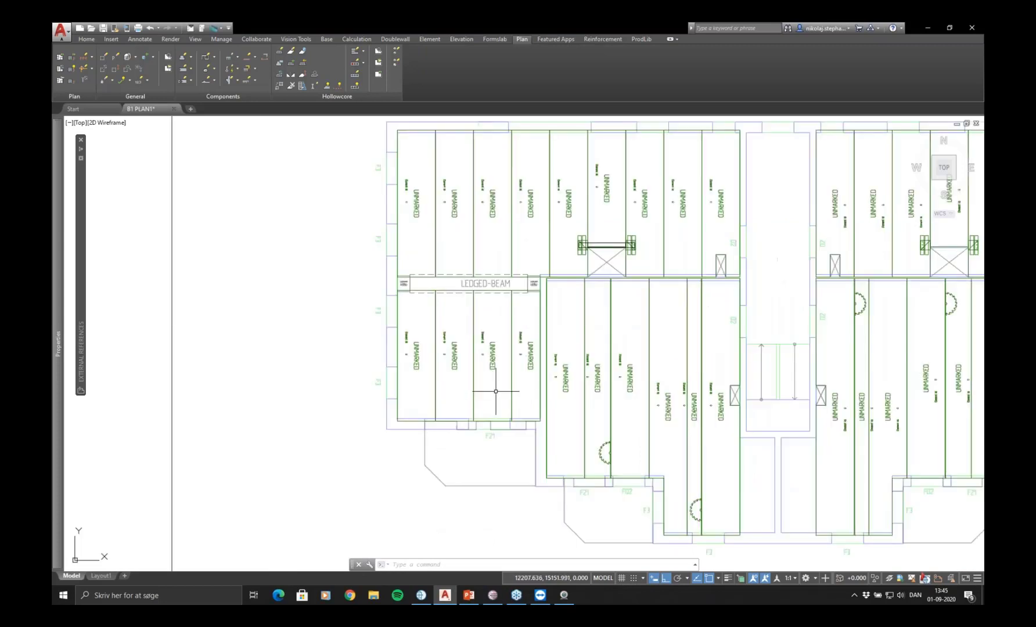
middle_click_drag(492, 393, 500, 405)
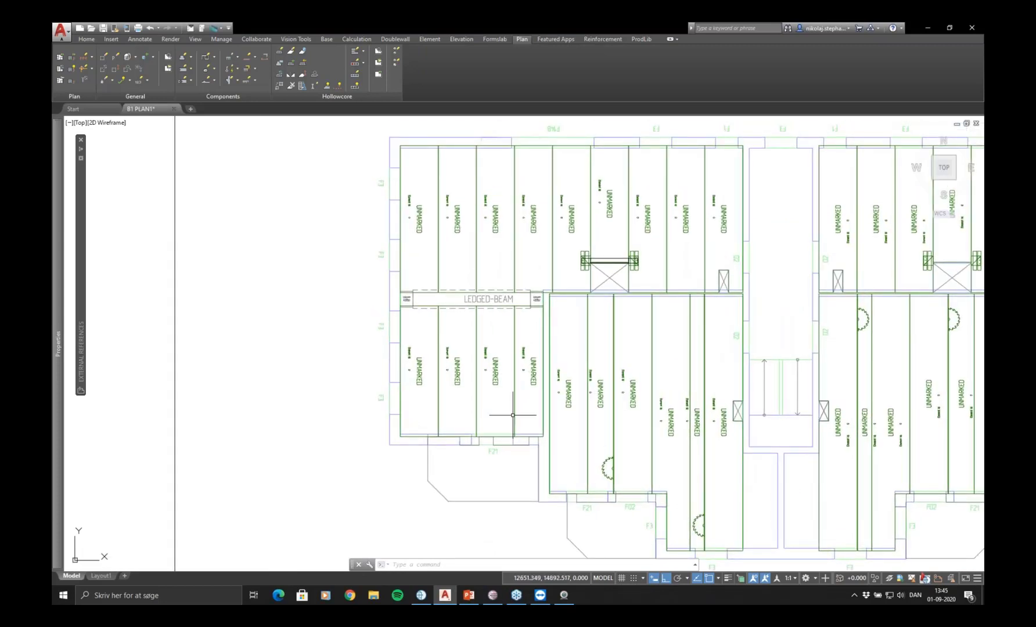
left_click(530, 331)
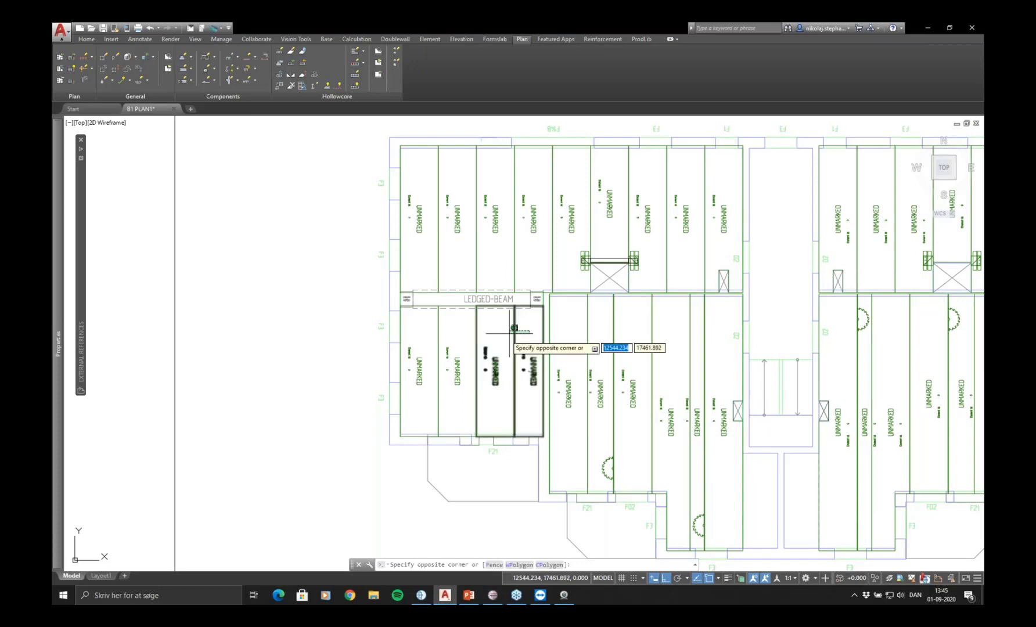
left_click(437, 349)
left_click(520, 39)
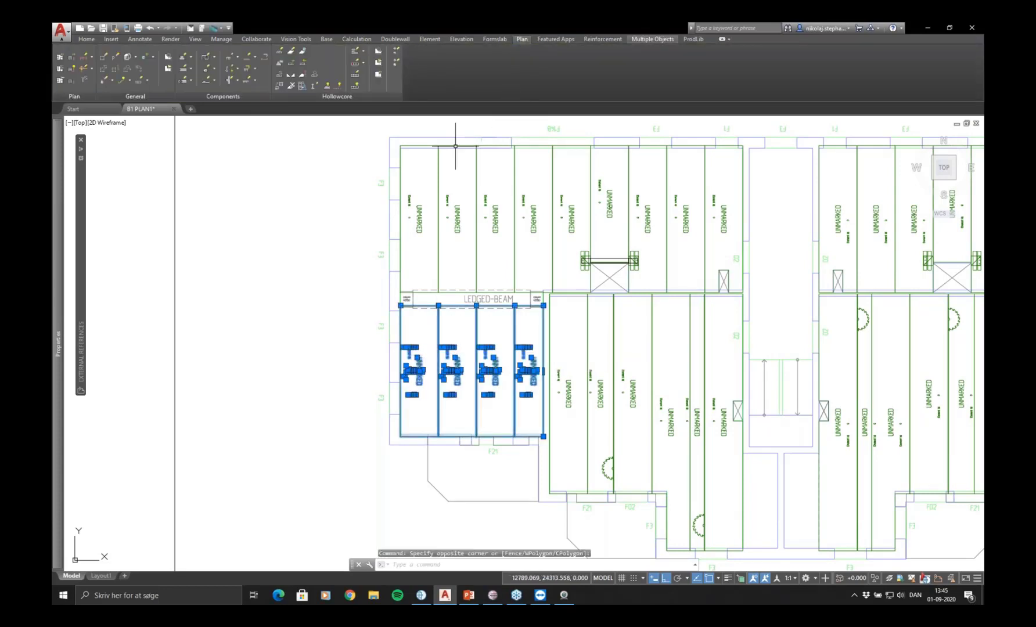
left_click(315, 87)
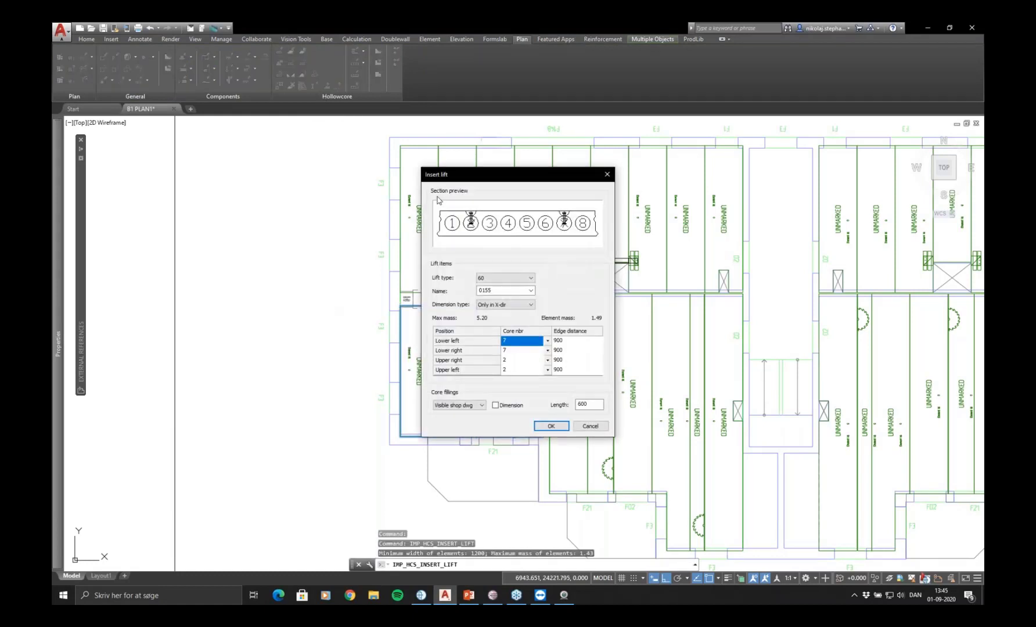
left_click_drag(498, 182, 365, 187)
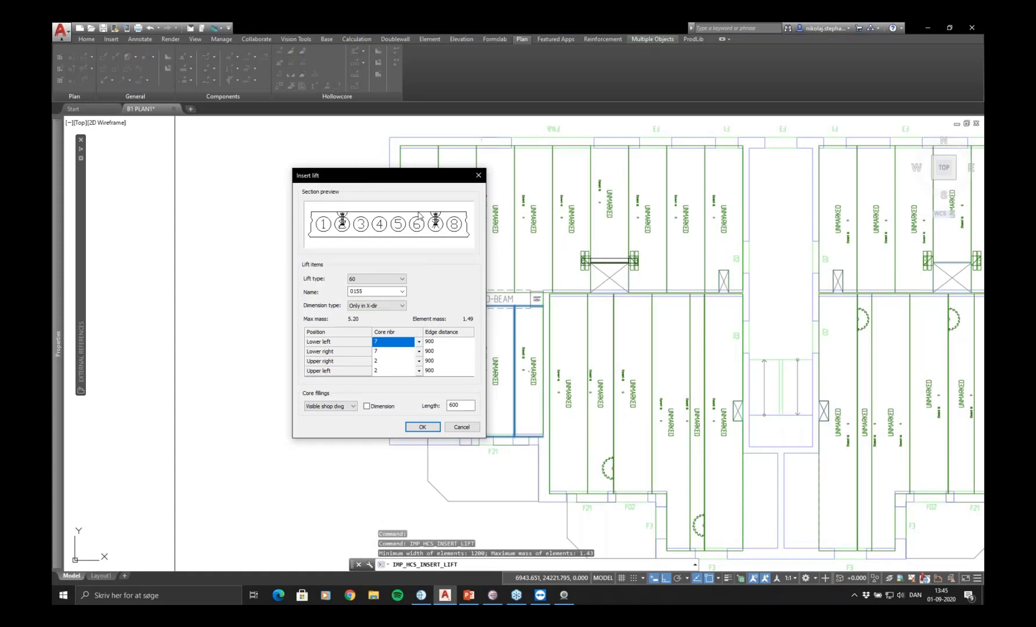
left_click_drag(360, 181, 127, 191)
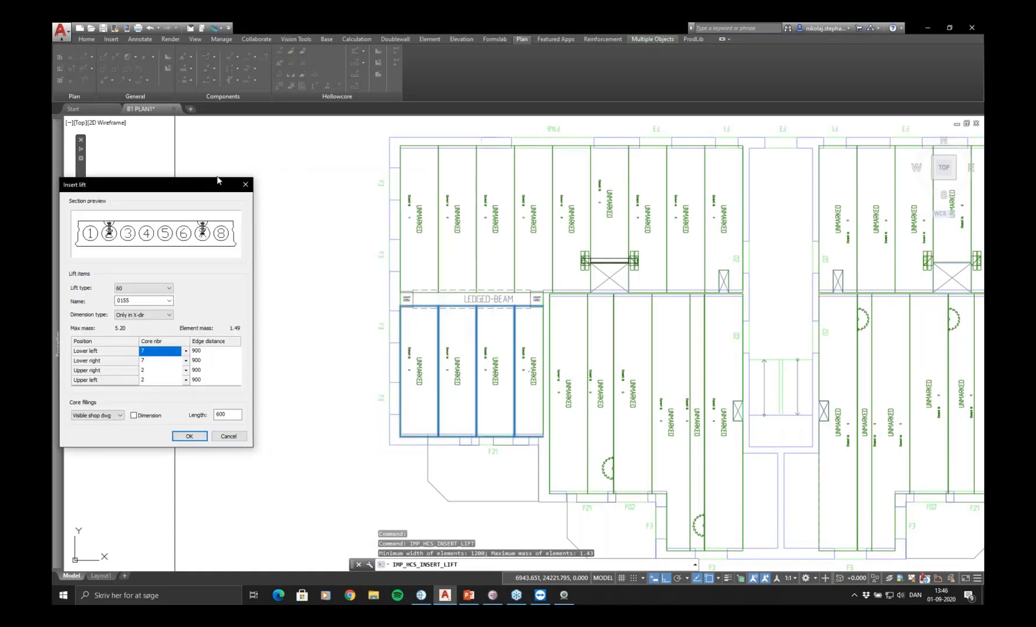
left_click_drag(218, 181, 274, 163)
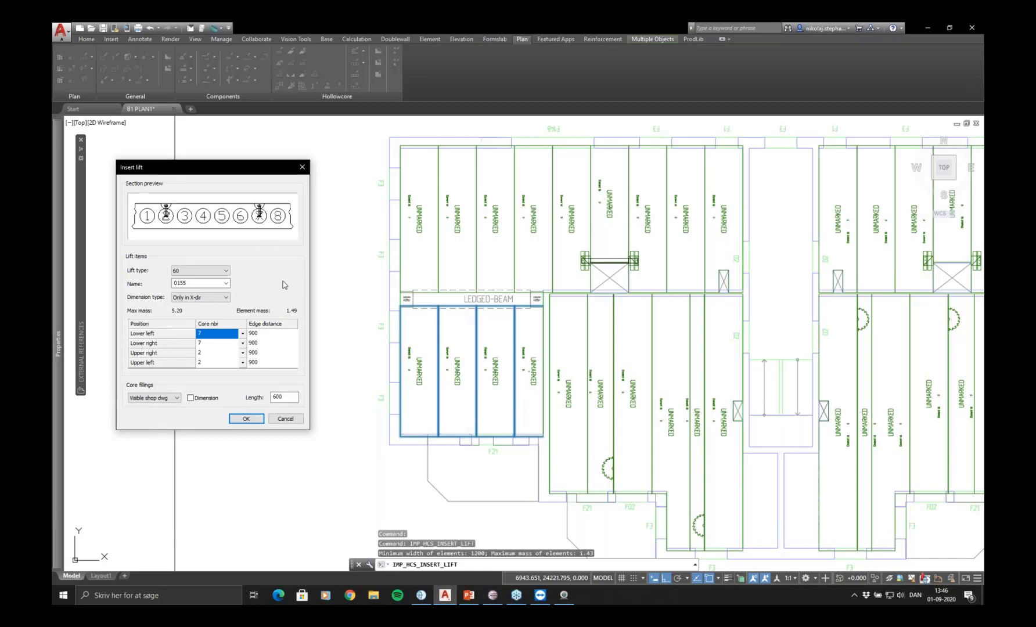
left_click_drag(246, 165, 288, 150)
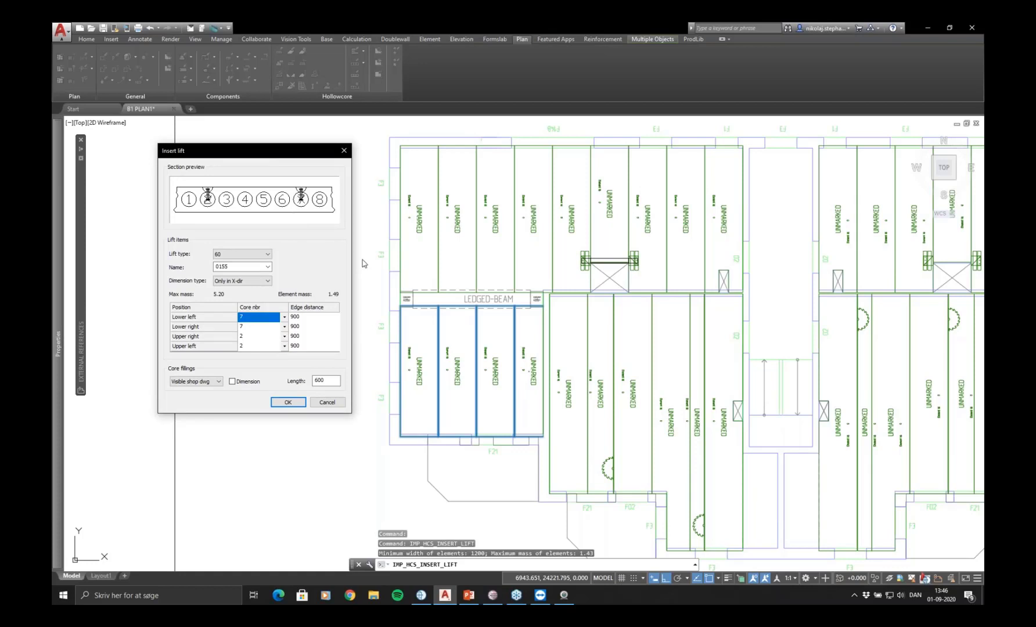
left_click(296, 403)
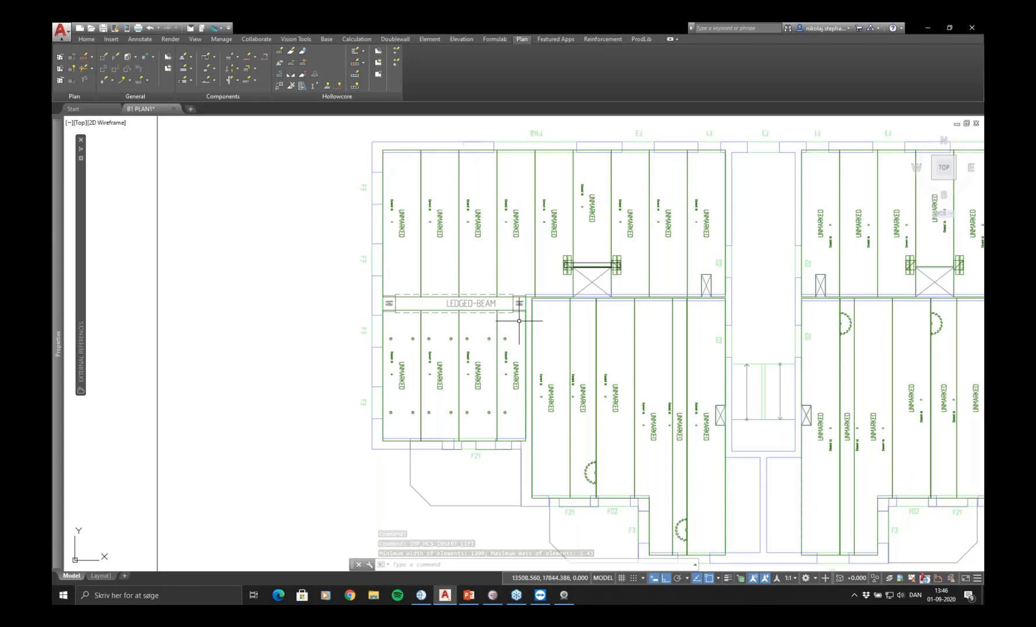
Reinsert the lifts of the narrow easternmost of those four slabs with both lower positions in core 5, removing the previously added lift items
left_click(516, 363)
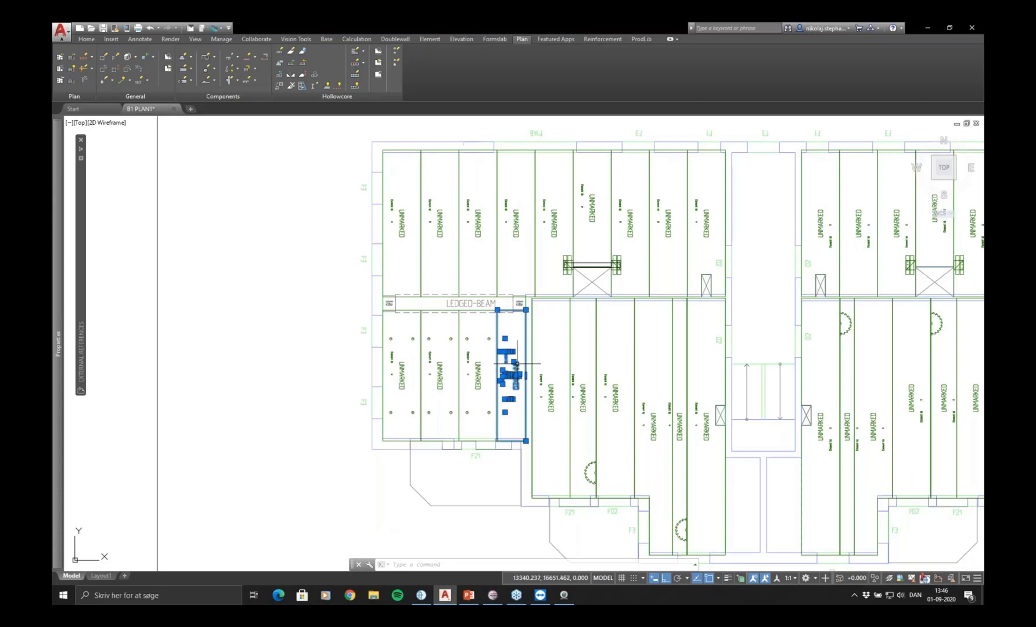
left_click(521, 39)
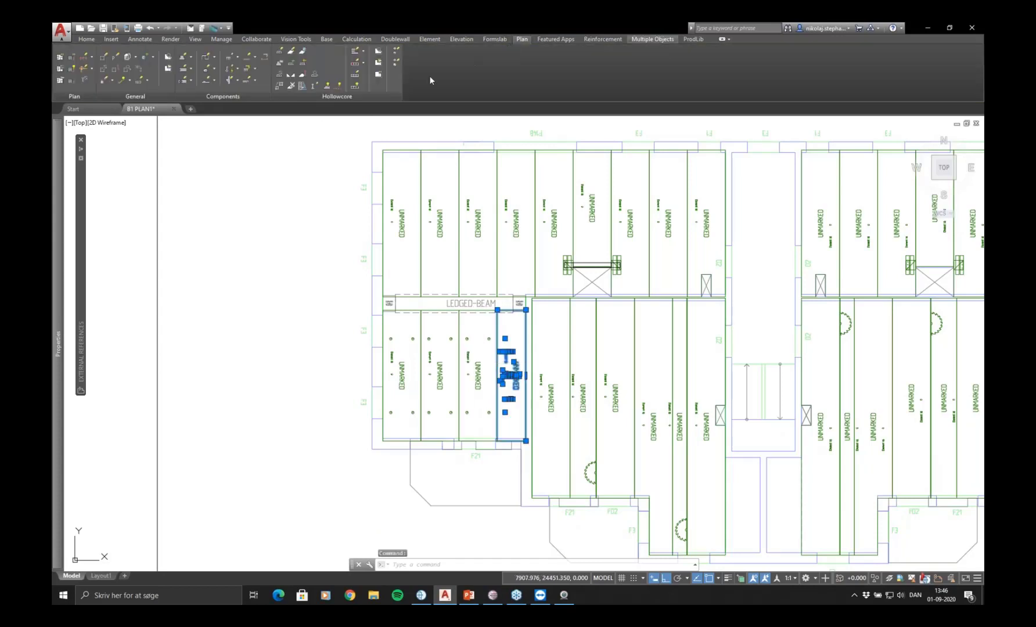
left_click(314, 86)
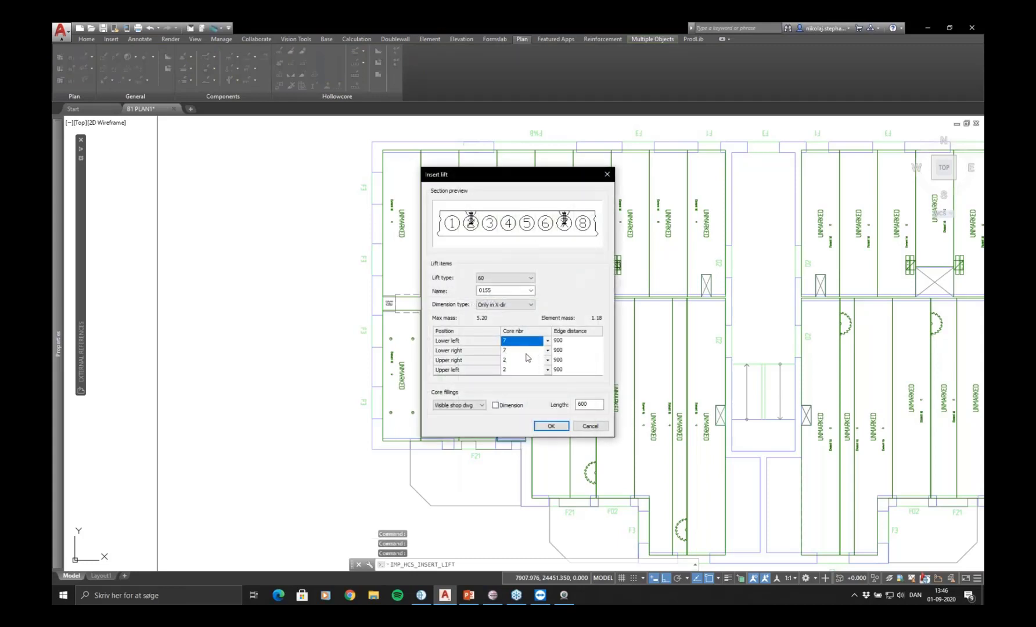
left_click(511, 350)
left_click(511, 341)
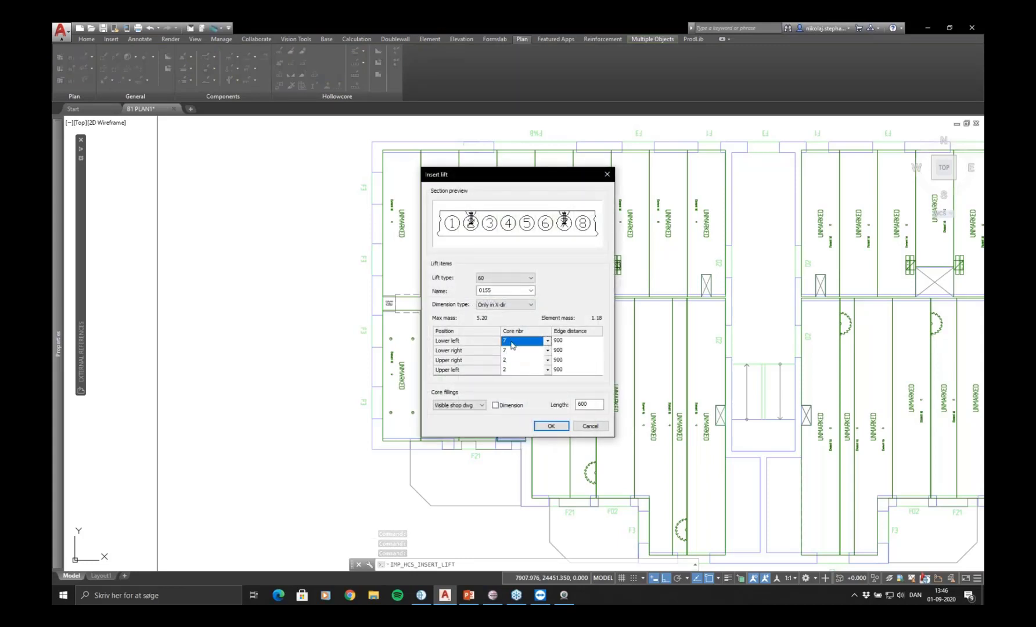
left_click(547, 341)
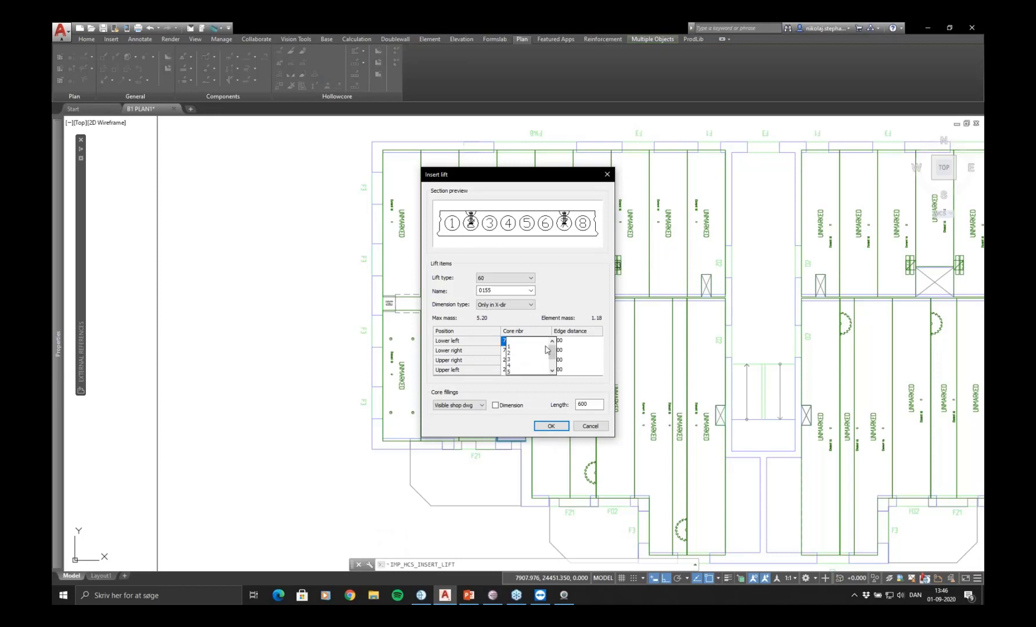
left_click(514, 372)
left_click(548, 350)
left_click(521, 377)
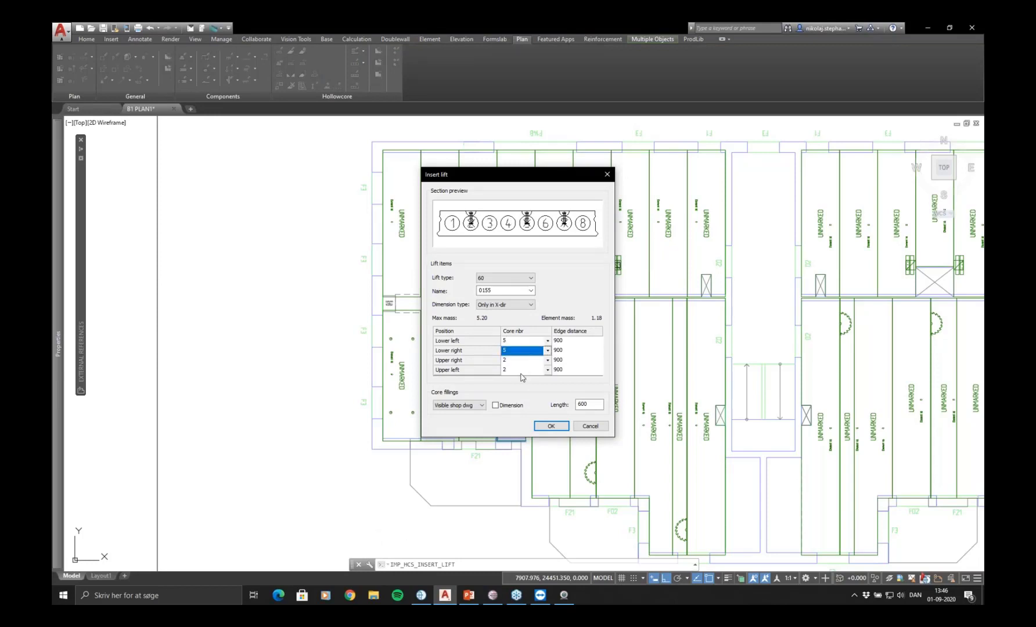
left_click(561, 425)
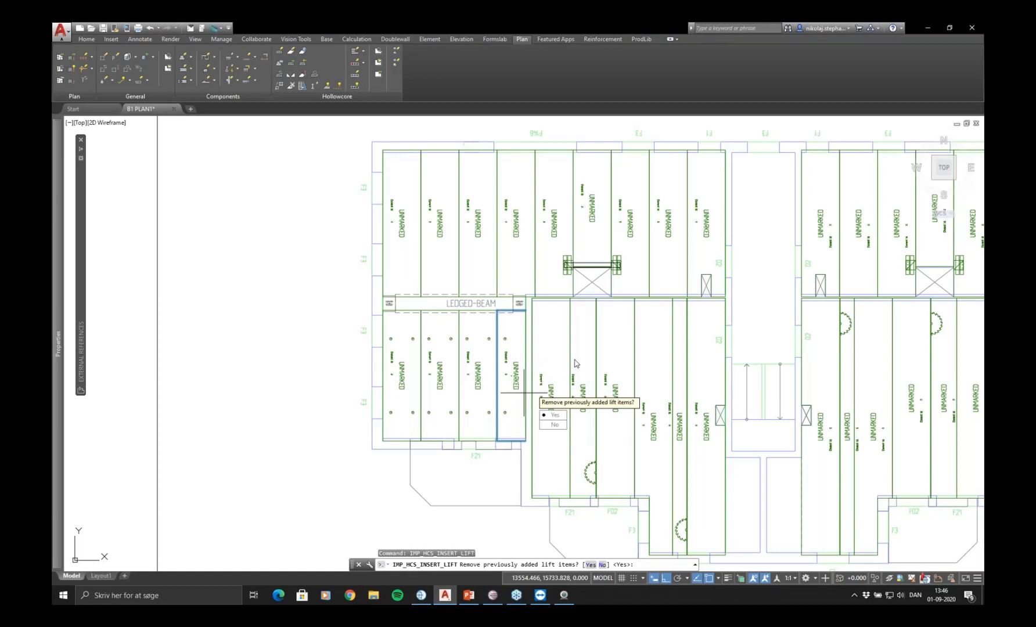
key("Return")
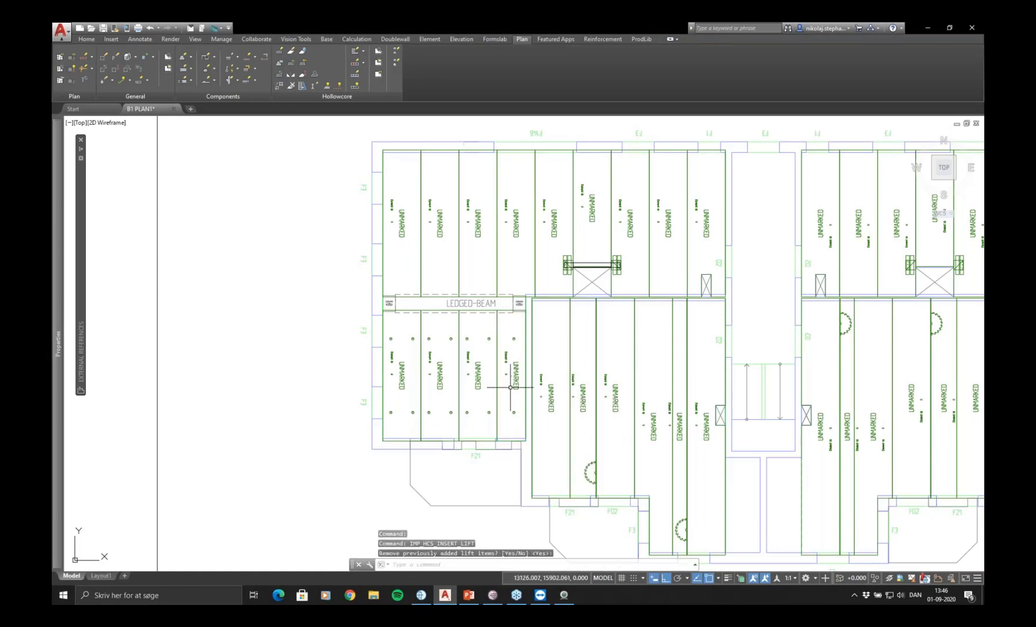
Examine the lift positions in the four slabs south of the ledged beam, and look over the whole floor plan
scroll(506, 335, "up", 5)
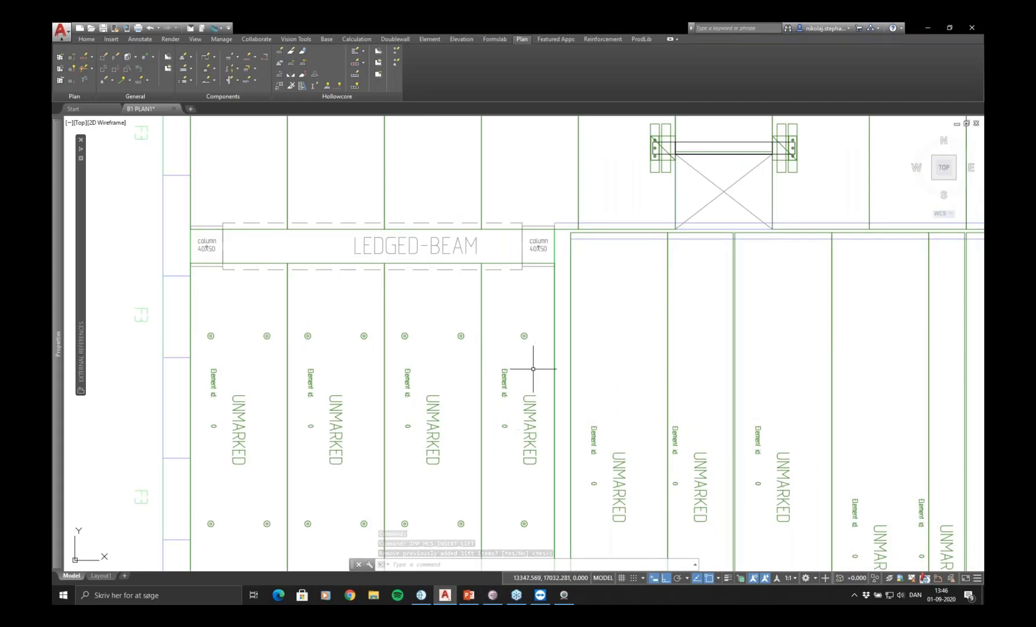
scroll(531, 370, "down", 4)
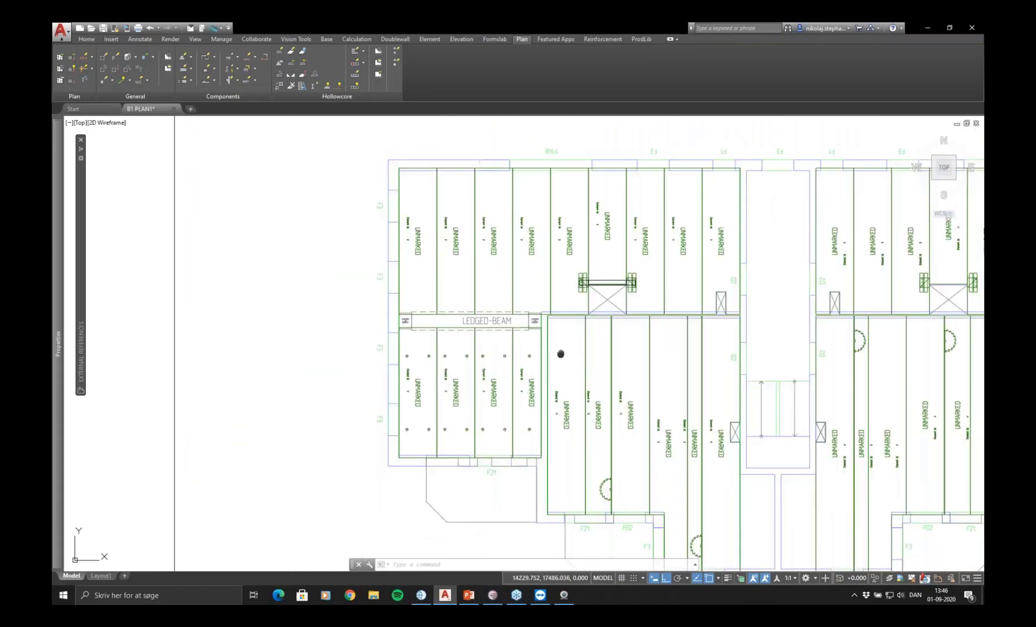
middle_click_drag(560, 354, 540, 328)
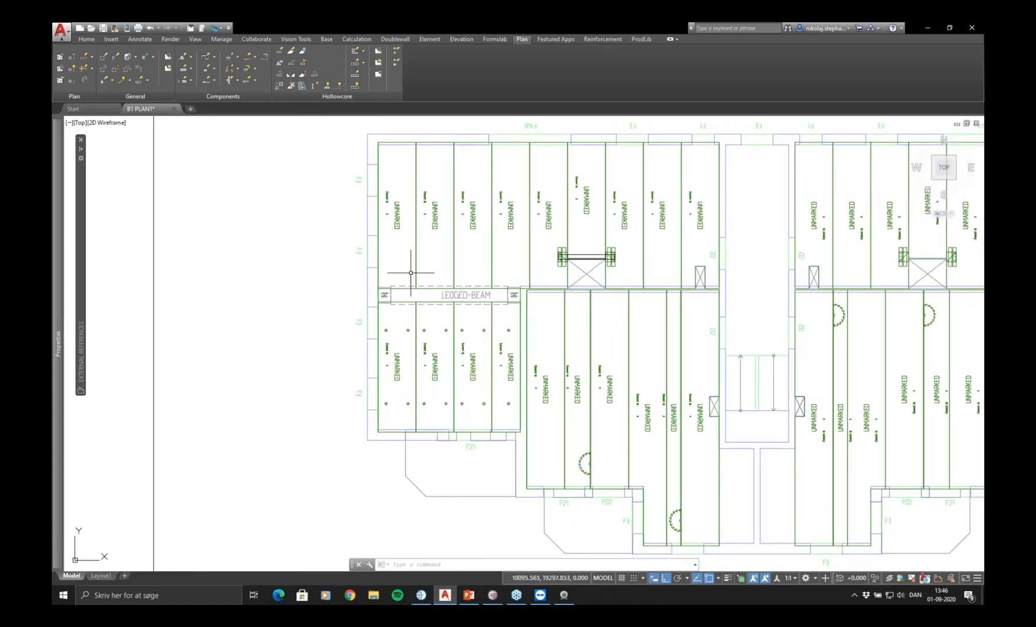
middle_click_drag(513, 350, 434, 365)
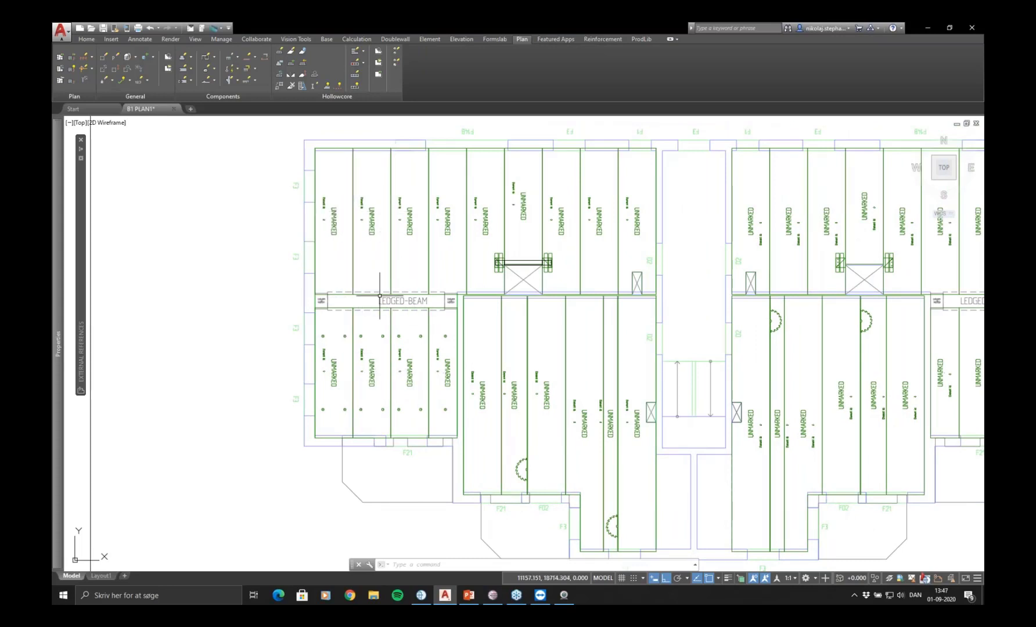
middle_click_drag(397, 255, 435, 283)
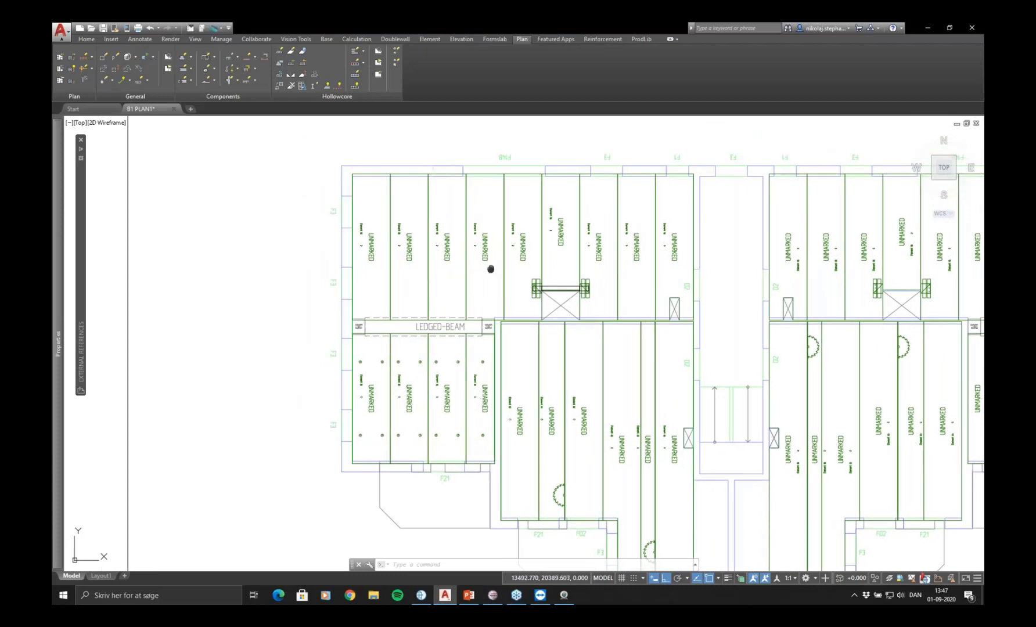
scroll(487, 268, "down", 5)
scroll(533, 248, "up", 2)
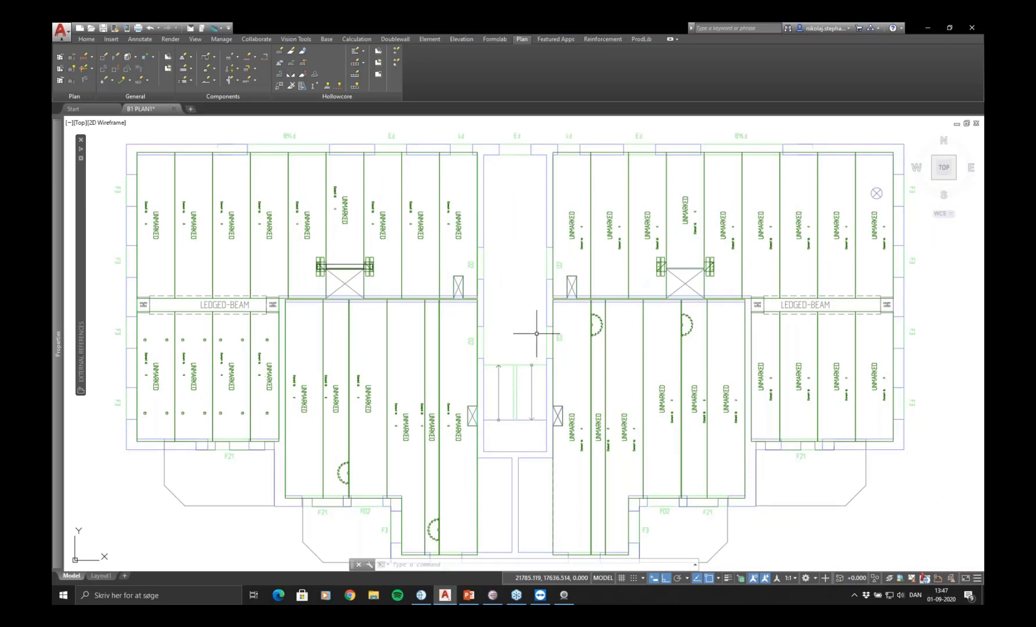
Show the model in the SW Isometric view, focused on the slabs at the building's west end
left_click(79, 123)
left_click(133, 210)
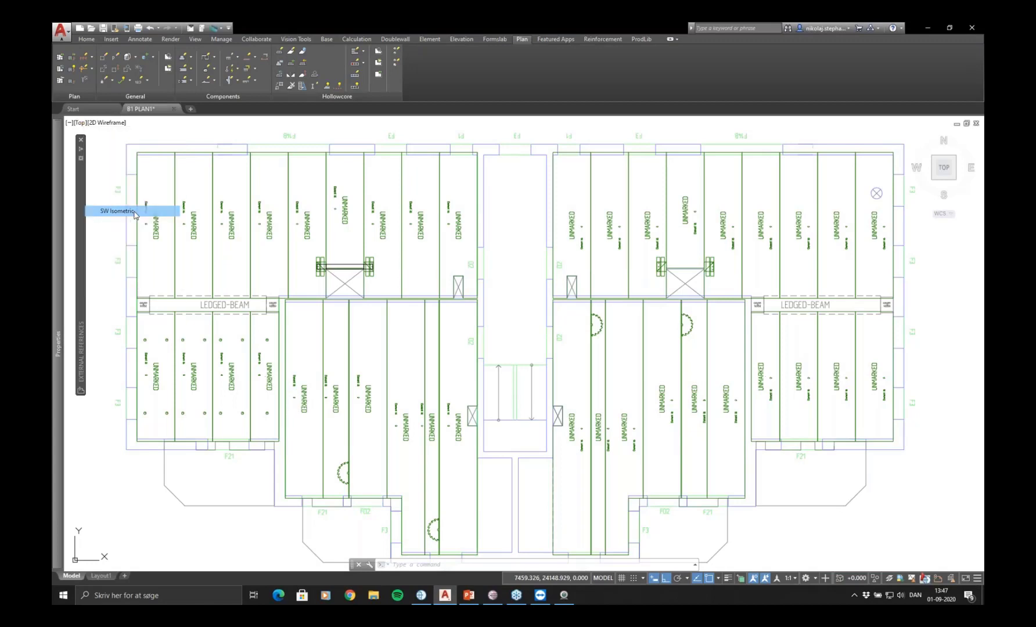
scroll(481, 444, "up", 4)
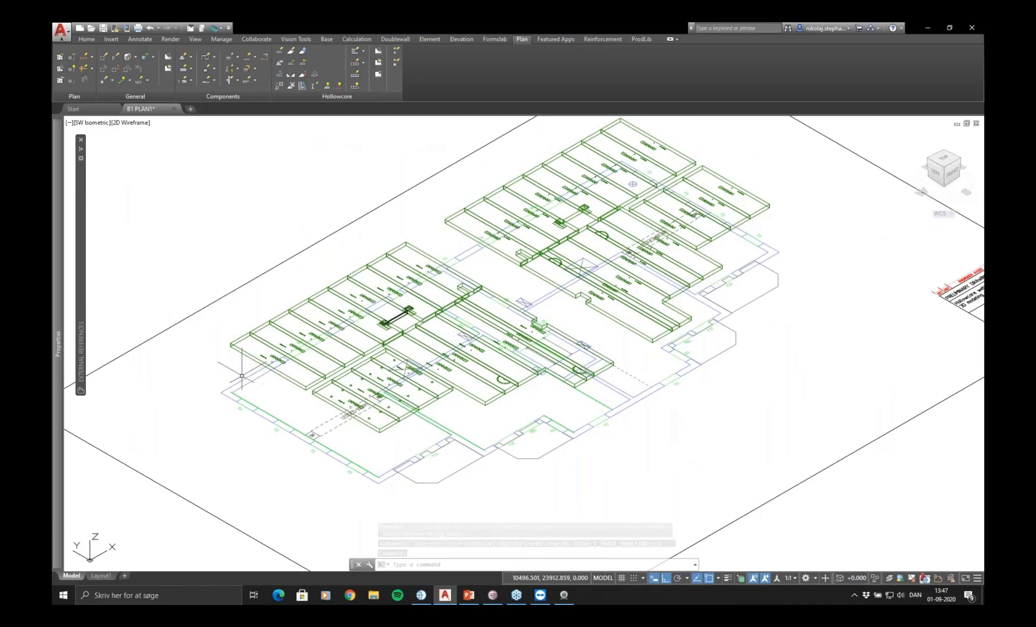
scroll(246, 367, "up", 3)
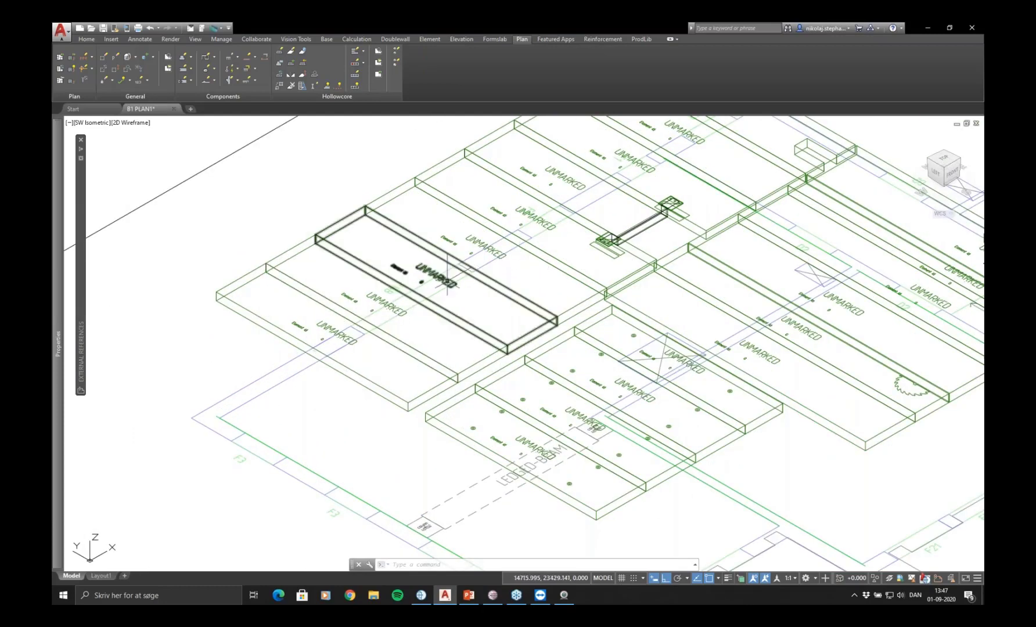
middle_click_drag(356, 429, 423, 417)
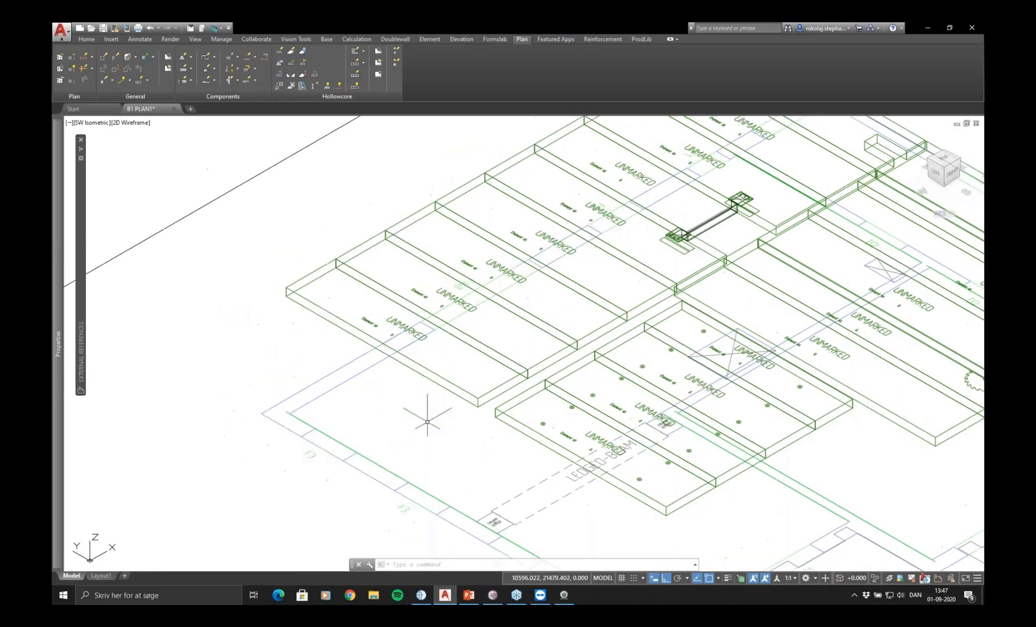
Set the presentation of the two westernmost slabs, one on each side of the ledged beam, to Solid
left_click(137, 56)
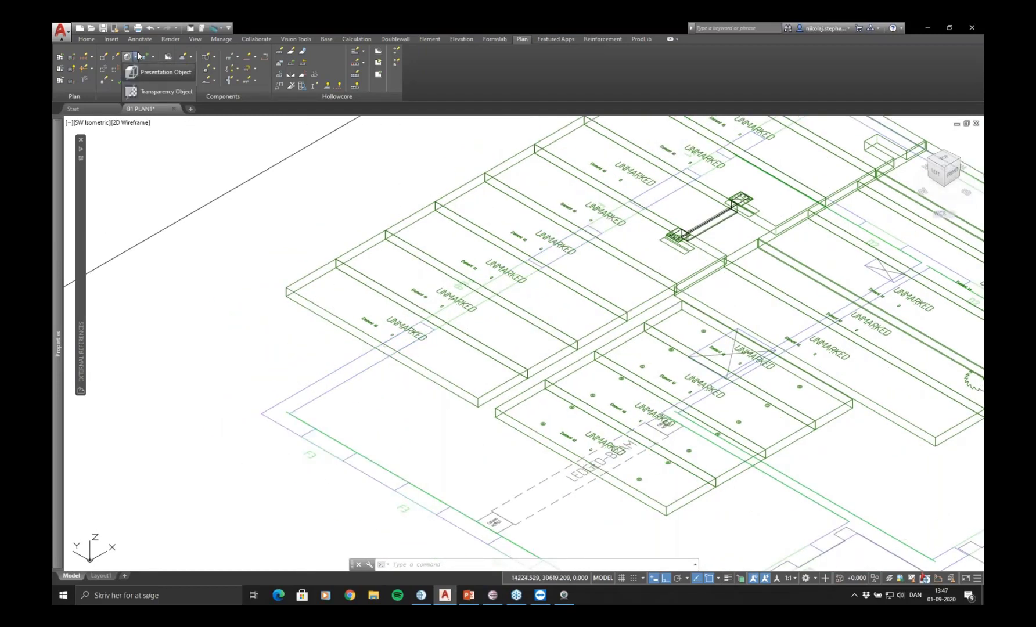
left_click(152, 72)
left_click(451, 368)
left_click(430, 404)
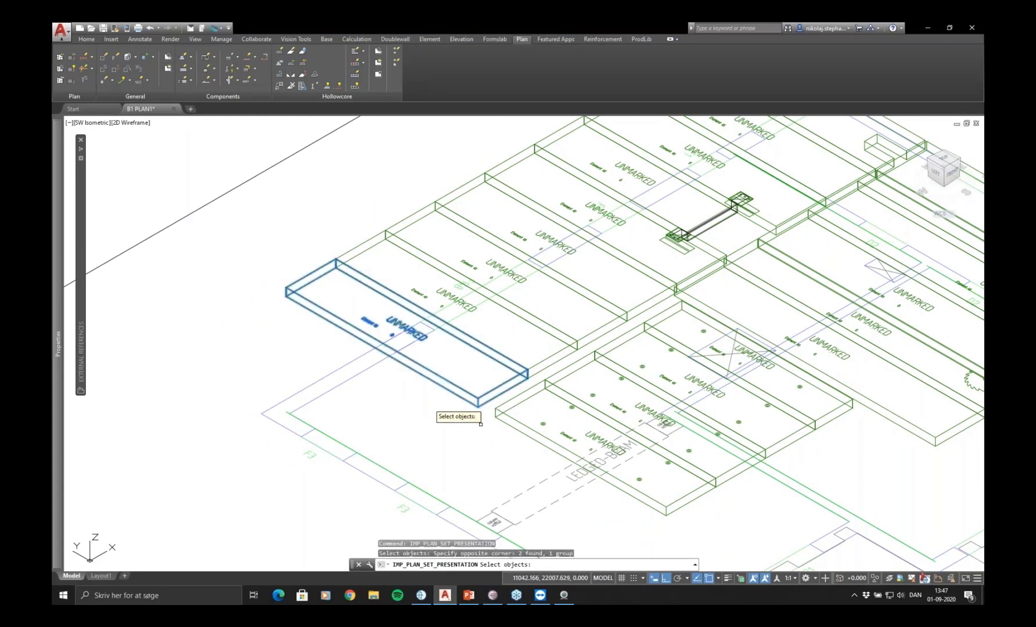
left_click(512, 417)
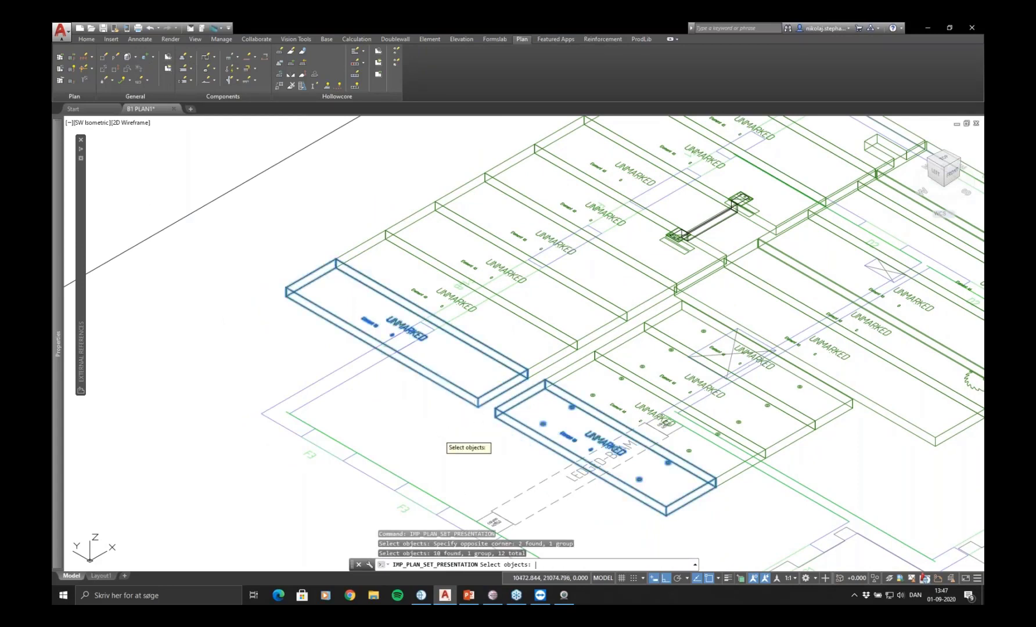
key("Return")
type("S")
key("Return")
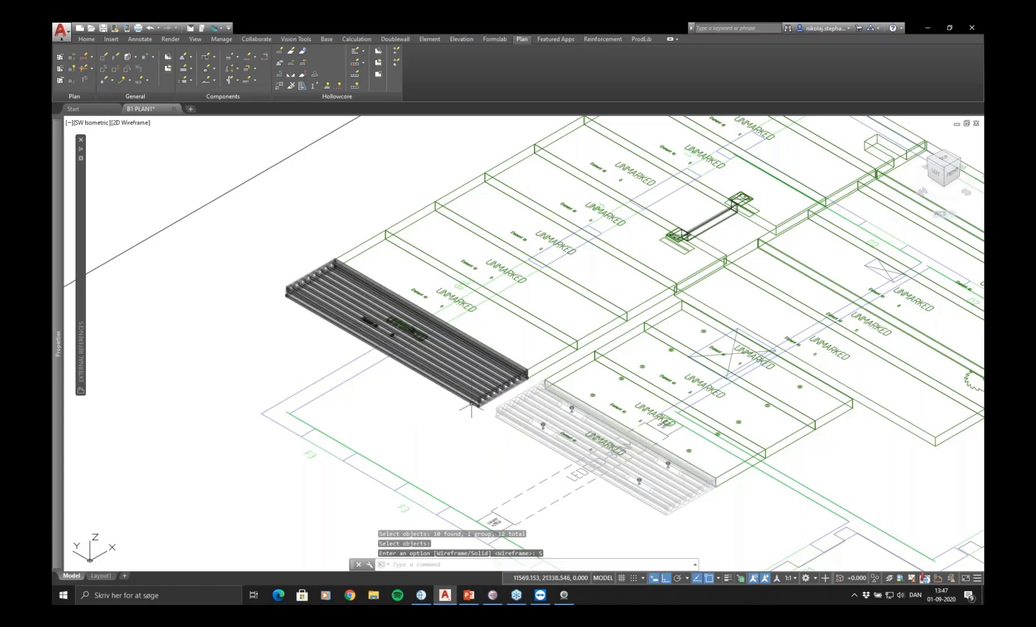
scroll(501, 392, "up", 2)
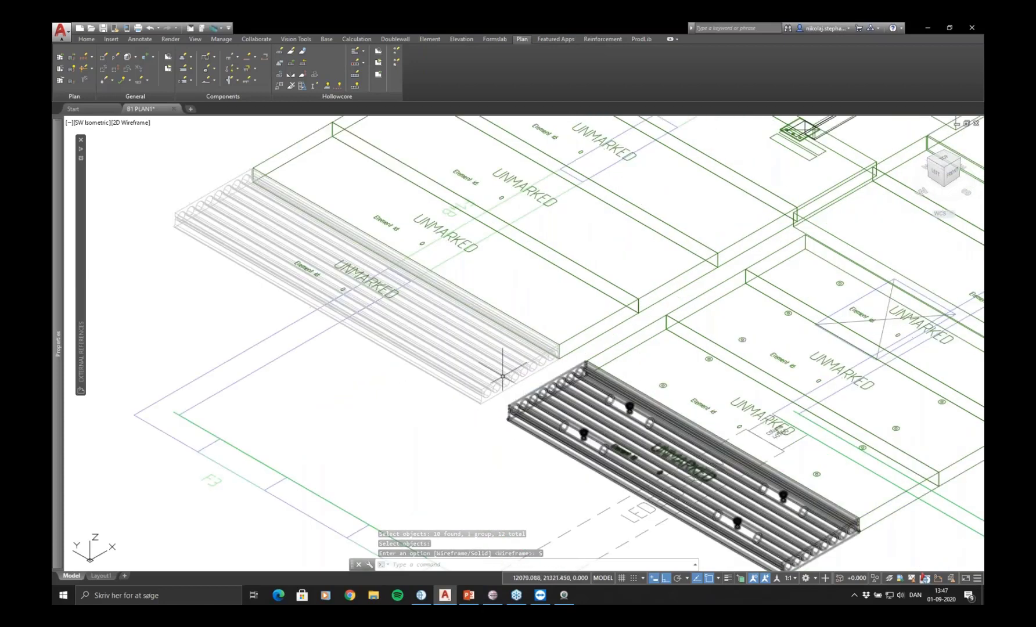
Examine the hollow cores and lifts of the two slabs presented as solids beside the ledged beam
scroll(500, 401, "up", 3)
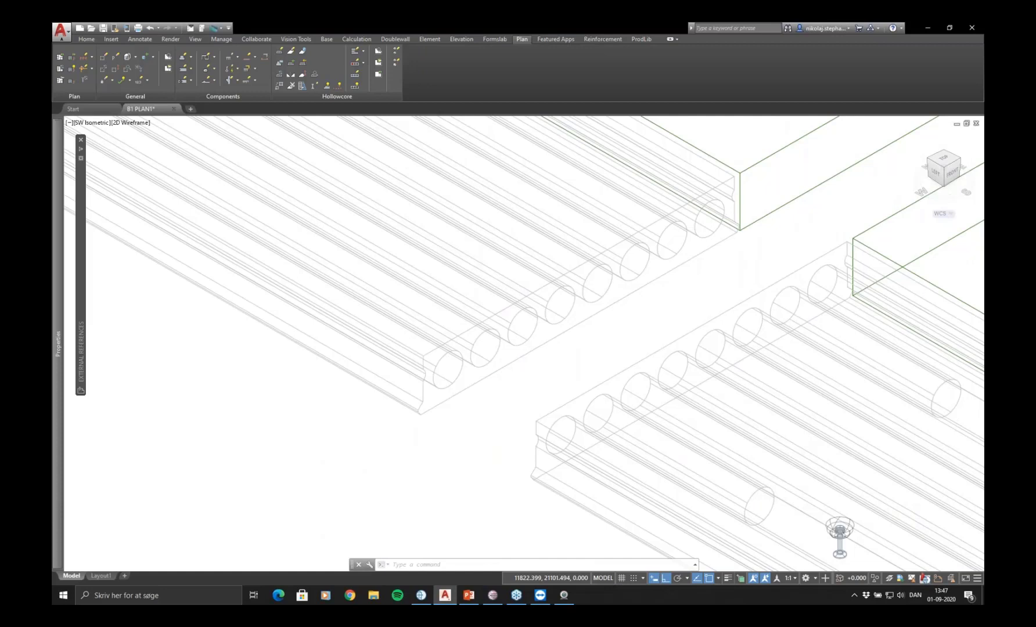
scroll(519, 382, "down", 5)
middle_click_drag(460, 438, 438, 388)
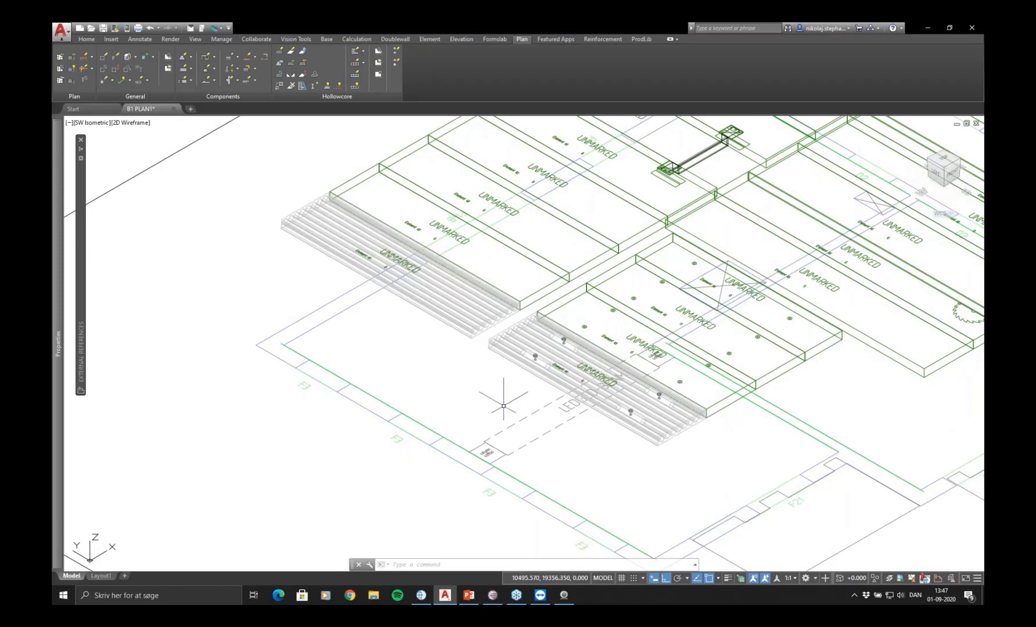
scroll(530, 393, "up", 4)
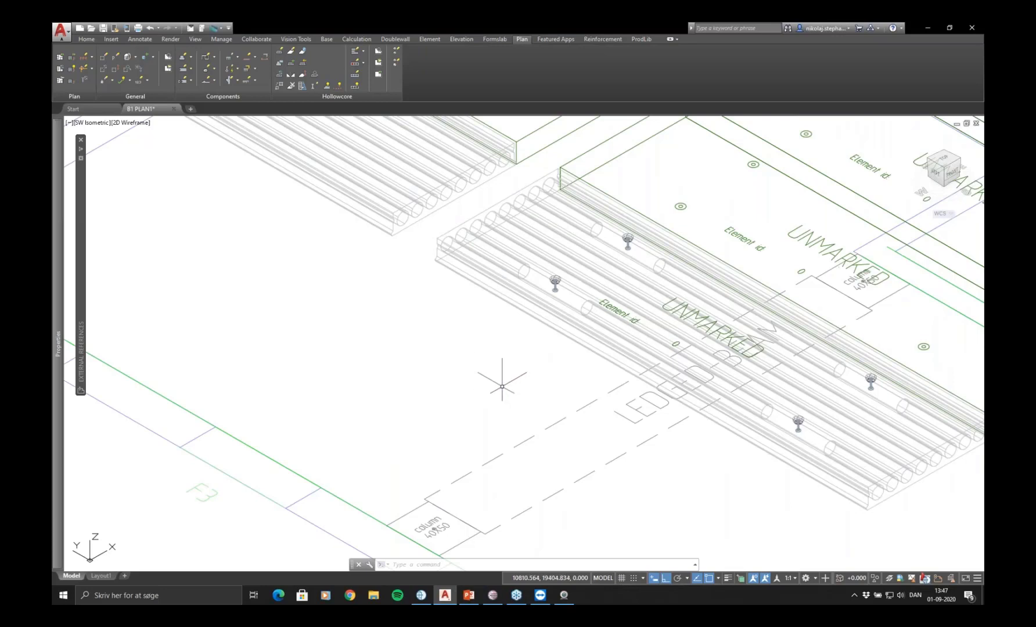
scroll(405, 340, "down", 3)
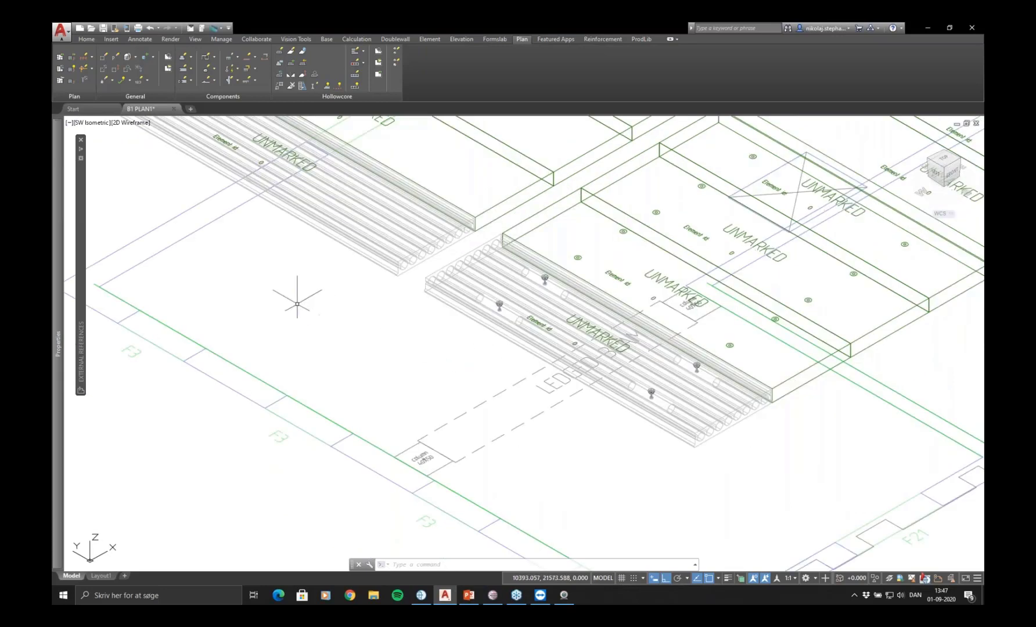
scroll(368, 318, "up", 1)
Set the presentation of the two westernmost slabs, one on each side of the ledged beam, back to Wireframe
left_click(289, 248)
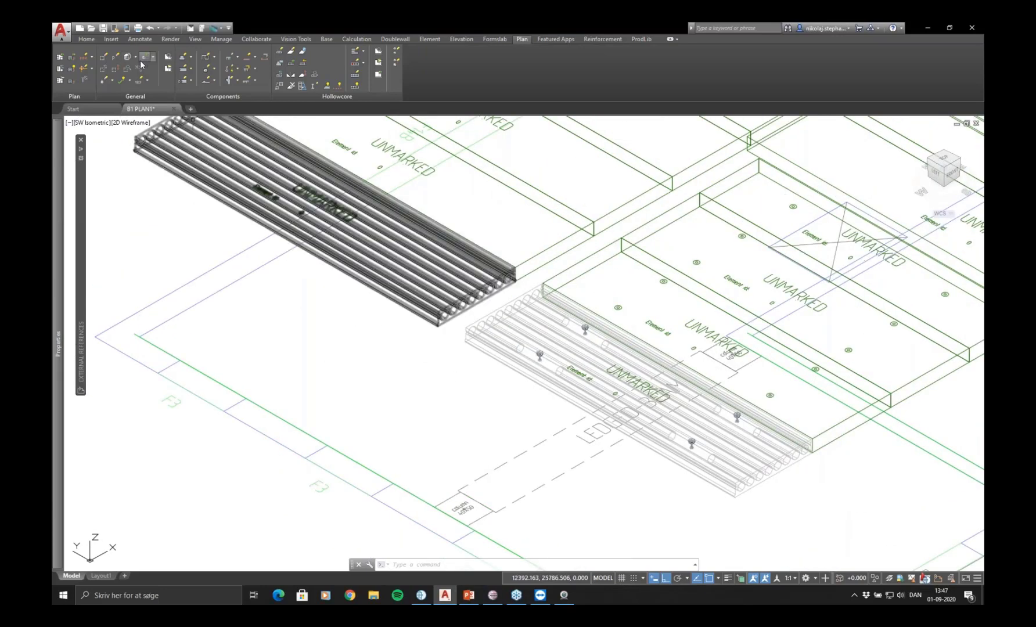
left_click(136, 57)
left_click(158, 70)
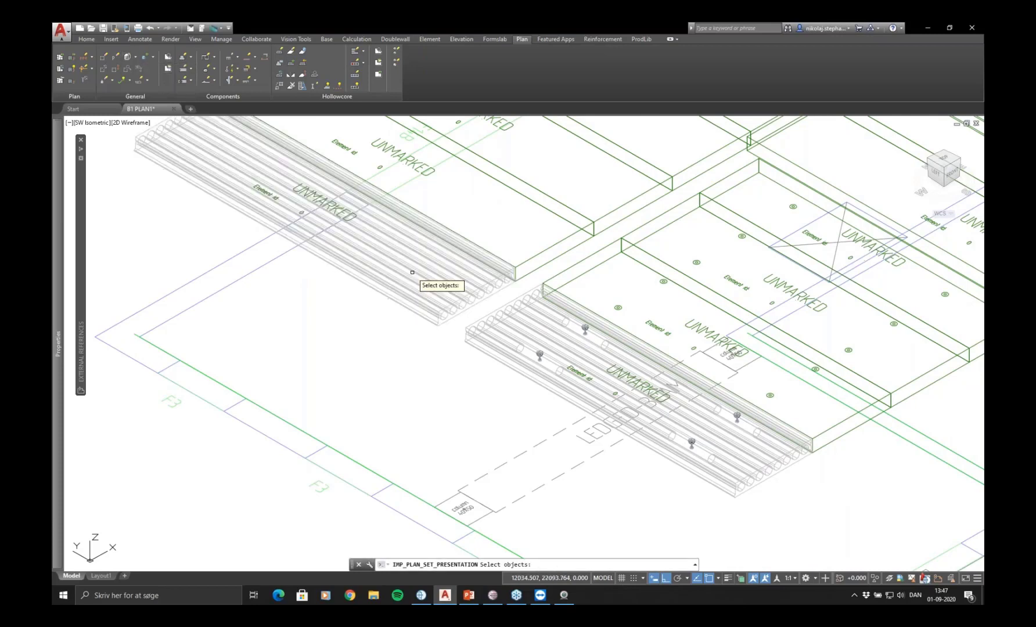
left_click(468, 302)
left_click(493, 327)
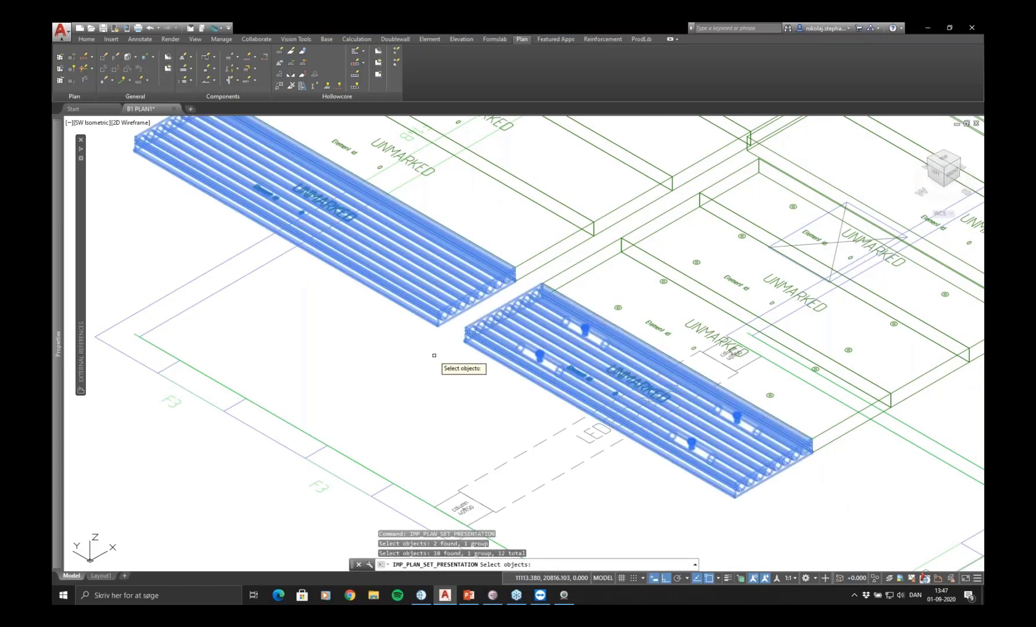
key("Return")
type("W")
key("Return")
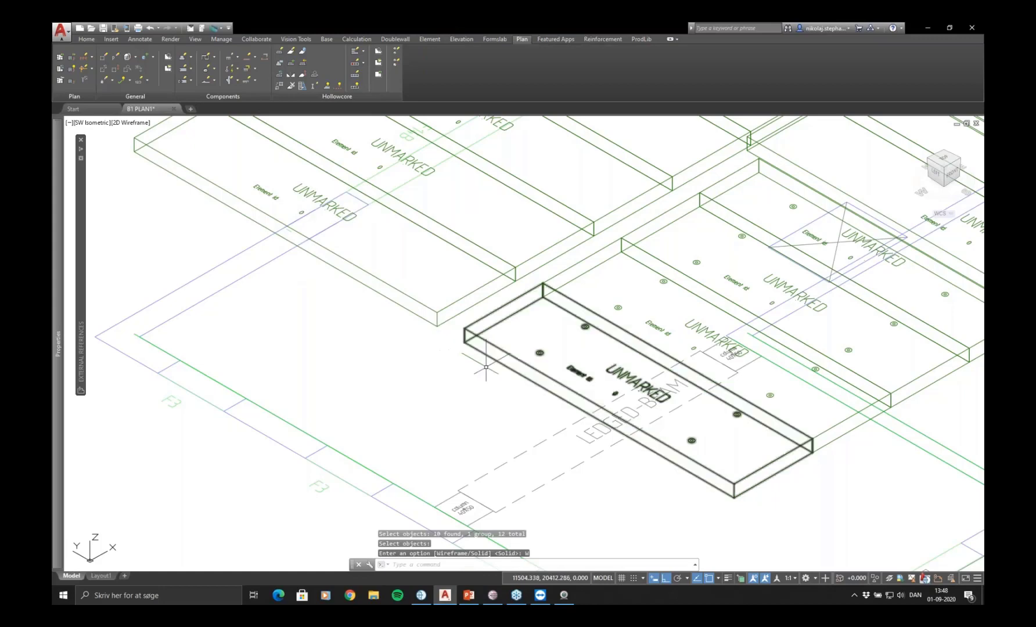
Return the model to the Top view, focused on the slabs around the western ledged beam
scroll(485, 367, "down", 5)
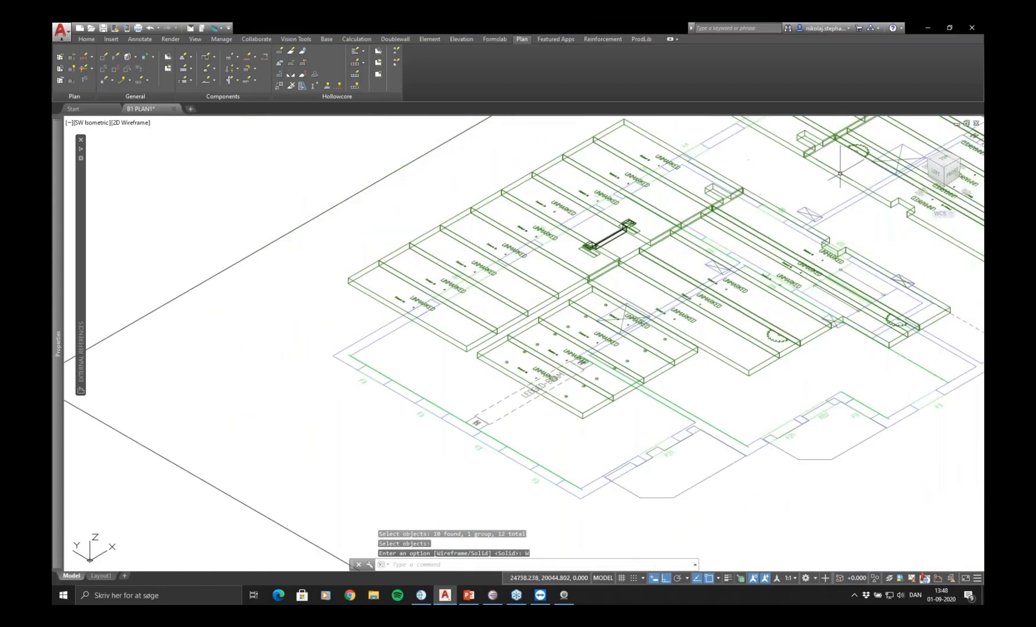
left_click(942, 159)
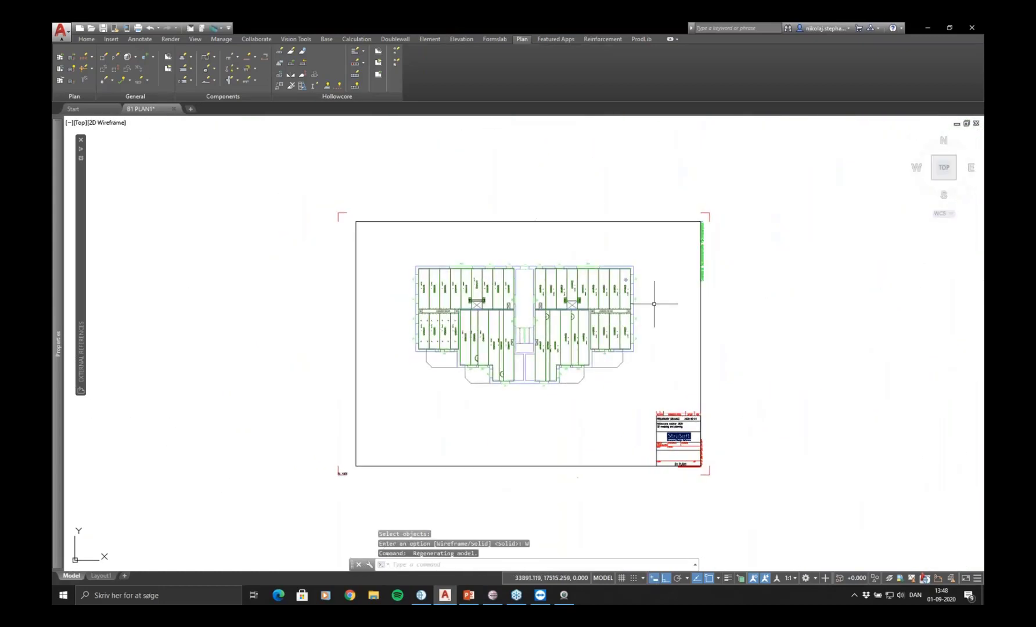
scroll(490, 351, "up", 4)
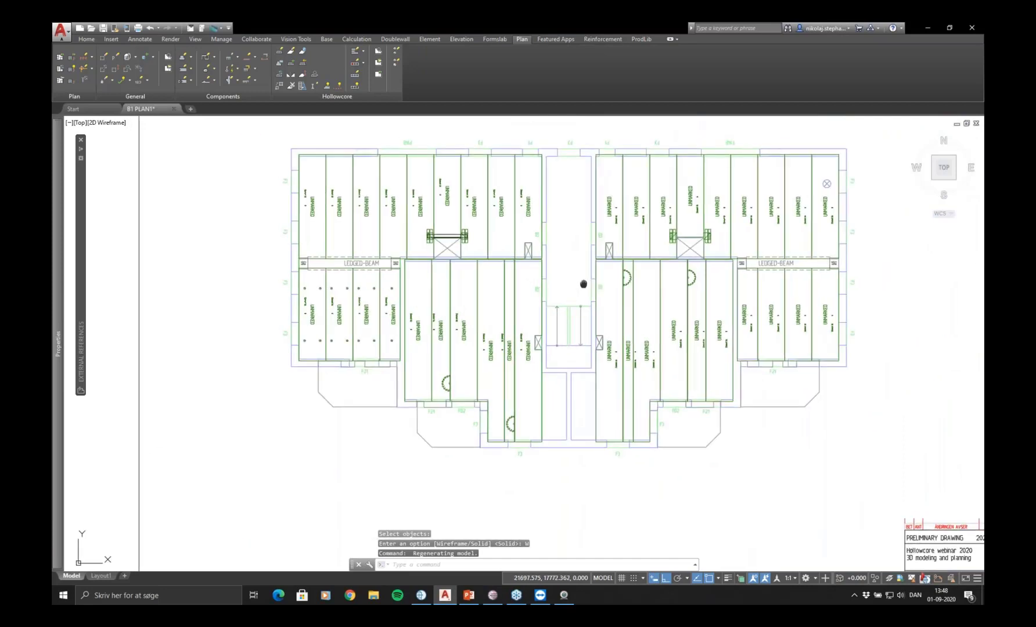
middle_click_drag(584, 284, 585, 309)
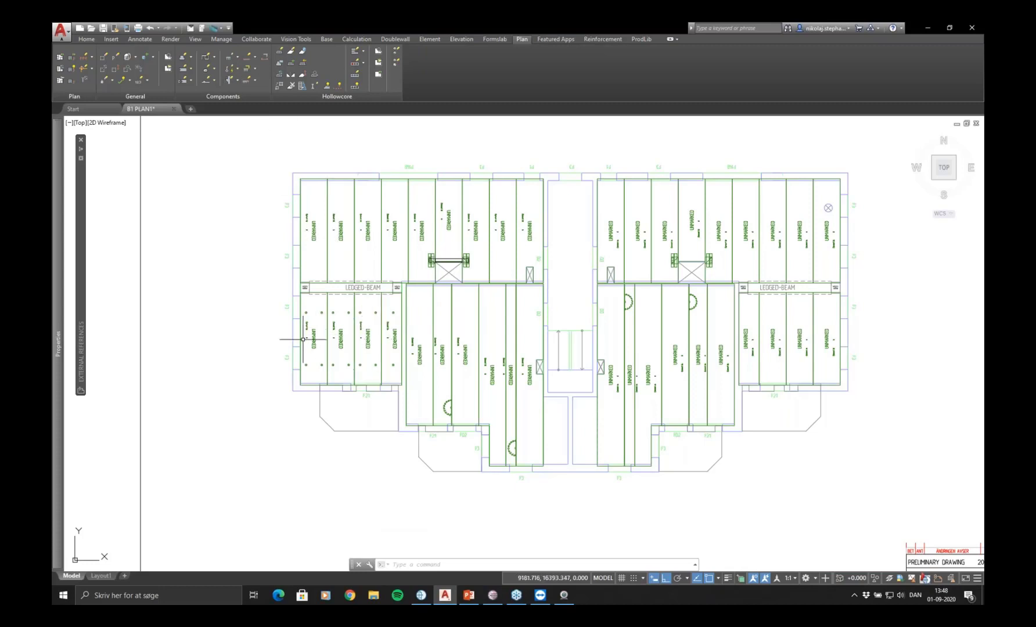
middle_click_drag(324, 330, 337, 348)
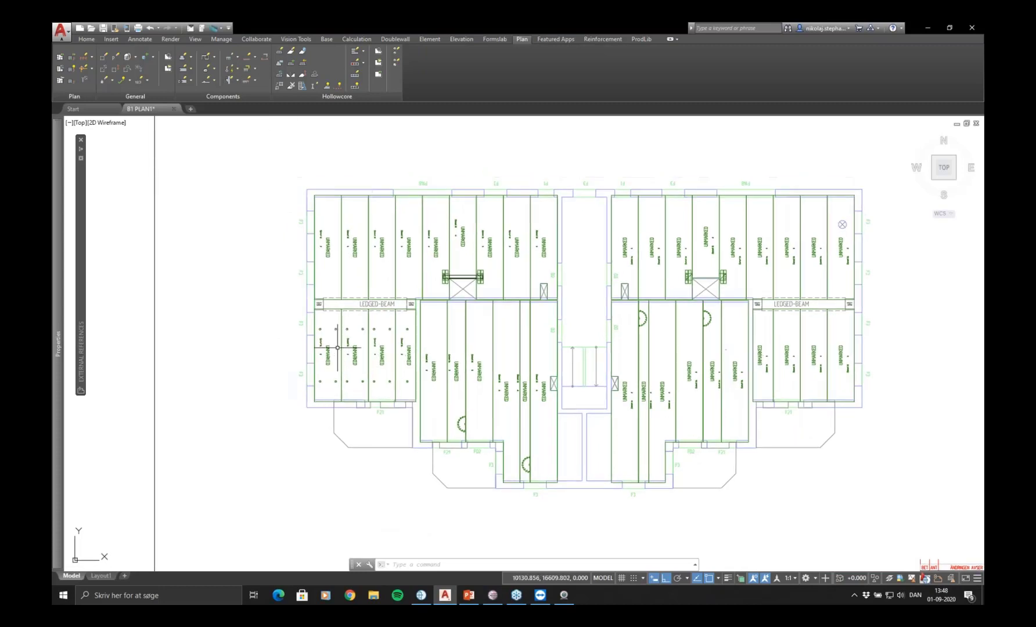
scroll(337, 347, "up", 2)
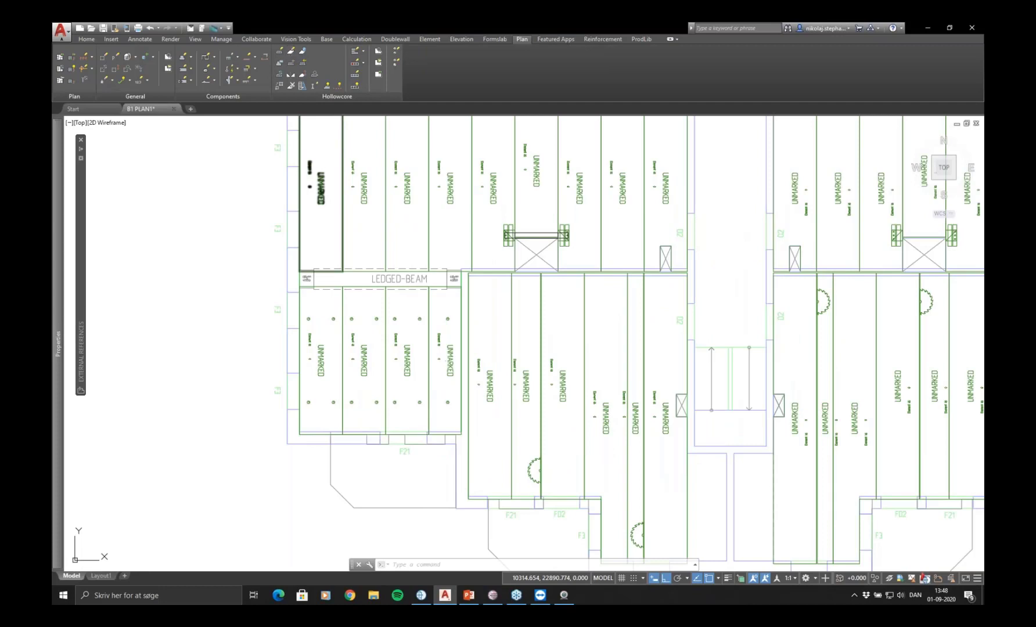
Set the left and right edge endcaps of the four slabs south of the western ledged beam to HD19-U2
left_click(291, 51)
left_click(438, 314)
left_click(328, 367)
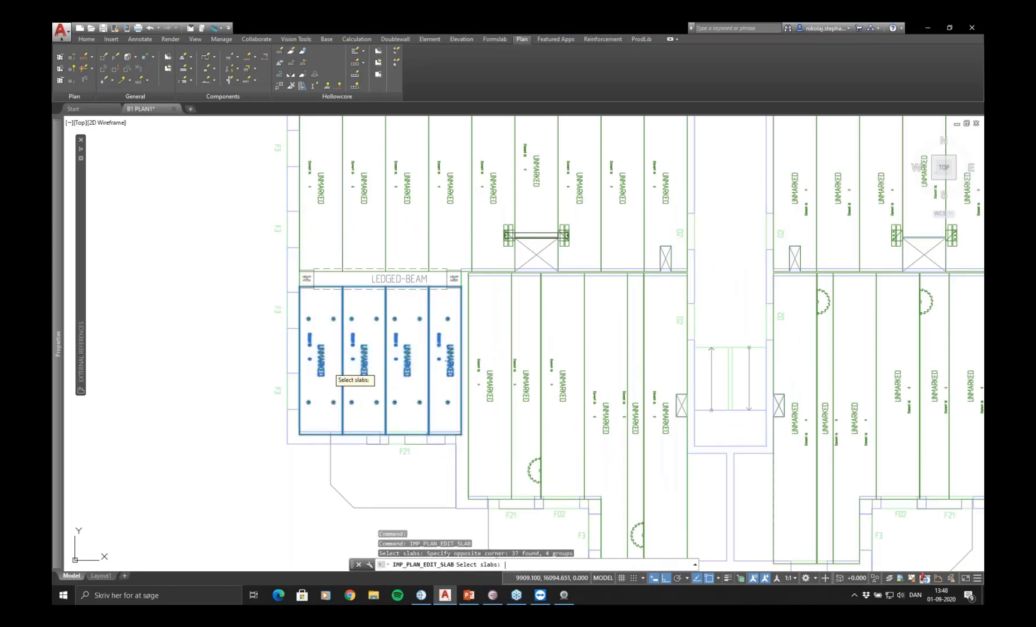
key("Return")
left_click(358, 393)
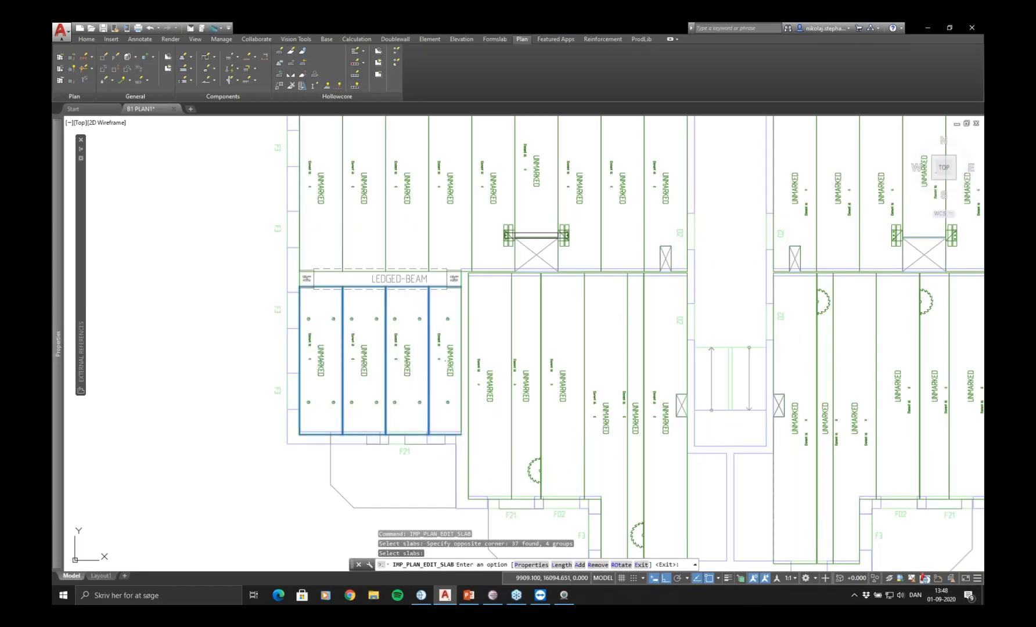
left_click(369, 194)
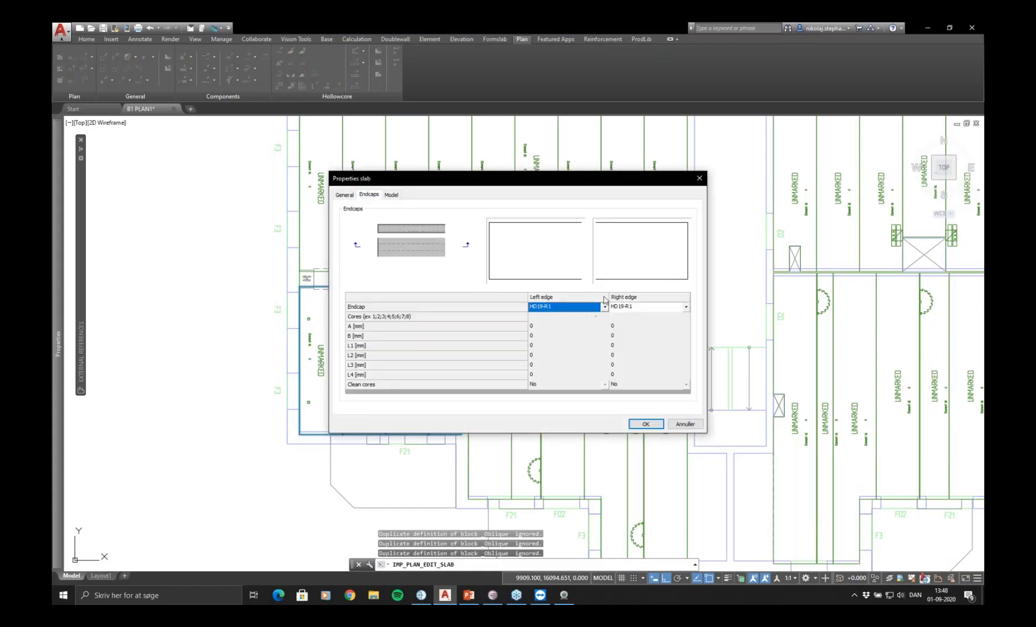
left_click(605, 307)
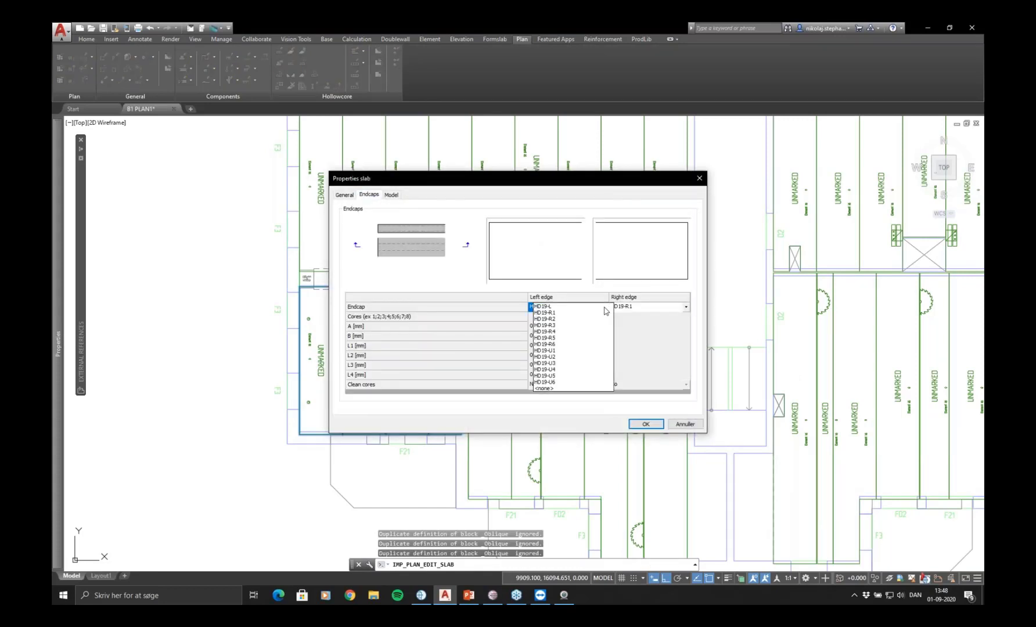
left_click(546, 357)
left_click(685, 308)
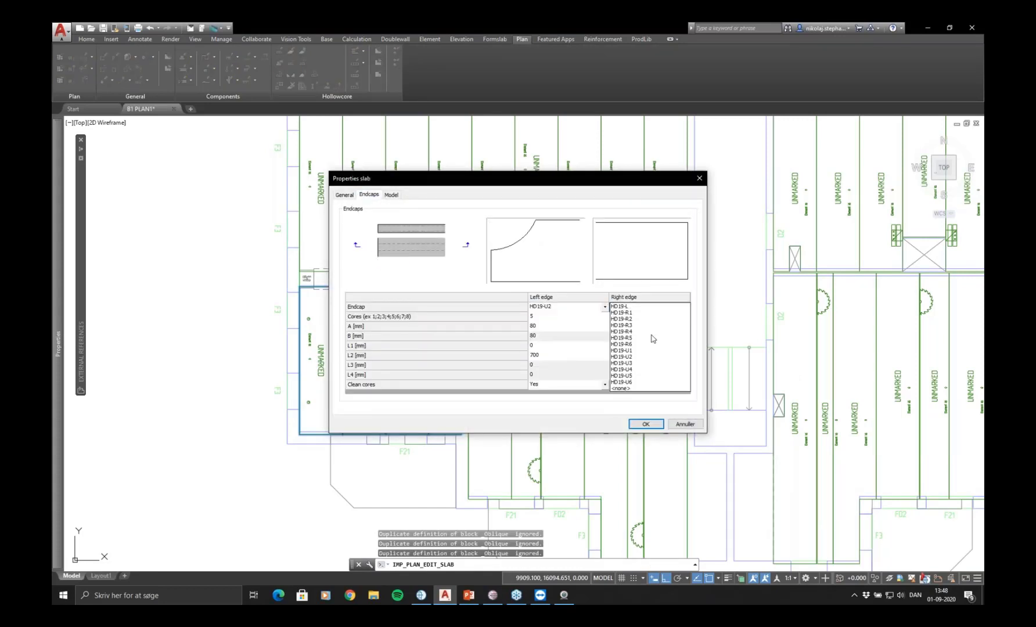
left_click(626, 357)
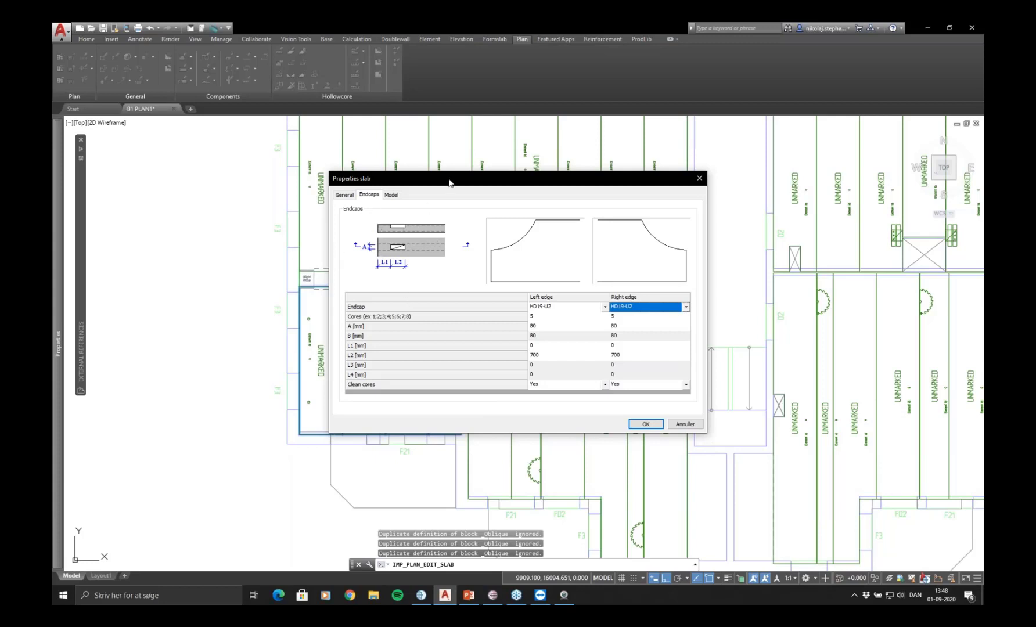
left_click_drag(449, 183, 554, 158)
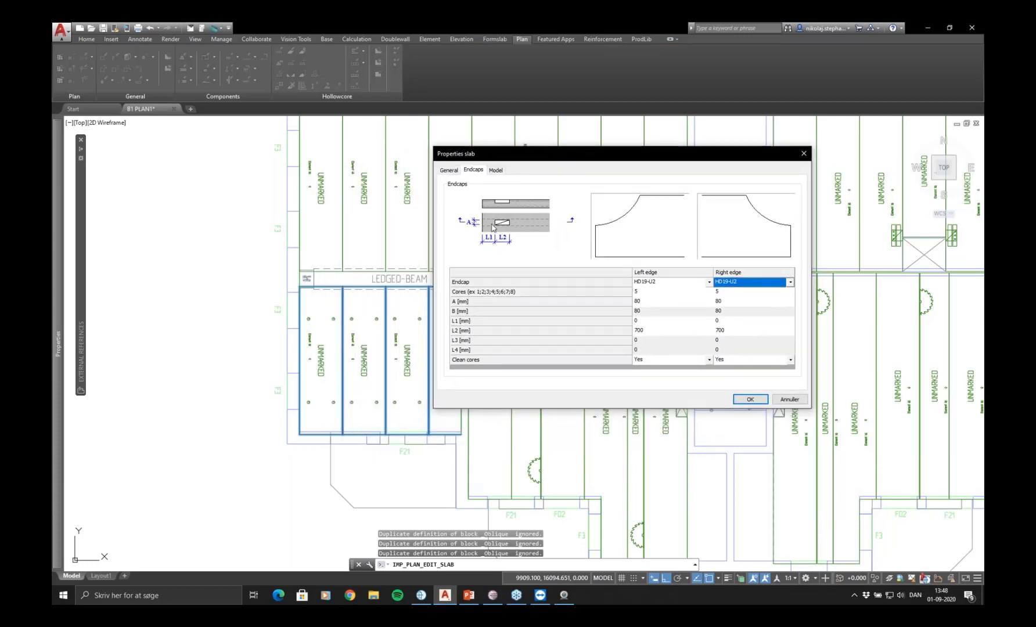
left_click(748, 400)
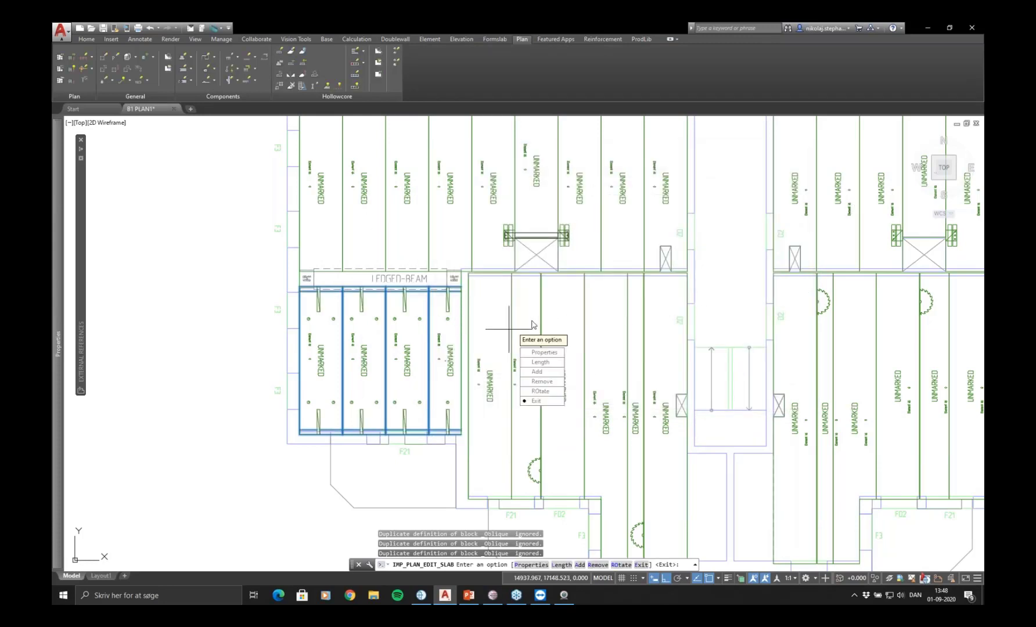
left_click(540, 401)
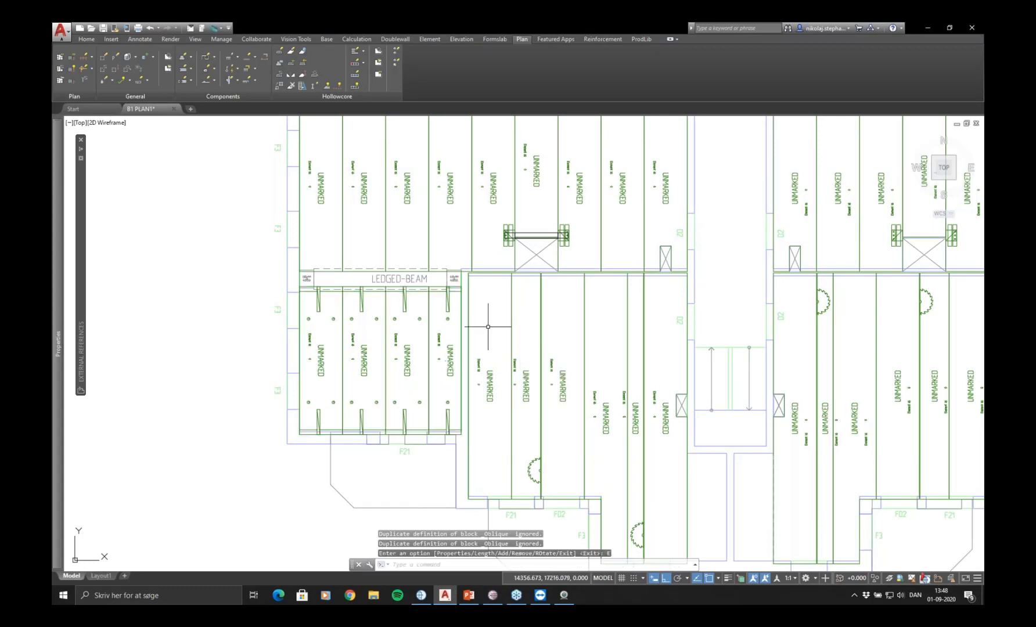
Insert three connection recesses spaced along the west edge of the westernmost slab south of the ledged beam
scroll(345, 315, "up", 3)
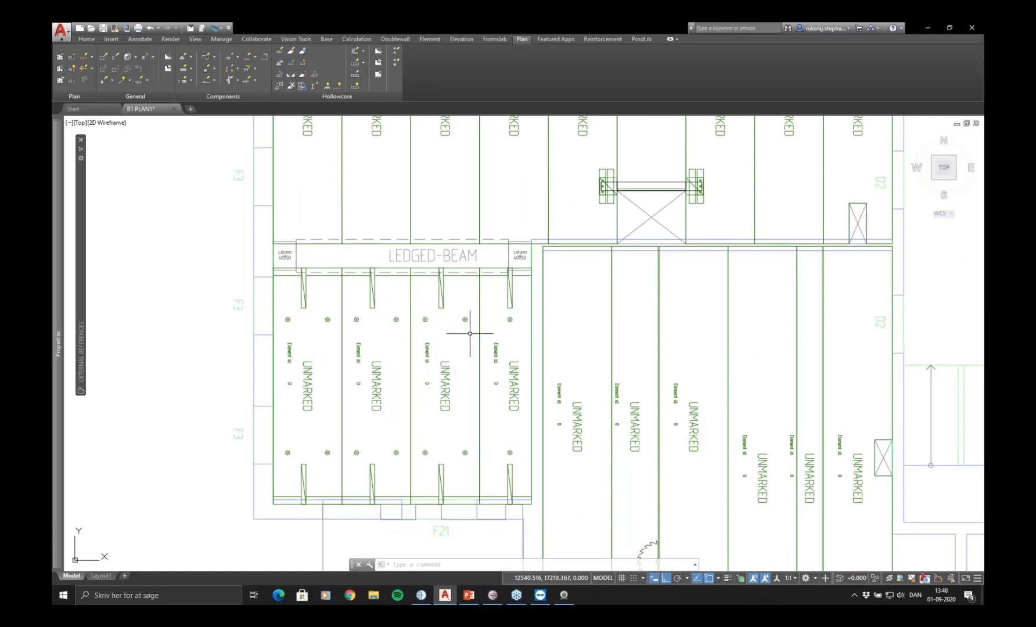
middle_click_drag(474, 330, 550, 313)
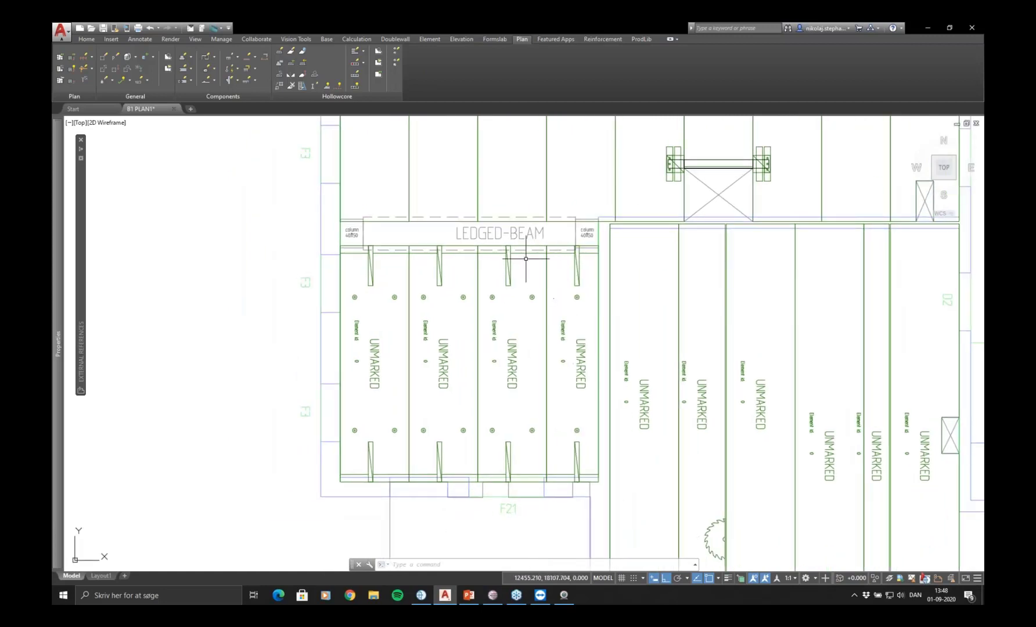
left_click(395, 64)
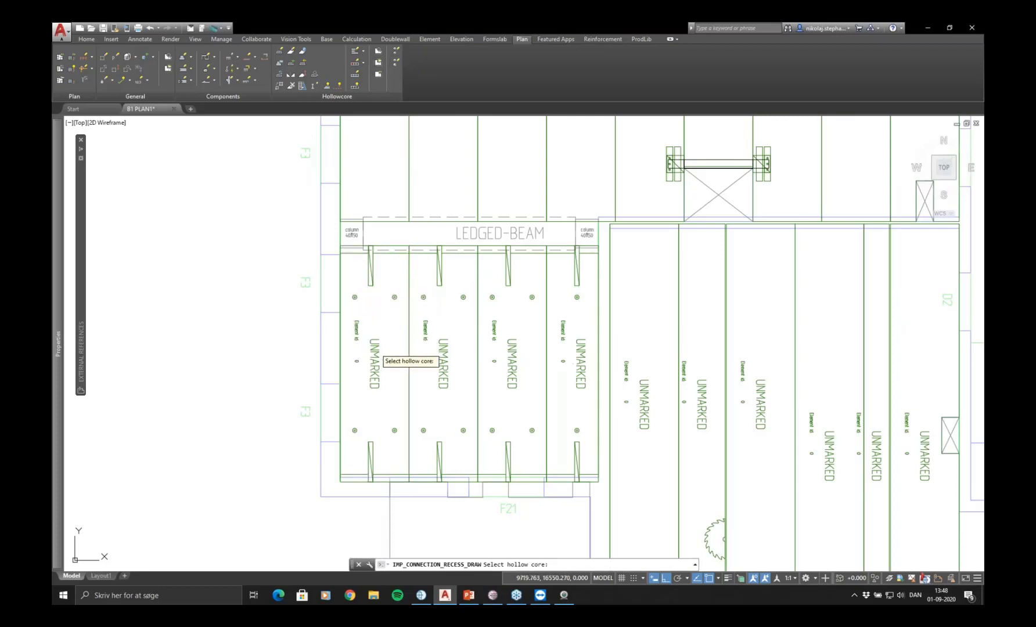
left_click(370, 349)
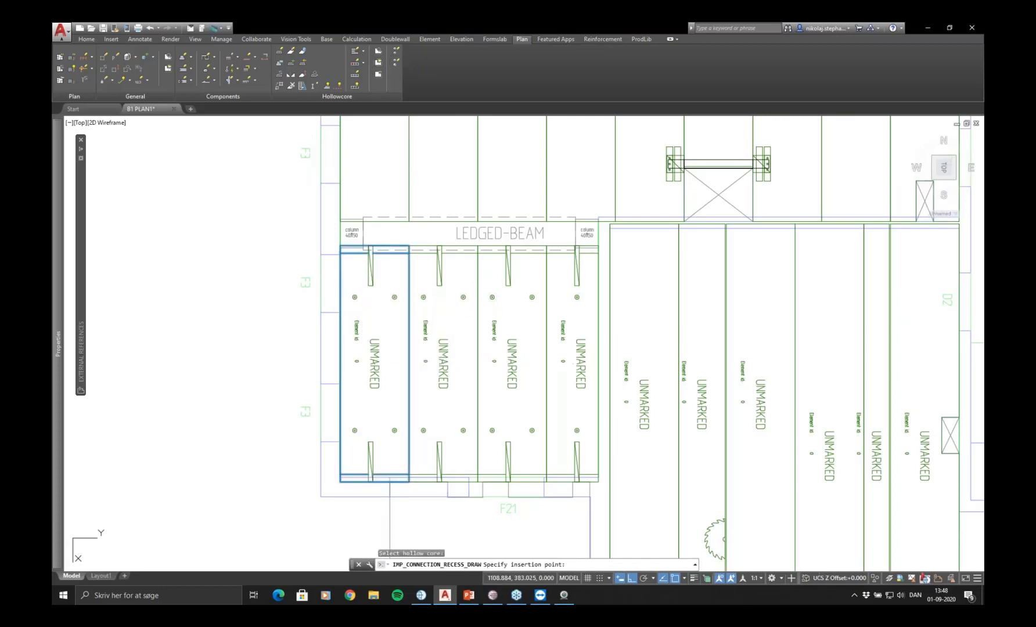
left_click(355, 309)
left_click(355, 355)
left_click(355, 408)
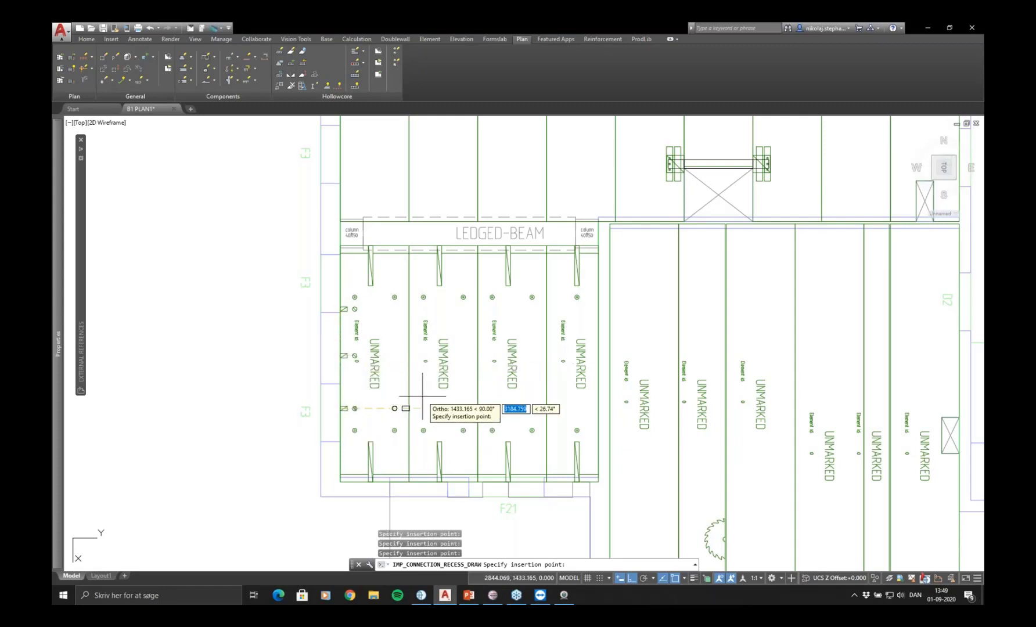
key("Return")
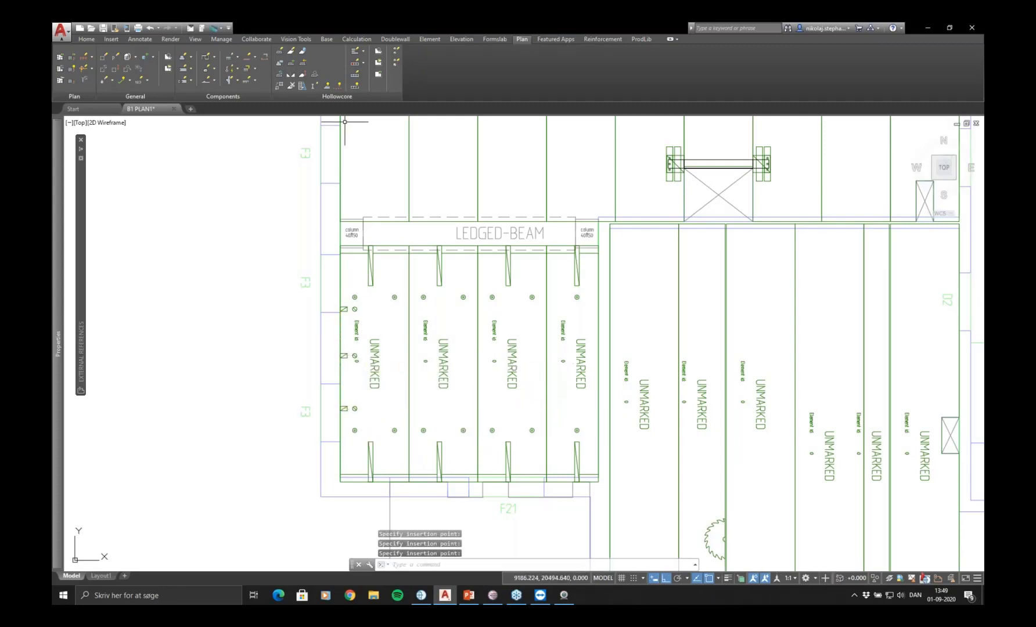
left_click(394, 64)
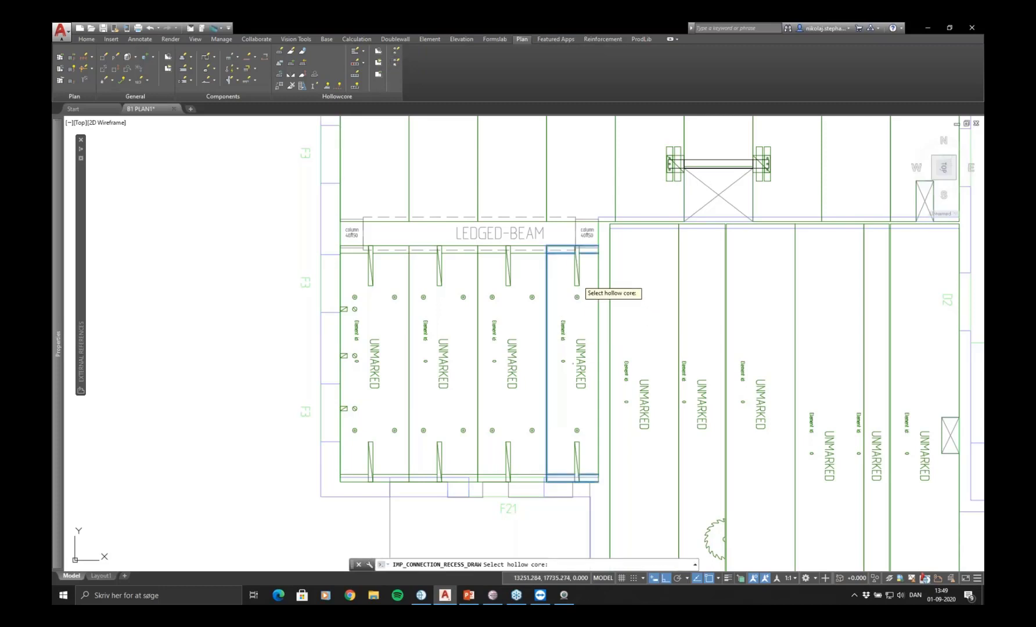
left_click(578, 285)
key("Escape")
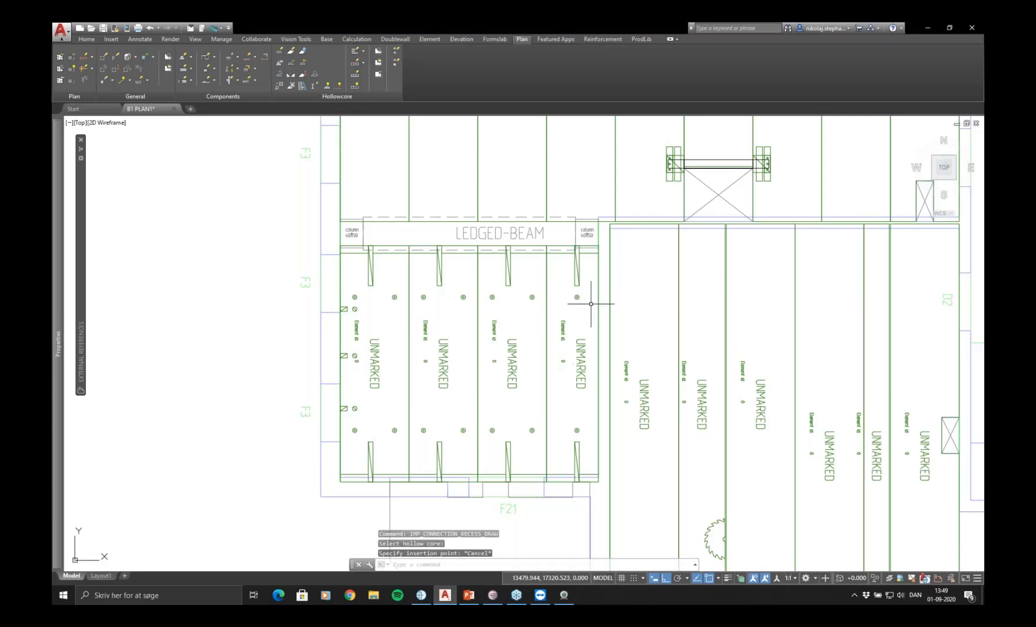
Examine the endcap and connection recesses in the four slabs and look over the neighbouring slabs of the floor plan
middle_click_drag(533, 268, 513, 257)
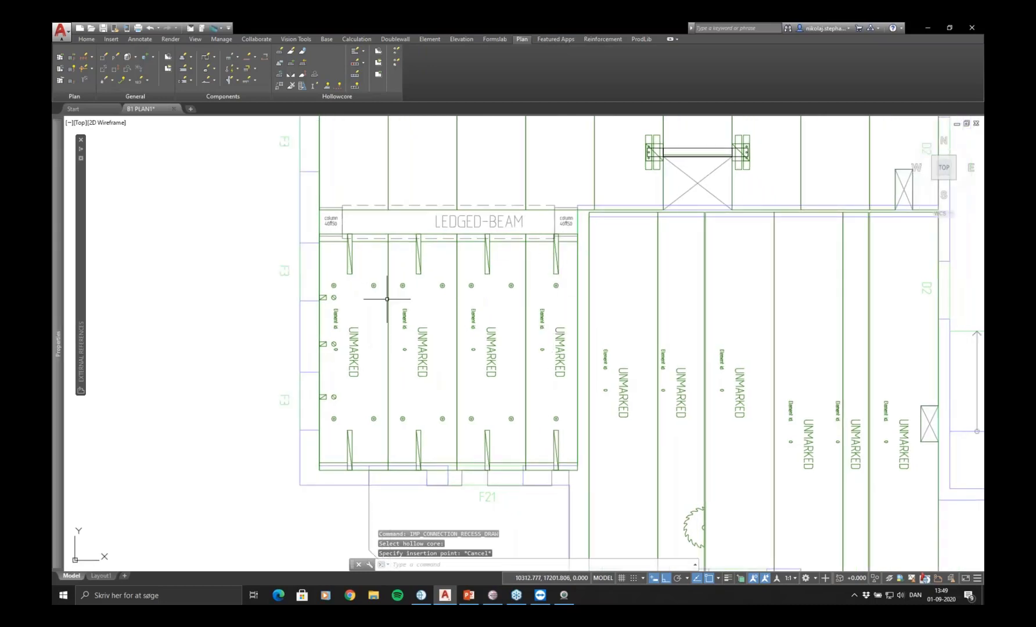
mouse_move(397, 342)
middle_mouse_down()
mouse_move(410, 363)
mouse_move(445, 325)
mouse_move(428, 294)
middle_mouse_up()
scroll(564, 320, "down", 1)
middle_click_drag(651, 298, 594, 311)
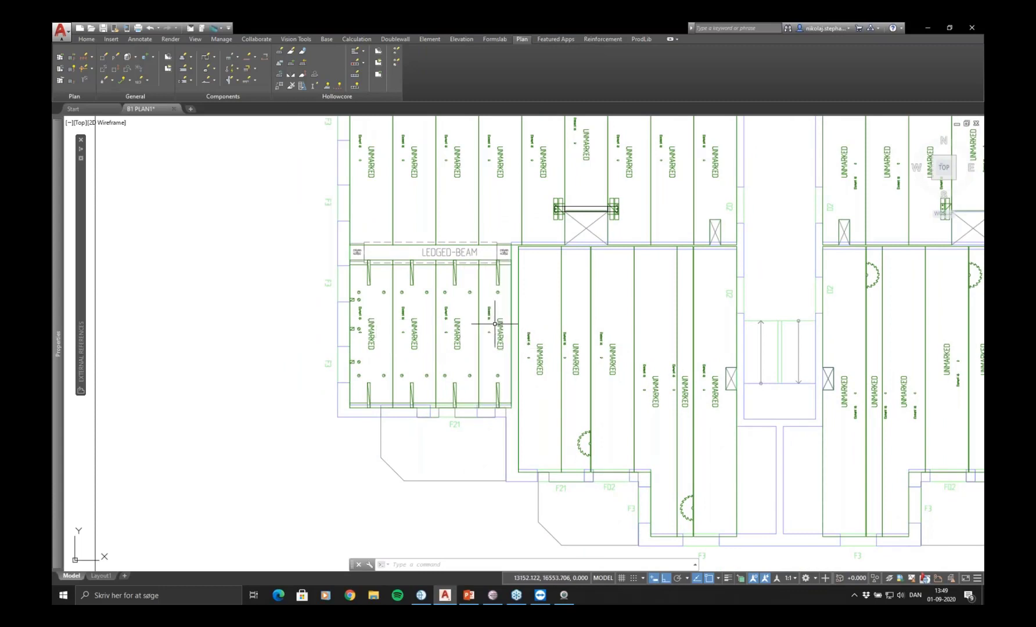
middle_click_drag(758, 313, 706, 344)
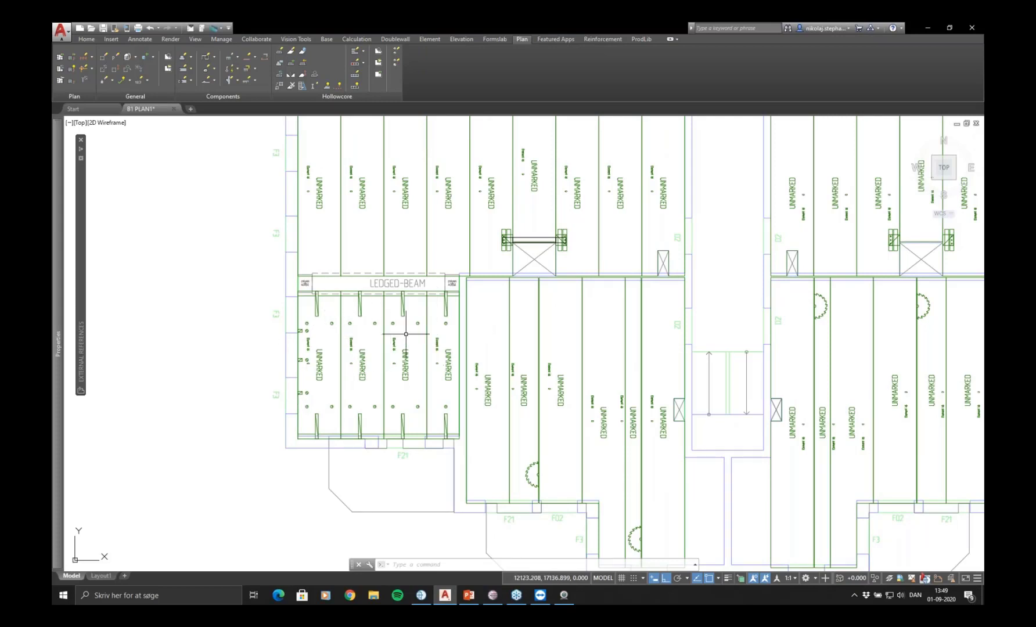
middle_click_drag(559, 355, 490, 381)
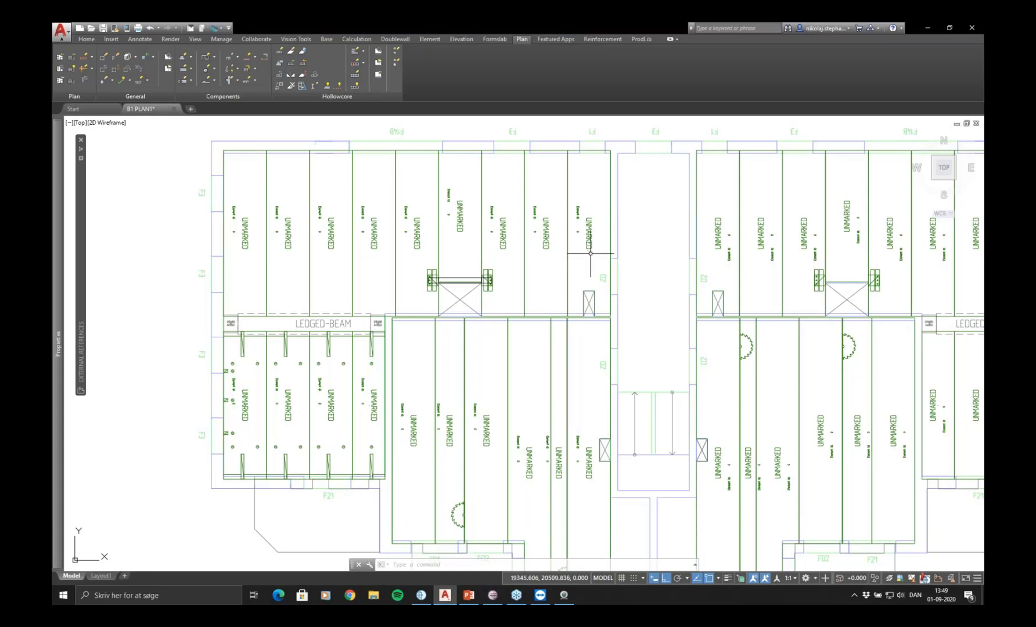
Set up a circular cut-out recess on the slabs' top side, with no element selected and centre dimensioning
scroll(530, 271, "down", 2)
mouse_move(529, 271)
middle_mouse_down()
mouse_move(537, 235)
mouse_move(500, 253)
middle_mouse_up()
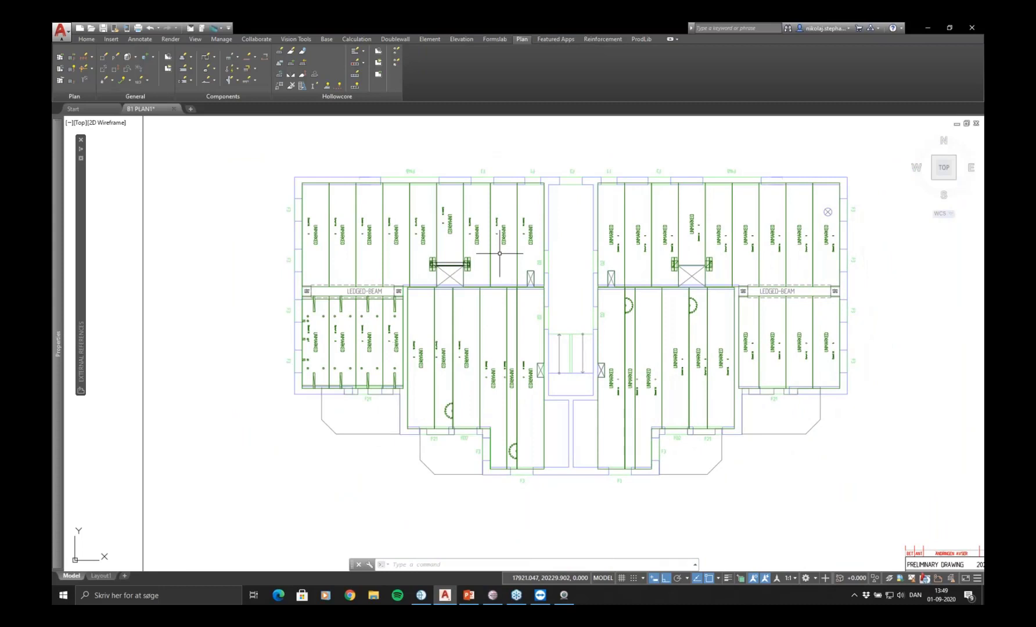
left_click(216, 69)
left_click(238, 100)
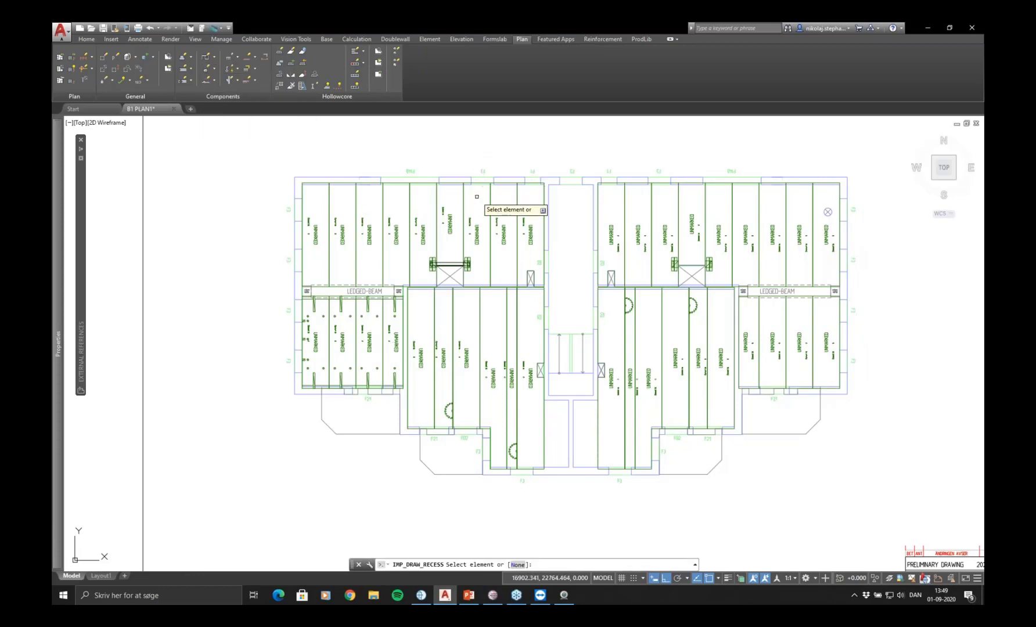
scroll(407, 221, "up", 2)
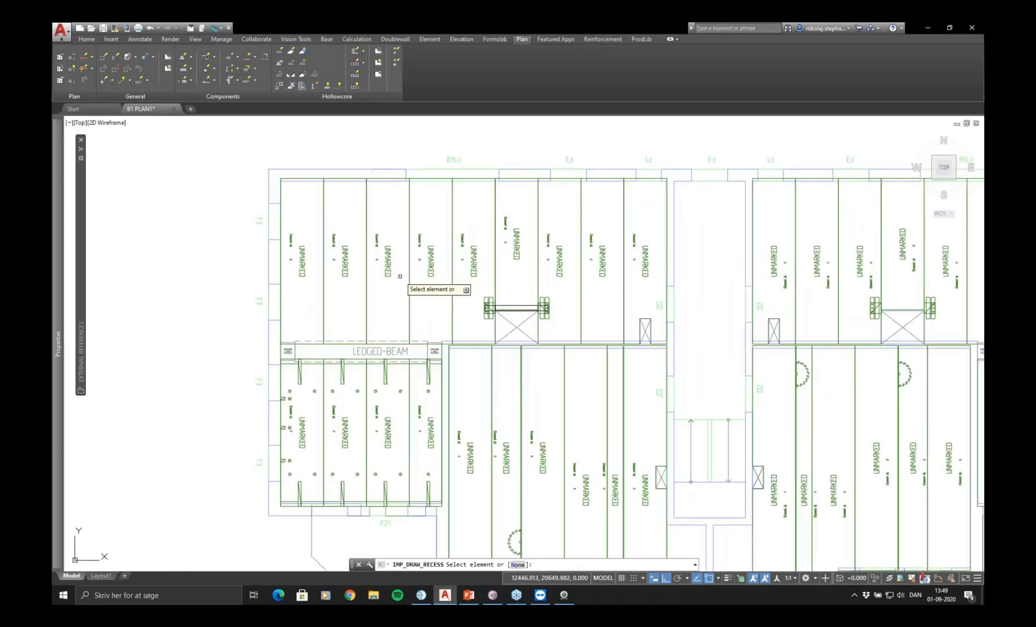
type("n")
key("Return")
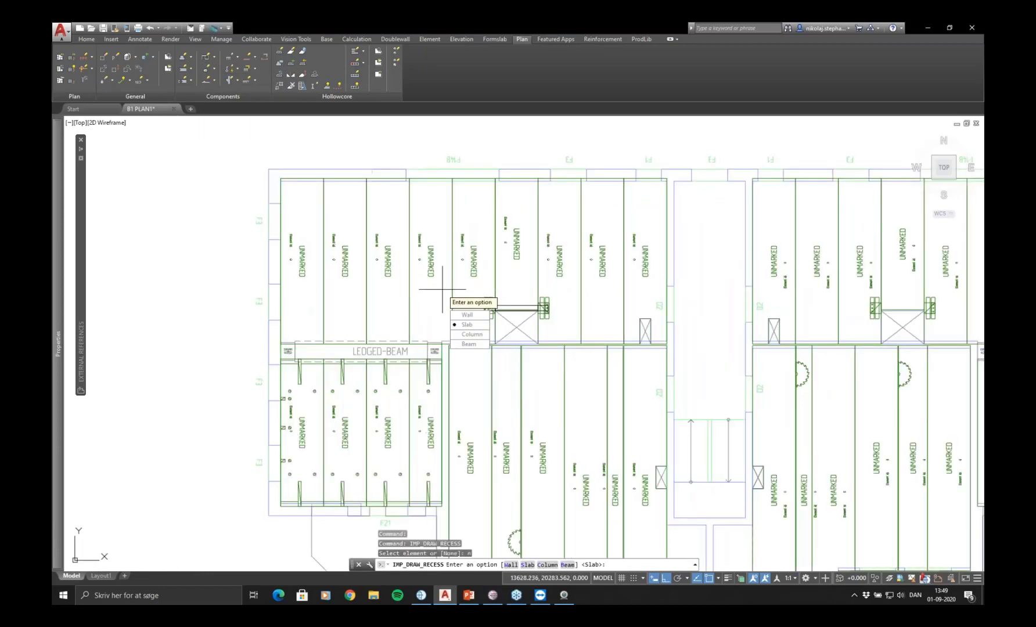
left_click(473, 323)
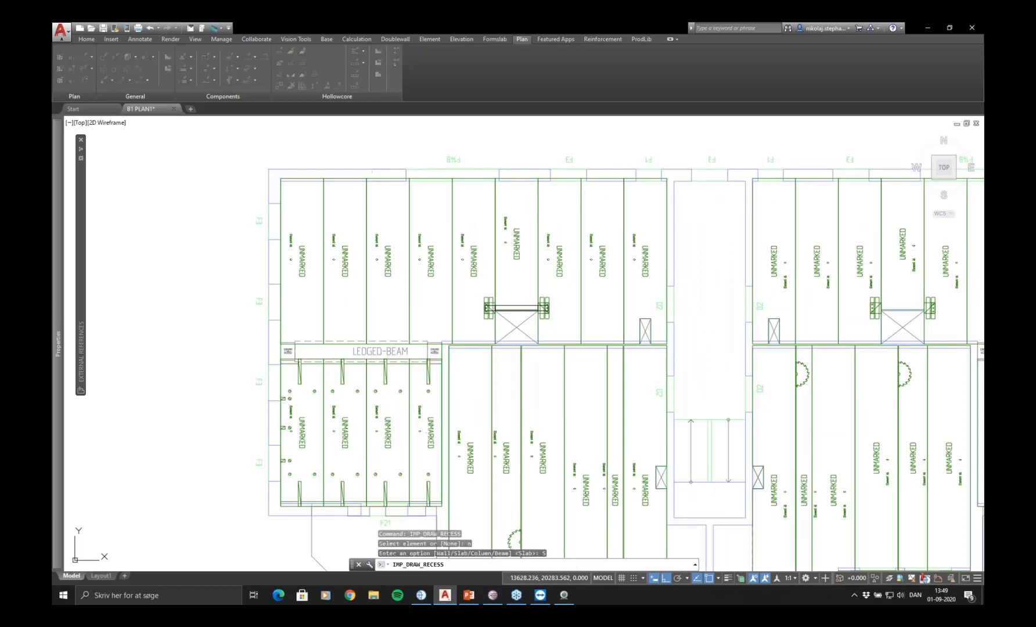
left_click(476, 229)
left_click(468, 240)
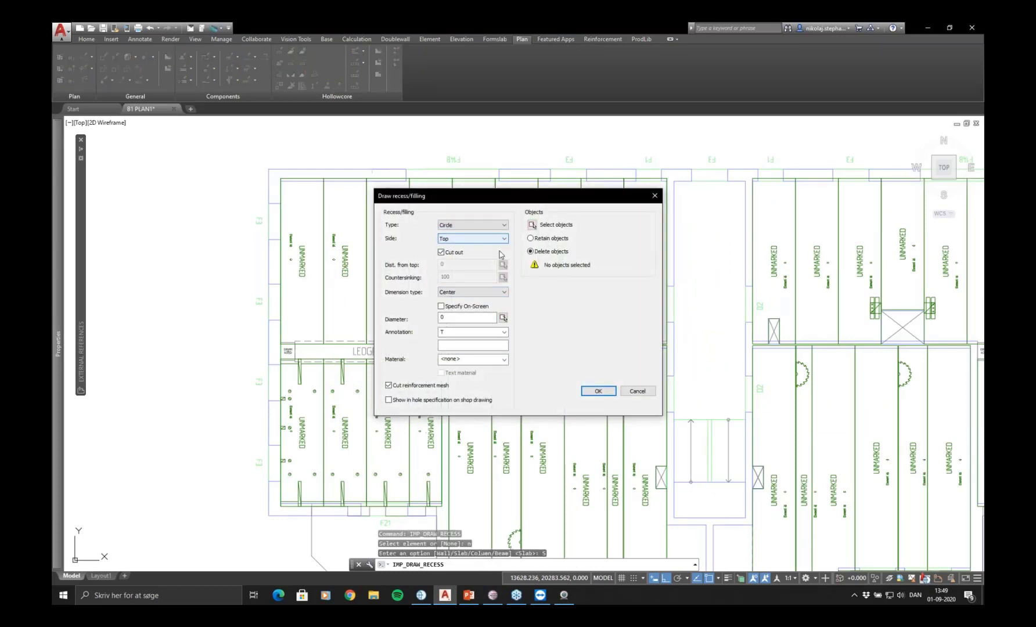
left_click(598, 391)
Draw the circular recess centred on the joint between the fourth and fifth slabs north of the western ledged beam
scroll(428, 255, "up", 3)
left_click(430, 280)
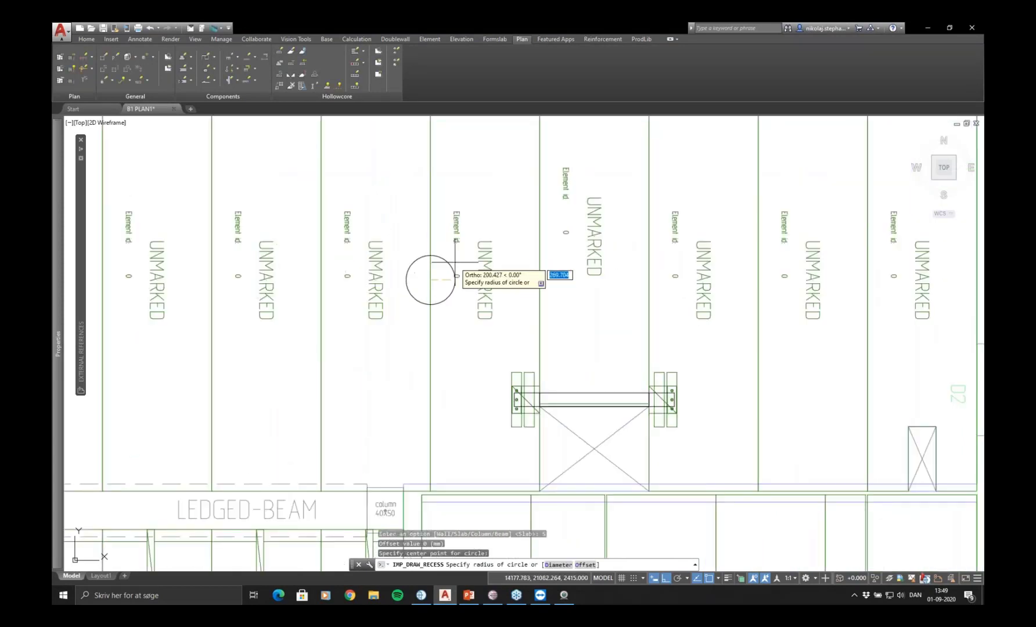
left_click(450, 263)
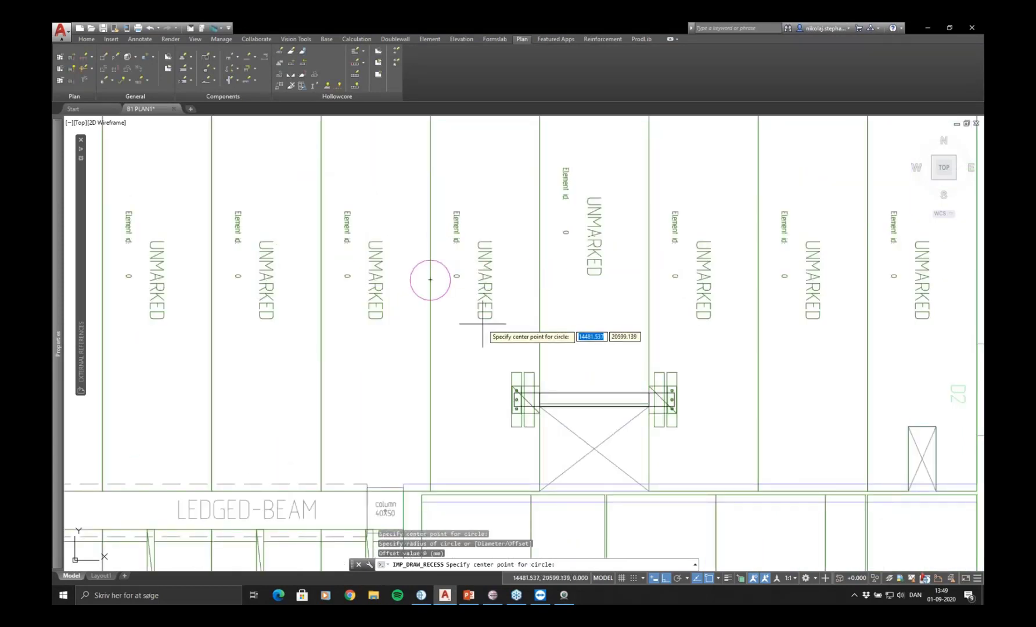
key("Return")
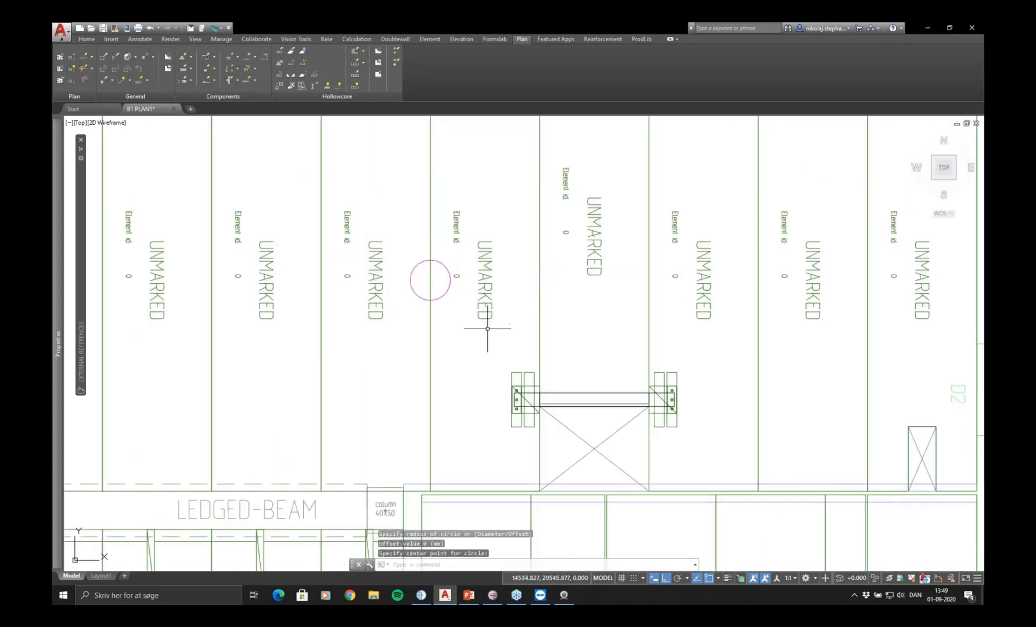
Add the drawn circular recess to the two slabs on either side of the joint
left_click(292, 56)
double_click(450, 176)
left_click(449, 178)
left_click(419, 196)
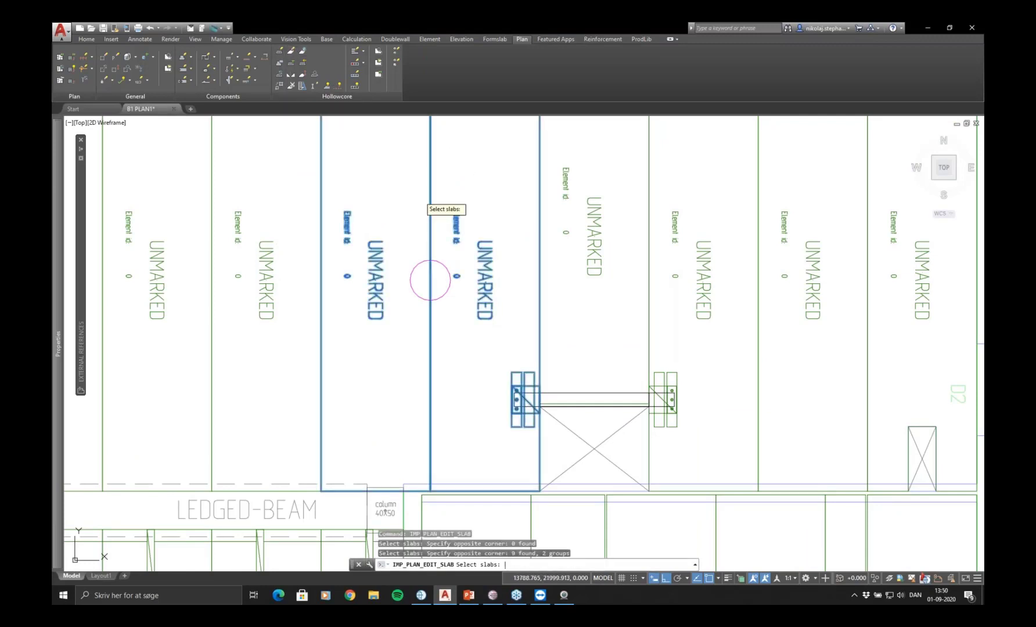
key("Return")
type("A")
key("Return")
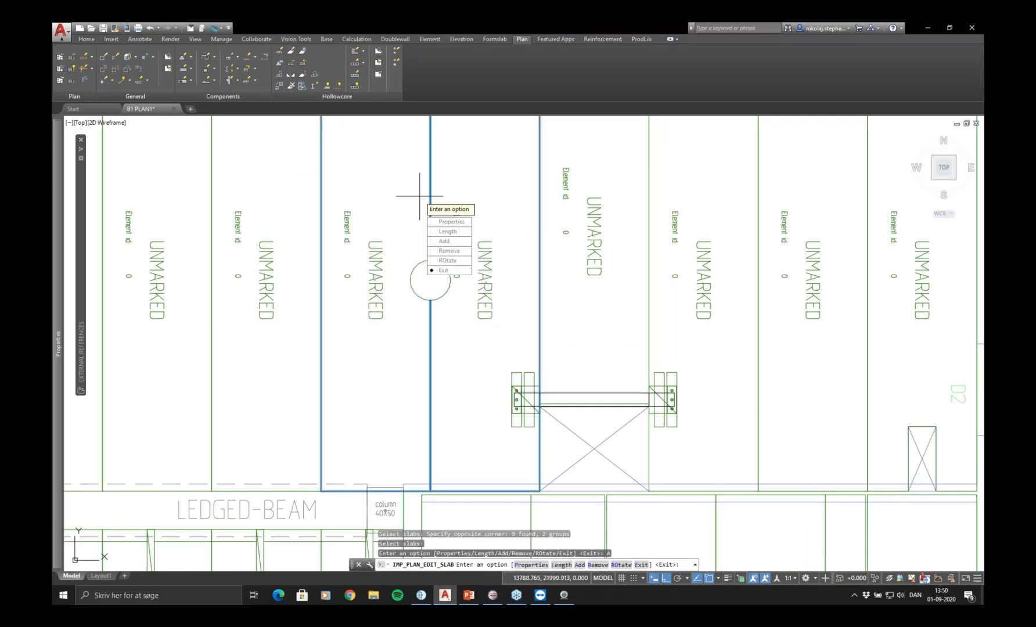
key("Return")
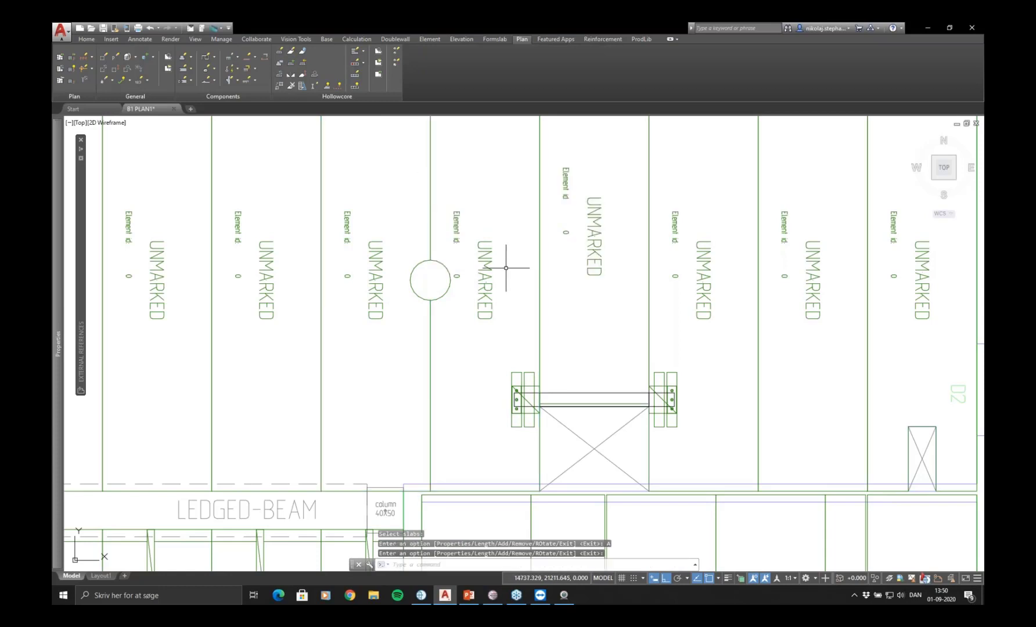
Examine the circular recess in the two adjoining slabs and look over the slabs of the whole floor plan
left_click(482, 277)
middle_click_drag(535, 307, 539, 341)
key("Escape")
left_click(393, 295)
left_click(365, 323)
key("Escape")
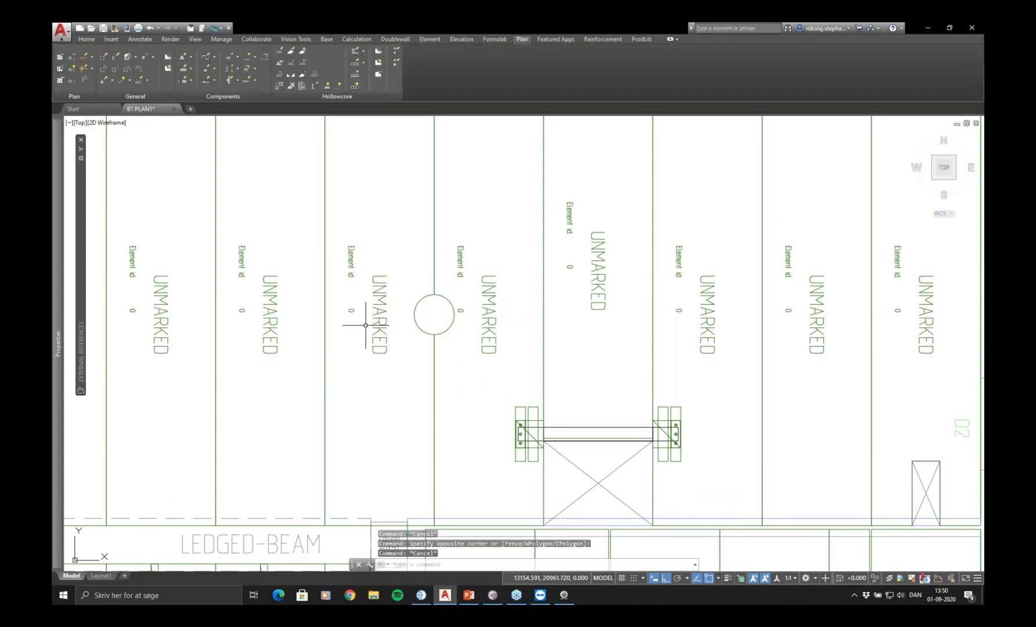
scroll(397, 325, "down", 4)
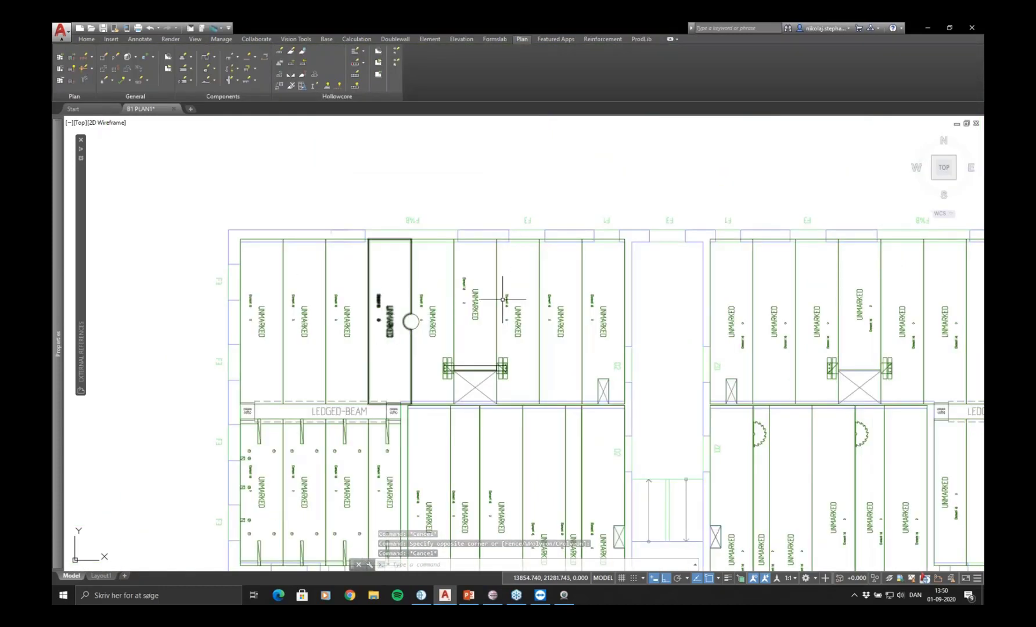
scroll(675, 333, "down", 5)
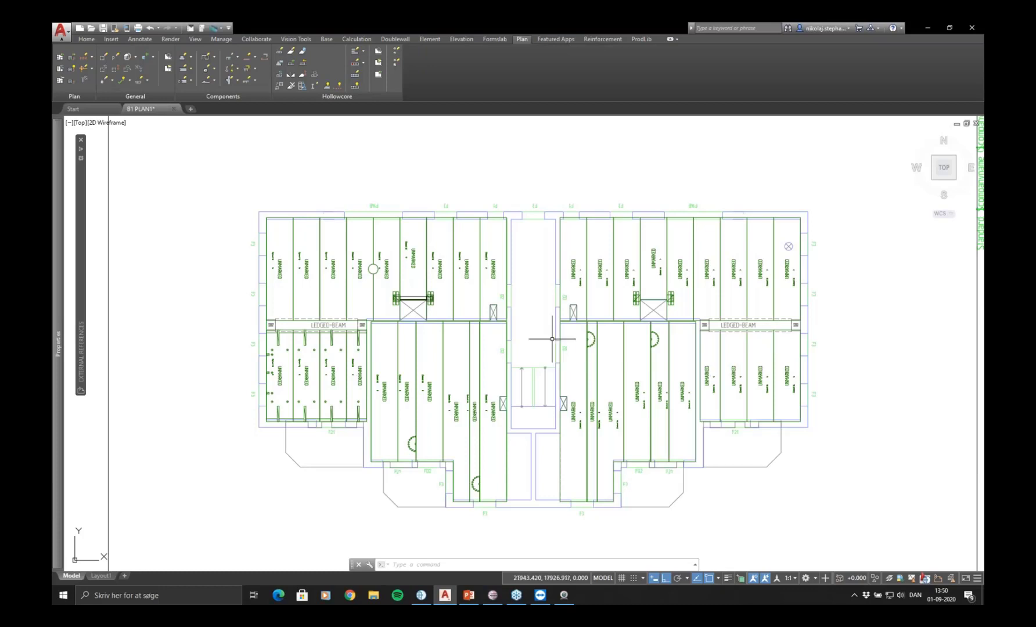
mouse_move(574, 310)
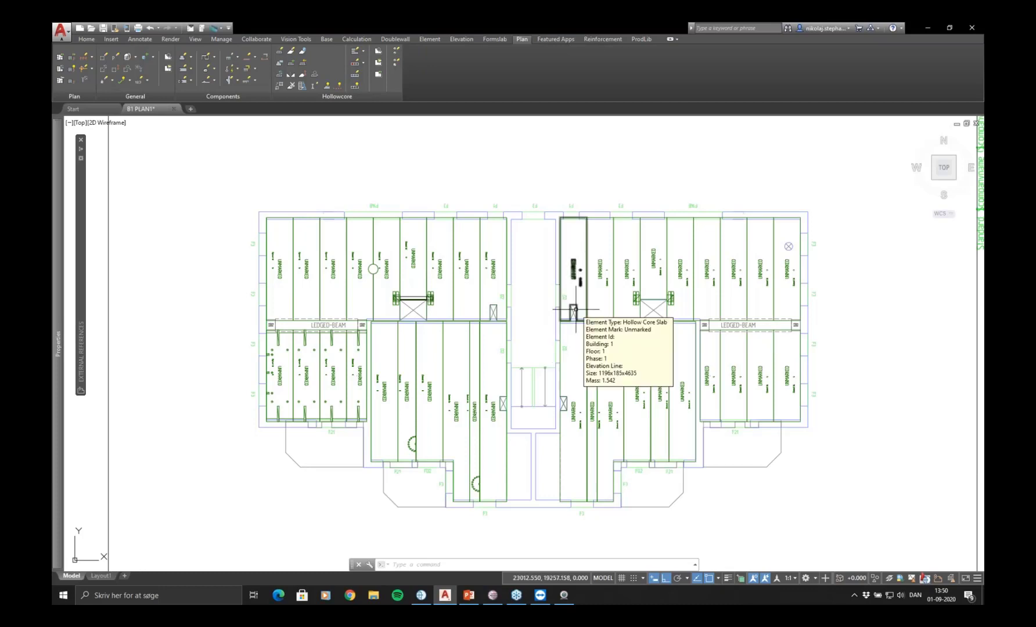
Switch to Project Manager to check its Model View, and return to the AutoCAD floor plan
left_click(421, 595)
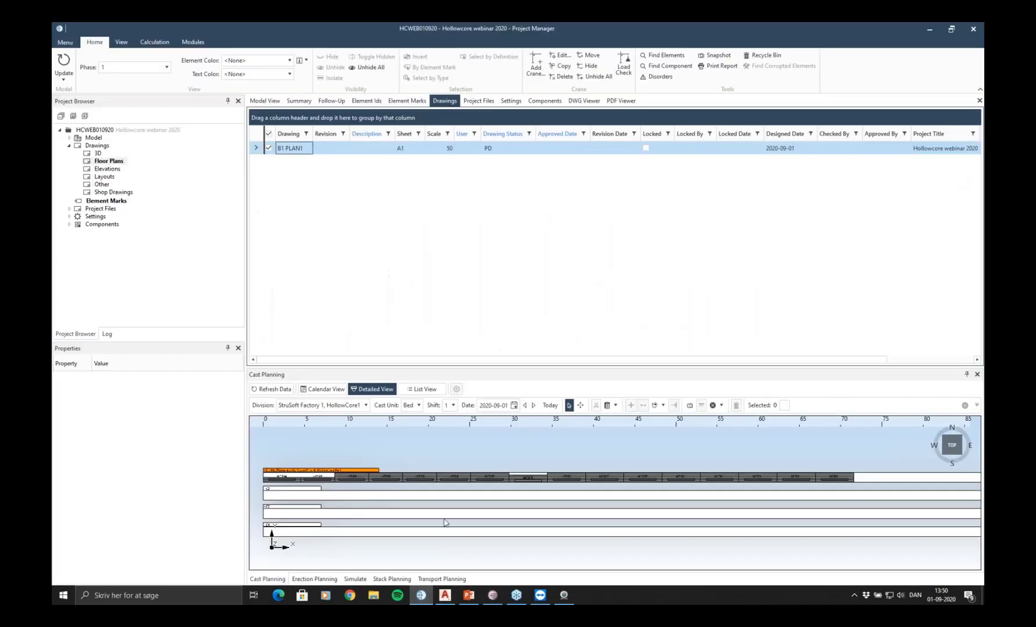
left_click(265, 102)
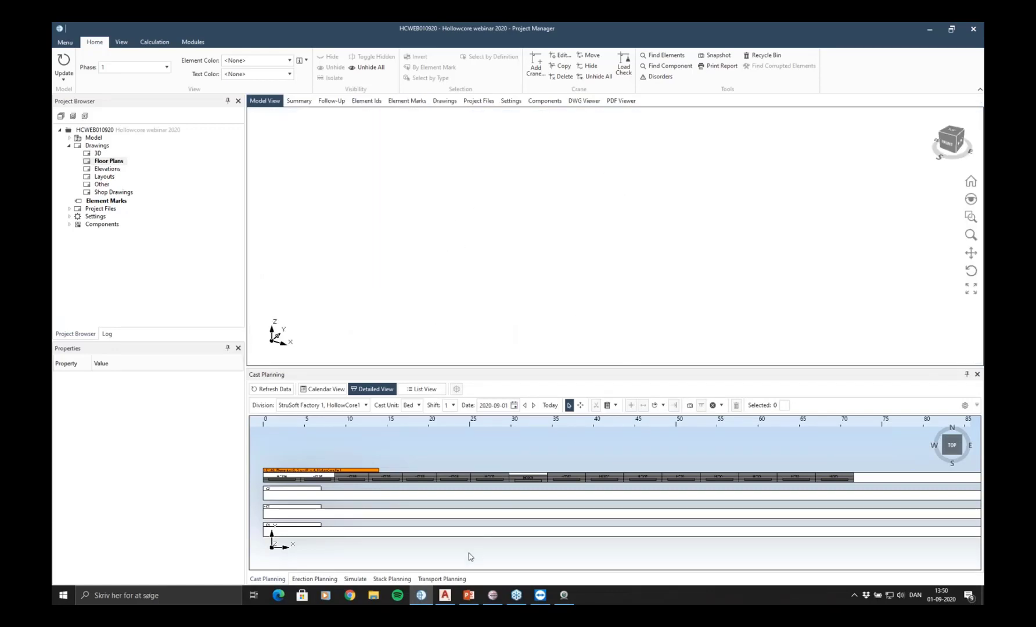
left_click(445, 595)
Save all the hollow core slabs of the floor plan by selection, numbering the new element marks from HC1001
scroll(486, 271, "up", 5)
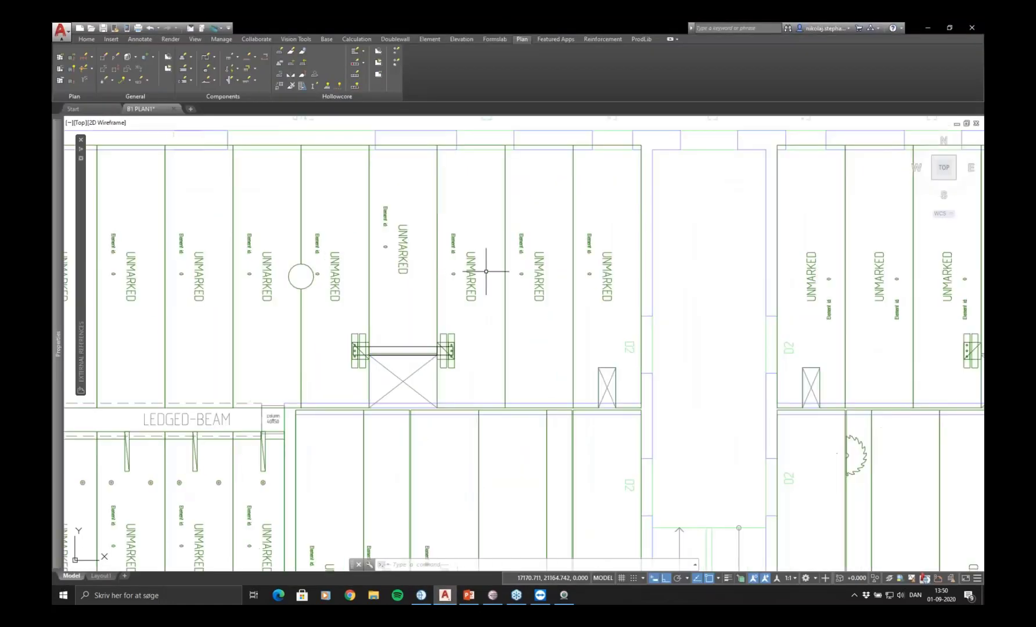
scroll(548, 283, "down", 2)
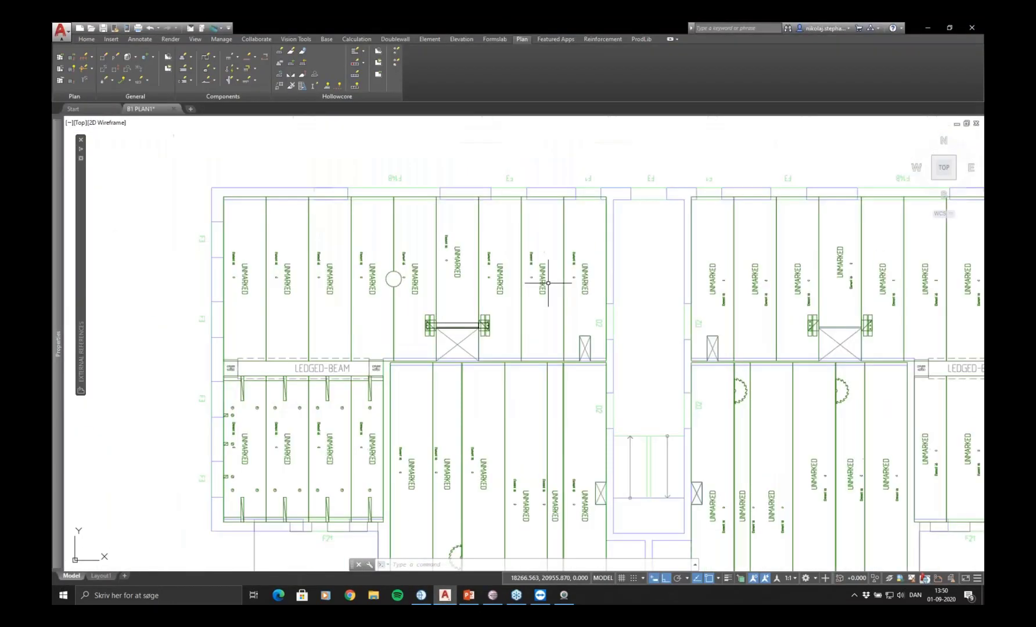
scroll(548, 283, "down", 3)
left_click(302, 51)
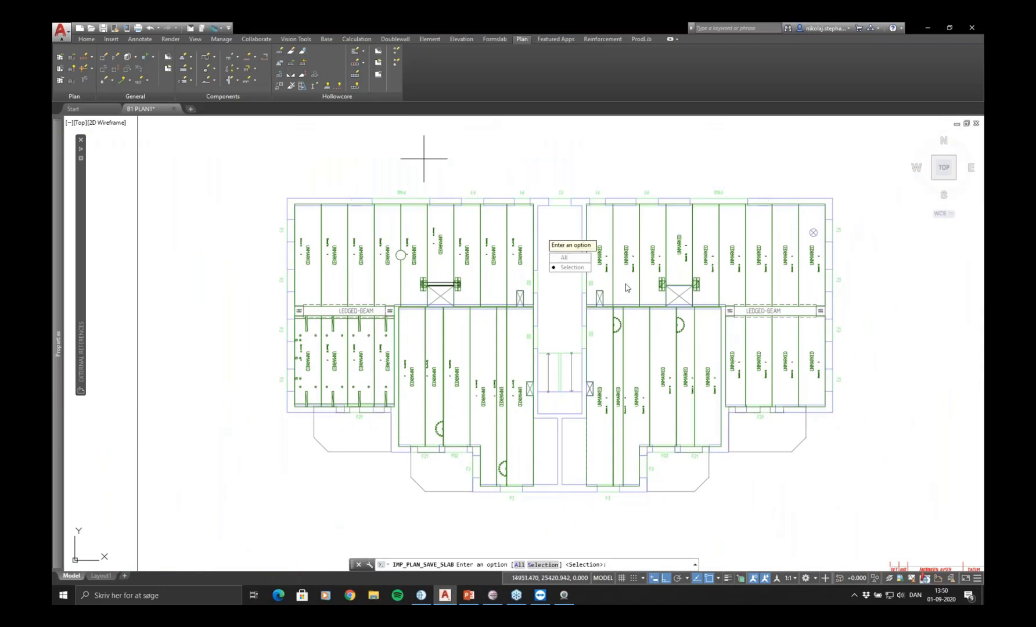
type("s")
key("Return")
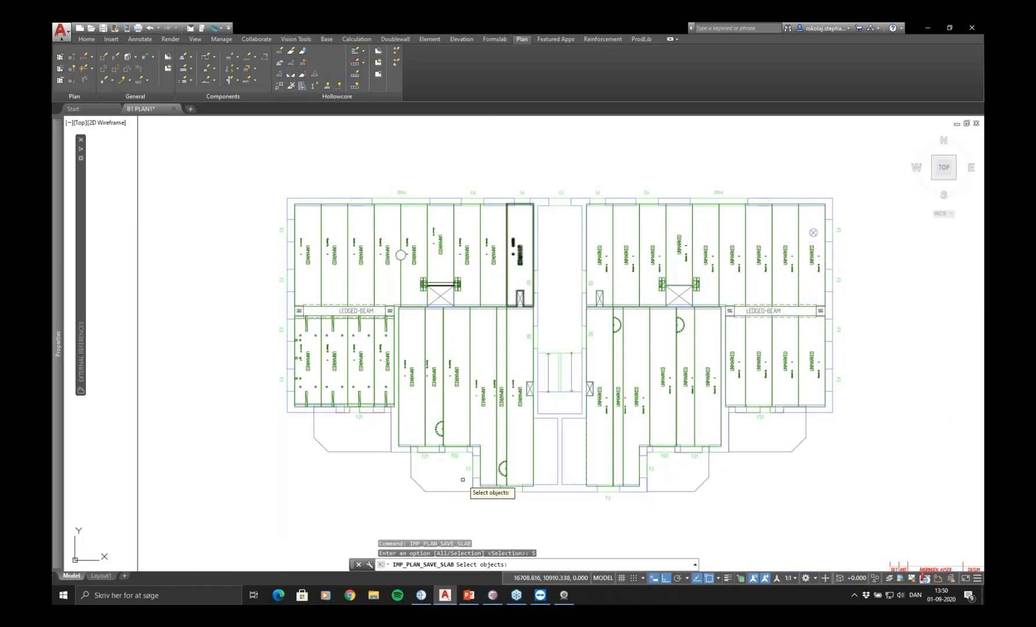
left_click(872, 224)
left_click(311, 401)
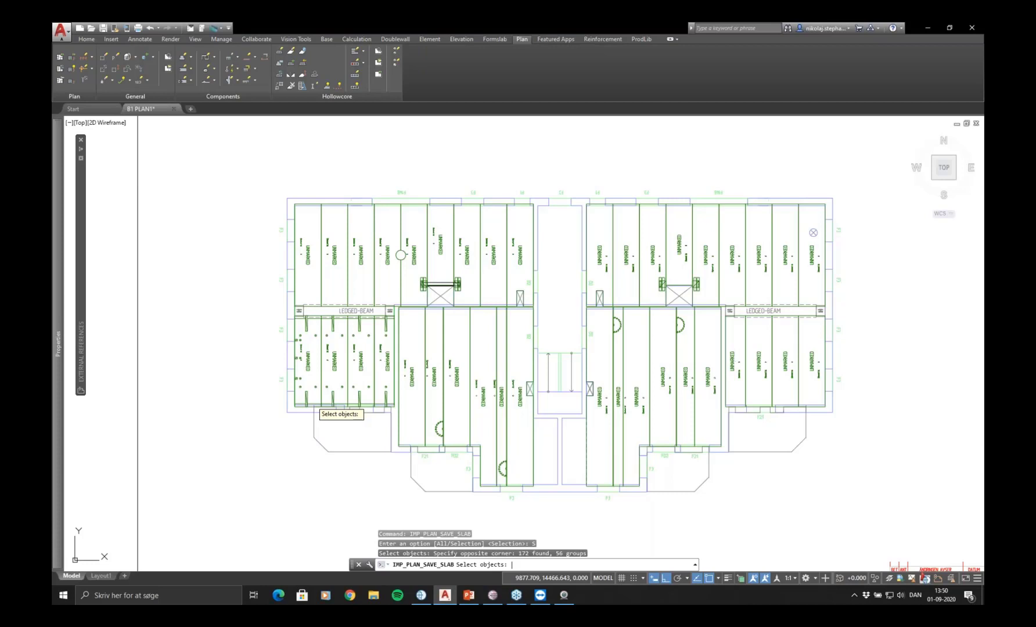
key("Return")
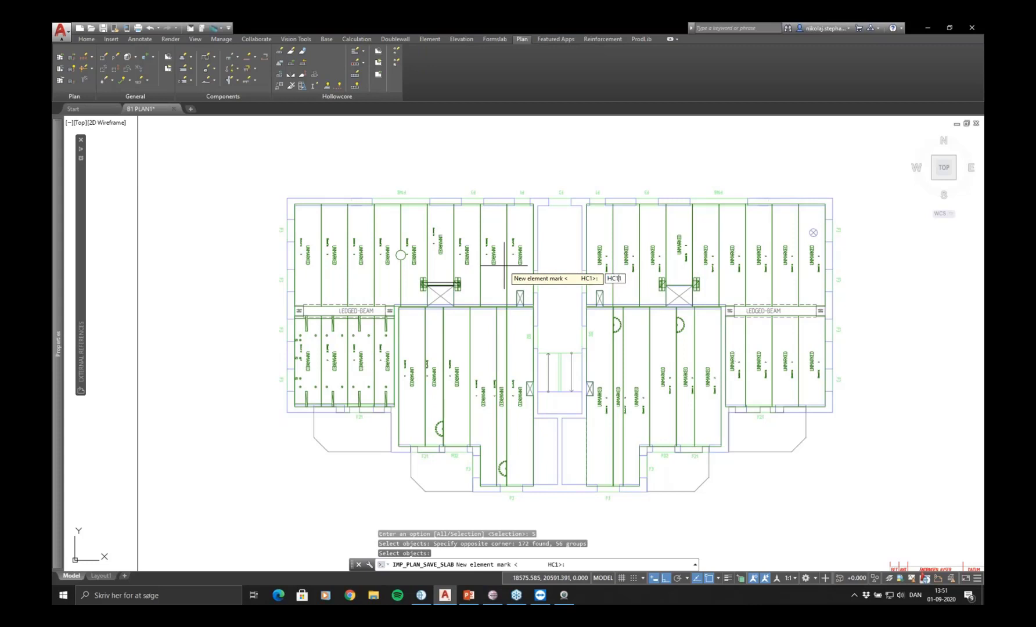
type("001")
key("Return")
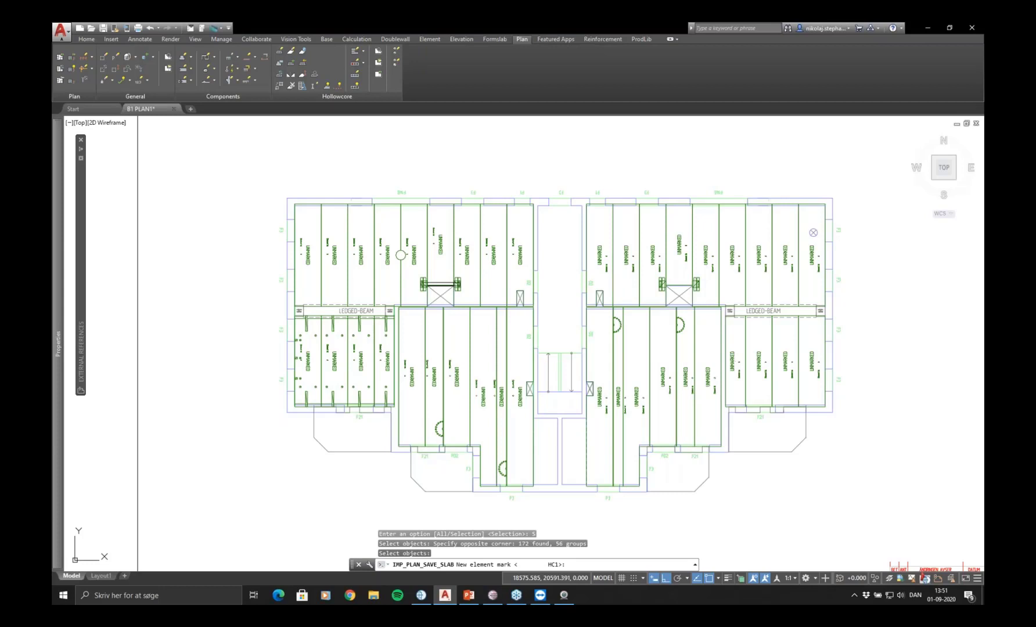
key("Return")
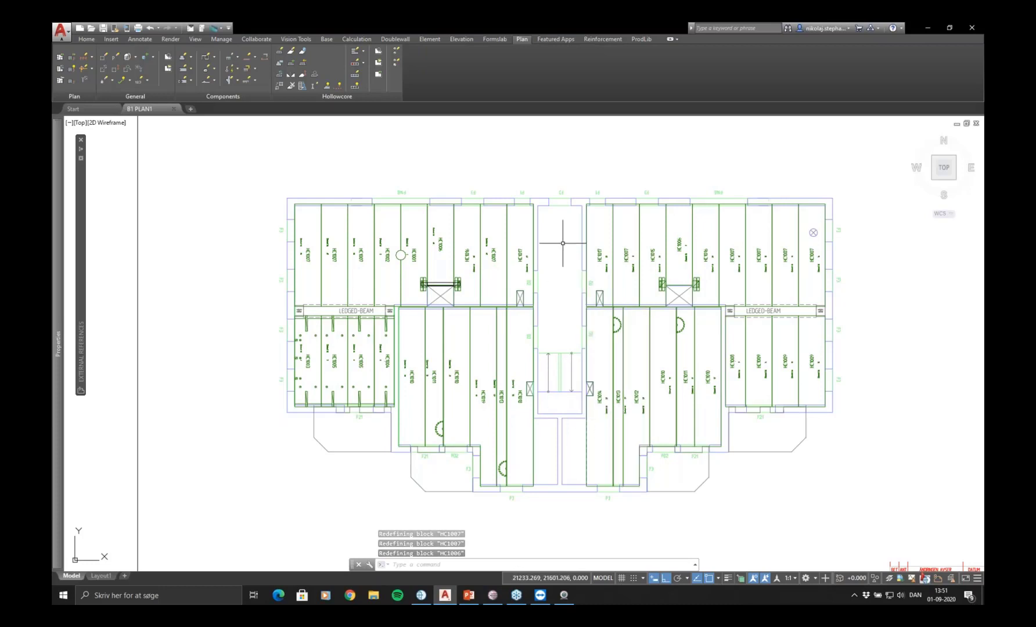
Compare the element marks assigned to the slabs on the two sides of the stairwell and around the western ledged beam
scroll(556, 224, "up", 4)
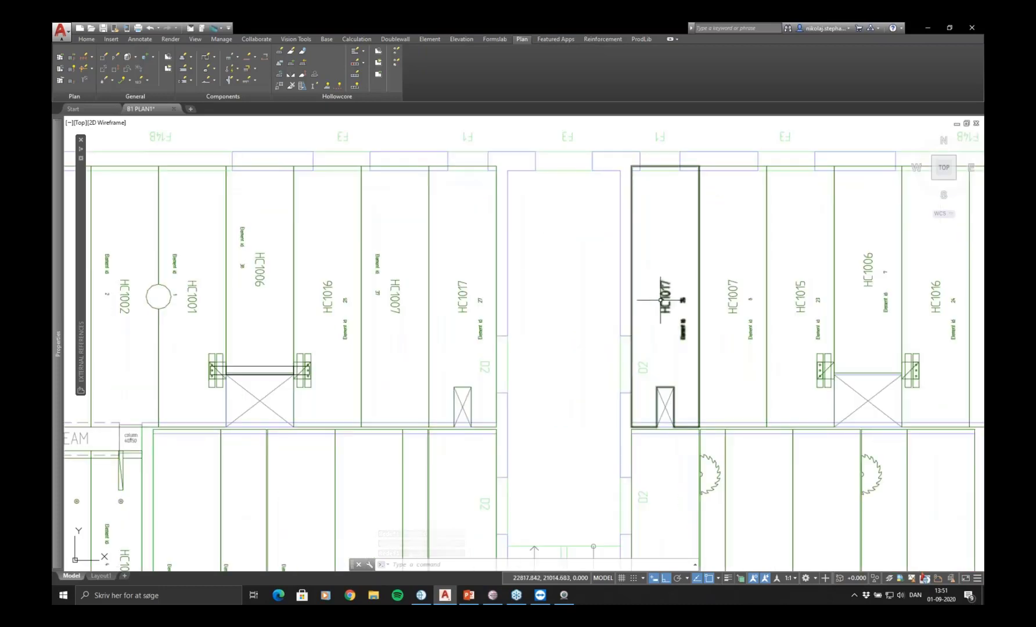
mouse_move(460, 304)
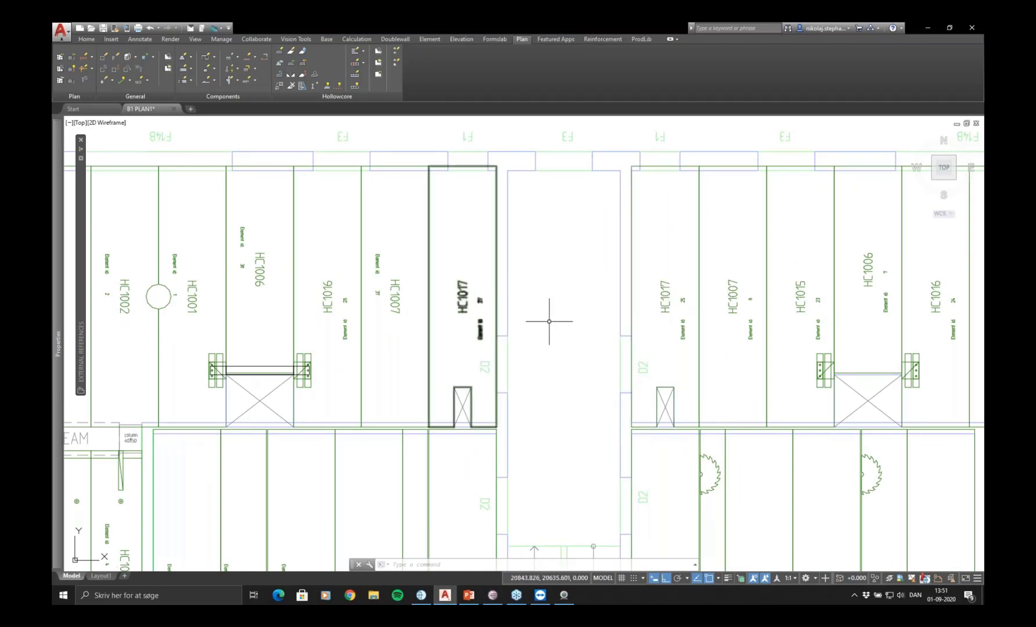
scroll(549, 321, "down", 4)
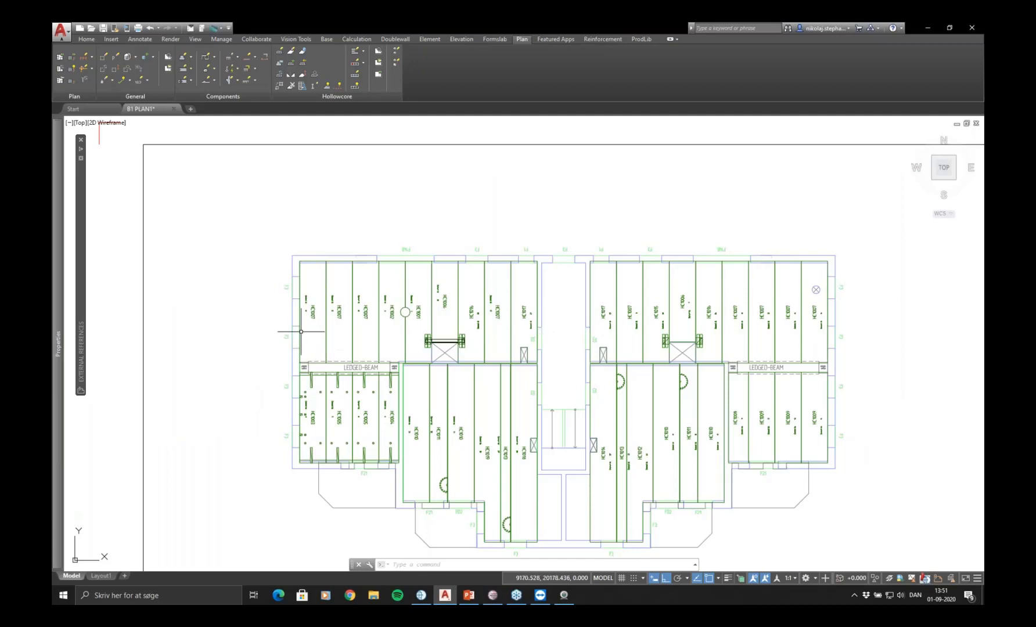
scroll(301, 332, "up", 2)
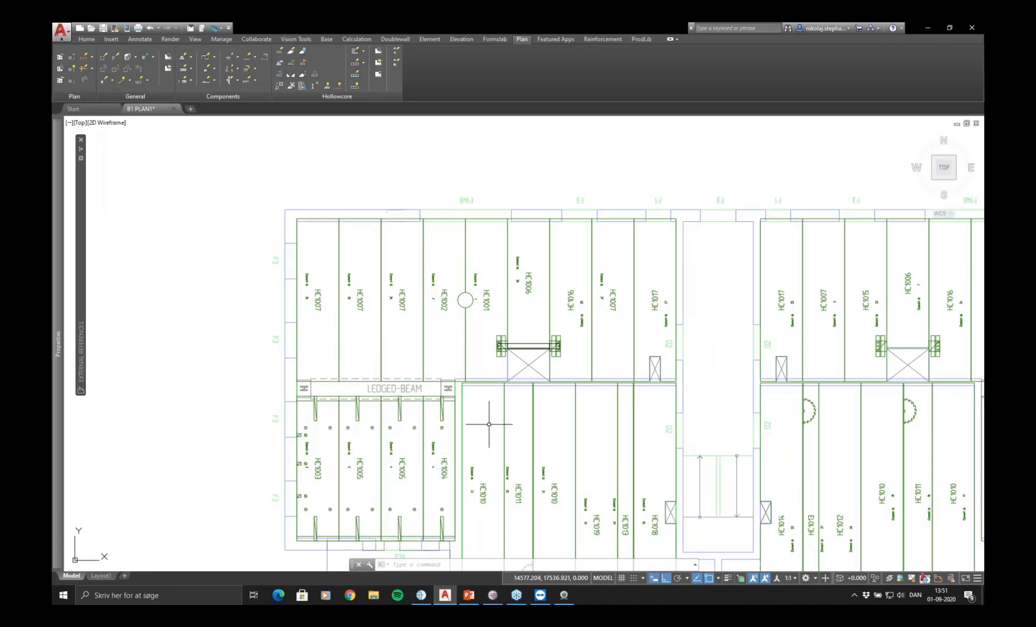
scroll(487, 418, "down", 3)
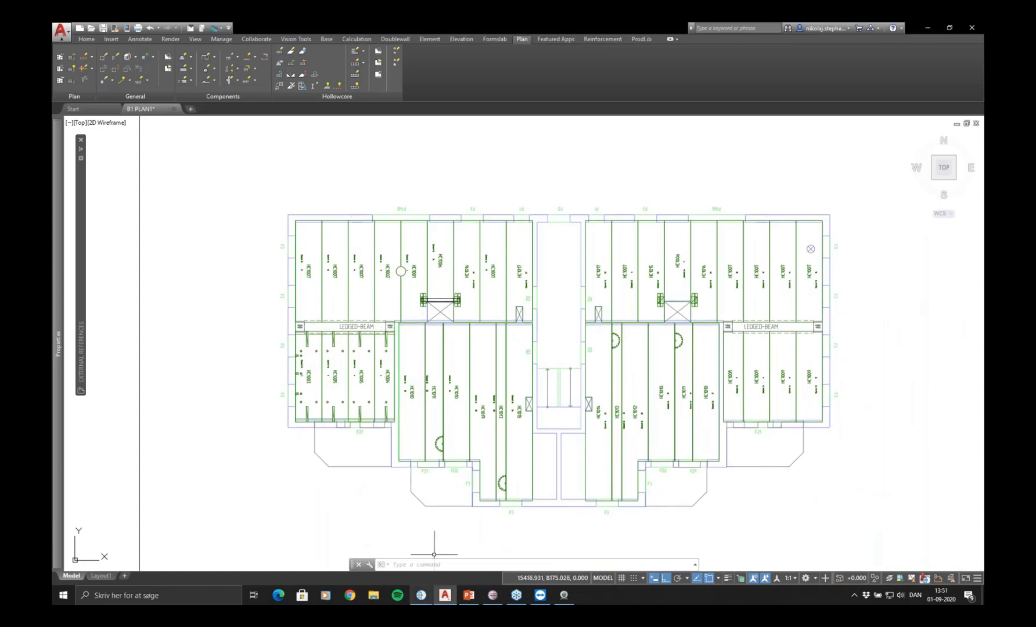
Update the model in Project Manager and view all the slabs in its 3D Model View, finishing back in AutoCAD
left_click(421, 595)
left_click(62, 61)
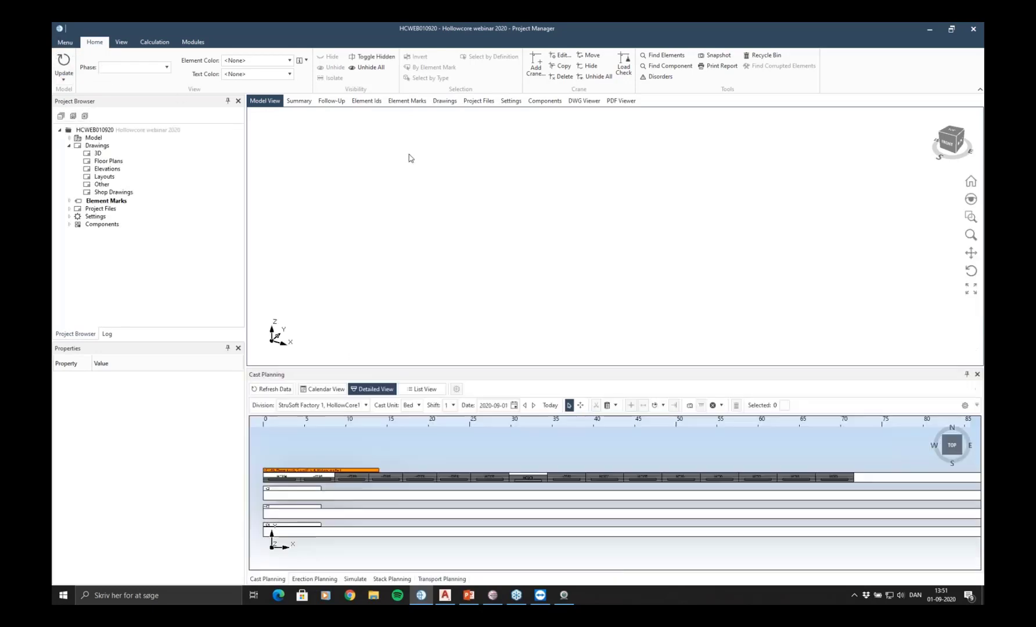
left_click(972, 294)
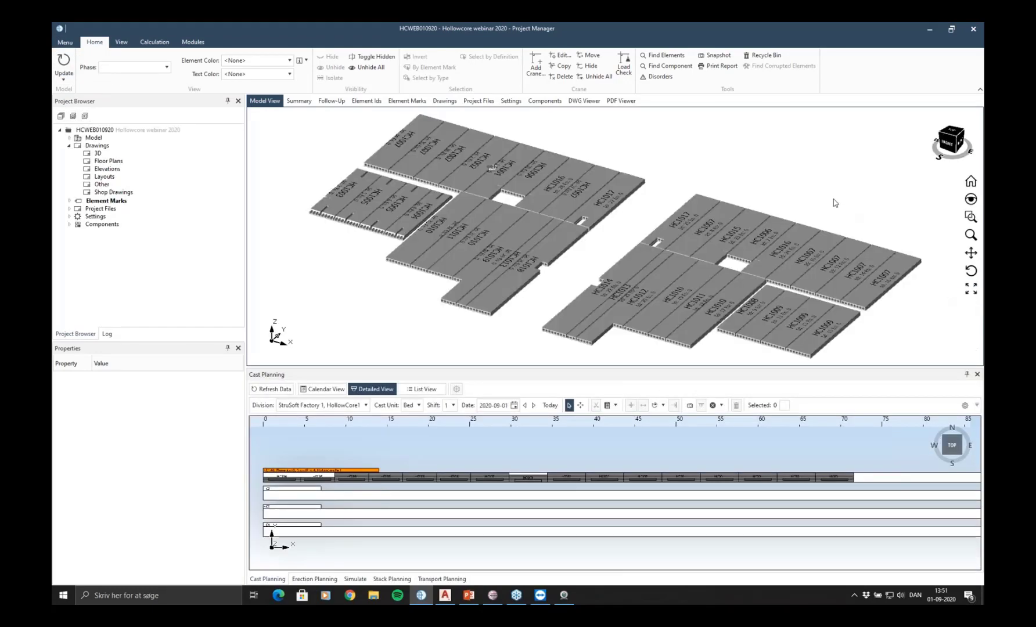
middle_click_drag(835, 200, 823, 194)
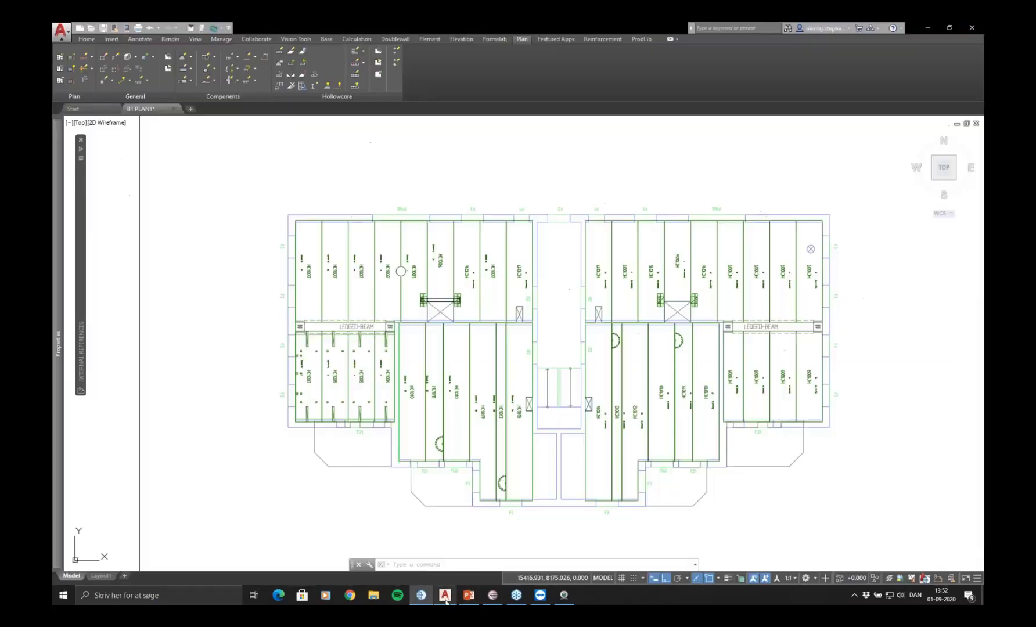
left_click(445, 595)
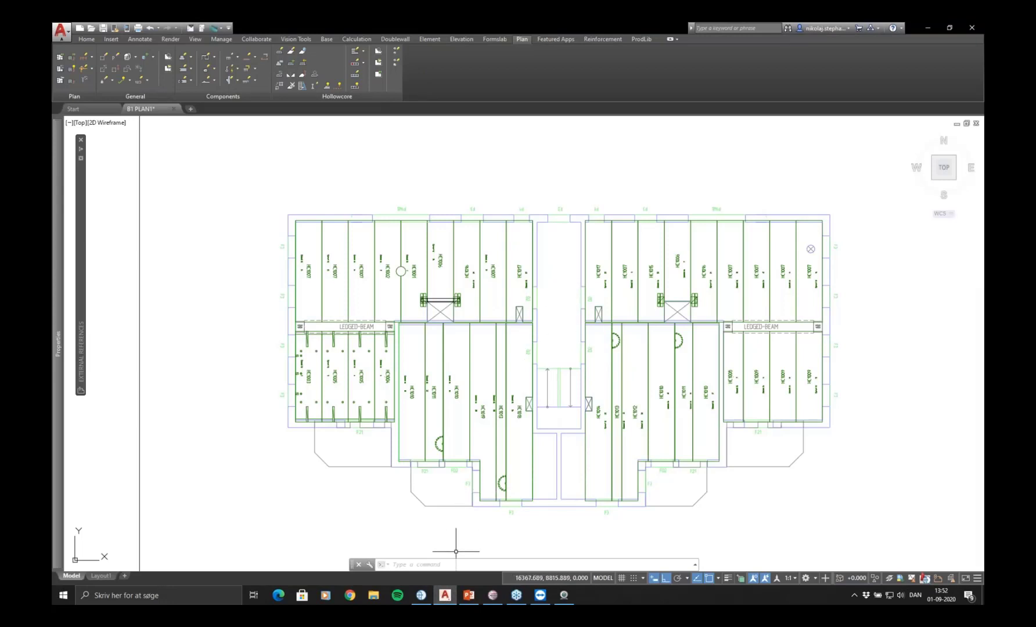
Inspect the openings, recesses and slotted slab ends of the hollow core slabs in Project Manager's 3D model, then return to AutoCAD
left_click(421, 595)
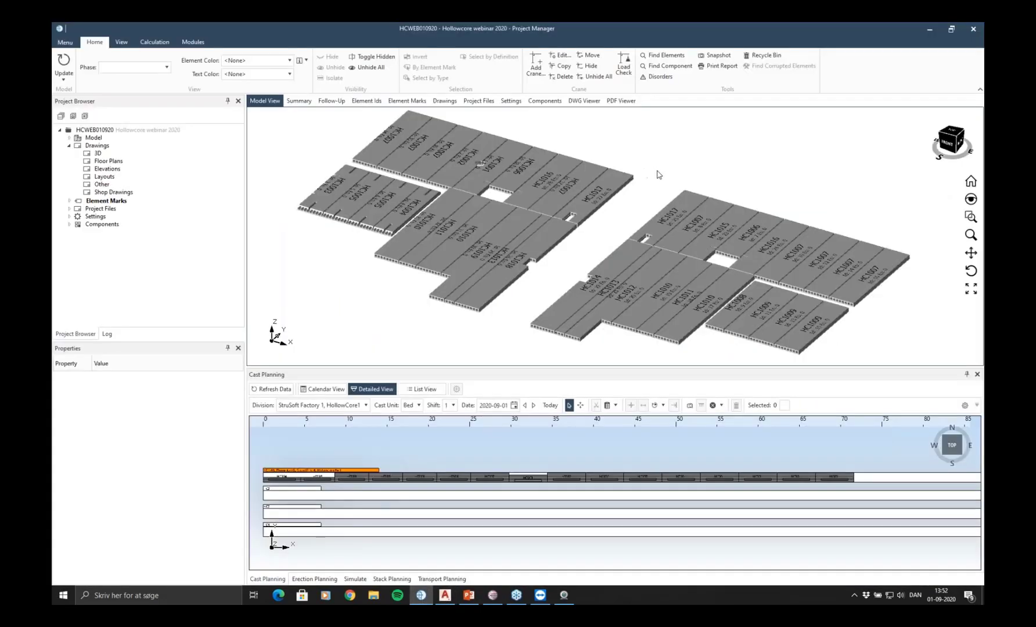
middle_click_drag(658, 174, 656, 177)
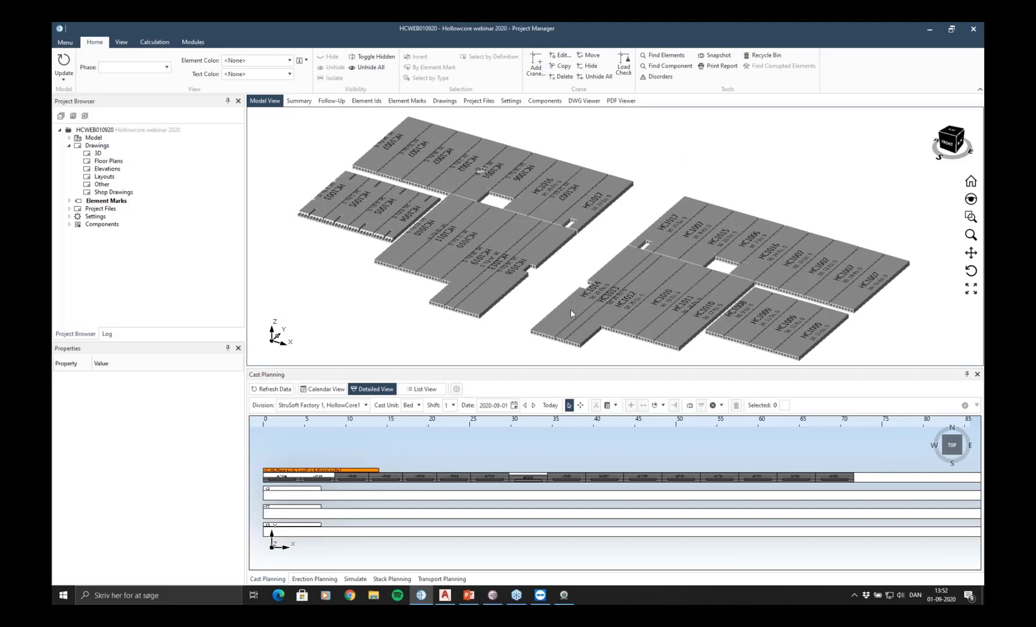
scroll(343, 247, "up", 8)
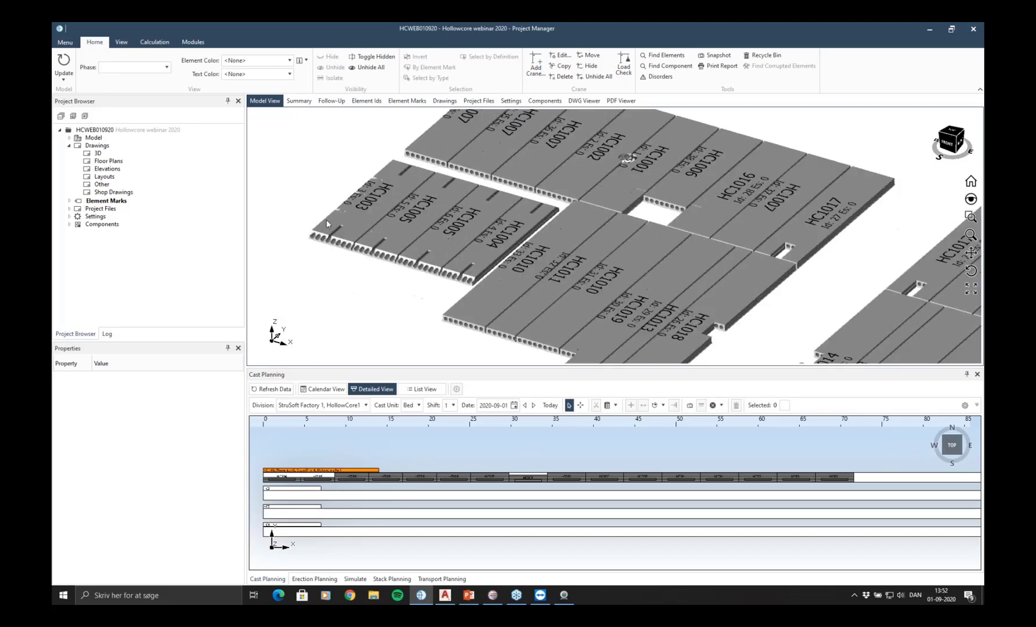
scroll(431, 221, "down", 6)
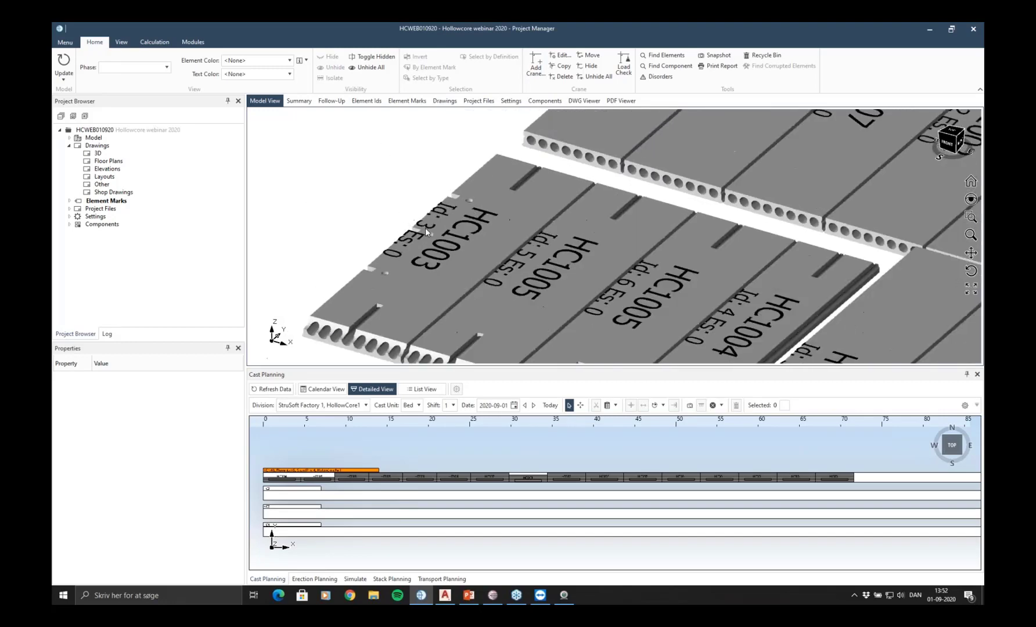
scroll(620, 251, "up", 8)
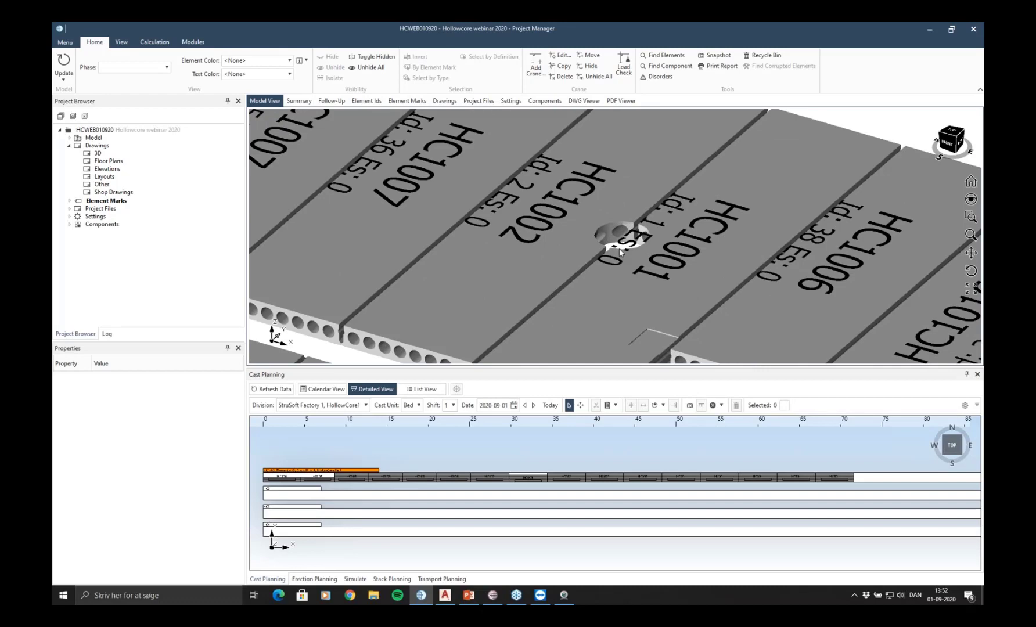
scroll(620, 252, "down", 5)
scroll(325, 243, "up", 8)
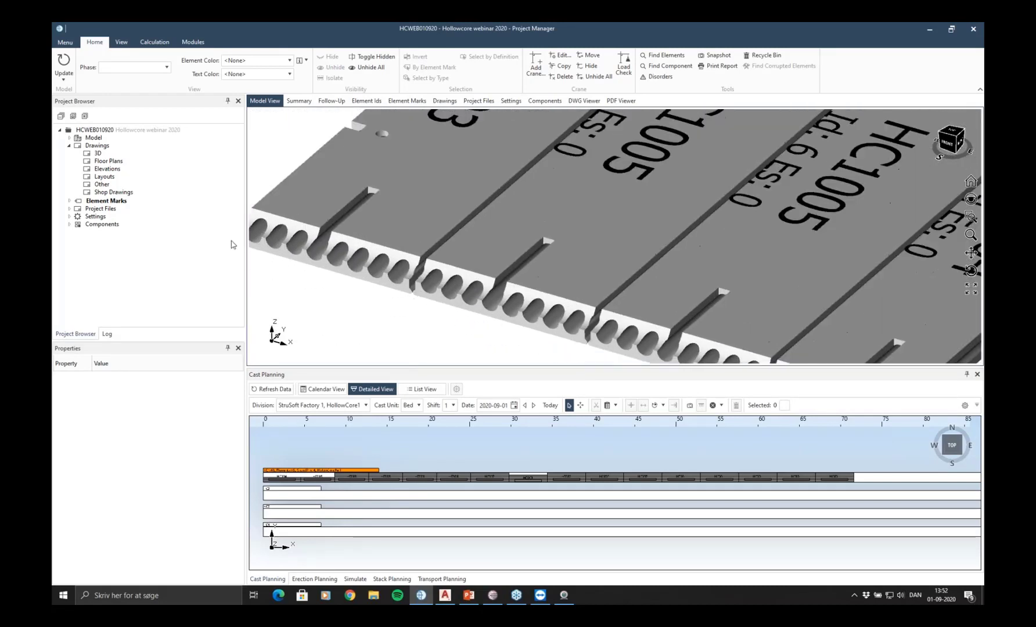
scroll(472, 249, "down", 10)
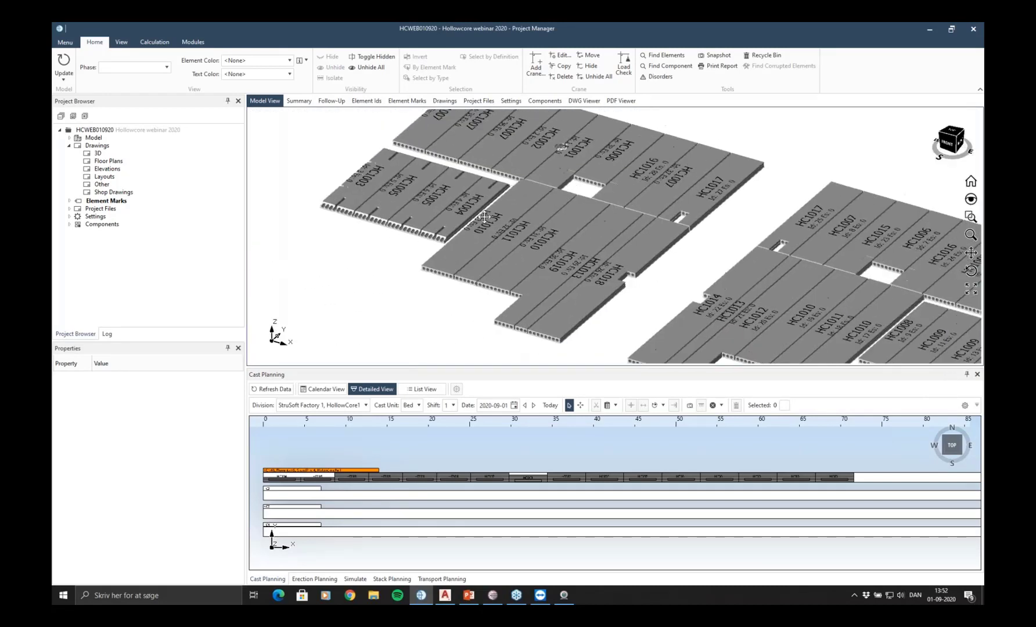
middle_click_drag(732, 256, 718, 238)
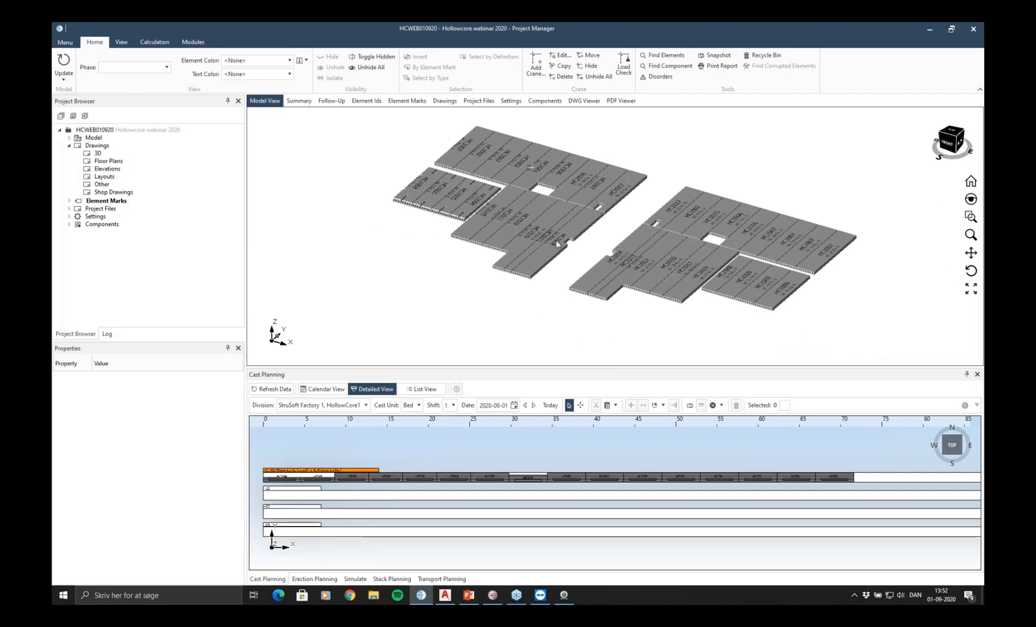
left_click(454, 598)
left_click(597, 163)
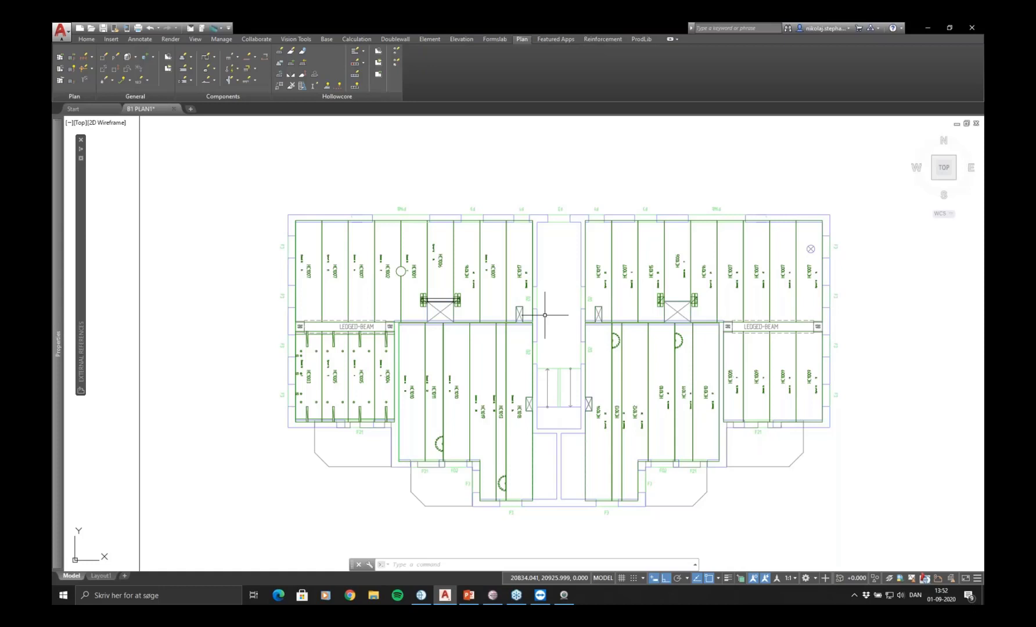
Create shop drawings for slabs HC1001, HC1003, HC1005 and HC1007 using the HC_LAYOUT template
left_click(381, 75)
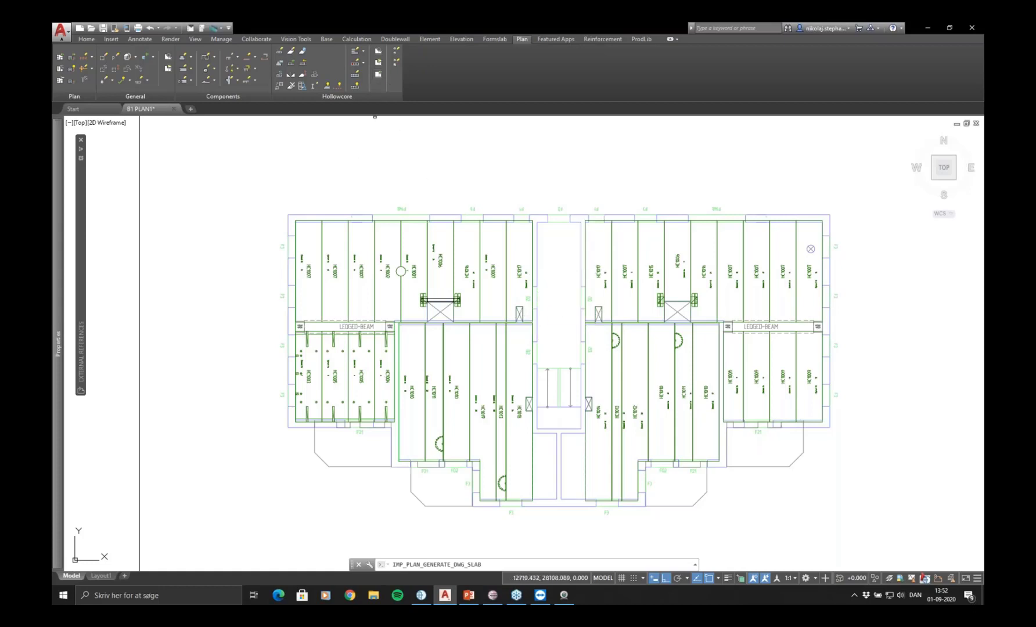
left_click(415, 284)
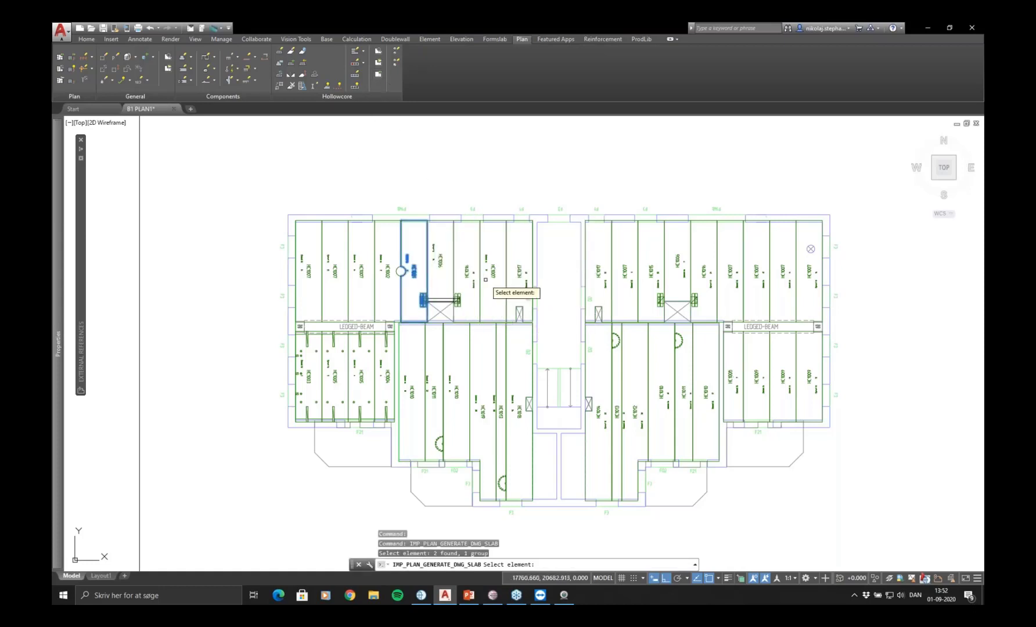
left_click(337, 378)
left_click(309, 370)
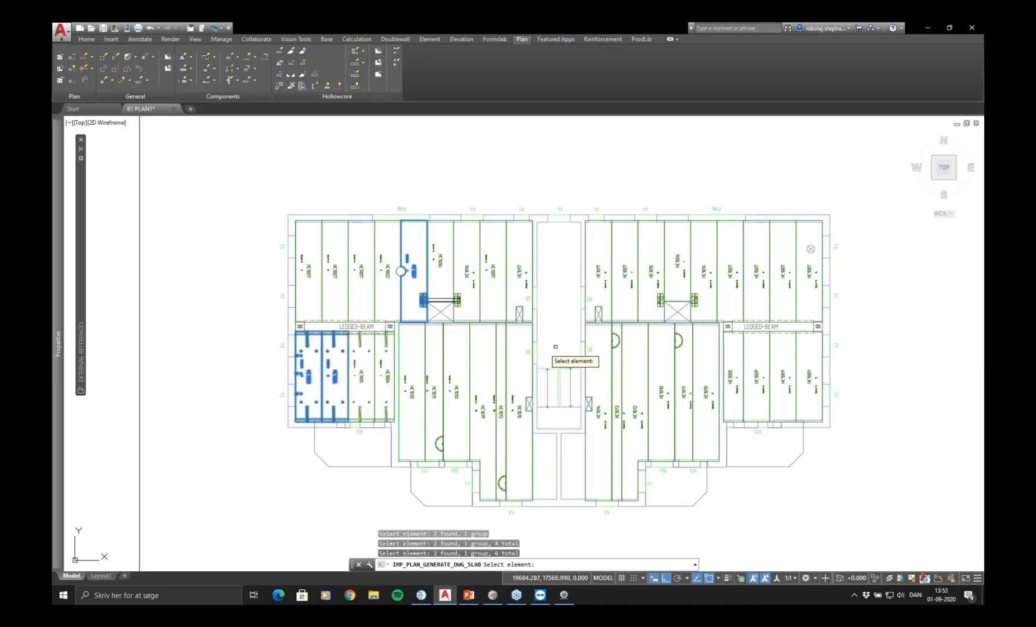
left_click(627, 282)
scroll(619, 298, "up", 2)
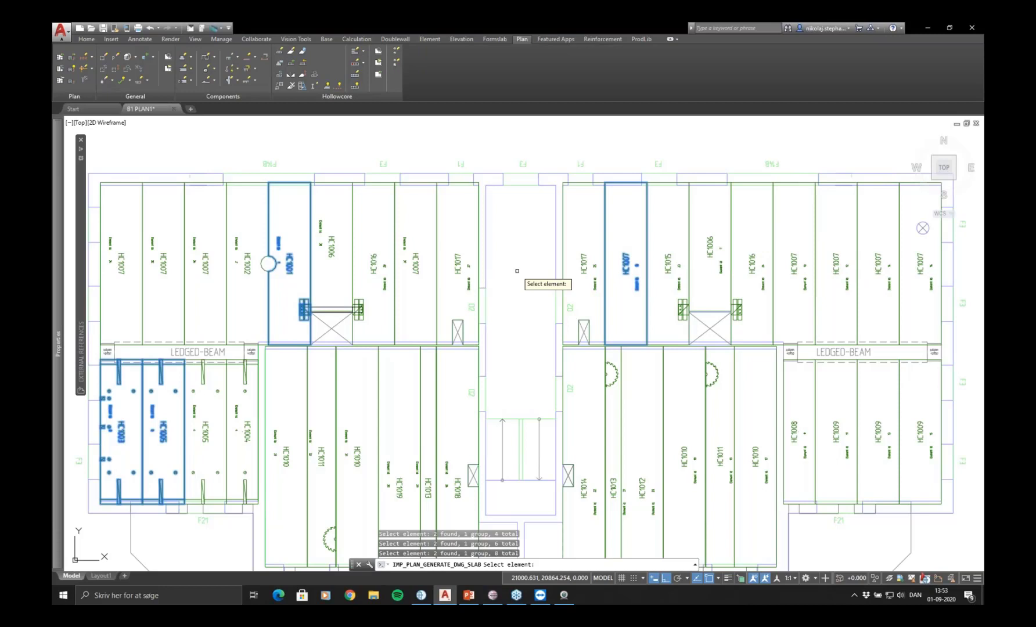
key("Return")
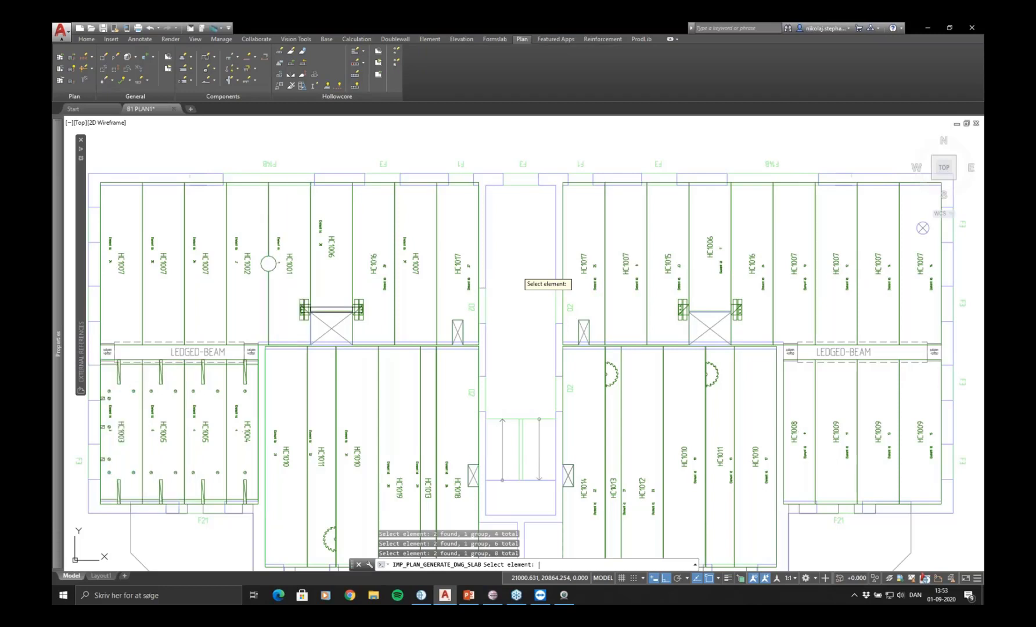
key("Return")
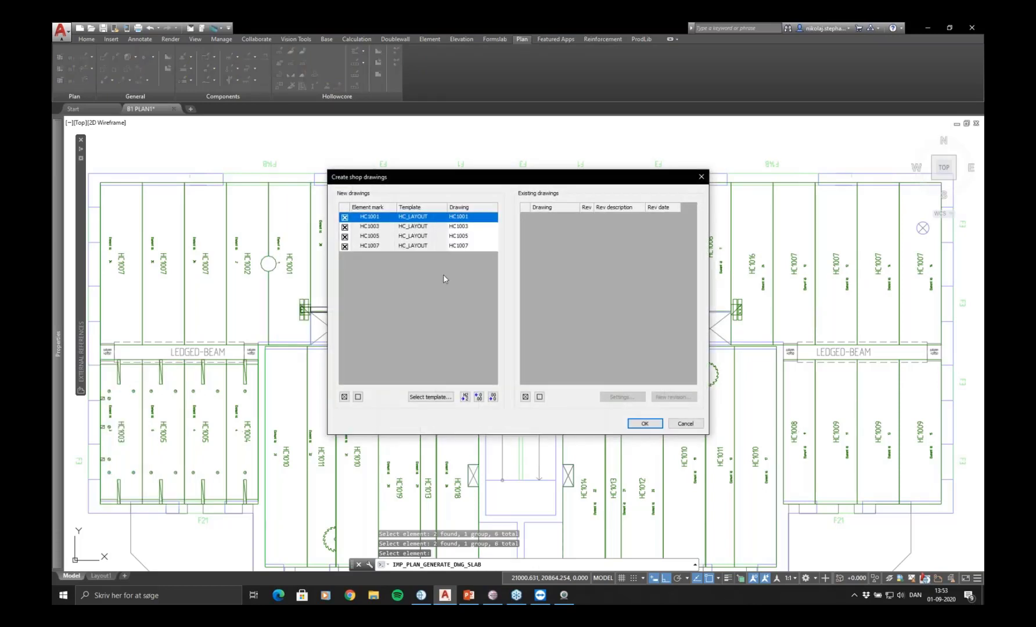
left_click(643, 423)
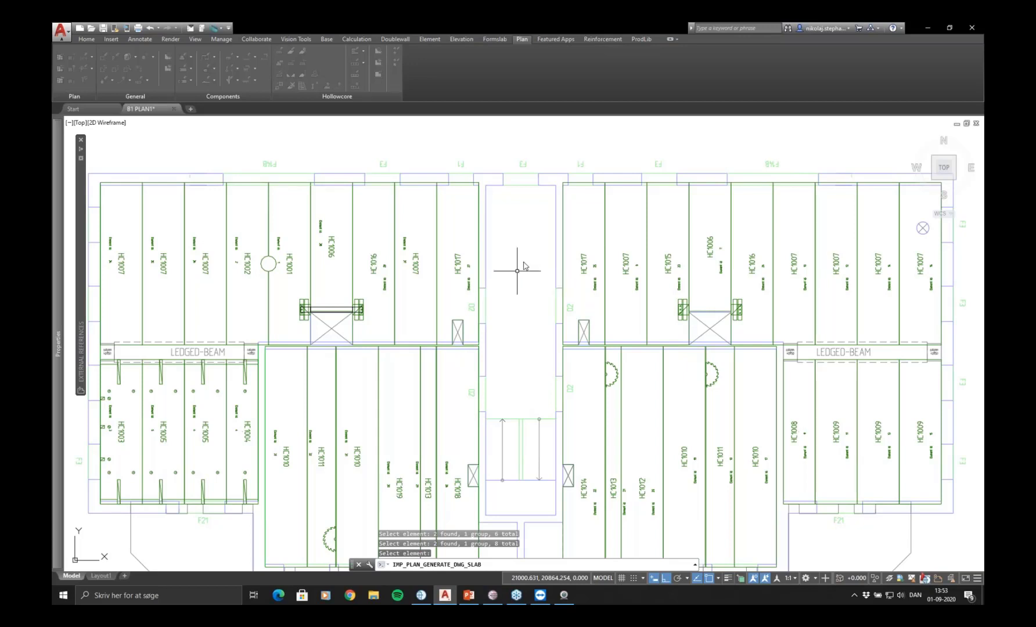
key("Return")
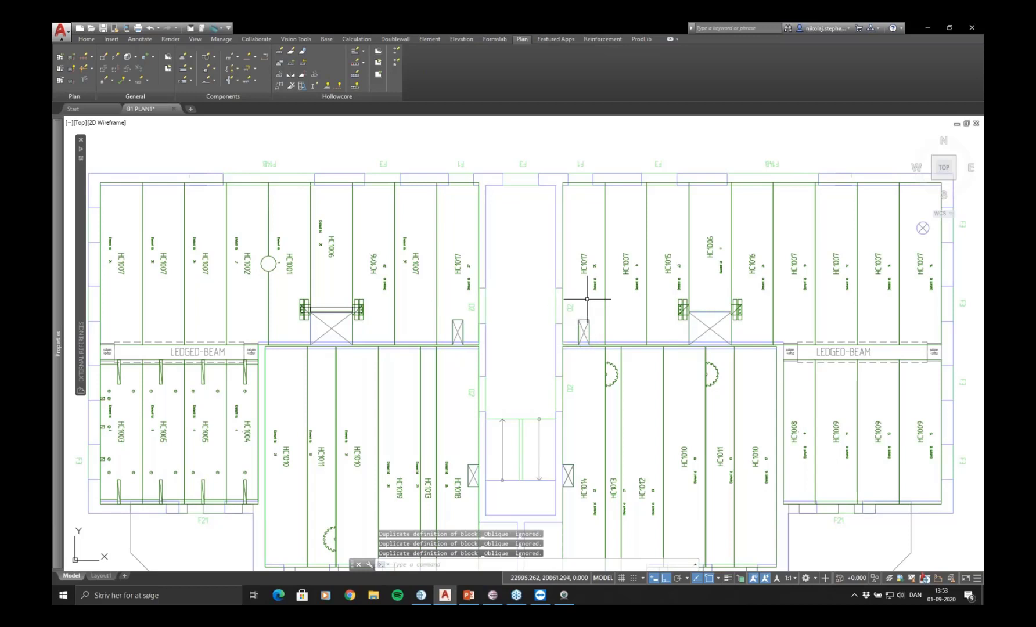
Open the shop drawing of an HC1007 slab from the floor plan and bring its model-space views into sight
left_click(379, 62)
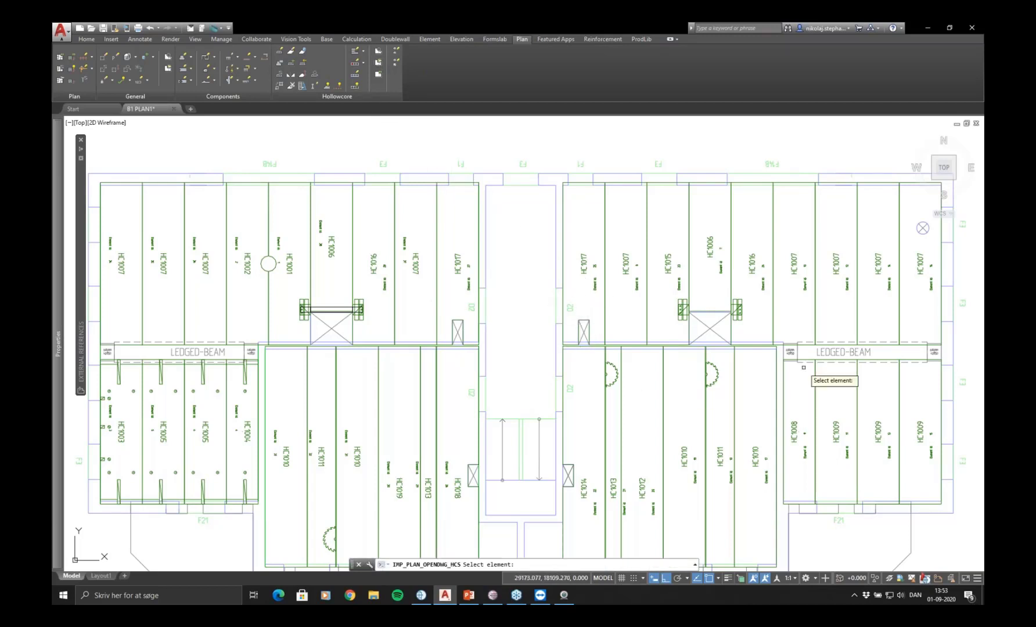
left_click(790, 257)
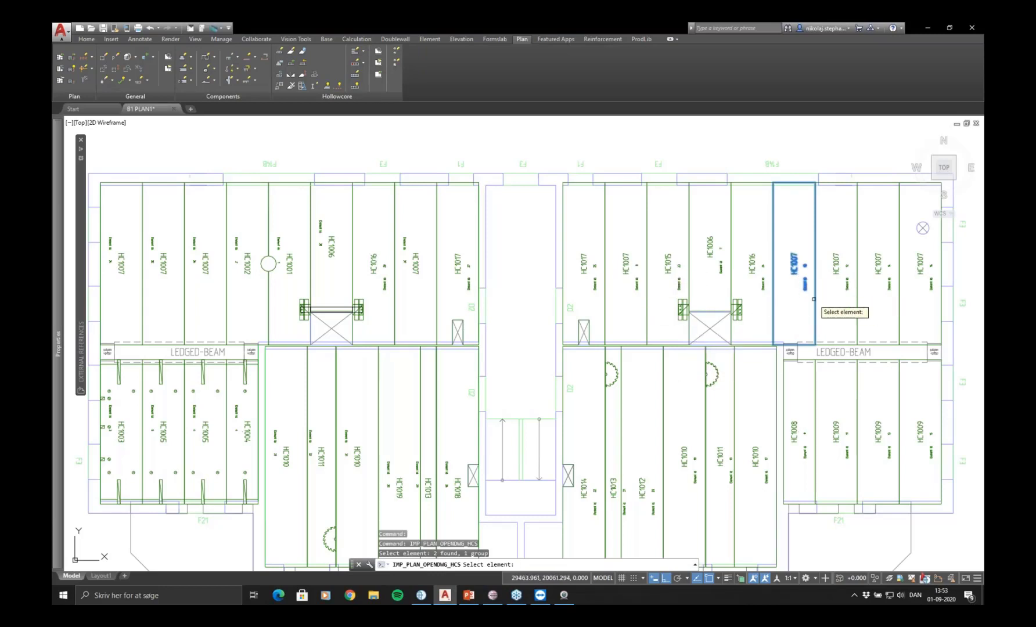
key("Return")
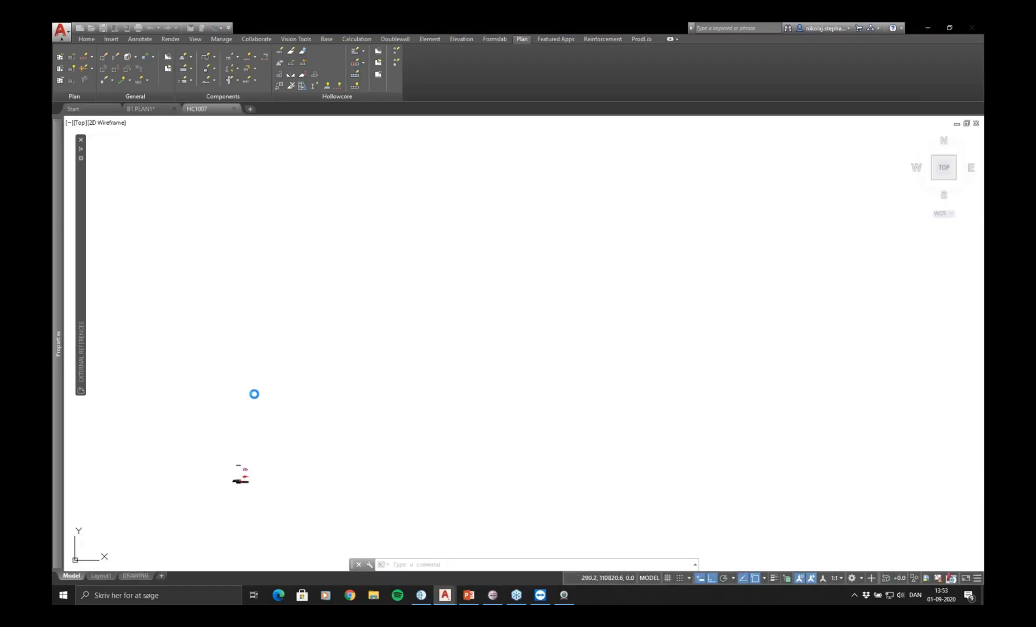
scroll(237, 470, "up", 2)
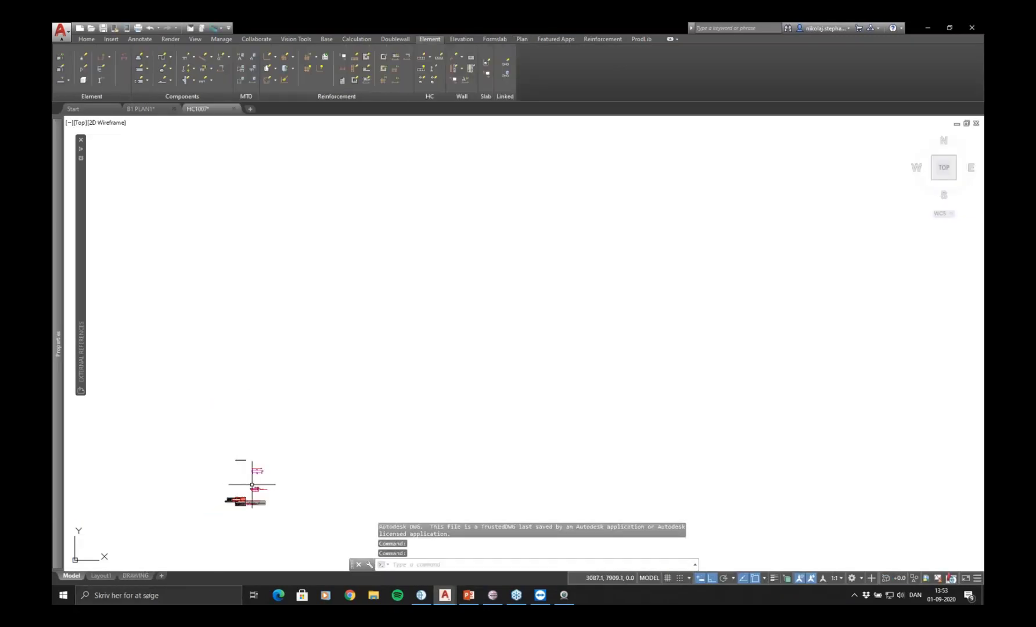
scroll(401, 402, "up", 3)
mouse_move(259, 483)
middle_mouse_down()
mouse_move(392, 404)
mouse_move(449, 410)
mouse_move(521, 396)
middle_mouse_up()
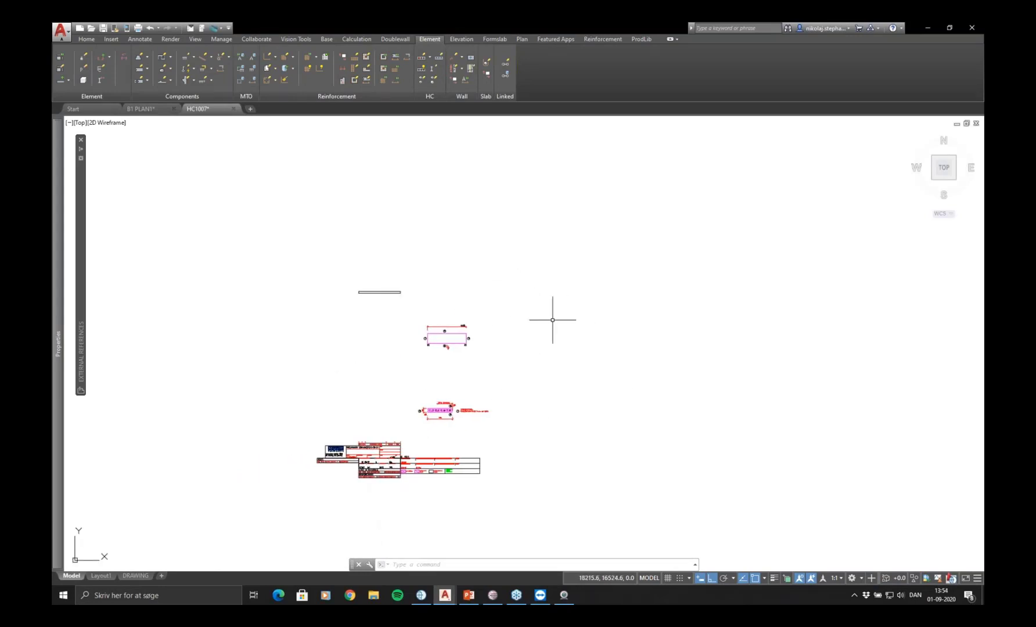
Display the DRAWING layout of HC1007 and examine the slab's section detail and strand pattern
left_click(136, 576)
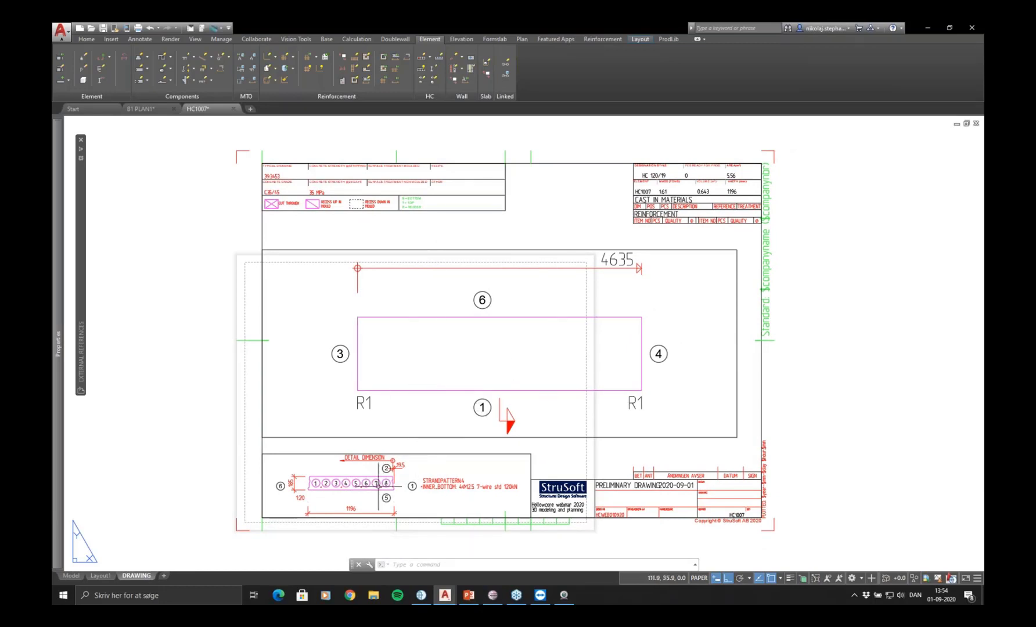
scroll(378, 485, "up", 2)
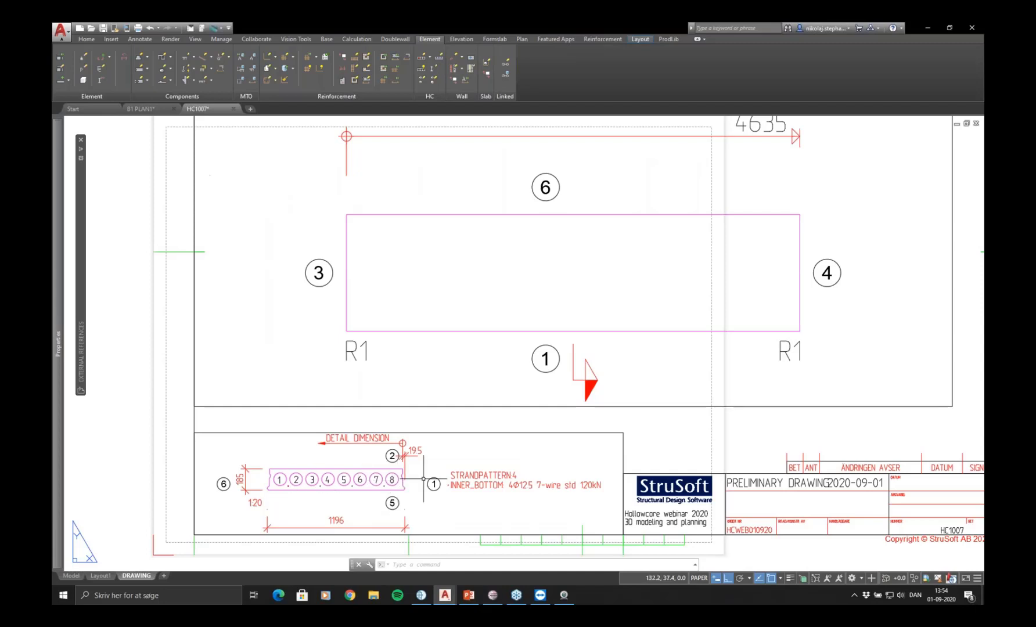
scroll(418, 424, "down", 2)
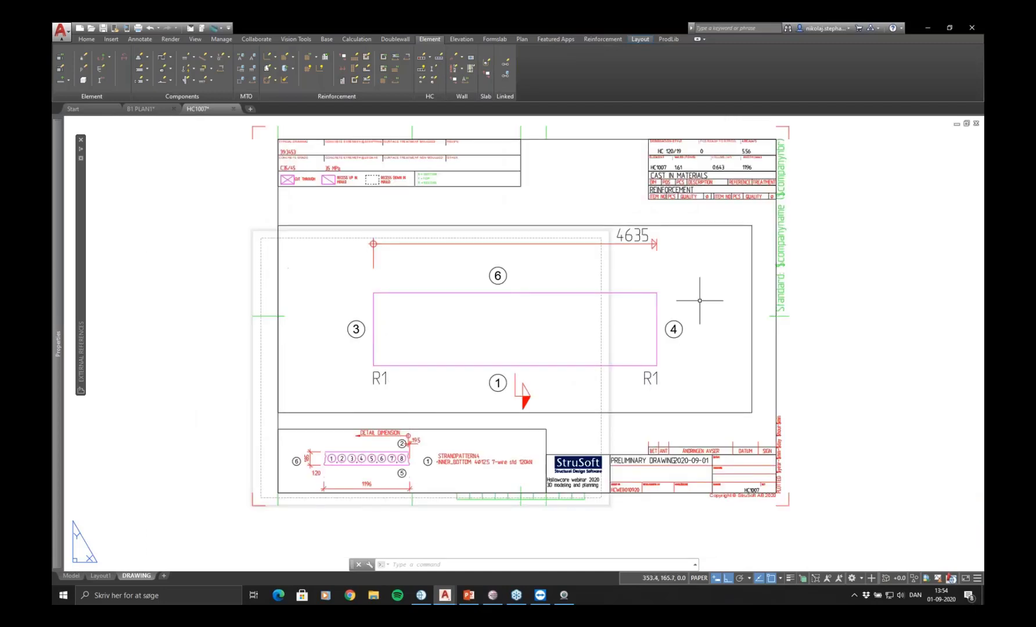
Return to the B1 PLAN1 floor plan and open the shop drawings of slabs HC1001 and HC1003
left_click(141, 108)
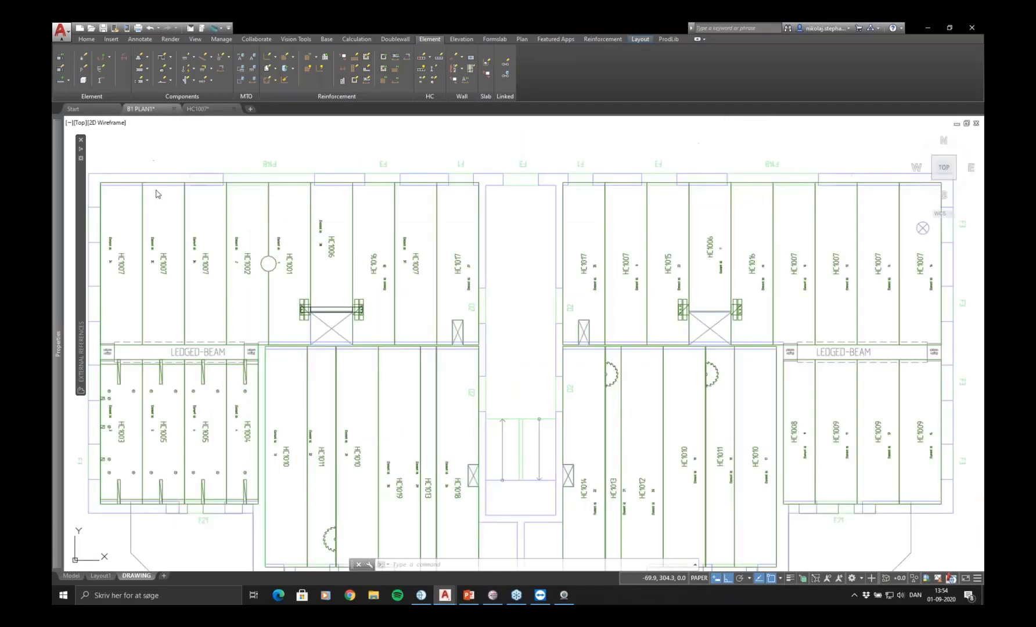
left_click(381, 67)
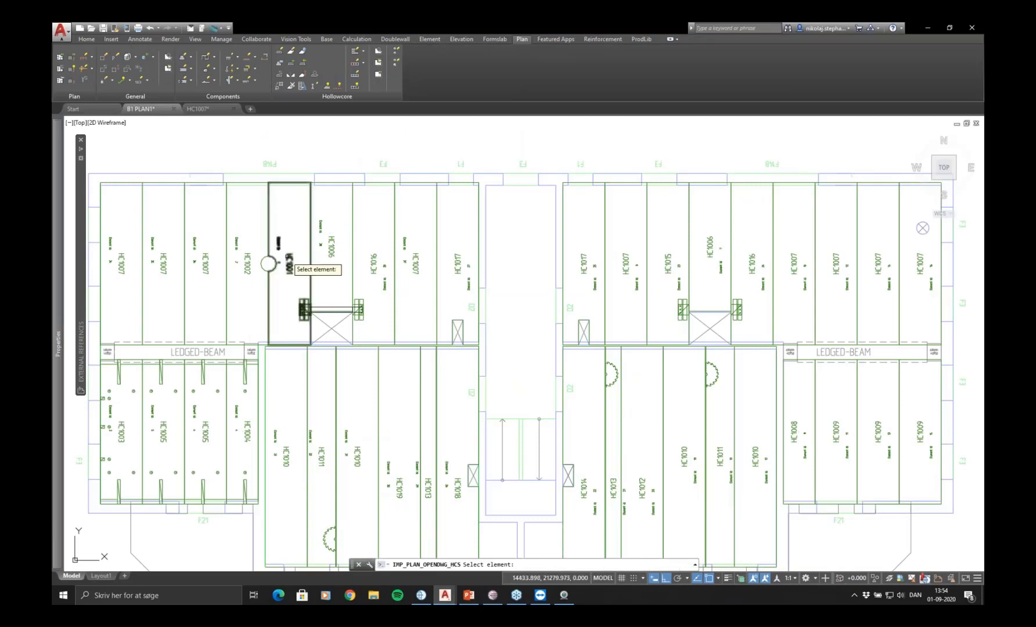
left_click(285, 252)
left_click(115, 434)
left_click(117, 433)
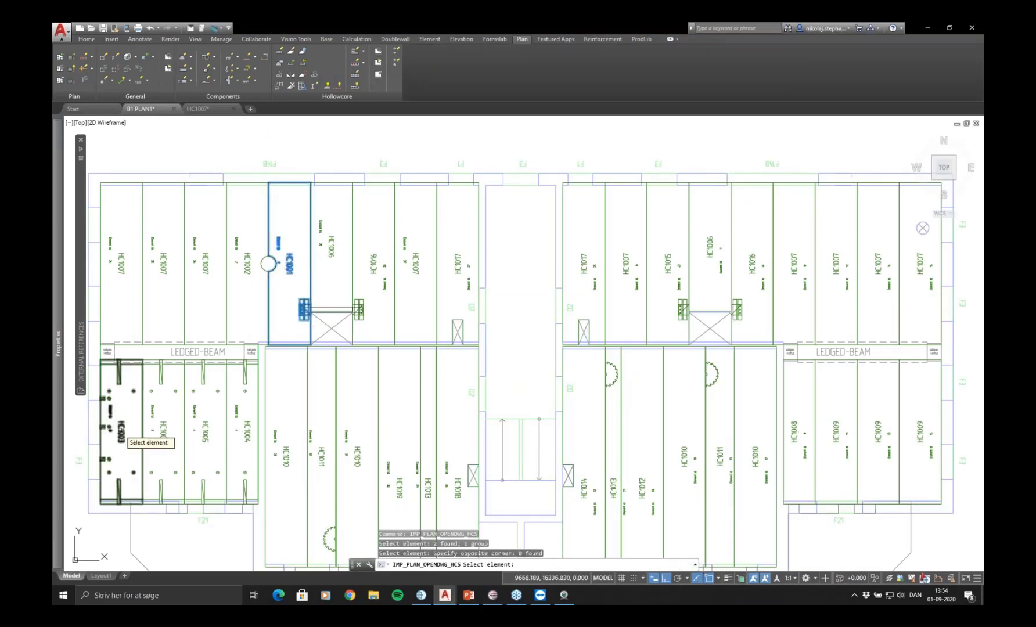
left_click(120, 432)
key("Return")
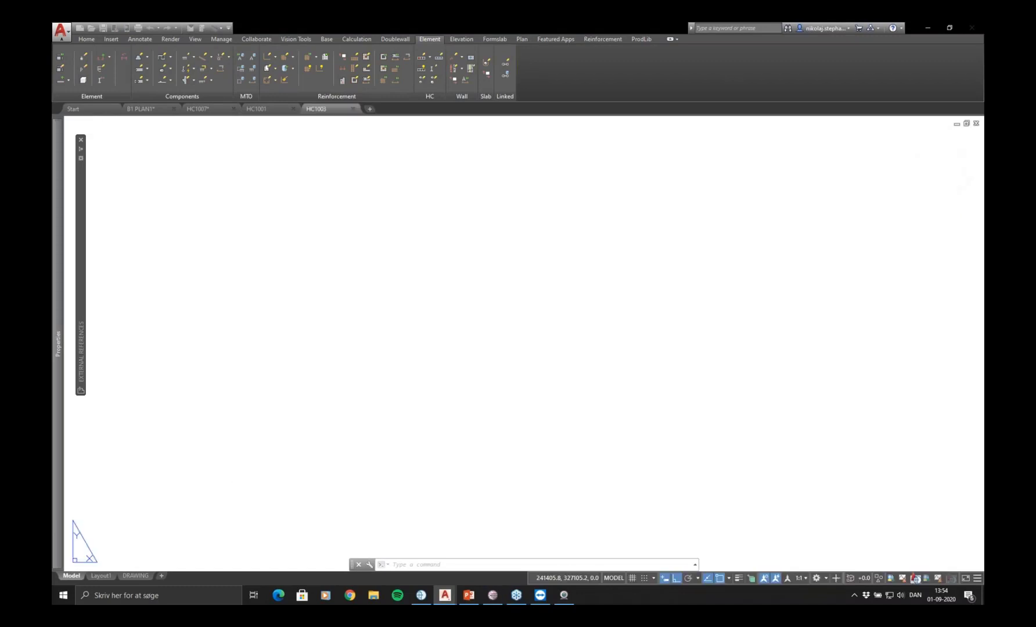
Display the DRAWING layout of HC1001 and examine its void, recess and core filling dimensions and the cast-in materials table
left_click(253, 109)
scroll(291, 436, "up", 5)
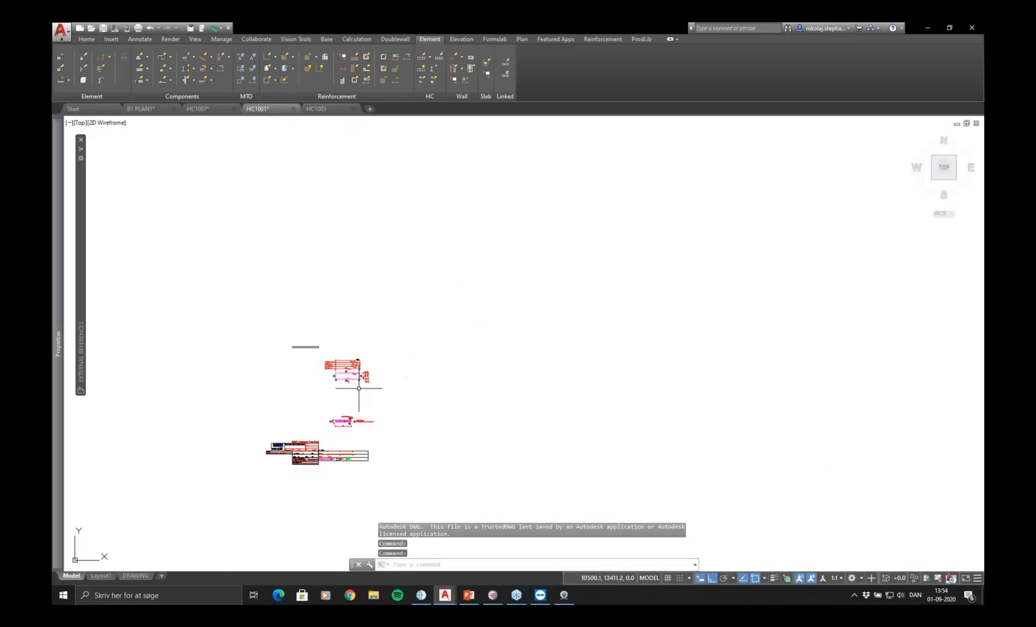
left_click(135, 576)
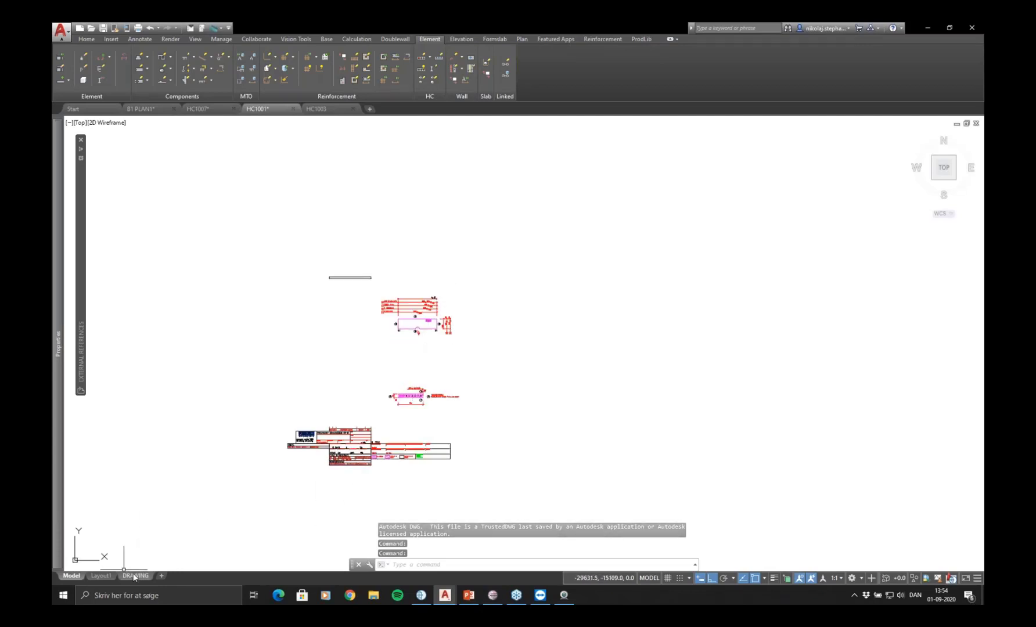
mouse_move(641, 353)
middle_mouse_down()
mouse_move(529, 385)
mouse_move(507, 411)
middle_mouse_up()
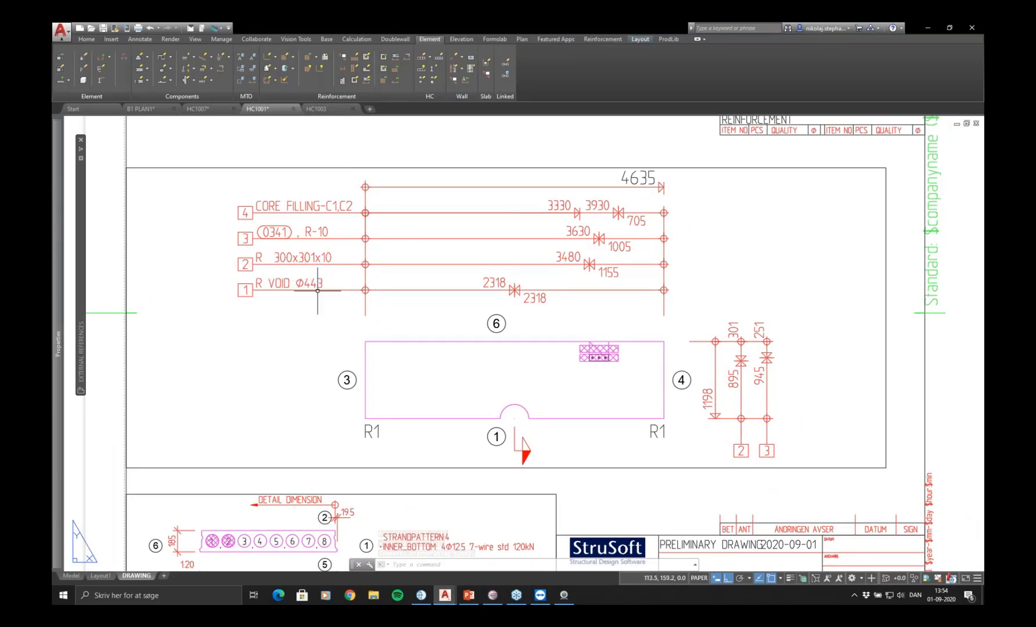
middle_click_drag(334, 322, 316, 339)
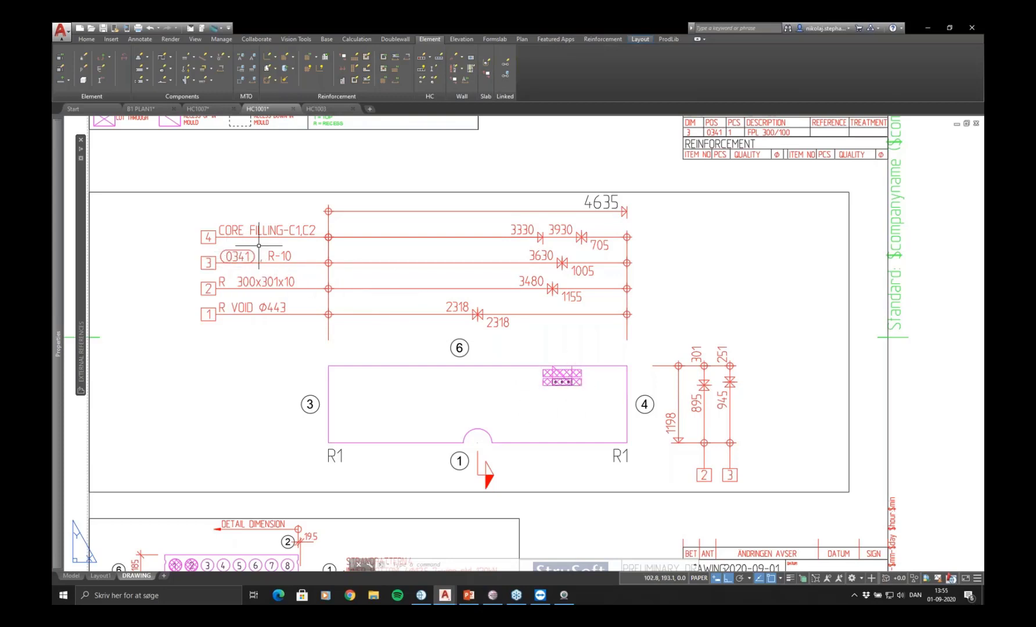
scroll(367, 258, "down", 2)
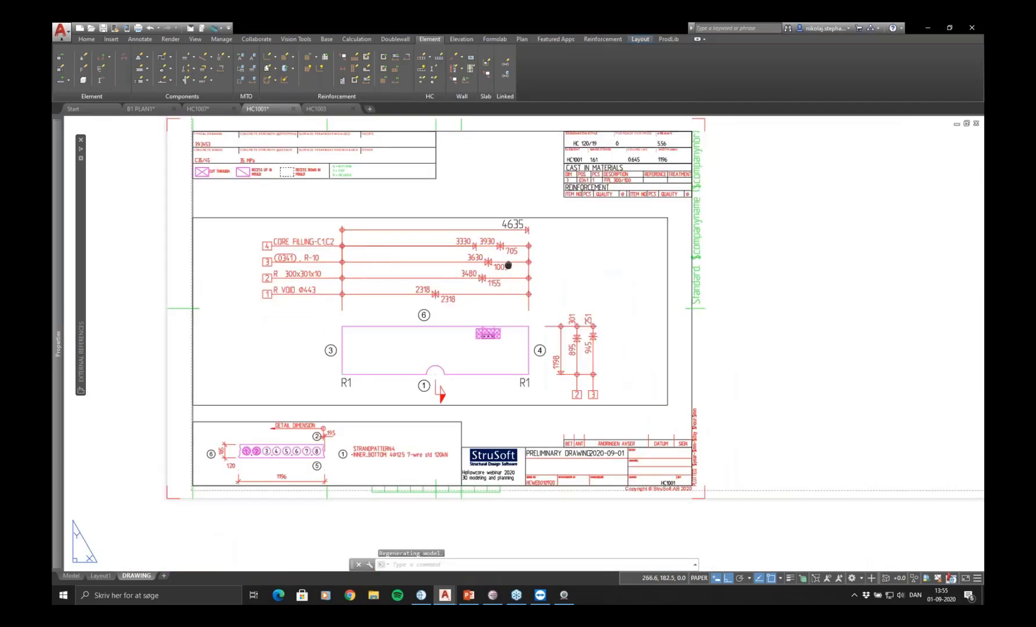
scroll(619, 212, "up", 4)
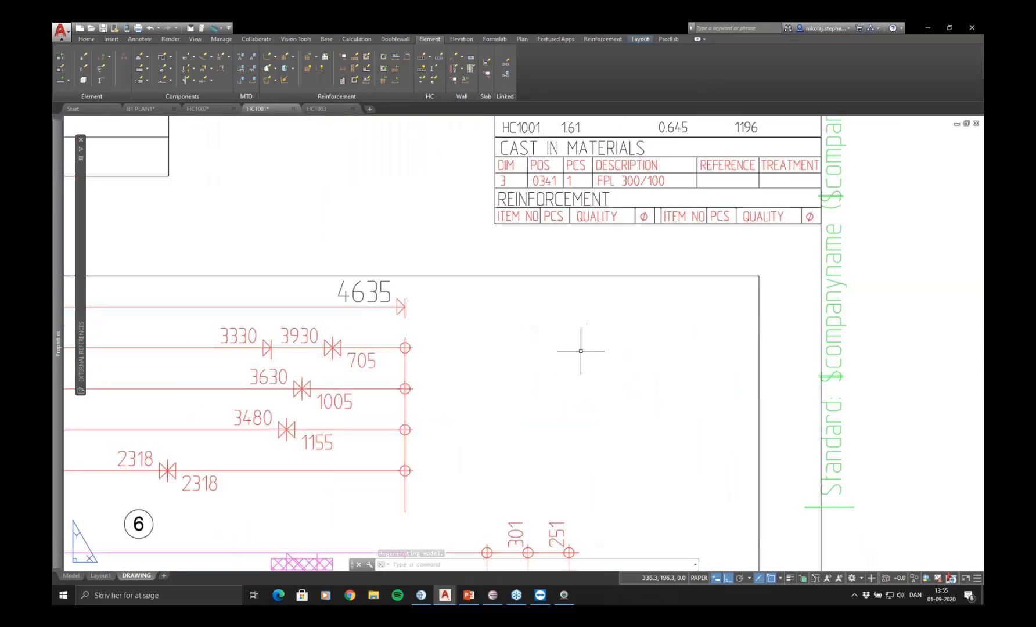
Examine the embedded plate, recess and core filling hatches in HC1001's plan view, along with the whole sheet
middle_click_drag(581, 351, 636, 184)
scroll(374, 388, "up", 4)
scroll(374, 387, "up", 2)
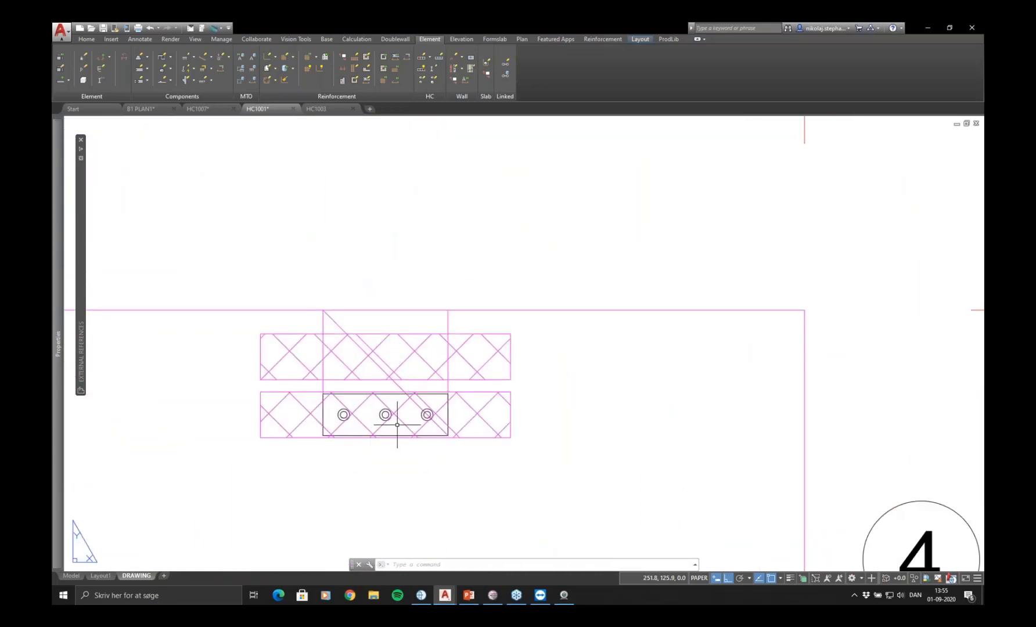
scroll(397, 425, "down", 6)
scroll(427, 400, "down", 2)
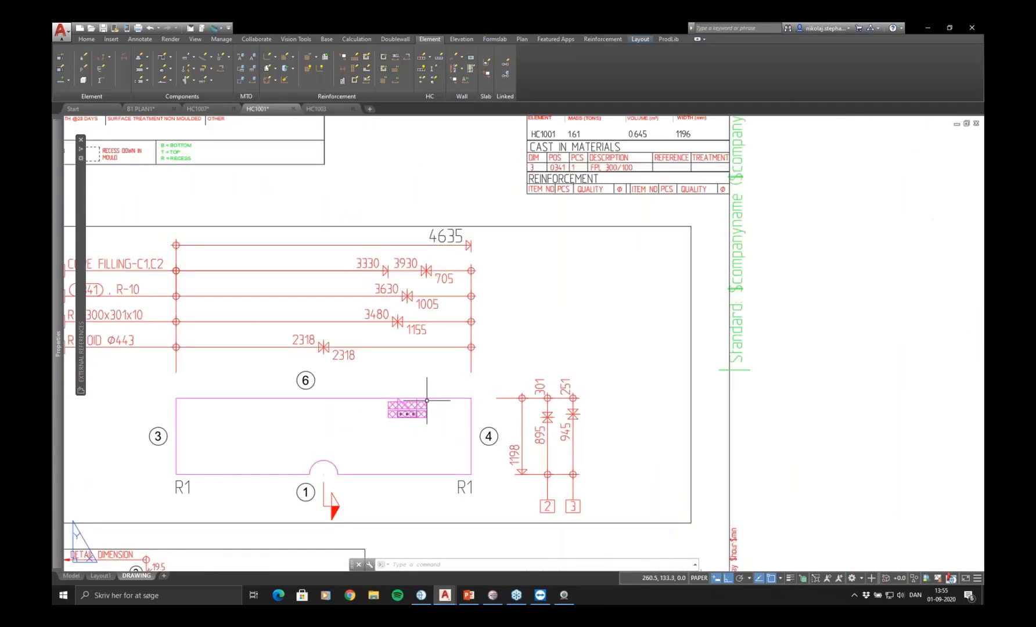
scroll(427, 400, "down", 4)
middle_click_drag(447, 382, 500, 357)
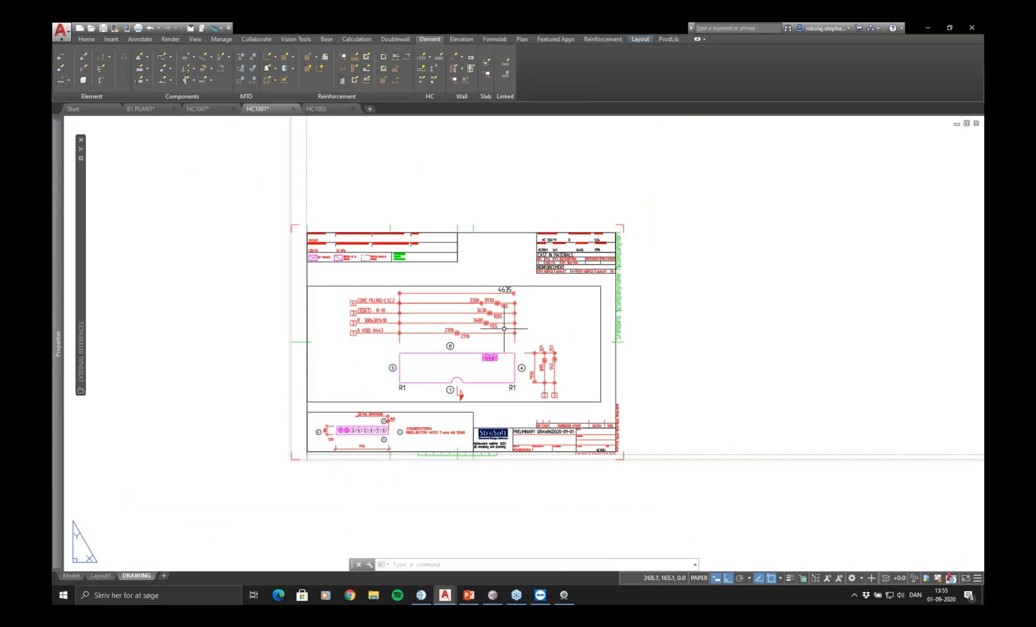
mouse_move(466, 340)
middle_mouse_down()
mouse_move(510, 316)
mouse_move(519, 294)
middle_mouse_up()
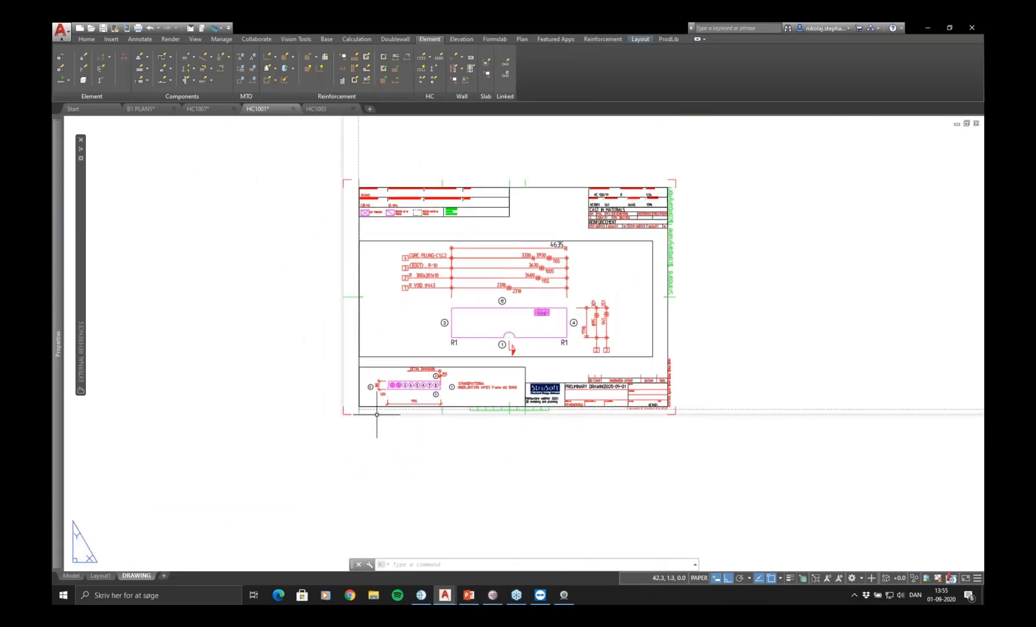
Examine HC1001's section detail with its filled cores and strand pattern, and review the complete sheet
scroll(388, 388, "up", 6)
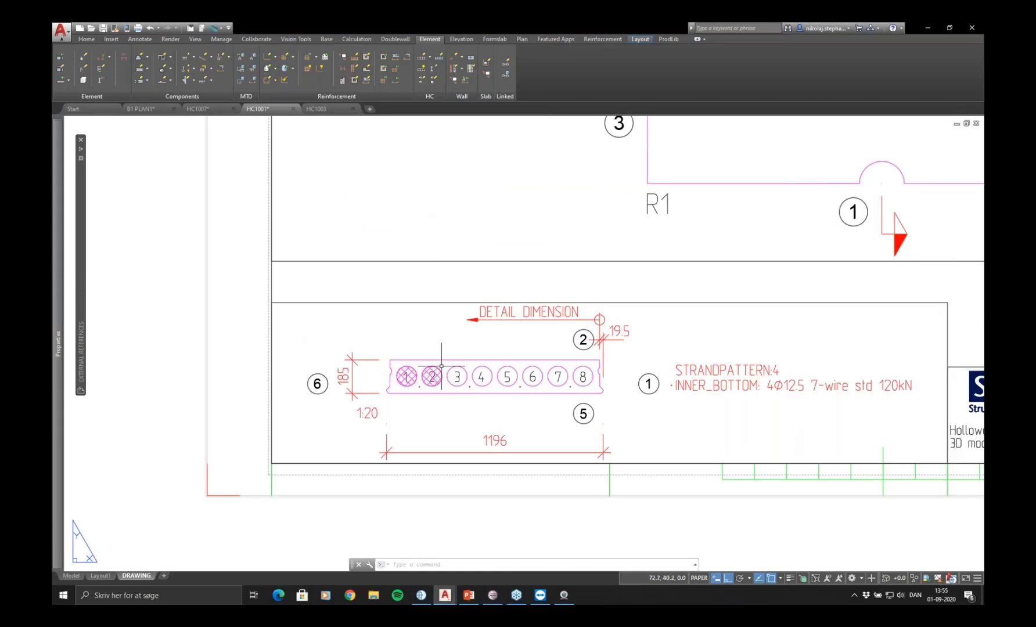
scroll(619, 370, "down", 2)
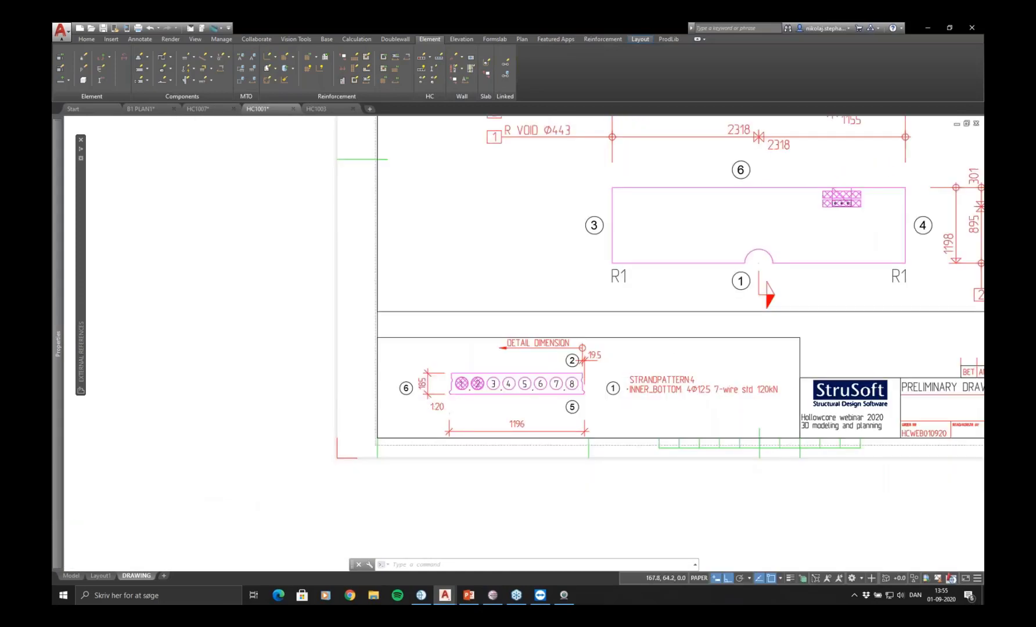
scroll(674, 329, "down", 2)
mouse_move(697, 307)
middle_mouse_down()
mouse_move(531, 380)
mouse_move(549, 366)
mouse_move(541, 377)
middle_mouse_up()
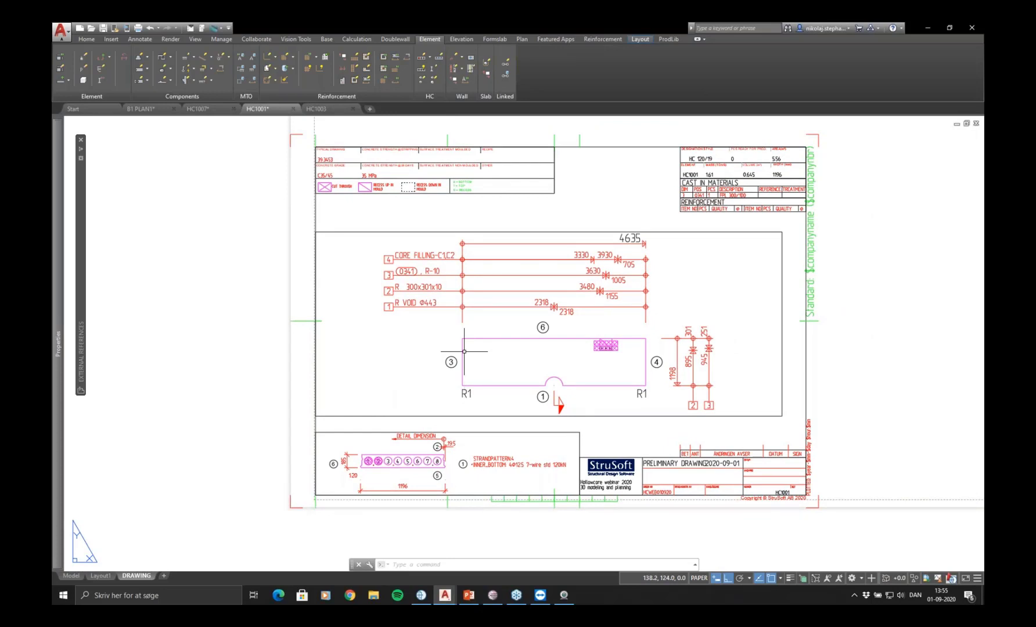
Display the DRAWING layout of HC1003 and examine the slab's recesses, cast-in items and transverse reinforcement in plan
left_click(316, 108)
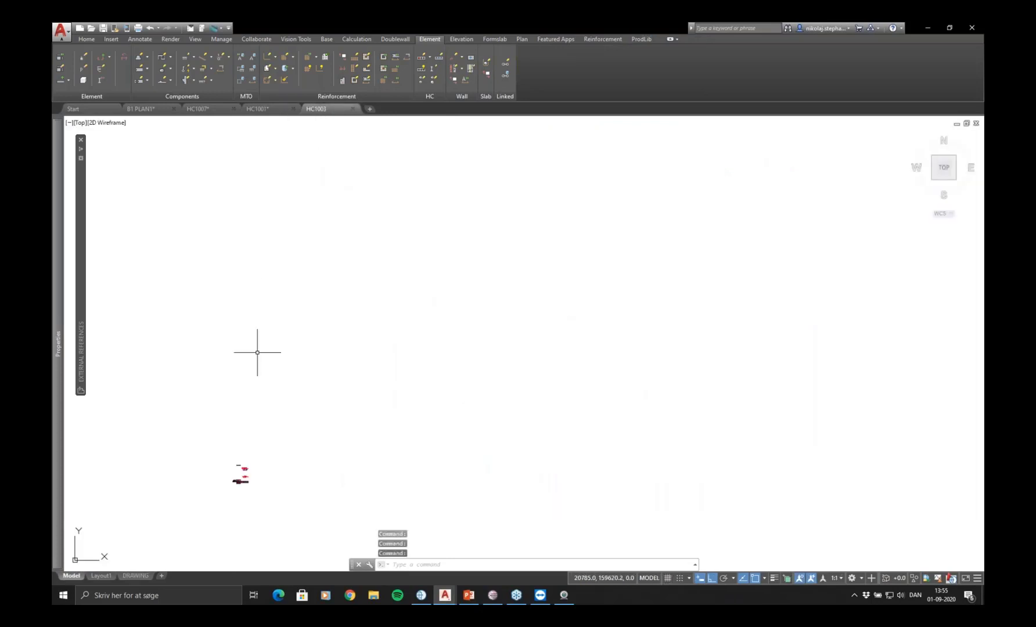
left_click(136, 575)
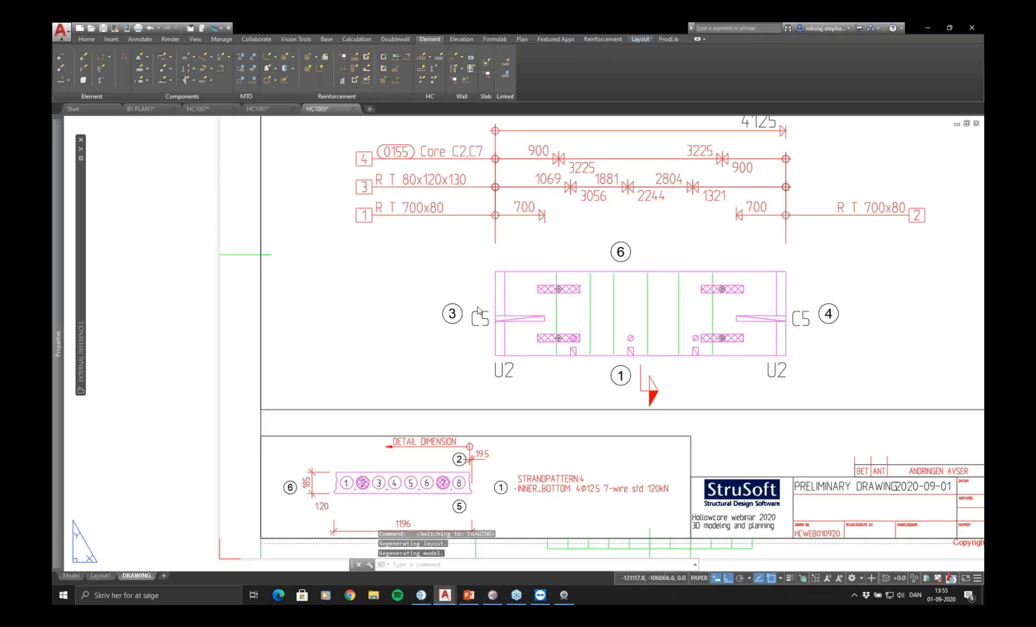
scroll(478, 306, "down", 2)
middle_click_drag(749, 274, 740, 284)
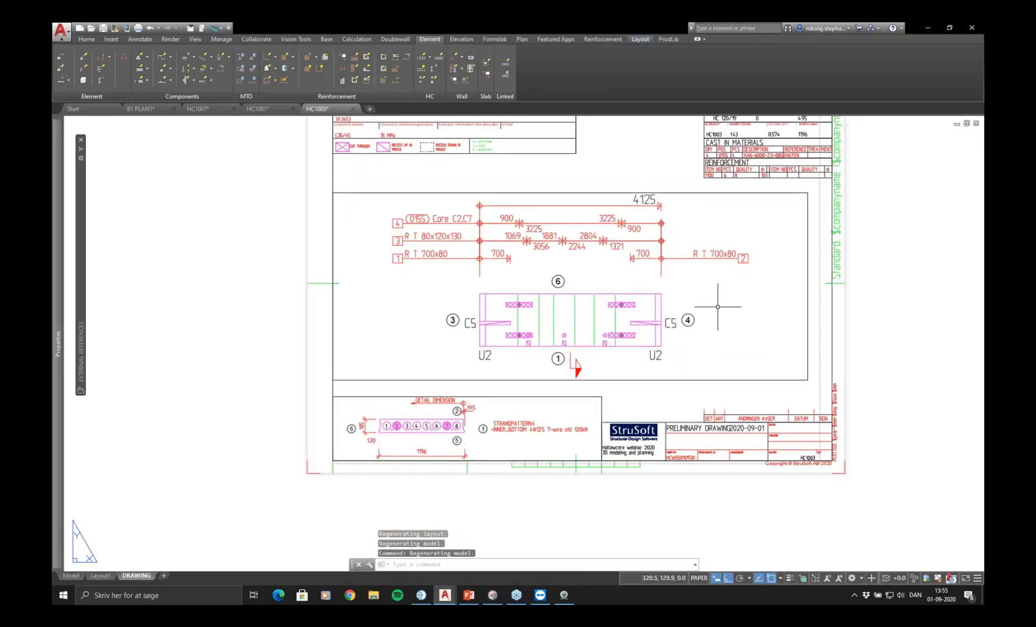
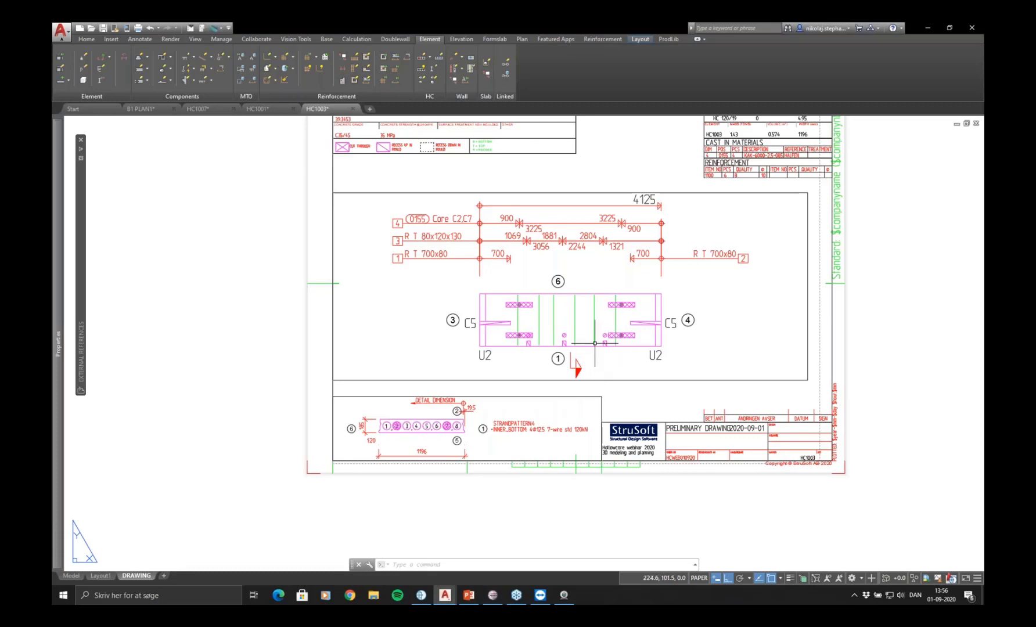
scroll(595, 343, "up", 2)
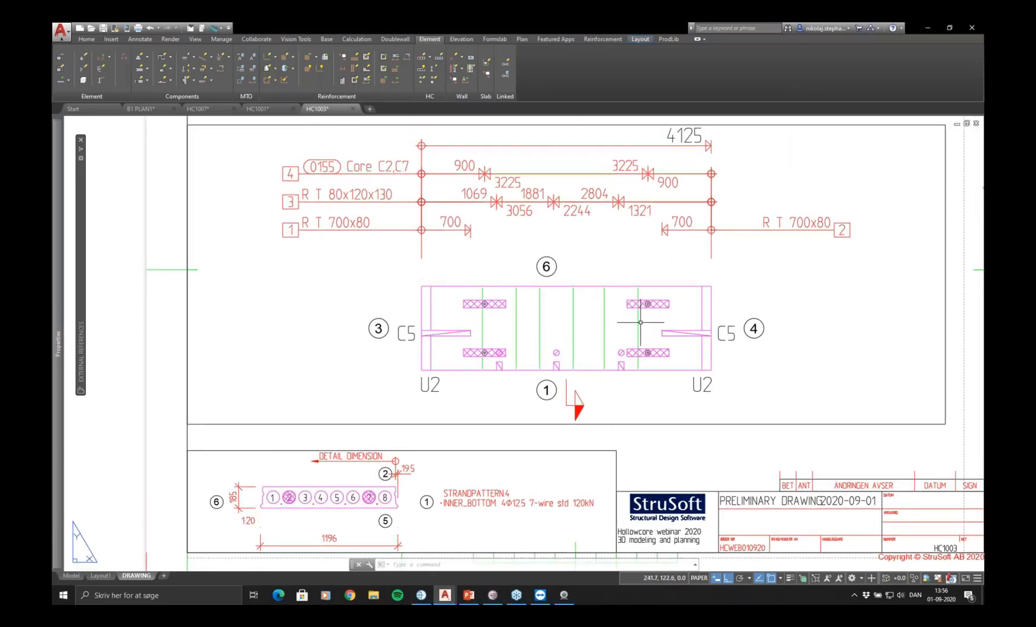
left_click(607, 337)
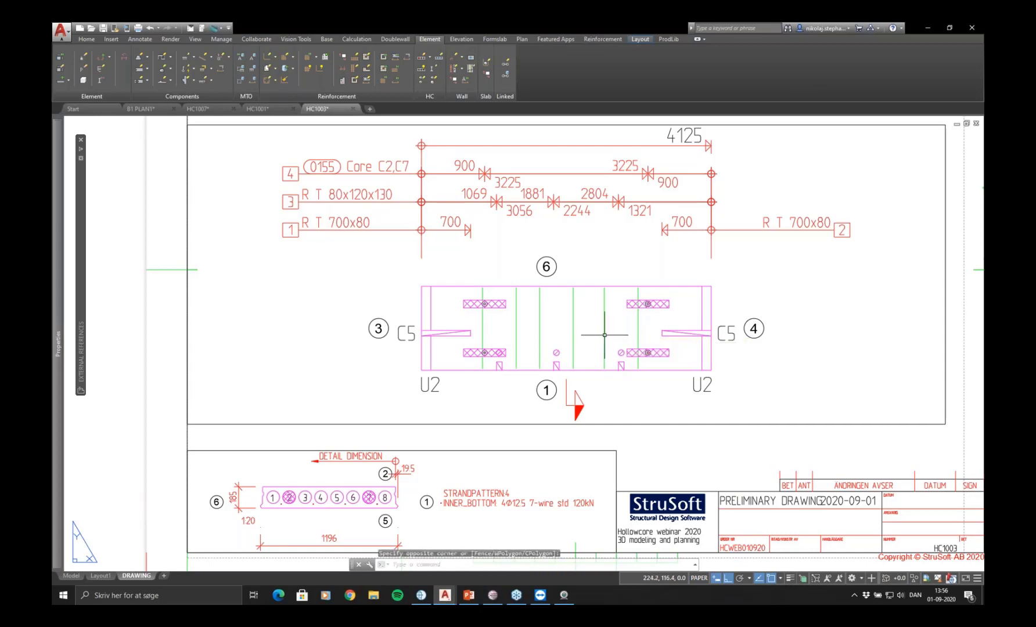
scroll(604, 335, "down", 2)
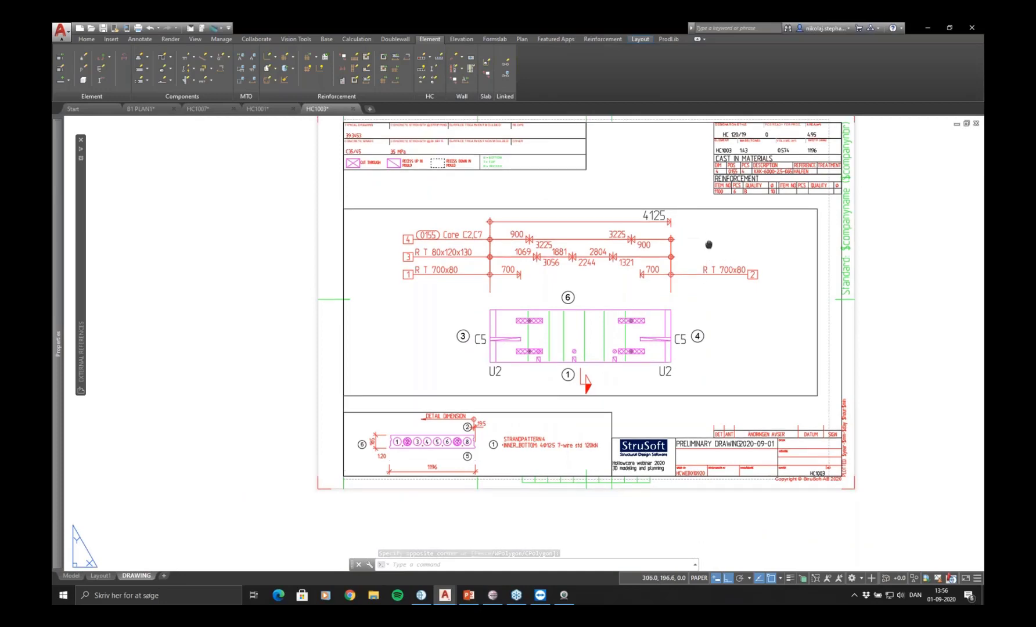
Examine the cast-in materials and reinforcement tables on the HC1003 sheet
scroll(717, 185, "up", 4)
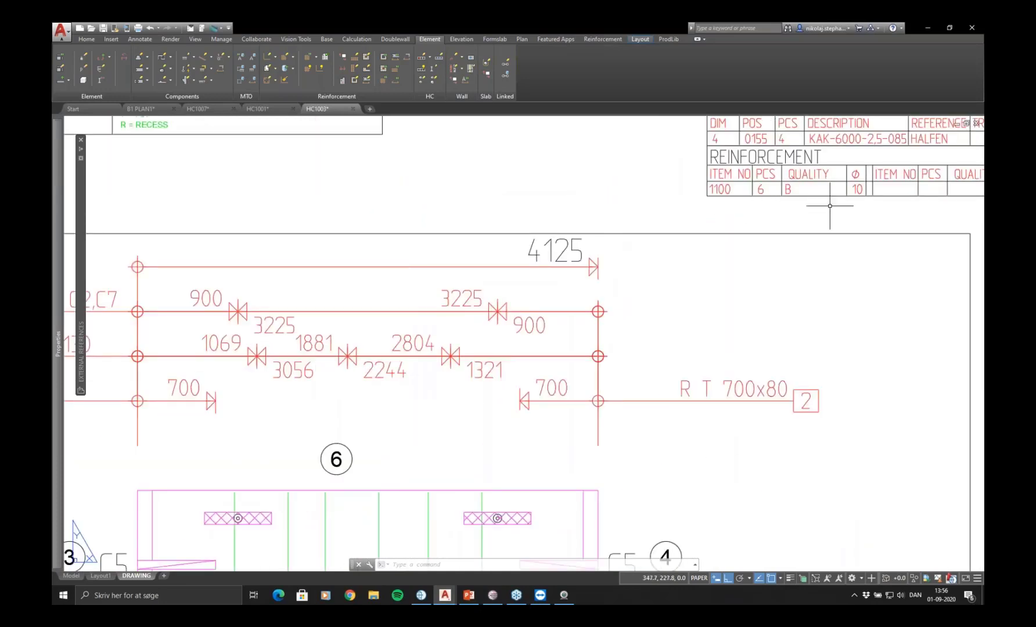
scroll(784, 197, "down", 2)
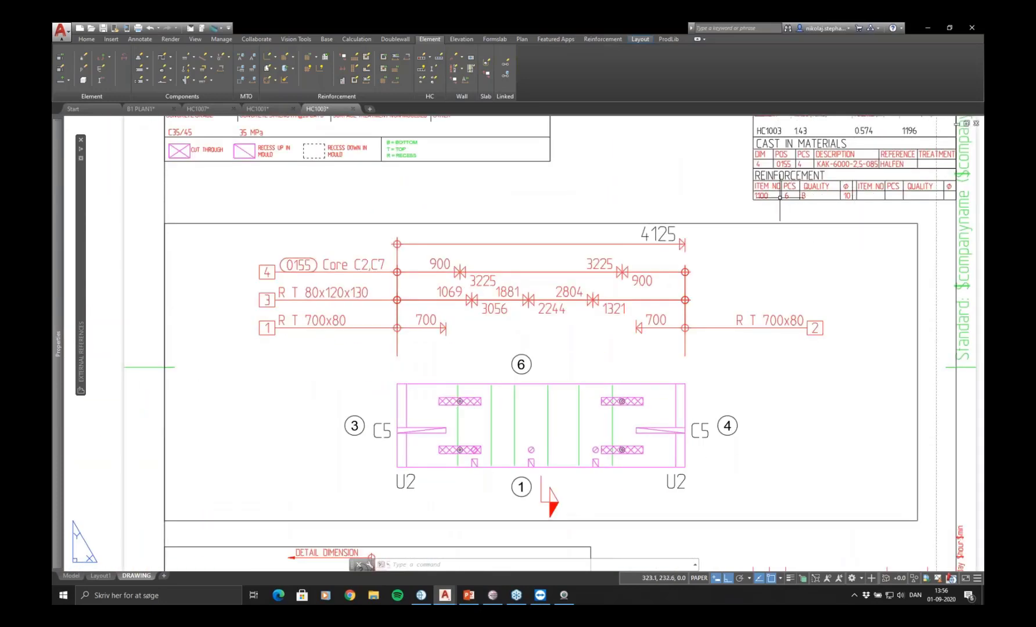
scroll(763, 276, "down", 2)
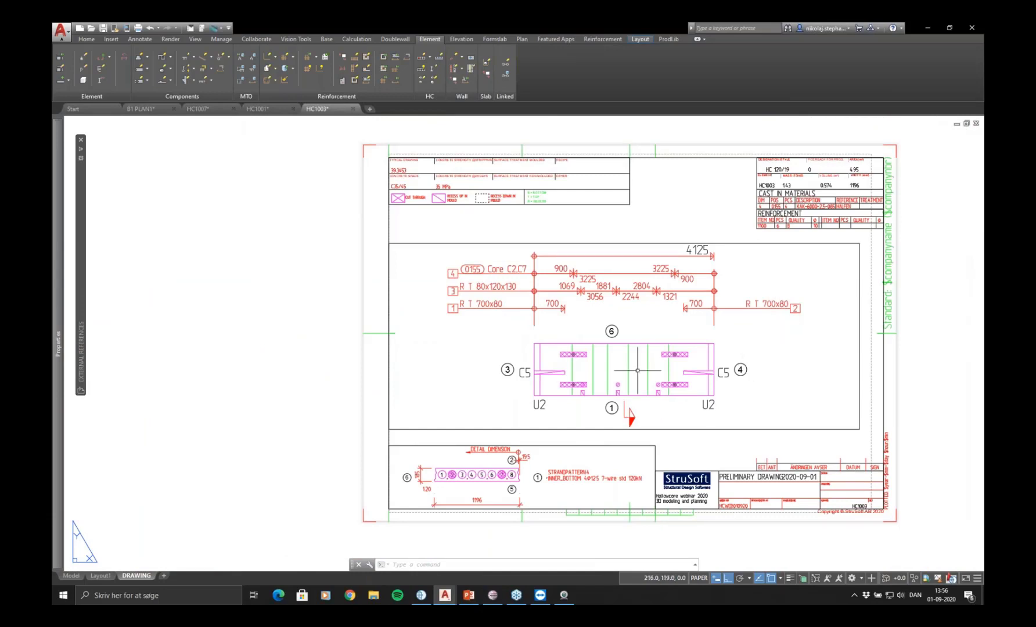
middle_click_drag(794, 347, 759, 360)
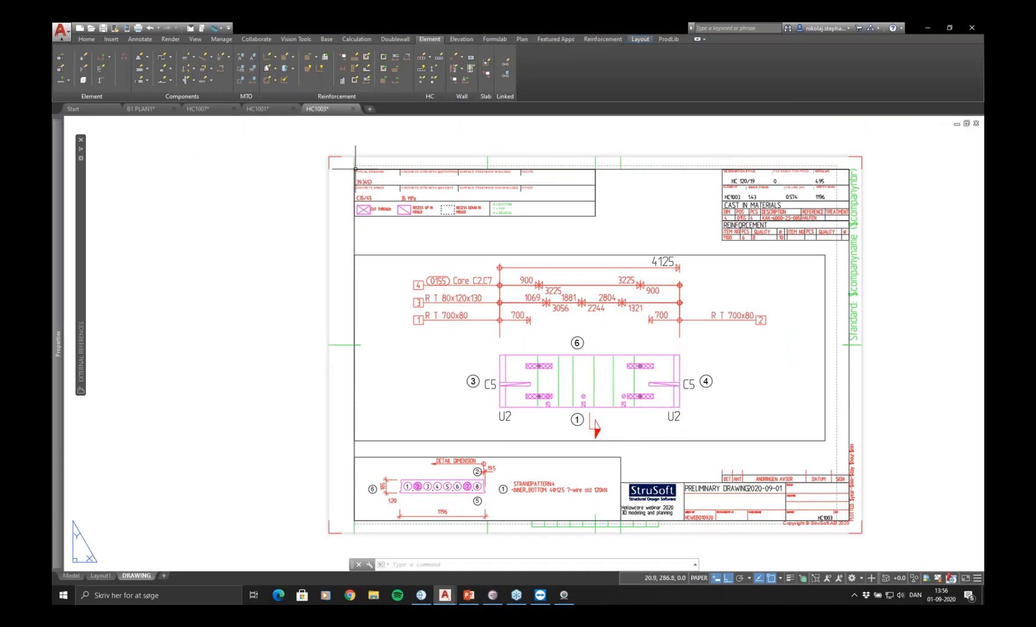
Close the HC1003 drawing and return to the empty area beside the B1 PLAN1 floor plan
left_click(352, 109)
left_click(522, 330)
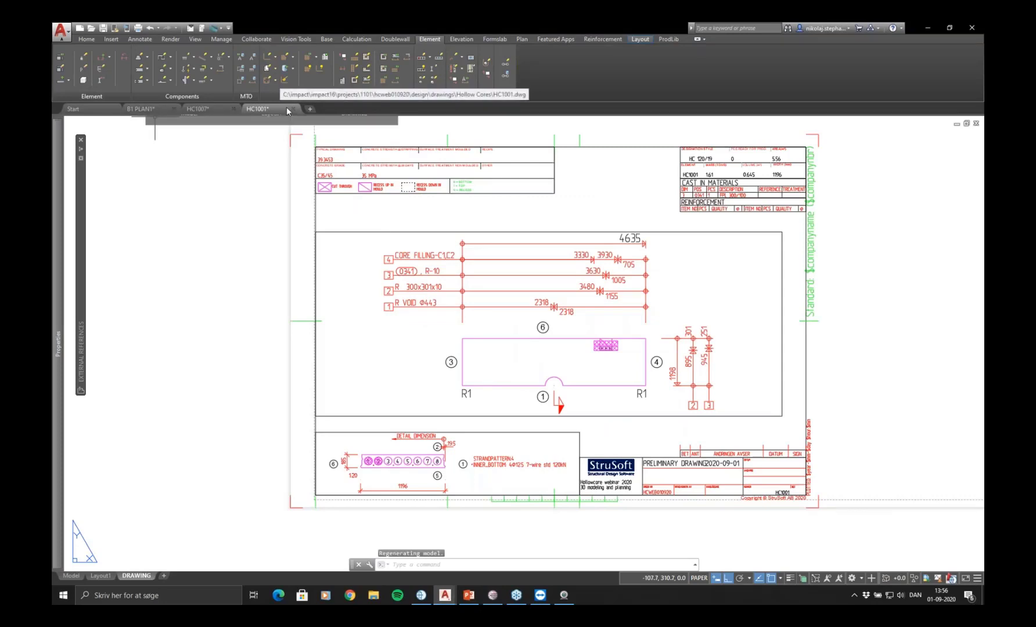
left_click(141, 109)
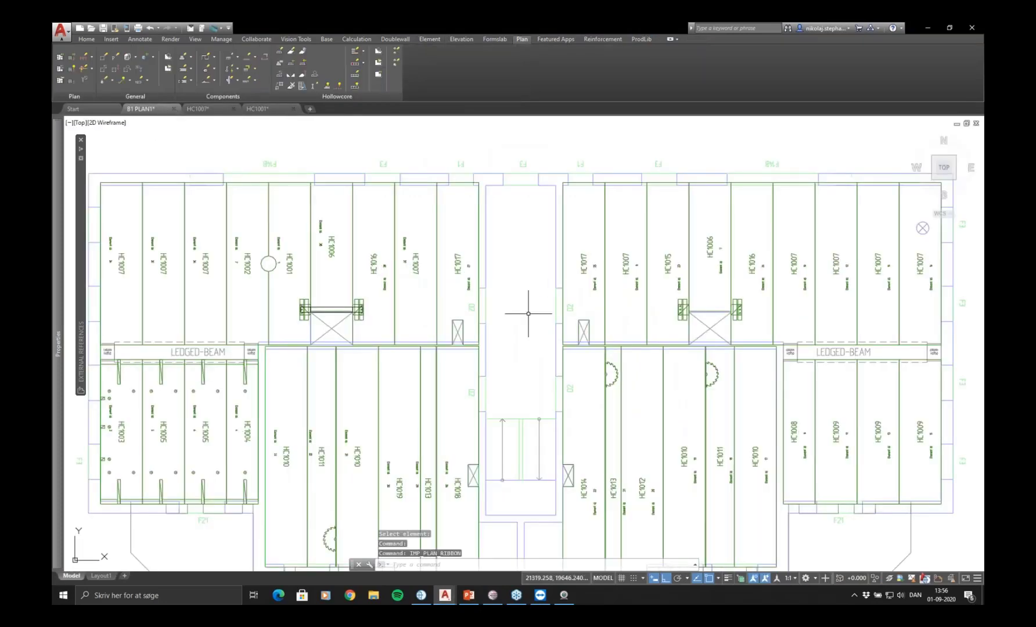
scroll(528, 314, "down", 5)
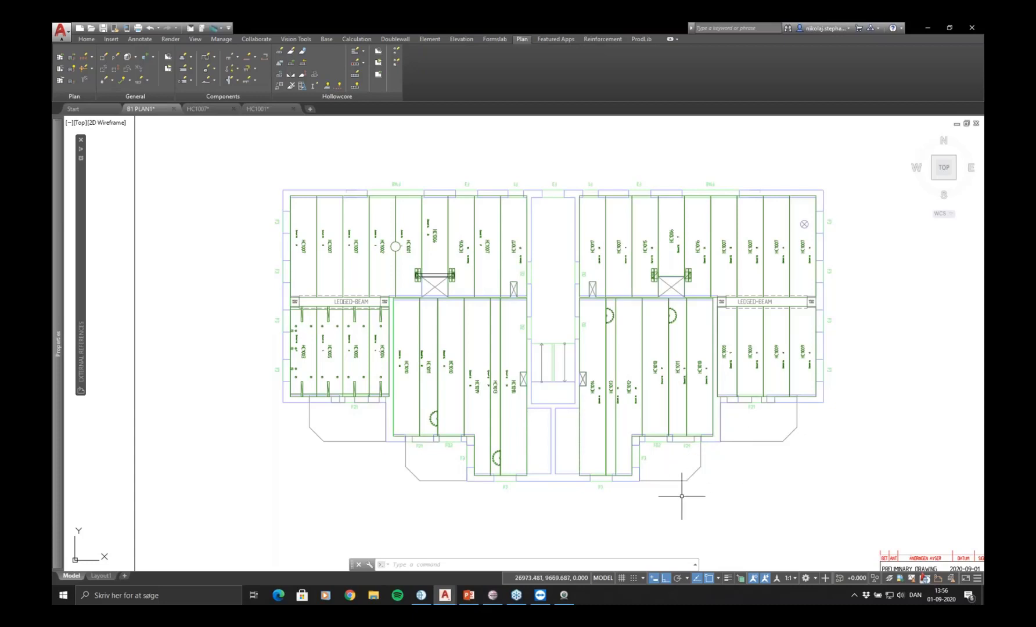
middle_click_drag(749, 303, 495, 301)
middle_click_drag(622, 239, 511, 279)
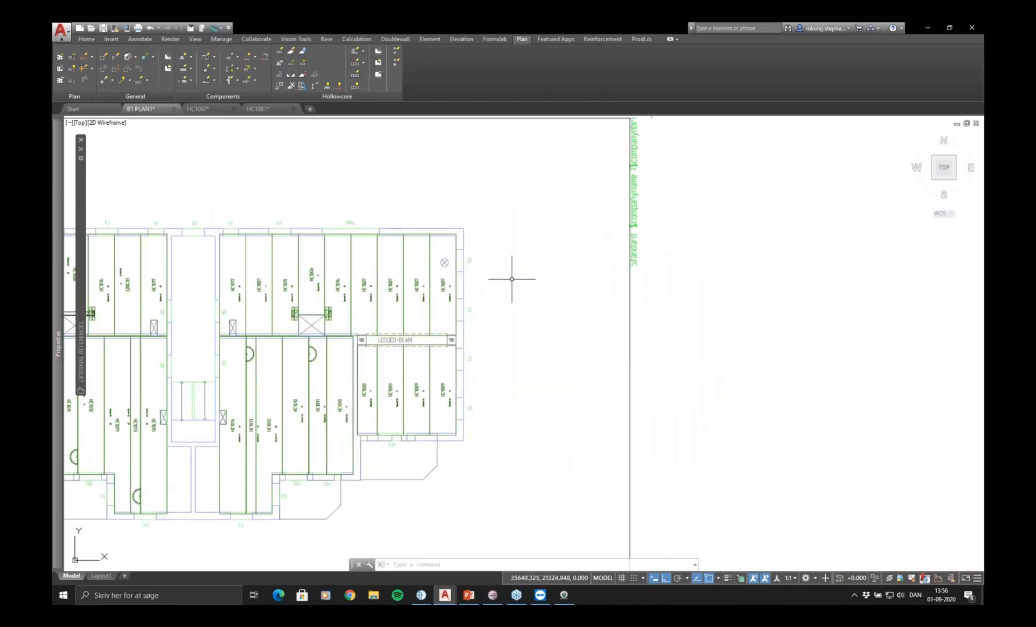
Draw a rectangular field of section 19 hollow core slabs beside the floor plan's sheet with the Window option, accepting the default placement
left_click(279, 51)
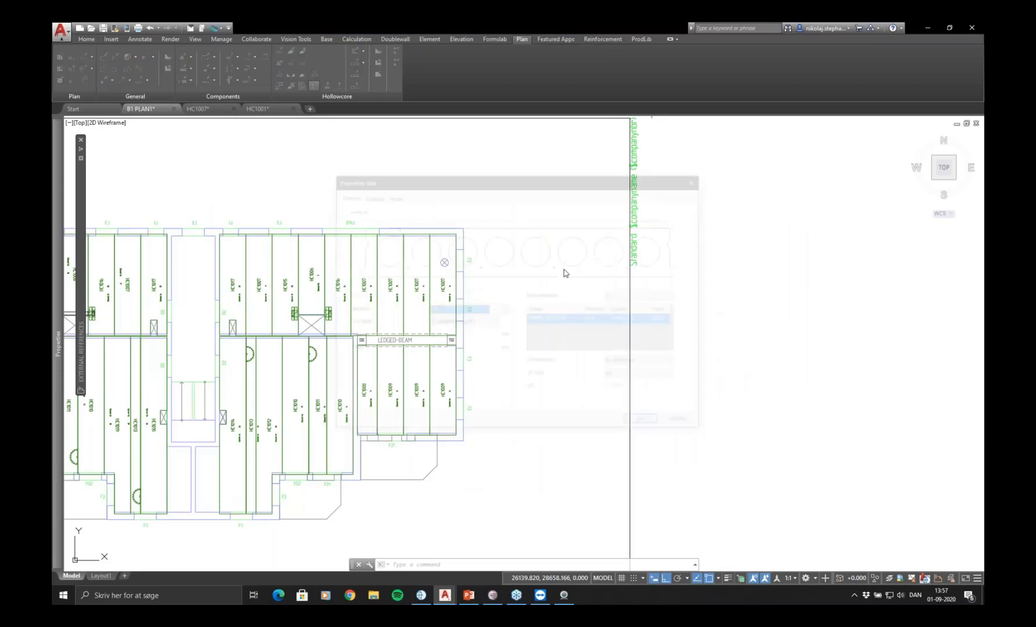
left_click(638, 424)
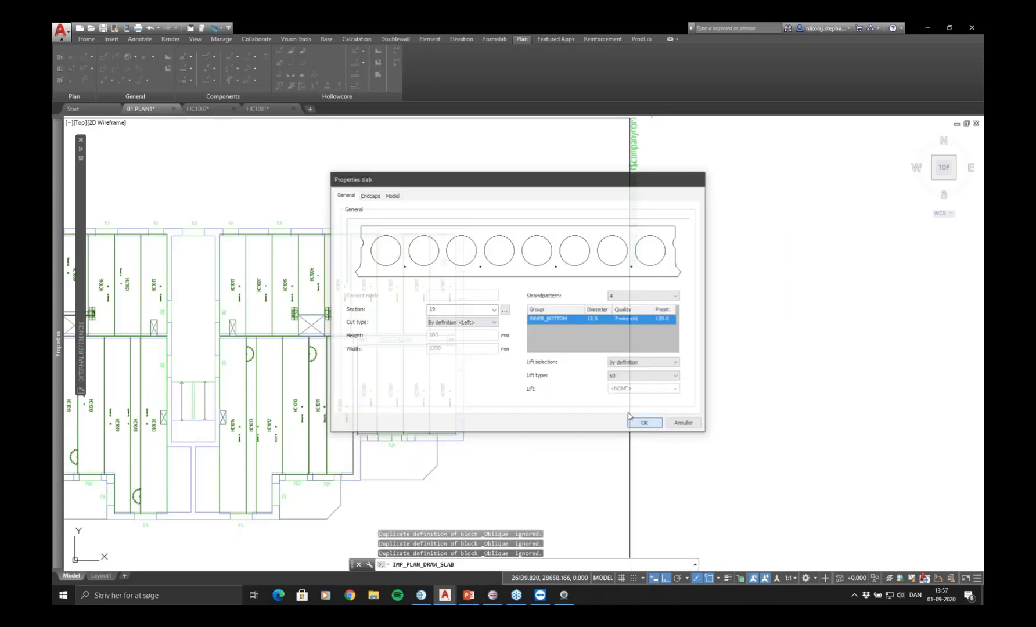
type("w")
key("Return")
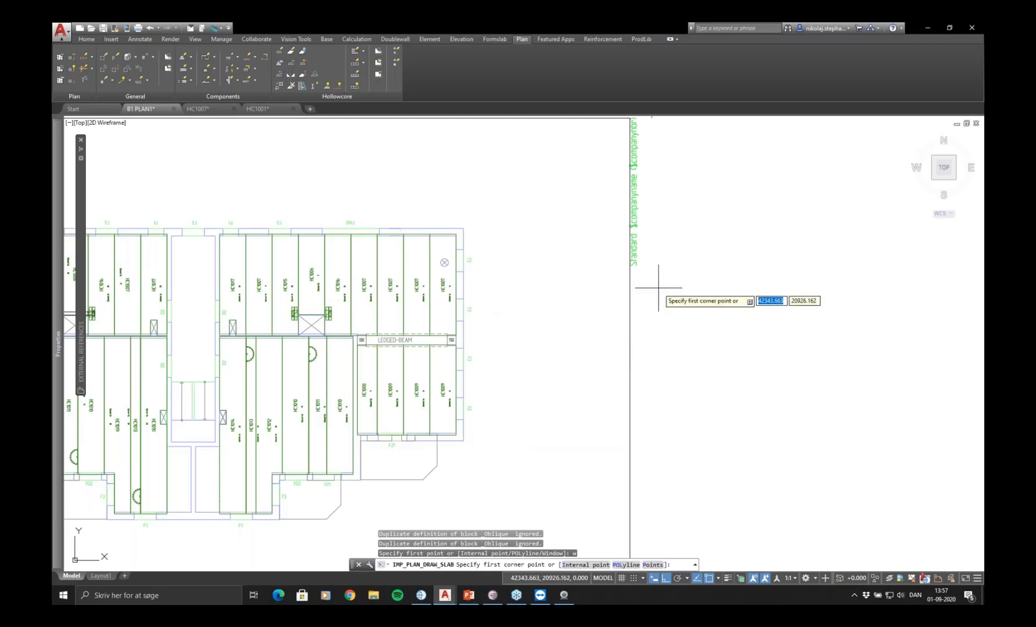
left_click(658, 286)
left_click(889, 463)
key("Return")
key("Return")
key("Return")
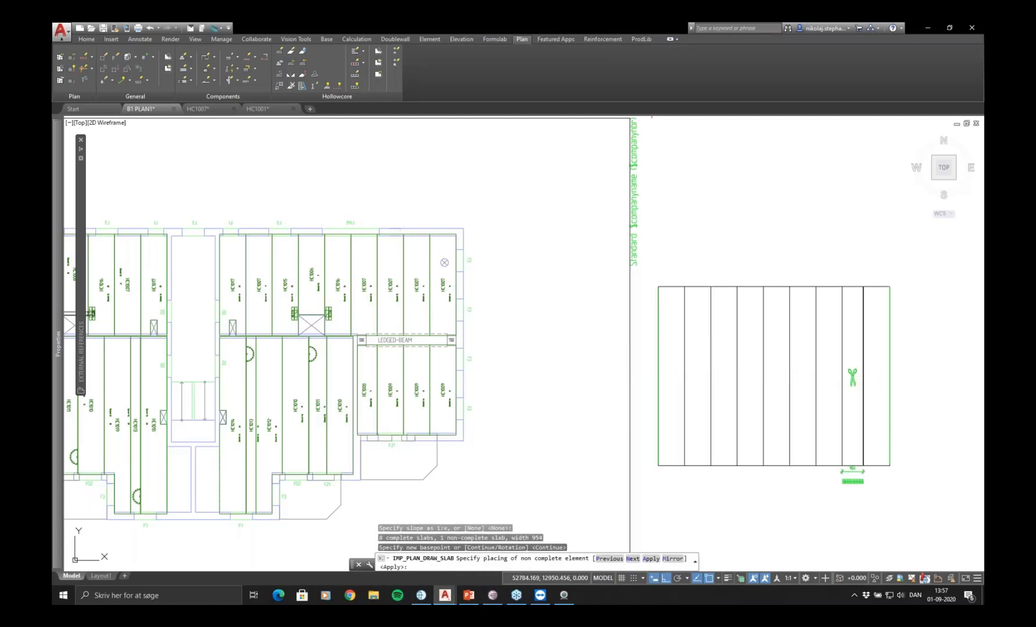
key("Return")
With ortho off, draw a V-shaped polyline of two segments crossing the lower ends of the new slab field
middle_click_drag(934, 463, 813, 423)
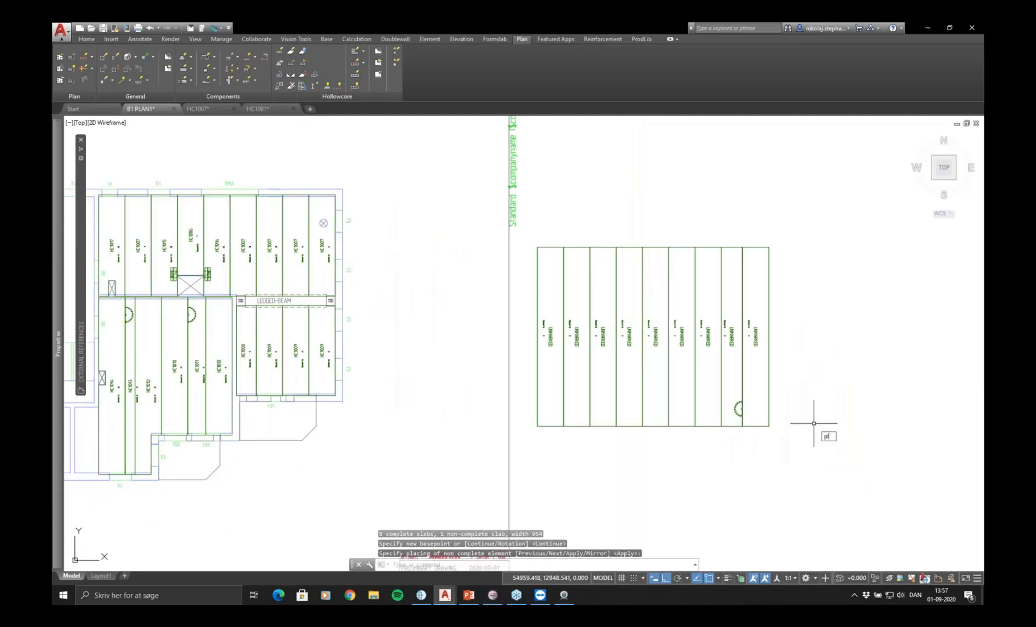
key("Return")
left_click(783, 373)
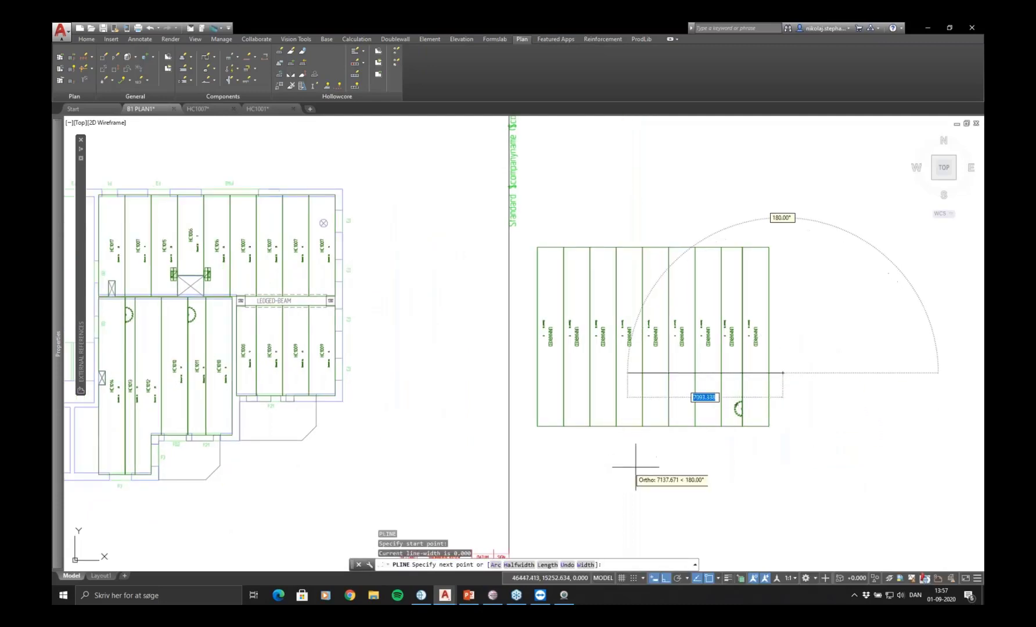
key("F8")
left_click(644, 450)
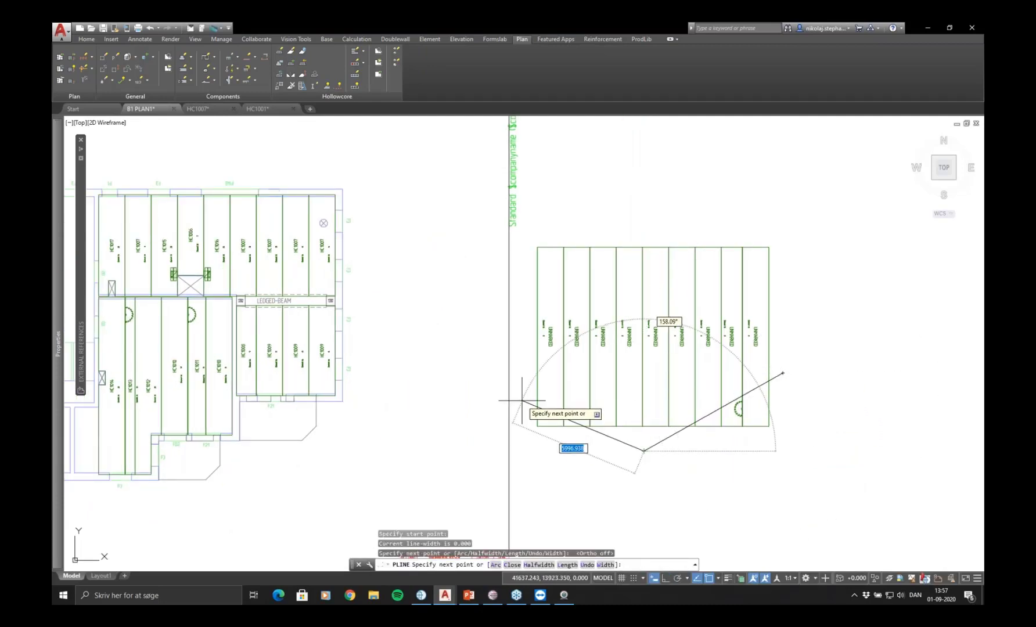
left_click(520, 400)
key("Escape")
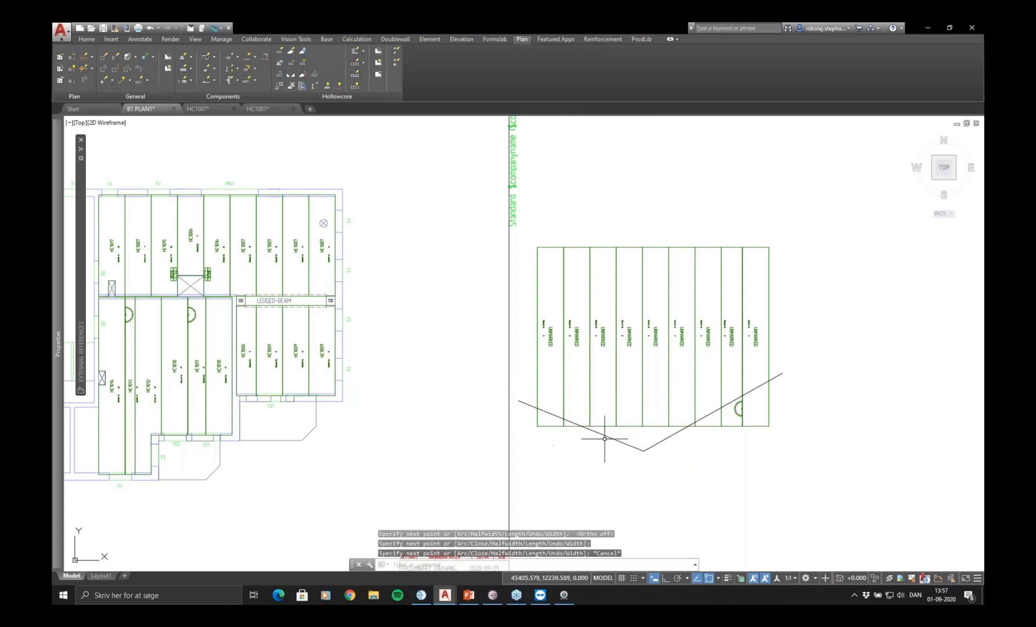
Try to trim and extend the nine new slabs to the V-shaped polyline
left_click(313, 87)
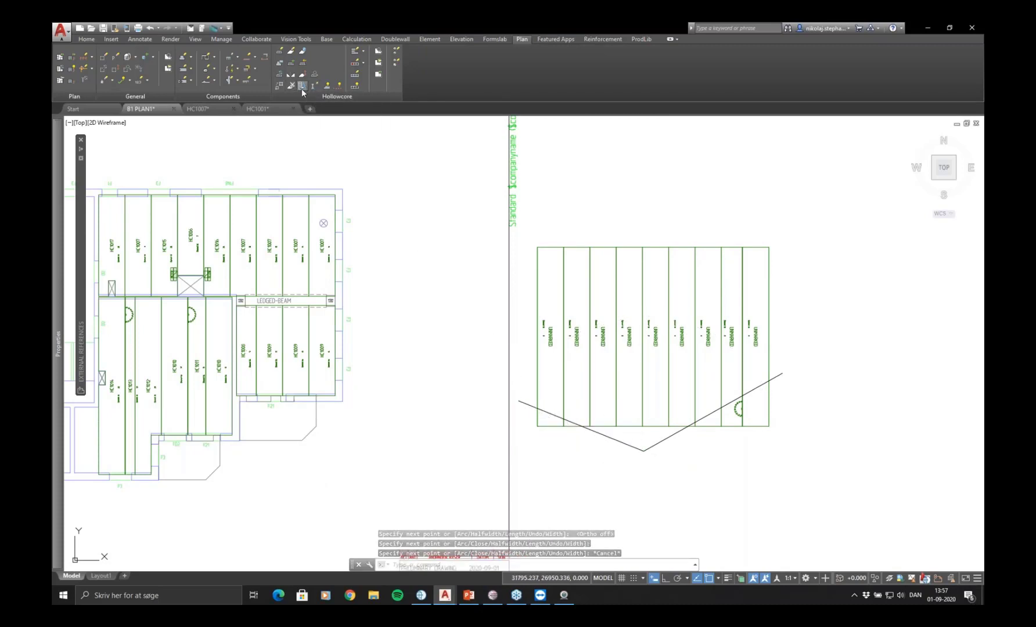
left_click(759, 286)
left_click(557, 326)
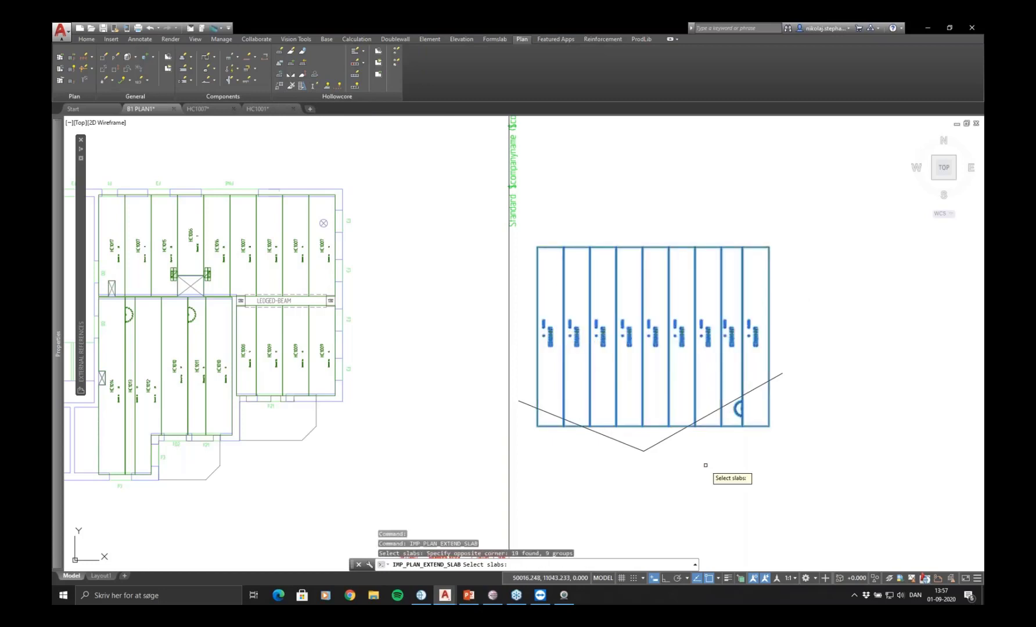
key("Return")
left_click(664, 440)
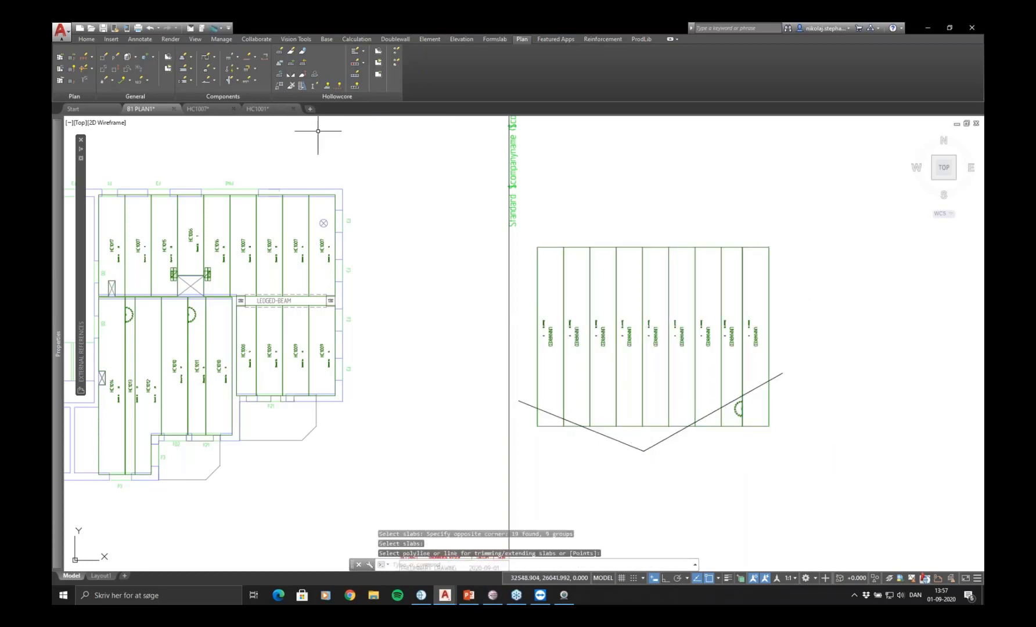
Trim and extend all nine slabs to the V-shaped polyline, accepting Yes for the right side and the Both option
left_click(303, 86)
left_click(757, 286)
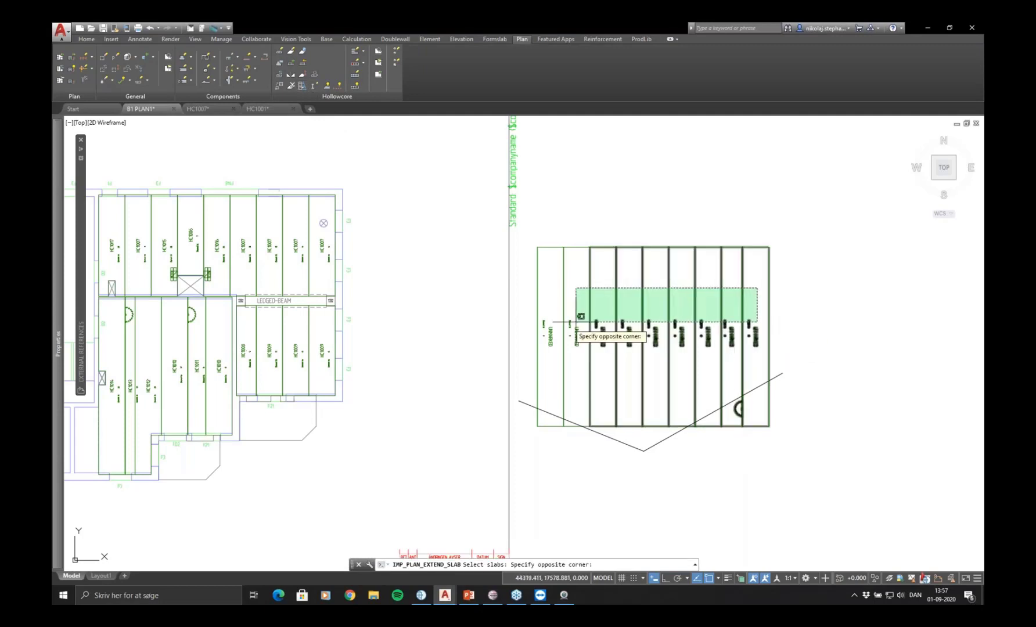
left_click(553, 329)
key("Return")
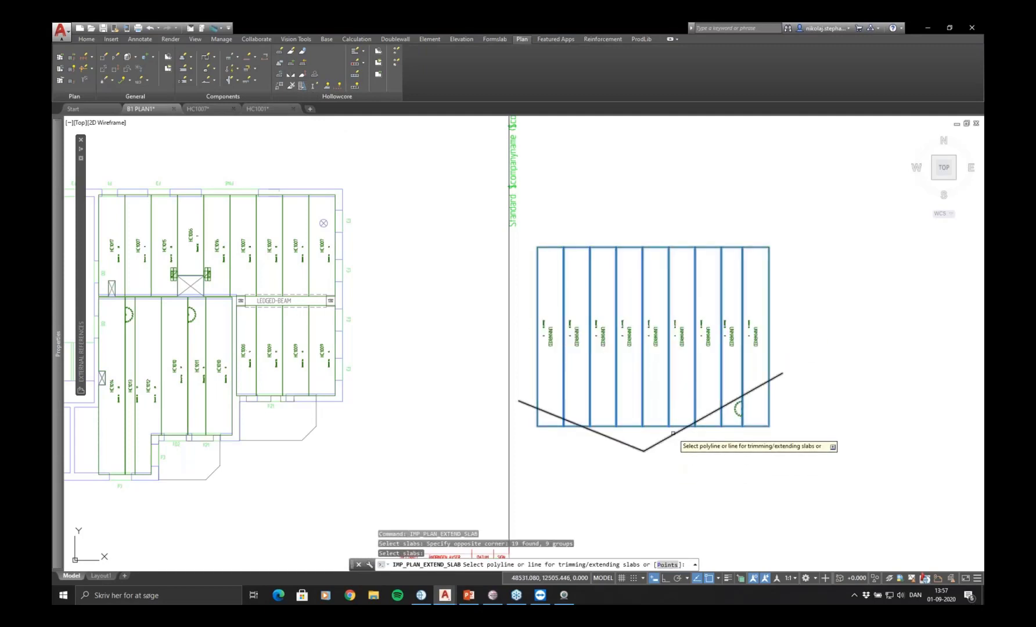
left_click(673, 433)
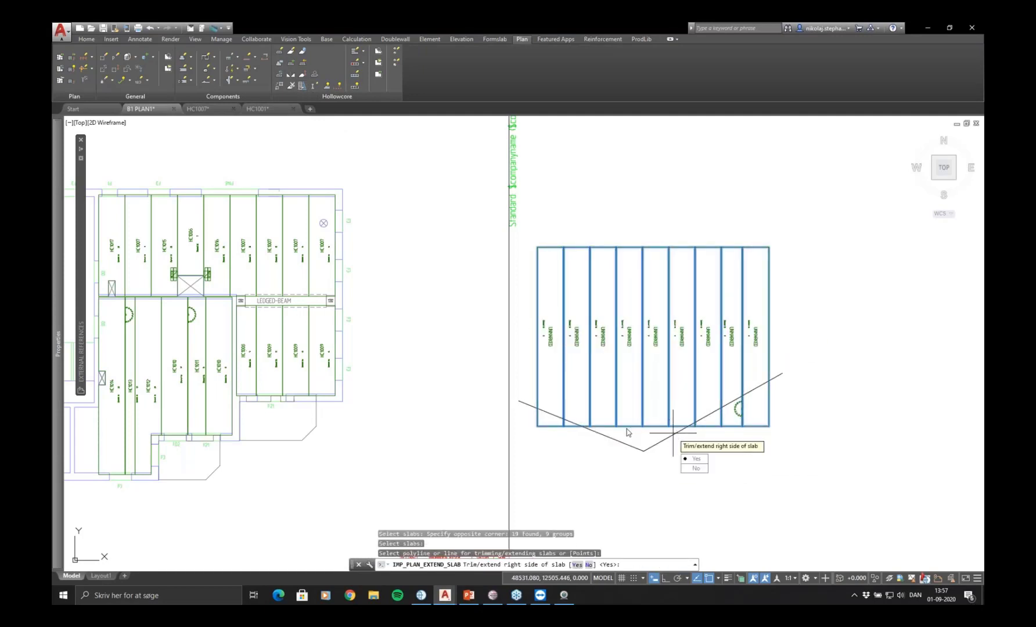
key("Return")
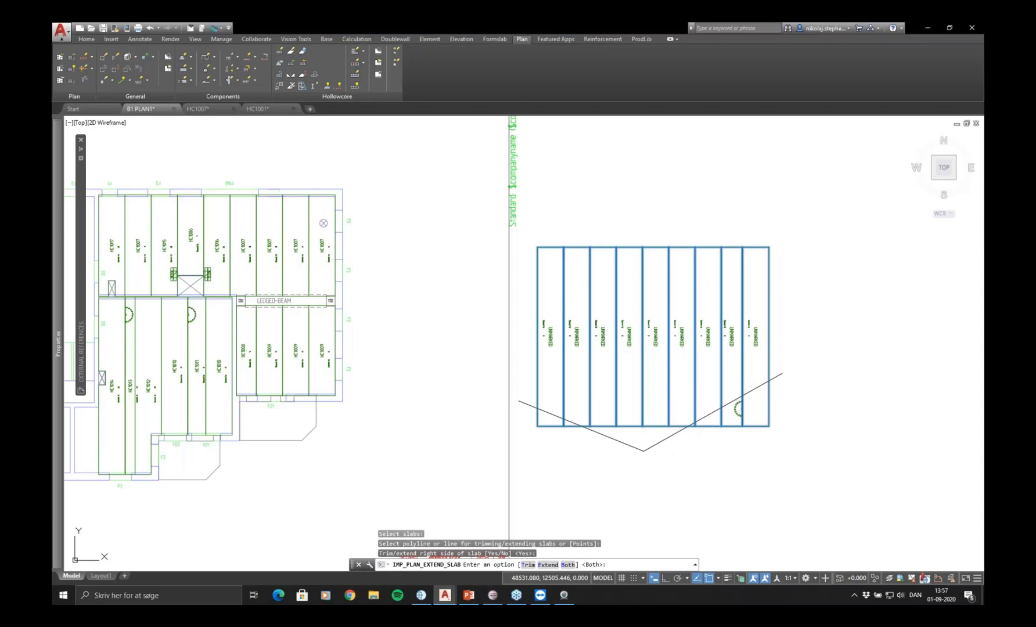
key("Return")
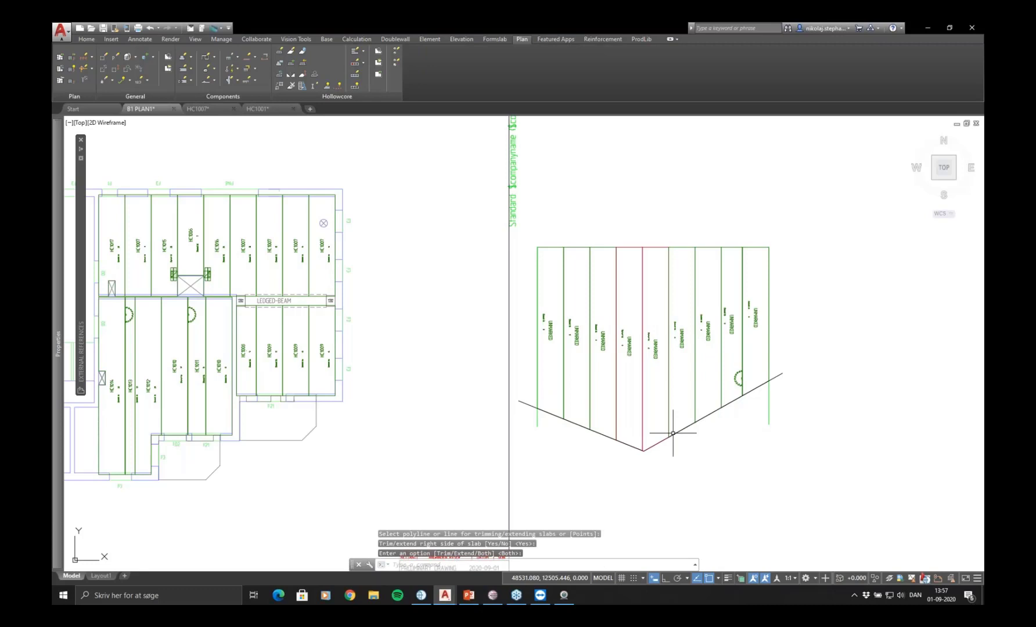
Delete the two leftover vertical lines sticking out below the polyline at the outer edges of the slab field
left_click(547, 421)
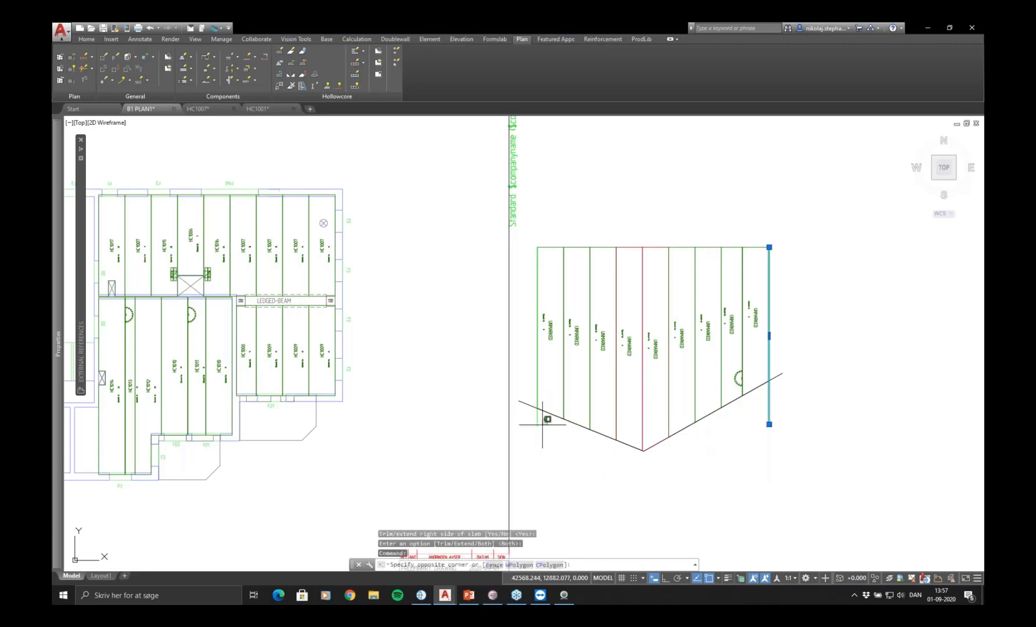
left_click(529, 441)
key("Delete")
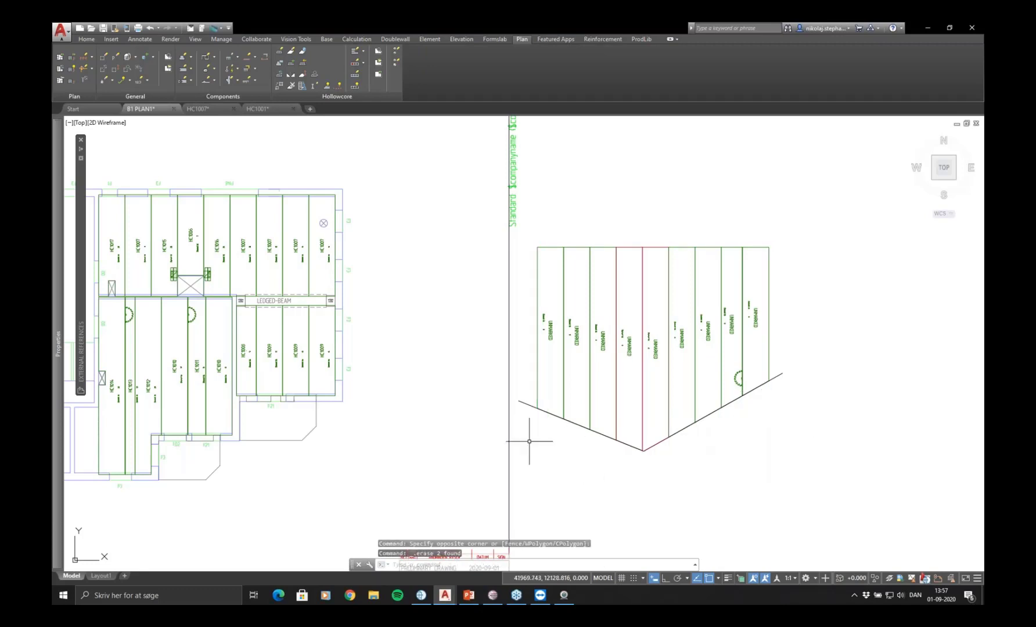
left_click(793, 277)
left_click(564, 346)
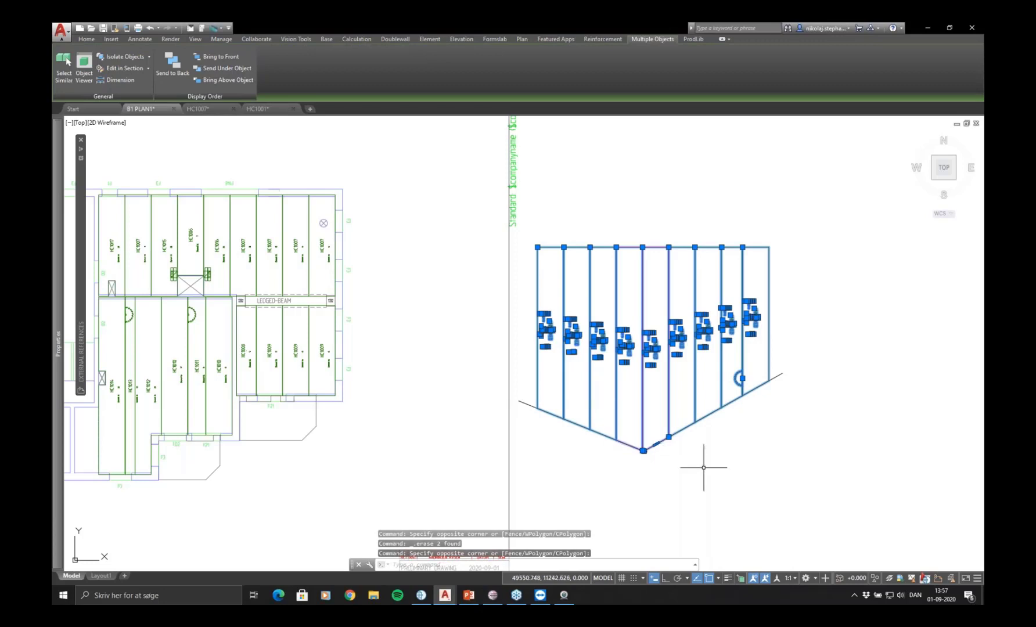
key("Escape")
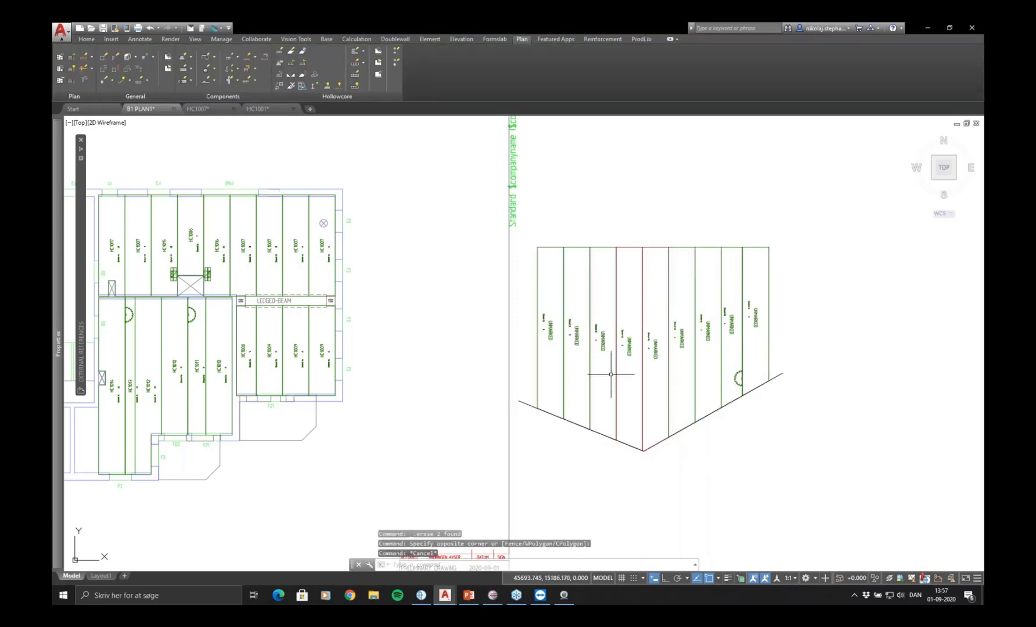
middle_click_drag(596, 365, 608, 392)
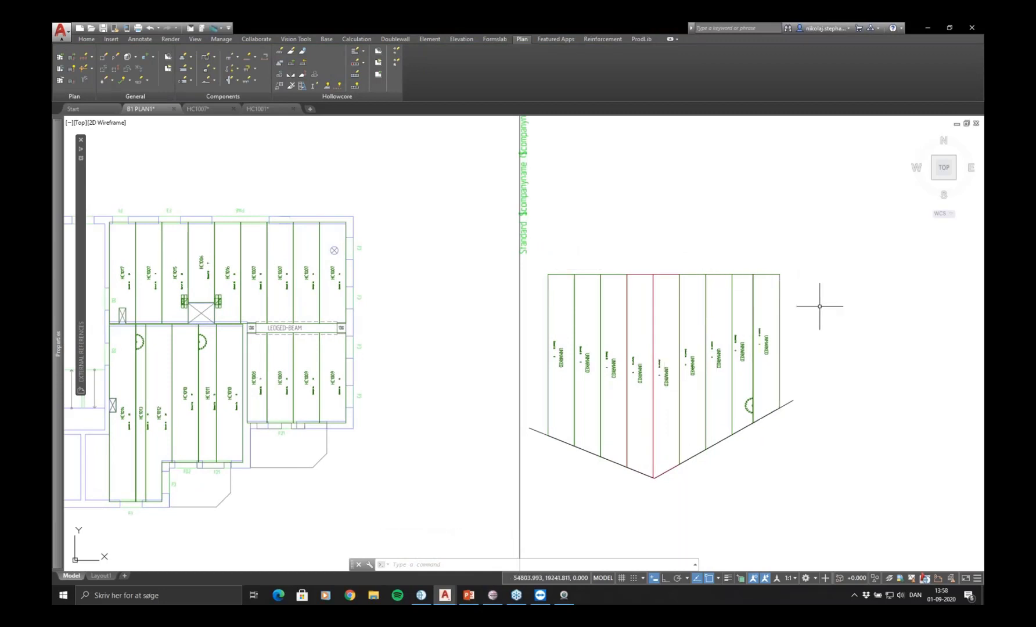
left_click(781, 409)
left_click(802, 386)
key("Escape")
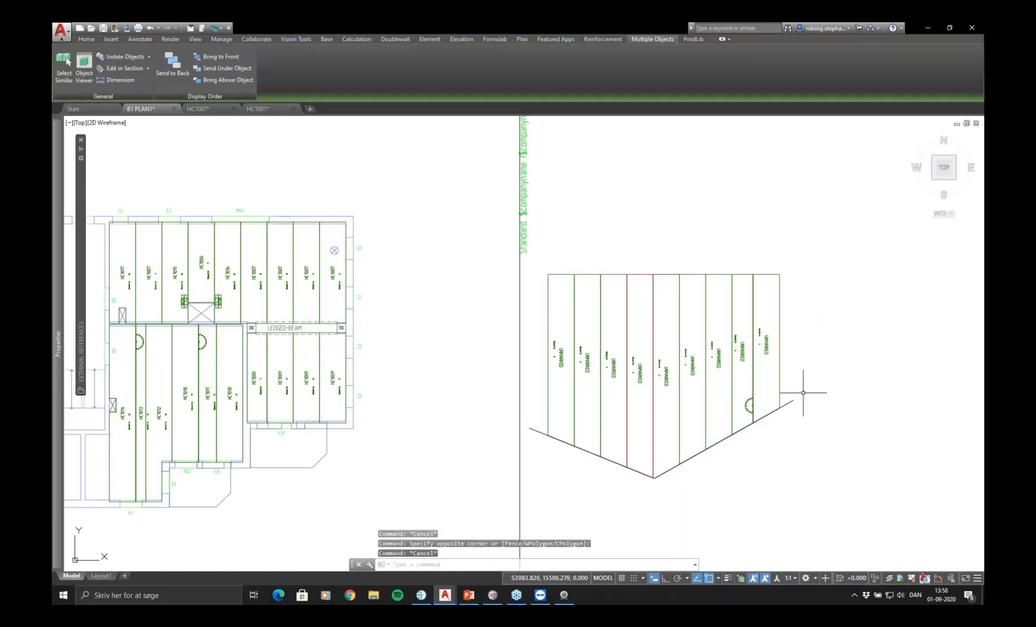
Delete the demonstration slab field together with its V-shaped polyline beside the floor plan's sheet
scroll(746, 409, "down", 2)
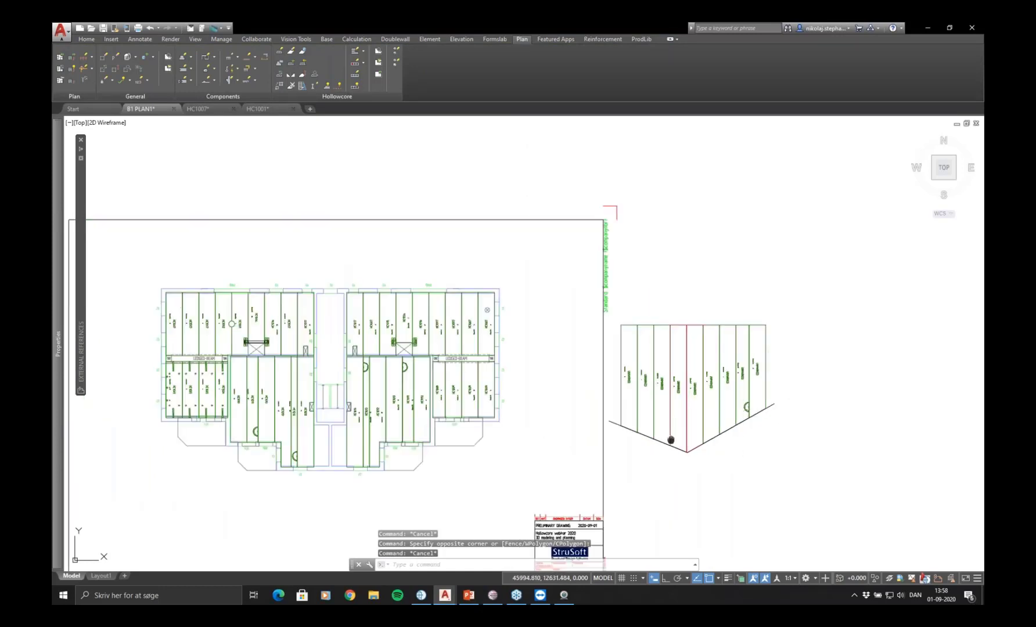
middle_click_drag(671, 440, 695, 405)
left_click(816, 317)
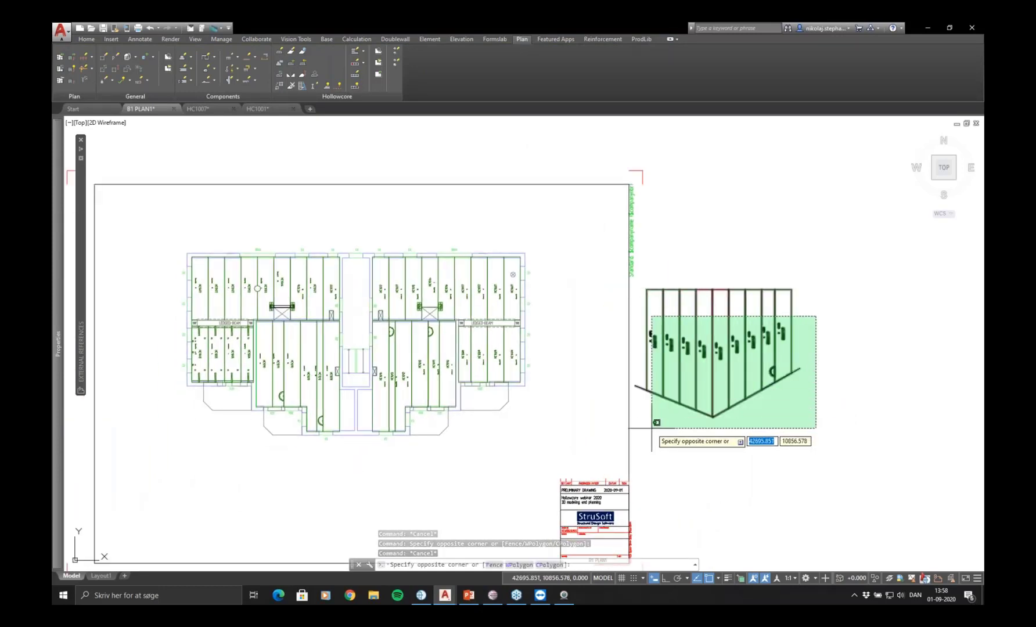
left_click(651, 428)
key("Delete")
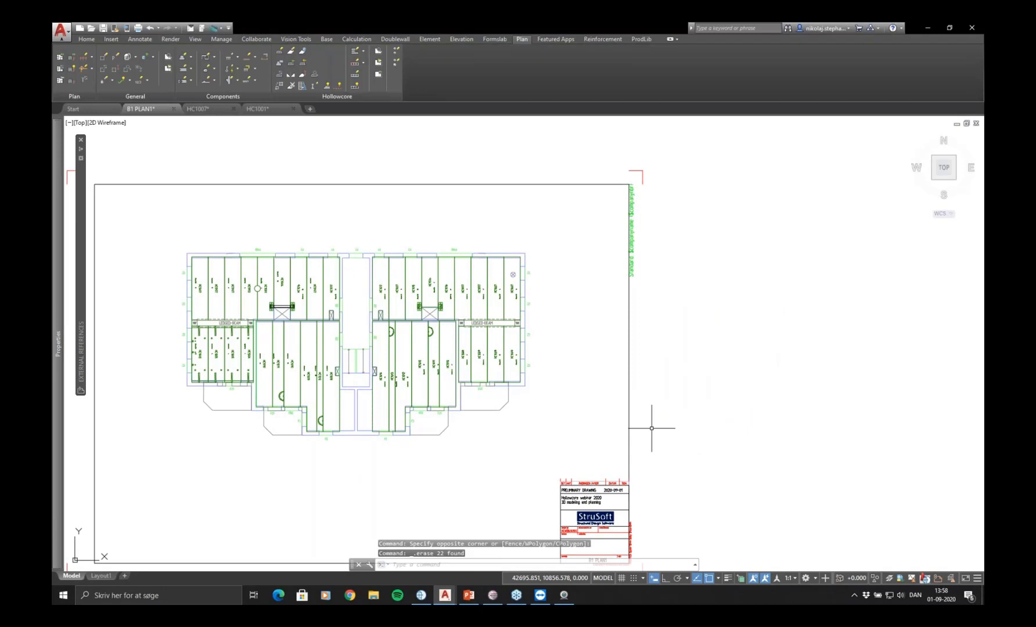
Centre the floor plan's sheet and save the B1 PLAN1 drawing
middle_click_drag(550, 313, 643, 286)
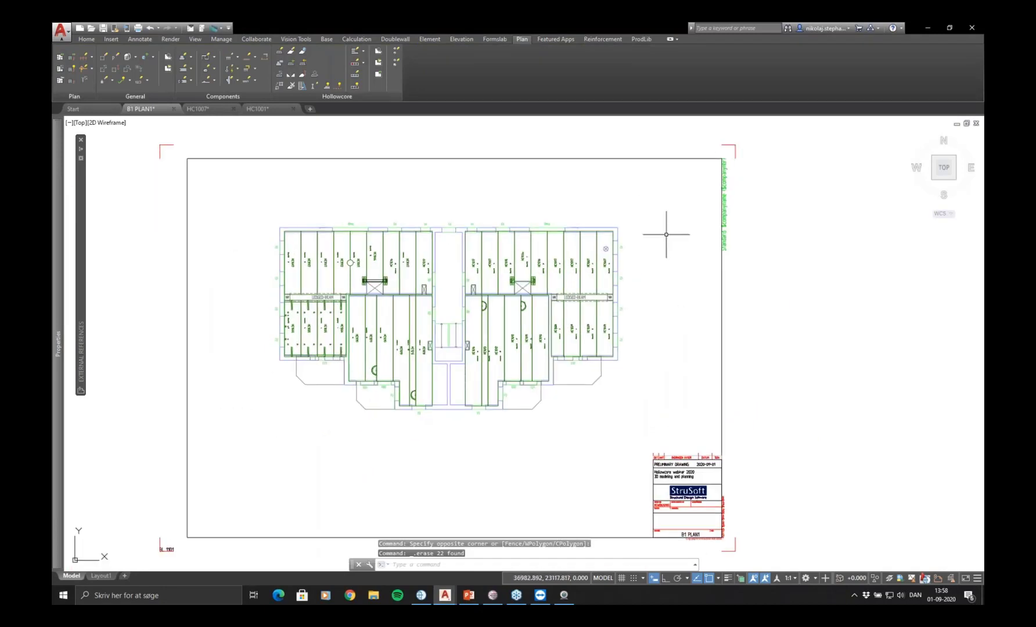
left_click(655, 263)
key("ctrl+s")
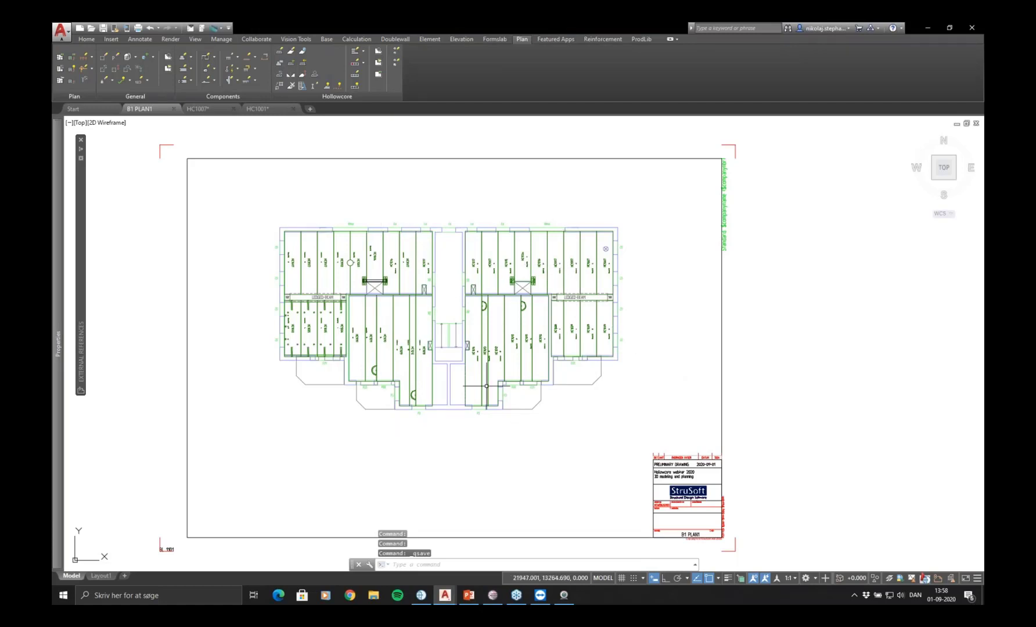
Switch to Project Manager and list the floors of Building 1 in the project's model tree
left_click(422, 595)
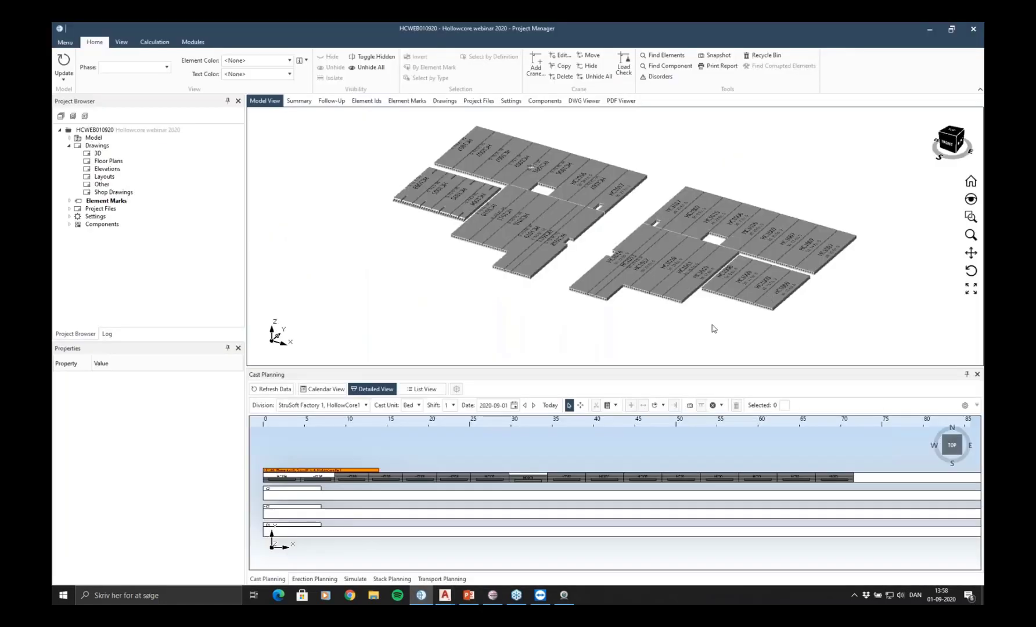
scroll(525, 308, "down", 3)
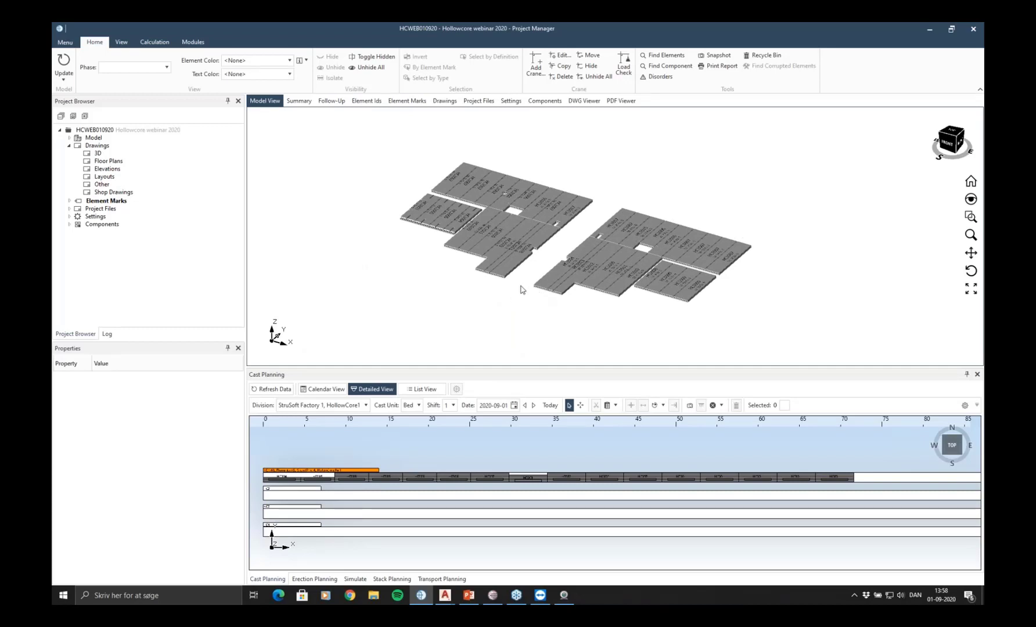
left_click(69, 146)
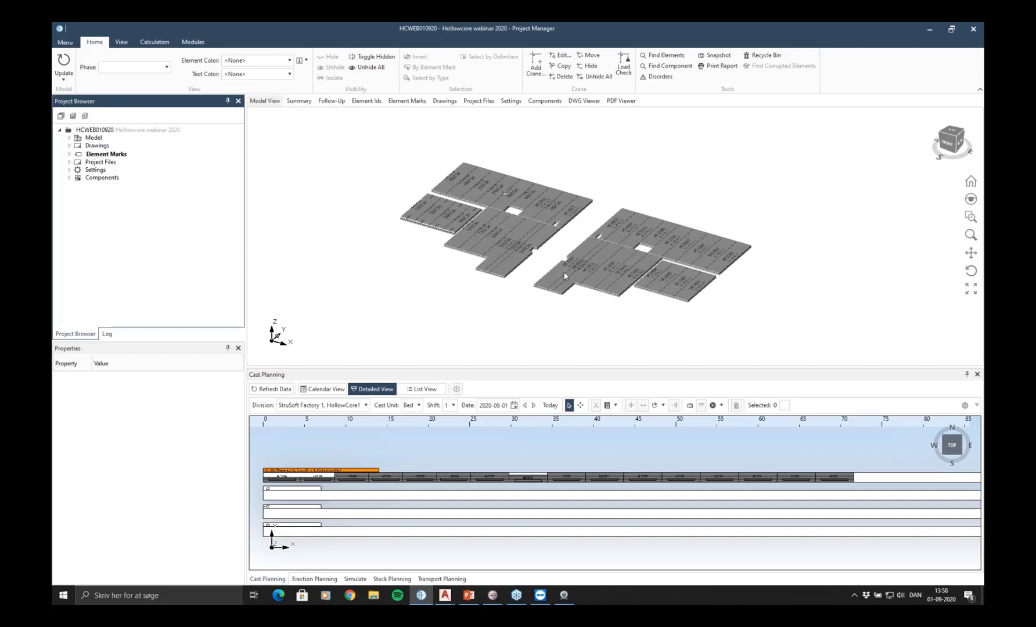
middle_click_drag(564, 276, 564, 292)
left_click(70, 137)
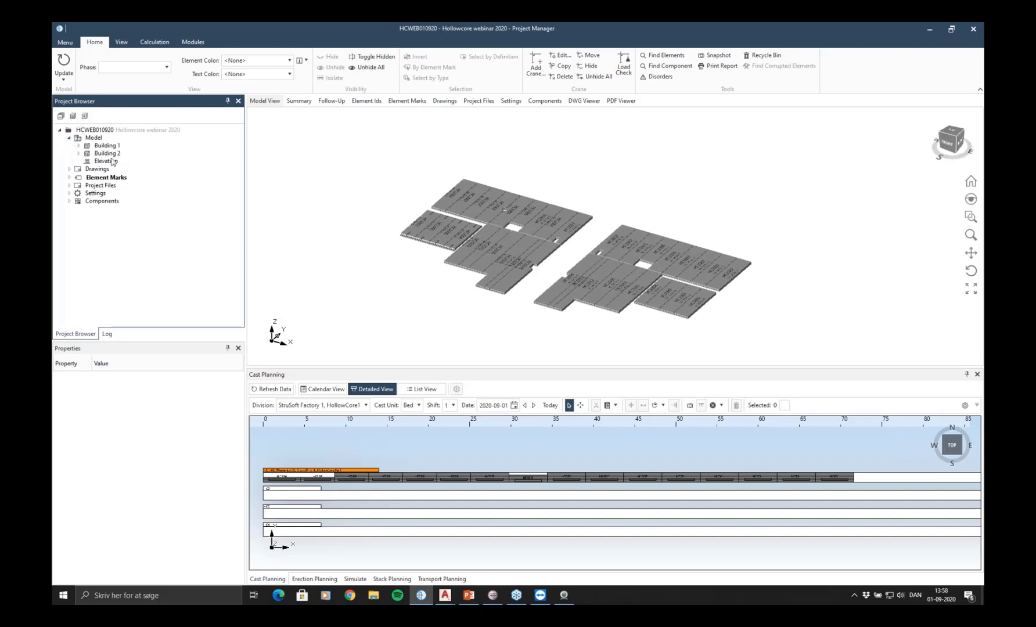
left_click(78, 146)
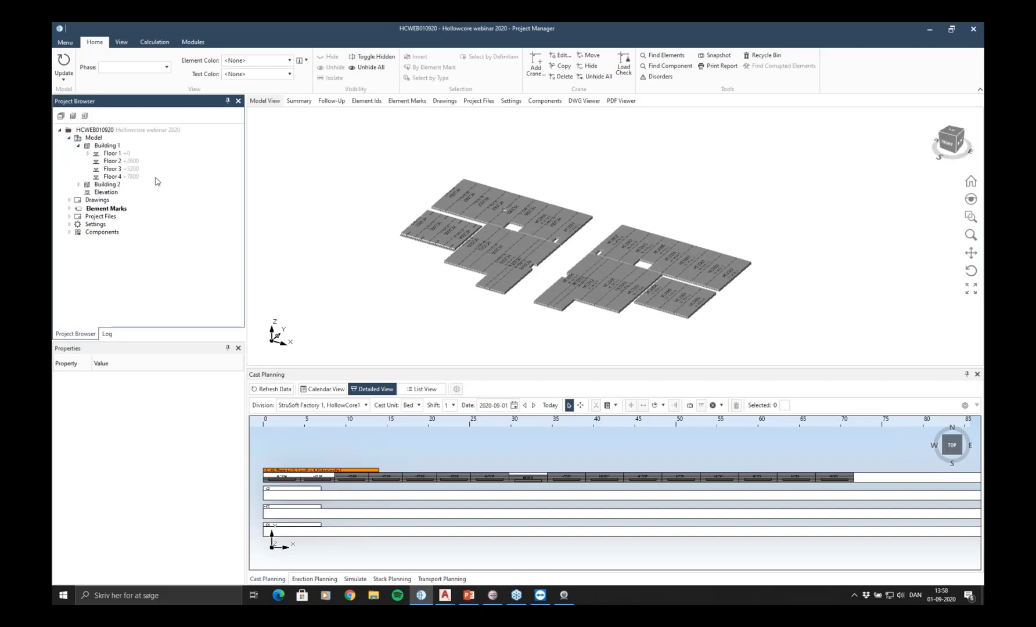
Copy Floor 1's elements and element marks to Building 1, Floor 2, Phase 1, increasing the numbers by 1000 and including shop drawings
right_click(118, 155)
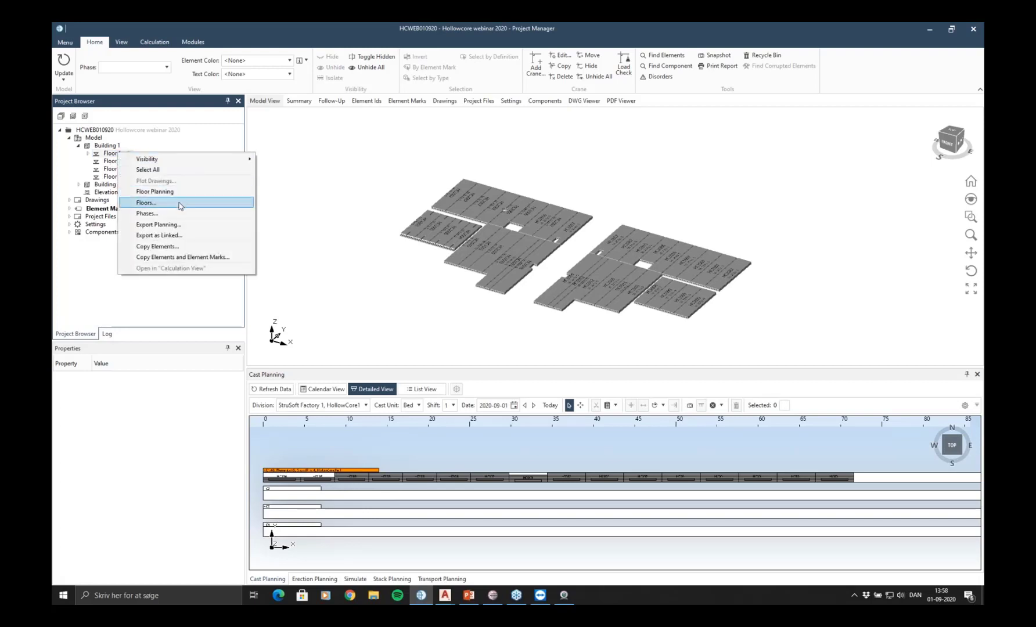
left_click(181, 257)
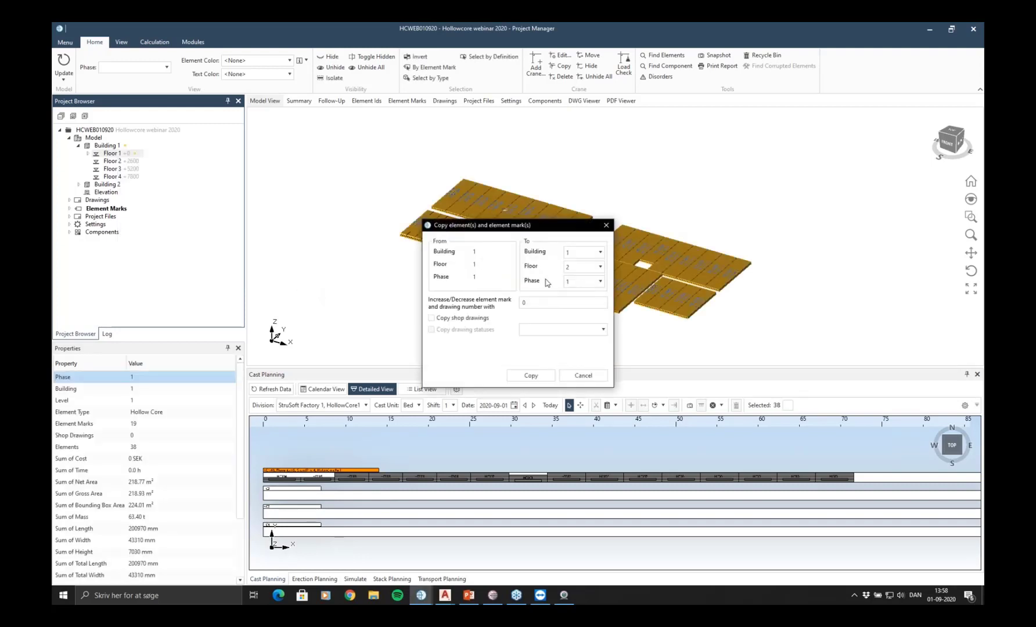
left_click(558, 308)
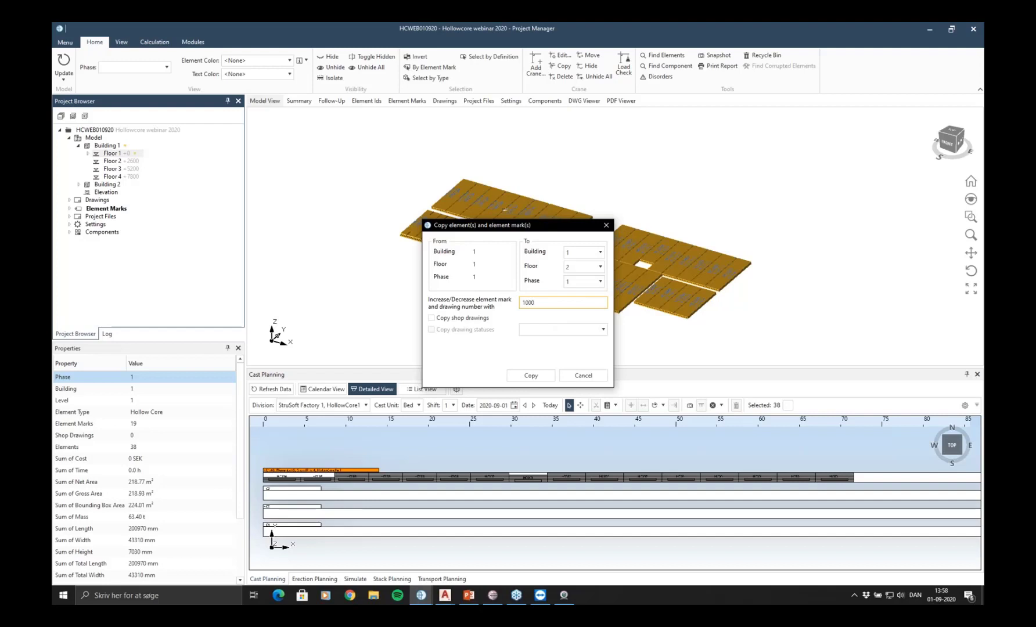
left_click(454, 319)
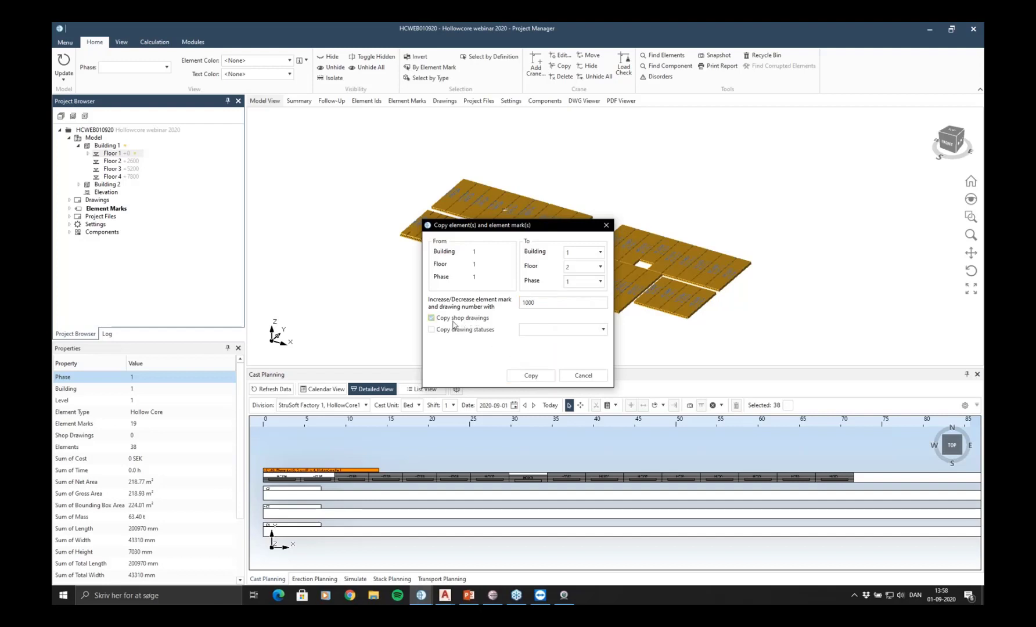
left_click(551, 377)
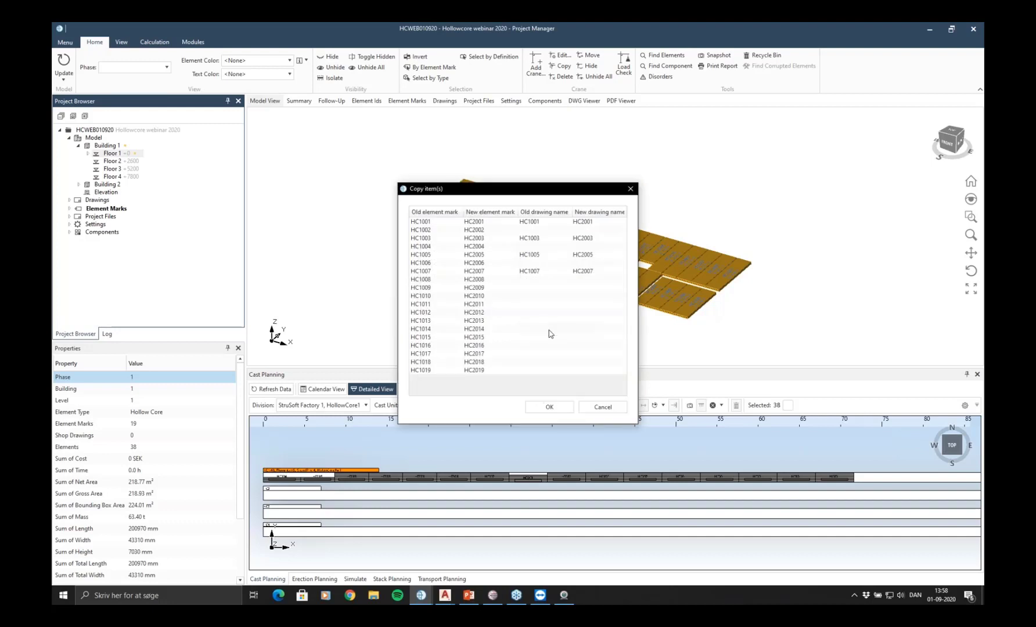
left_click(549, 406)
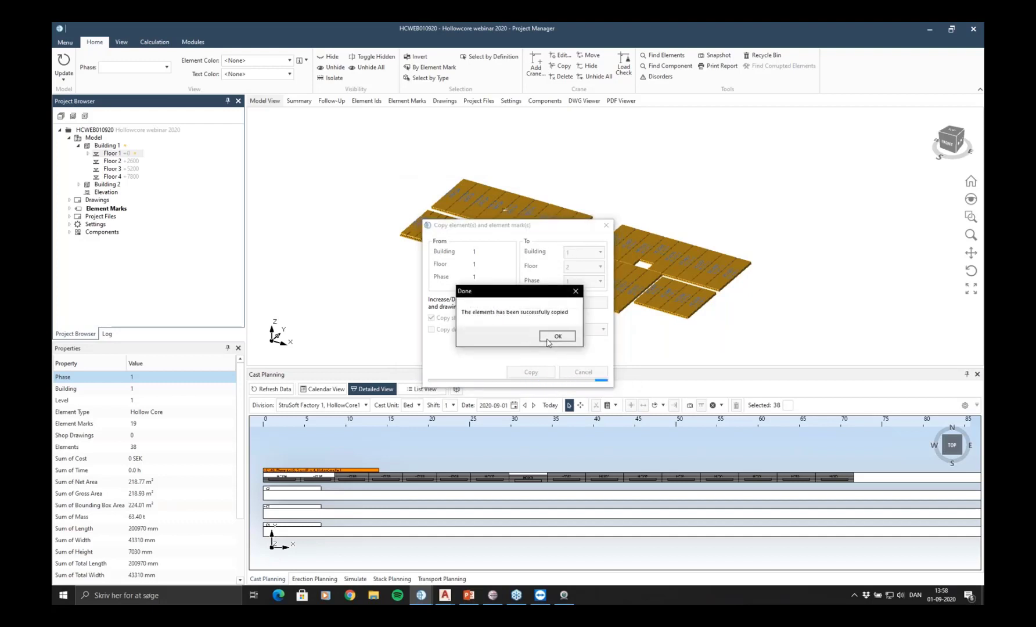
left_click(549, 338)
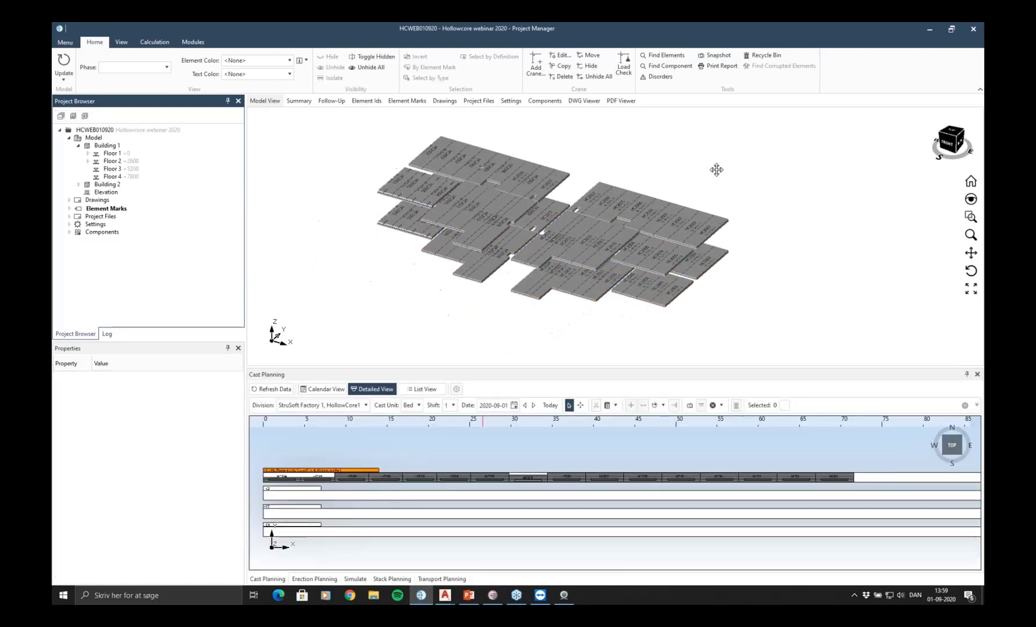
Examine the slabs of Floor 2 and Floor 1 of Building 1 separately in the 3D model
scroll(716, 170, "up", 3)
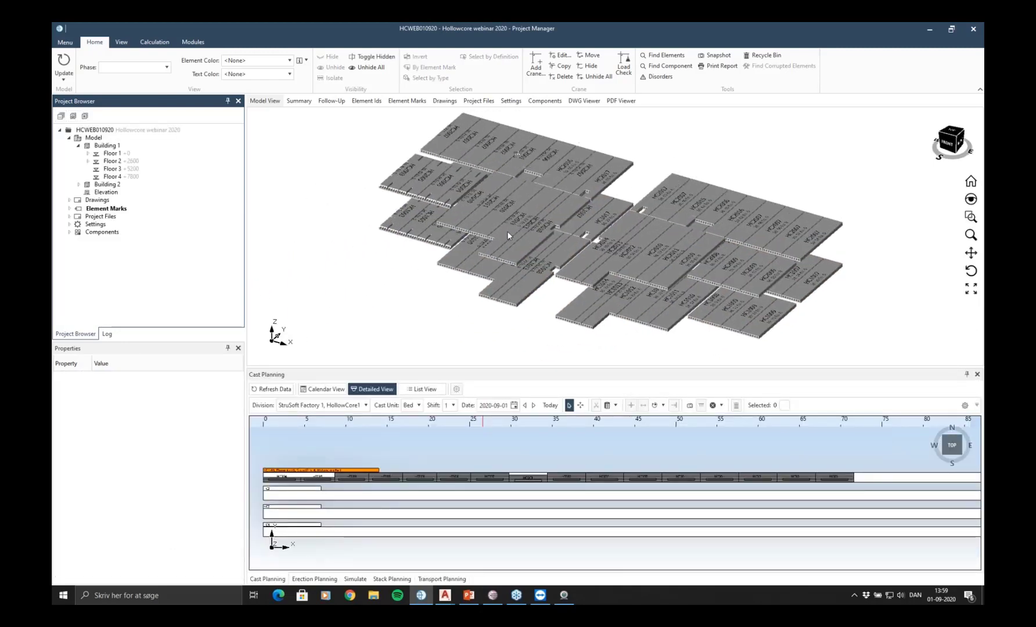
left_click(107, 162)
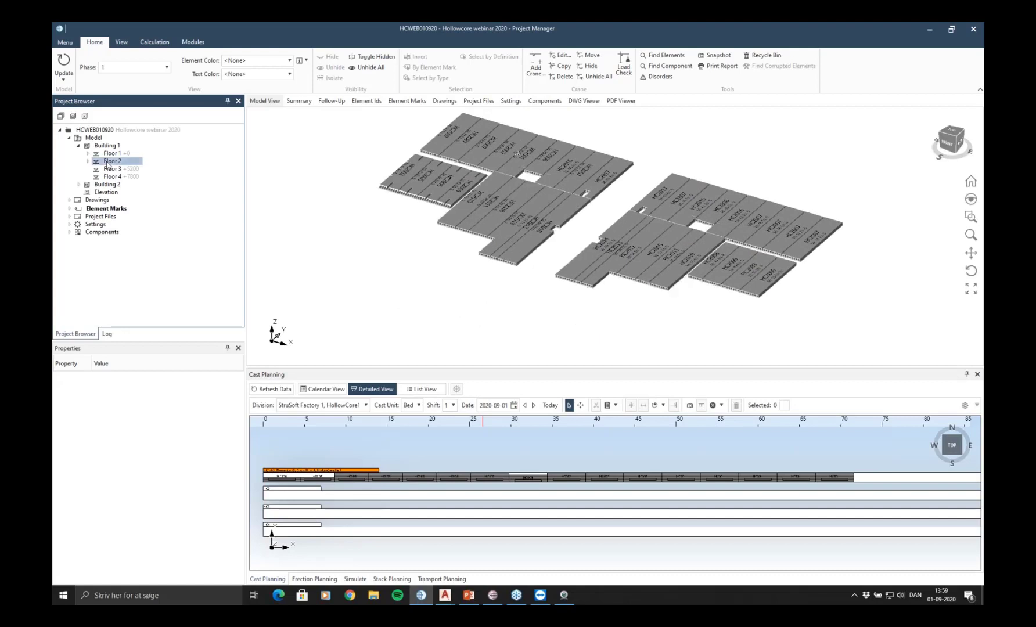
left_click(110, 154)
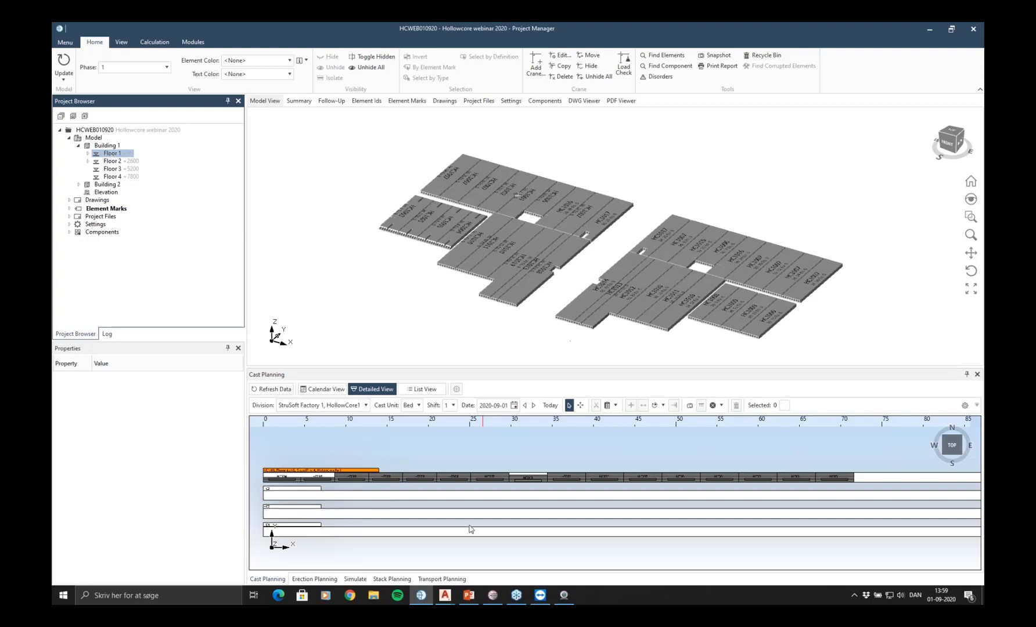
Switch to the B1 PLAN1 drawing in AutoCAD and generate the copied floor of Building 1 as wireframe for all phases
mouse_move(445, 595)
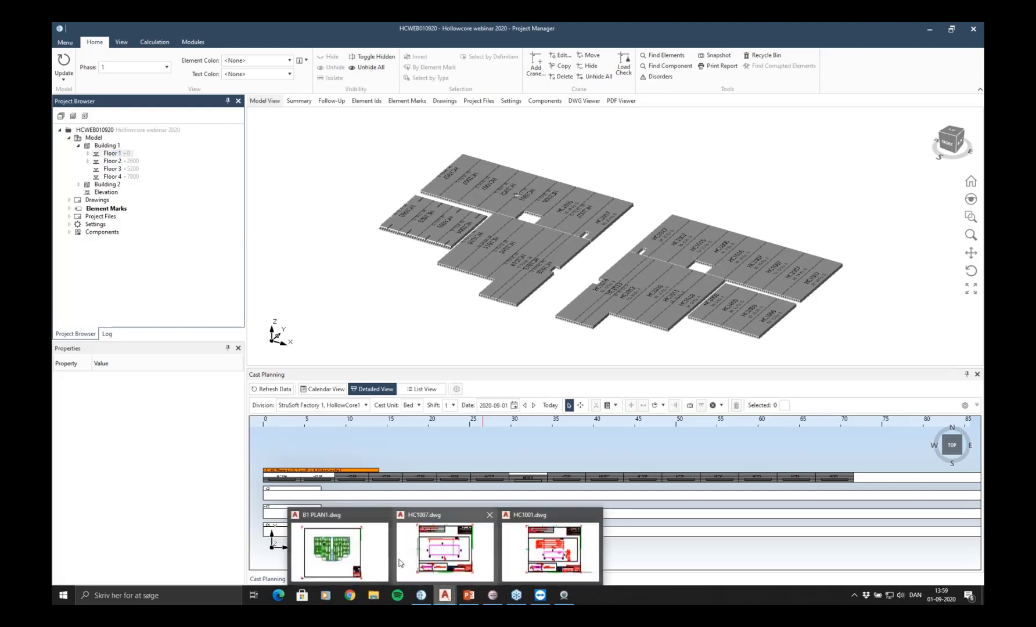
left_click(343, 550)
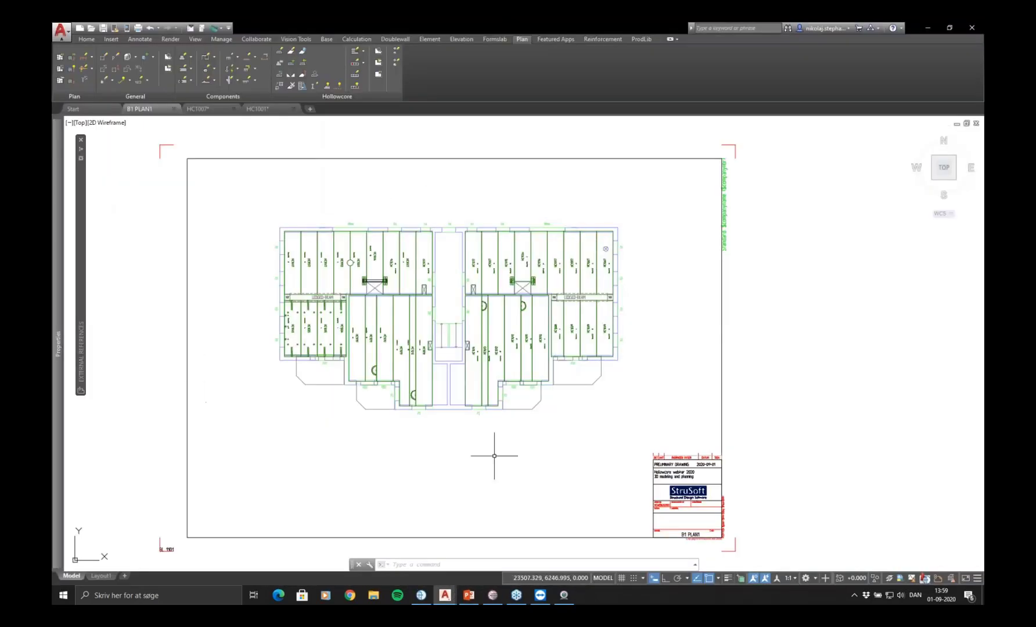
middle_click_drag(574, 412, 607, 428)
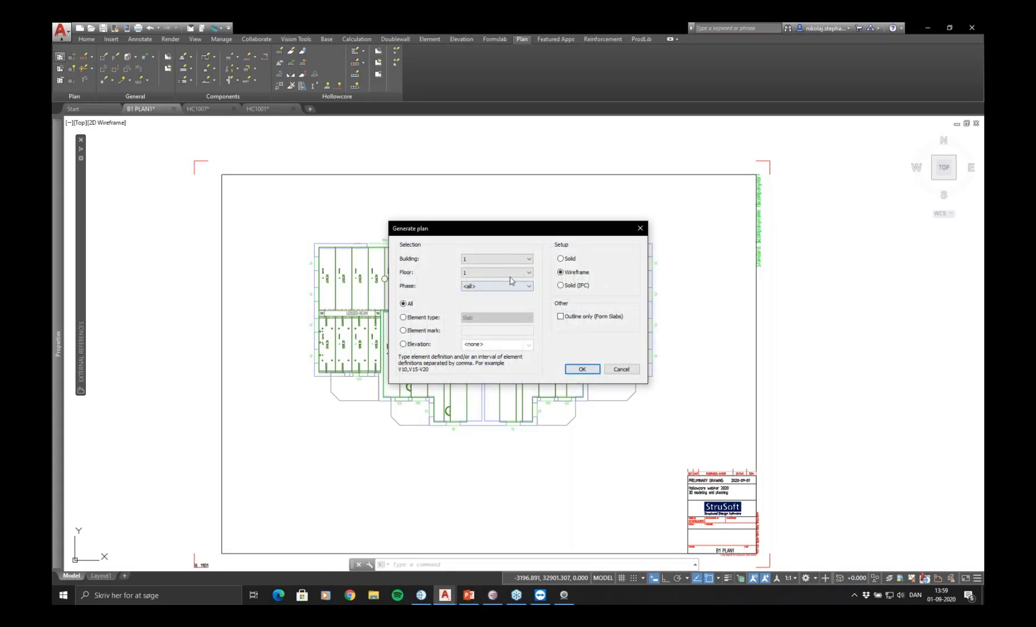
left_click(510, 273)
left_click(491, 291)
left_click(585, 372)
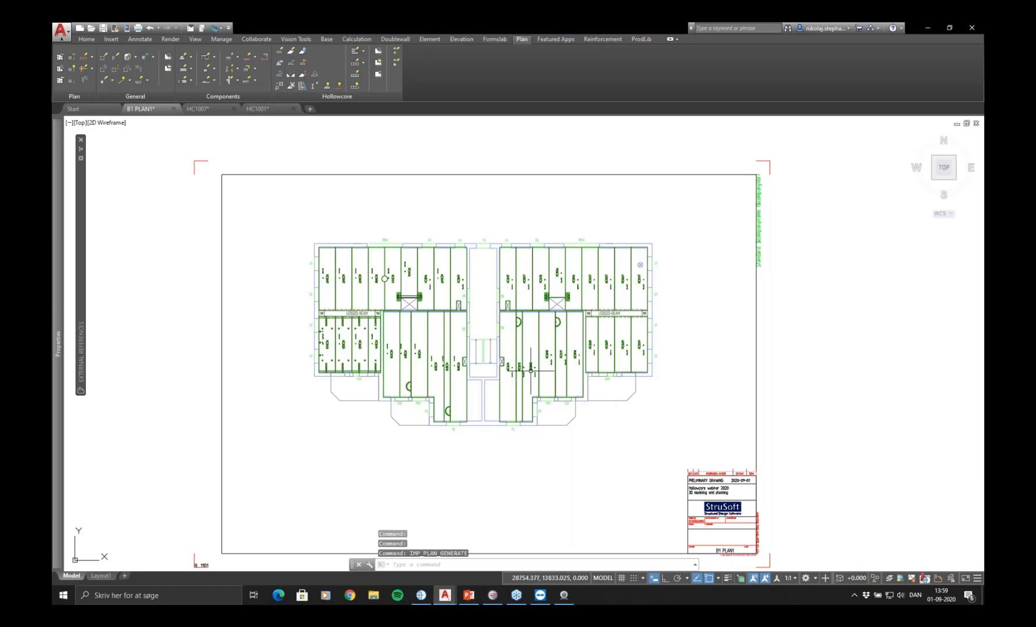
Show the B1 PLAN1 drawing in the SW Isometric view
left_click(235, 145)
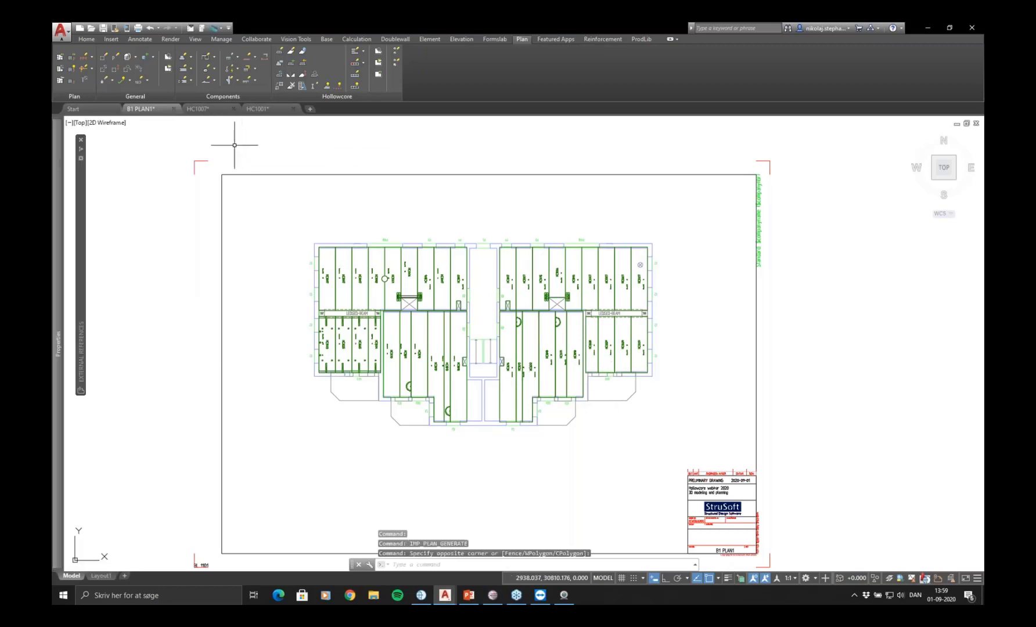
left_click(77, 127)
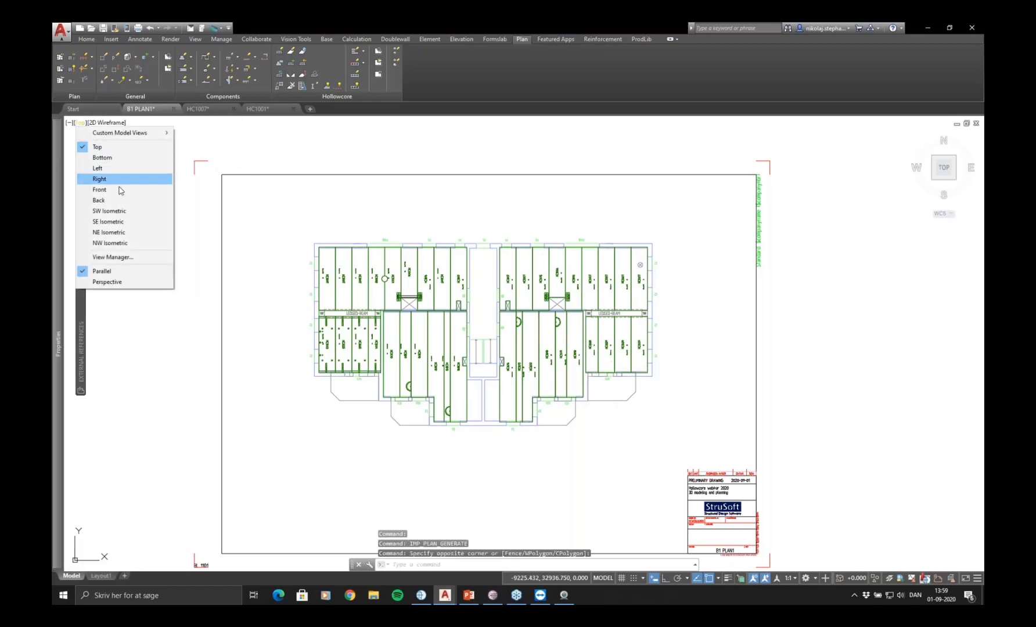
left_click(116, 210)
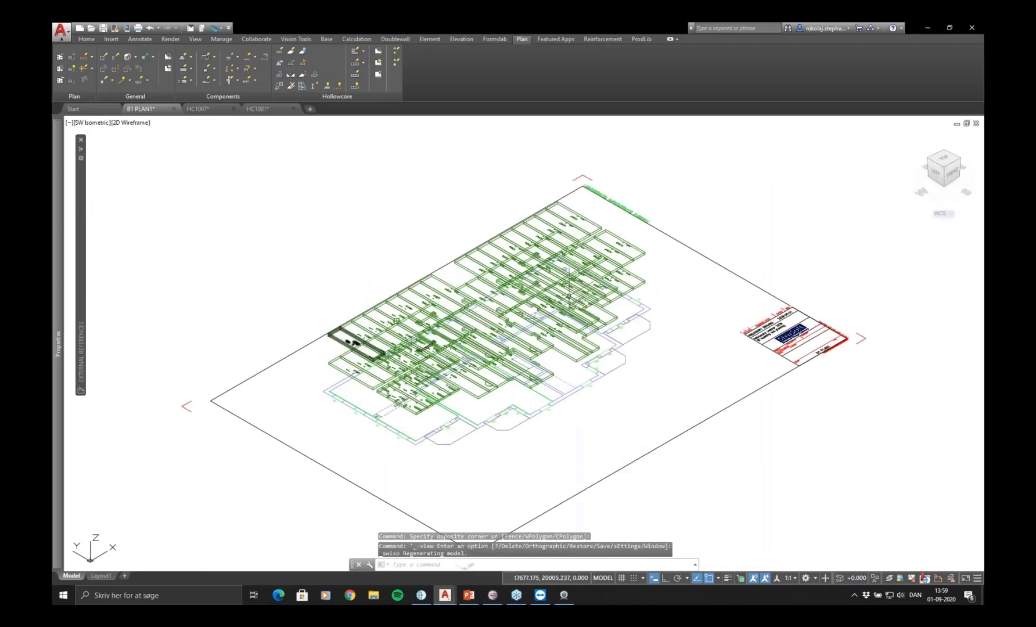
Switch to the top view and copy only the hollowcore slabs, without the surrounding building outline, to the free area right of the drawing frame
left_click(100, 122)
left_click(125, 144)
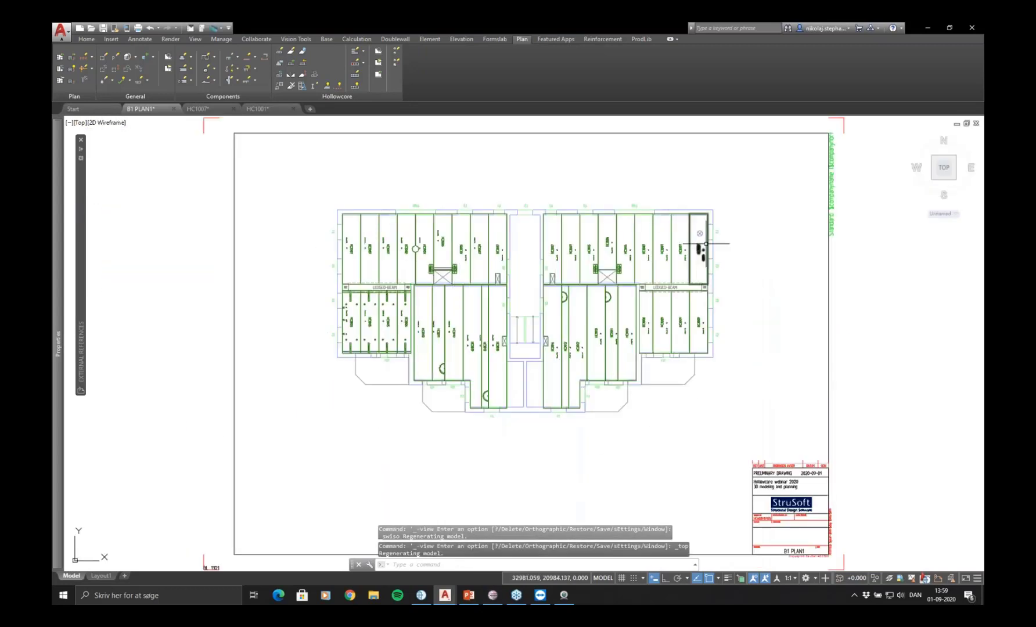
left_click(743, 197)
left_click(307, 415)
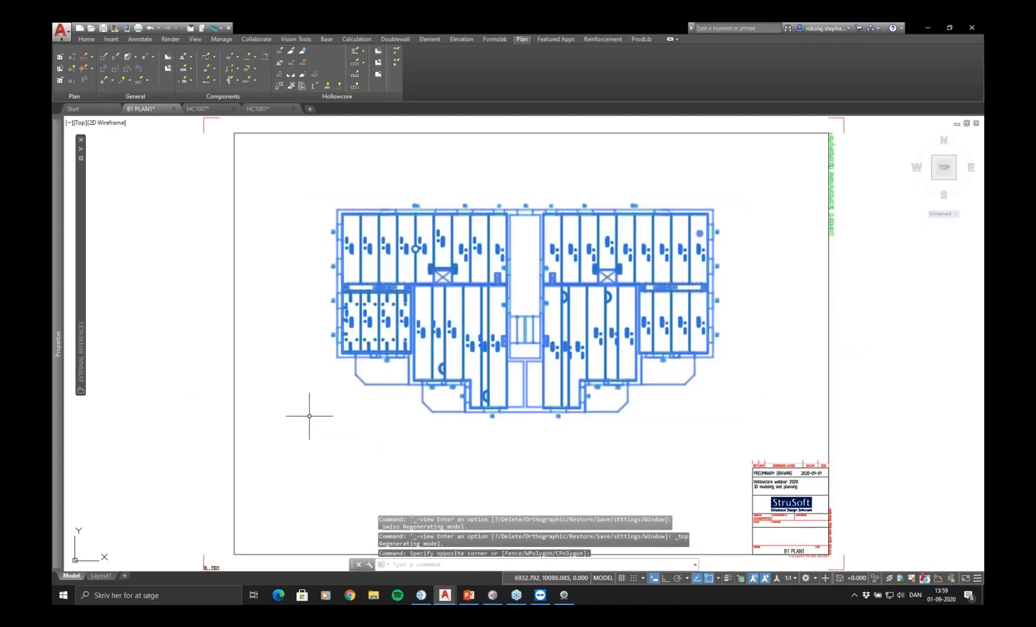
left_click(770, 401, "shift")
left_click(606, 430, "shift")
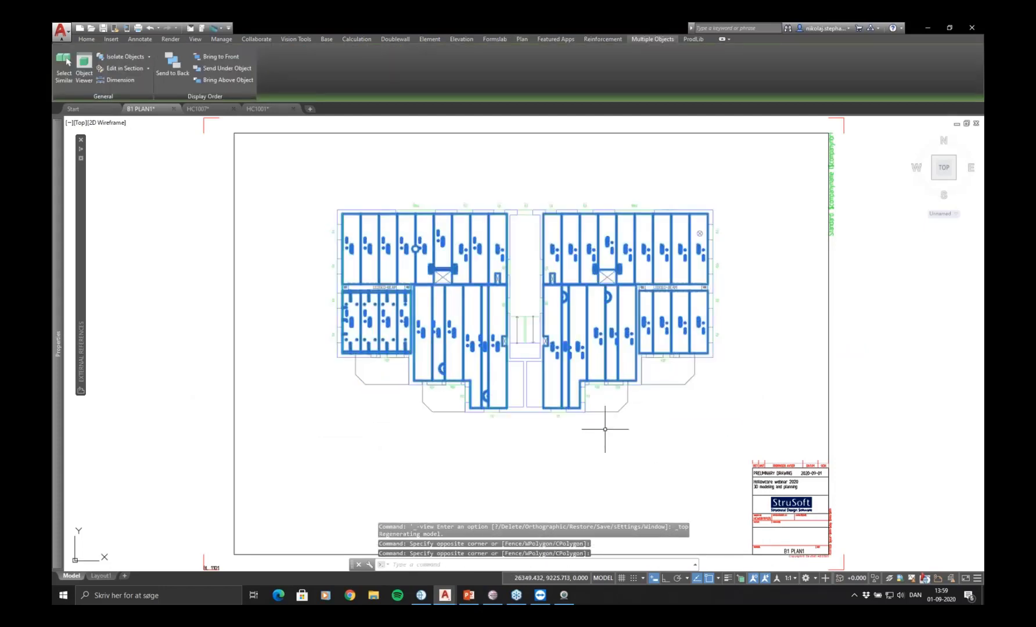
type("co")
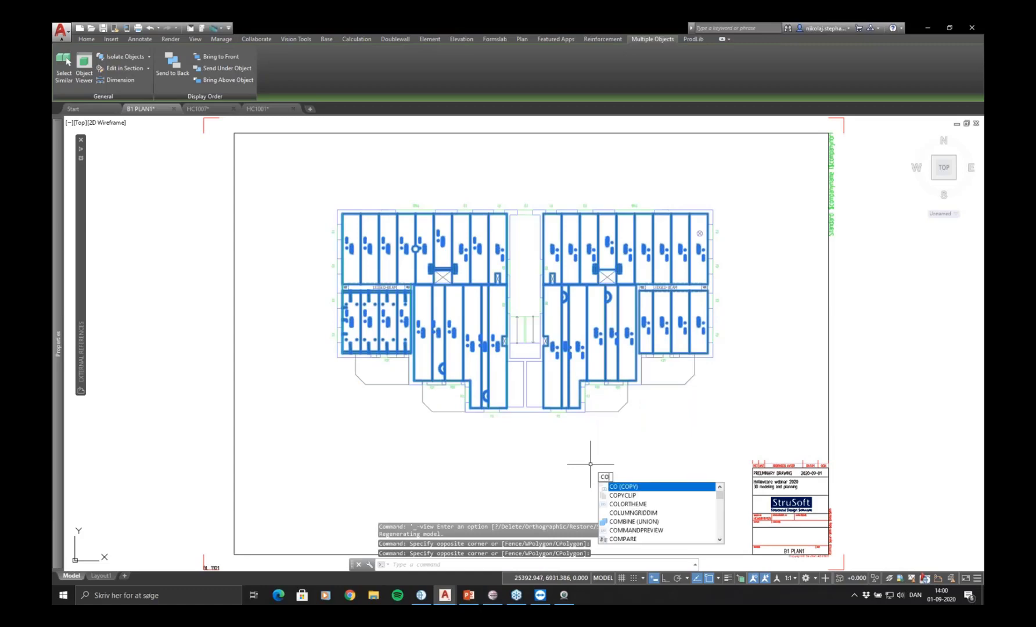
key("Return")
left_click(591, 463)
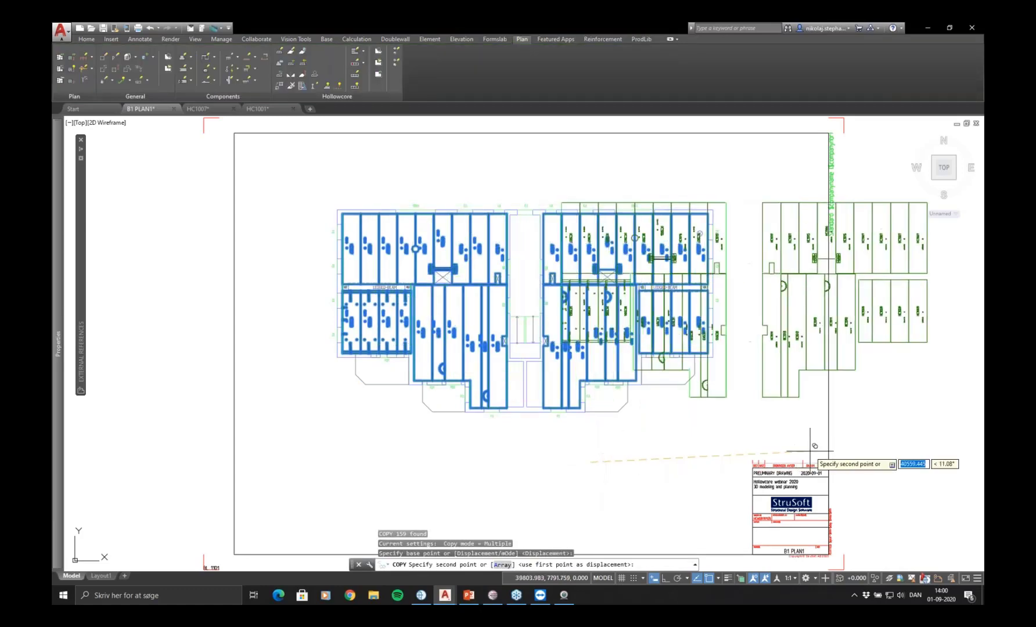
middle_click_drag(812, 450, 575, 461)
middle_click_drag(771, 458, 627, 459)
left_click(791, 444)
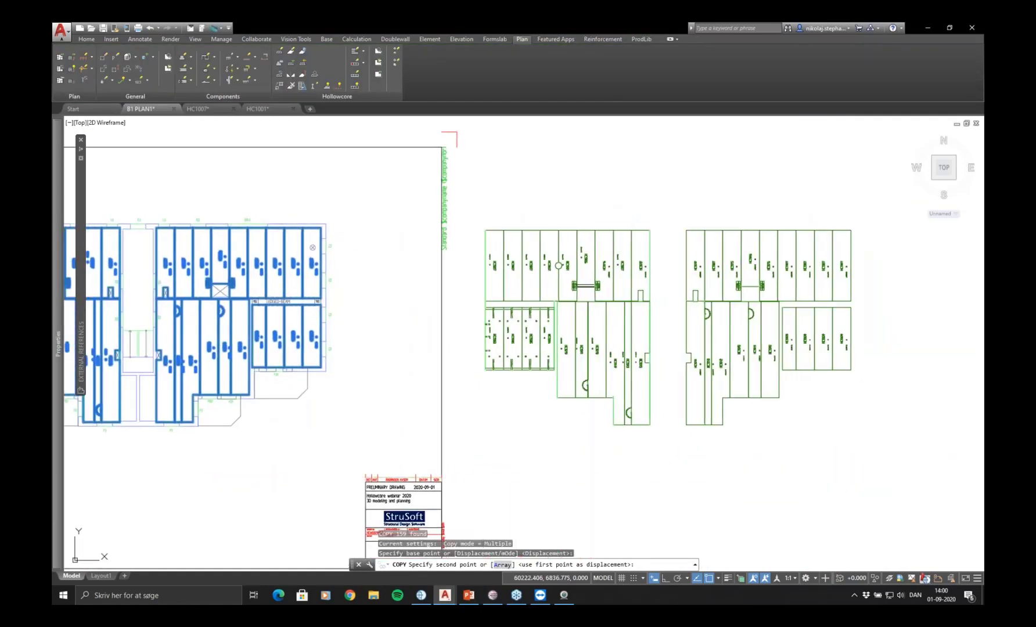
key("Escape")
Rotate all the copied slabs 90 degrees counterclockwise about the upper-left corner of their outline
left_click(876, 186)
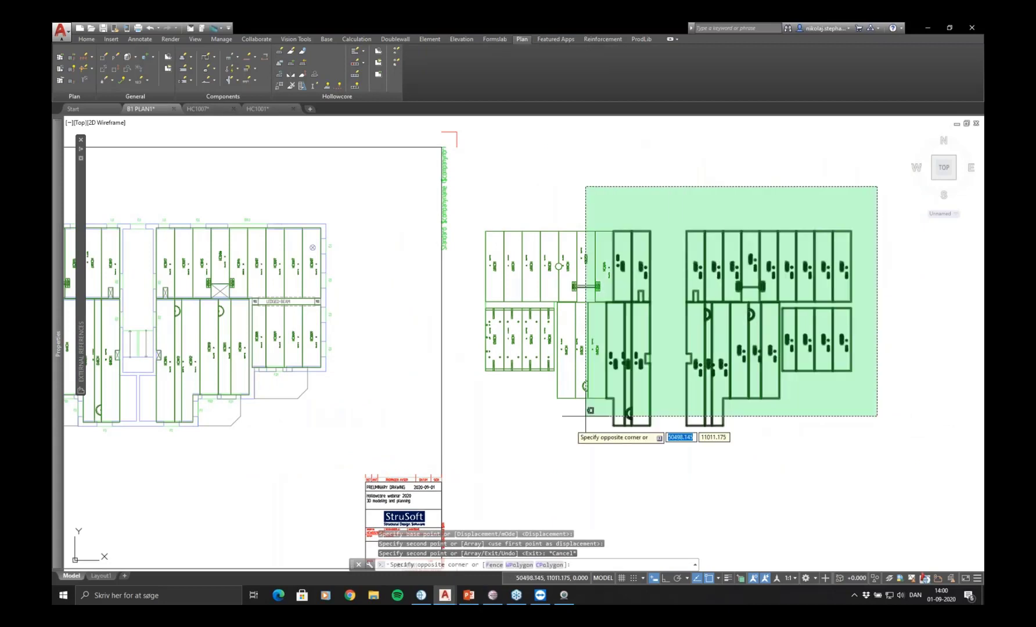
left_click(482, 452)
type("ro")
key("Return")
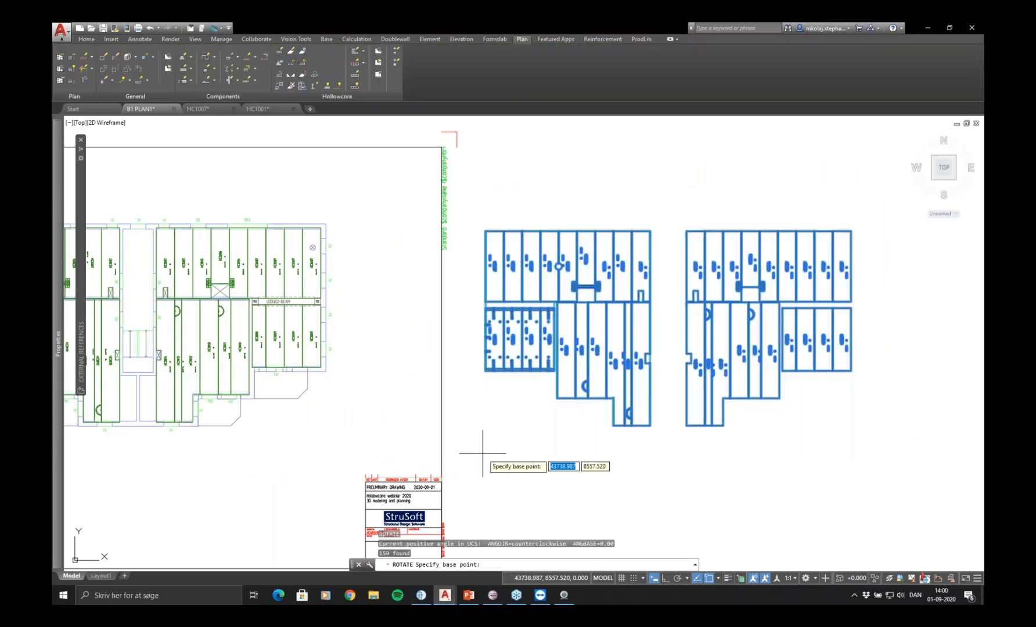
left_click(485, 230)
scroll(542, 229, "down", 5)
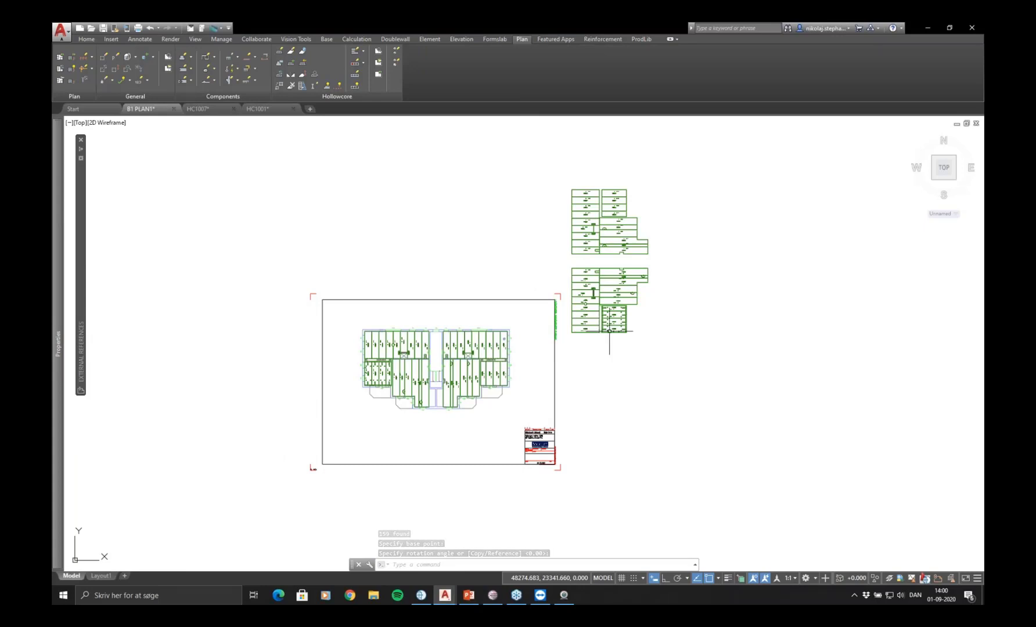
middle_click_drag(639, 230, 620, 254)
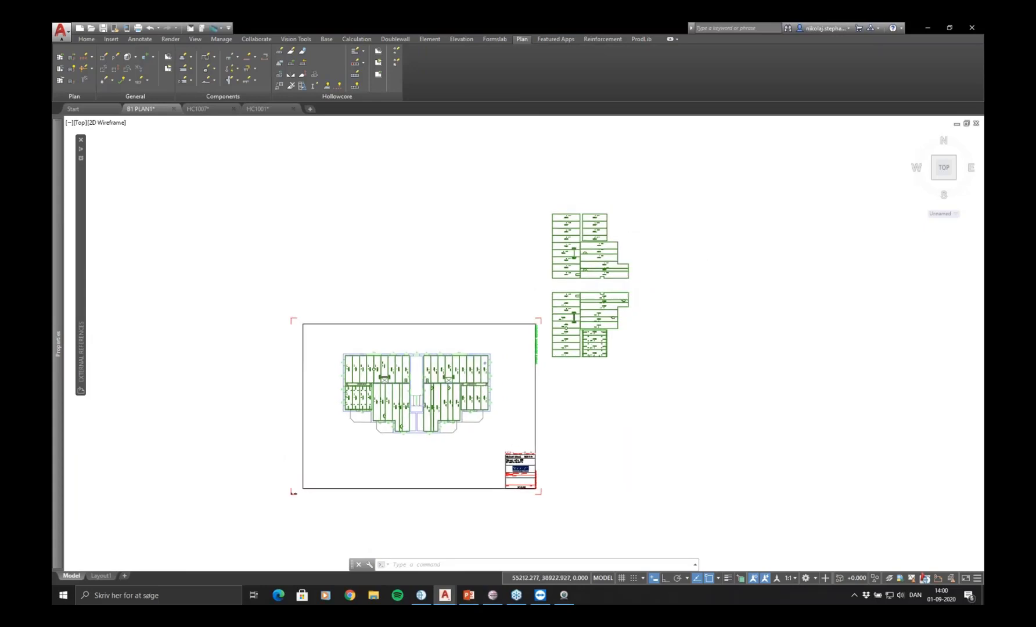
Run Update Plan to review which drawing elements are not in the database, and abort it without saving
scroll(626, 273, "up", 2)
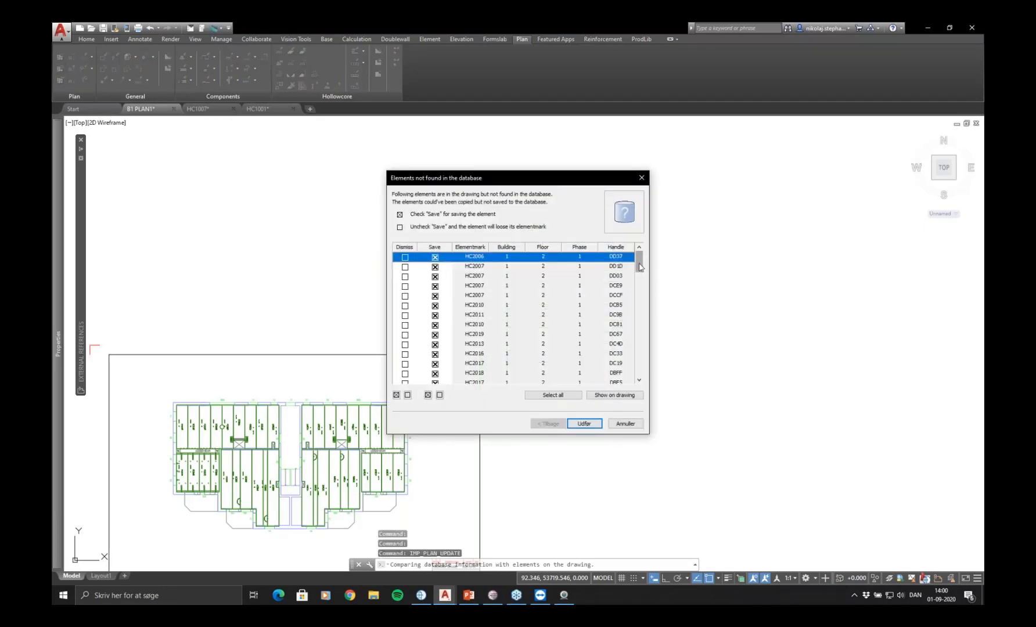
mouse_move(639, 266)
left_mouse_down()
mouse_move(642, 365)
mouse_move(639, 260)
left_mouse_up()
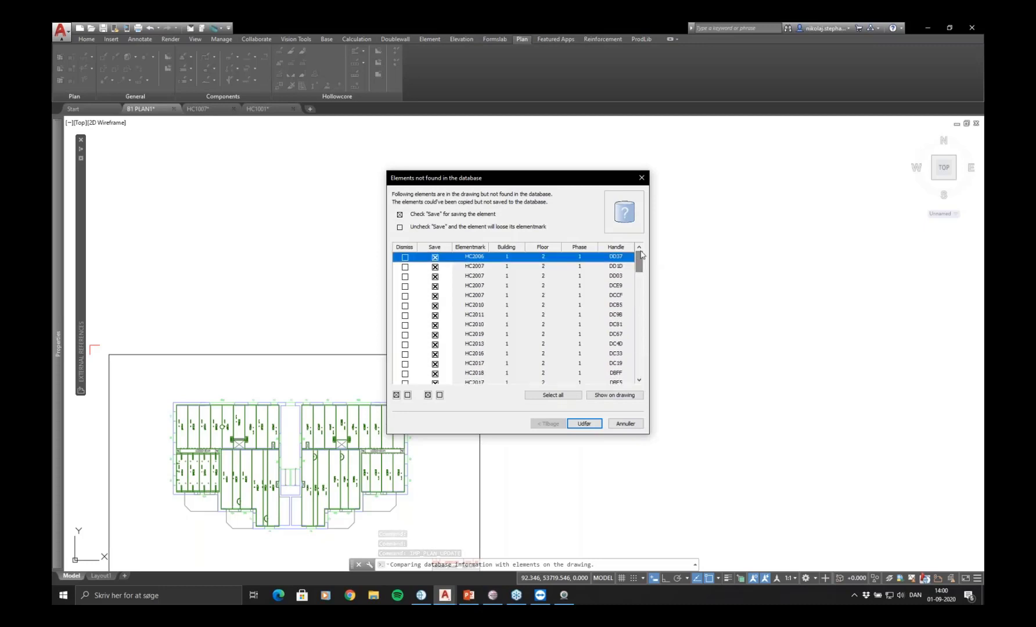
left_click(647, 179)
Assign all the copied slabs to building 2 in the slab properties, and update the plan so the new elements are saved to the database
left_click(690, 221)
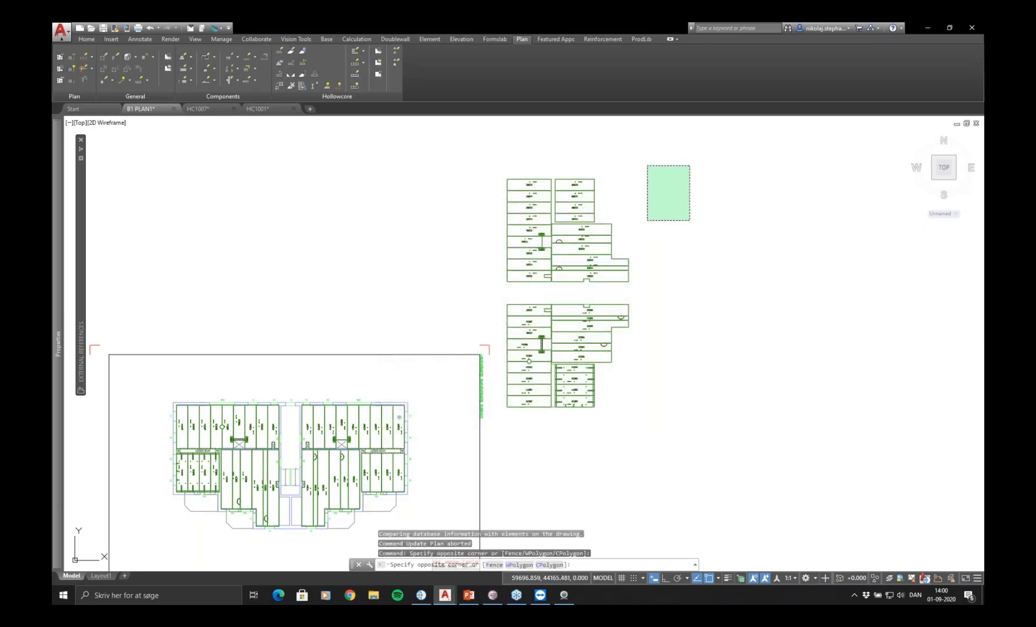
left_click(526, 41)
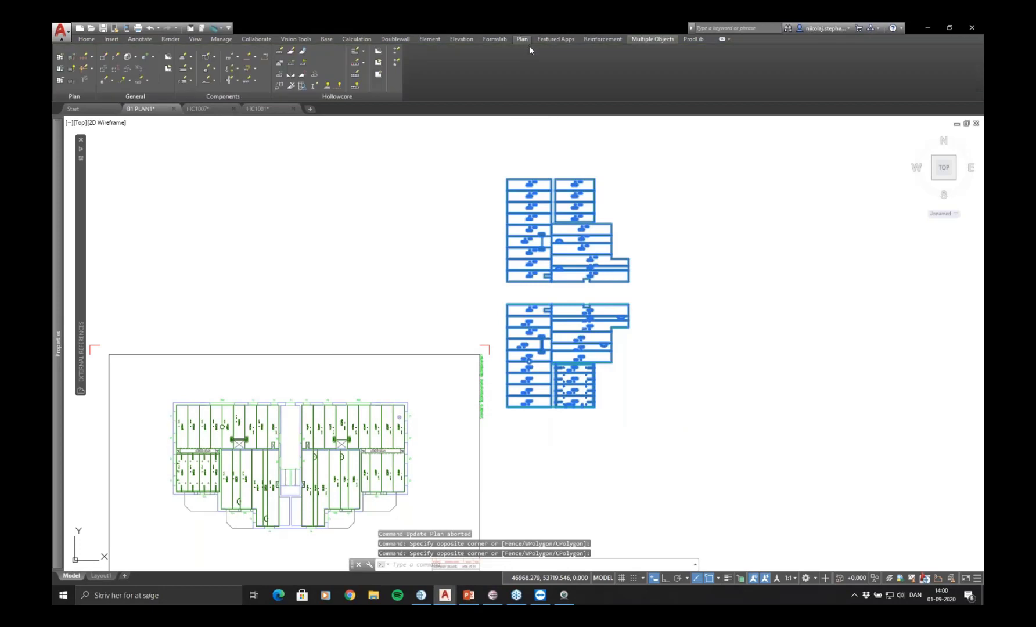
left_click(292, 54)
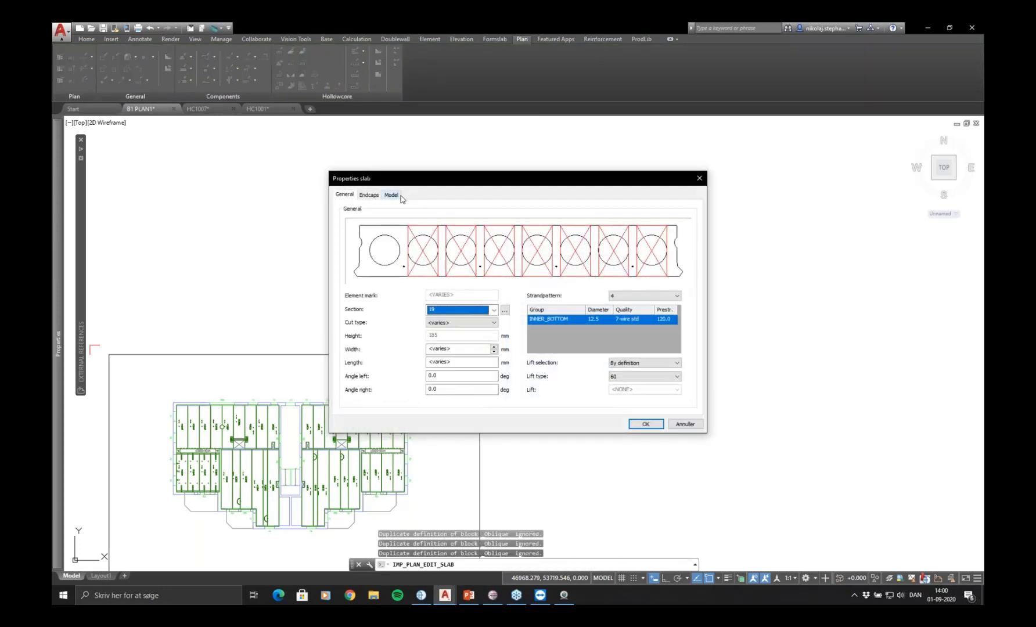
left_click(391, 194)
left_click(496, 234)
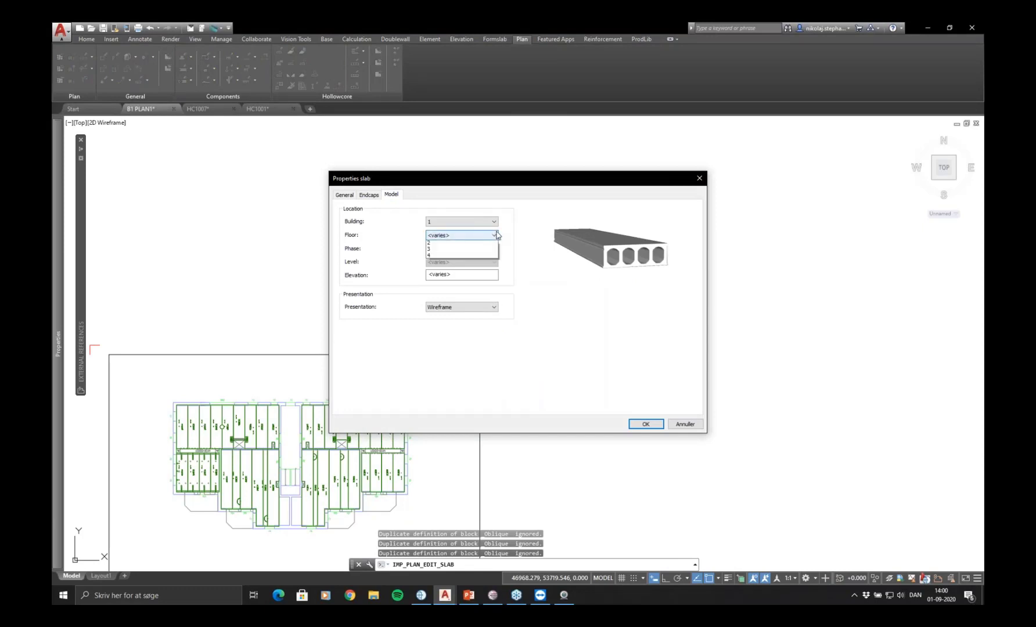
left_click(497, 224)
left_click(495, 223)
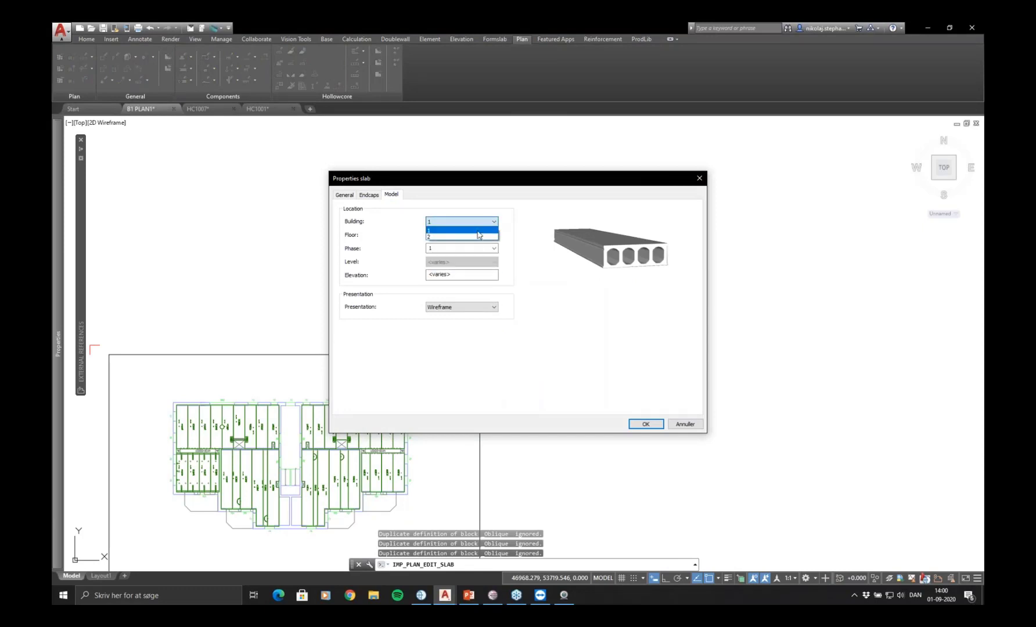
left_click(478, 237)
left_click(647, 423)
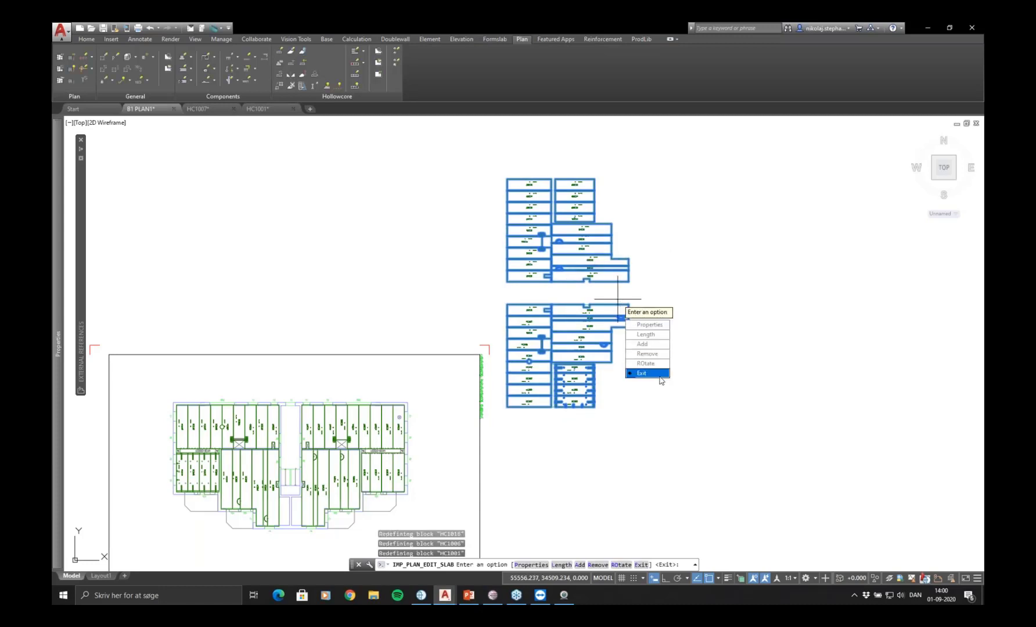
left_click(660, 375)
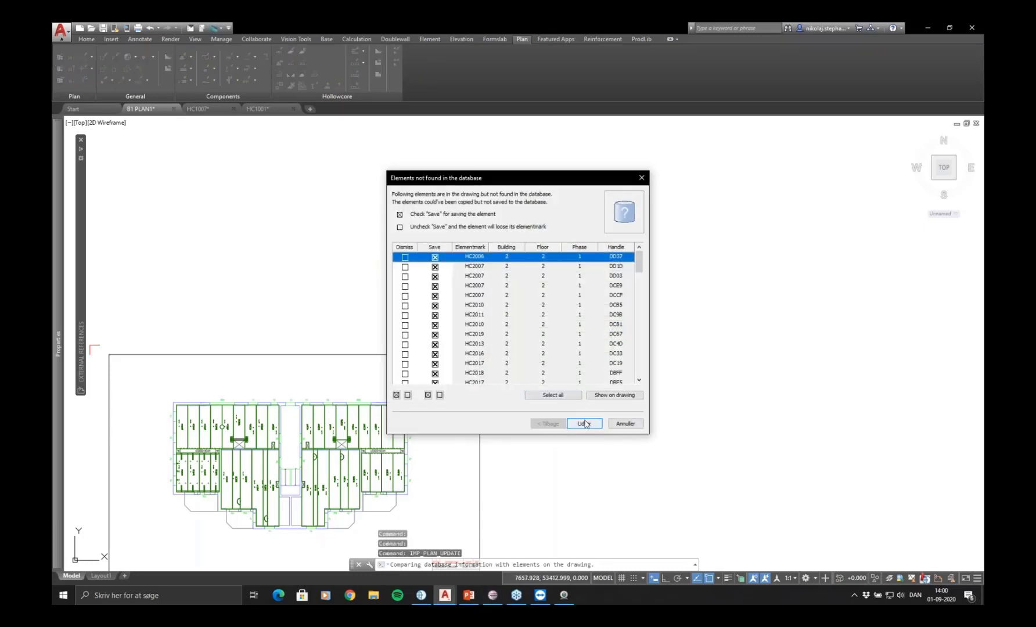
left_click(584, 423)
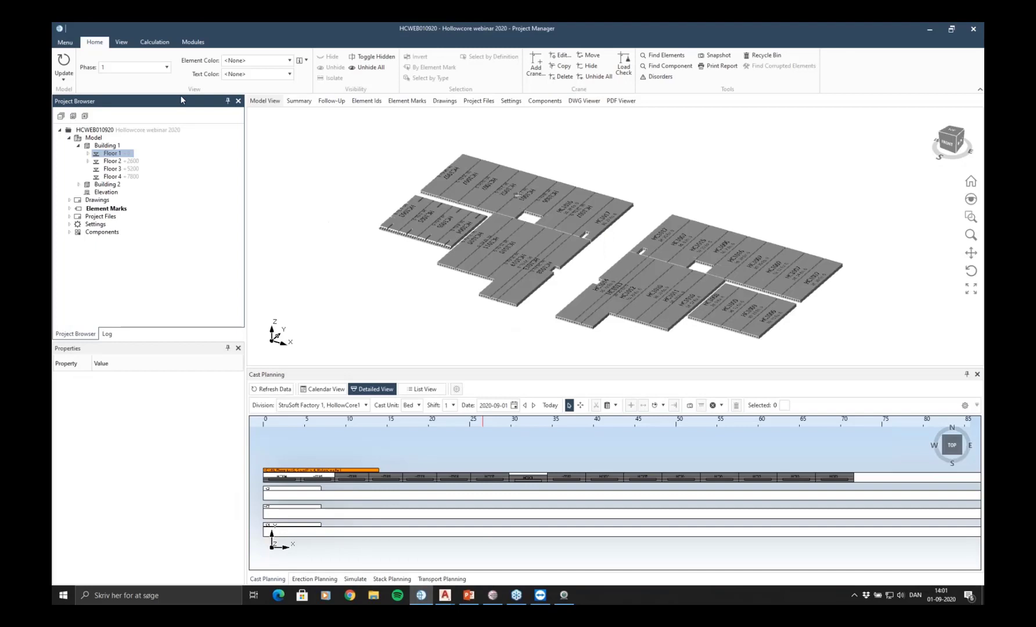
Switch to Project Manager, update the model and display the complete model with both buildings
left_click(64, 61)
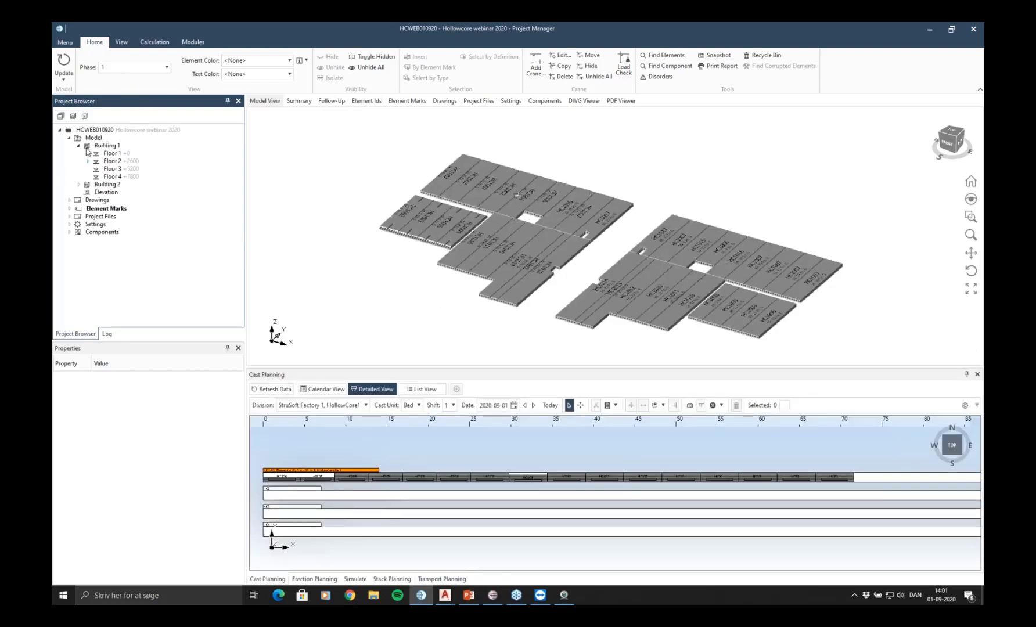
left_click(91, 137)
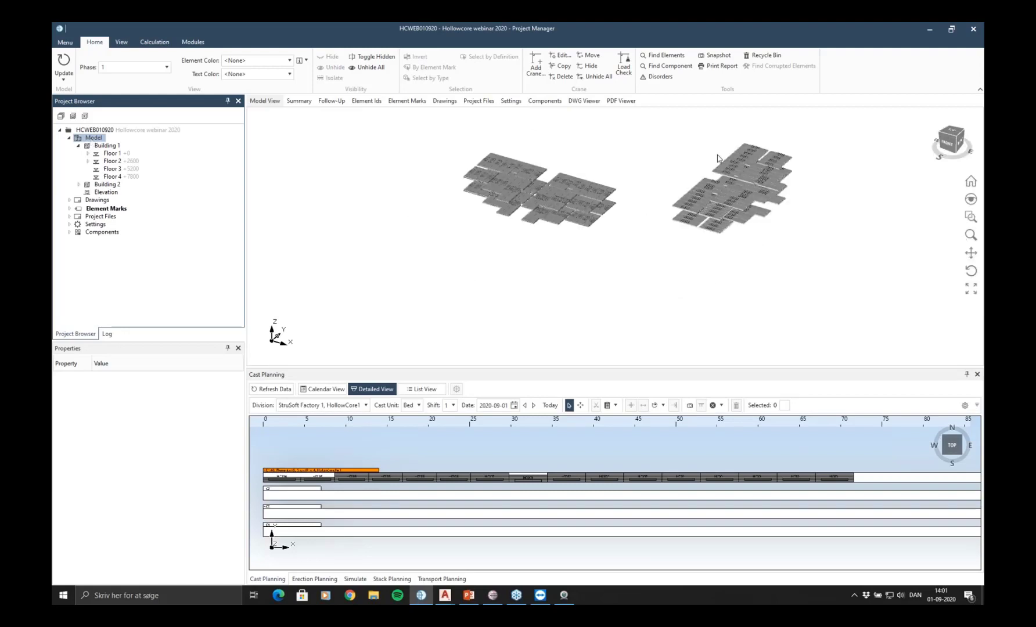
scroll(574, 212, "up", 5)
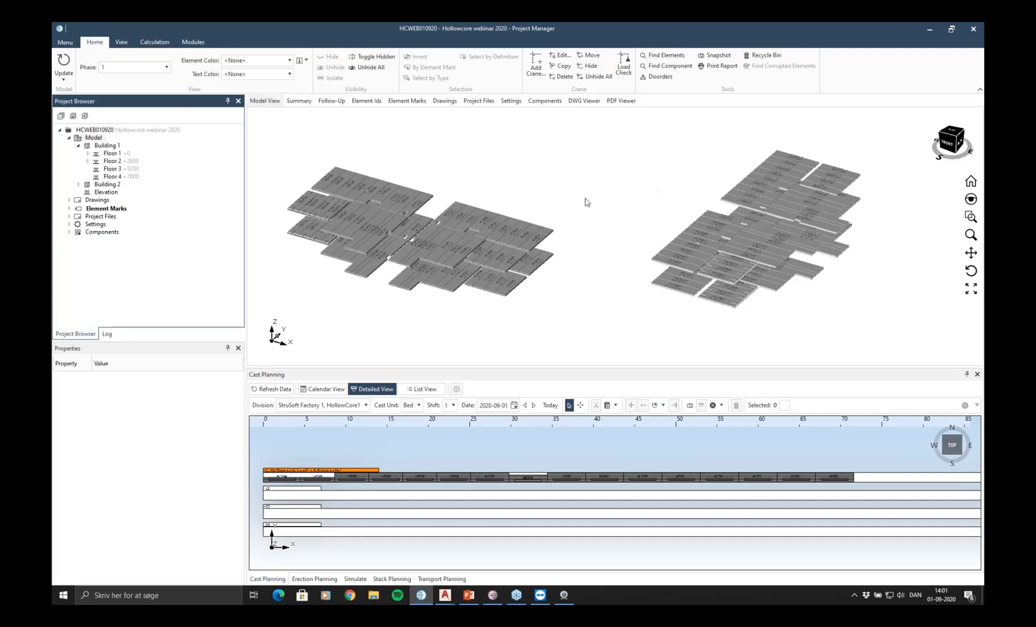
middle_click_drag(584, 201, 613, 205)
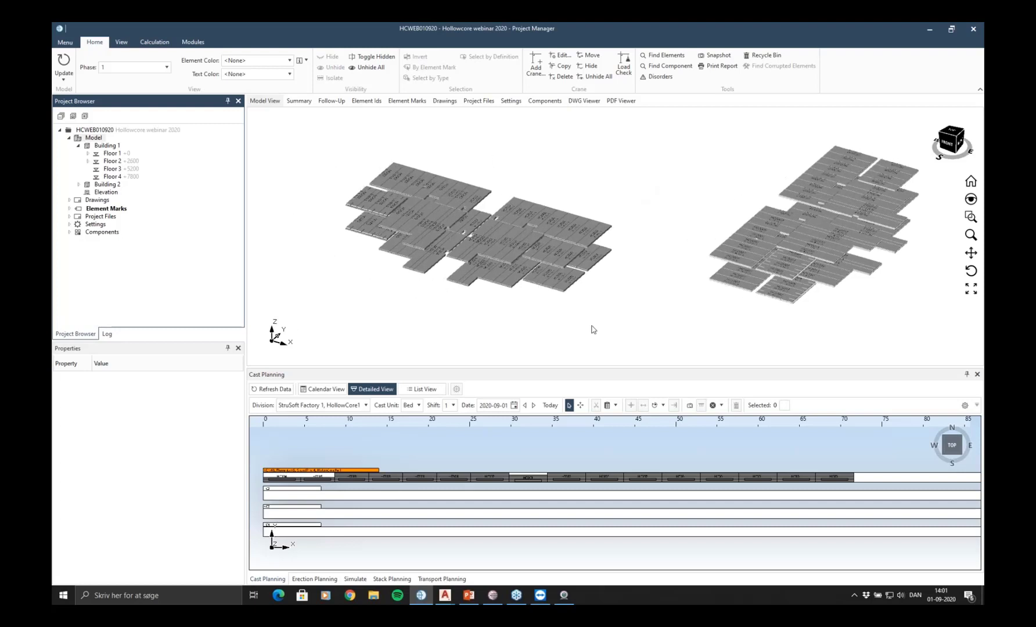
Display only Floor 1 of Building 1 and select its rear row of slabs with a line across both halves
left_click(111, 153)
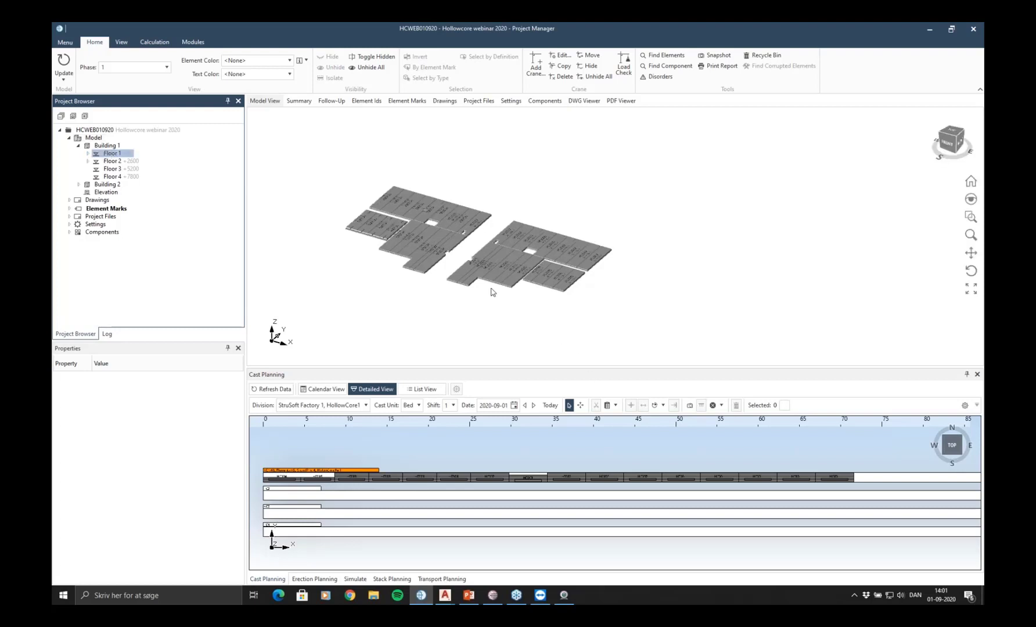
scroll(489, 292, "up", 5)
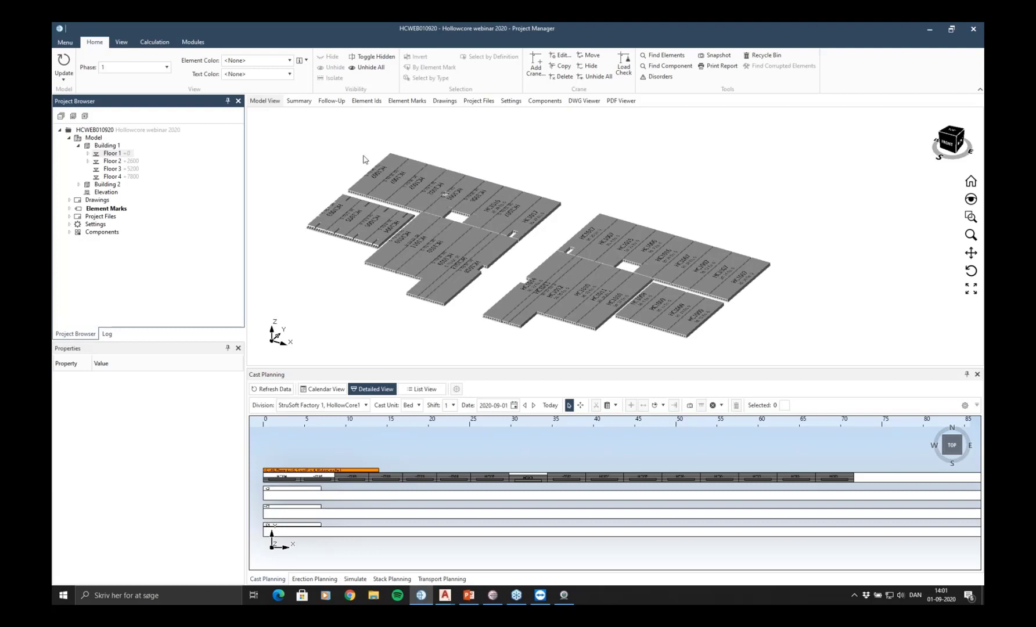
left_click(400, 183)
left_click(357, 163)
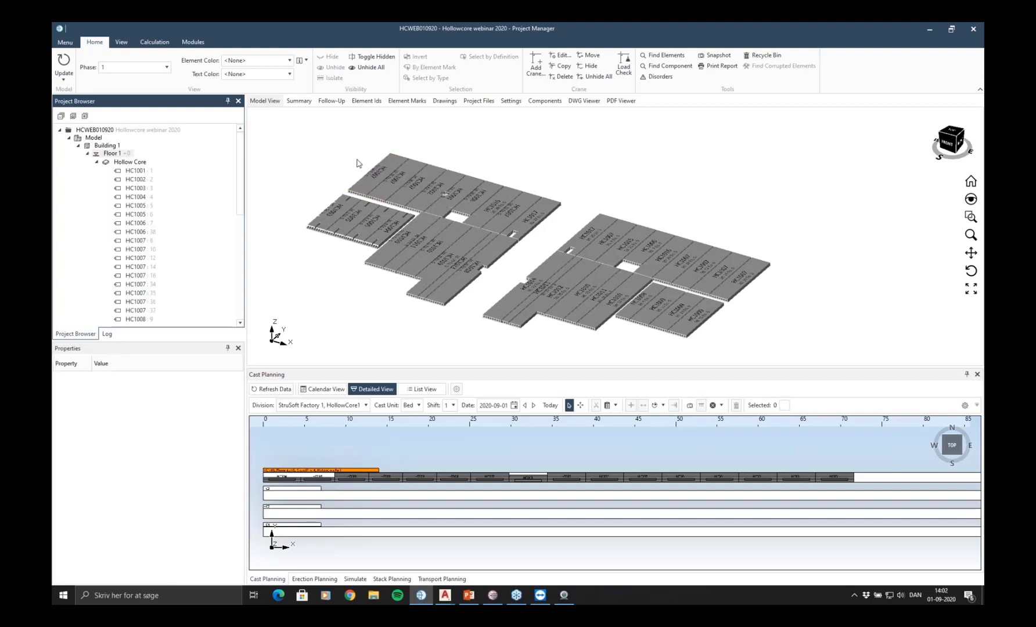
left_click_drag(357, 159, 764, 285)
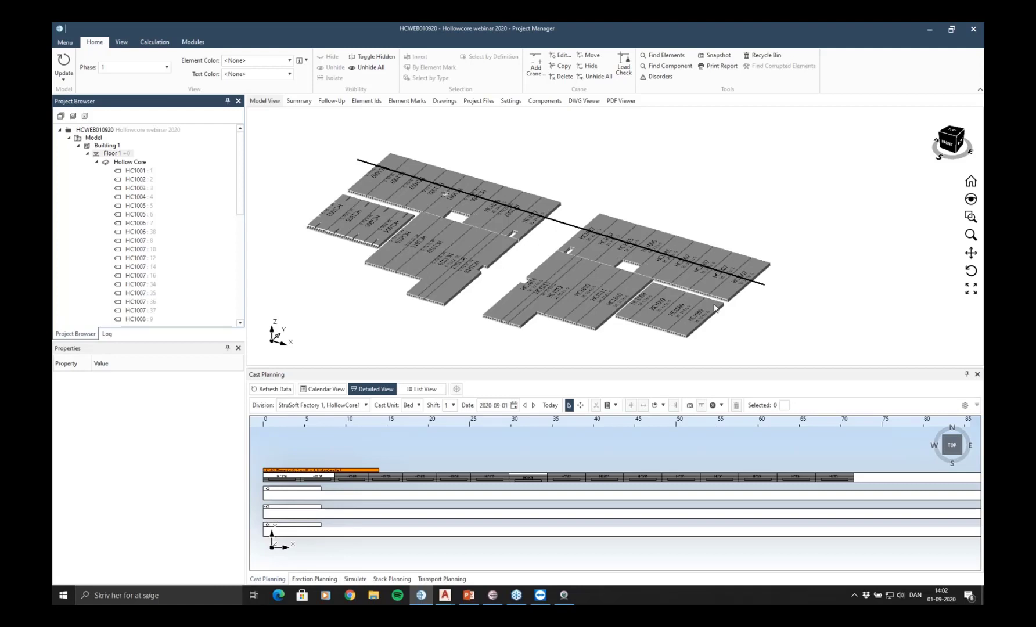
key("Return")
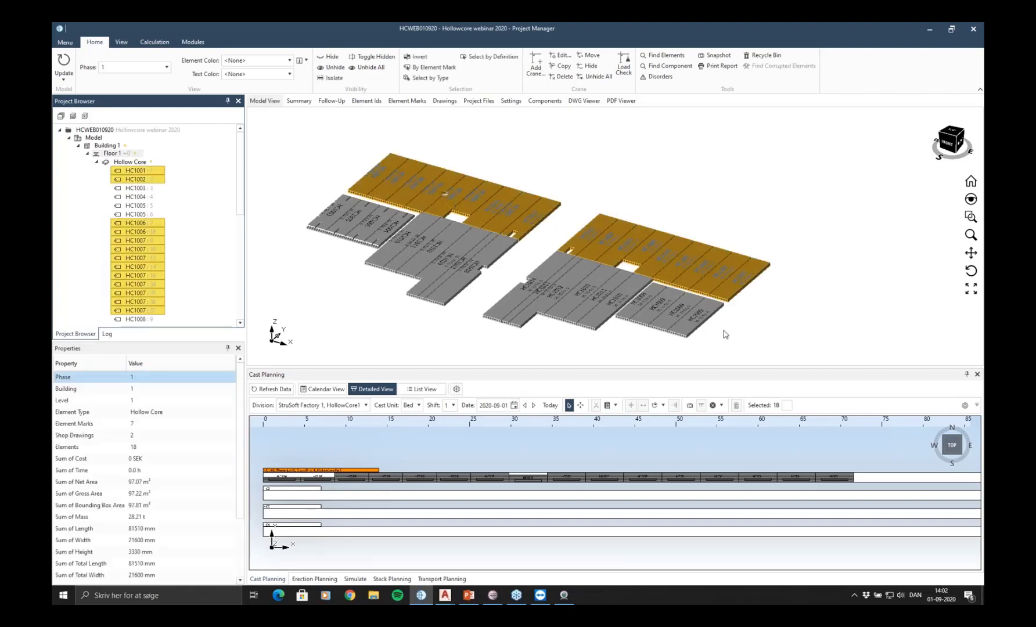
Add the front rows of slabs to the selection with a second line running from the far right slab to the far left one
left_click(727, 332)
left_click(321, 208)
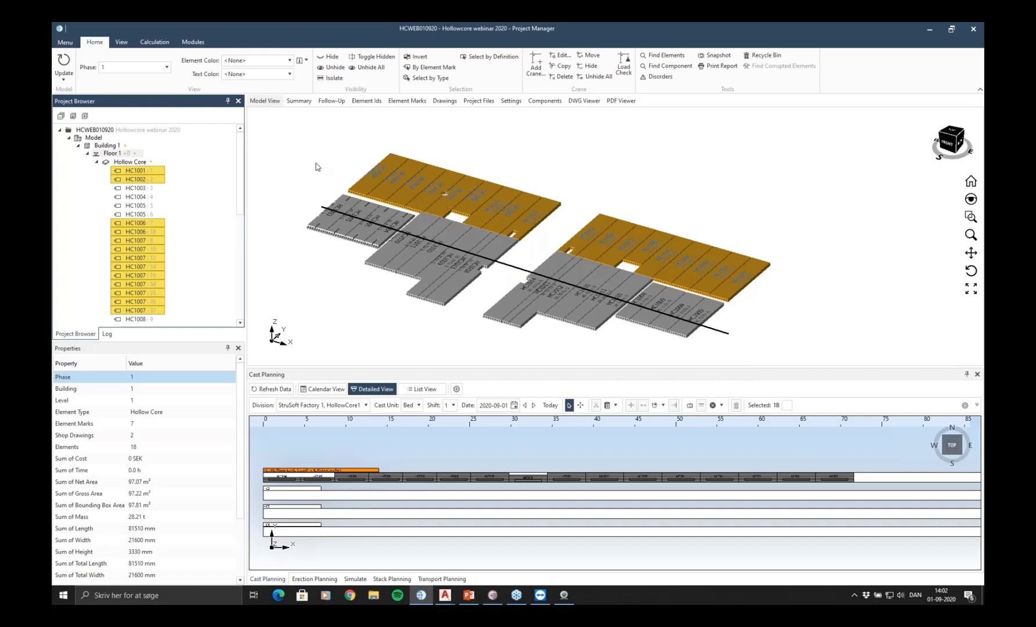
right_click(481, 170)
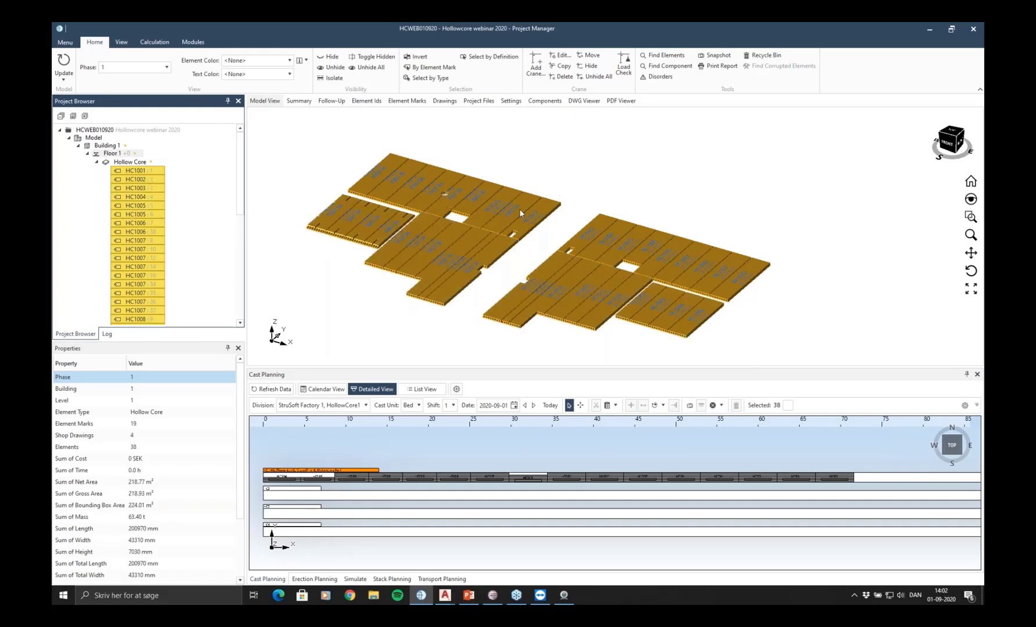
middle_click_drag(528, 190, 511, 190)
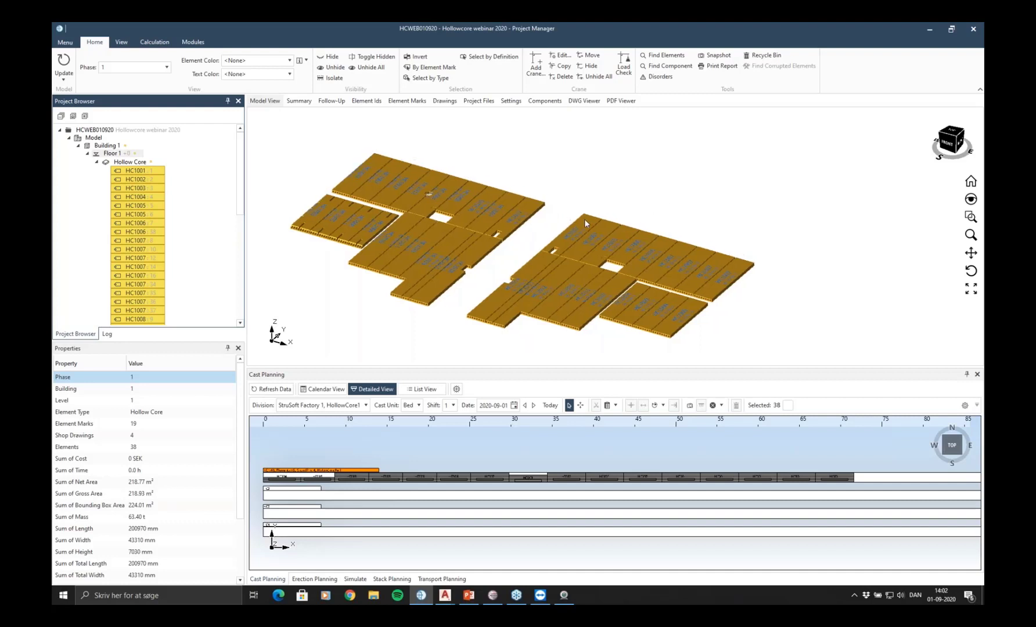
Add the selected slabs to the erection planning list in selection order from start number 1, and select all the listed rows
left_click(314, 578)
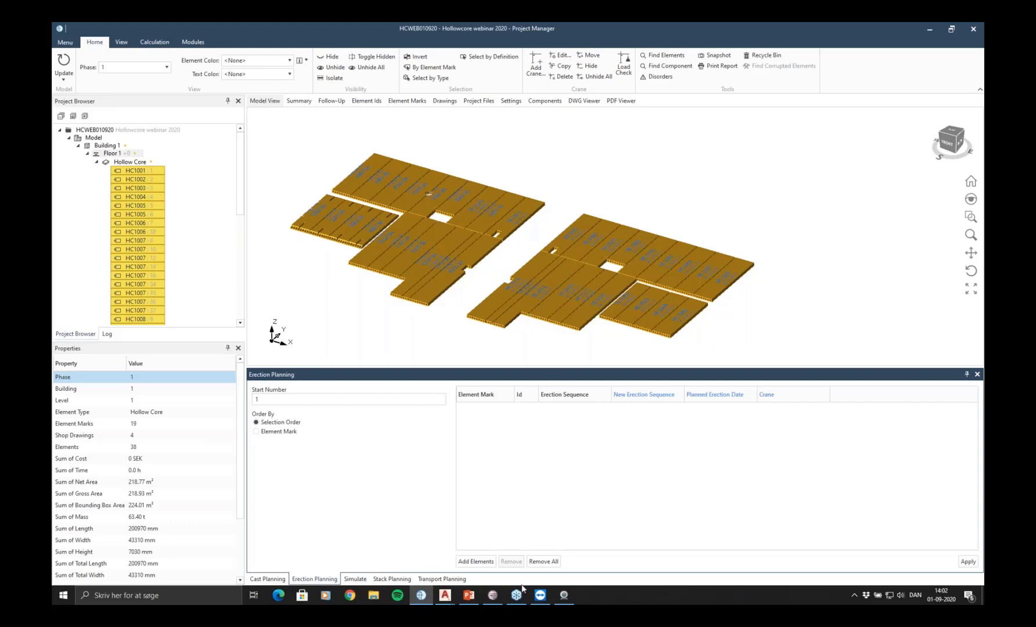
left_click(476, 562)
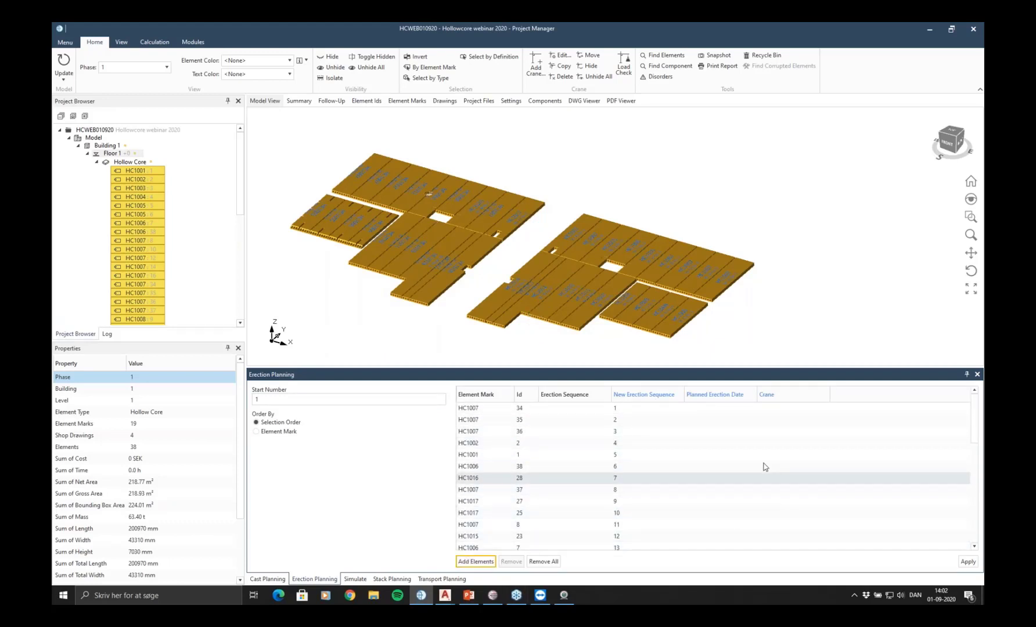
left_click(740, 410)
key("ctrl+a")
scroll(740, 410, "down", 8)
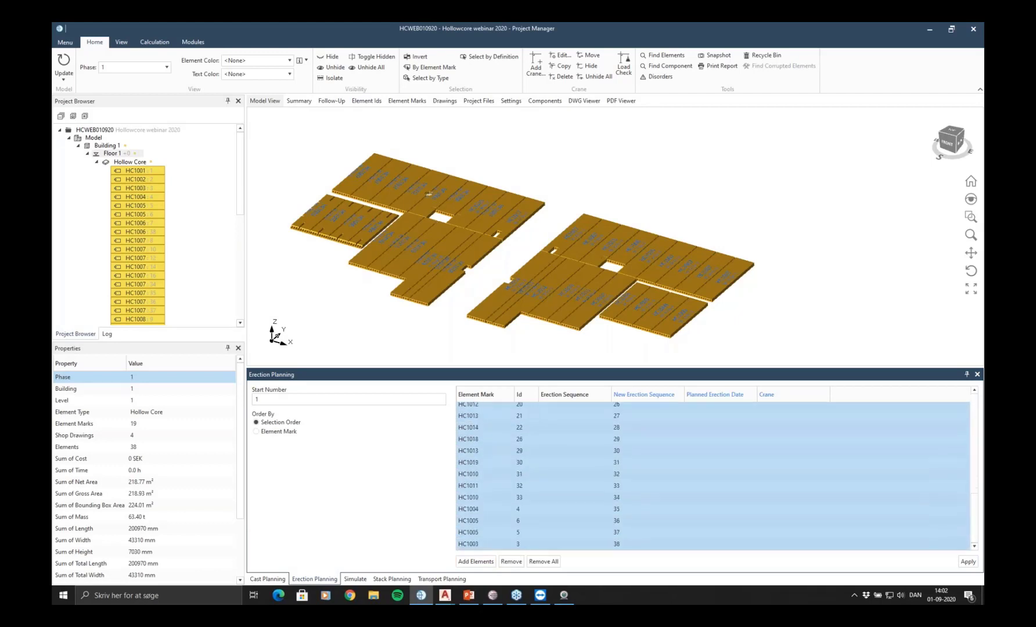
Set the planned erection date of all listed slabs to 2020-11-25, apply the erection planning and clear the model selection
right_click(736, 433)
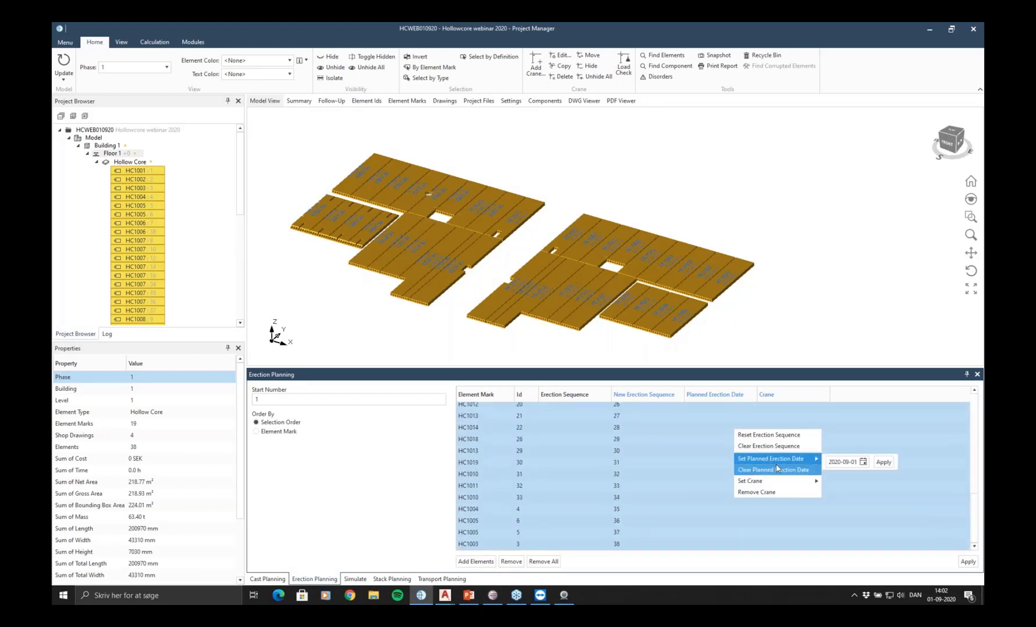
mouse_move(785, 460)
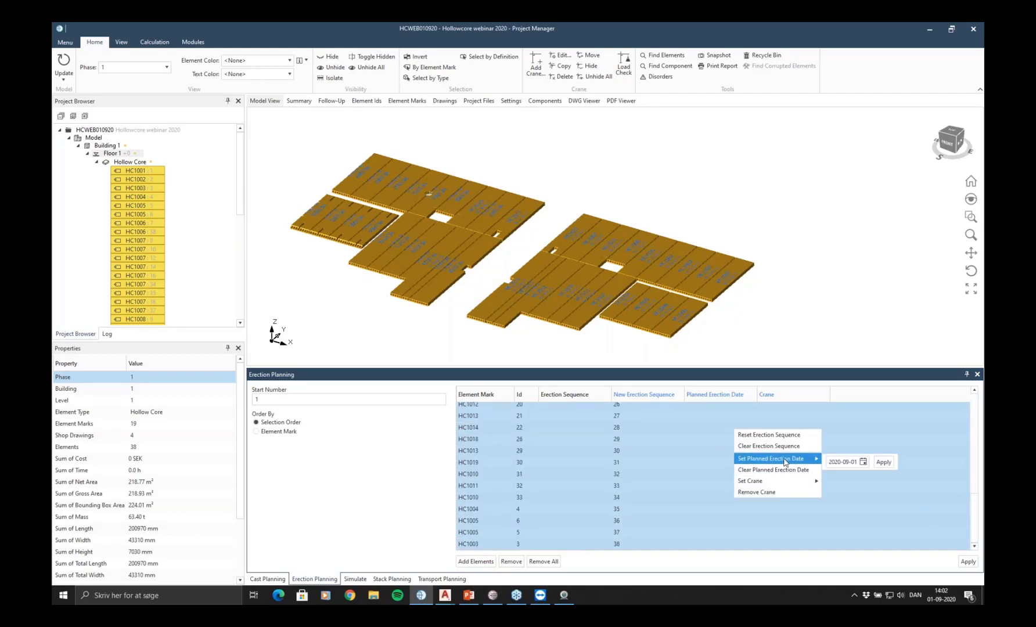
left_click(864, 462)
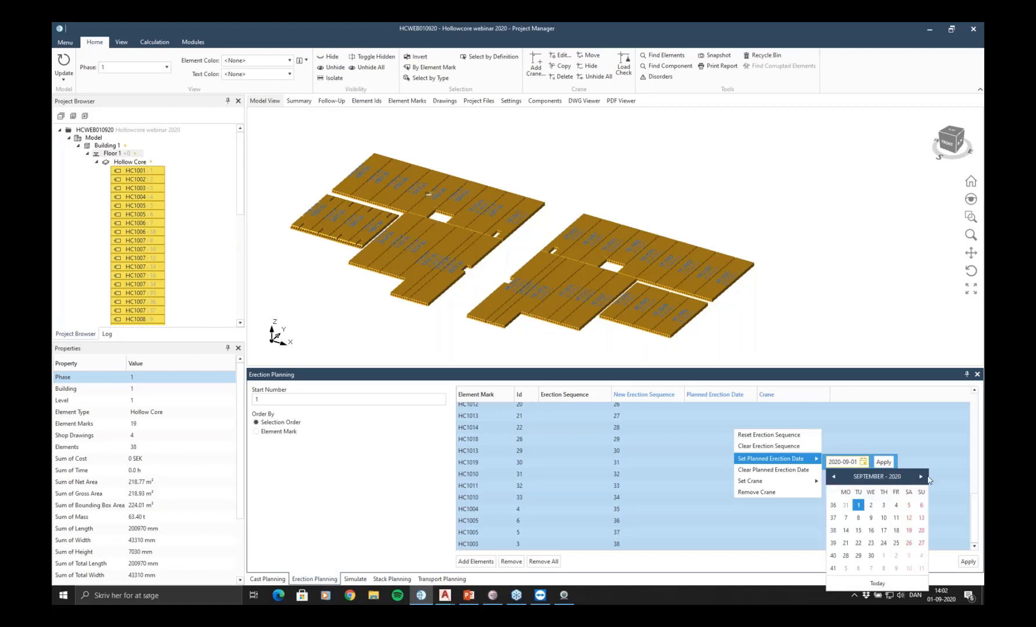
left_click(921, 477)
left_click(921, 476)
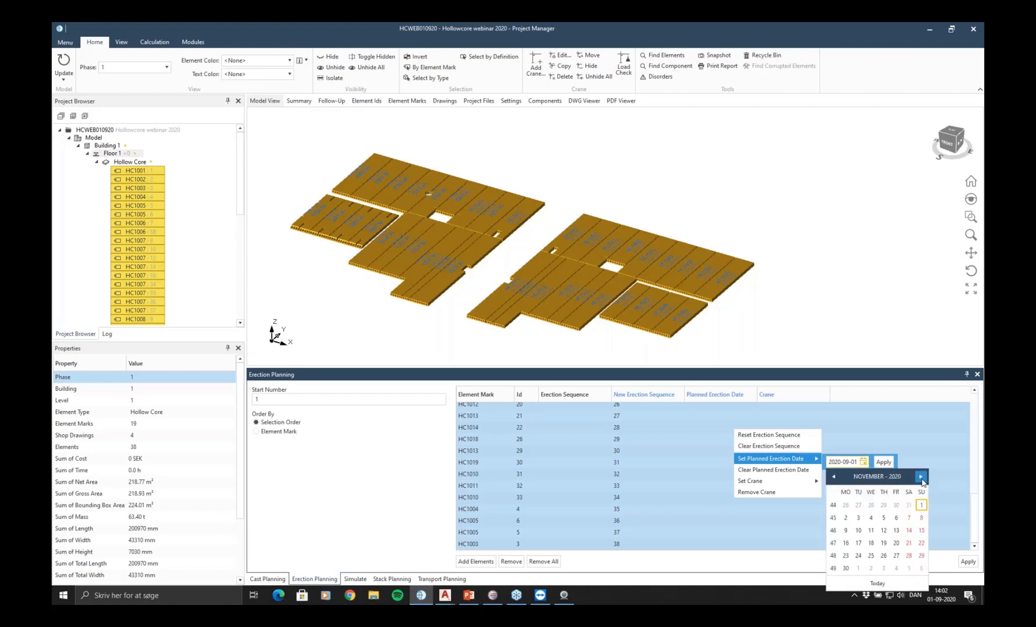
left_click(871, 555)
left_click(883, 462)
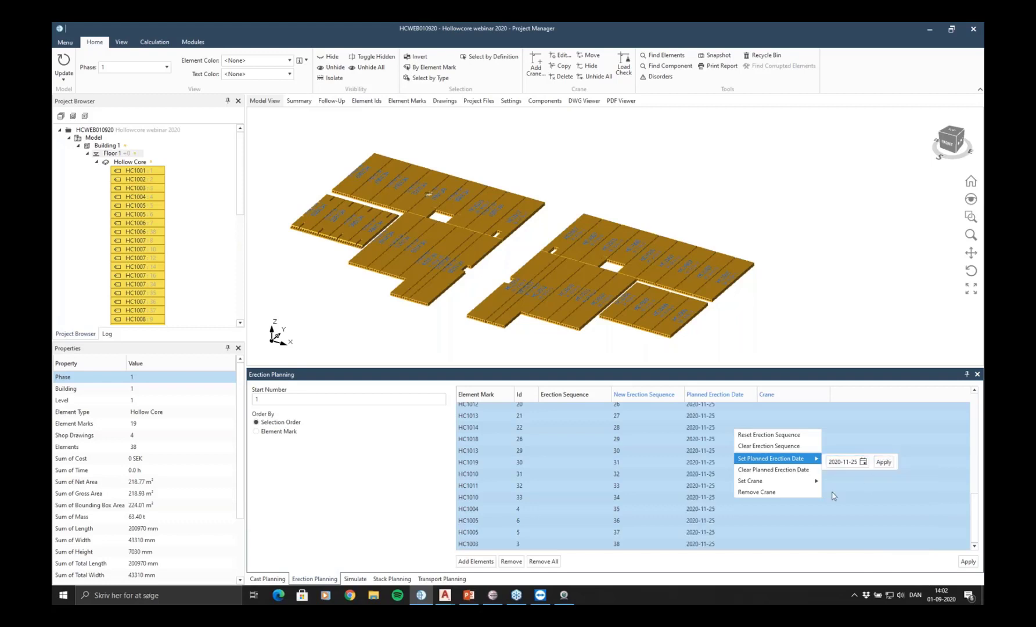
left_click(836, 510)
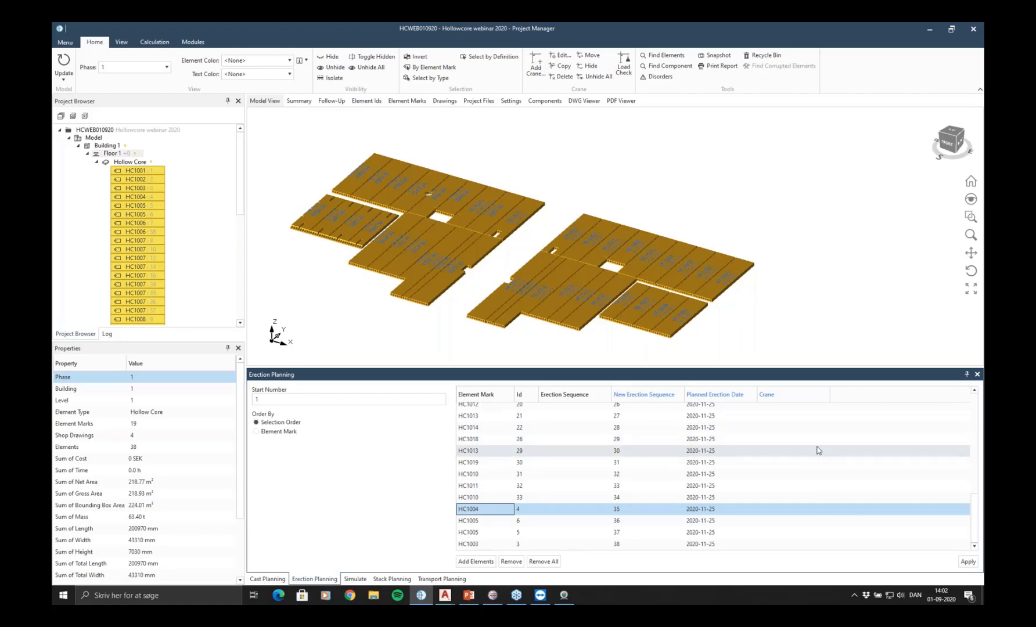
left_click(963, 560)
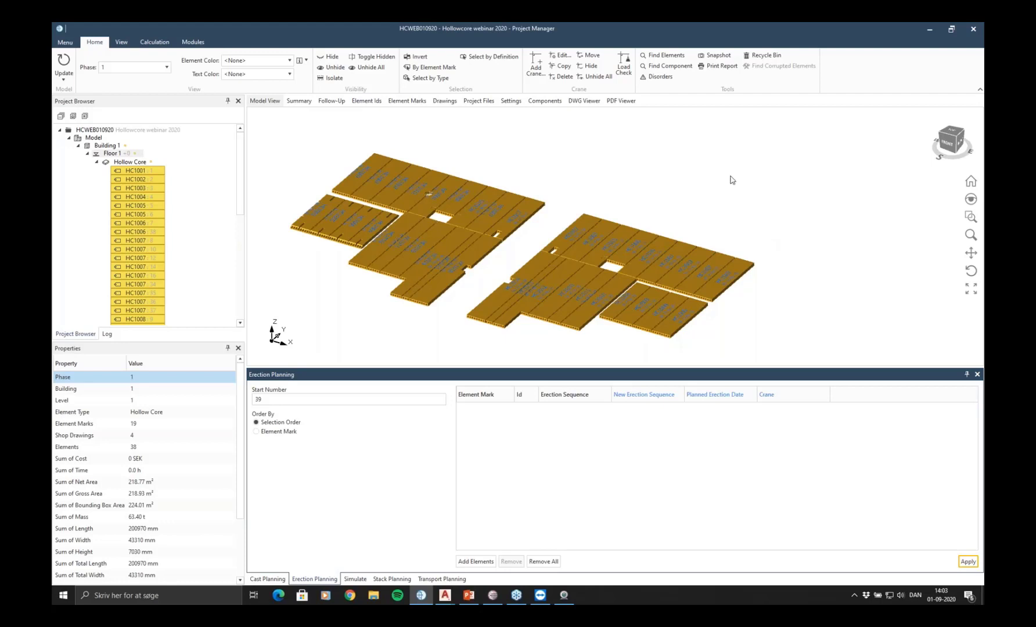
left_click(687, 202)
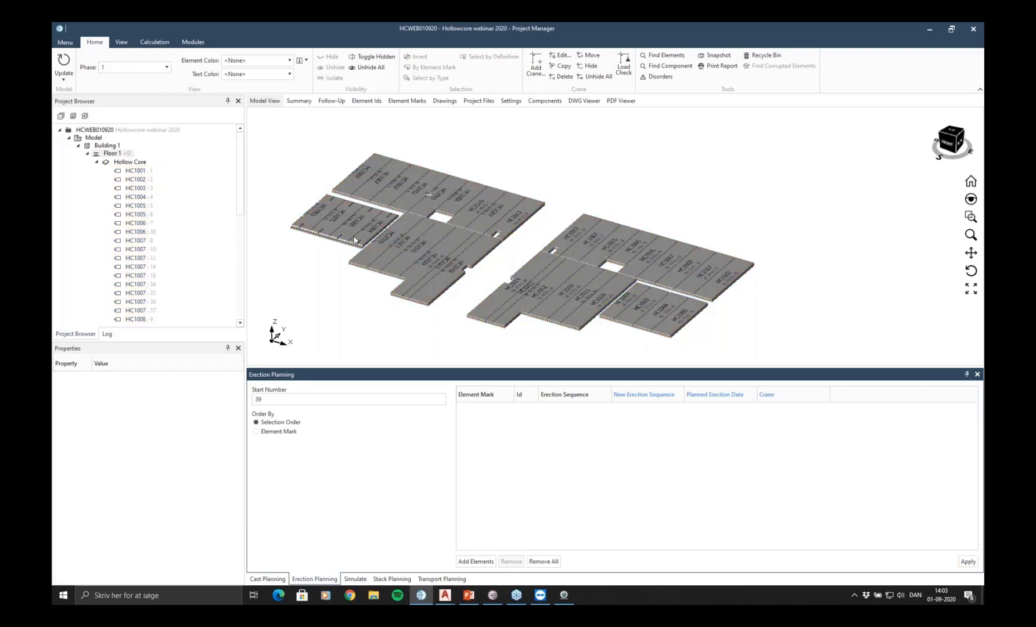
Simulate the erection sequence of the floor slabs with unplanned elements hidden
middle_click_drag(486, 180, 515, 194)
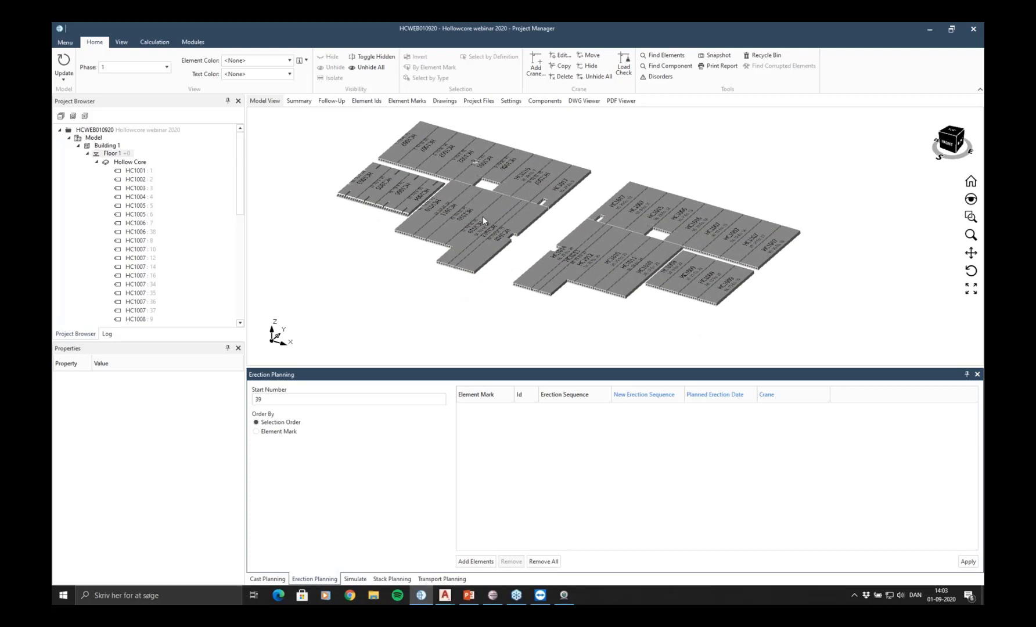
middle_click_drag(607, 203, 586, 240)
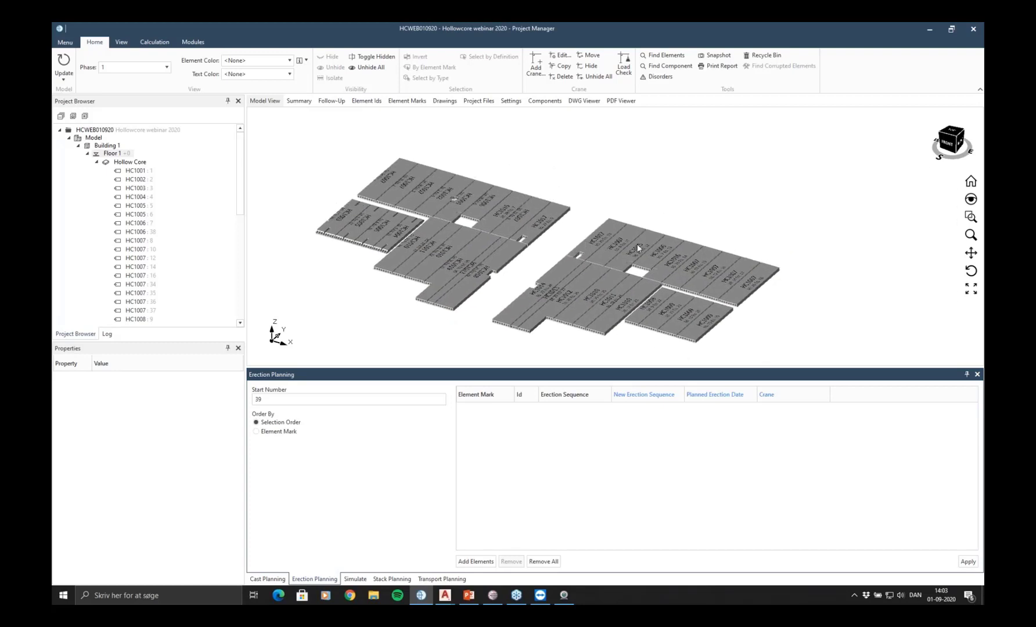
left_click(355, 579)
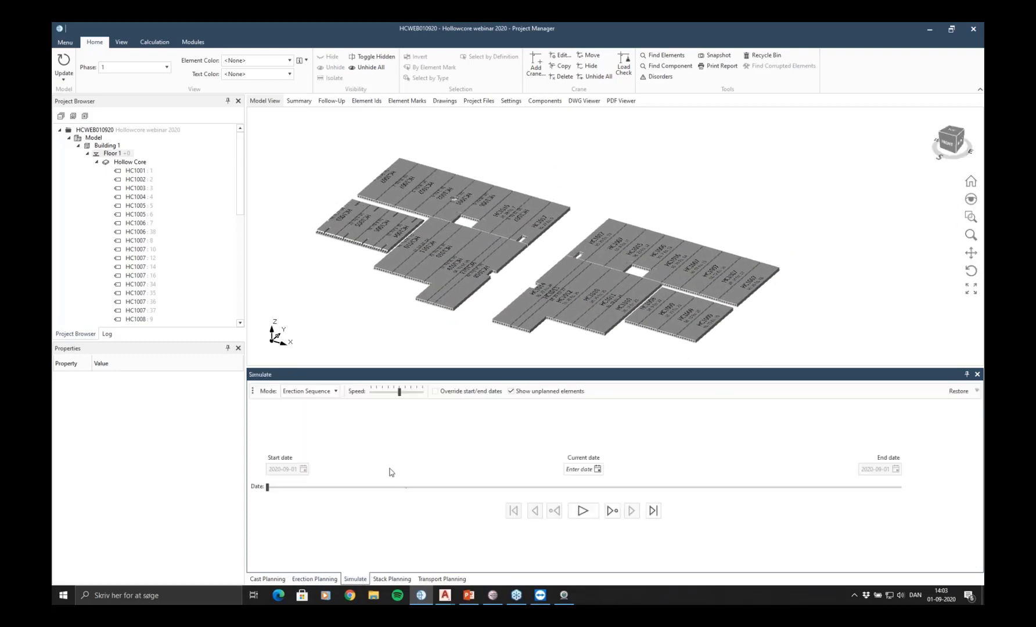
left_click(509, 391)
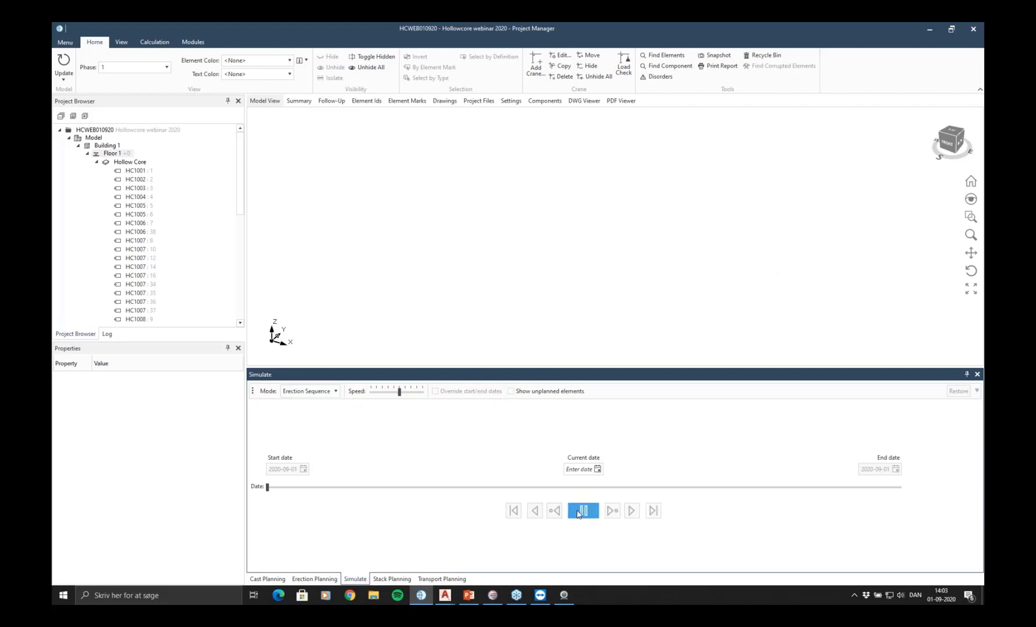
left_click(581, 511)
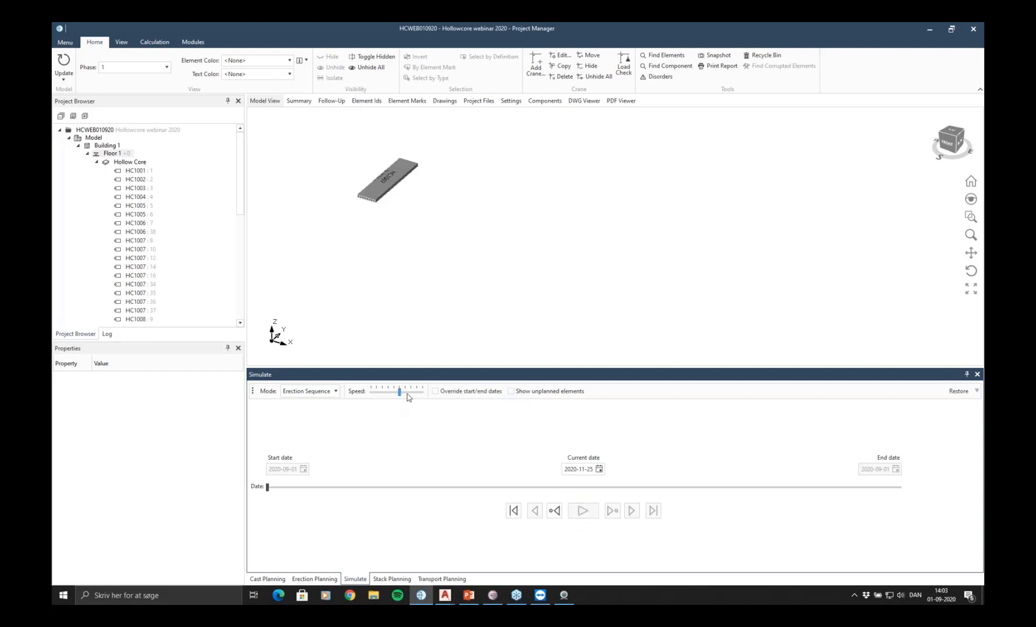
Raise the simulation speed to its maximum and replay the erection sequence from the start
left_click_drag(406, 392, 441, 395)
left_click(514, 511)
left_click(576, 513)
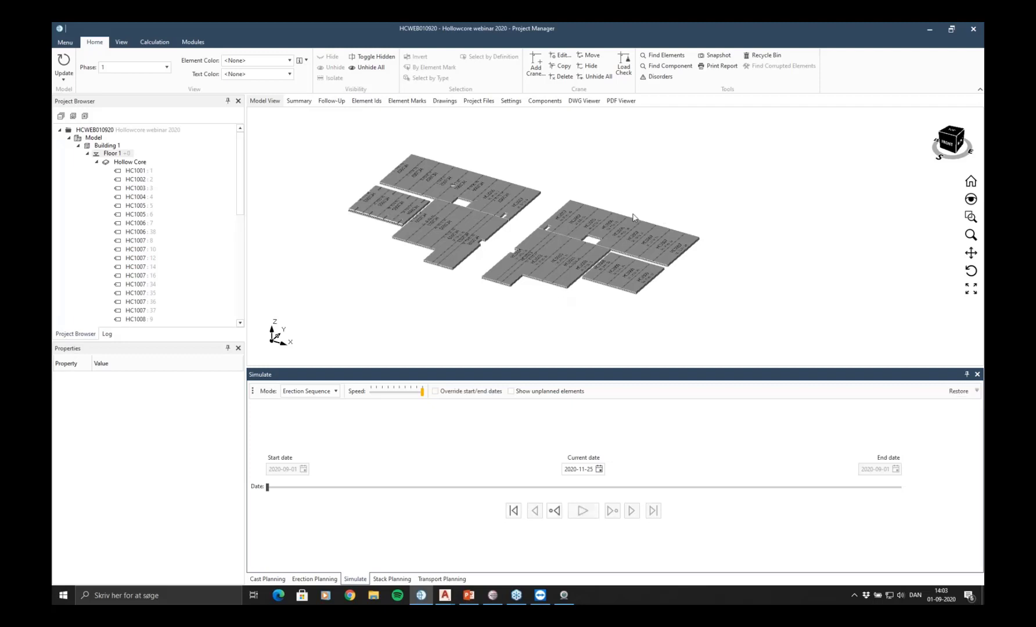
scroll(540, 256, "up", 2)
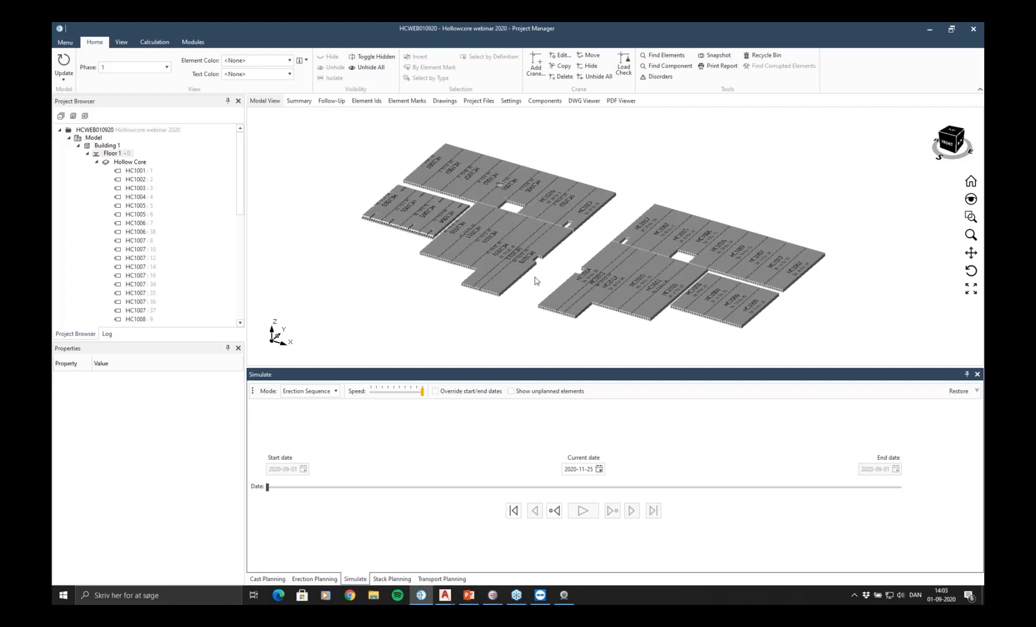
middle_click_drag(618, 240, 598, 248)
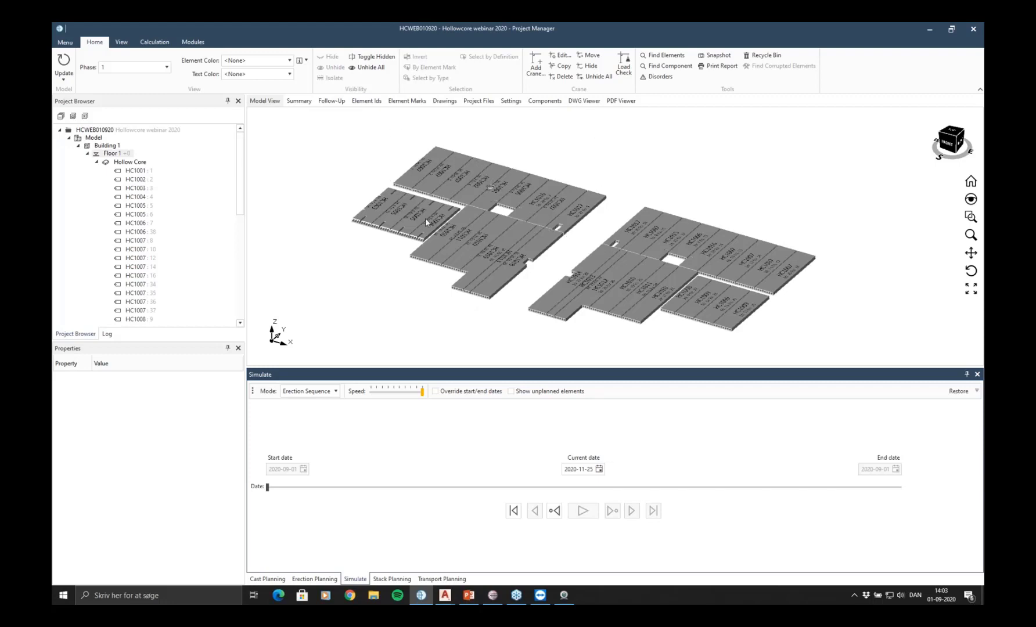
Examine the element ID table for the planned dates, erection sequence numbers and the remaining slab data columns
left_click(370, 103)
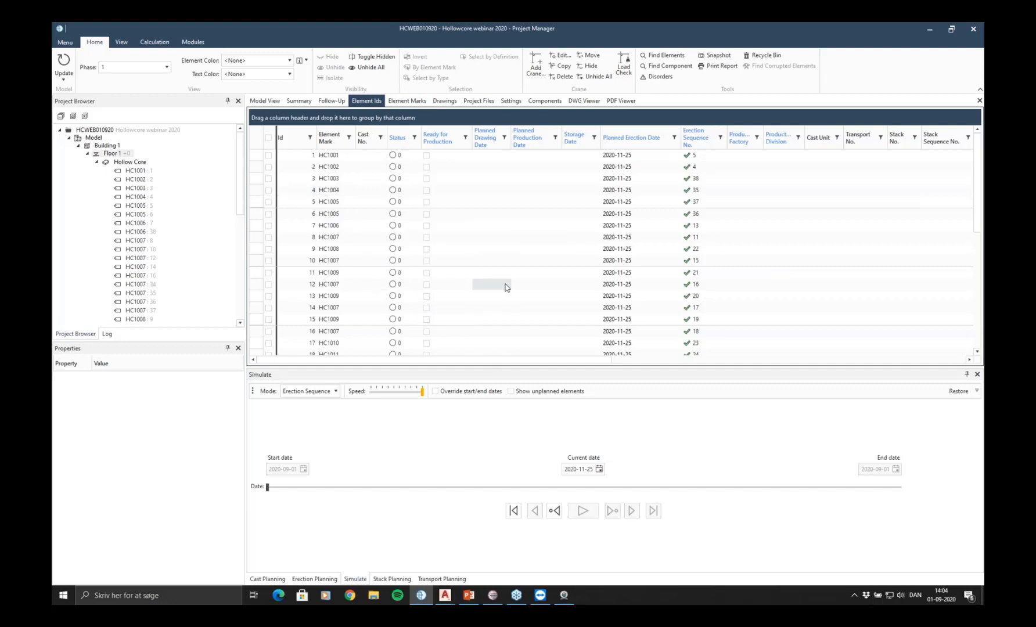
scroll(587, 268, "down", 4)
scroll(551, 284, "up", 4)
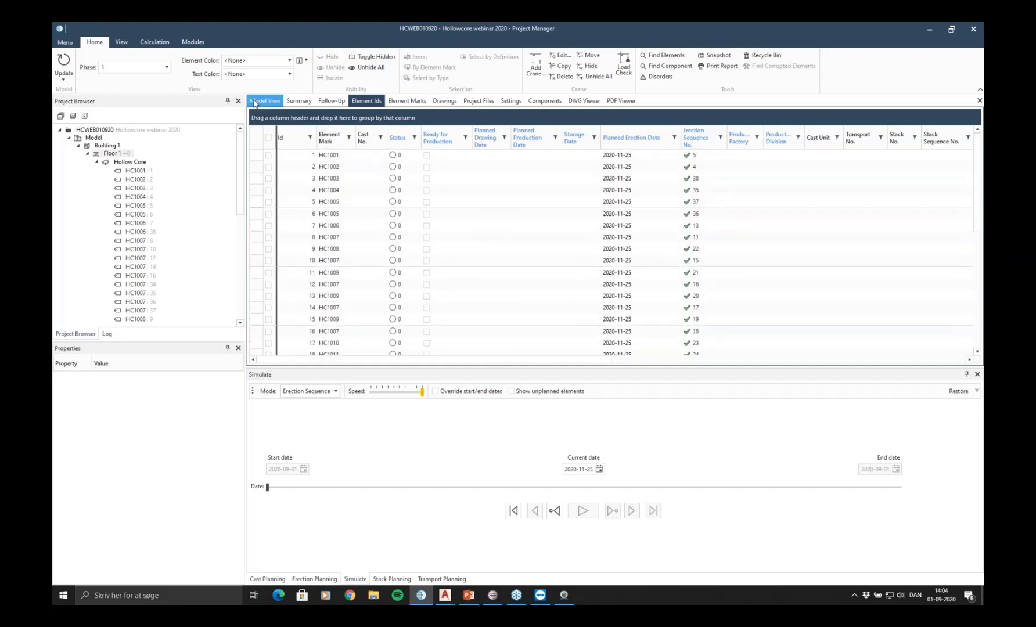
left_click(254, 102)
left_click(366, 101)
left_click_drag(563, 359, 545, 372)
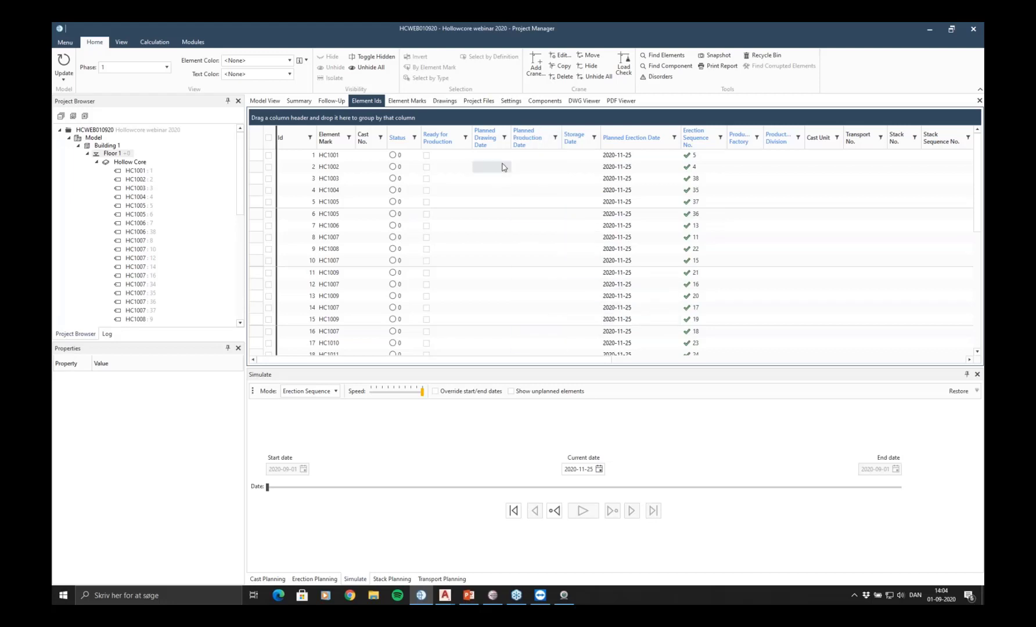
left_click(533, 137)
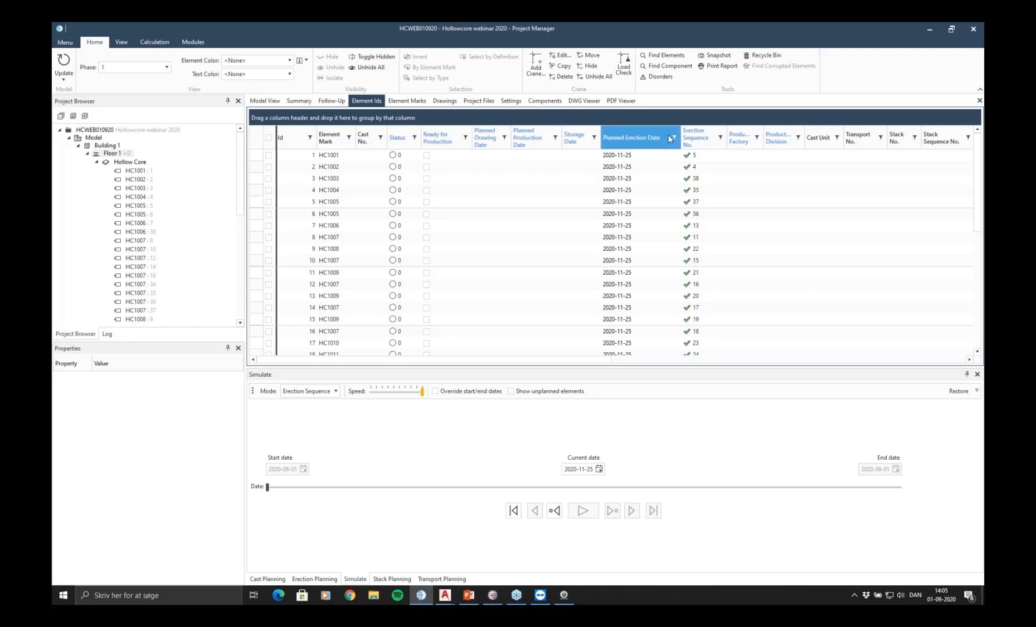
left_click_drag(507, 365, 921, 356)
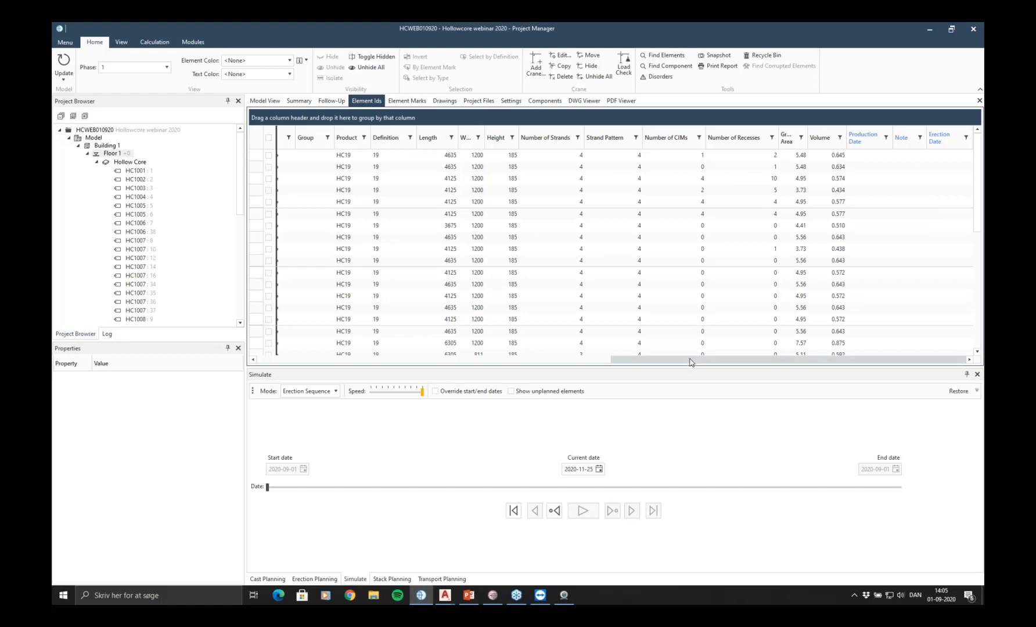
left_click_drag(691, 361, 317, 372)
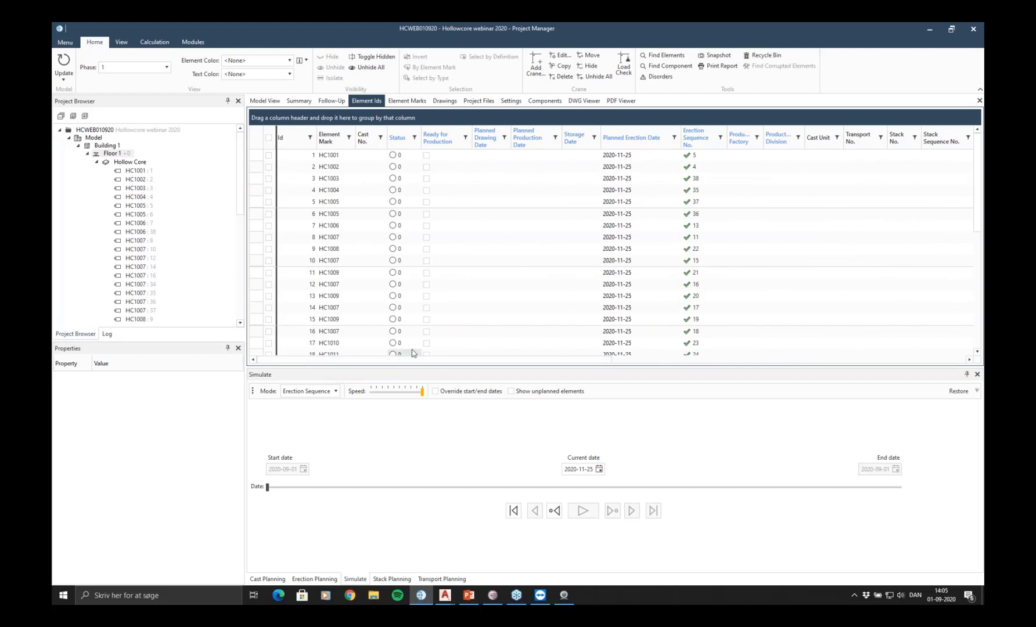
Select the Planned Production Date cells of all elements and define a date change of PlannedProductionDate using PlannedErectionDate
left_click_drag(536, 155, 545, 355)
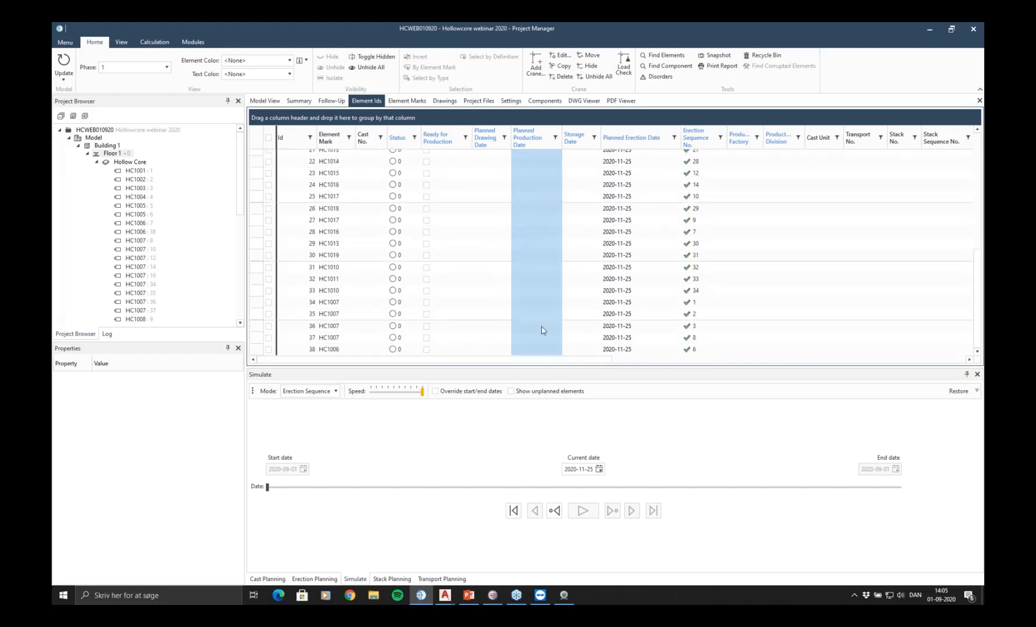
right_click(539, 239)
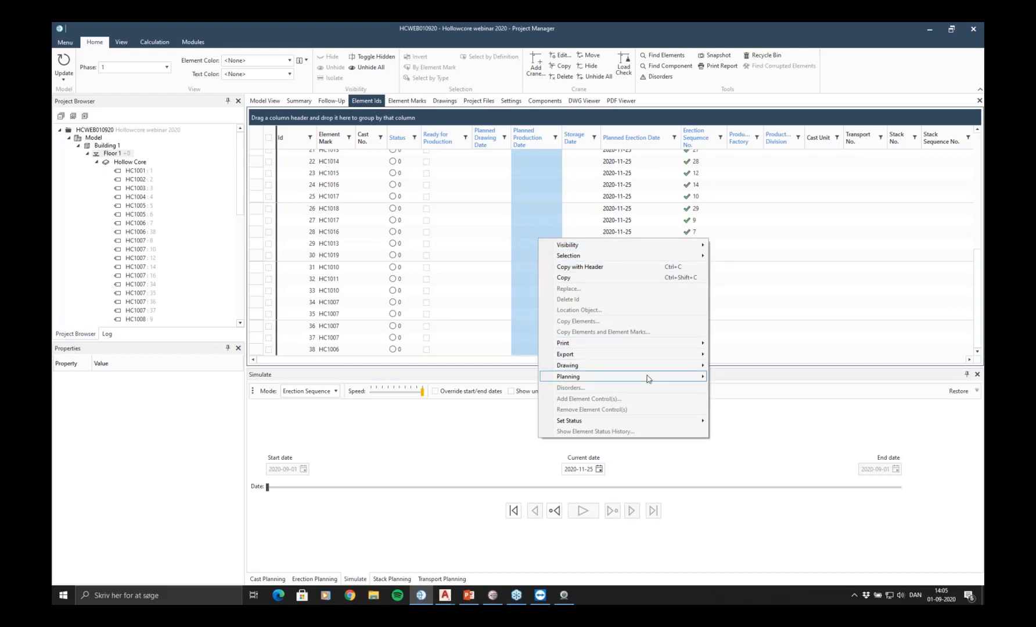
mouse_move(648, 379)
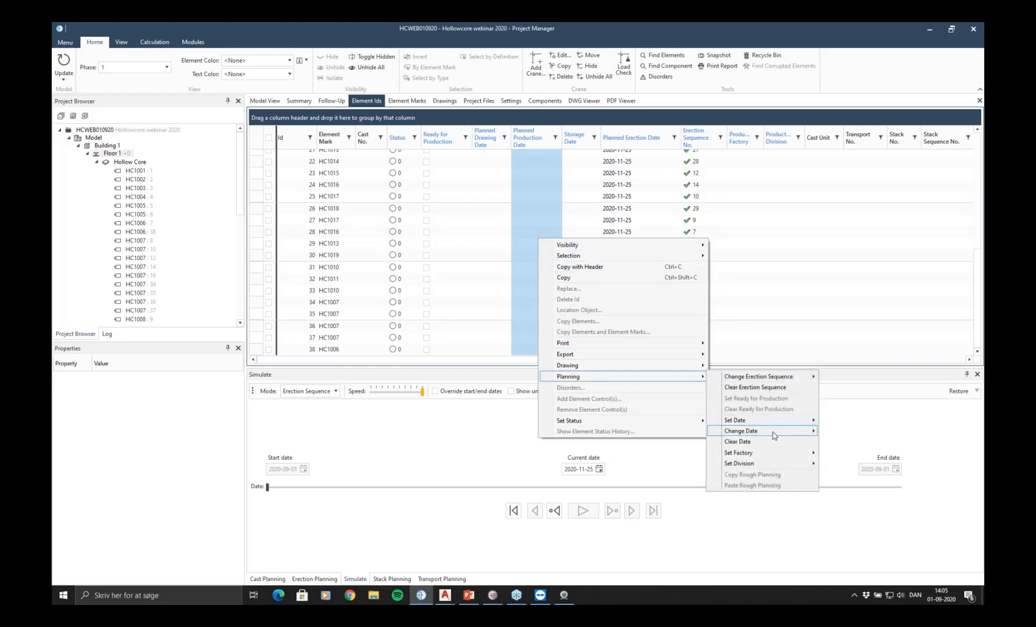
mouse_move(773, 435)
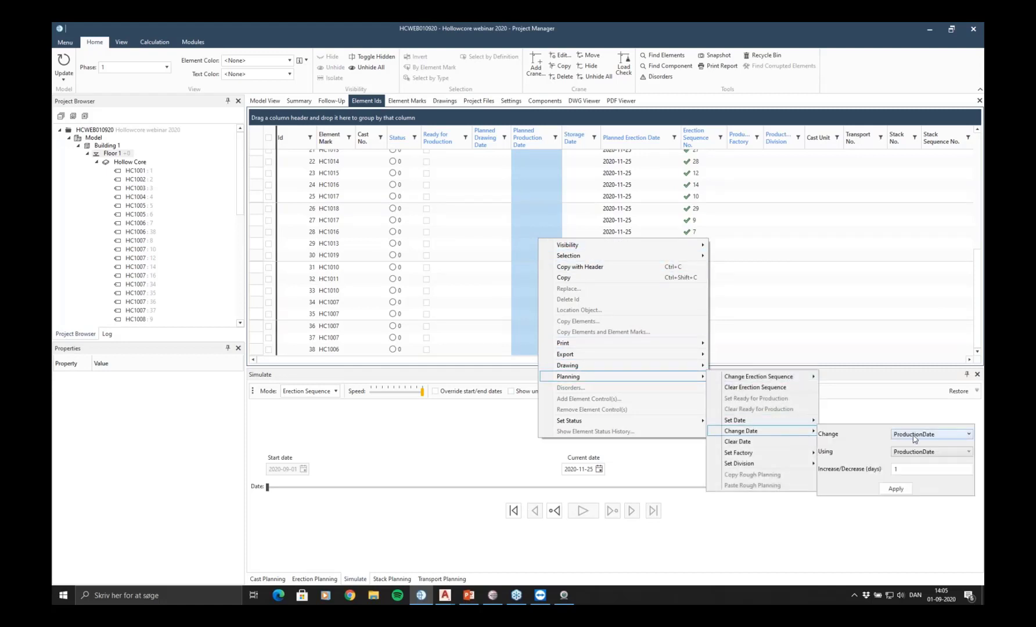
left_click(928, 453)
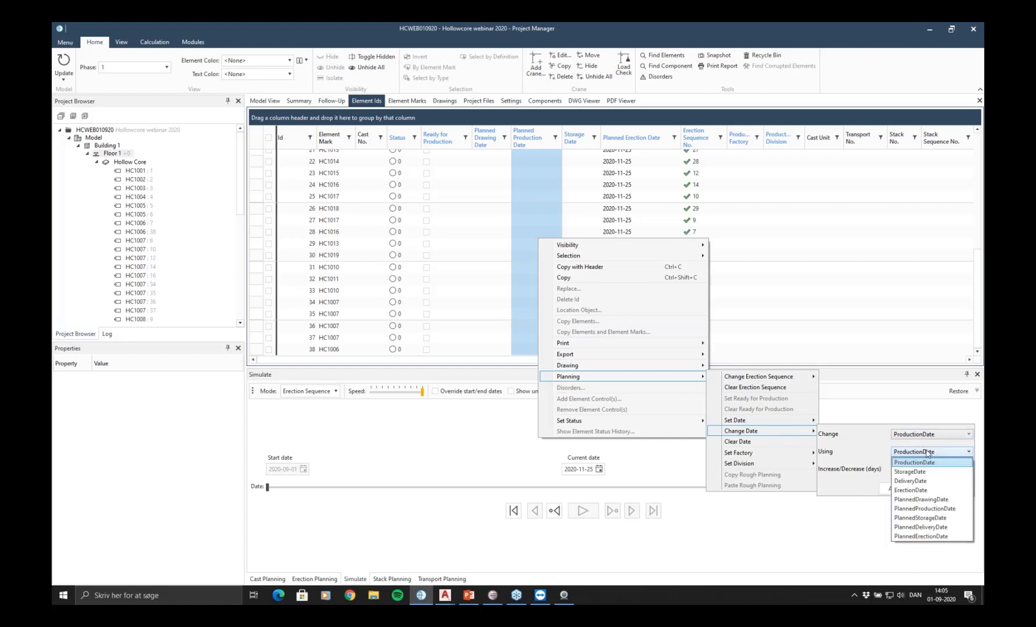
left_click(927, 453)
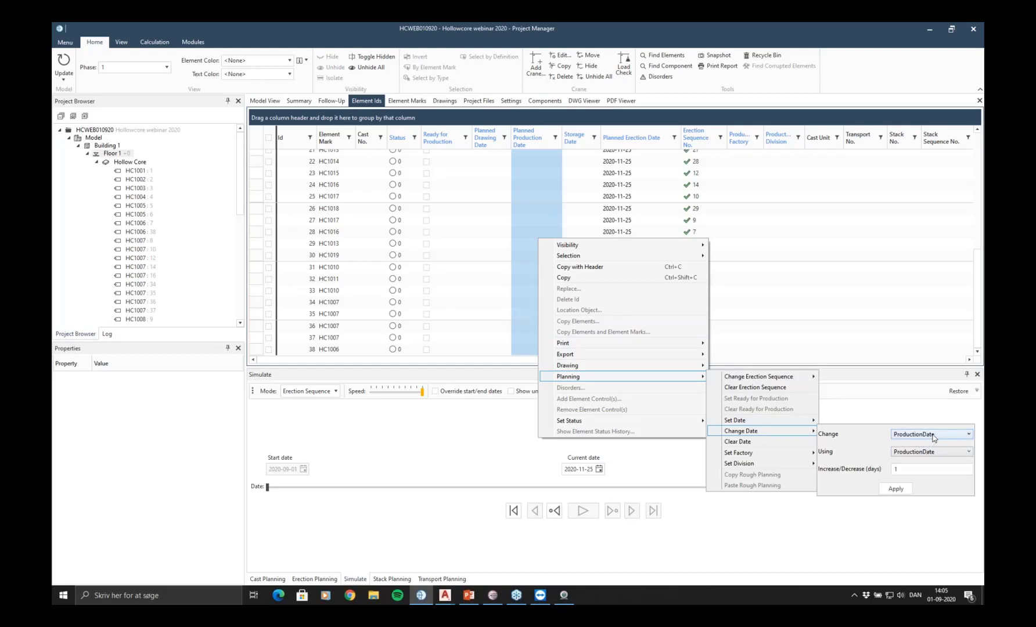
left_click(933, 435)
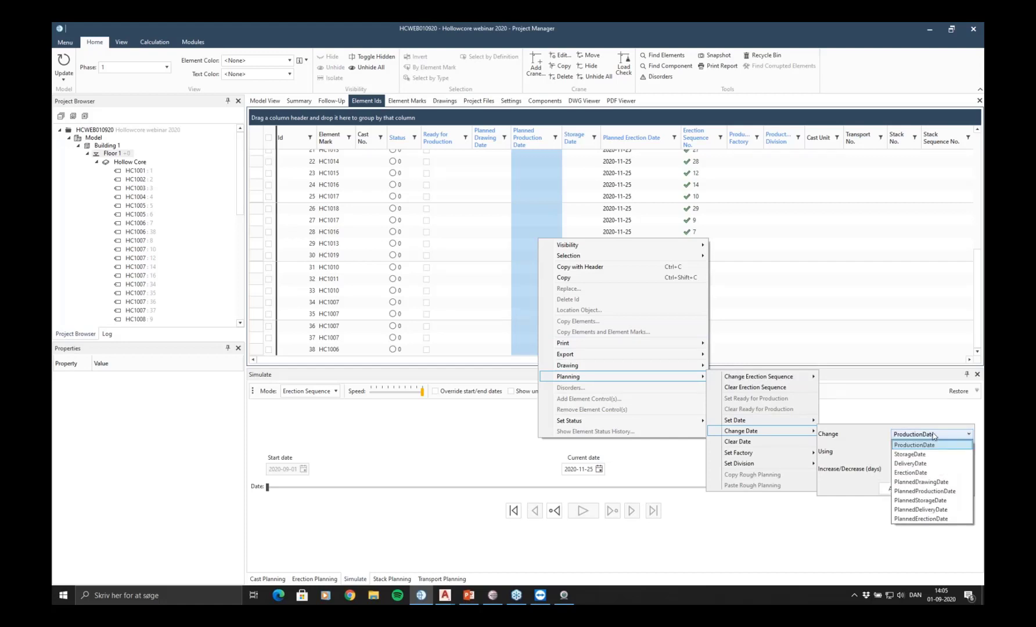
left_click(924, 491)
left_click(927, 453)
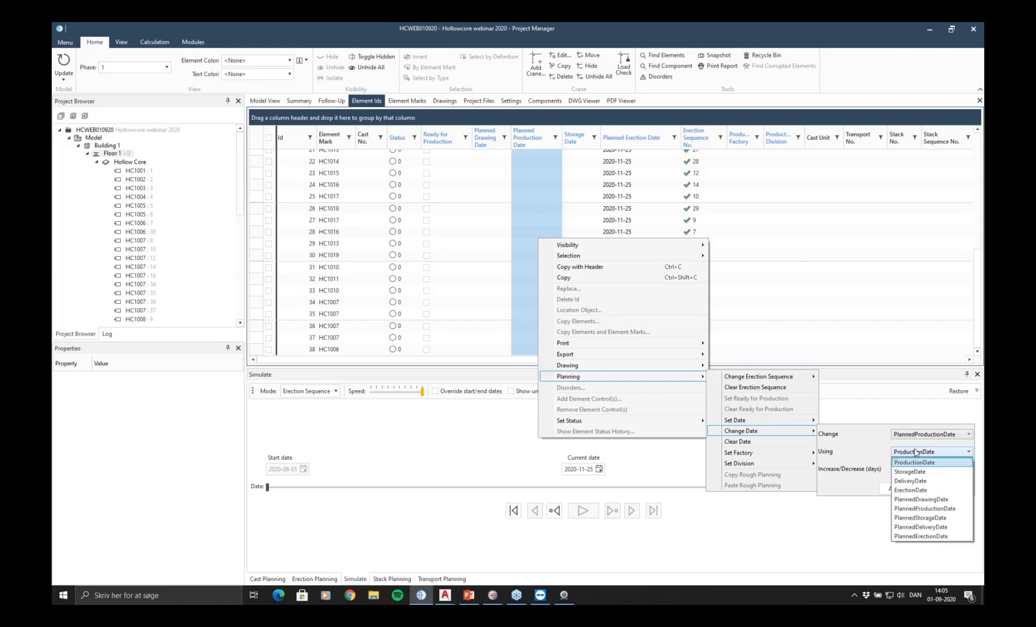
left_click(937, 537)
Set the date offset to -20 days, apply it to the selected elements and save the changes
key("Tab")
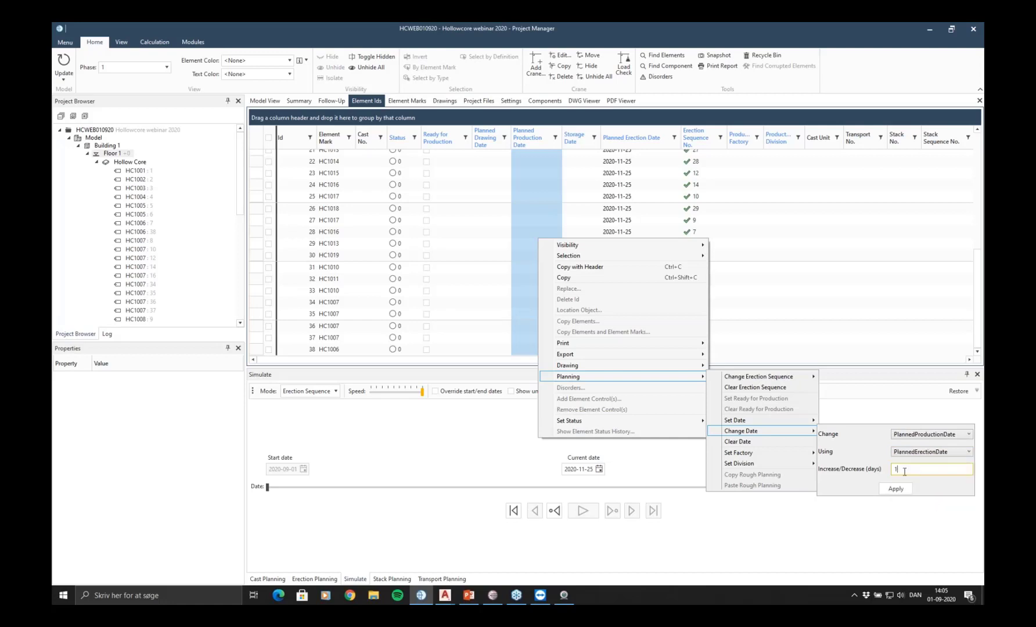
type("-10")
left_click_drag(922, 468, 868, 475)
type("-20")
left_click(894, 491)
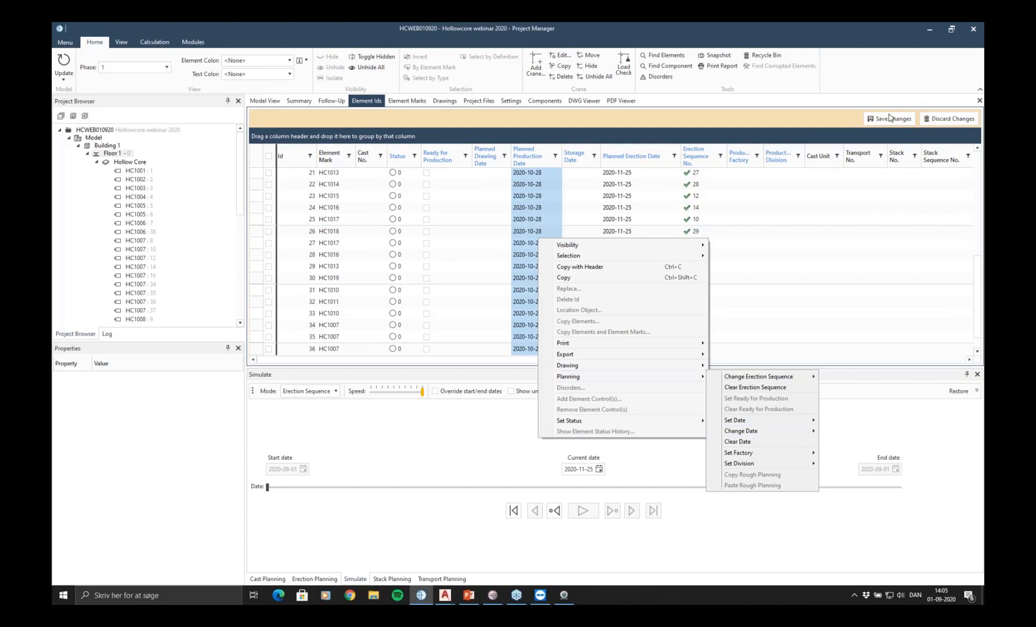
left_click(889, 114)
left_click(783, 241)
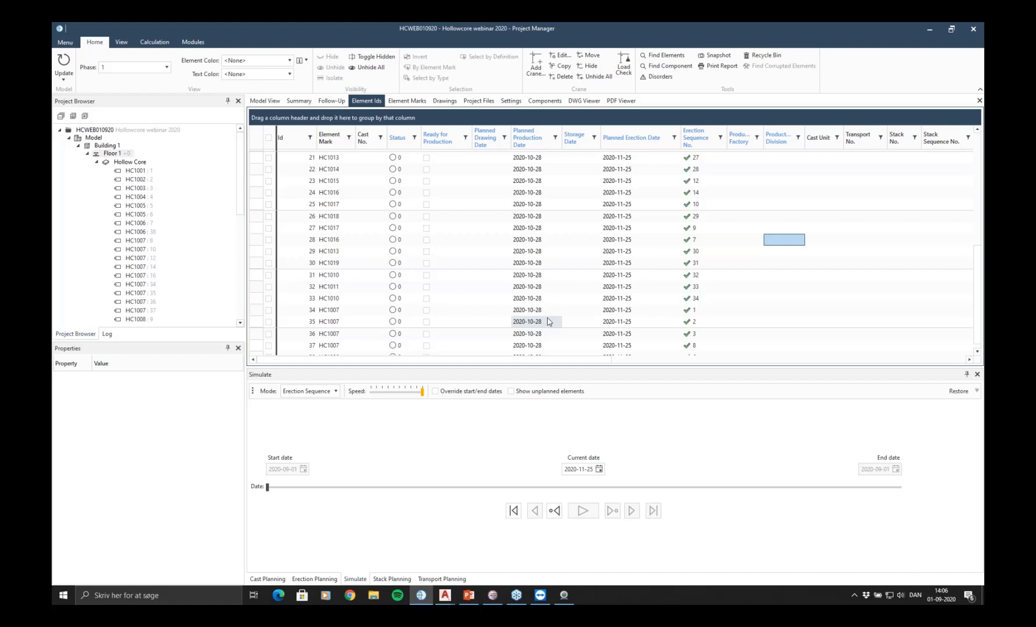
Return to the 3D model and open the stack planning
left_click(259, 102)
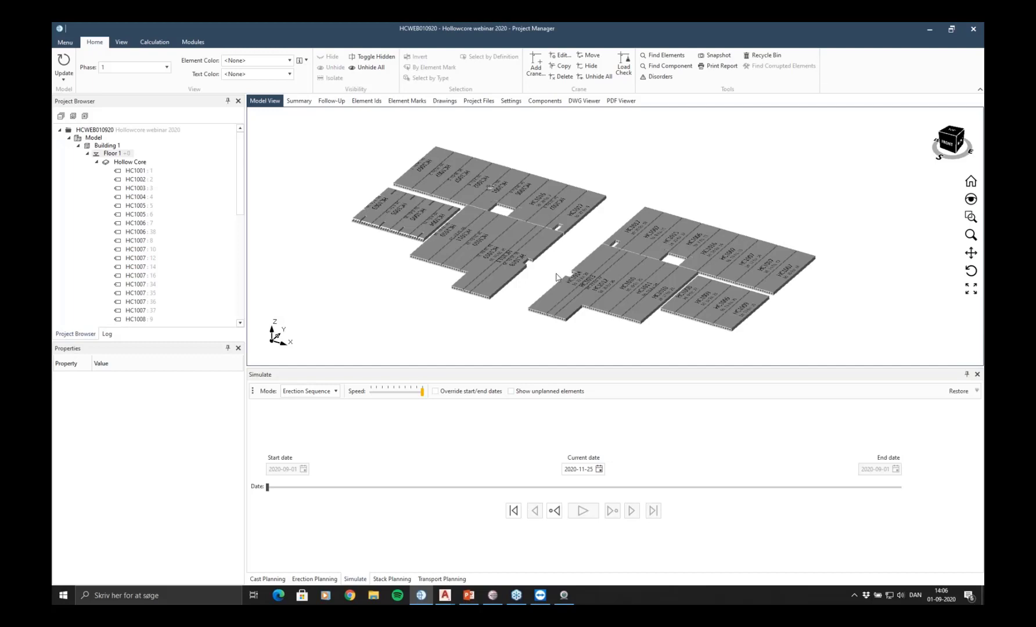
left_click(392, 578)
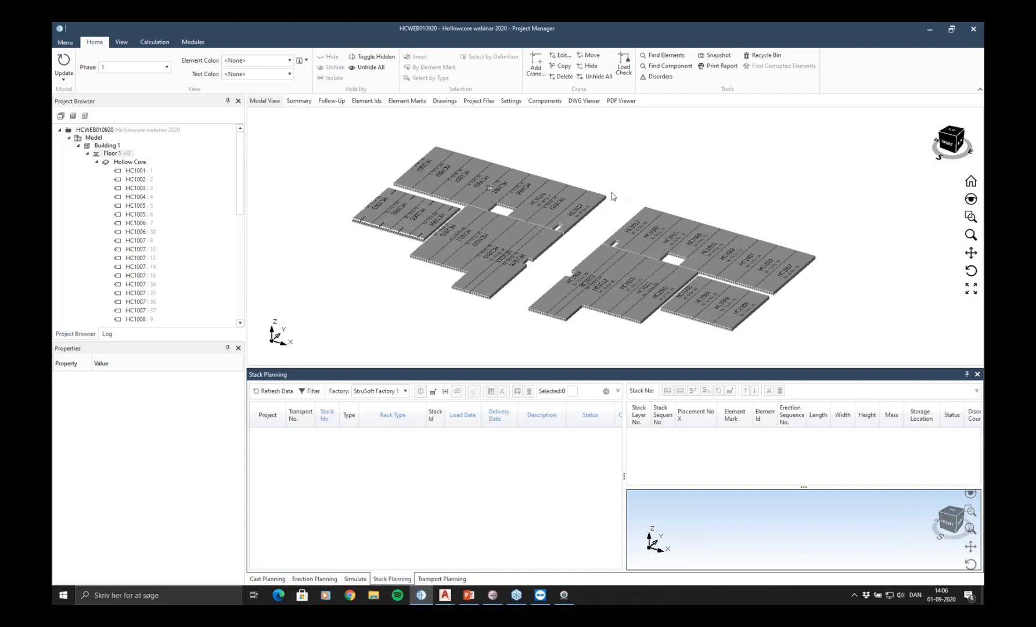
Select the slabs of the rear row in both floor parts and start Auto Stacks with load order Erection Sequence Reversed
middle_click_drag(562, 150, 572, 155)
middle_click_drag(596, 191, 576, 182)
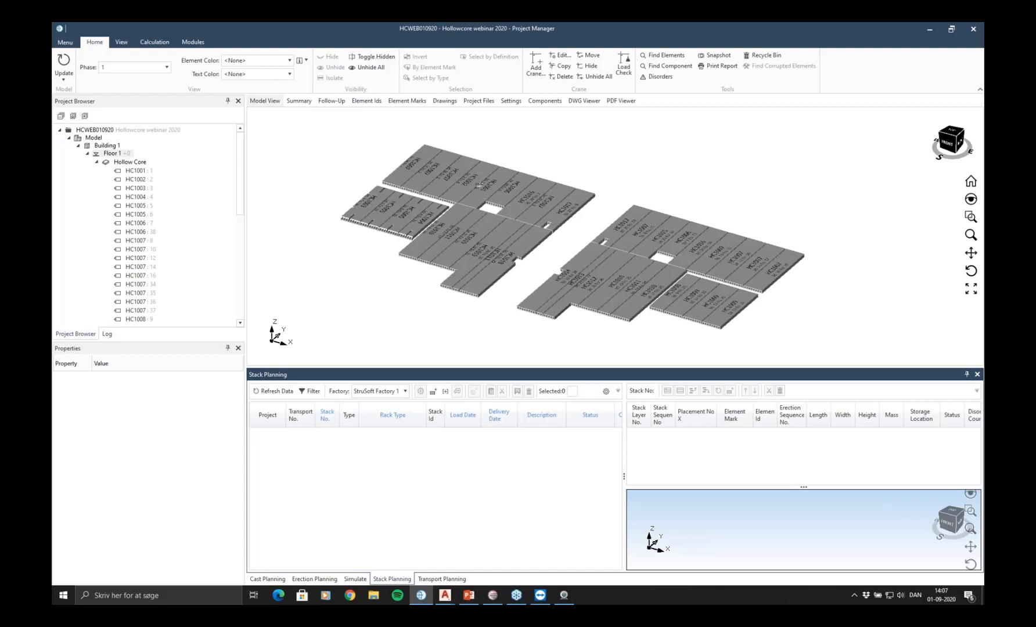
middle_click_drag(603, 149, 618, 178)
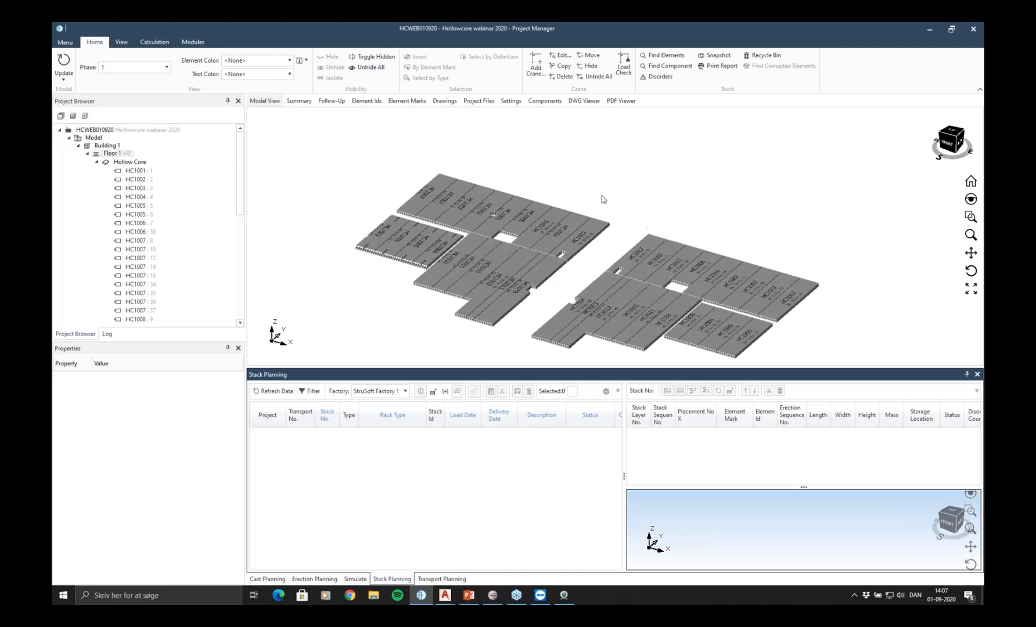
mouse_move(376, 167)
left_mouse_down()
mouse_move(428, 193)
mouse_move(819, 317)
left_mouse_up()
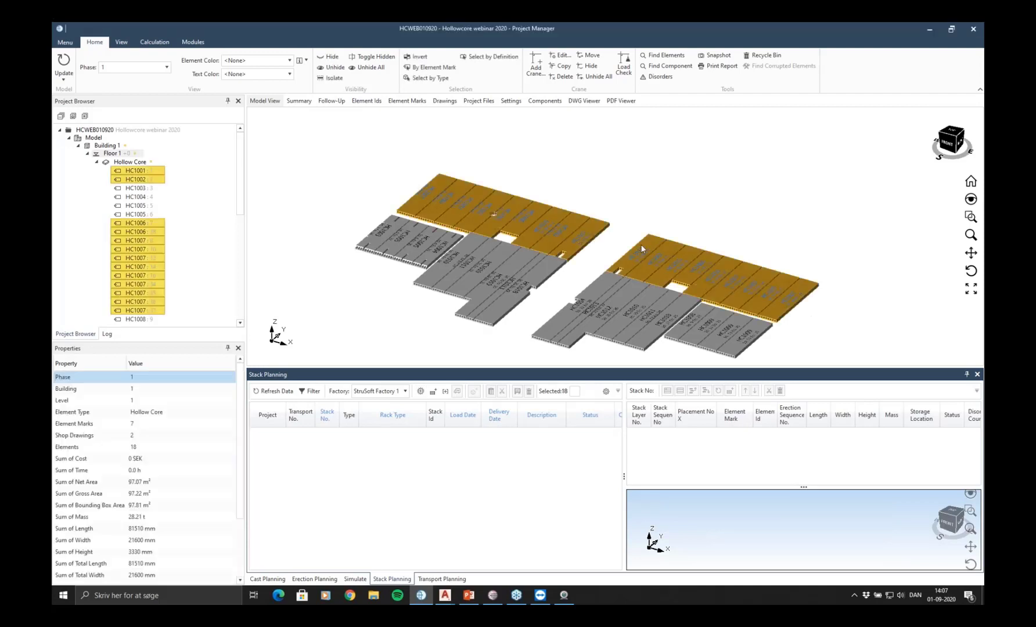
left_click(420, 391)
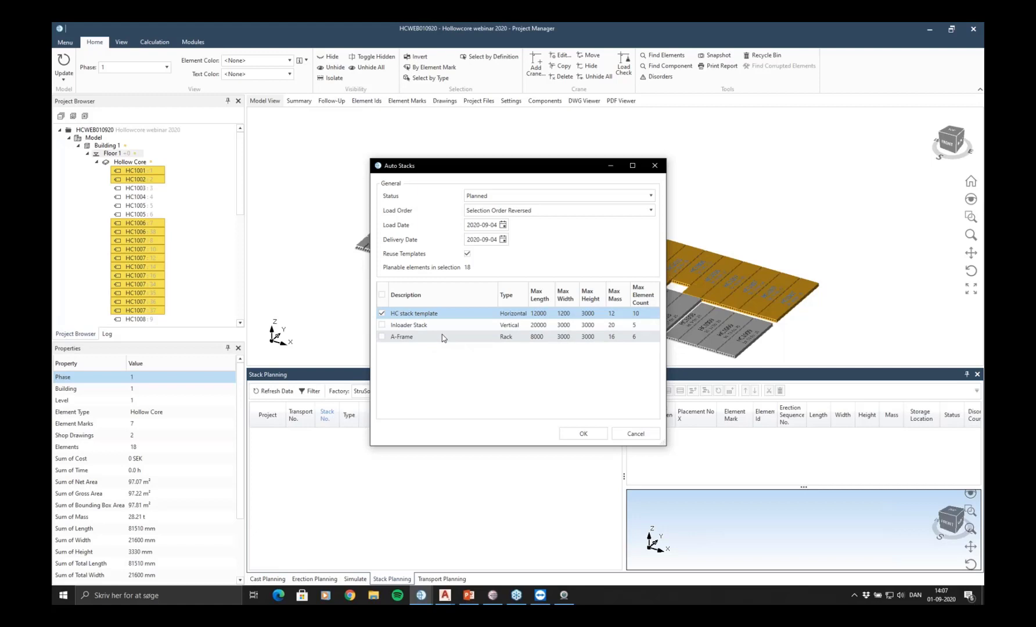
left_click(588, 208)
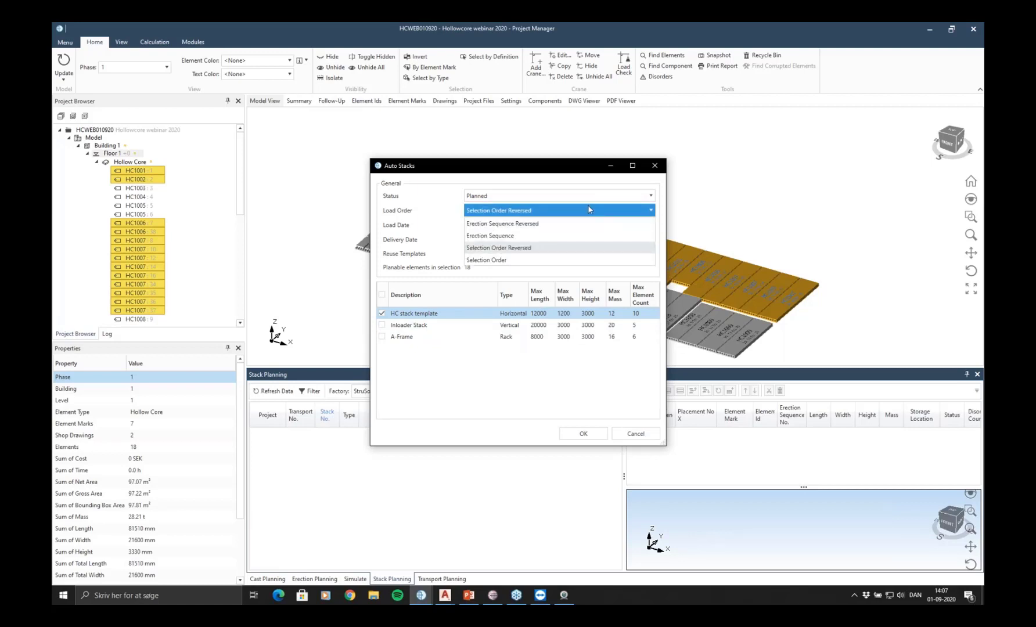
left_click(560, 225)
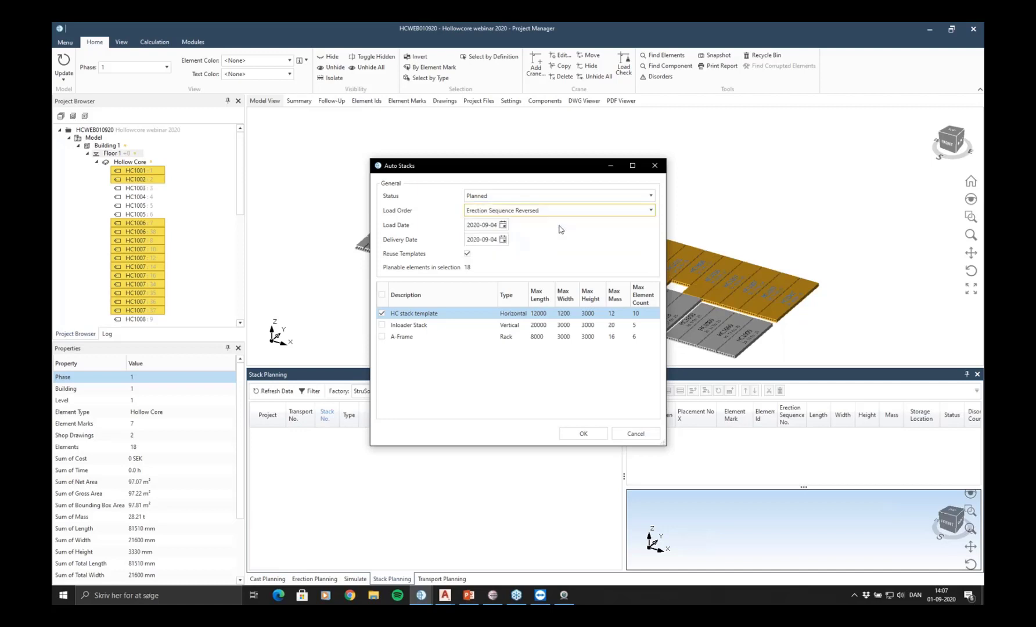
Set the load and delivery dates to 2020-09-04 and generate the stacks from the HC stack template
left_click_drag(529, 170, 250, 141)
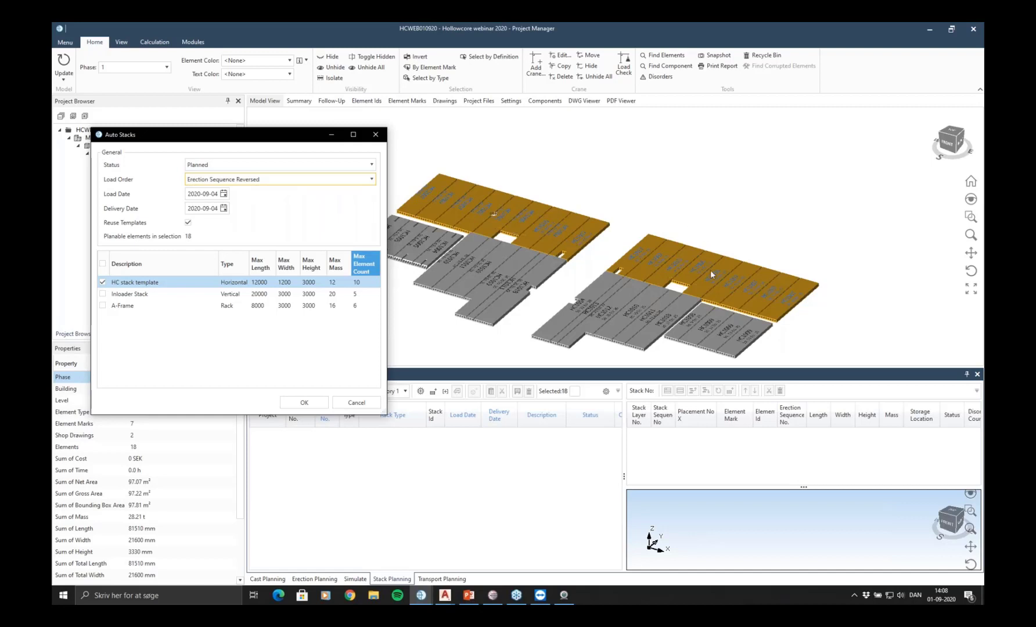
left_click_drag(284, 135, 342, 127)
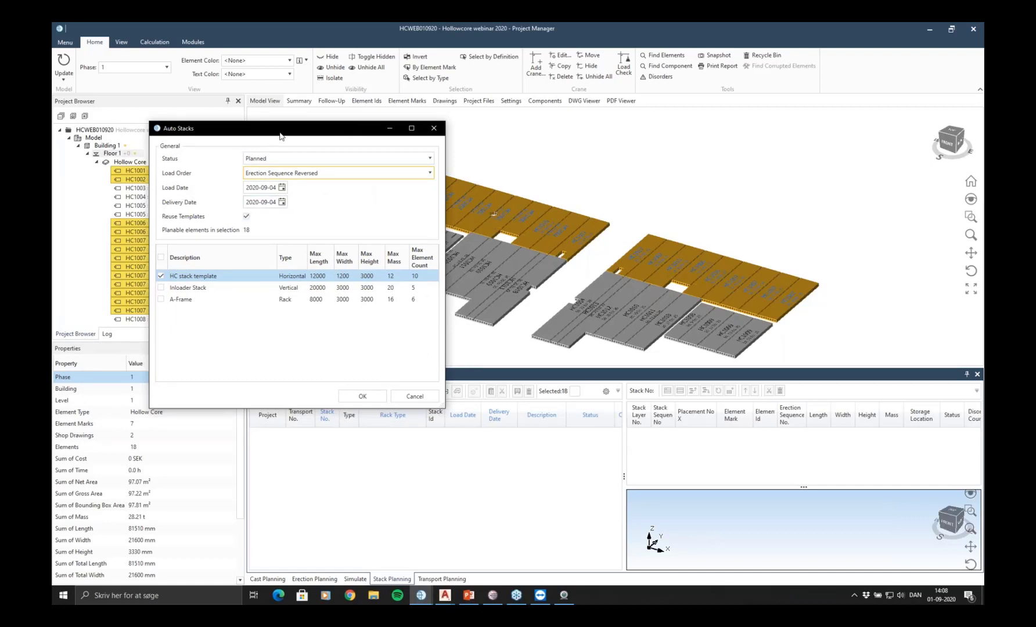
left_click_drag(279, 134, 330, 127)
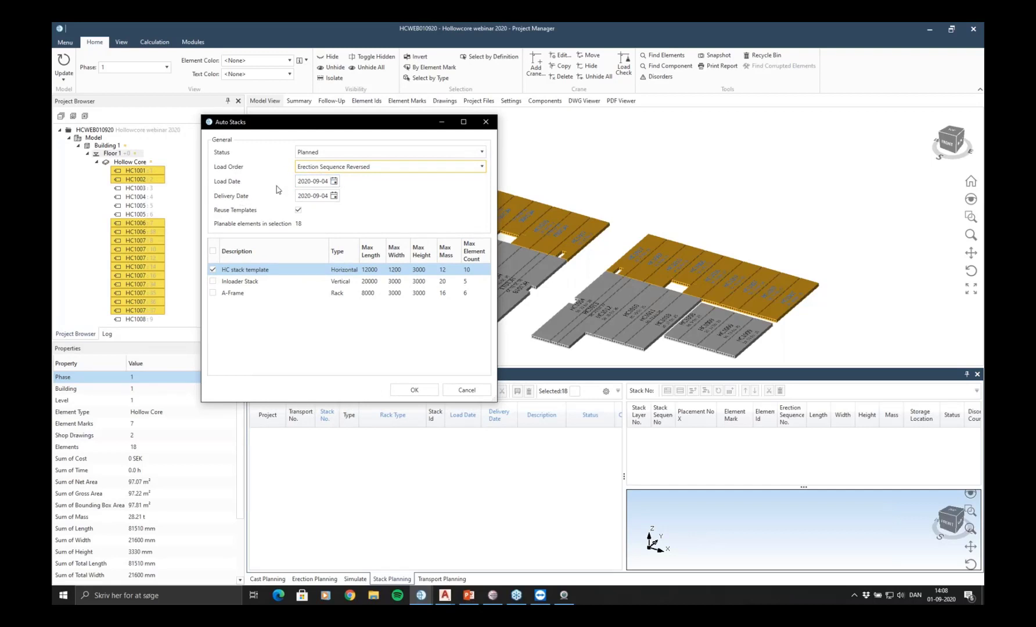
left_click(334, 181)
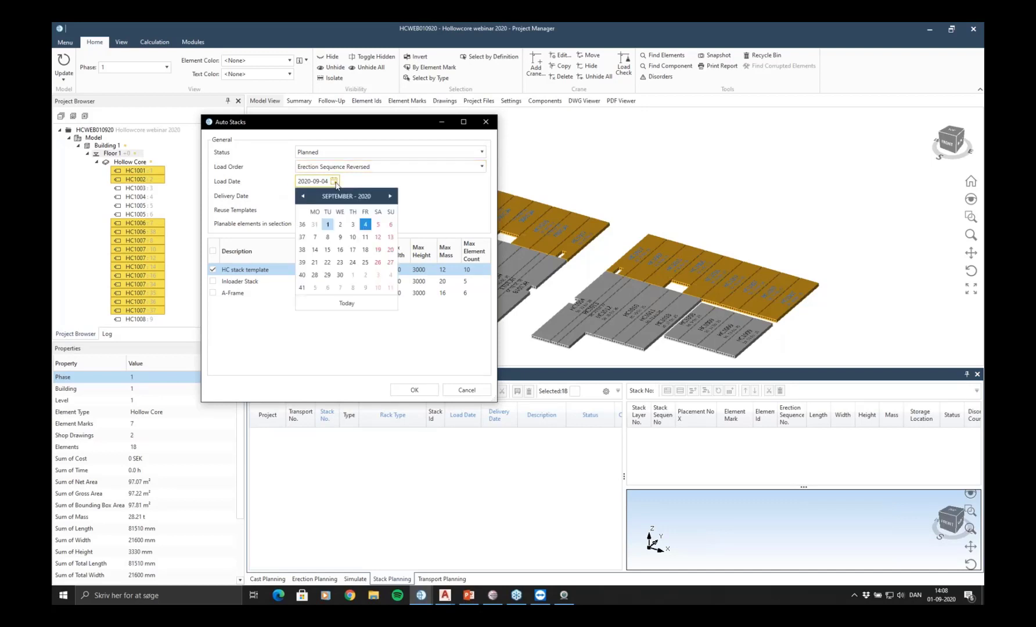
left_click(365, 225)
left_click(334, 195)
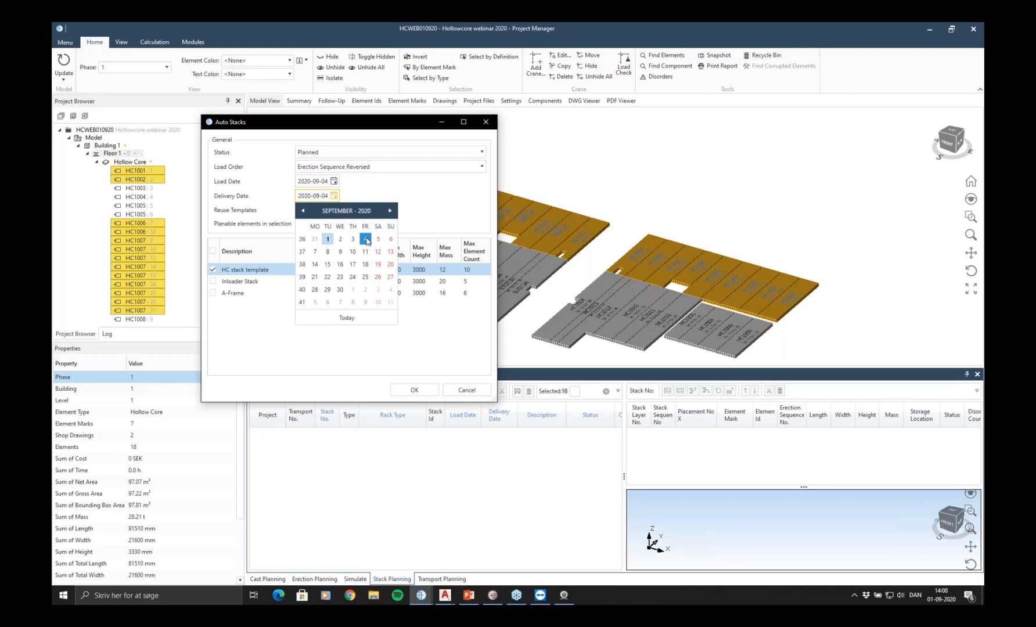
left_click(366, 240)
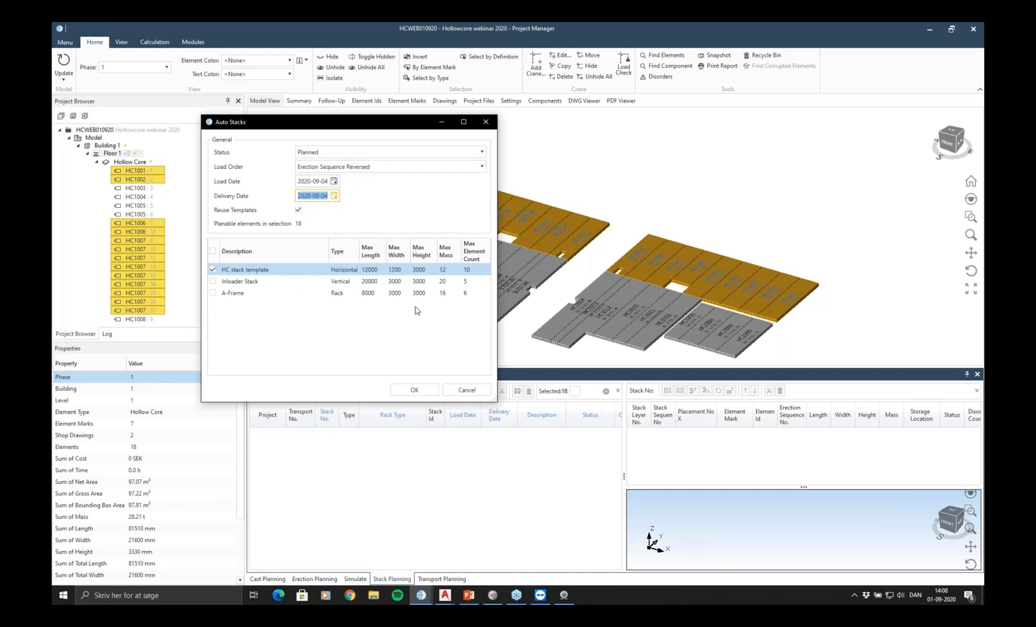
left_click(418, 392)
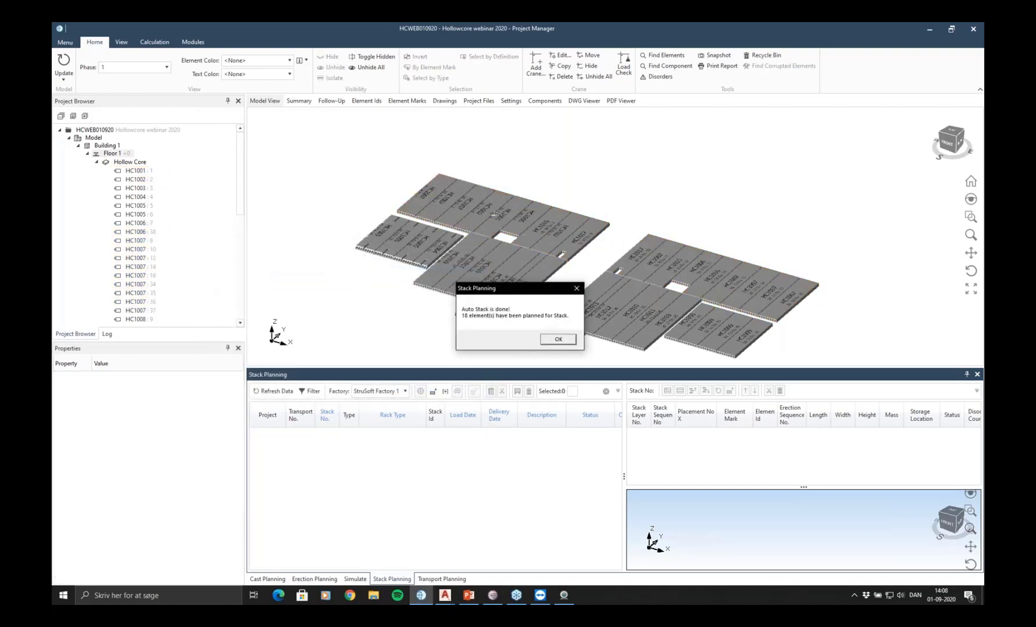
left_click(566, 341)
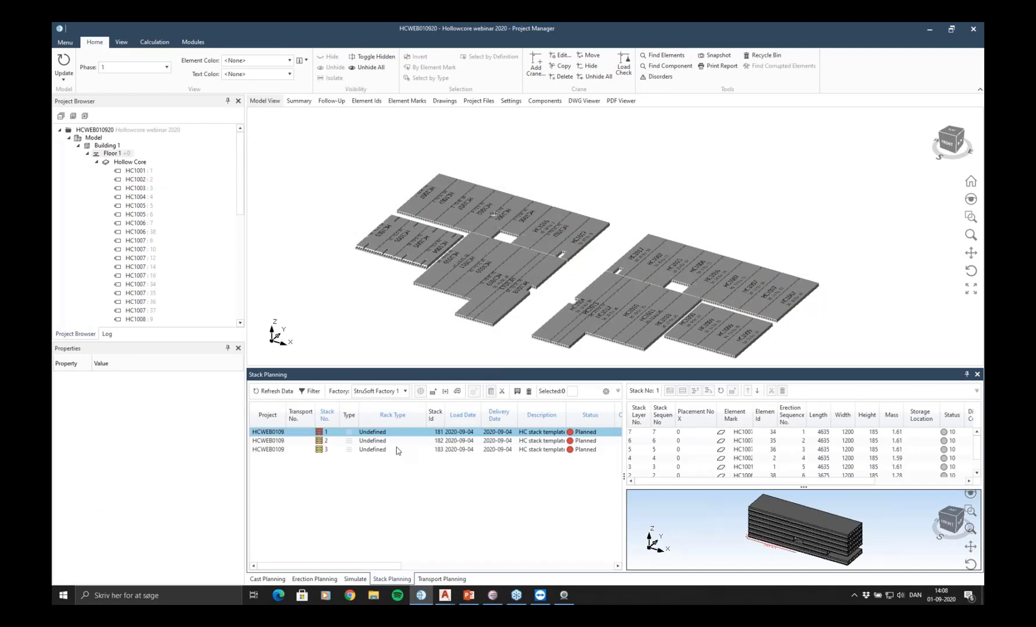
Review the contents and 3D previews of stacks 3, 2 and 1
left_click(394, 451)
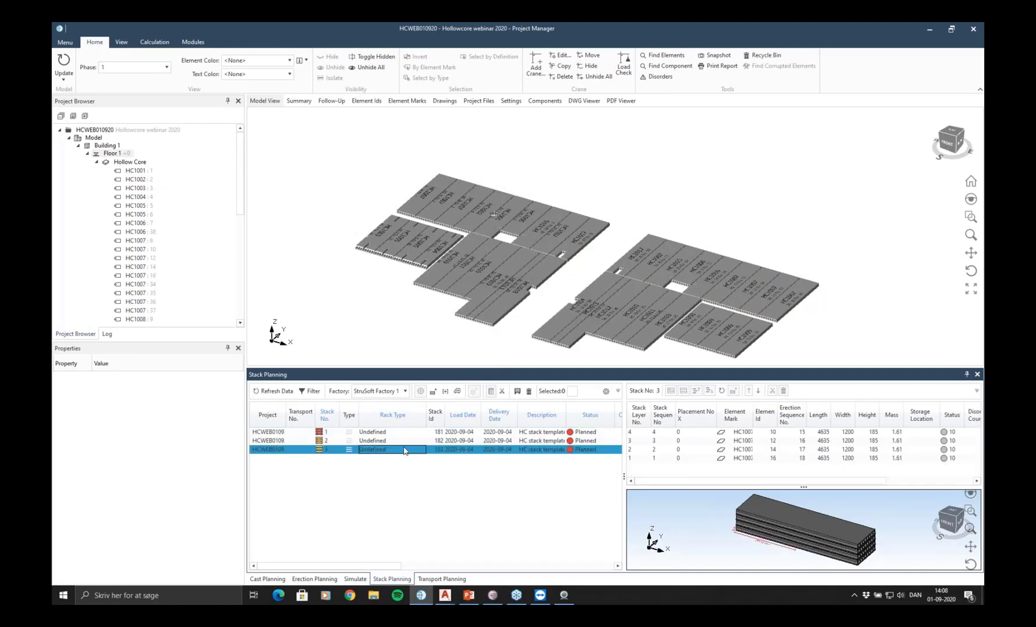
left_click(416, 441)
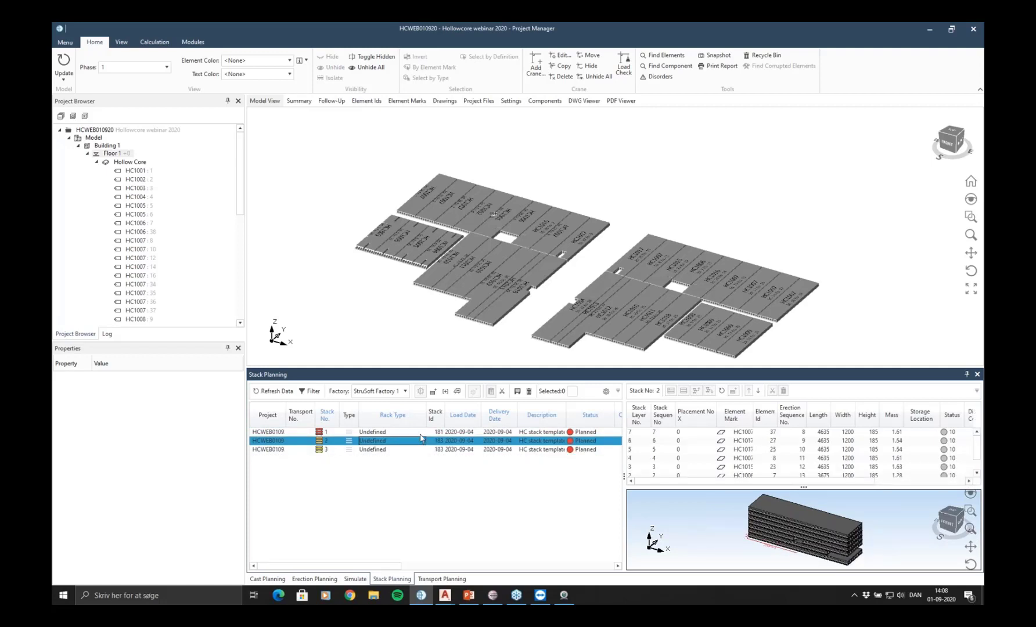
key("Up")
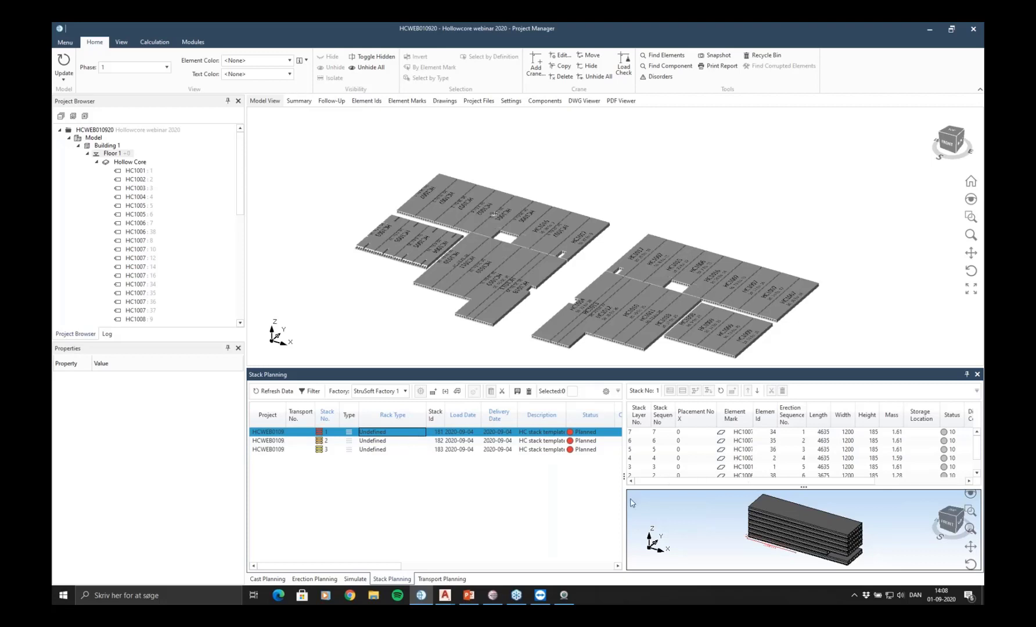
Move the short HC1006 slab in stack 2 up from layer 2 to the top layer, 7
key("Down")
left_click(820, 552)
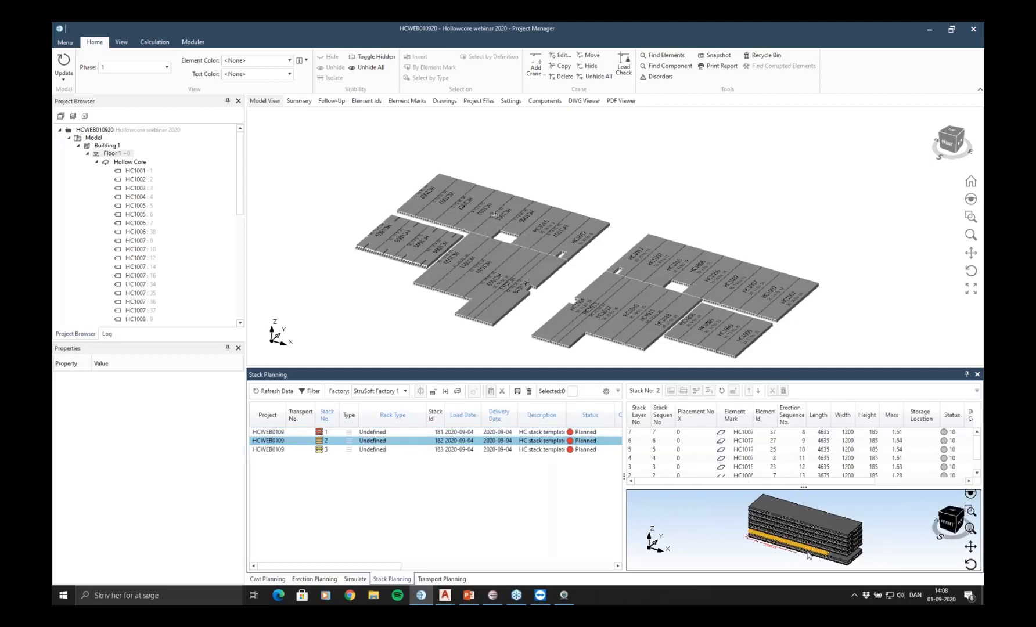
scroll(834, 558, "up", 3)
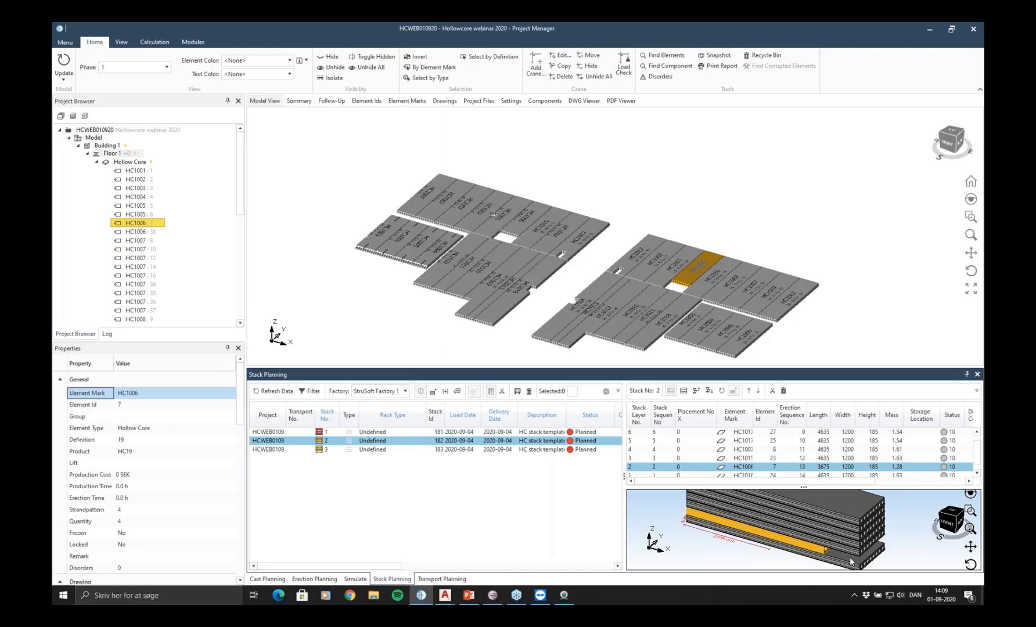
scroll(849, 562, "down", 1)
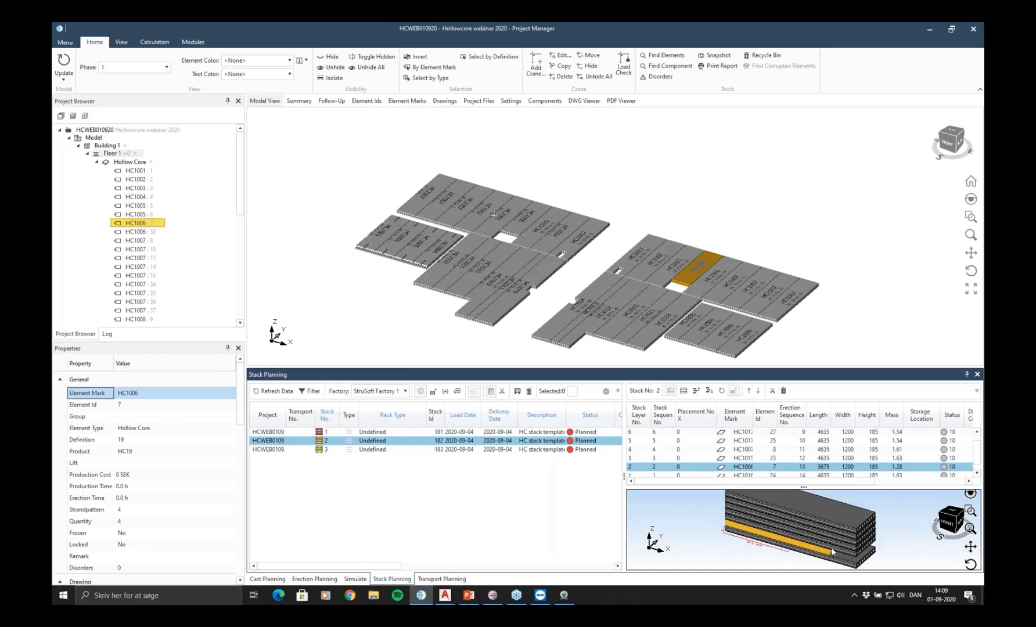
left_click(749, 395)
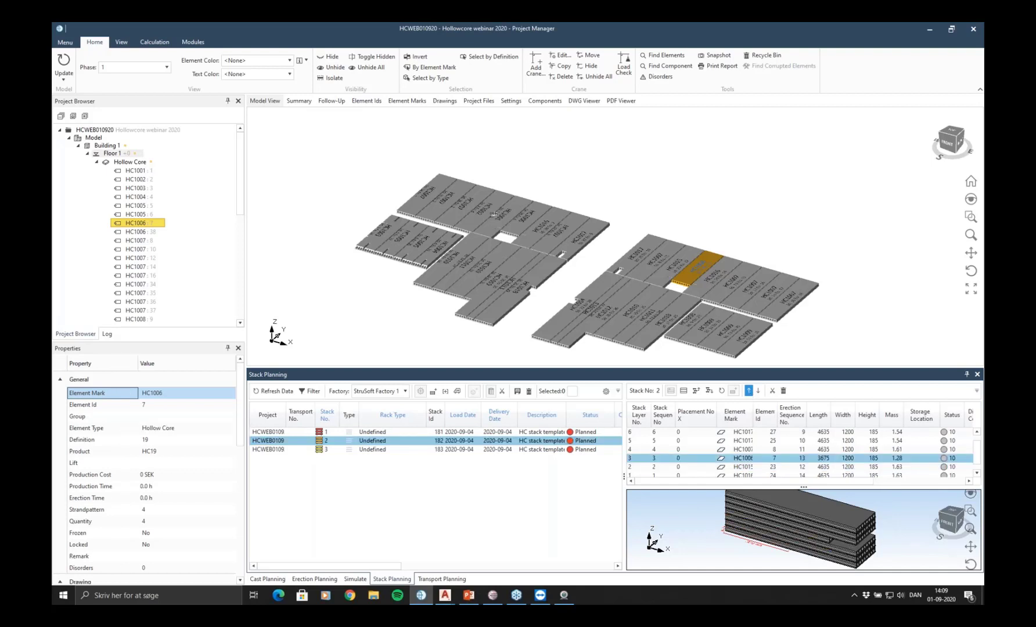
left_click(749, 393)
left_click(749, 393)
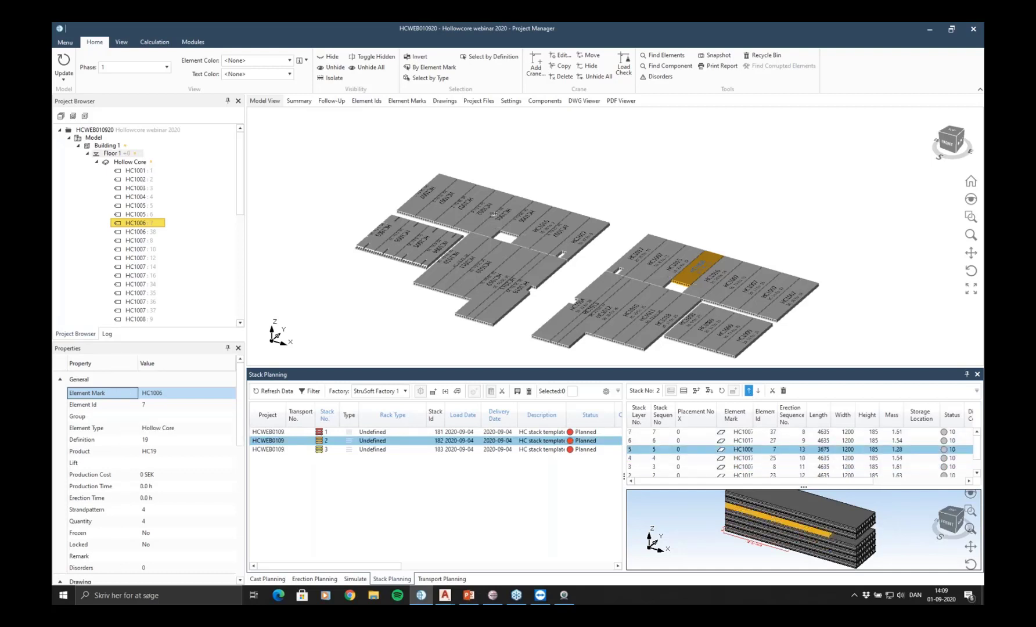
left_click(749, 393)
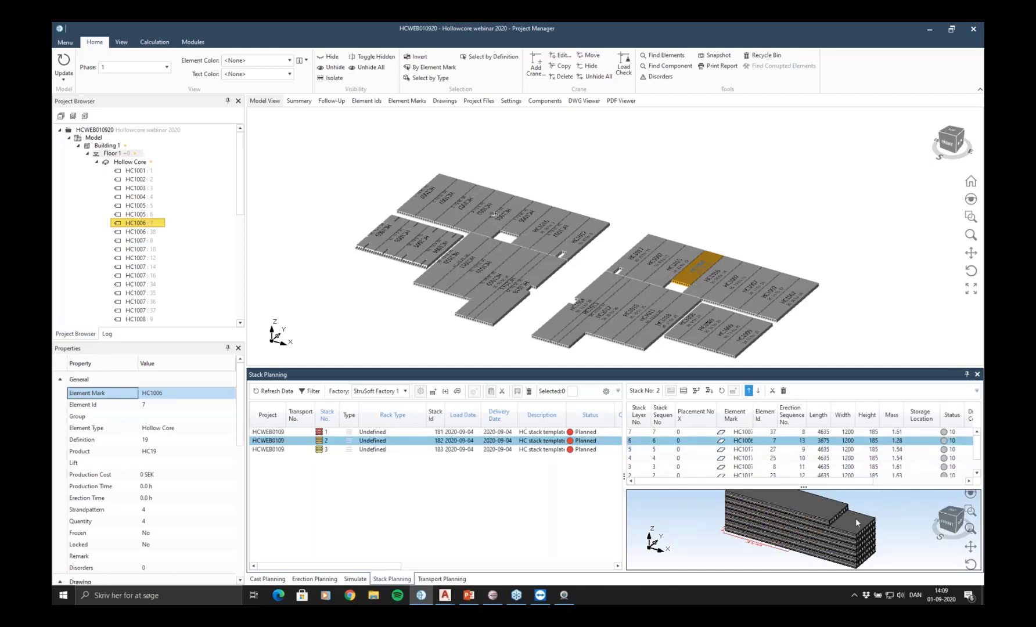
middle_click_drag(853, 517, 830, 526)
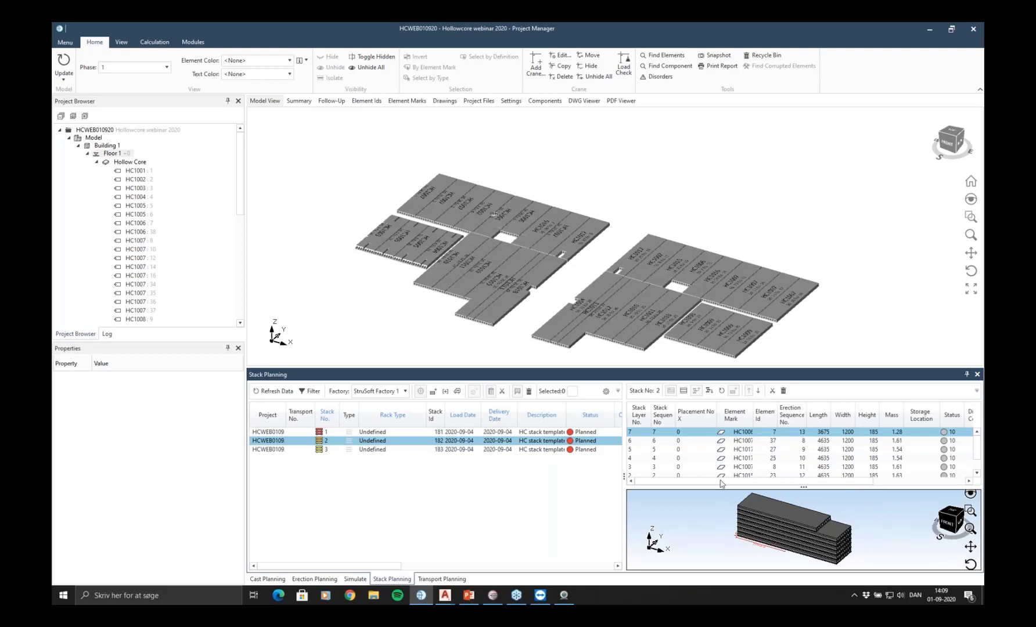
Locate the short HC1006 slab of stack 1 in the model and view the rearranged stack 2 again
left_click(500, 431)
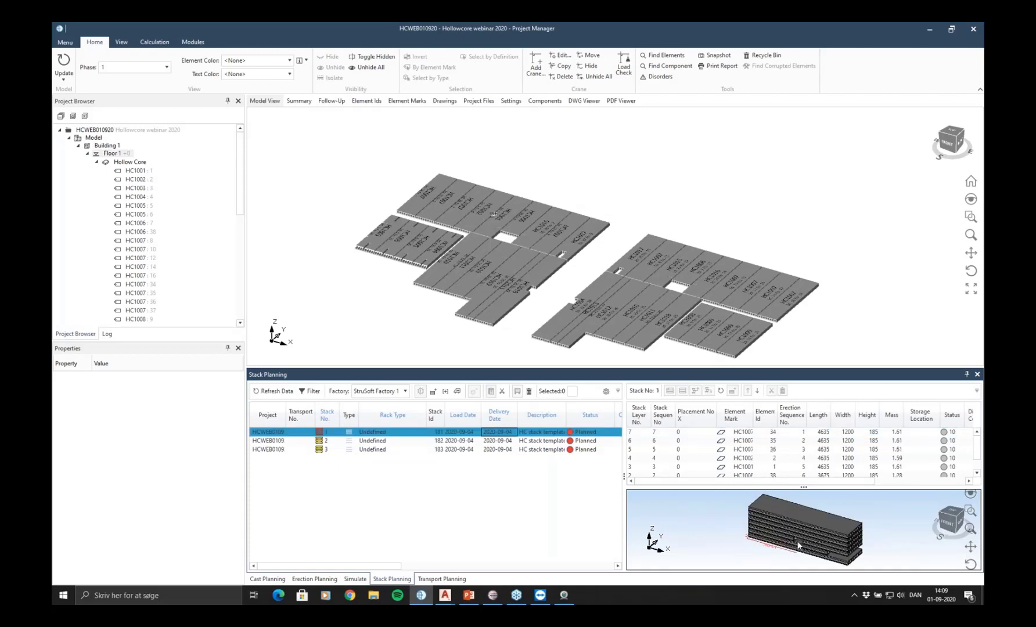
left_click(798, 545)
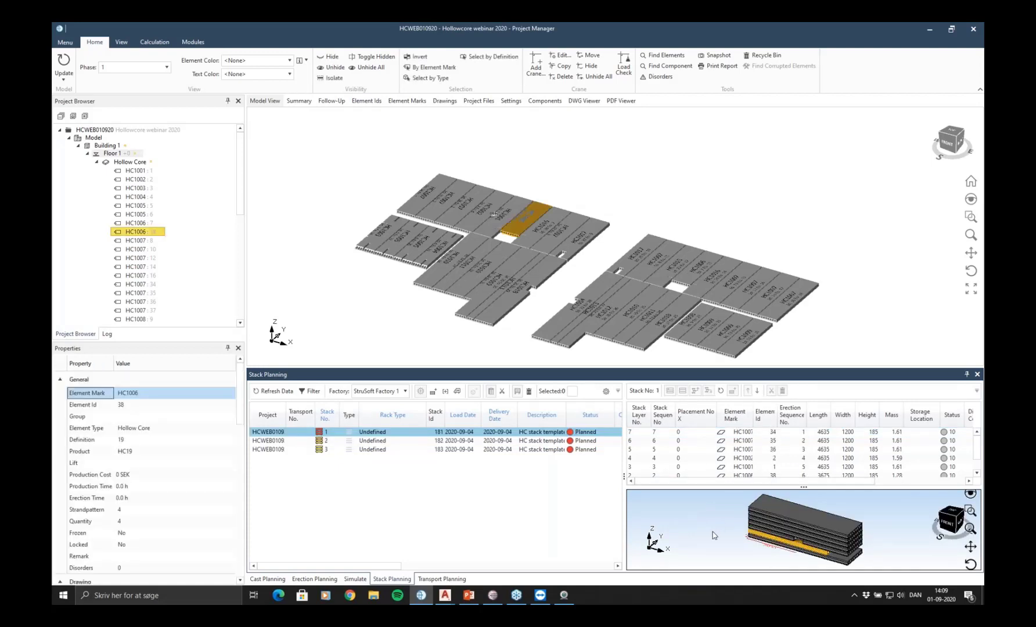
left_click(714, 534)
left_click(504, 440)
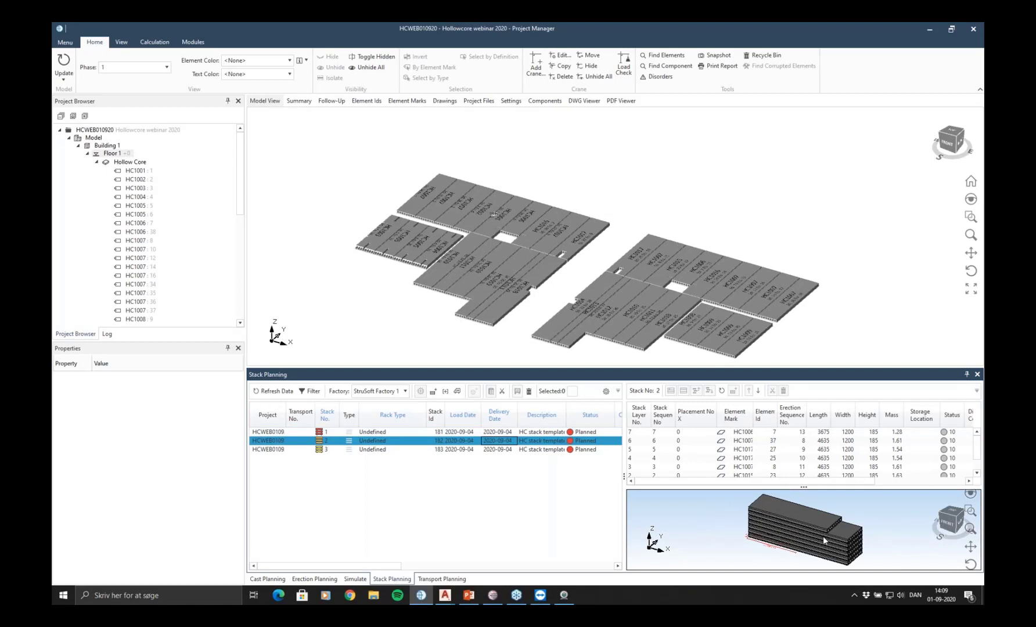
Select the remaining front slabs of both floor parts and auto-stack them with the HC stack template in reversed erection sequence
middle_click_drag(793, 215, 755, 194)
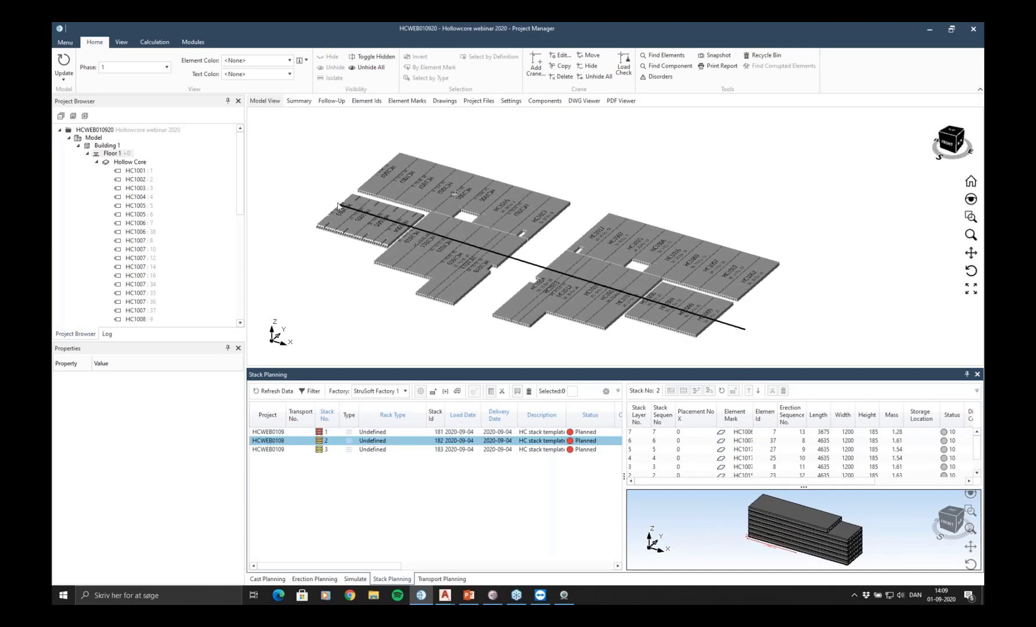
left_click(420, 392)
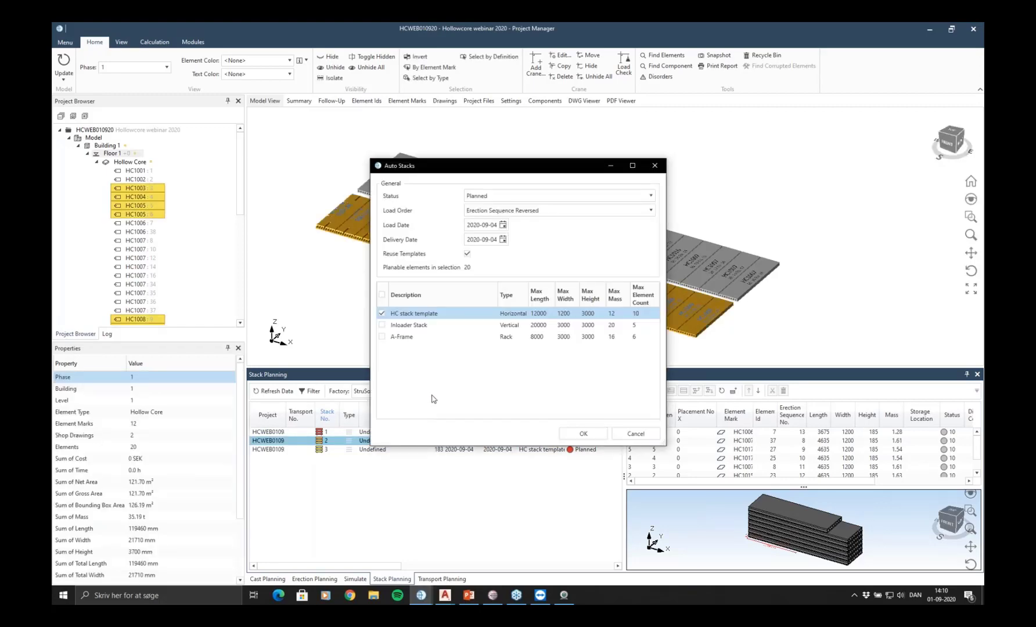
left_click(580, 432)
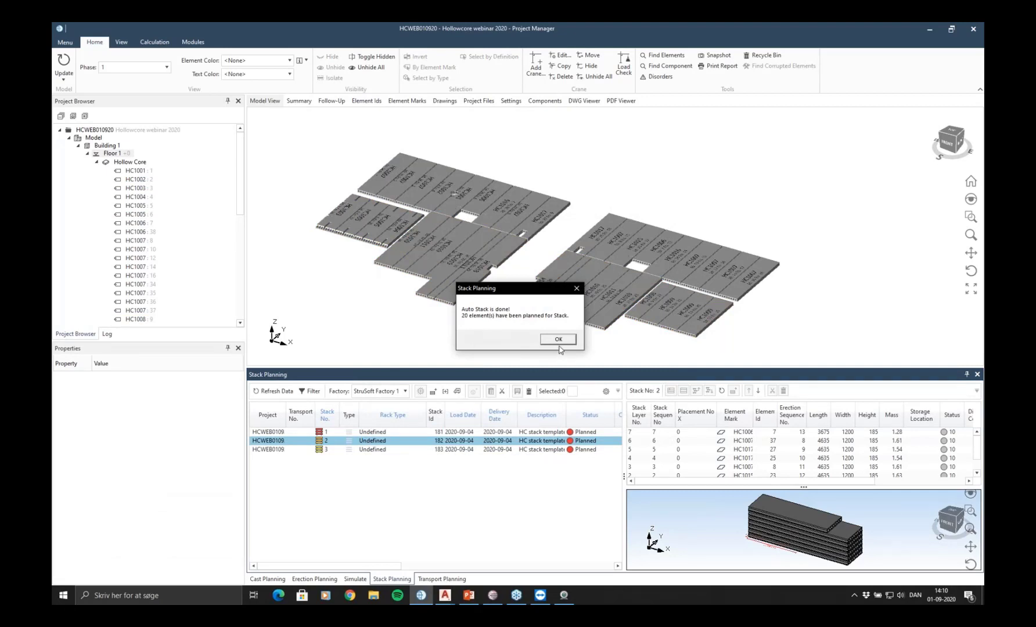
left_click(559, 341)
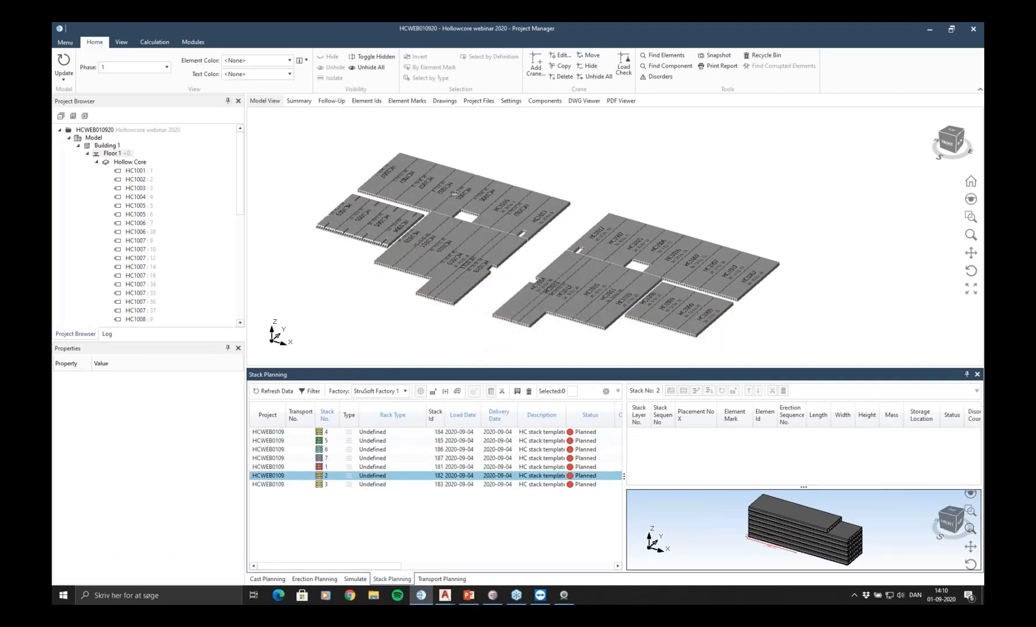
Color the model elements by Stack and view the stack distribution across the floor
middle_click_drag(520, 235, 513, 228)
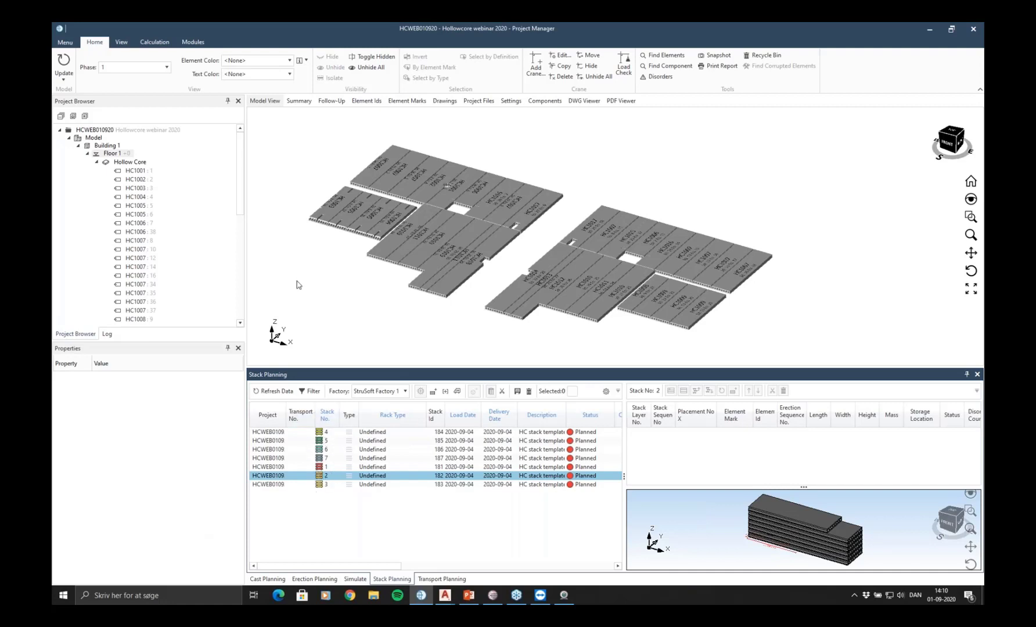
left_click(289, 61)
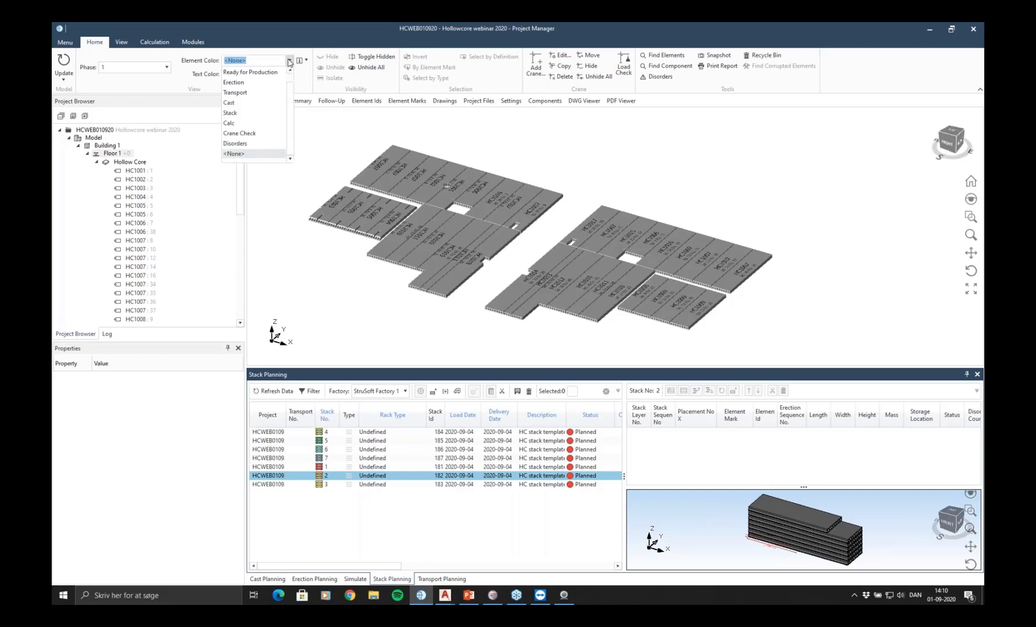
left_click(252, 113)
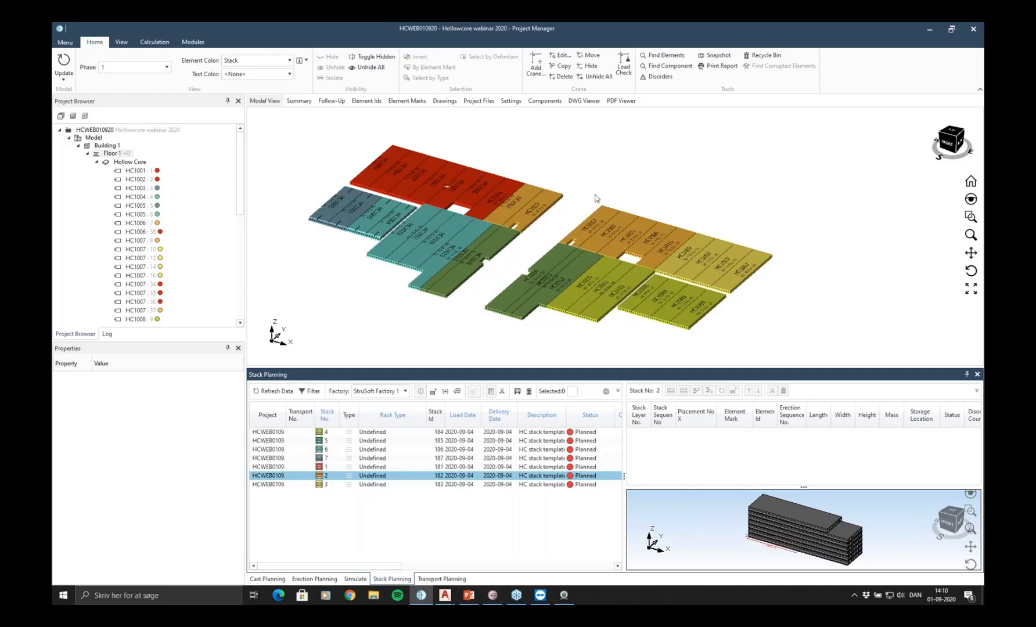
middle_click_drag(649, 201, 730, 191)
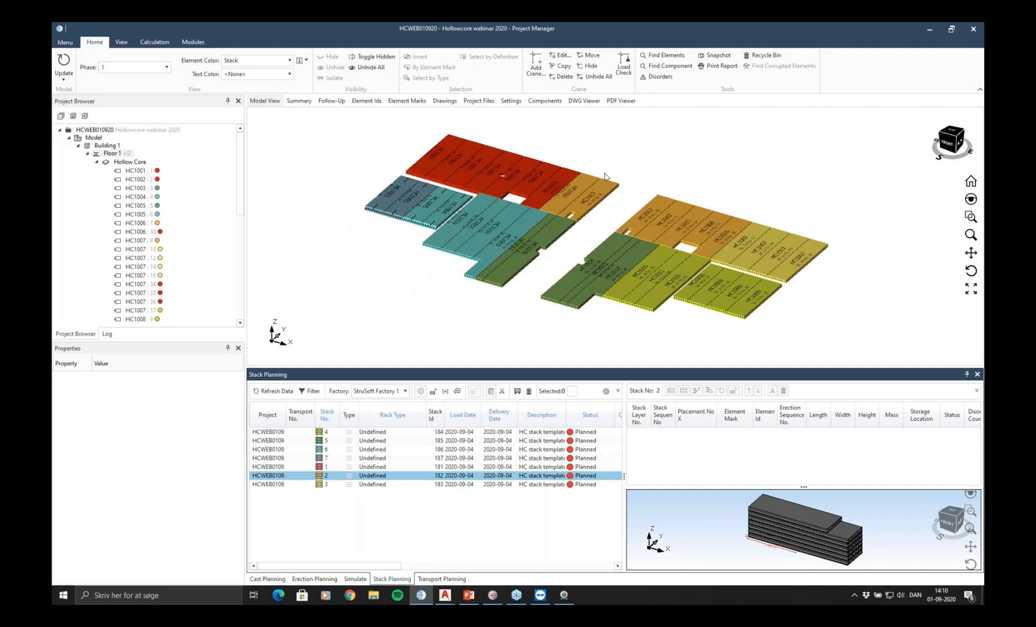
Bring up the cast planning, select all hollowcore slabs of floor 1 in the model and open the Auto Cast settings
middle_click_drag(637, 182, 600, 181)
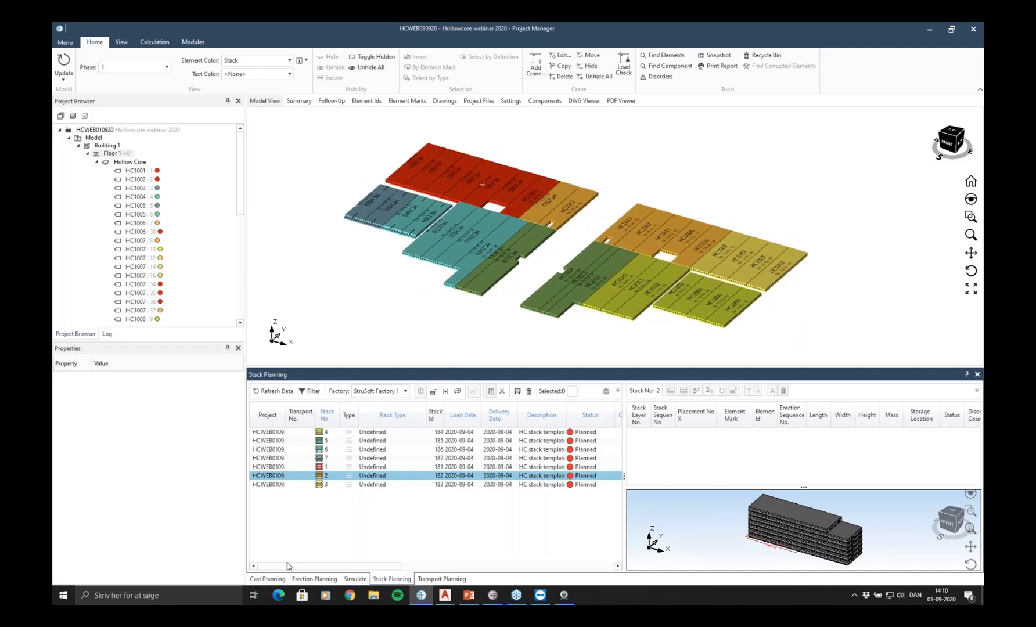
left_click(281, 580)
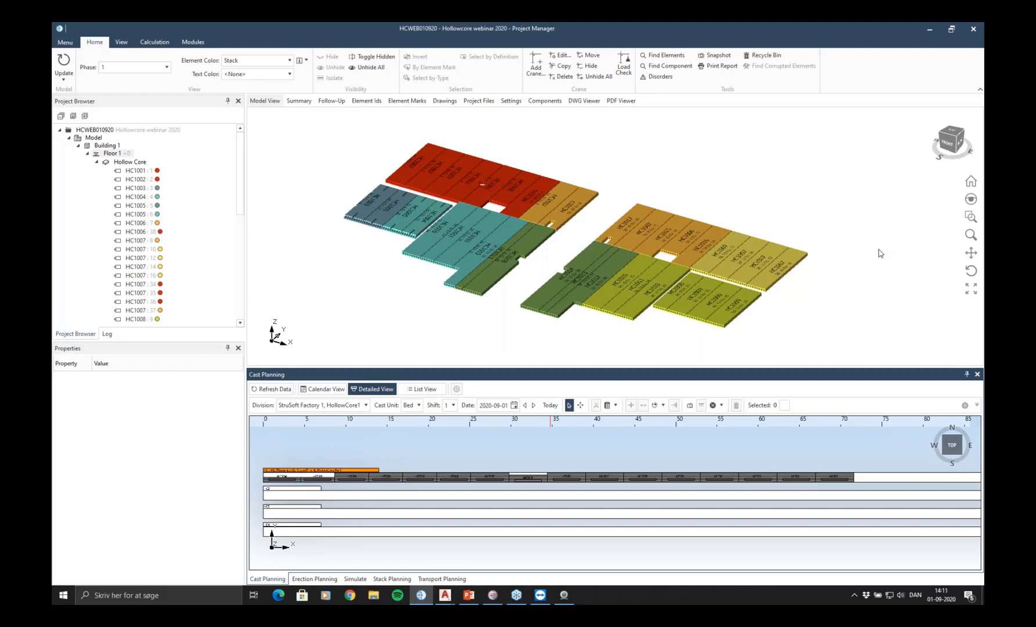
middle_click_drag(786, 194, 766, 181)
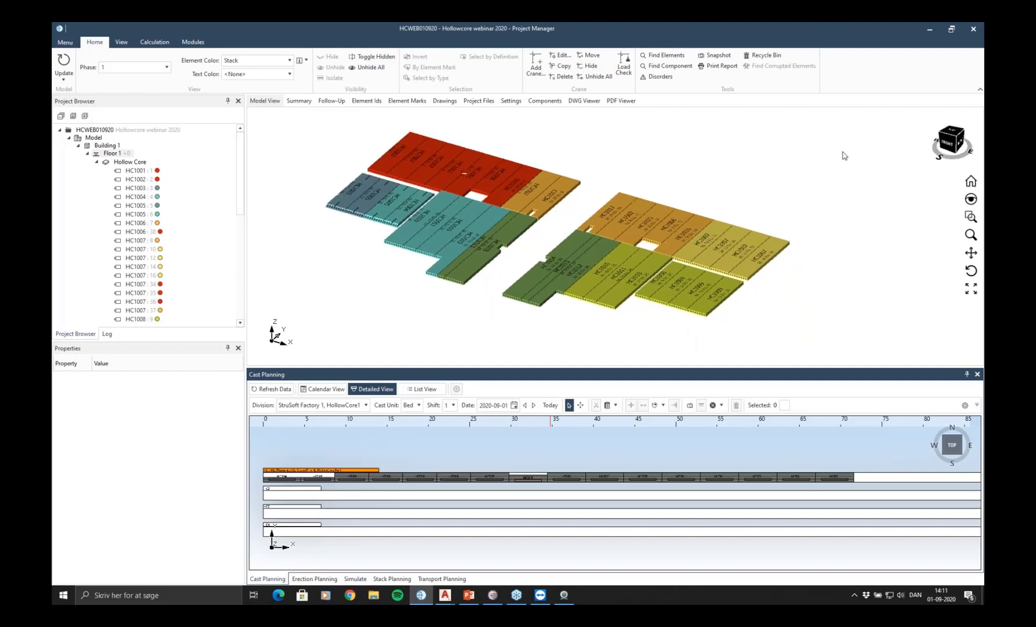
left_click_drag(852, 125, 340, 298)
middle_click_drag(411, 278, 479, 252)
left_click(458, 389)
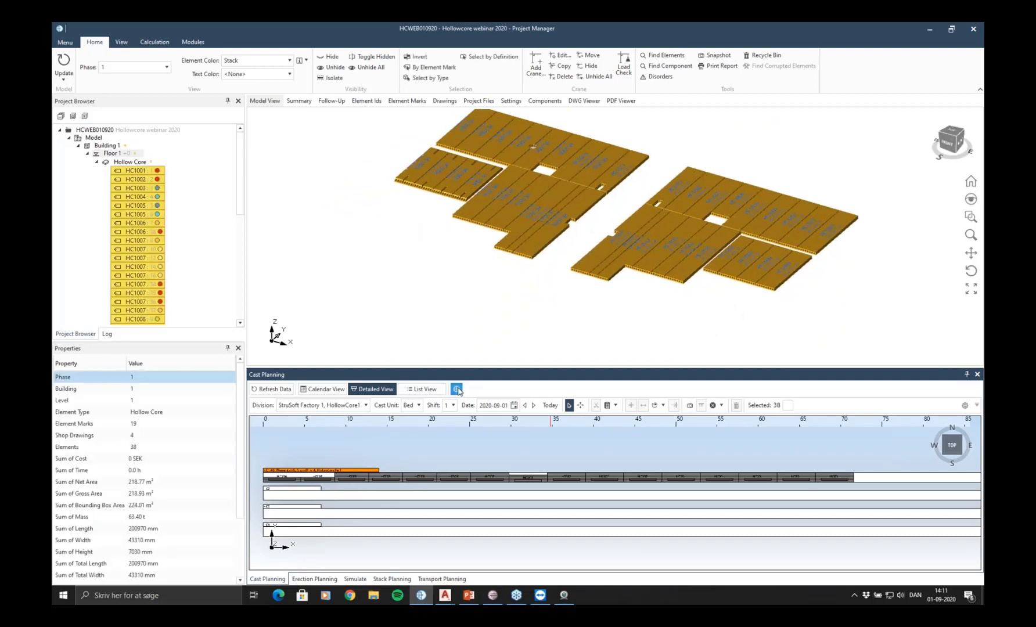
Exclude bed HC1, set the cast order to Erection Sequence Reversed and run Auto Cast for the selected slabs
left_click(407, 288)
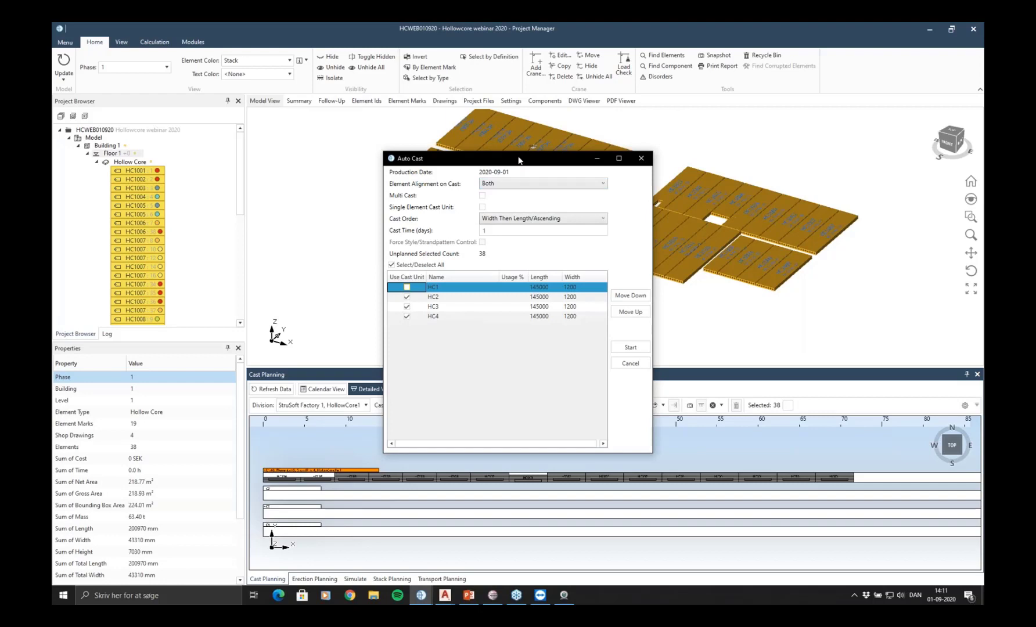
left_click_drag(510, 161, 303, 129)
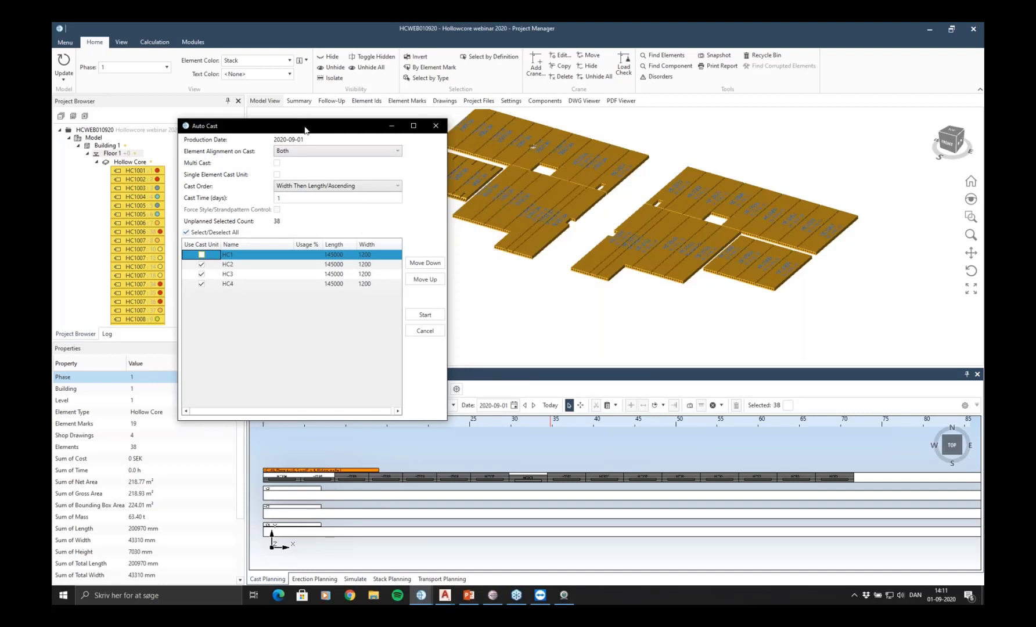
left_click_drag(305, 129, 374, 124)
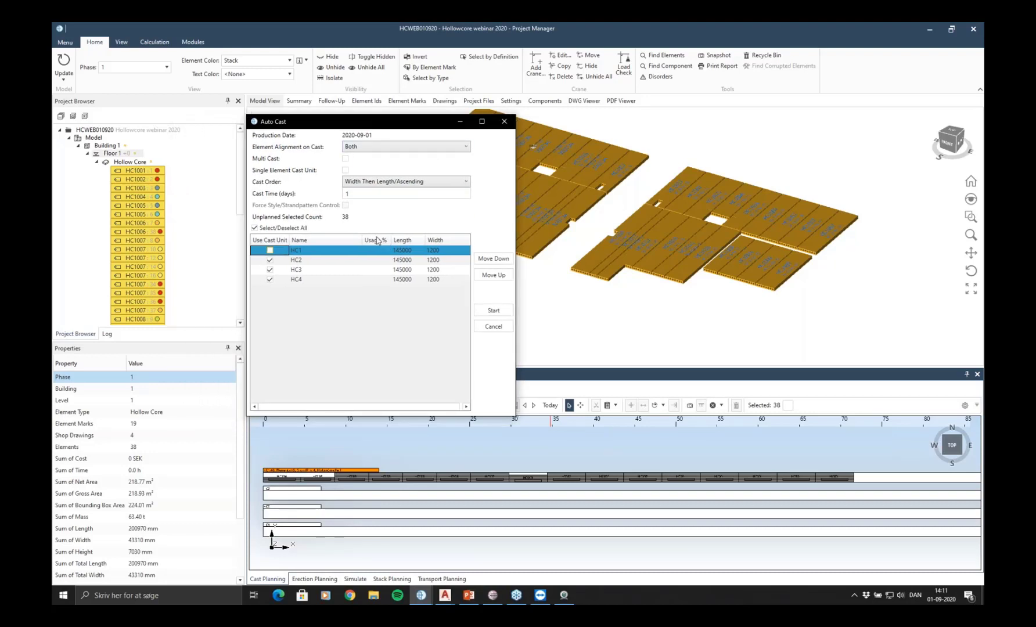
left_click(457, 182)
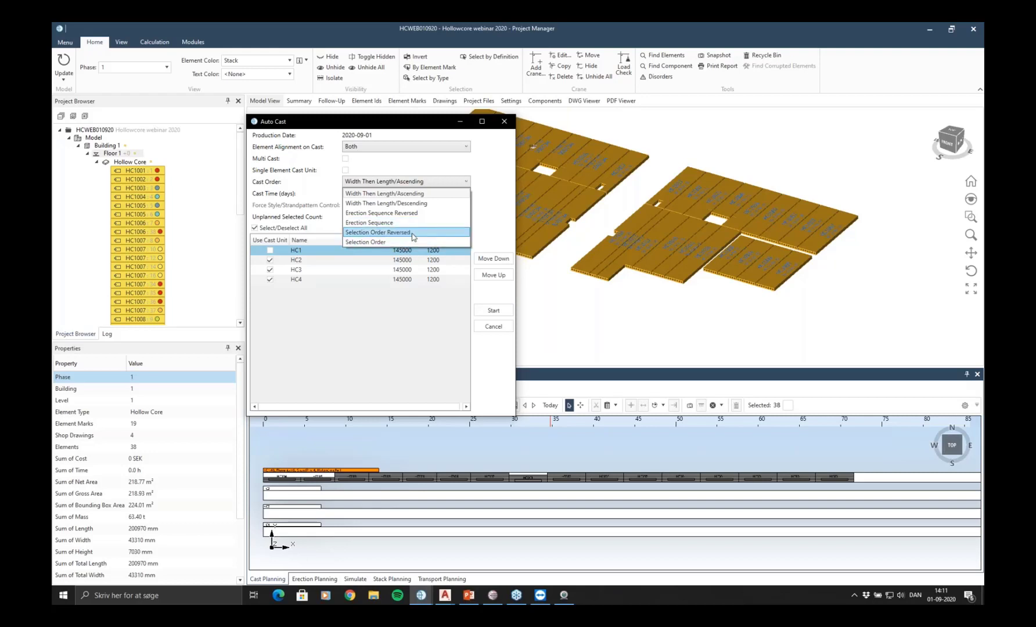
left_click(428, 214)
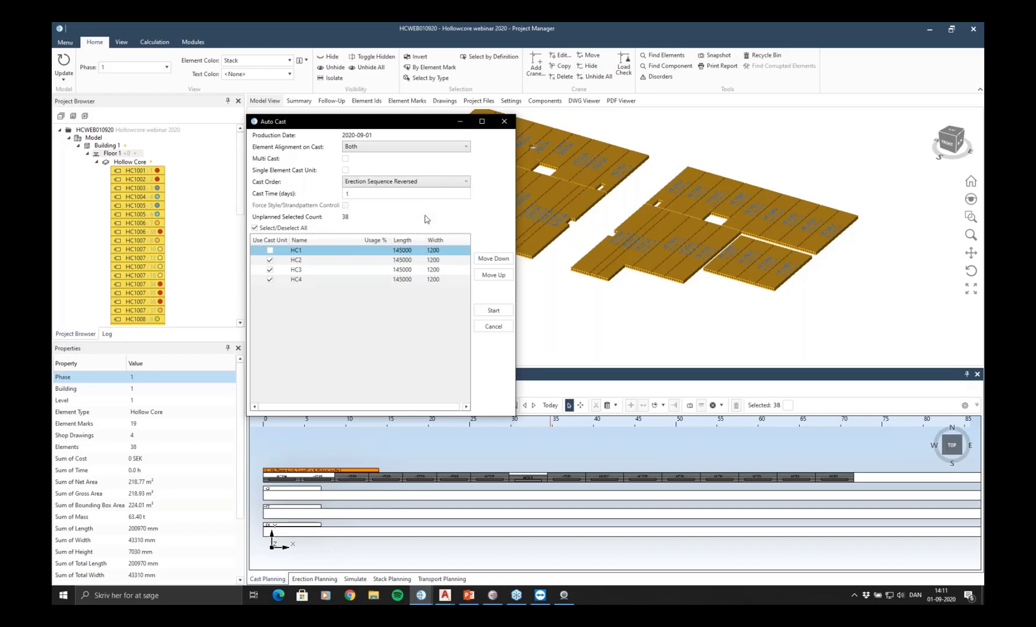
left_click(493, 310)
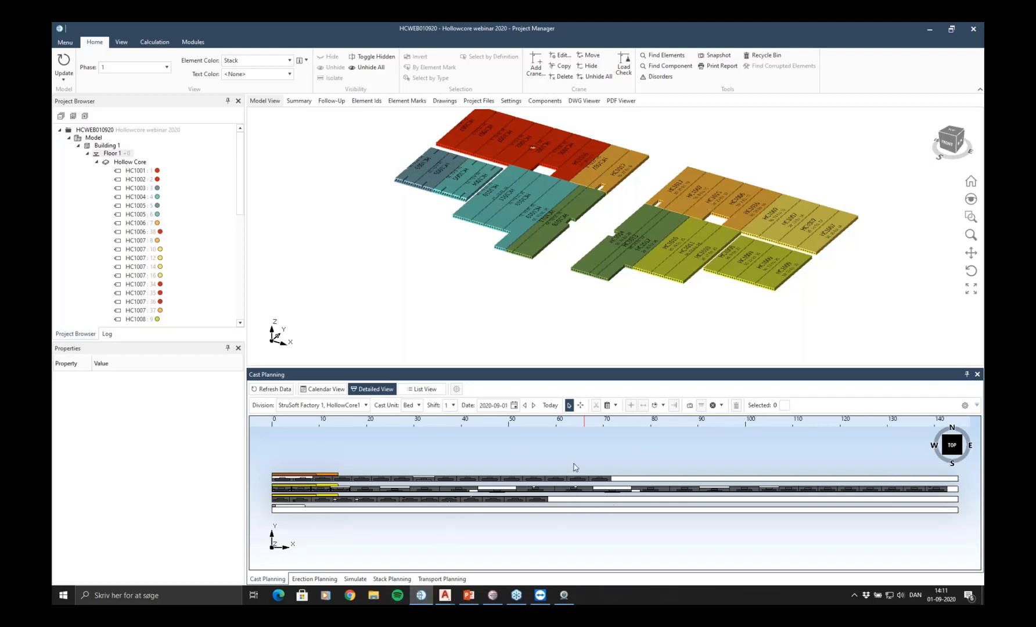
Show floor 2 of building 1 and add its slabs HC2018 and HC2014 to the end of the cast on bed HC3
left_click(88, 154)
left_click(111, 161)
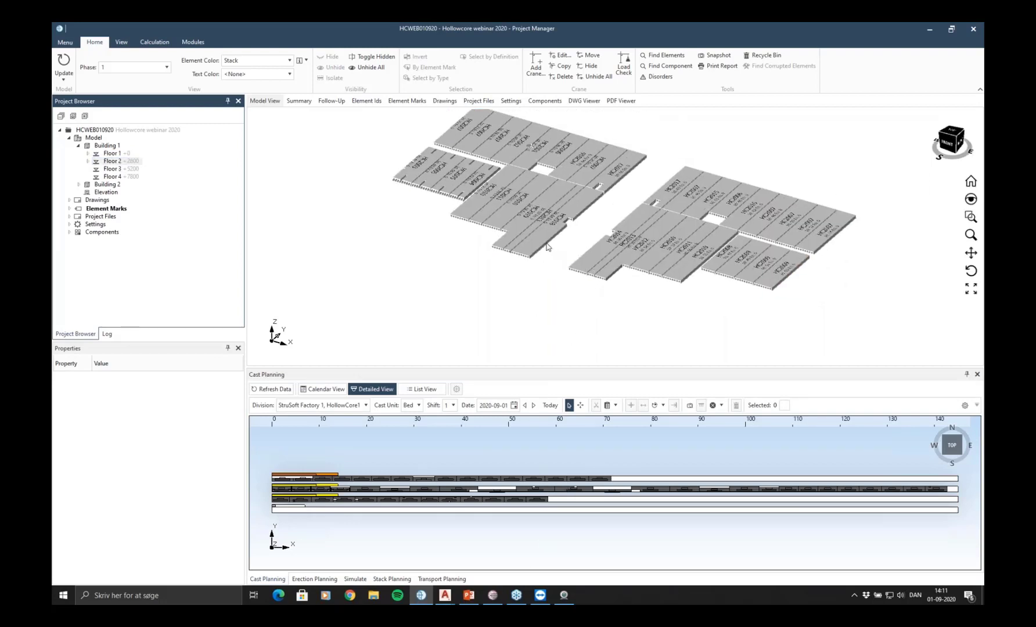
left_click(546, 246)
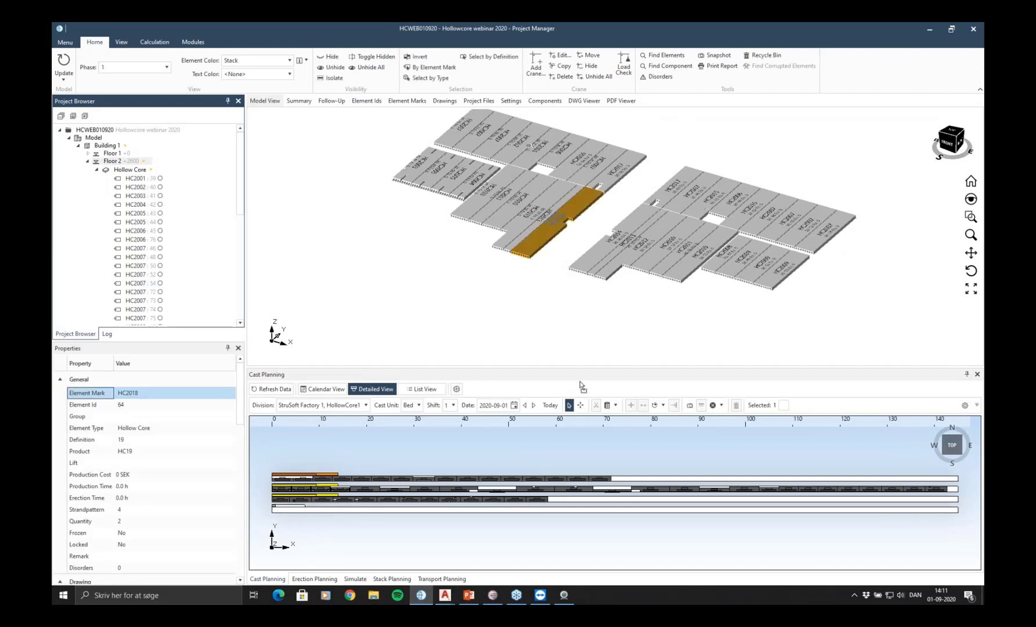
left_click(558, 506)
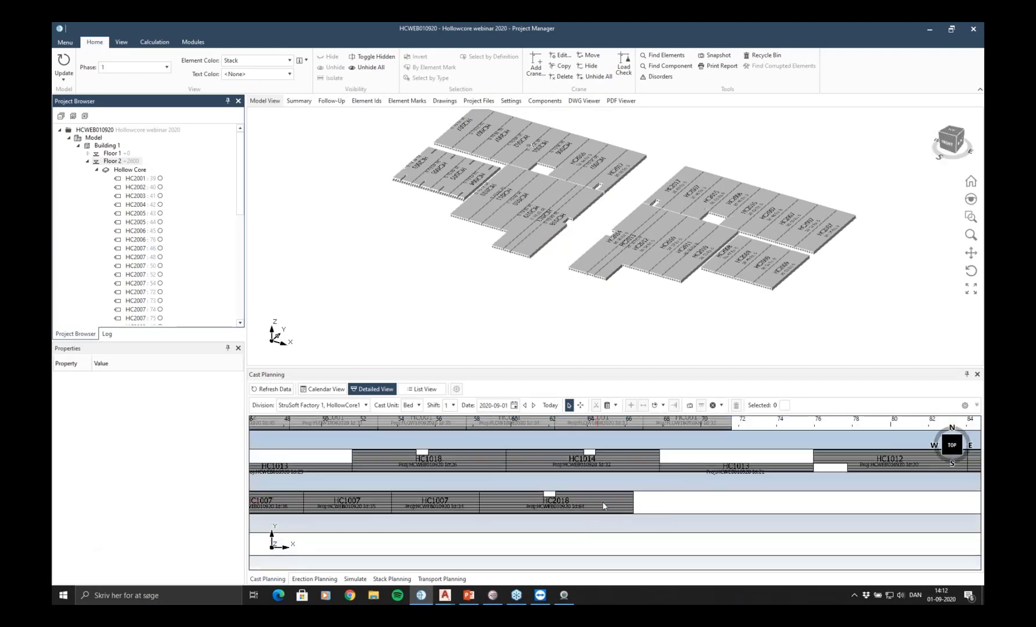
scroll(588, 533, "up", 2)
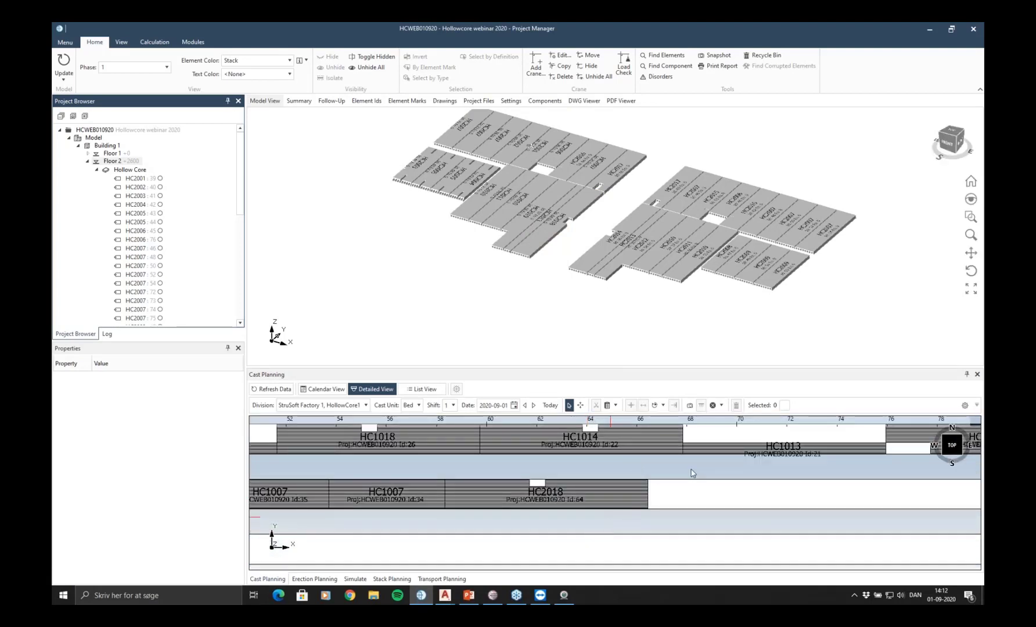
left_click(600, 259)
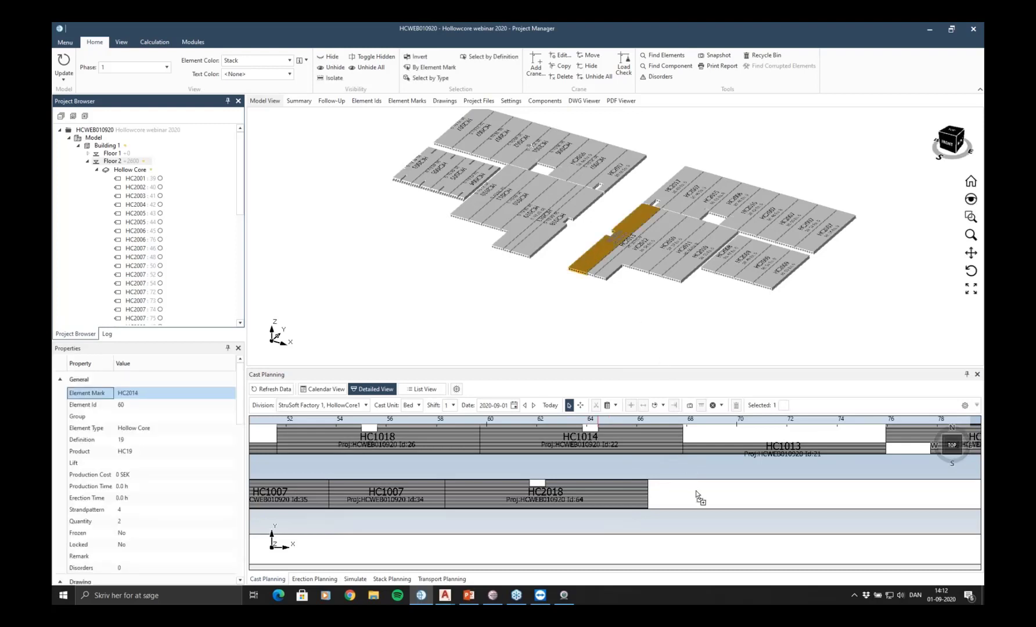
left_click(634, 231)
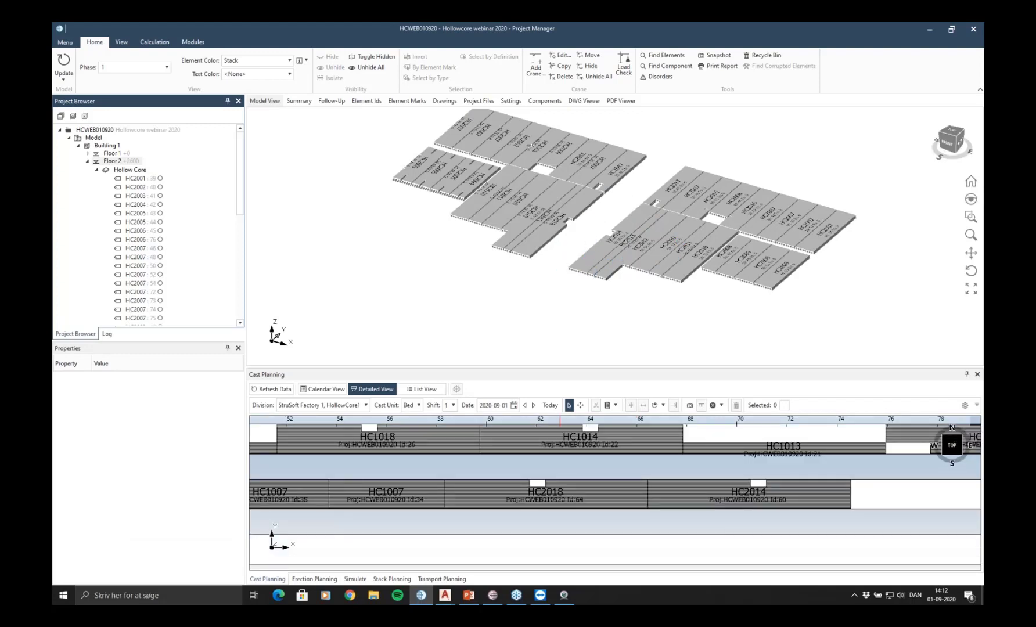
View floor 1, return to floor 2 and color its elements by Cast
left_click(113, 155)
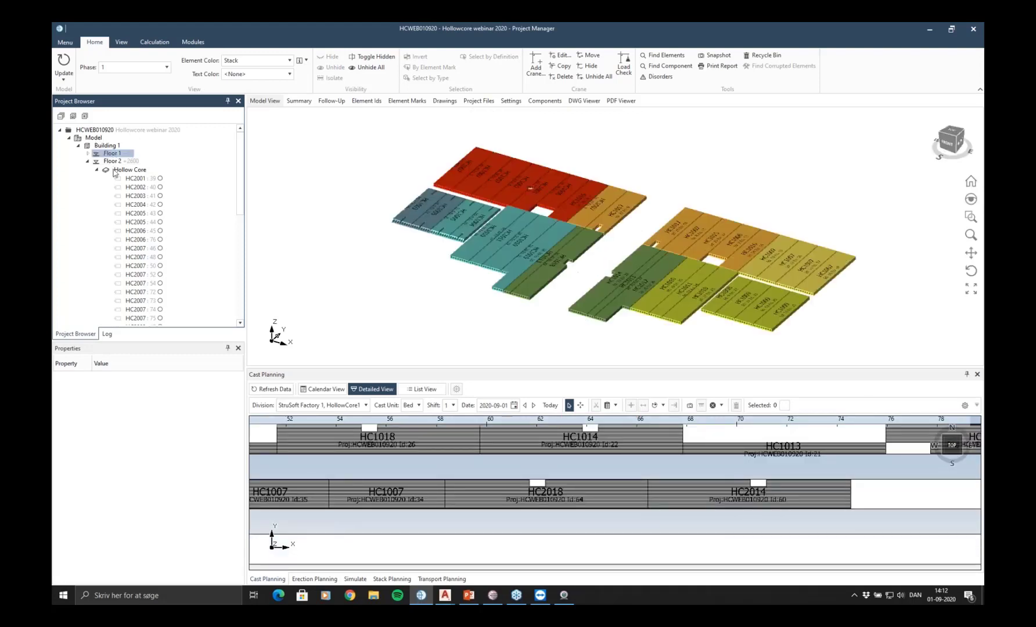
left_click(118, 161)
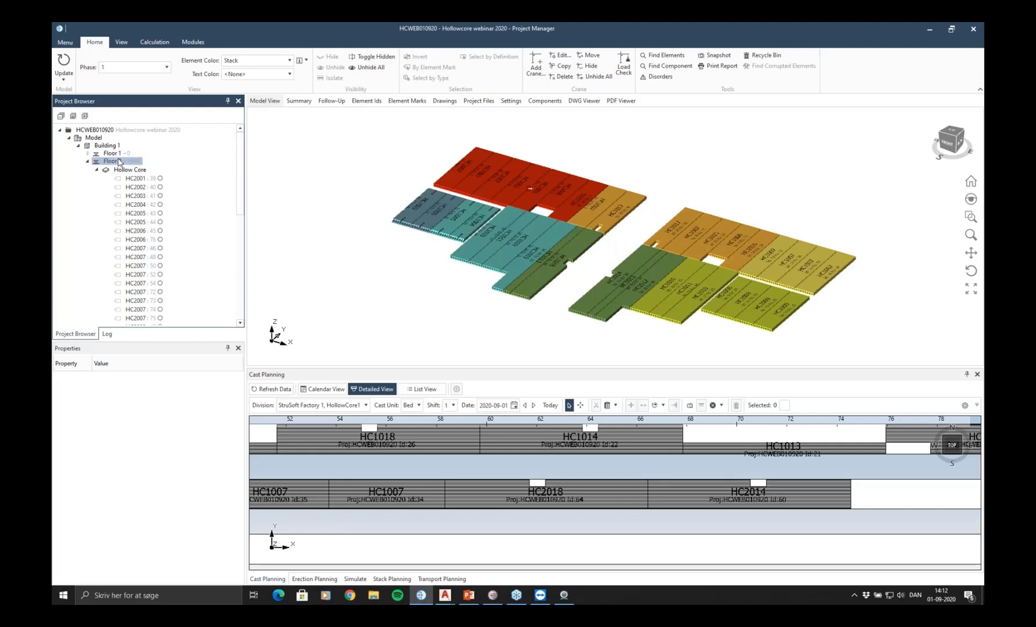
left_click(289, 60)
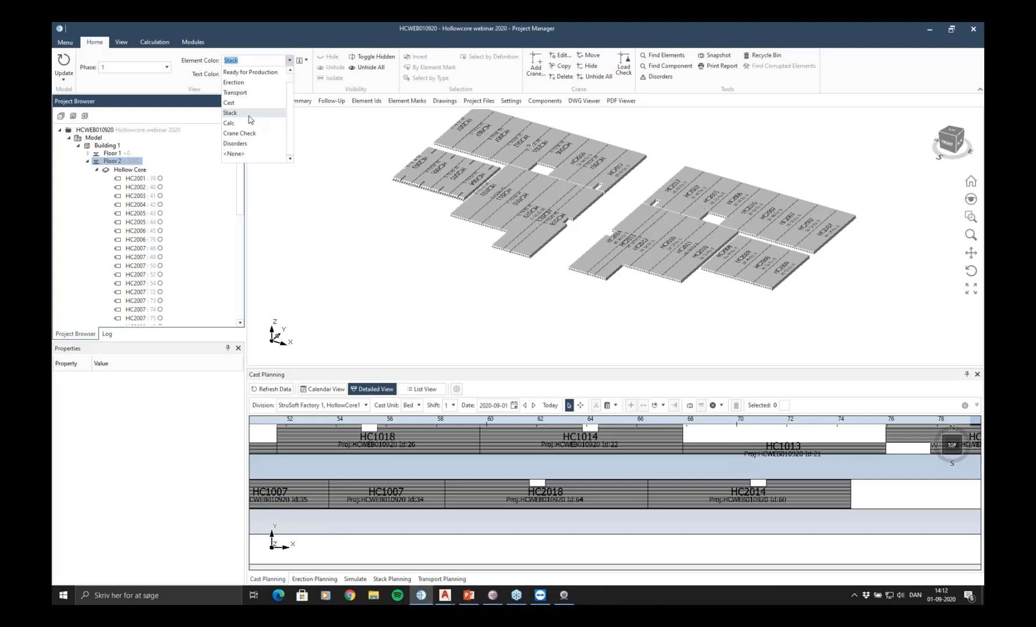
left_click(230, 102)
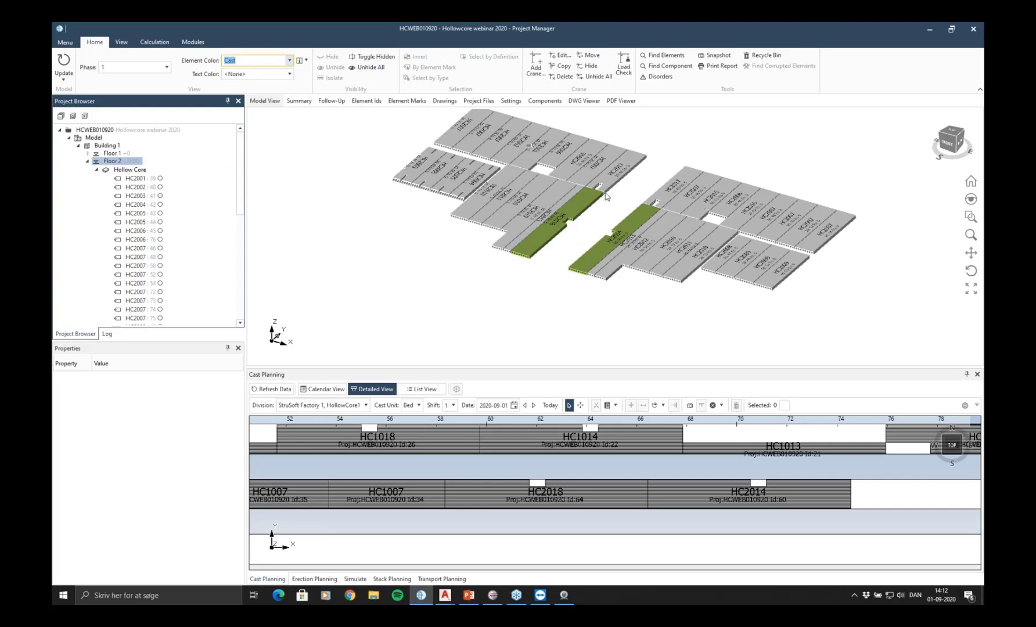
Color the elements by Status, check the status color legend and show floor 1
left_click(289, 61)
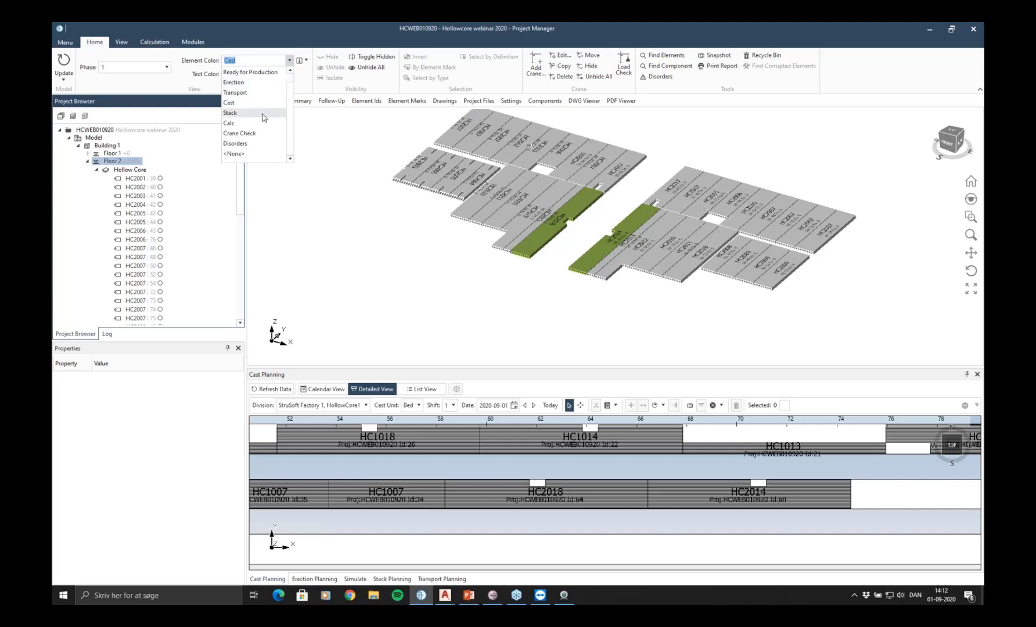
scroll(265, 129, "up", 1)
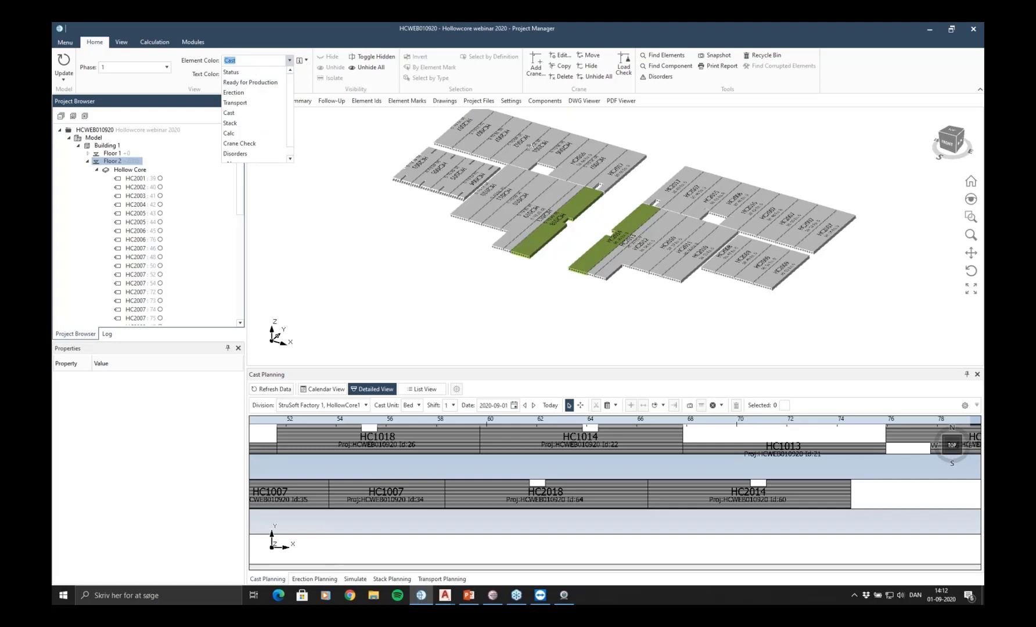
left_click(232, 72)
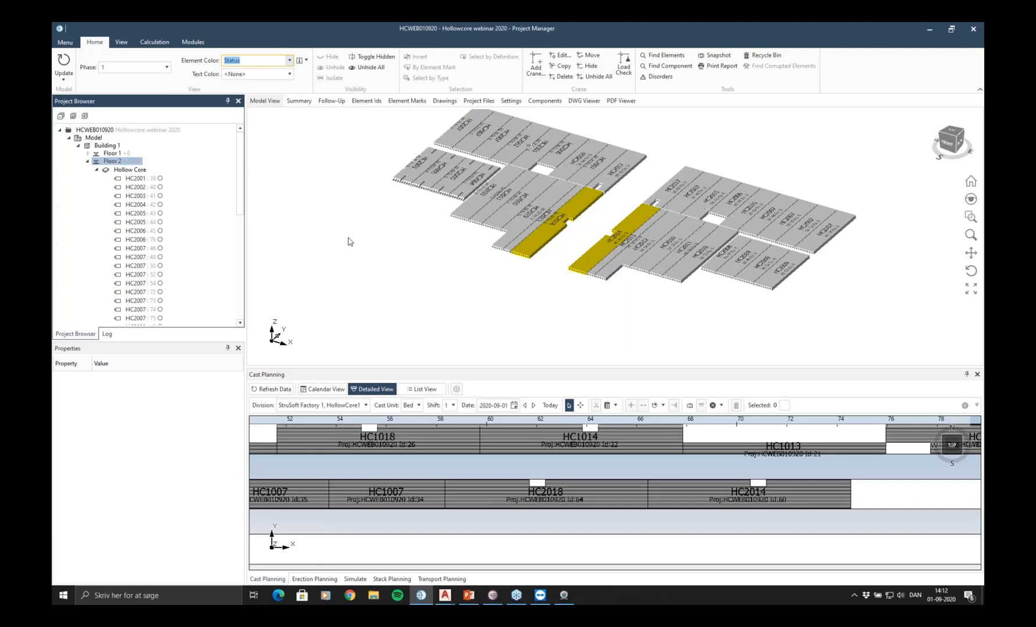
left_click(300, 64)
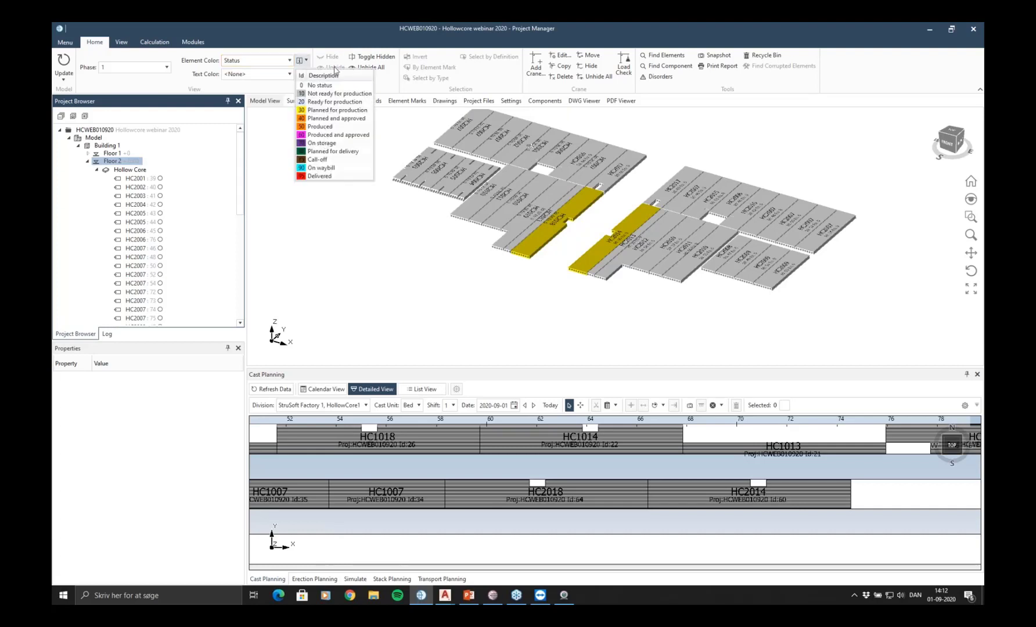
left_click(356, 271)
left_click(113, 153)
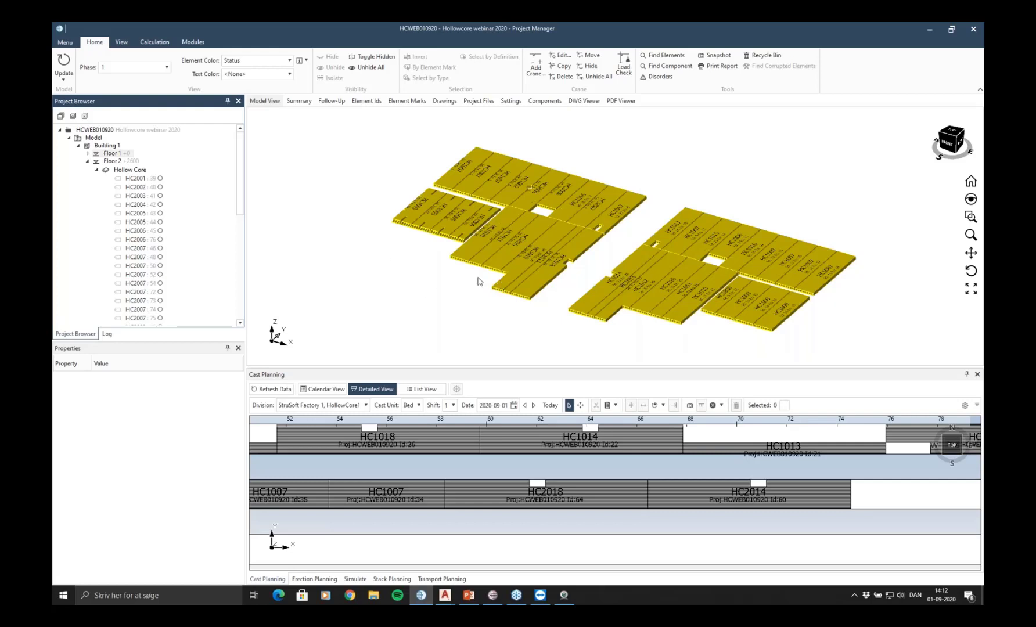
Examine how the slabs are arranged along the full length of the casting beds, from the free ends back to the cast headers
scroll(525, 260, "down", 1)
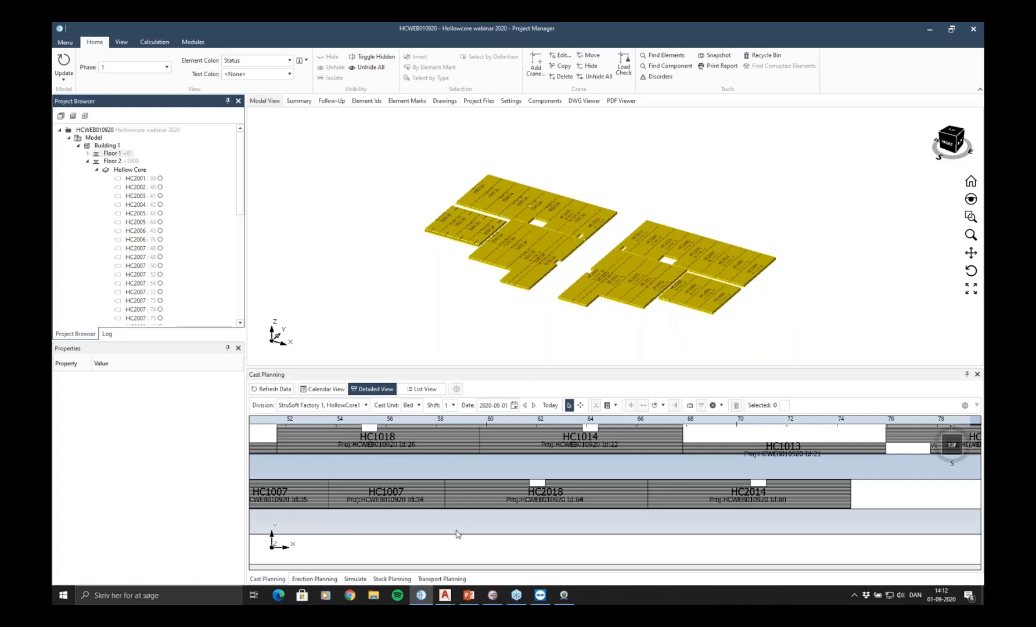
scroll(455, 534, "down", 3)
scroll(655, 499, "down", 2)
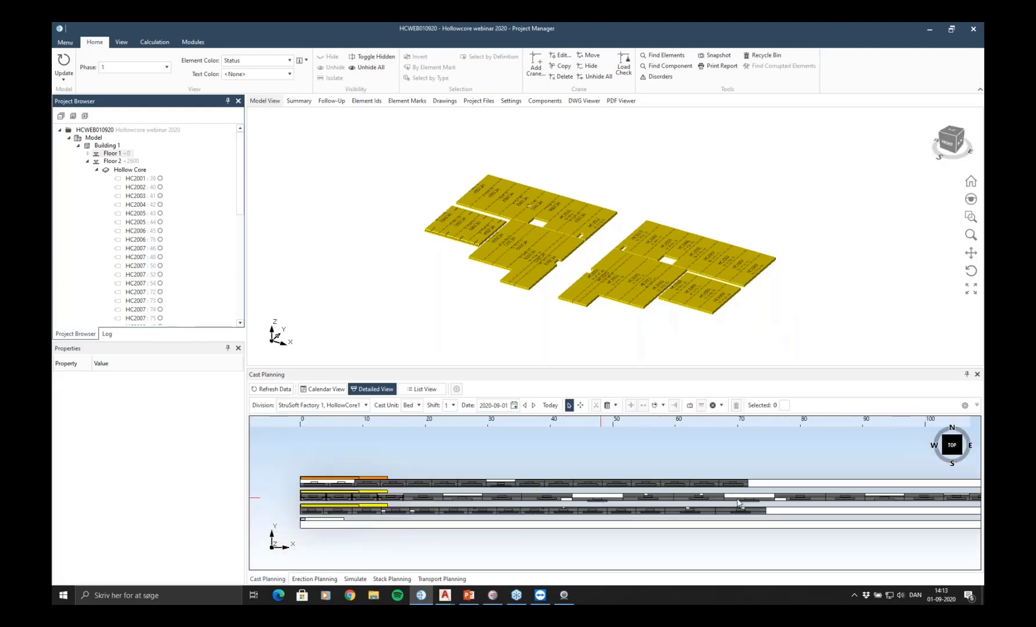
middle_click_drag(618, 499, 518, 482)
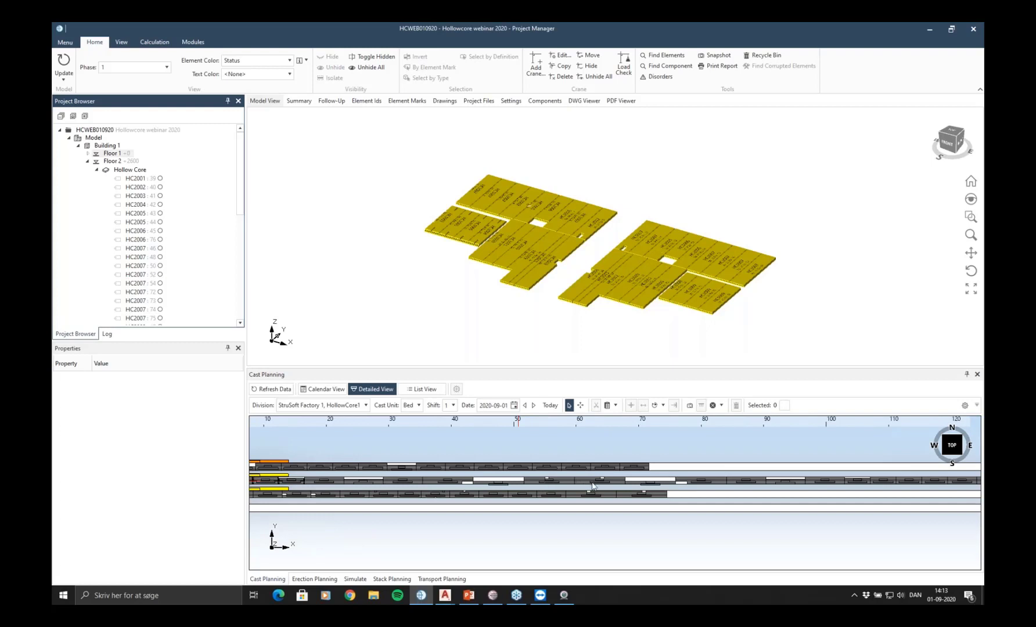
scroll(625, 493, "up", 2)
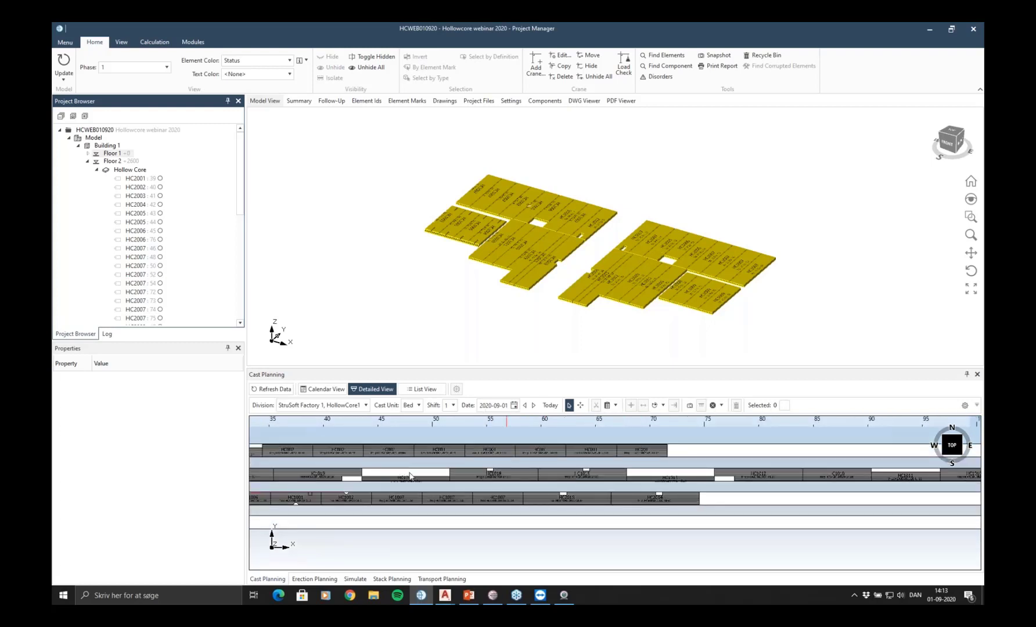
scroll(411, 477, "down", 1)
middle_click_drag(697, 481, 515, 472)
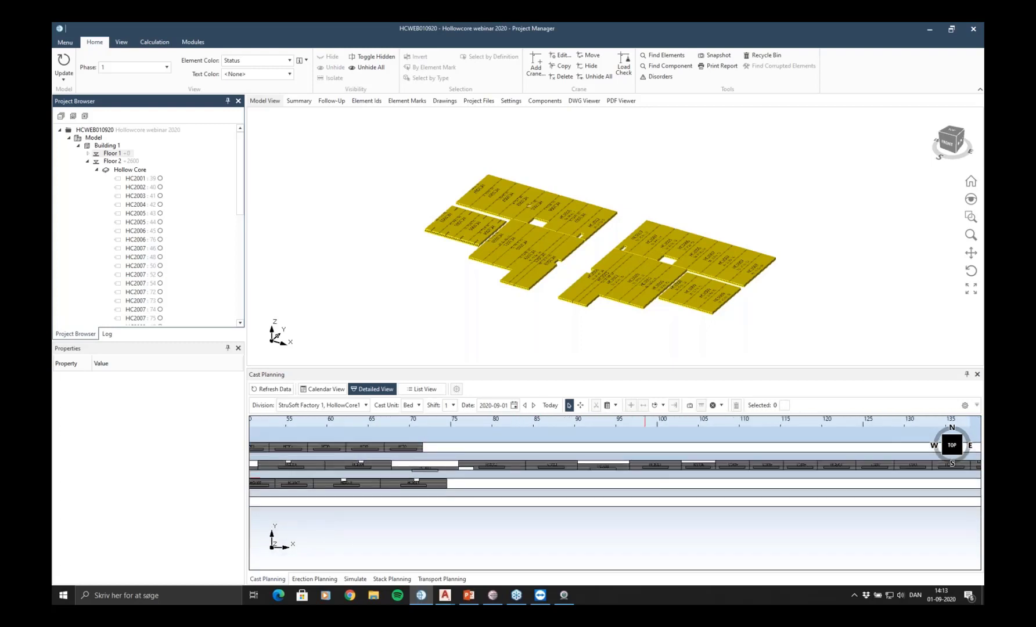
middle_click_drag(683, 479, 488, 478)
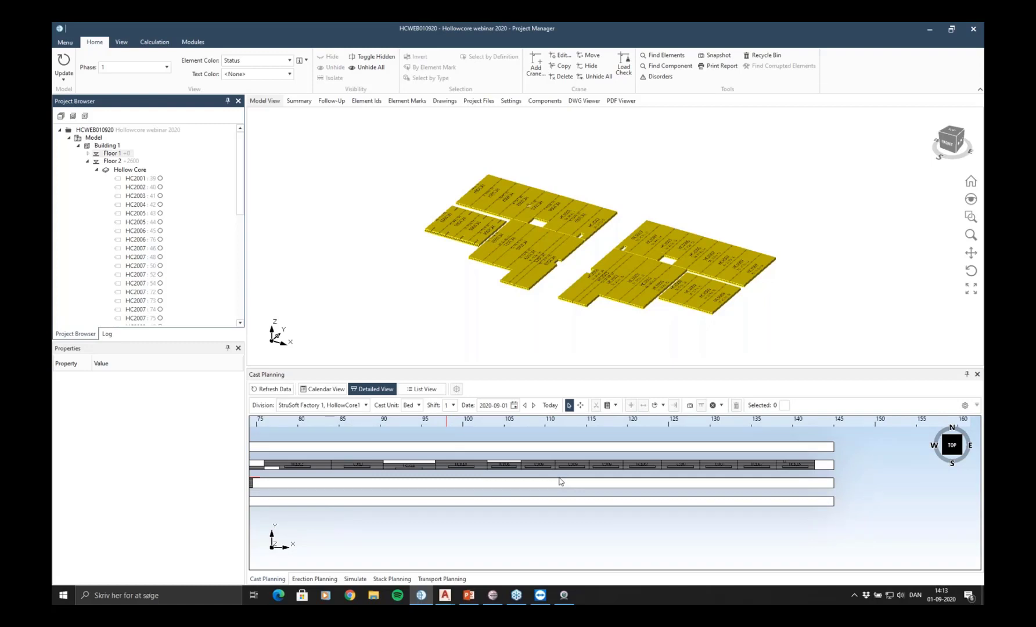
scroll(592, 498, "down", 1)
middle_click_drag(527, 492, 700, 497)
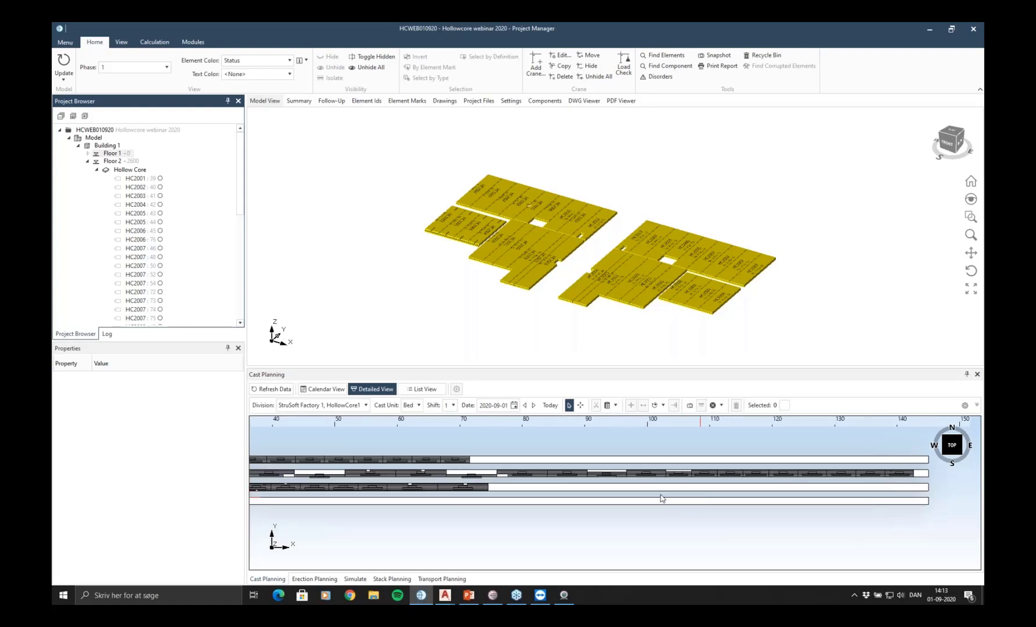
mouse_move(609, 497)
middle_mouse_down()
mouse_move(706, 506)
mouse_move(690, 504)
middle_mouse_up()
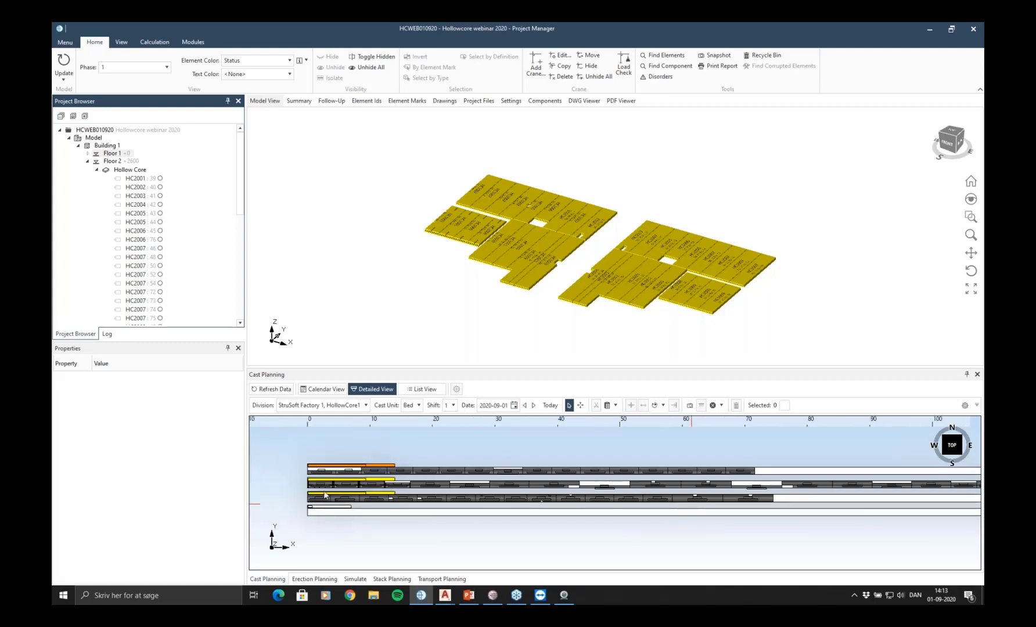
scroll(324, 494, "up", 2)
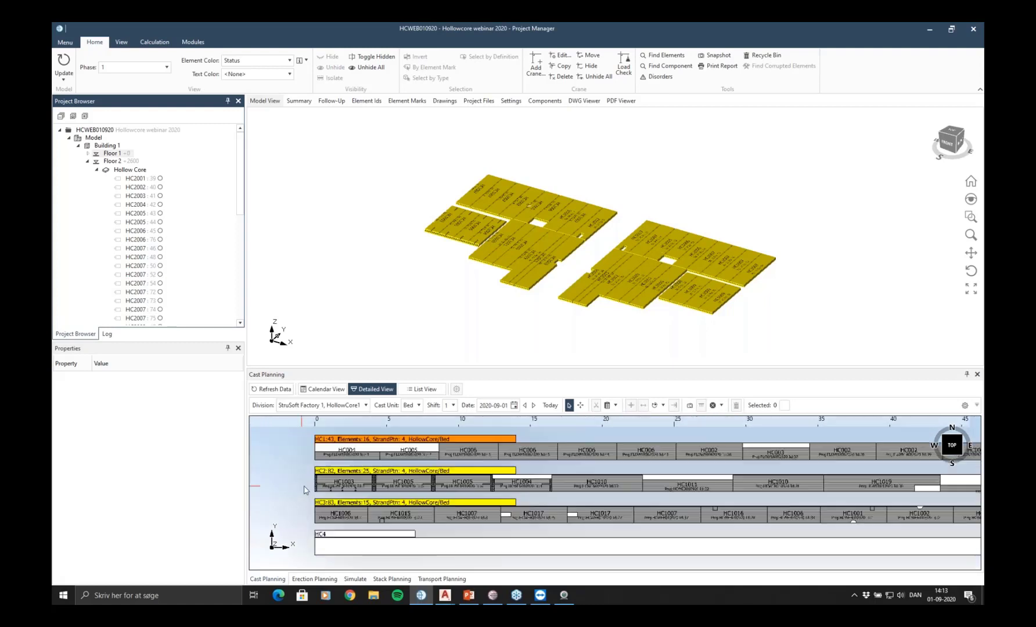
Set the status of the cast on bed HC2 to Produced
left_click(400, 471)
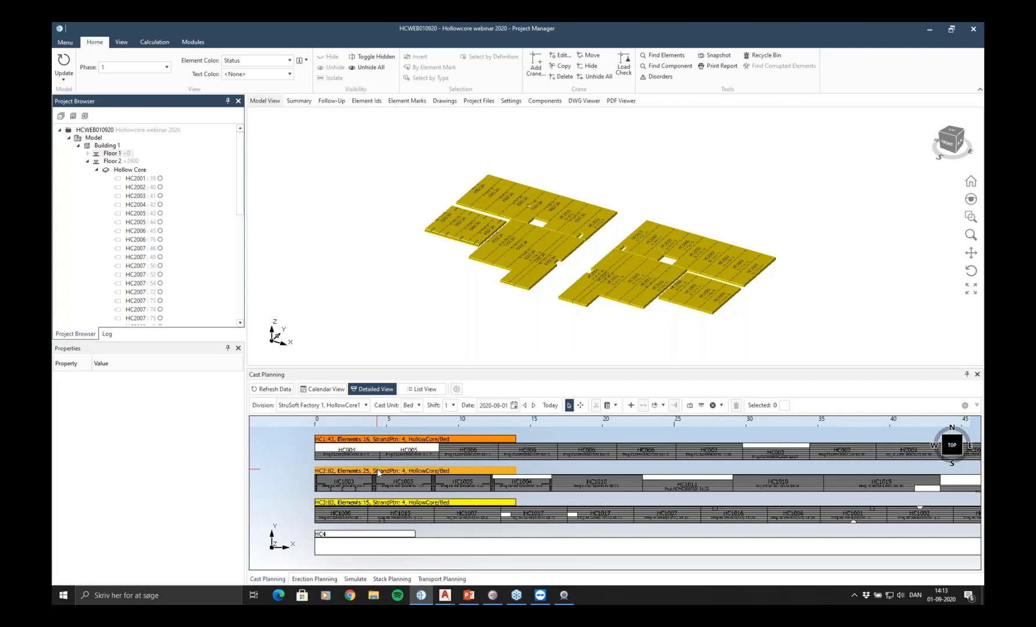
right_click(378, 471)
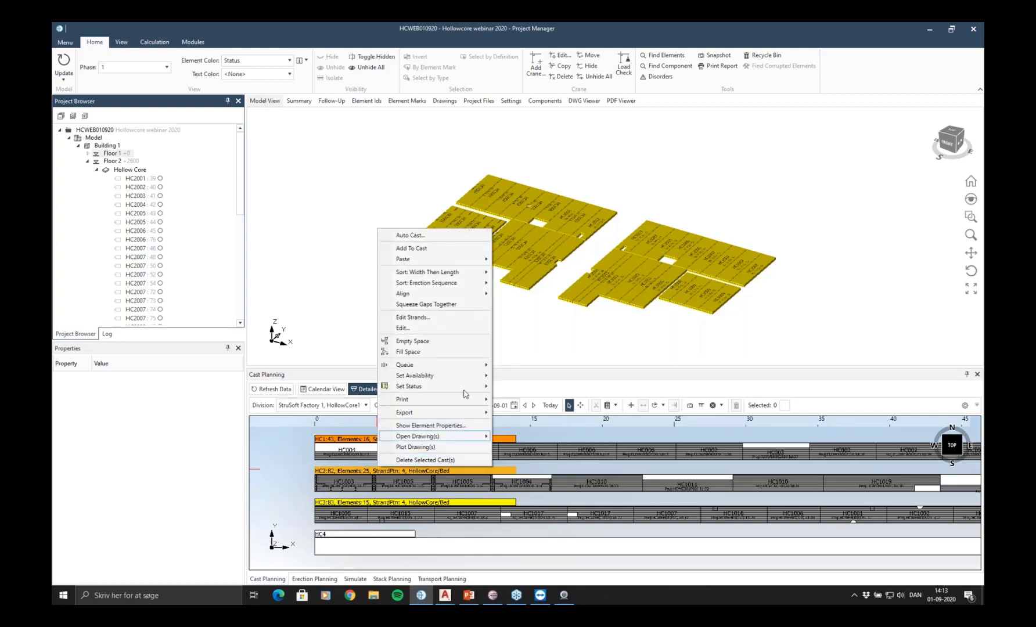
mouse_move(466, 387)
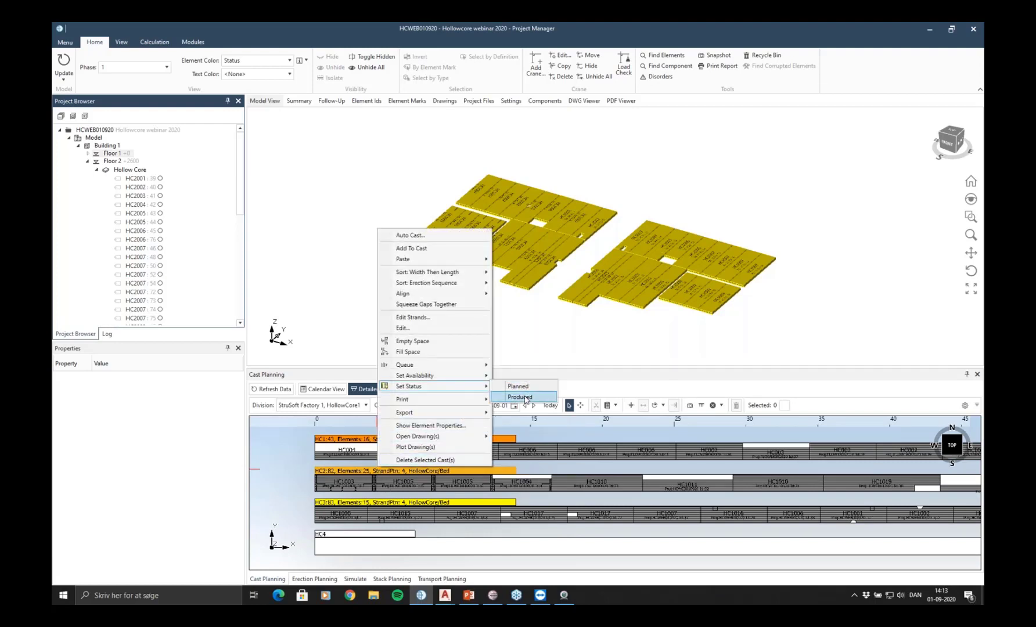
left_click(525, 397)
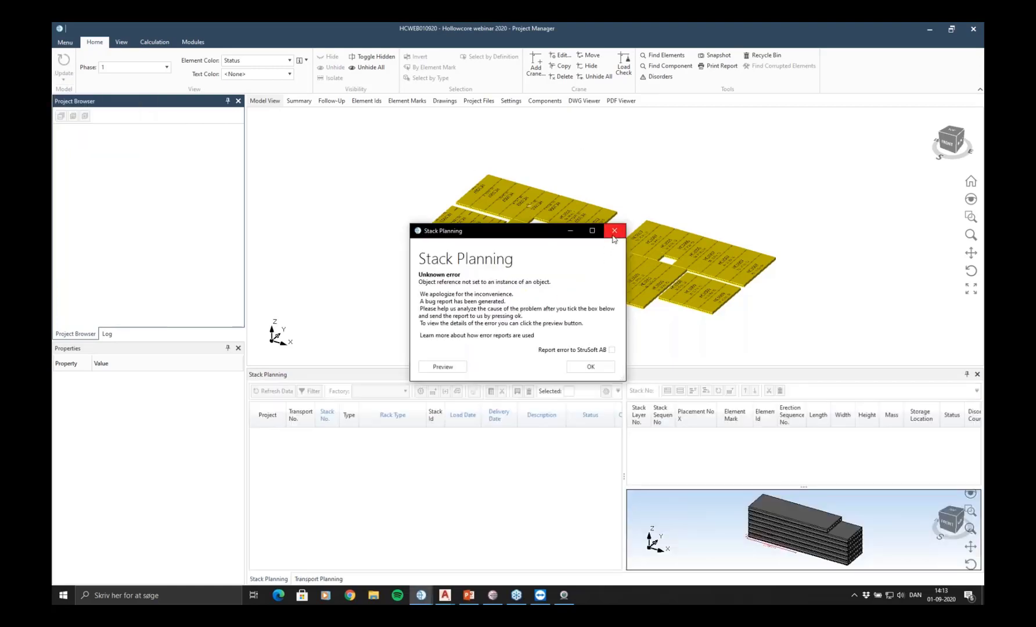
Dismiss the error reports and relaunch IMPACT Project Manager 16.0
left_click(613, 237)
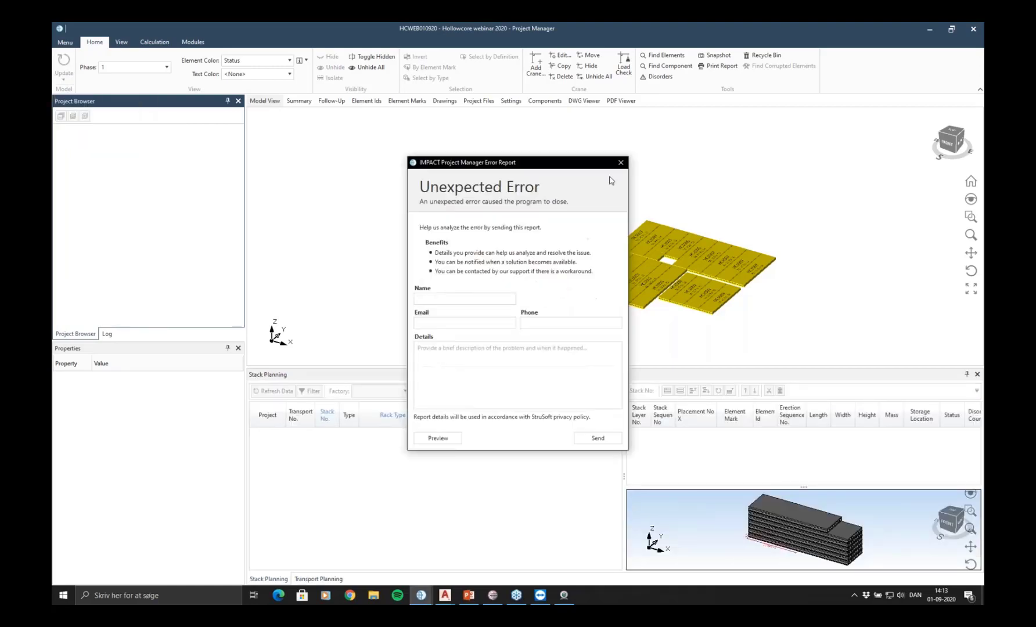
left_click(620, 163)
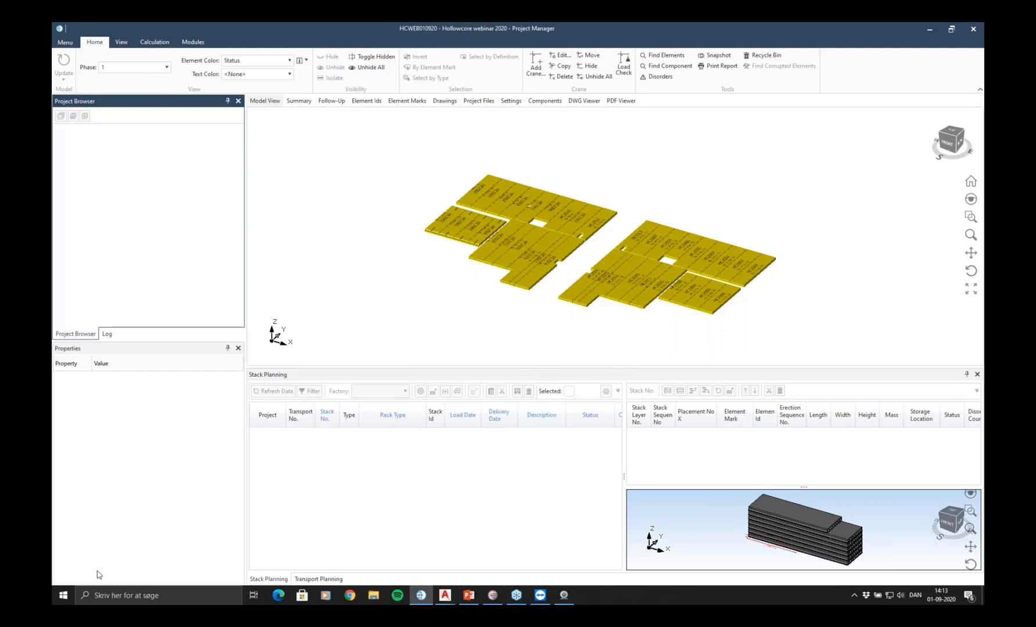
left_click(63, 595)
type("pro")
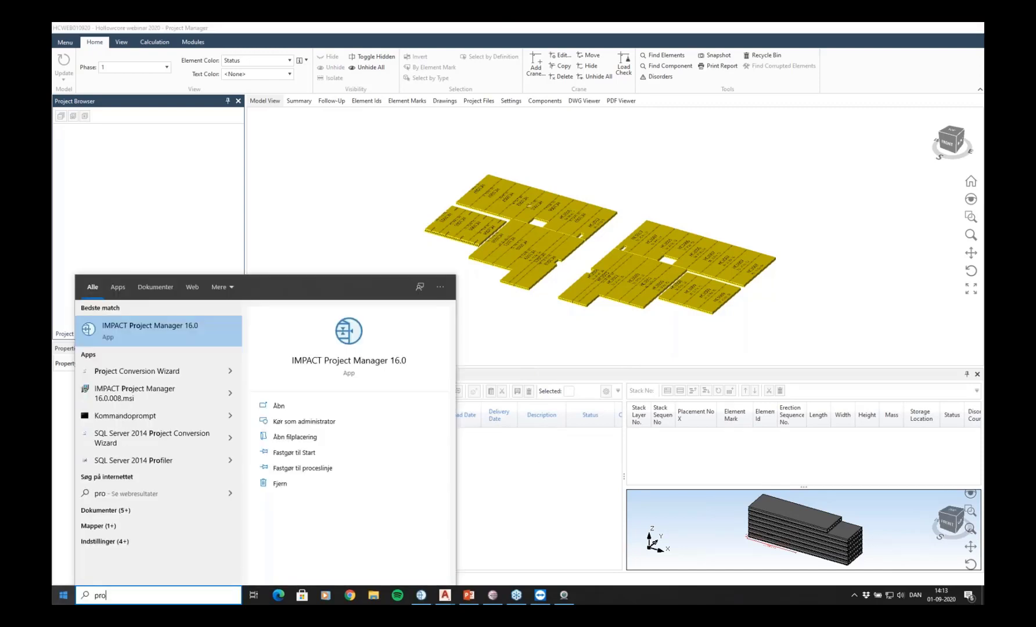
key("Return")
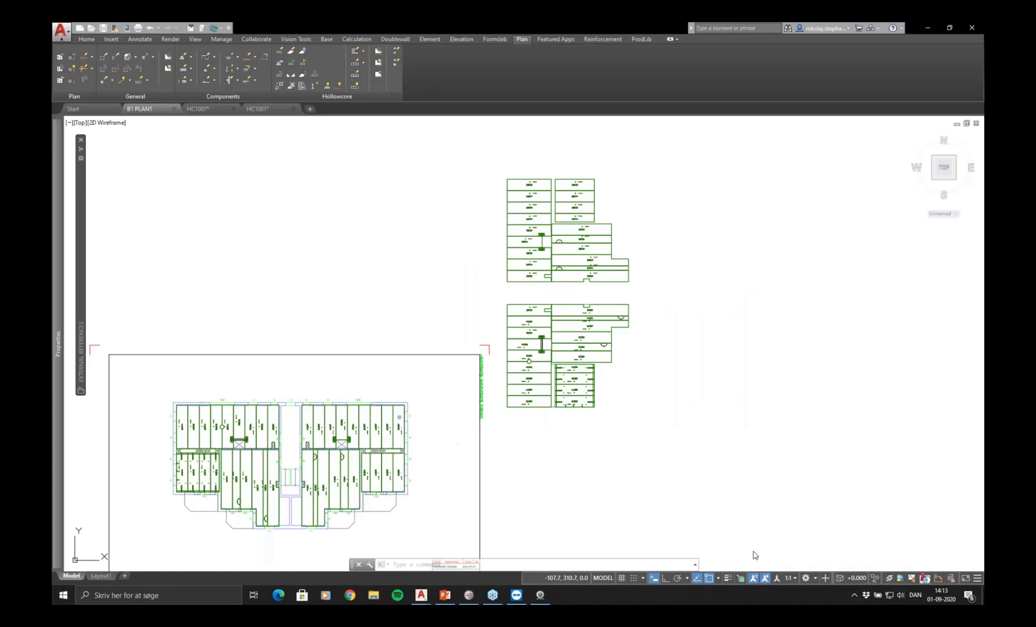
Switch to the restarted Project Manager and reopen the project HCWEB010920
left_click(854, 595)
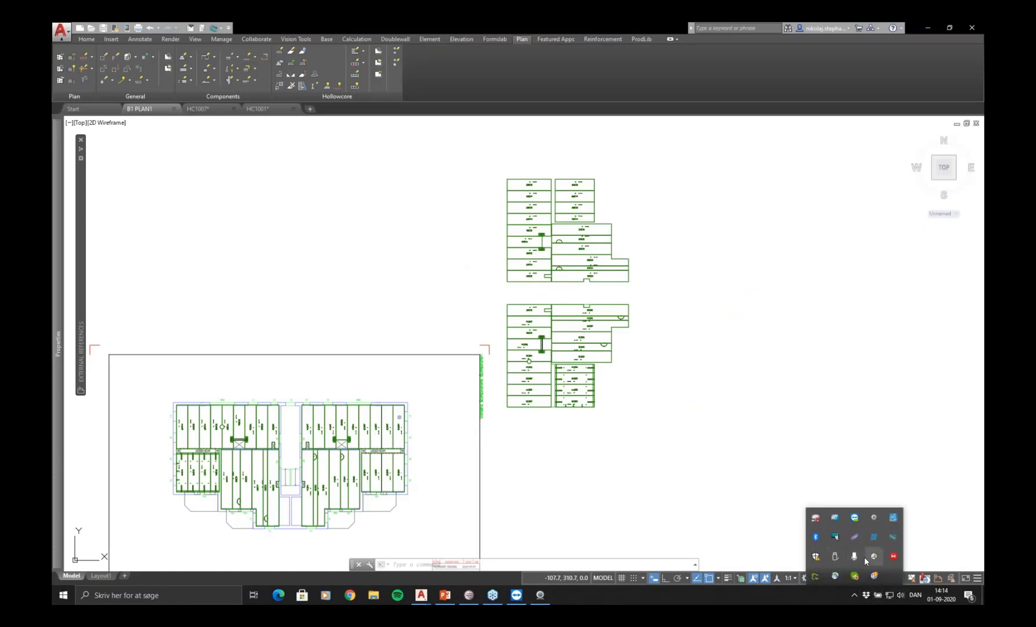
left_click(873, 558)
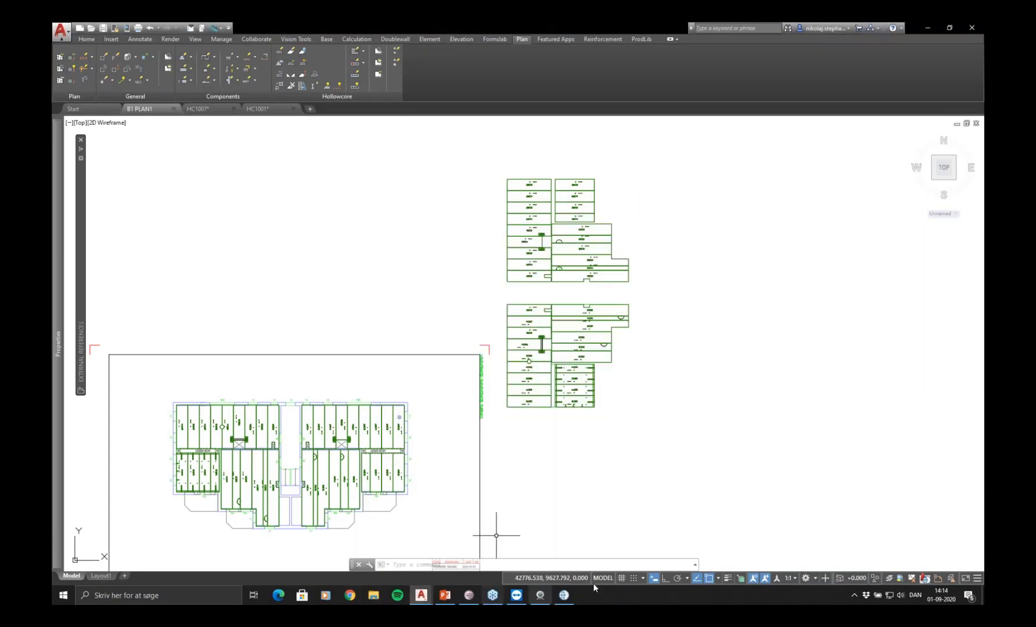
left_click(563, 595)
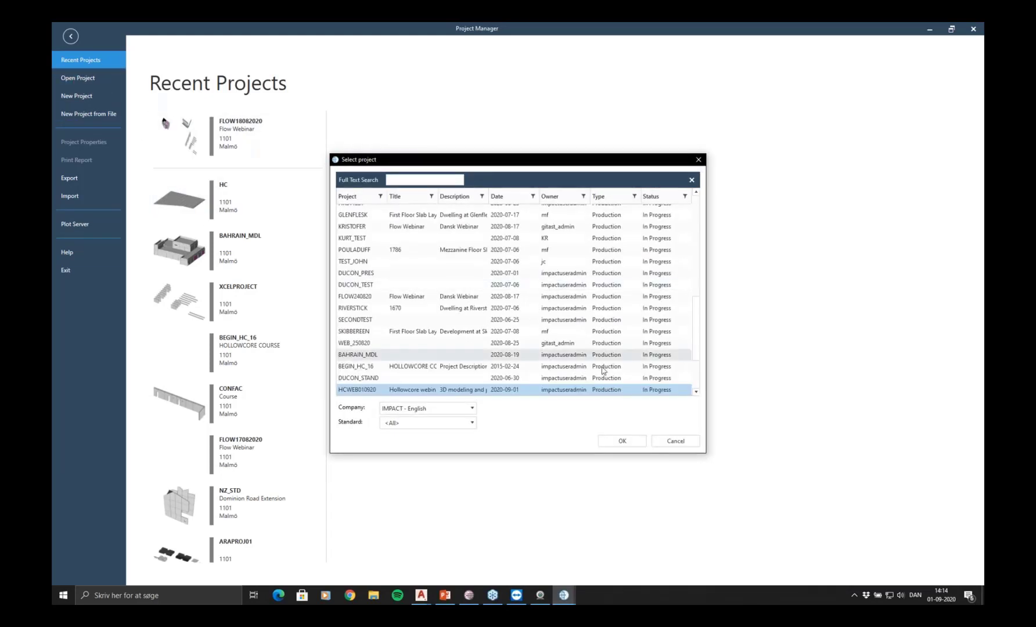
left_click(622, 441)
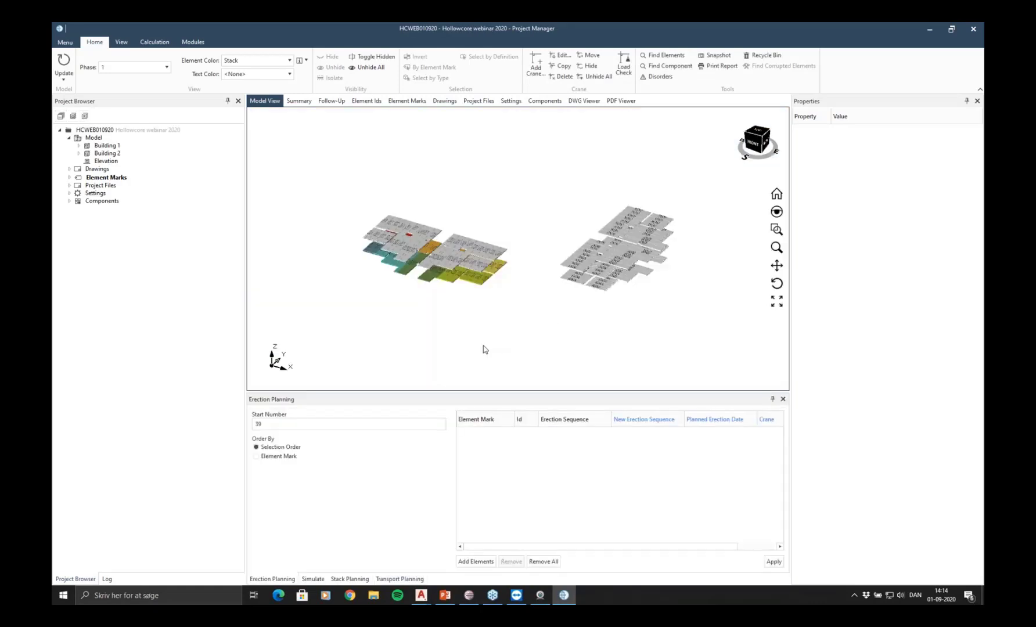
Load the Cast Planning module and show today's detailed bed view for the division StruSoft Factory 1, HollowCore1
scroll(528, 293, "up", 5)
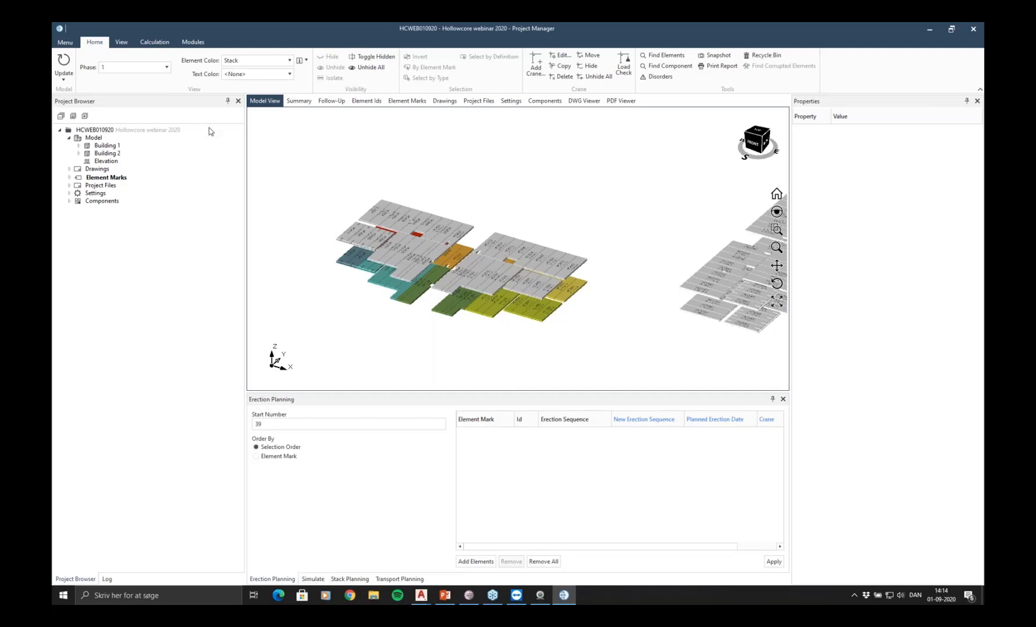
left_click(193, 42)
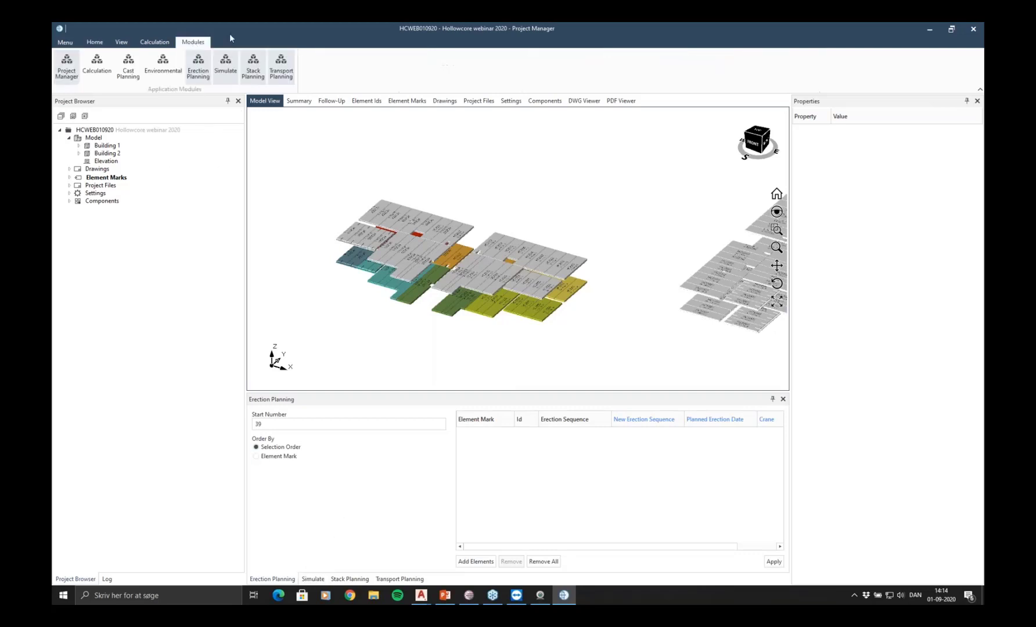
left_click(128, 66)
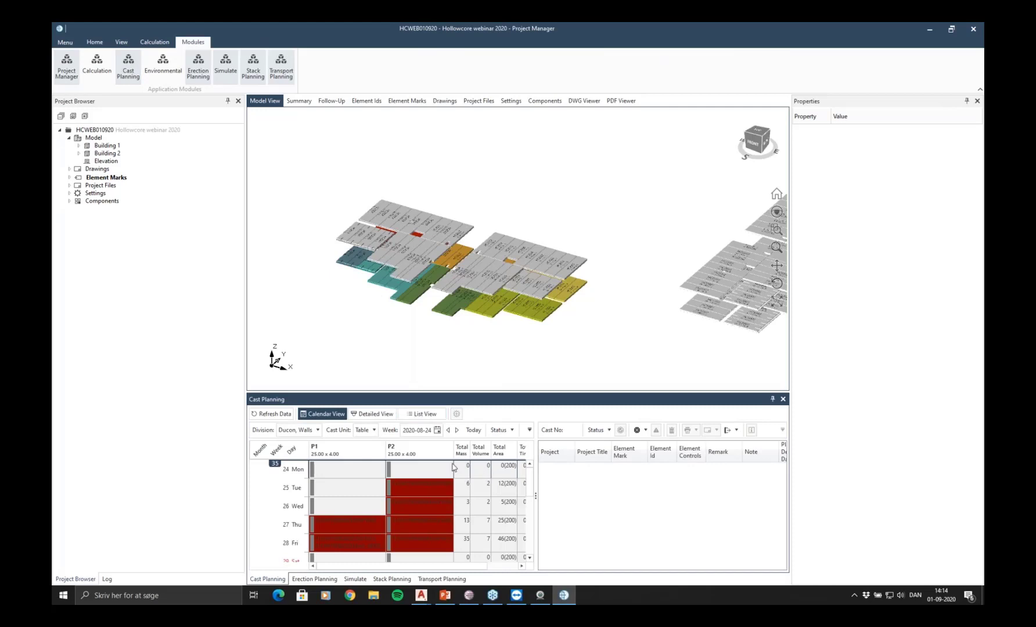
left_click(373, 413)
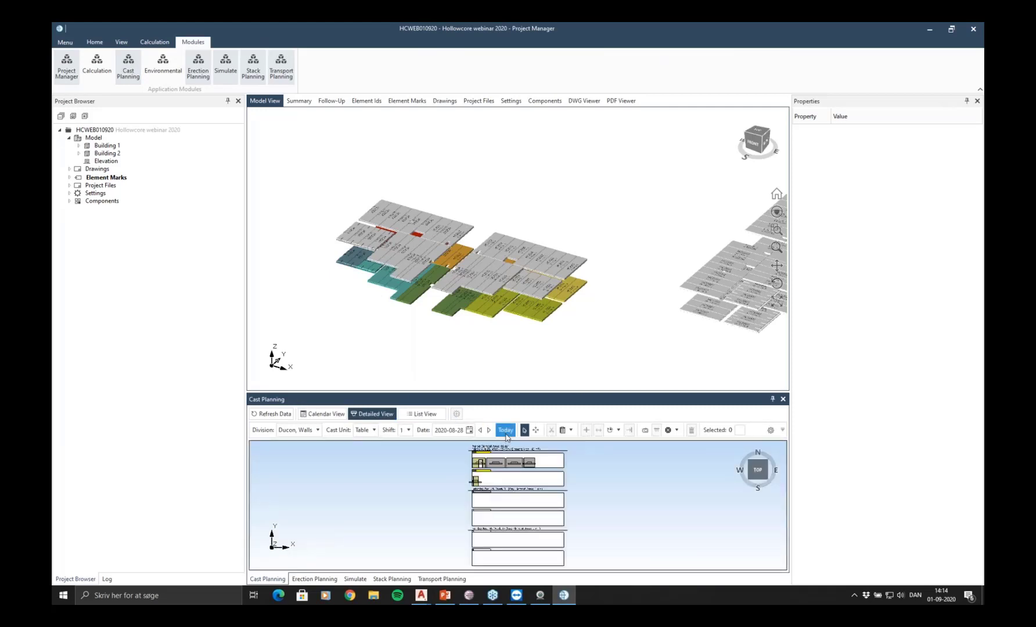
left_click(505, 430)
left_click(317, 430)
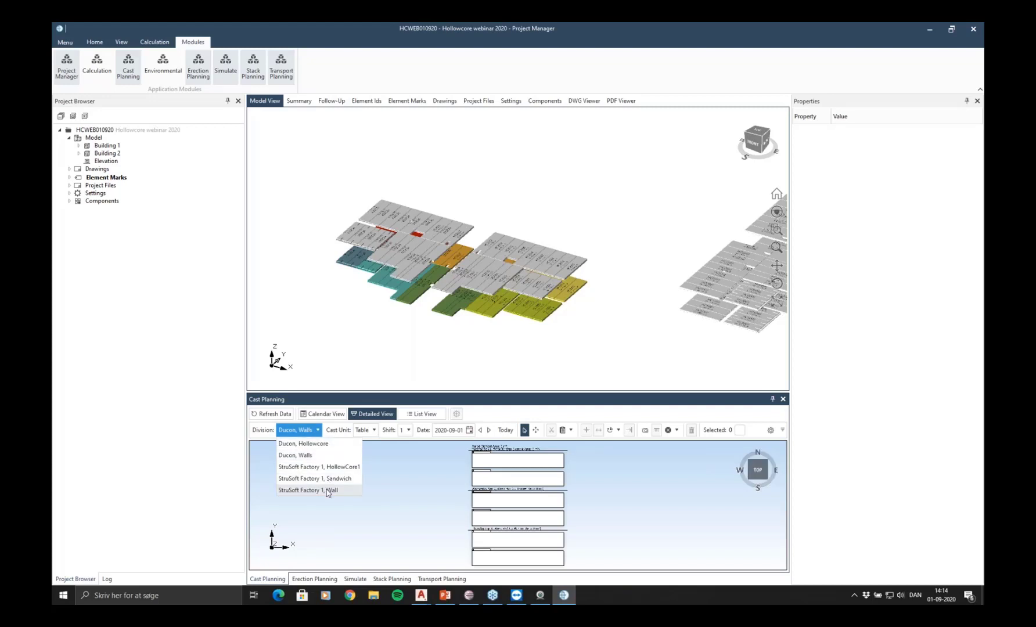
left_click(320, 466)
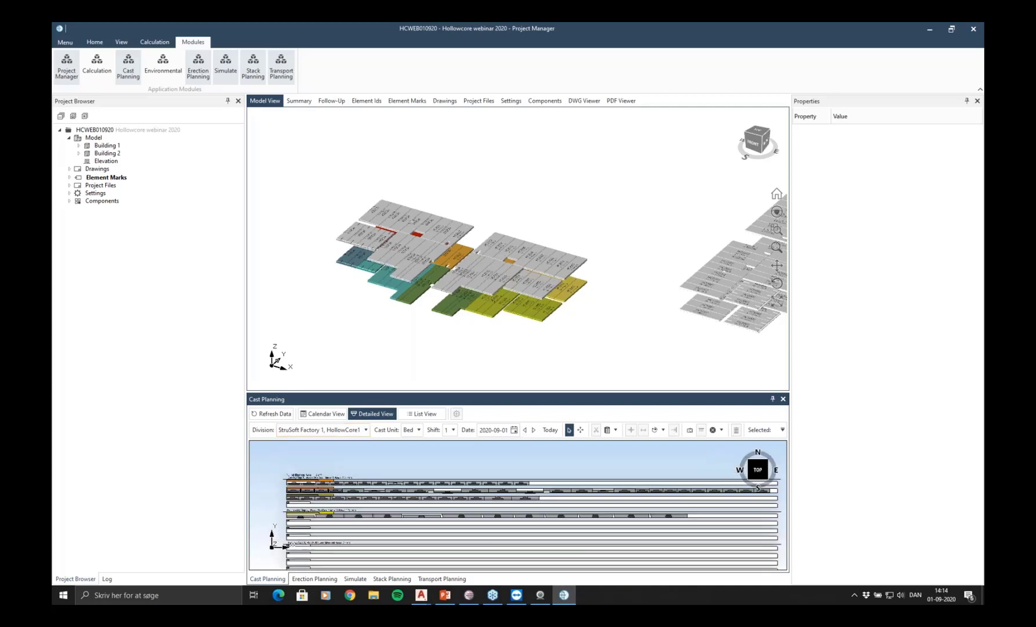
Limit the detailed cast view to 1 day and dock the Properties panel below the Project Browser
left_click(782, 430)
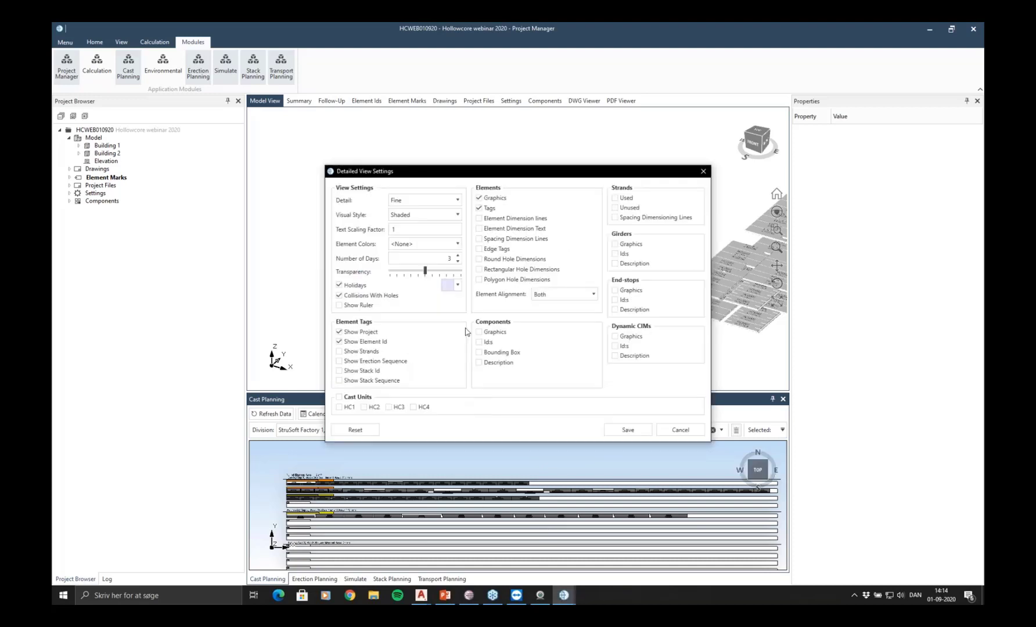
left_click(457, 261)
left_click(457, 261)
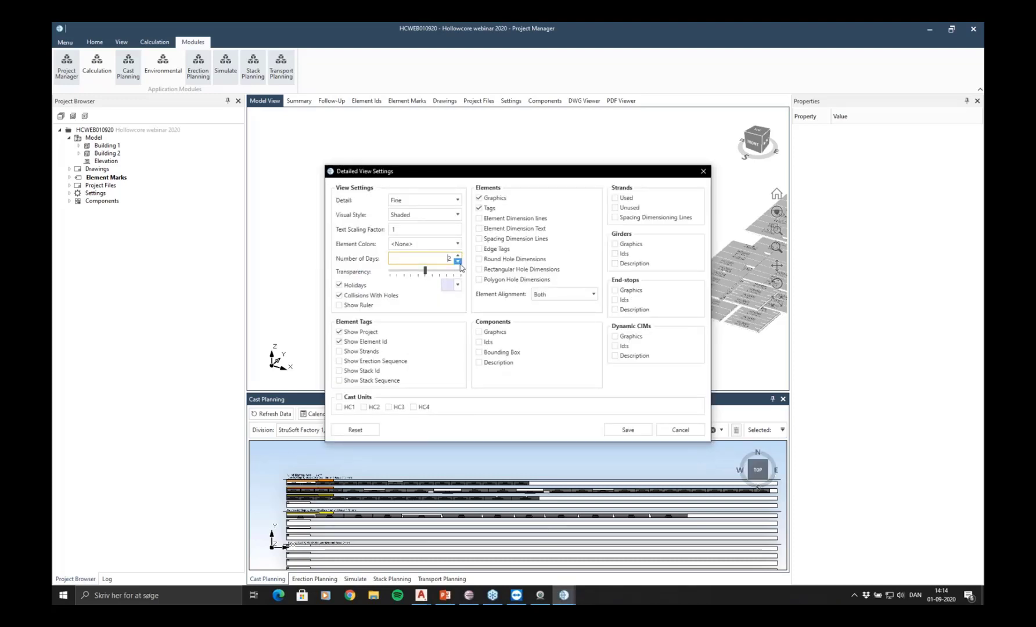
left_click(628, 430)
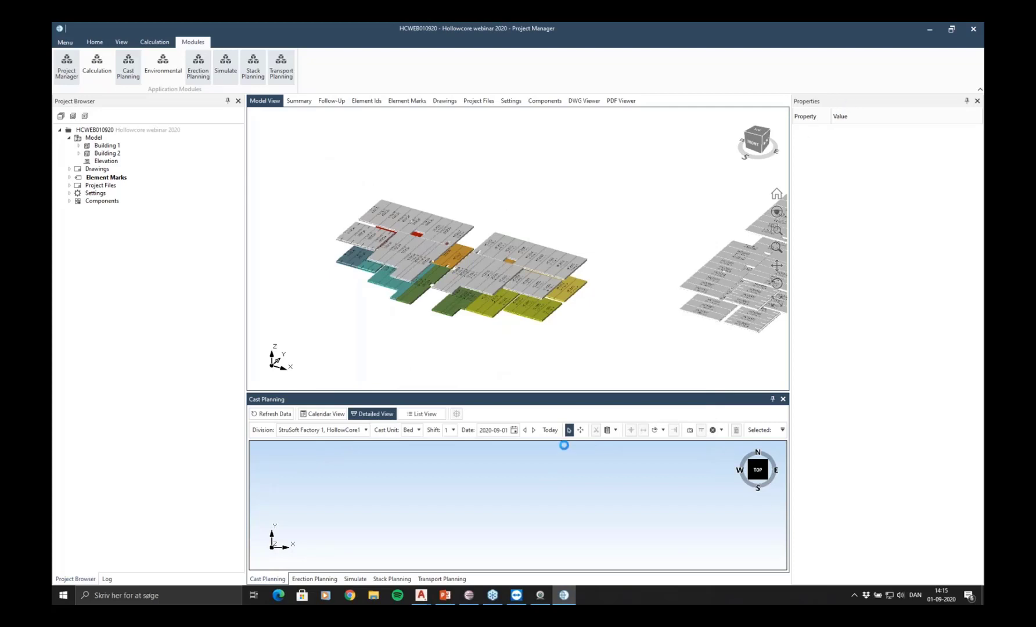
left_click_drag(857, 105, 145, 352)
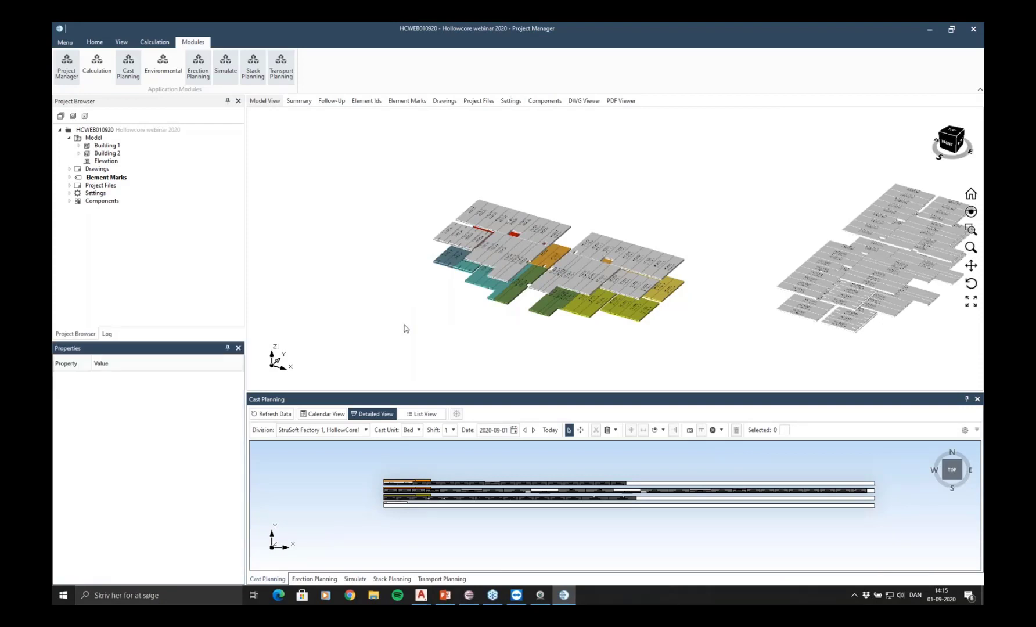
Color the model elements by Status and inspect the casts at the start of the beds
left_click(97, 43)
left_click(289, 61)
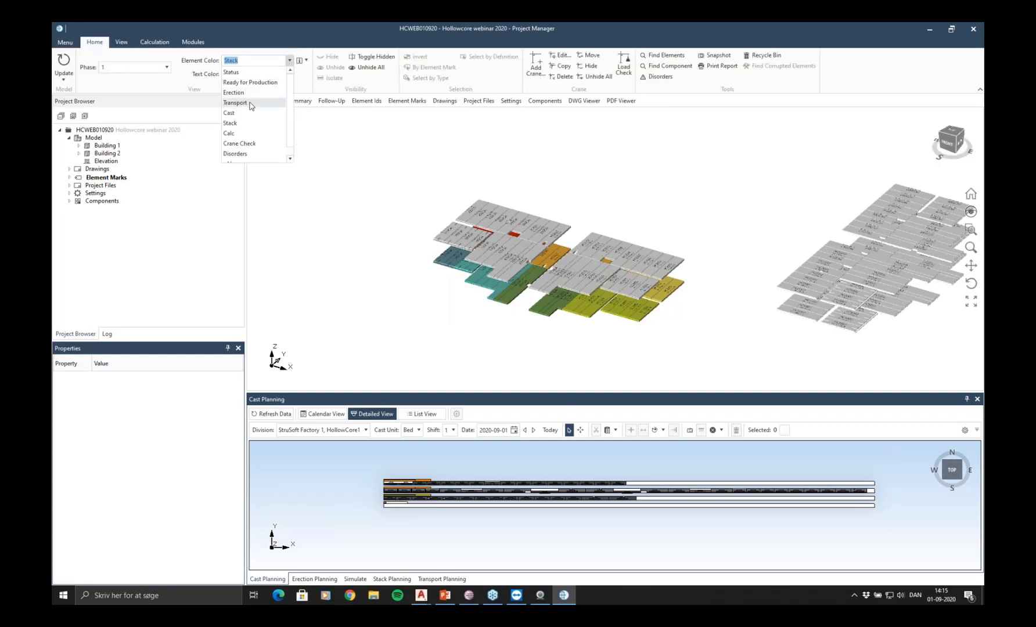
left_click(256, 72)
scroll(563, 330, "up", 3)
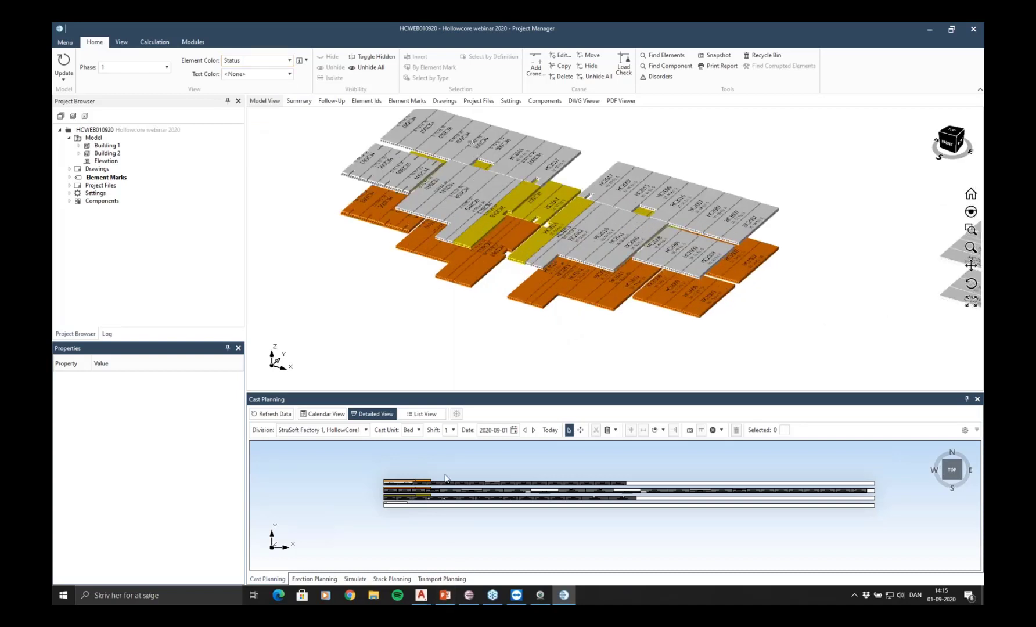
scroll(448, 477, "up", 3)
scroll(517, 497, "up", 2)
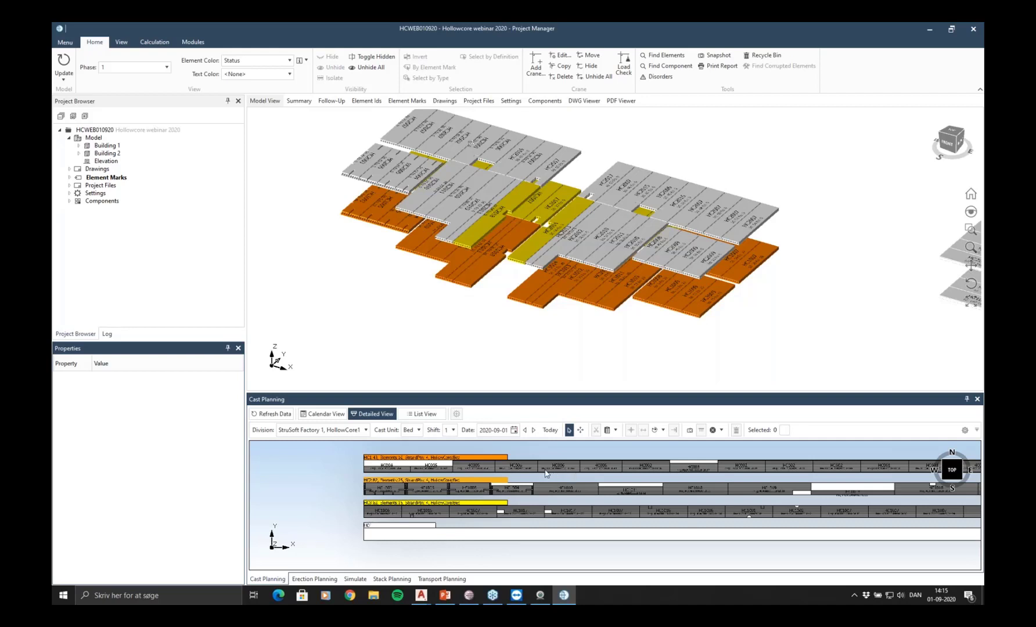
Show the current week in the casting calendar and select the HC2 cast of Tuesday 1 September
left_click(323, 413)
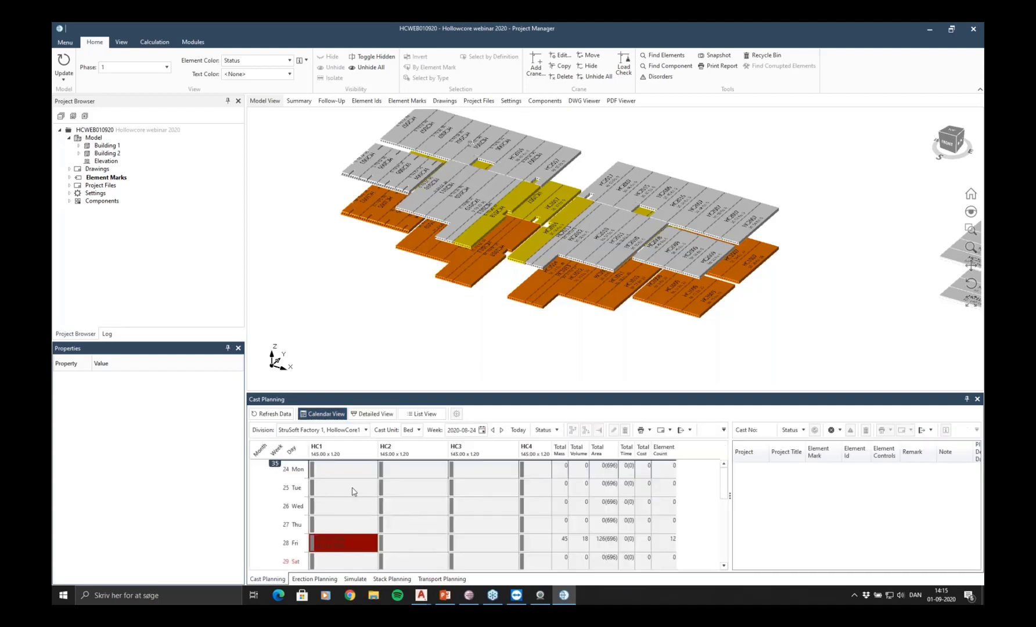
left_click(516, 430)
left_click(424, 492)
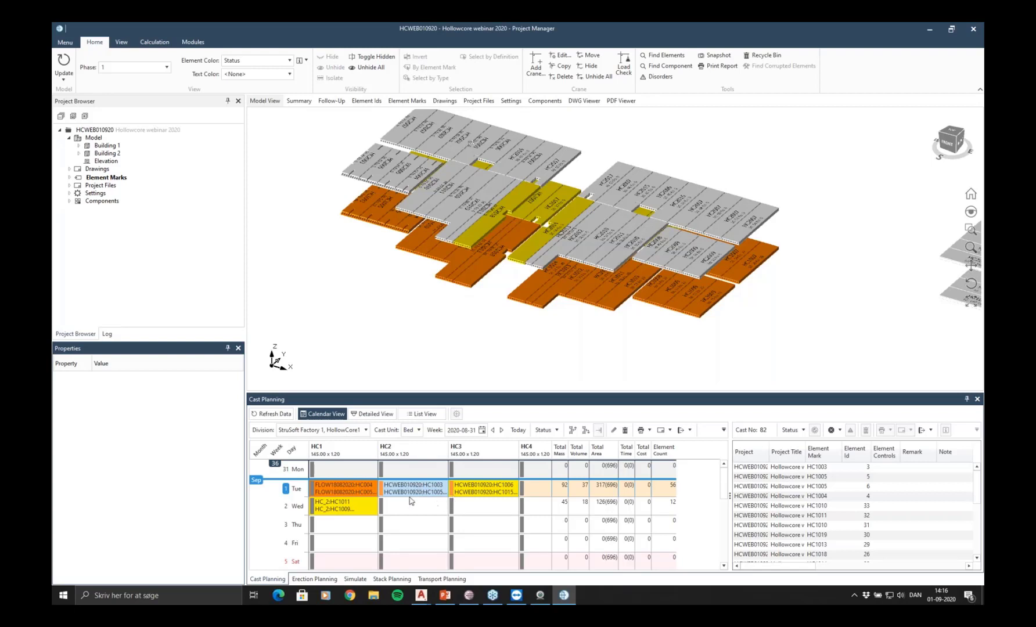
Add the Measurement control to all elements of the selected HC2 cast and refresh the cast planning data
right_click(422, 492)
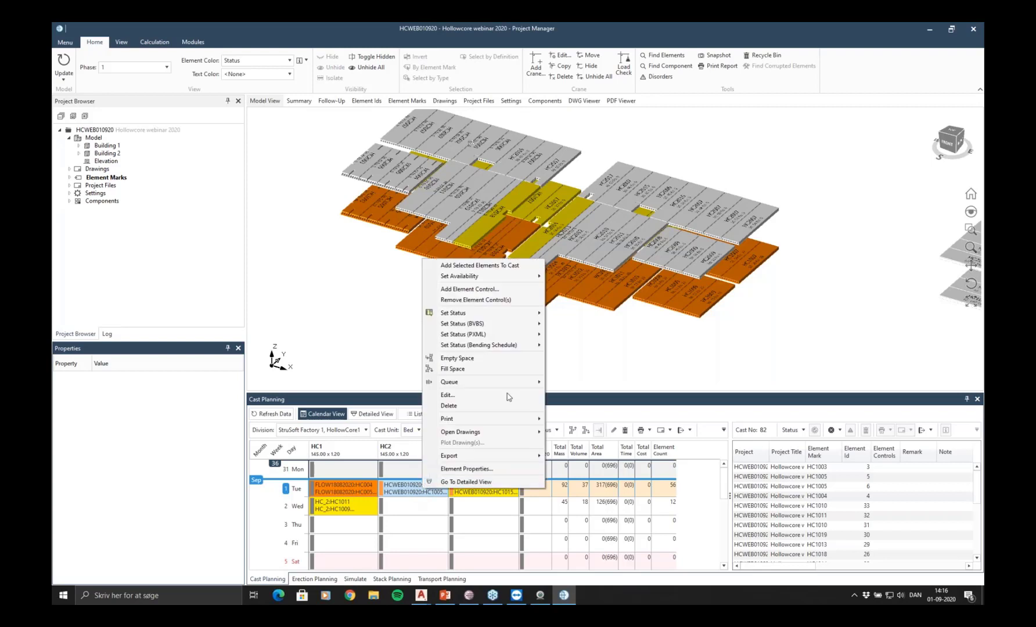
left_click(480, 290)
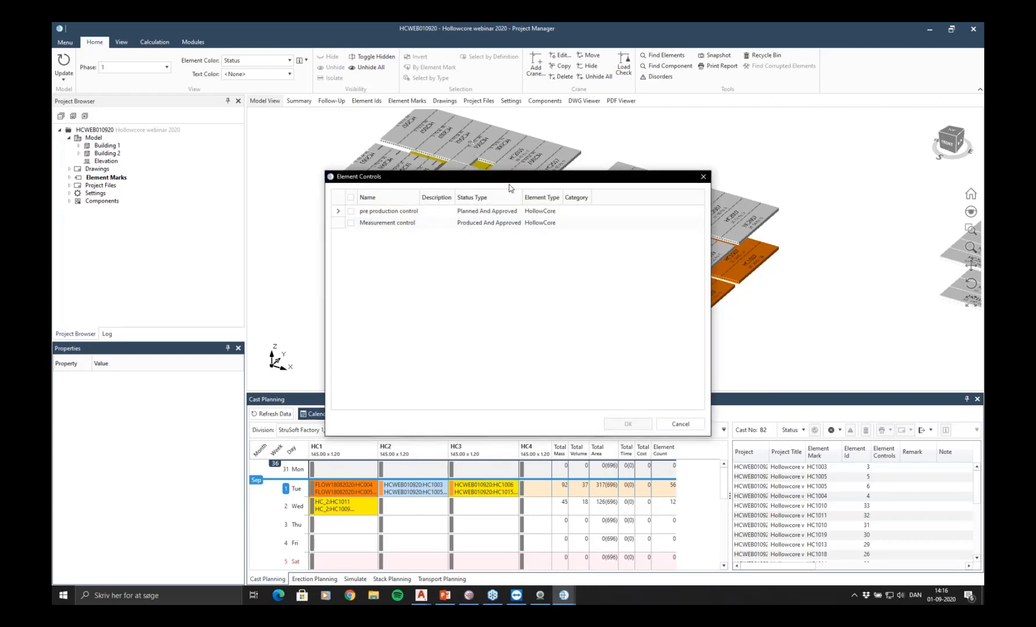
left_click_drag(521, 181, 500, 161)
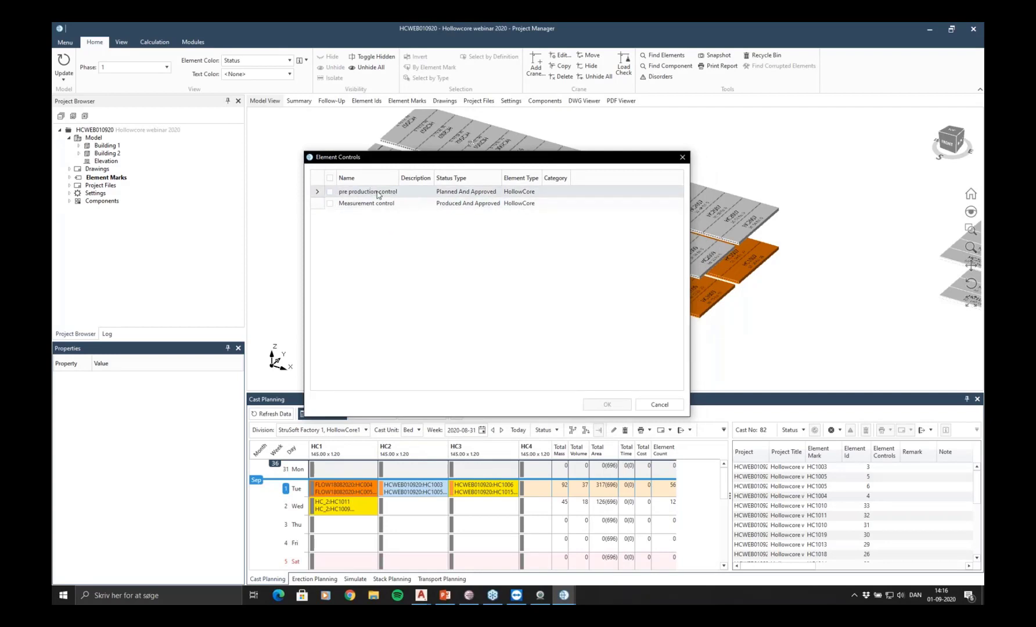
left_click_drag(442, 162, 194, 183)
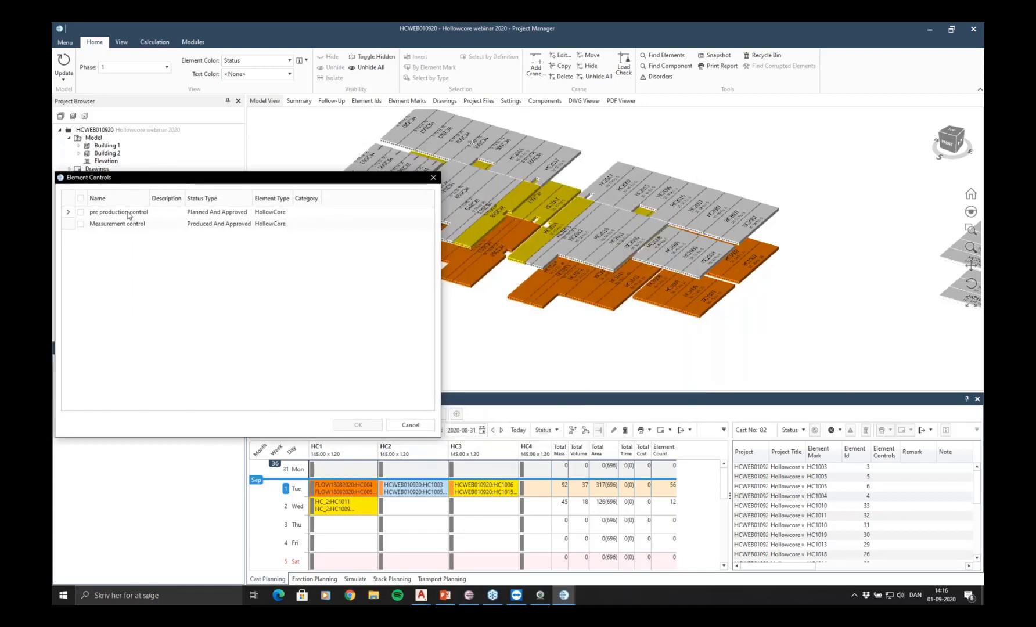
left_click_drag(191, 179, 369, 145)
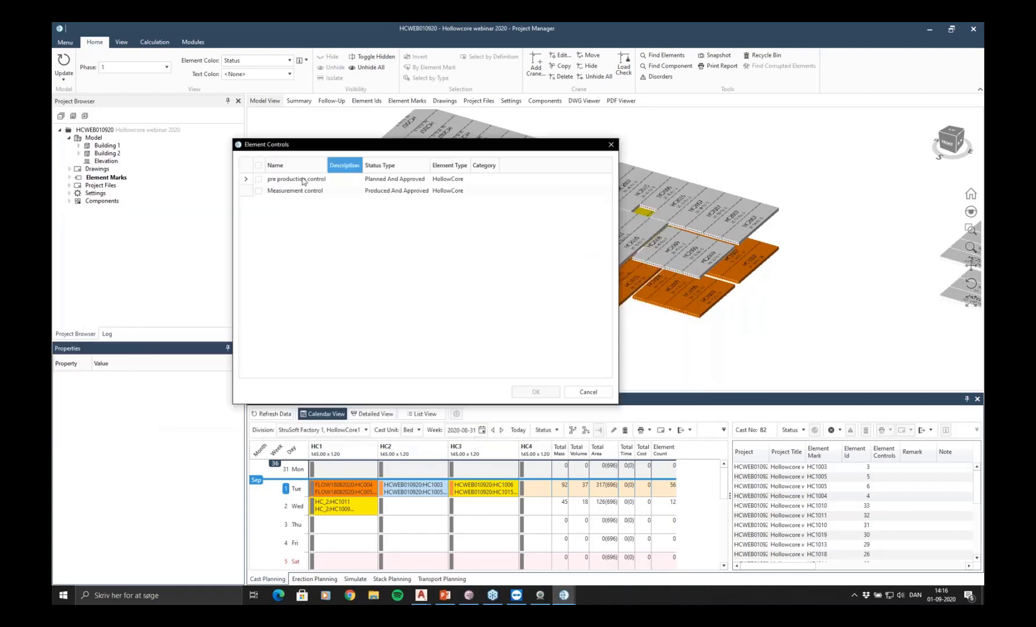
left_click(258, 191)
left_click(535, 392)
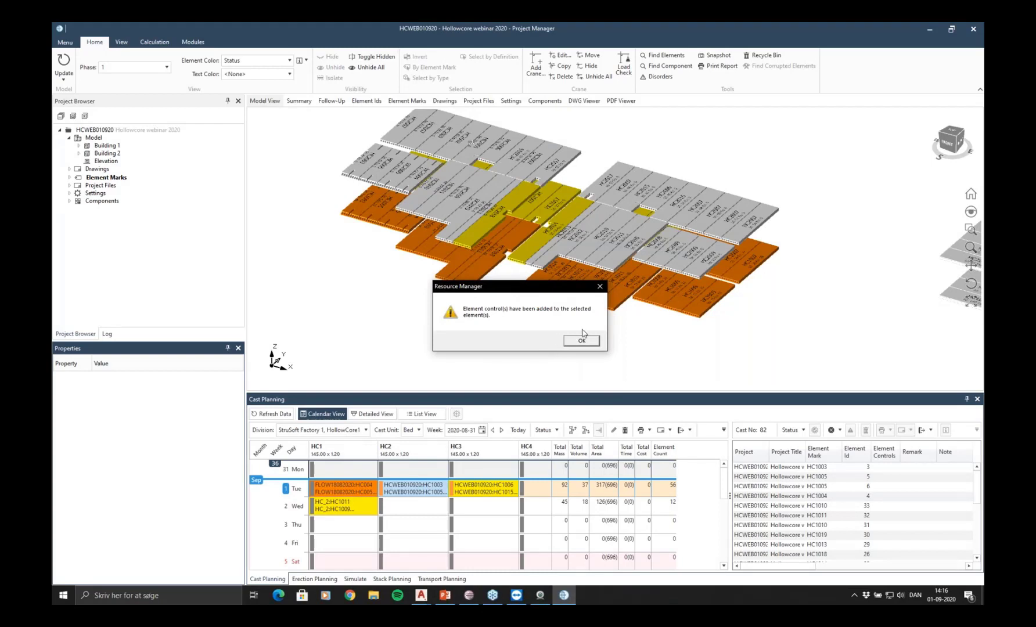
left_click(582, 341)
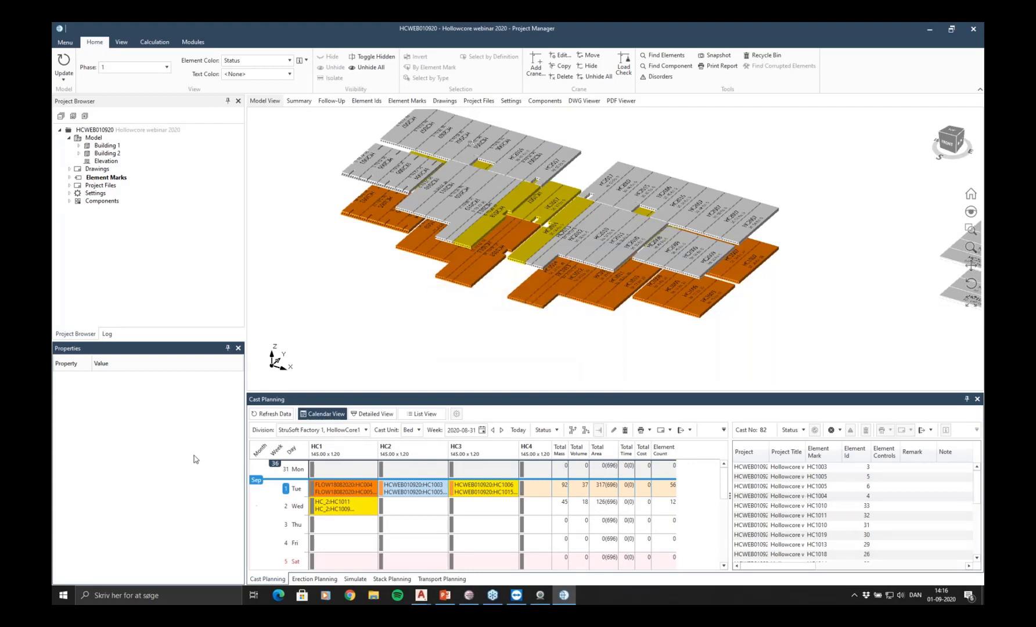
left_click(327, 415)
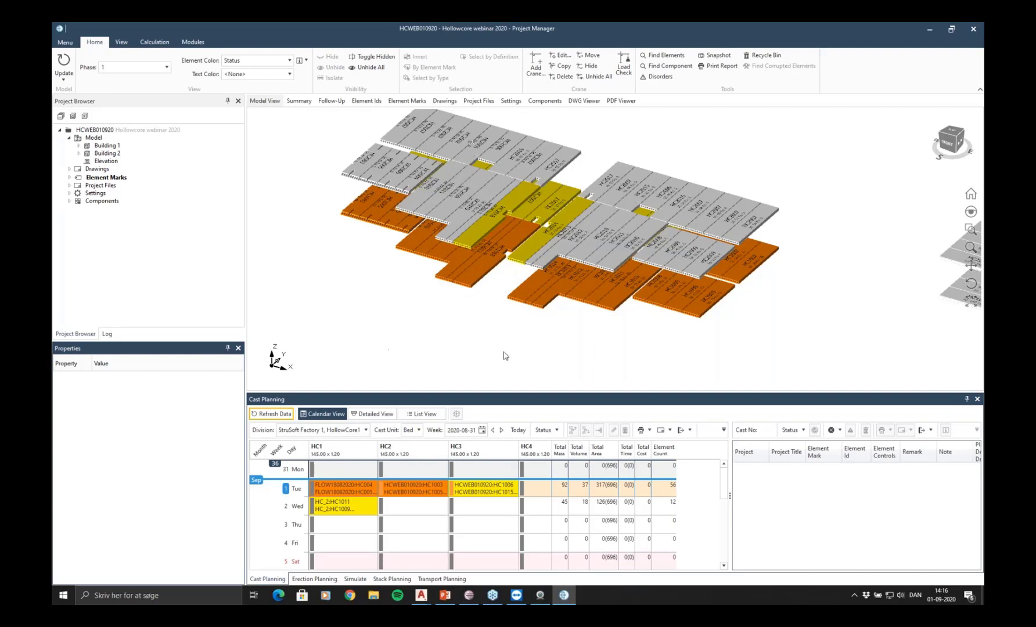
List the elements of Tuesday's HC2 cast in an enlarged Cast Planning panel with a wider Element Controls column
left_click(433, 487)
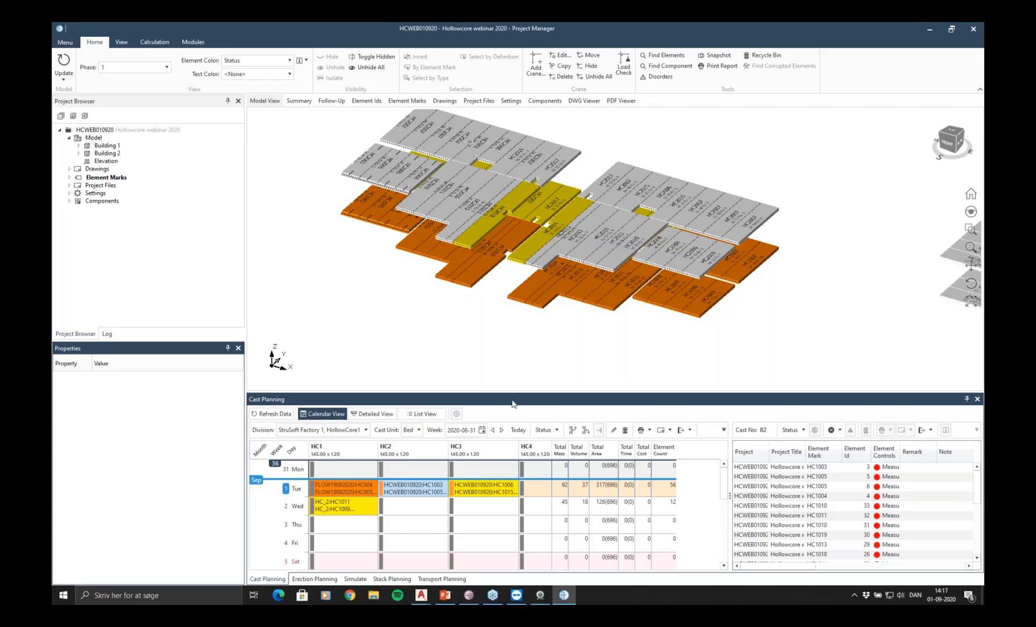
mouse_move(526, 398)
left_mouse_down()
mouse_move(517, 405)
mouse_move(553, 395)
mouse_move(515, 410)
mouse_move(522, 557)
mouse_move(524, 544)
mouse_move(328, 514)
mouse_move(607, 360)
mouse_move(617, 369)
left_mouse_up()
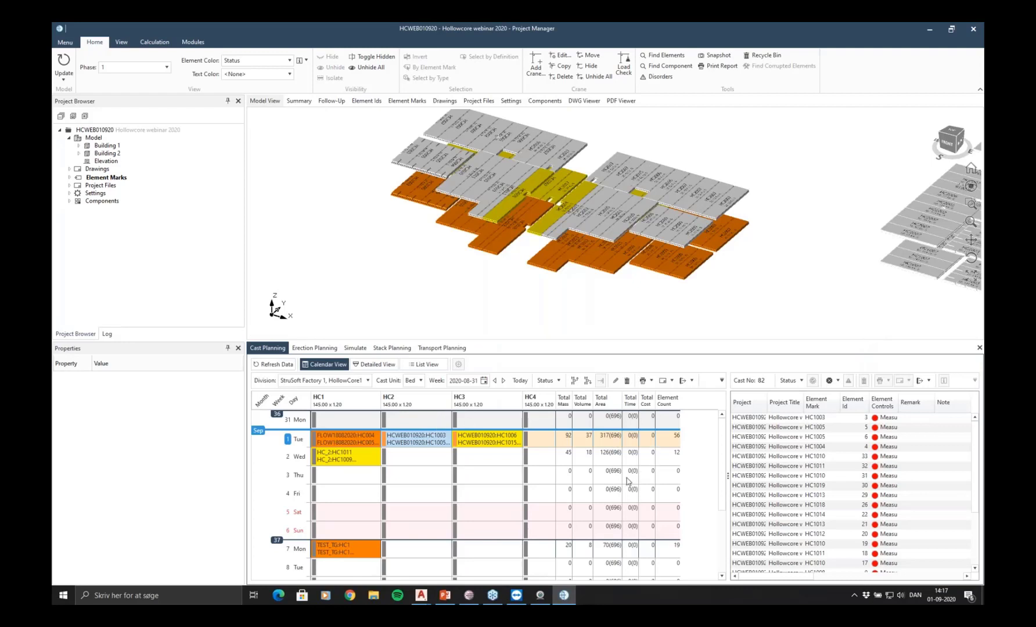
scroll(627, 481, "down", 2)
scroll(439, 497, "up", 2)
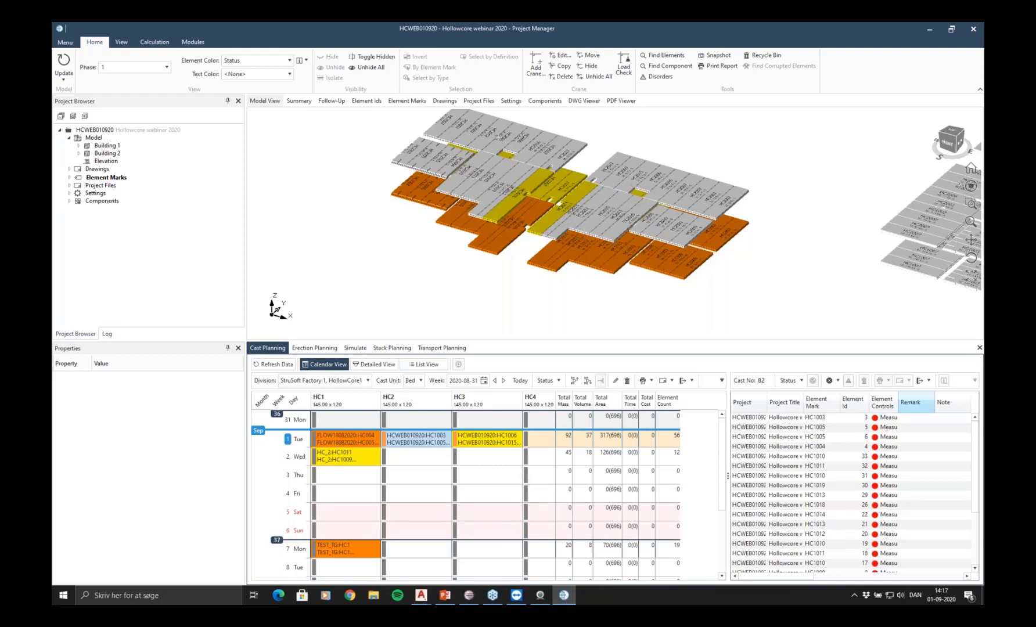
left_click_drag(897, 402, 939, 403)
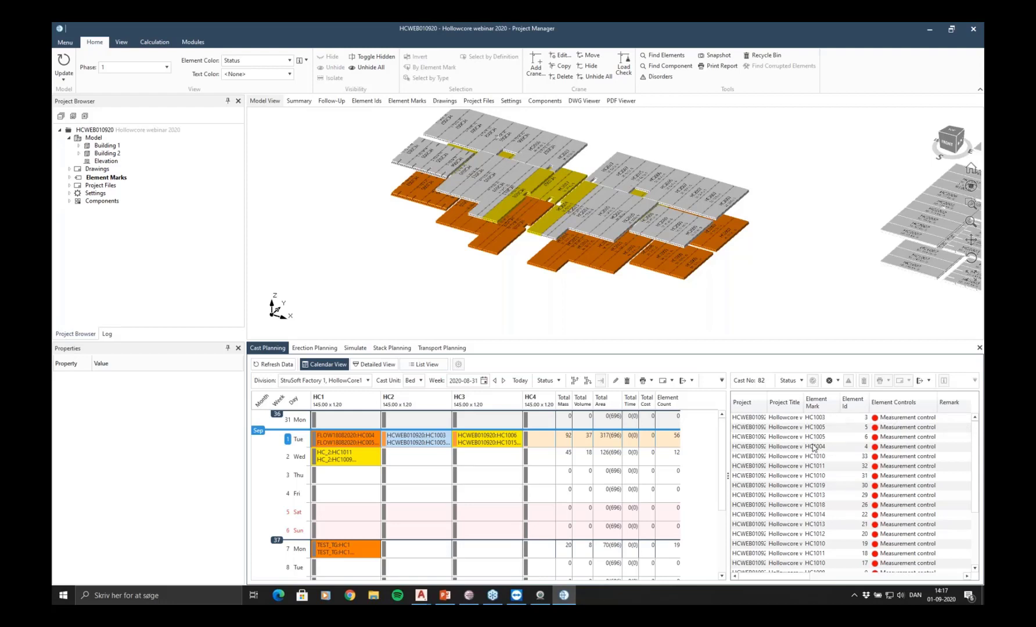
Open the element control of HC1003 in the HC2 cast and collapse its second HC.png attachment
left_click(892, 419)
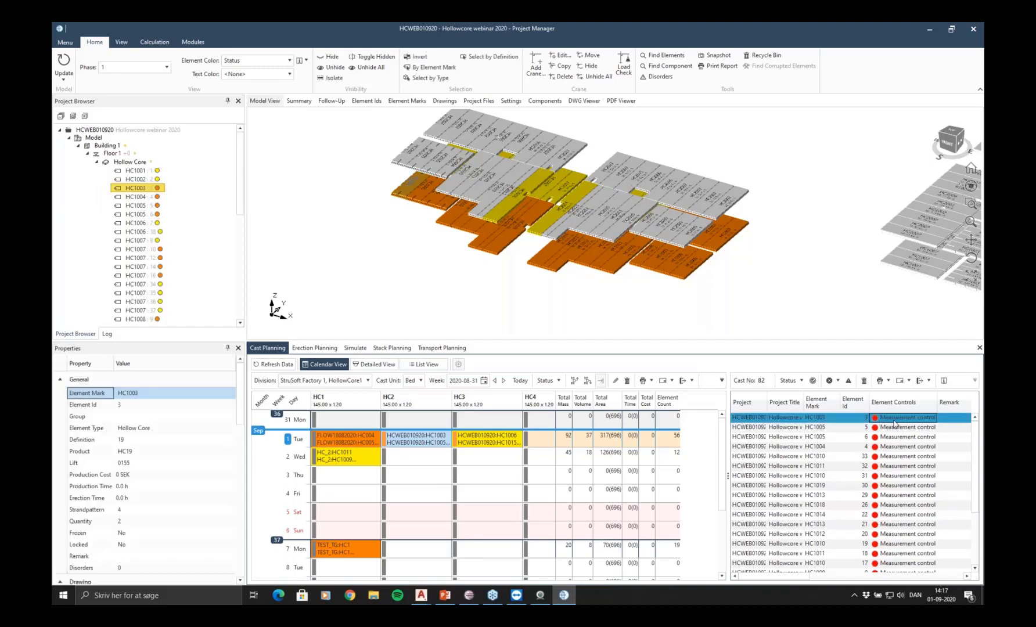
scroll(390, 175, "up", 5)
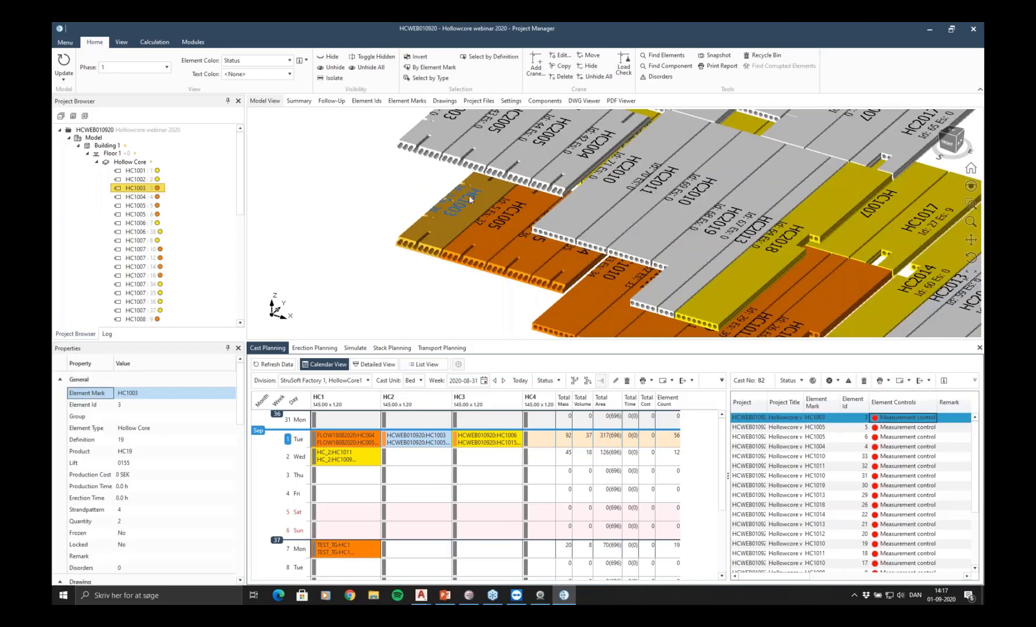
scroll(451, 213, "down", 3)
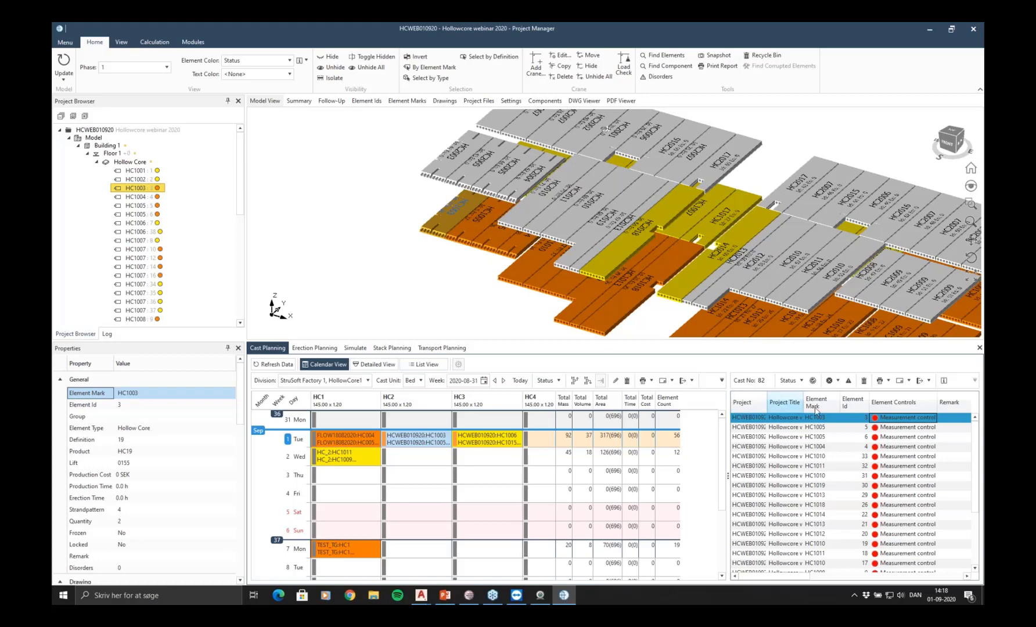
right_click(884, 417)
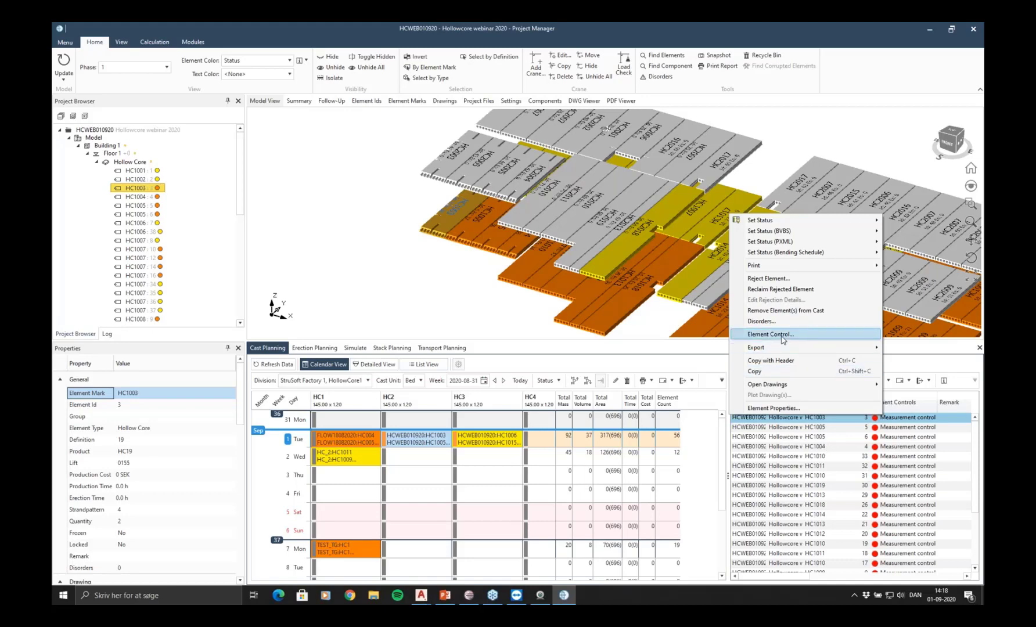
left_click(807, 335)
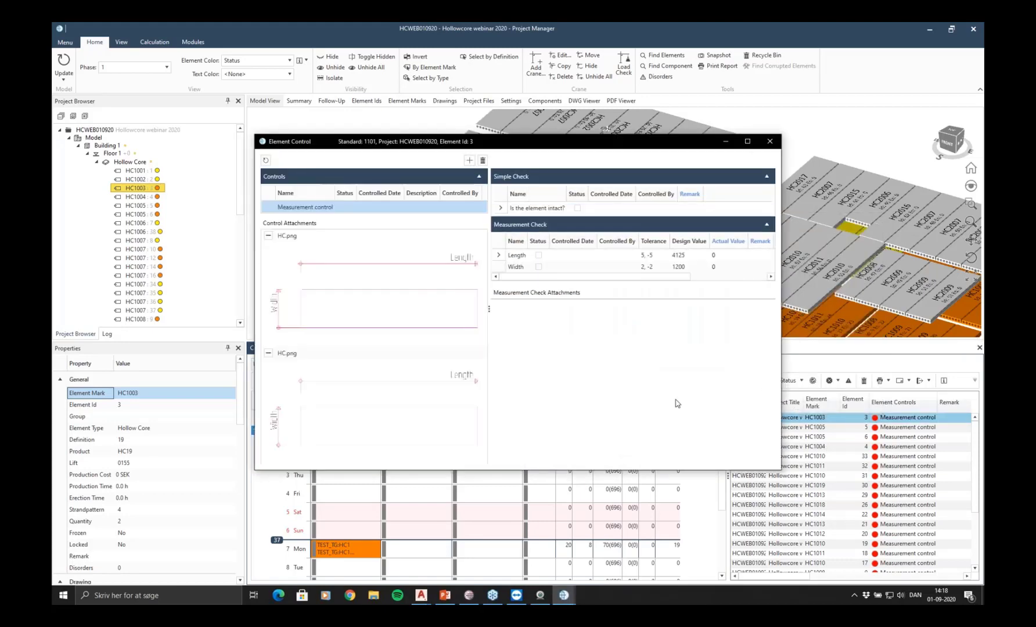
left_click(283, 355)
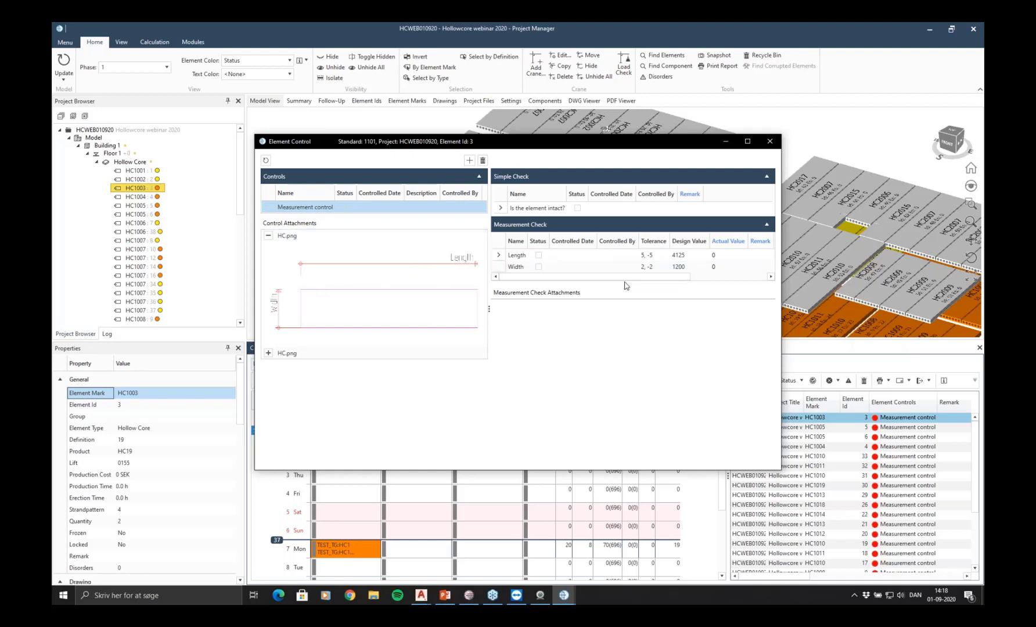
Enter 4126 as HC1003's actual length and 1197 as its actual width in the measurement check, and save
left_click(720, 256)
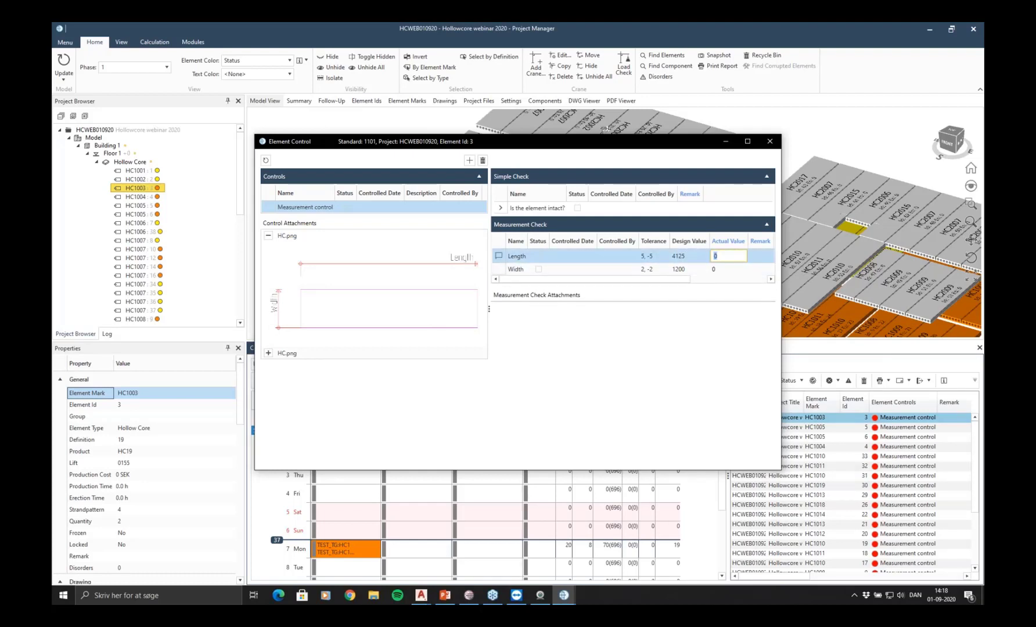
type("4")
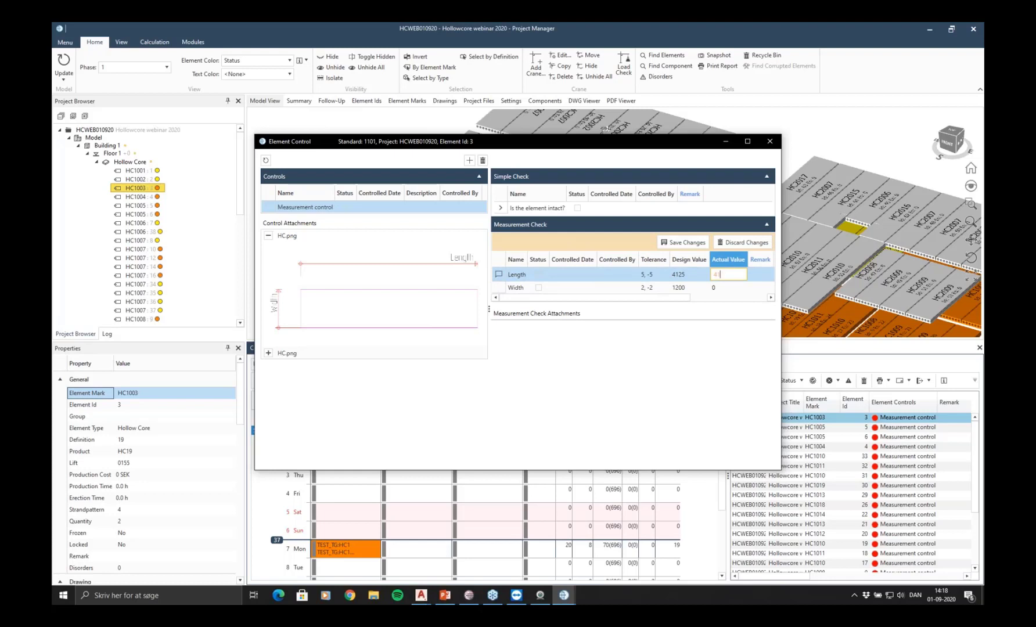
type("126")
key("Down")
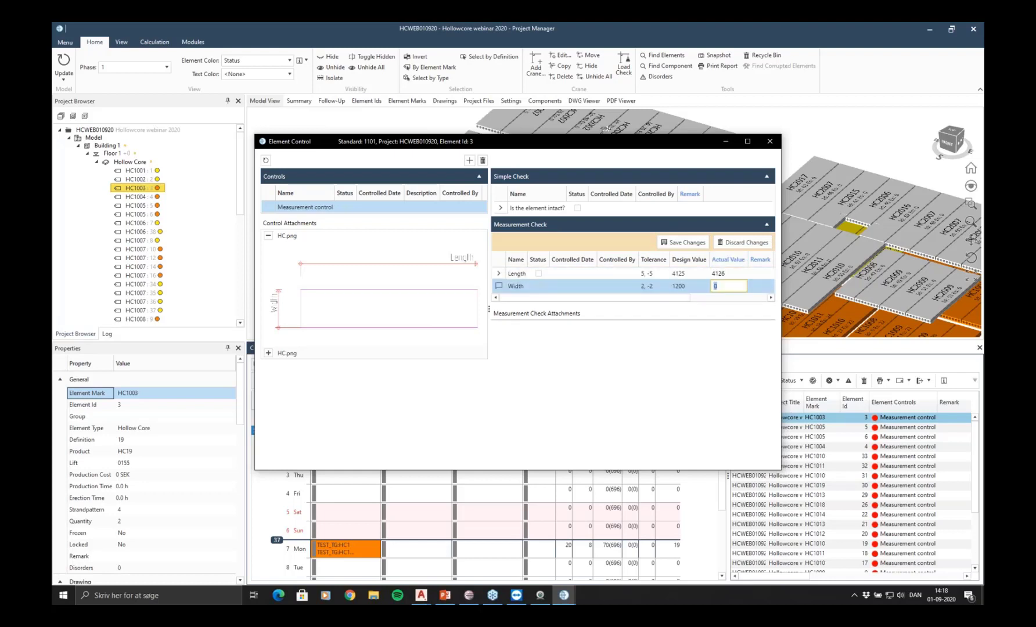
type("1198")
left_click(738, 271)
left_click(728, 284)
left_click(728, 286)
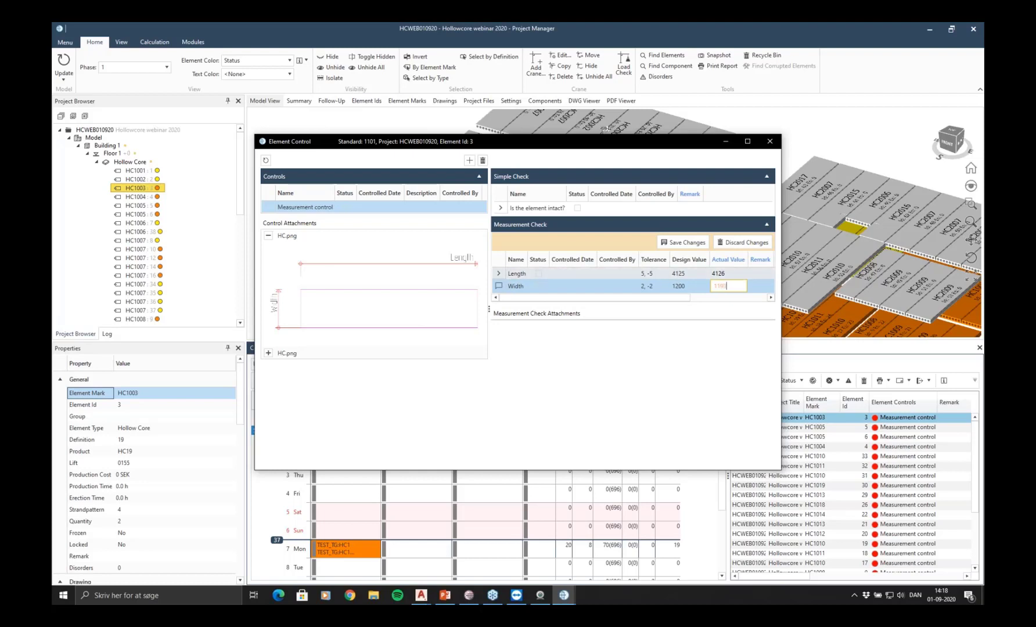
key("BackSpace")
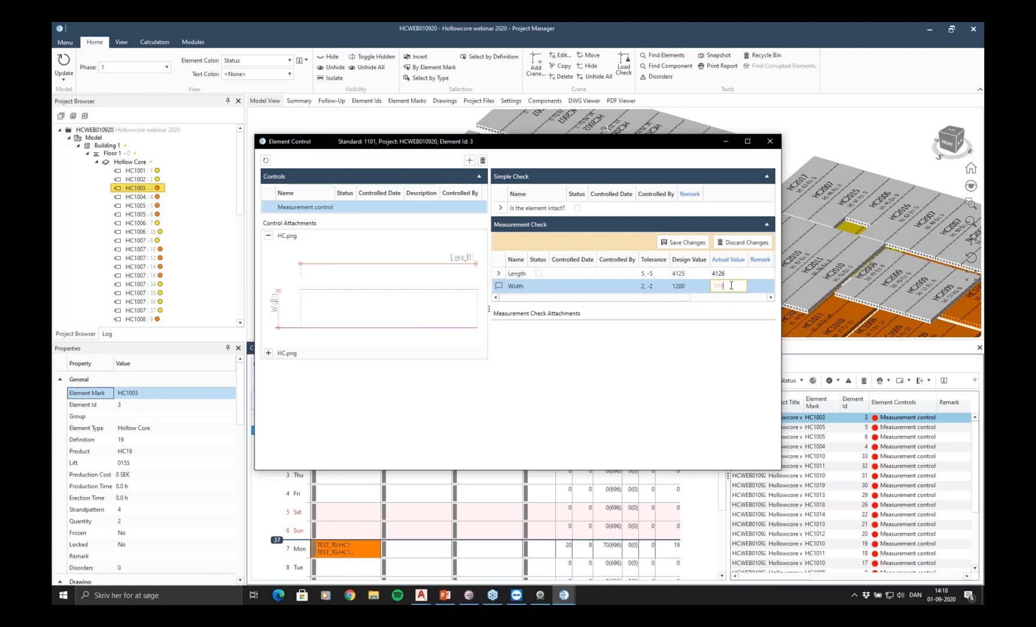
type("3")
key("Up")
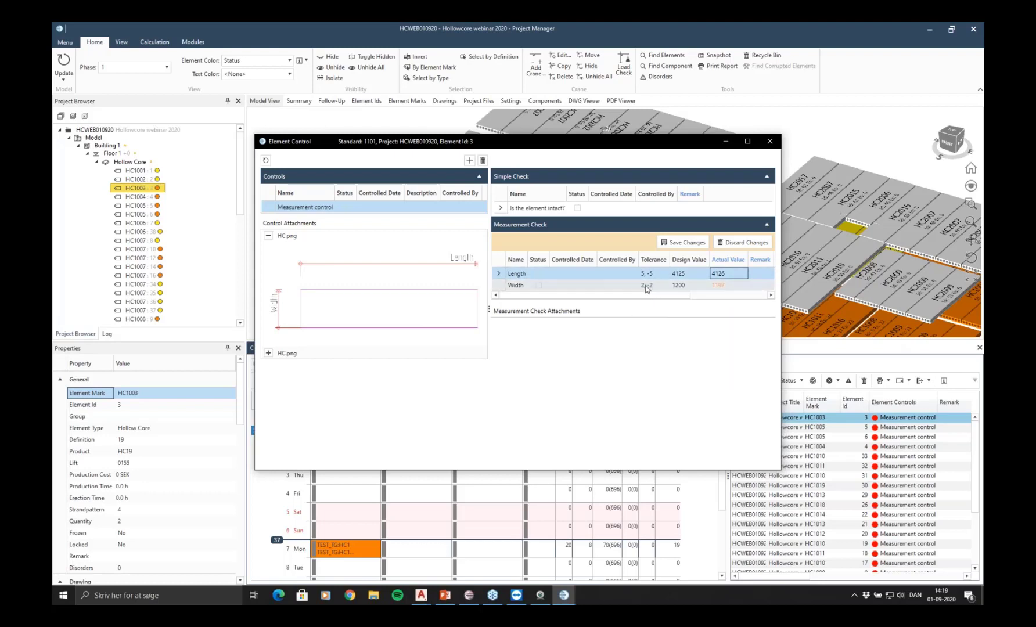
left_click(684, 243)
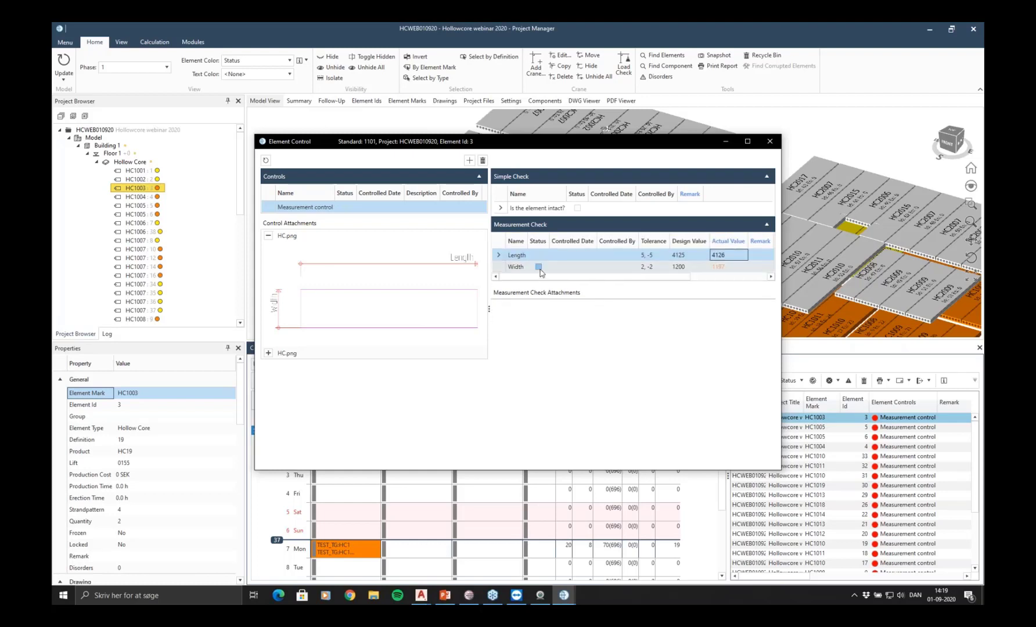
Mark the Length and Width measurement checks as controlled, saving each and accepting the exceeded width tolerance
left_click(539, 255)
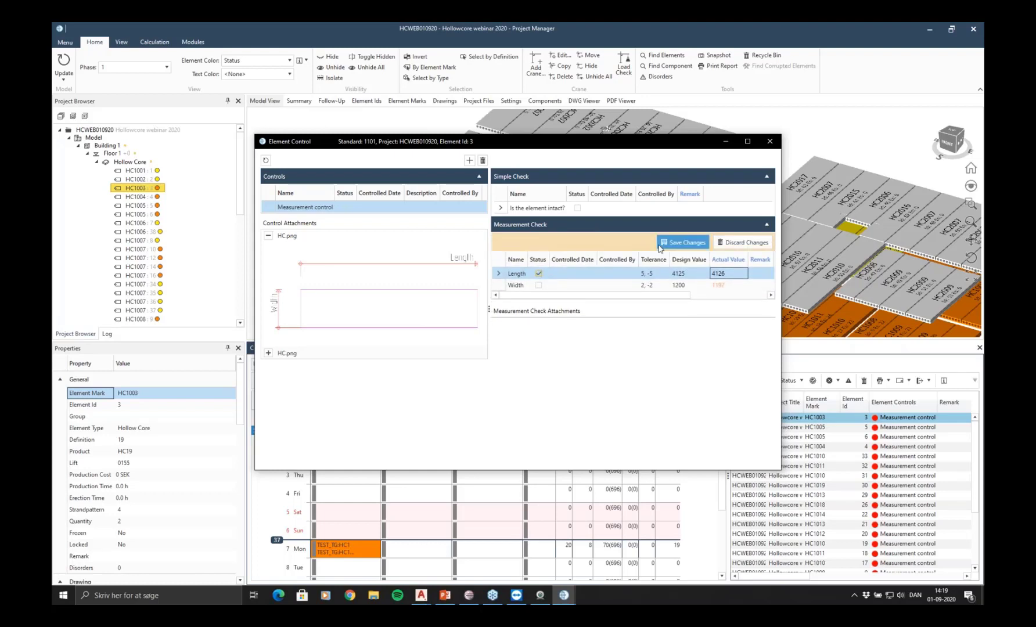
left_click(684, 242)
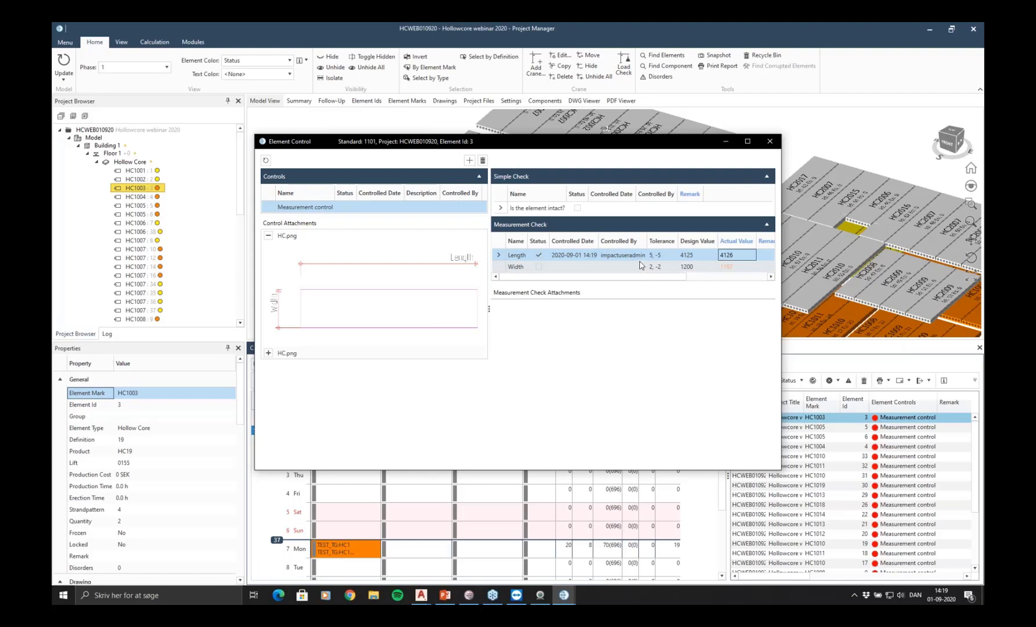
left_click(539, 267)
left_click(685, 243)
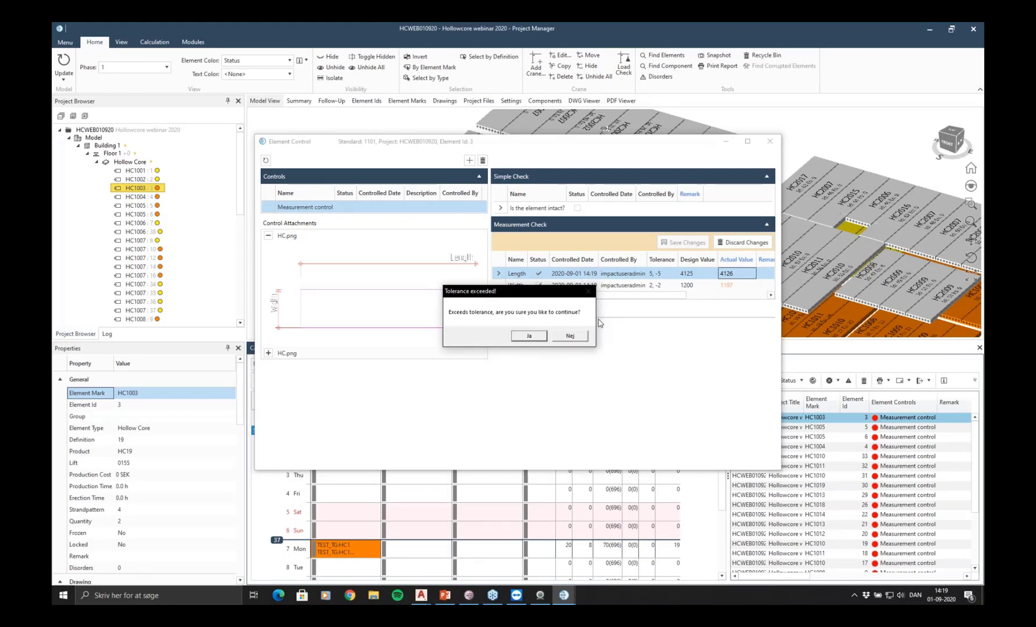
left_click(529, 336)
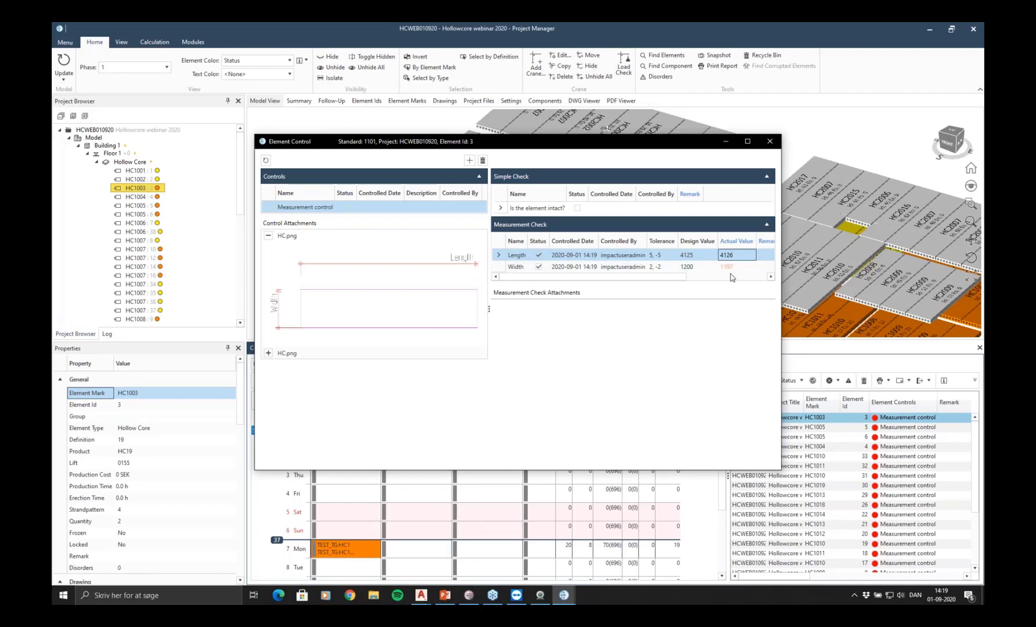
Mark the "Is the element intact?" check as done, save it and the completed Measurement control, and close the element control
left_click(578, 208)
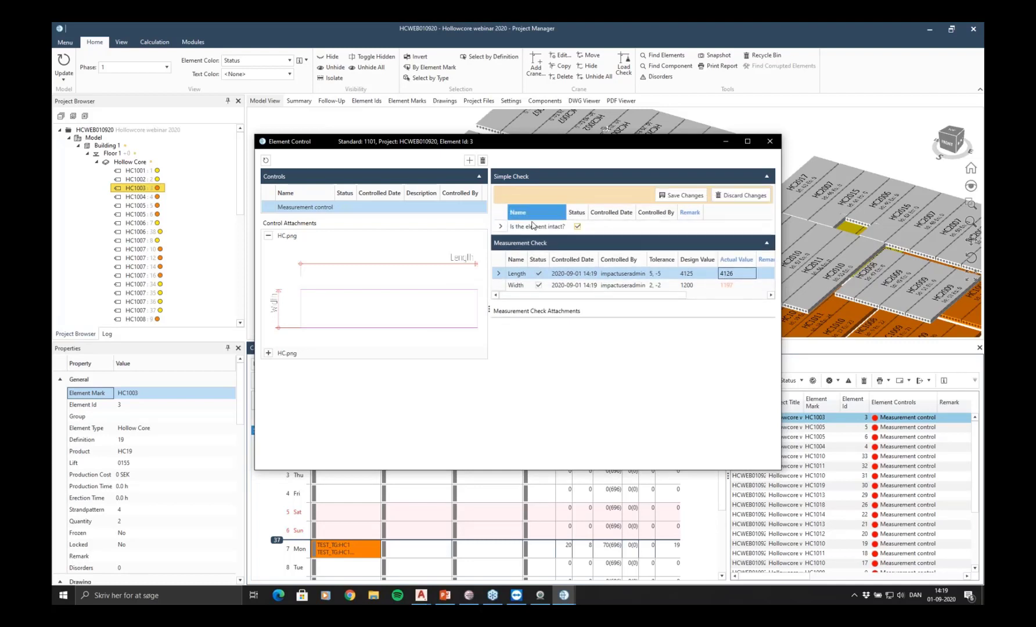
left_click(689, 197)
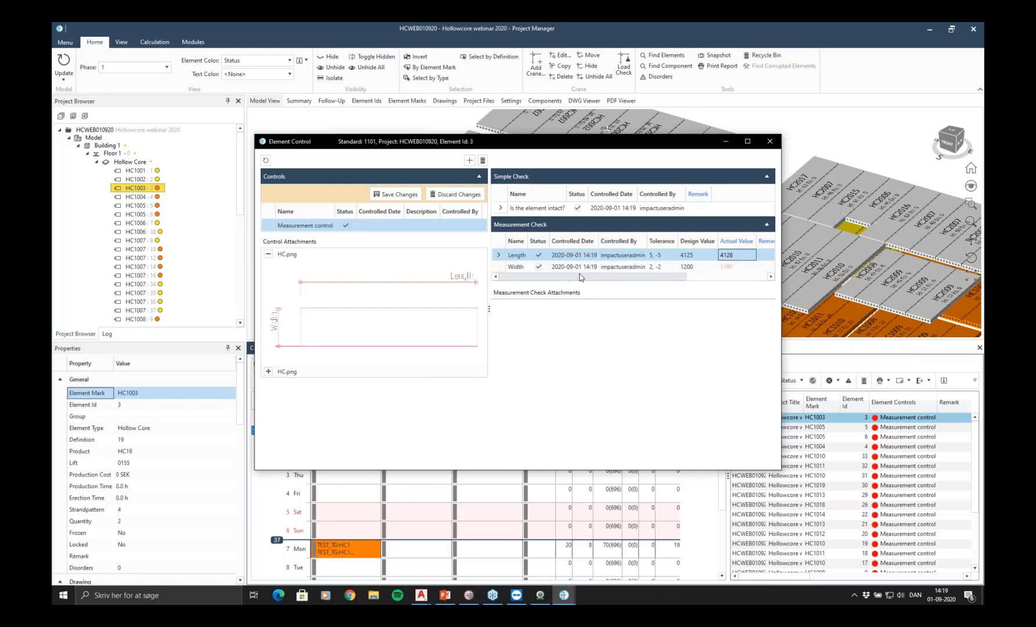
left_click(391, 195)
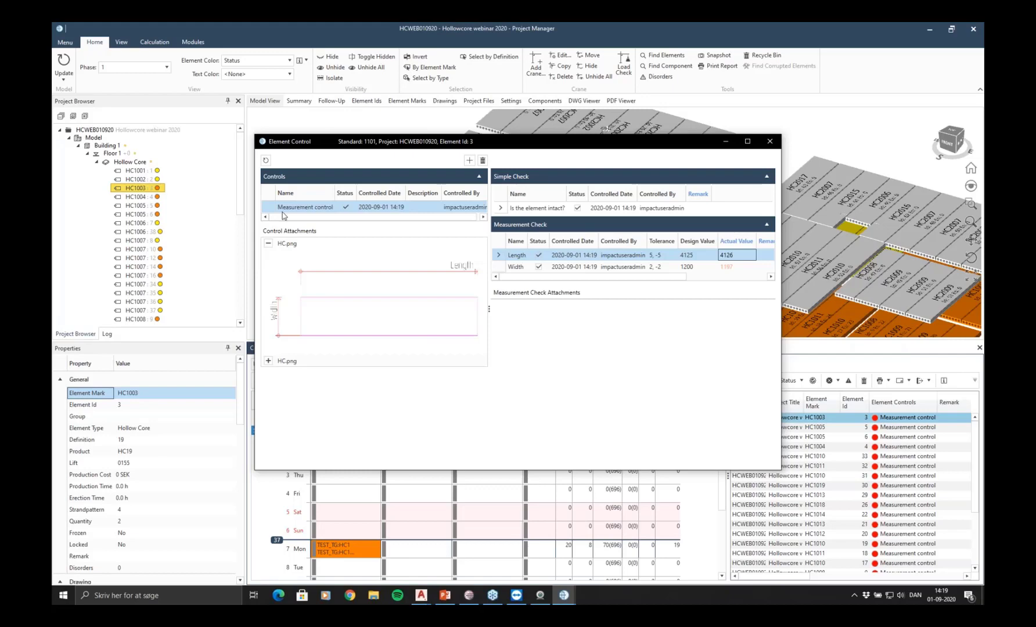
left_click(771, 143)
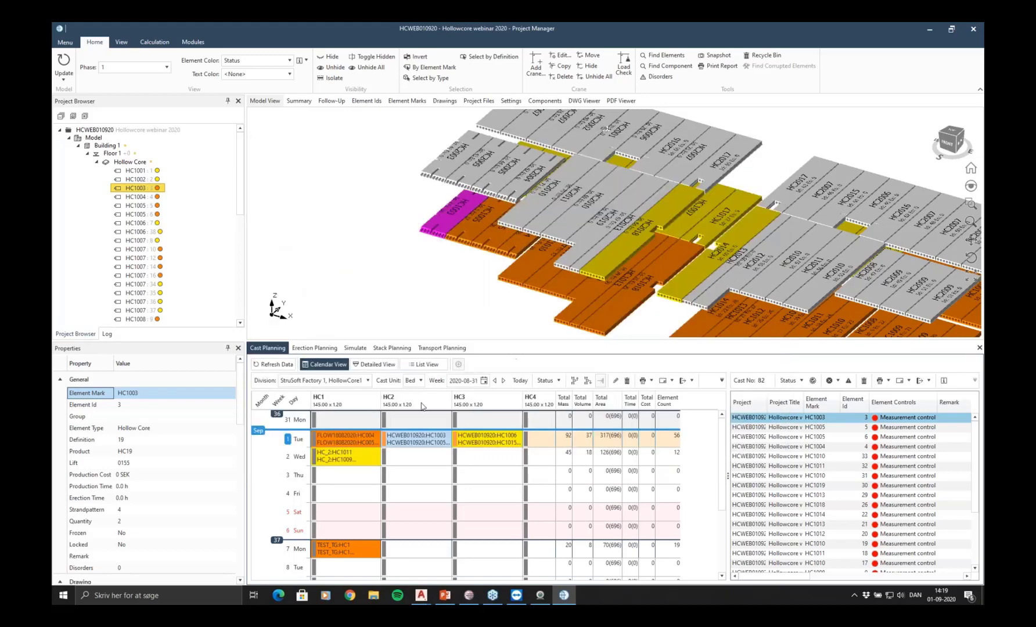
Reselect the HC2 cast and check HC1003's control status and model color against the status color legend
left_click(410, 434)
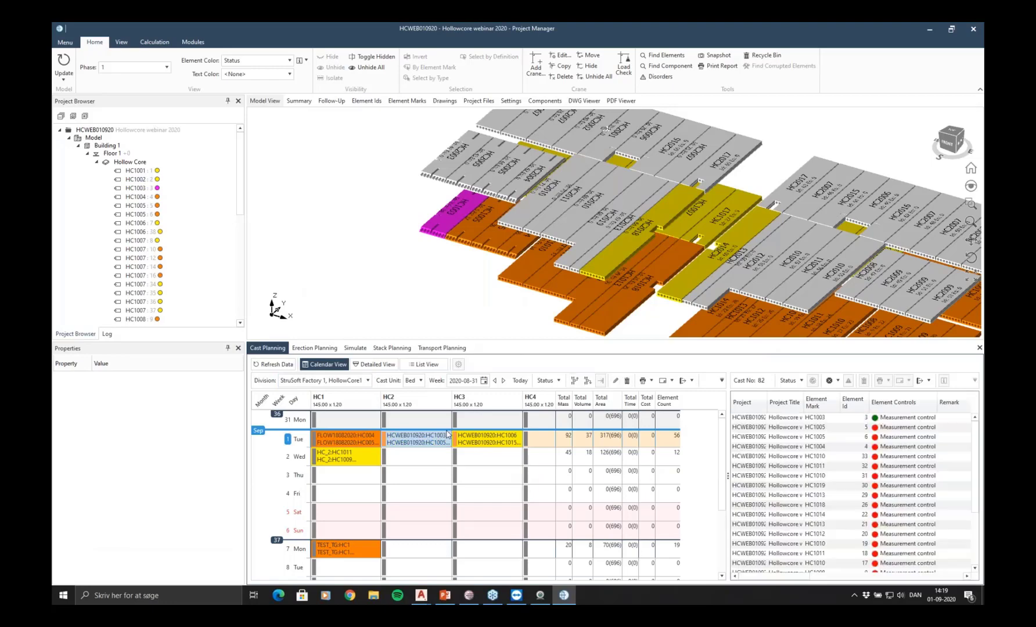
left_click(907, 419)
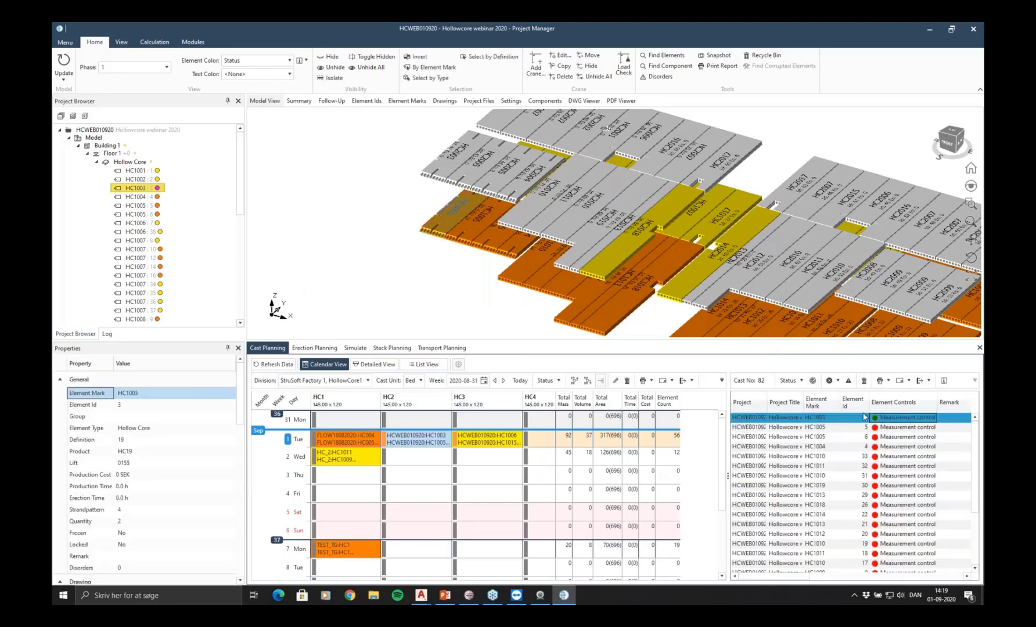
left_click(367, 299)
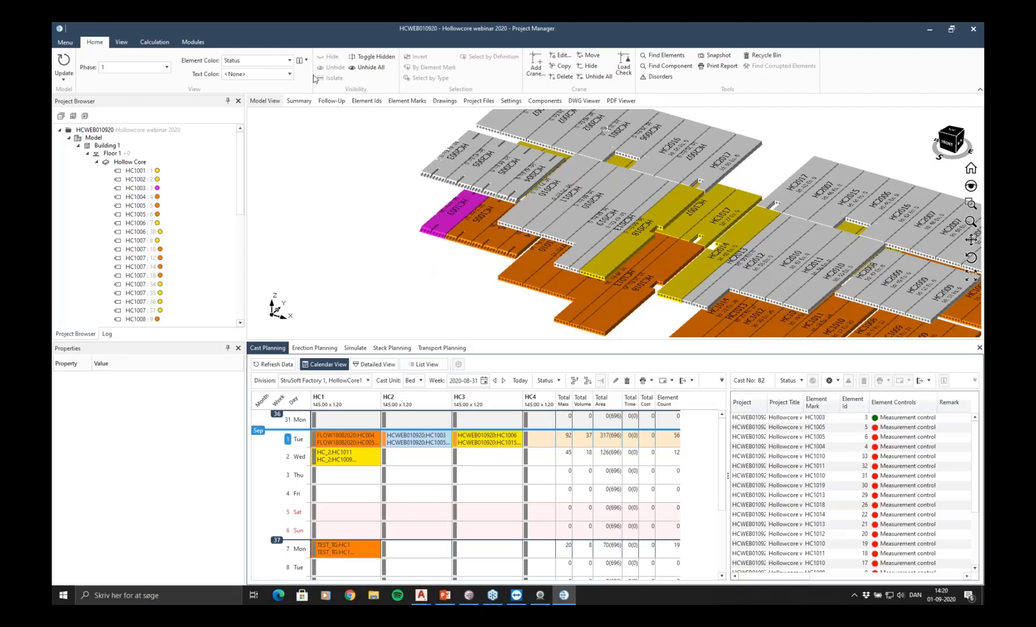
left_click(303, 60)
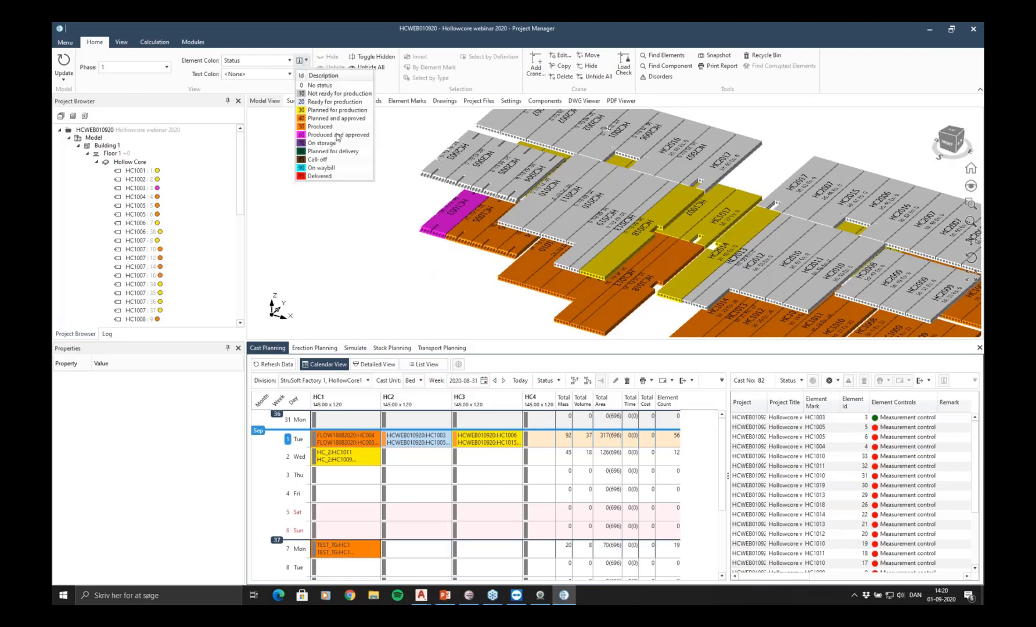
left_click(356, 303)
scroll(448, 266, "down", 3)
middle_click_drag(569, 260, 535, 242)
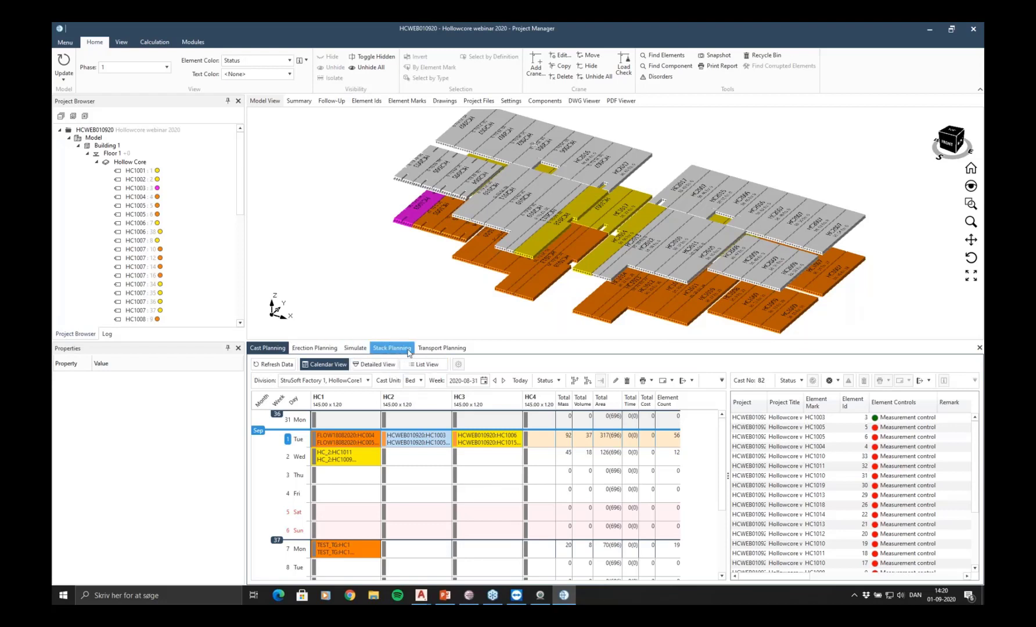
Set the status of Tuesday's HC3 cast and Wednesday's HC1 cast to Produced in Cast Planning
left_click(424, 349)
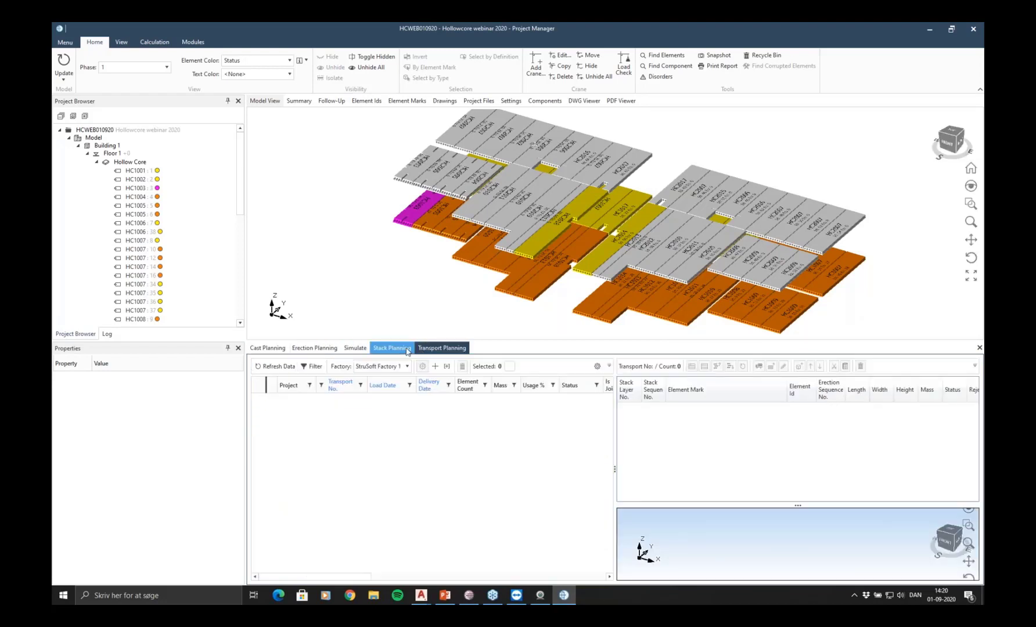
left_click(267, 348)
left_click(485, 443)
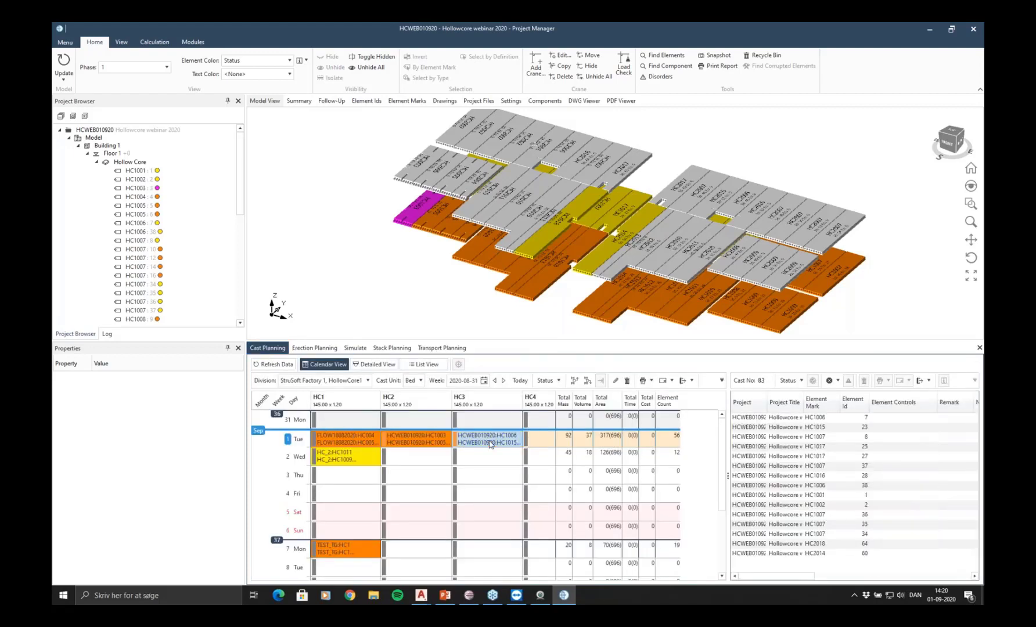
left_click(358, 463, "ctrl")
right_click(494, 440)
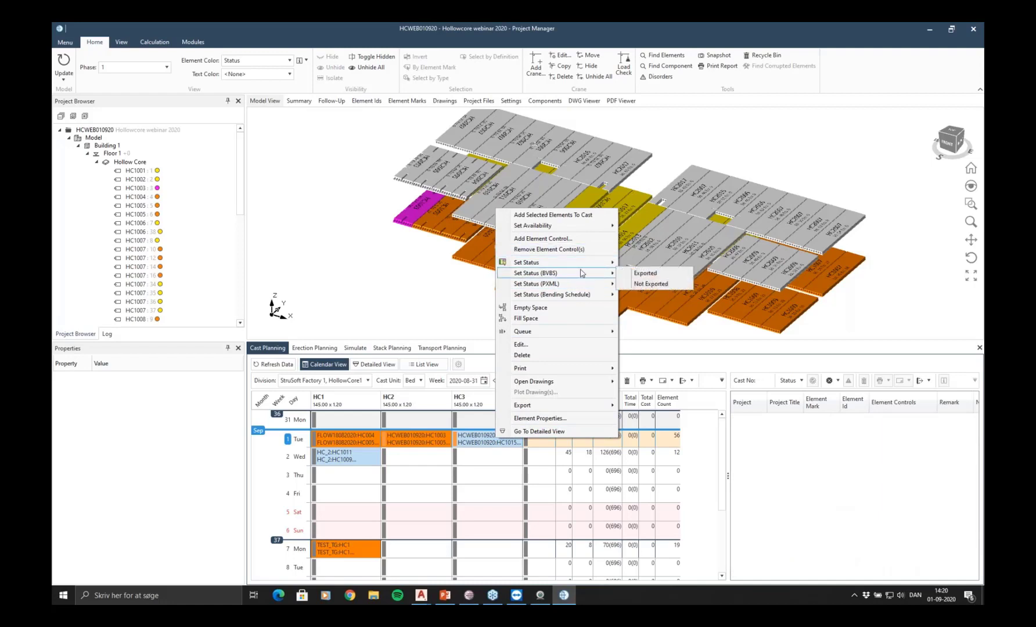
mouse_move(593, 264)
left_click(638, 272)
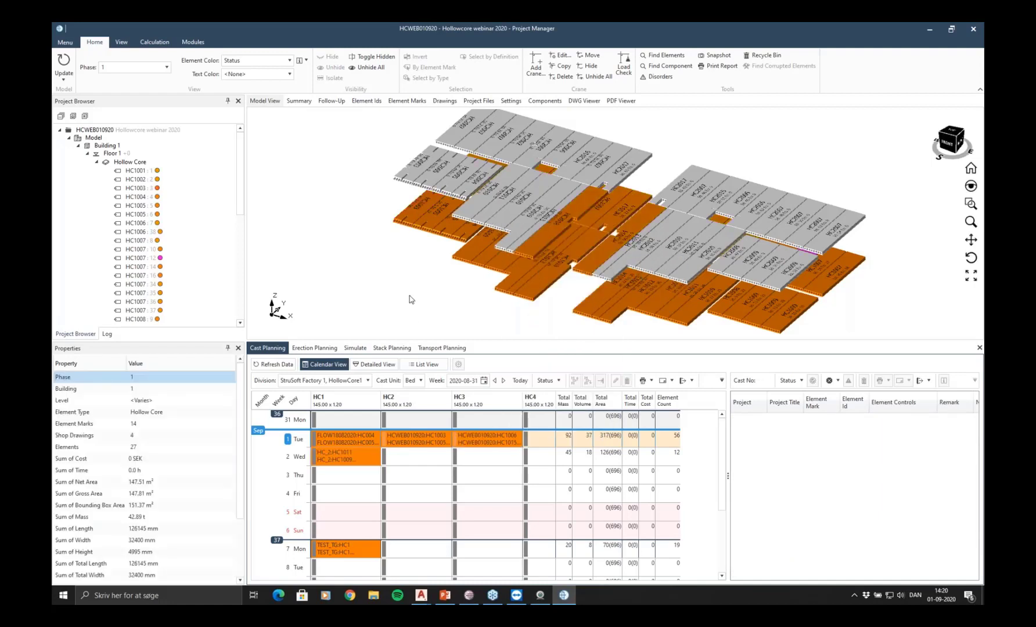
Open Stack Planning and inspect the contents of stack 1 and stack 2
left_click(392, 347)
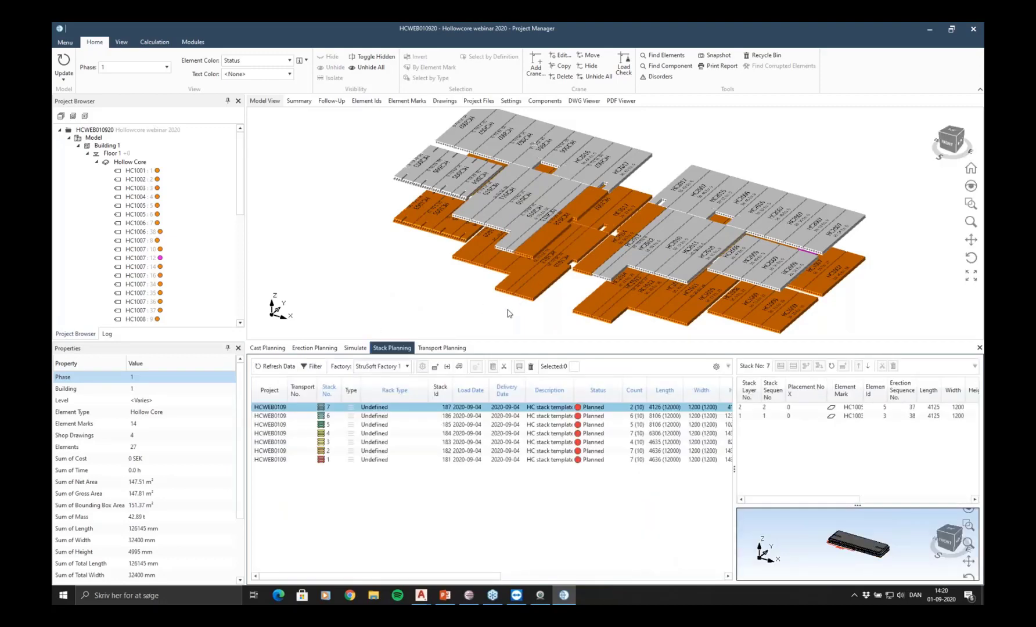
left_click(414, 459)
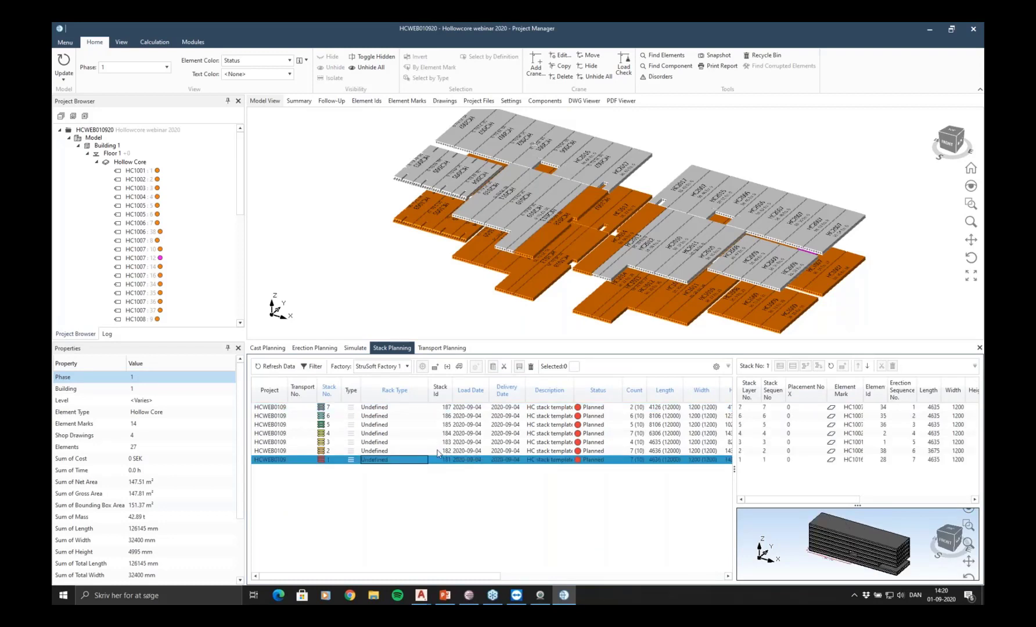
left_click(414, 452)
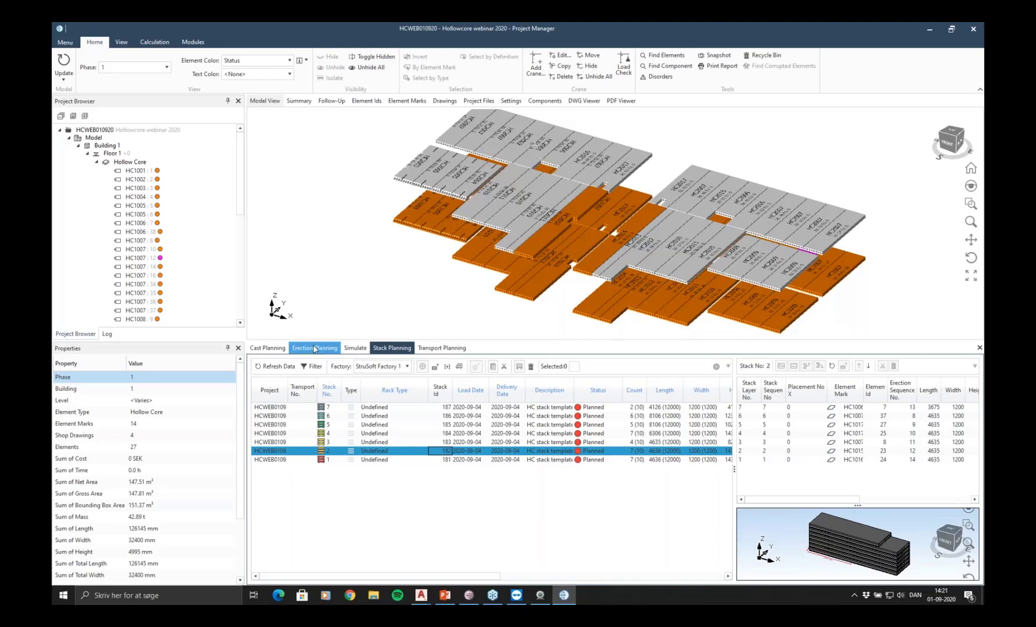
Return to the detailed bed view in Cast Planning and review the export and print options for the HC2 cast
left_click(268, 348)
left_click(375, 366)
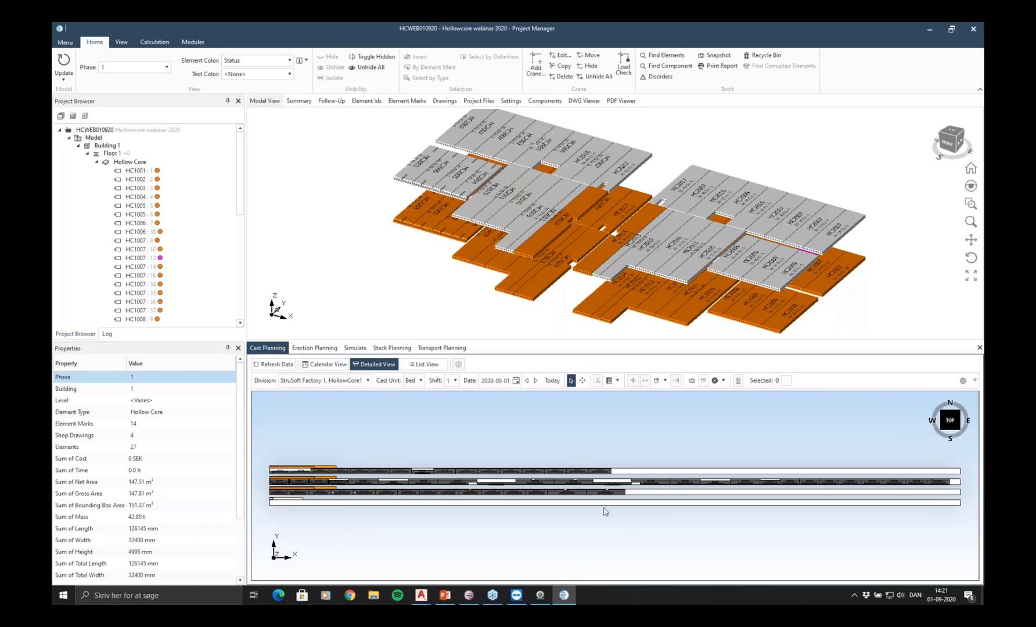
scroll(605, 511, "up", 5)
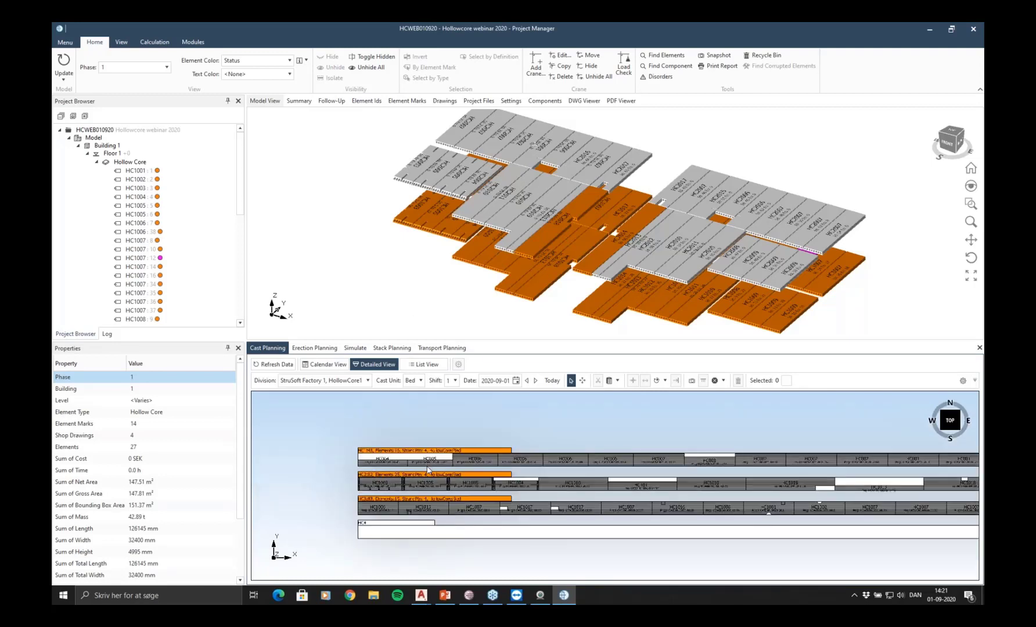
right_click(422, 479)
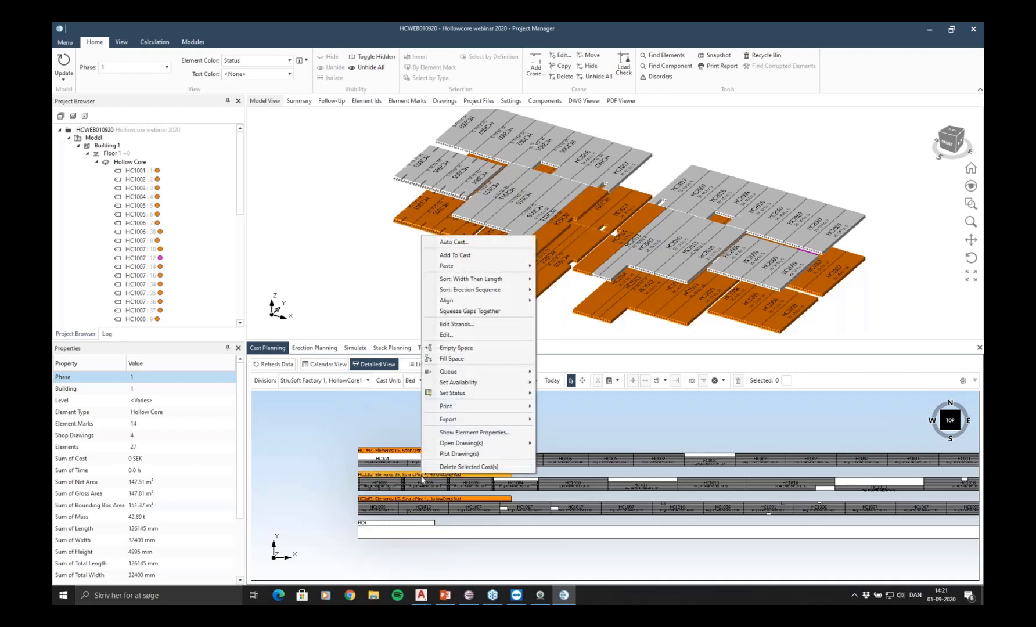
mouse_move(485, 420)
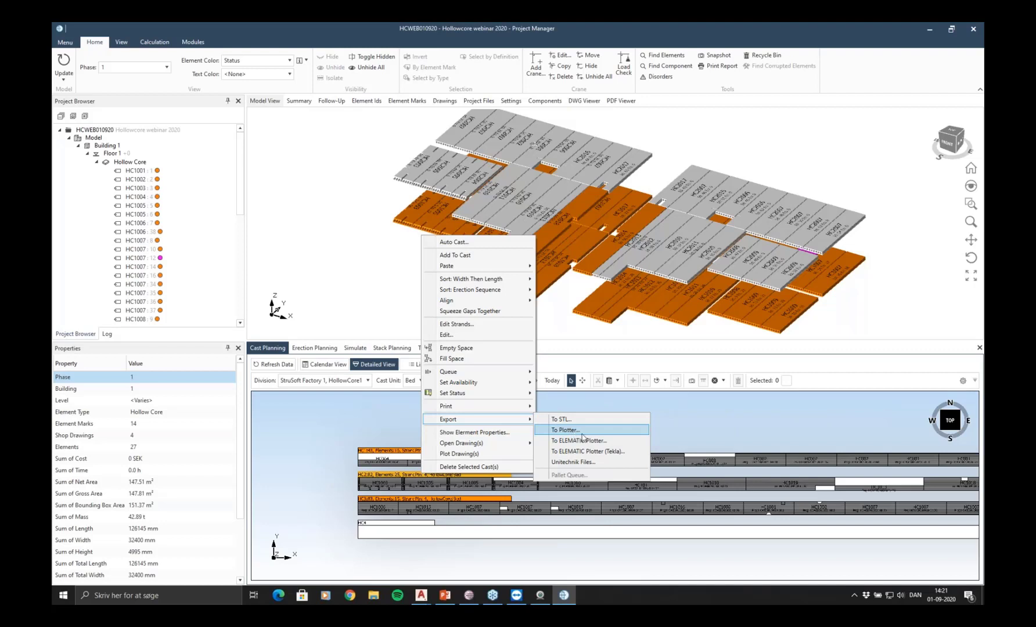
left_click(706, 433)
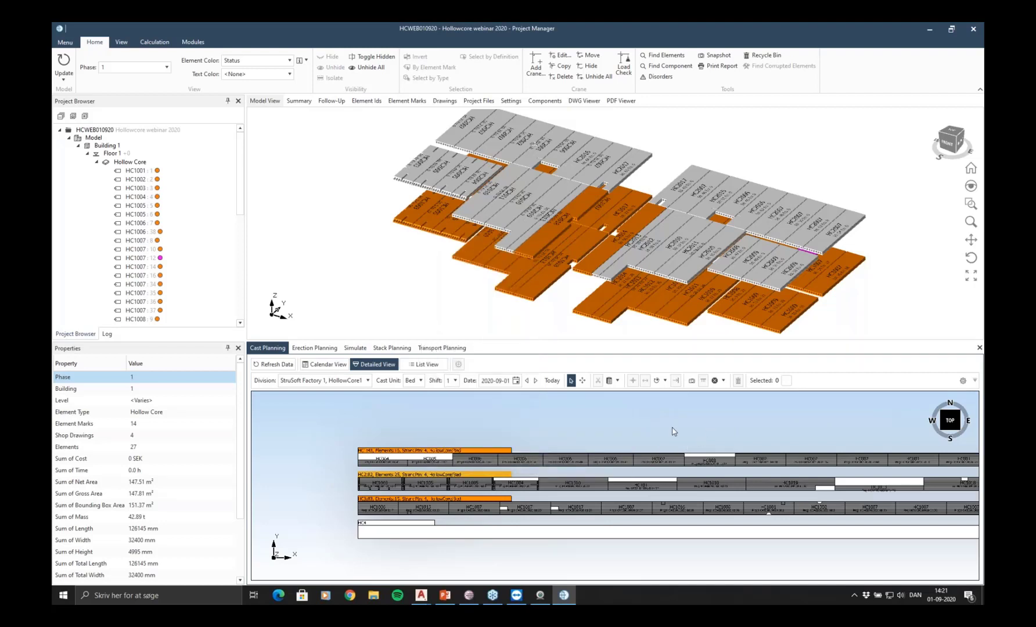
right_click(486, 480)
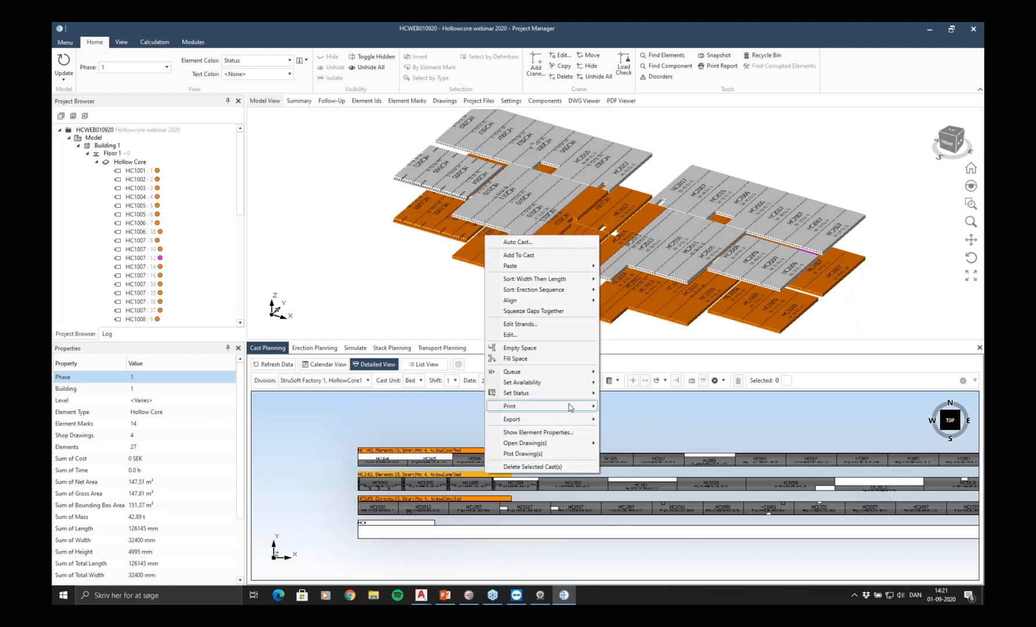
mouse_move(570, 407)
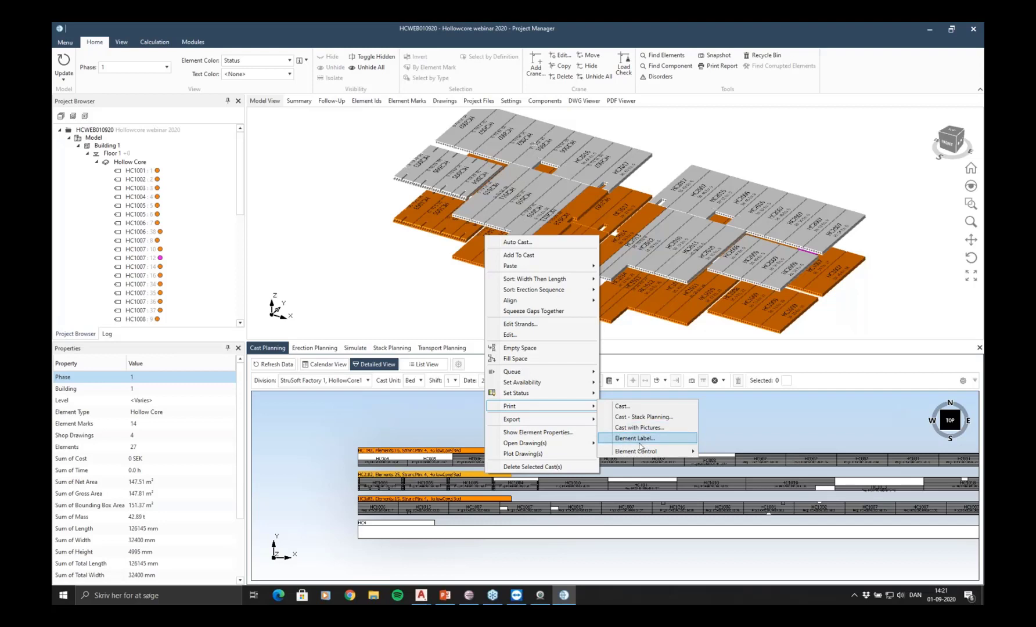
left_click(789, 420)
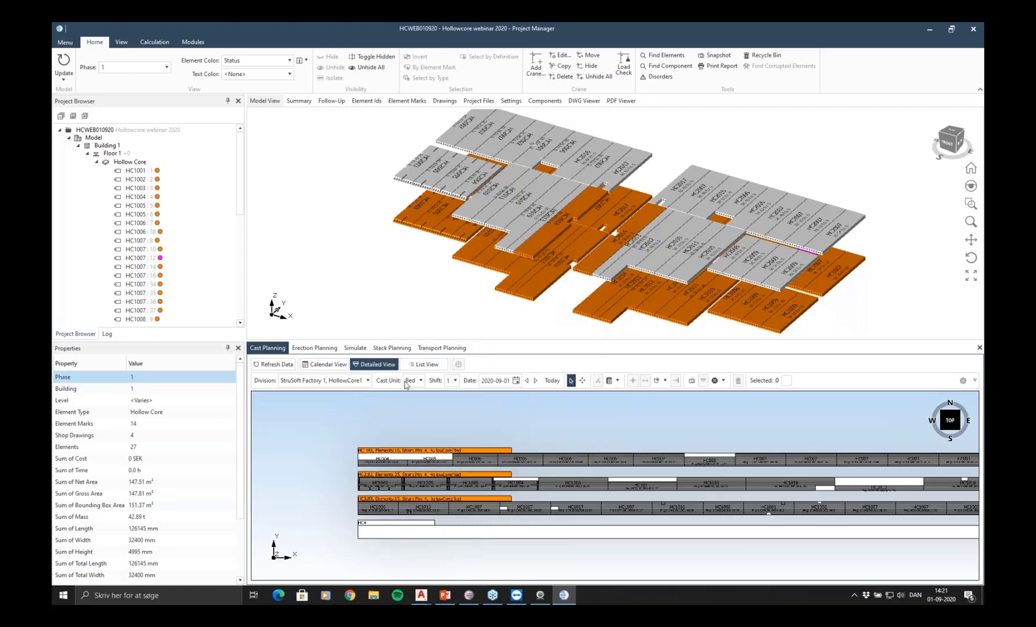
Print the Stack Planning report with picture for stack 2 from Stack Planning
left_click(392, 348)
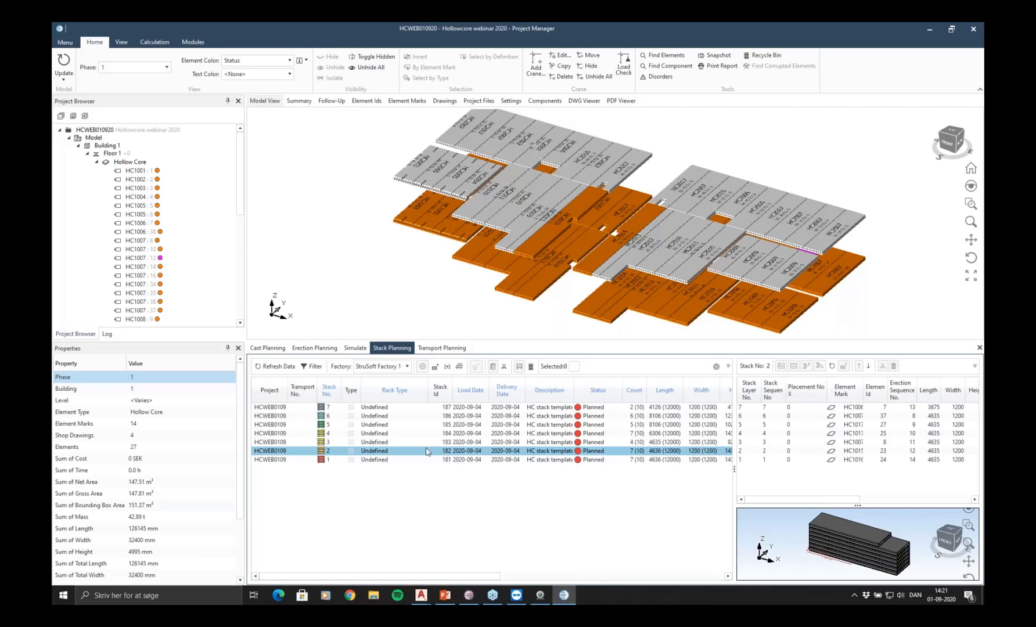
right_click(426, 453)
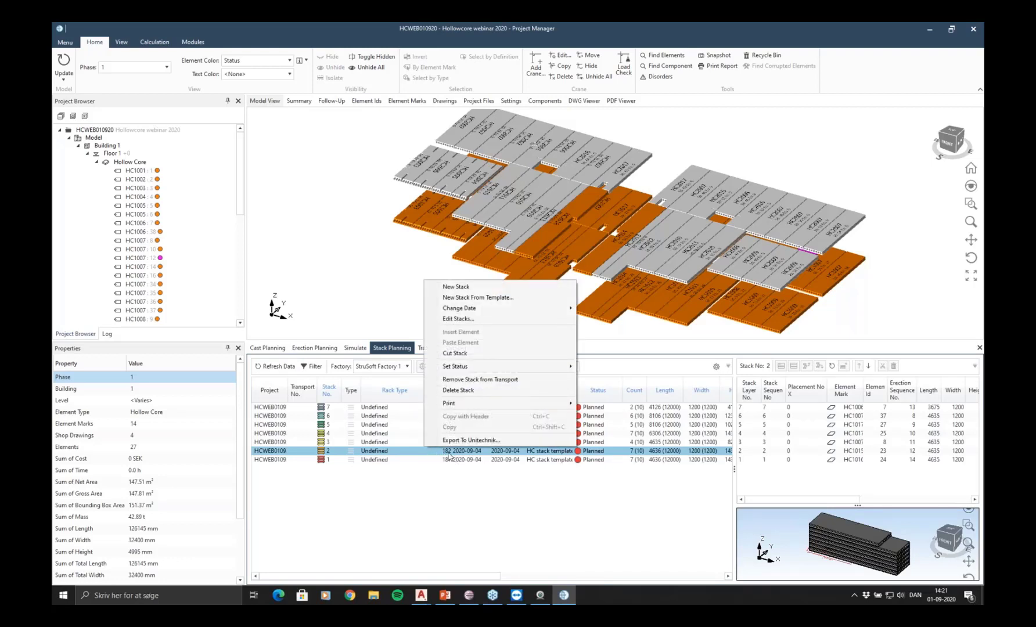
mouse_move(526, 403)
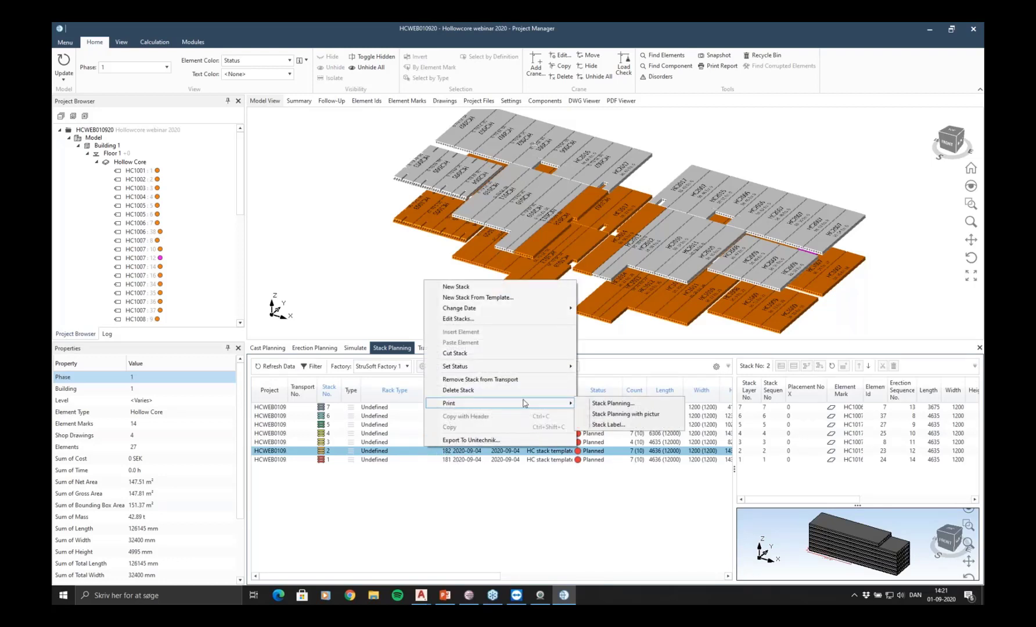
left_click(630, 415)
left_click(528, 337)
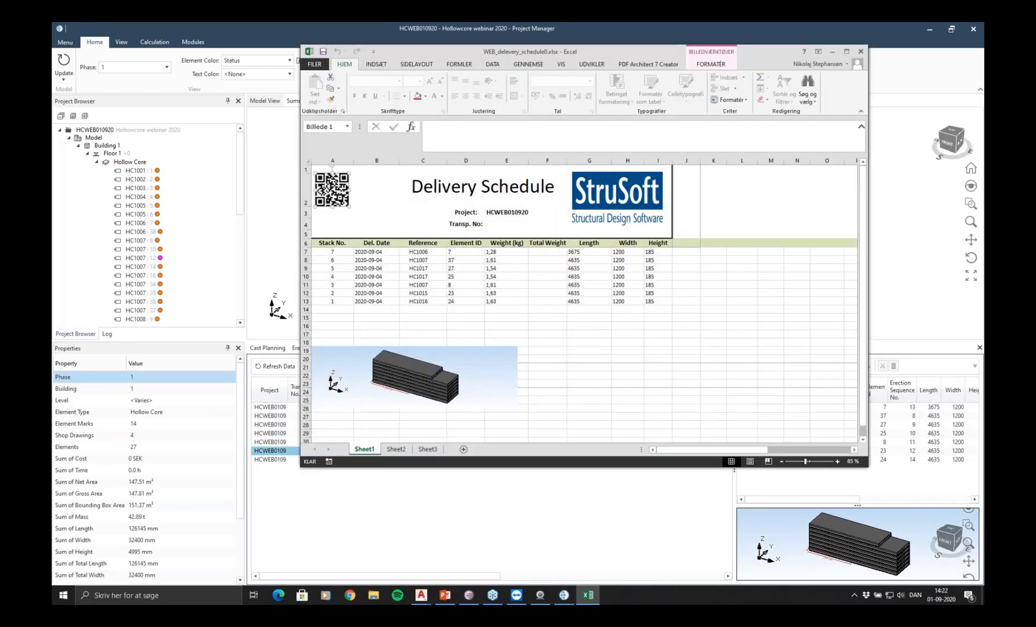
left_click(574, 324)
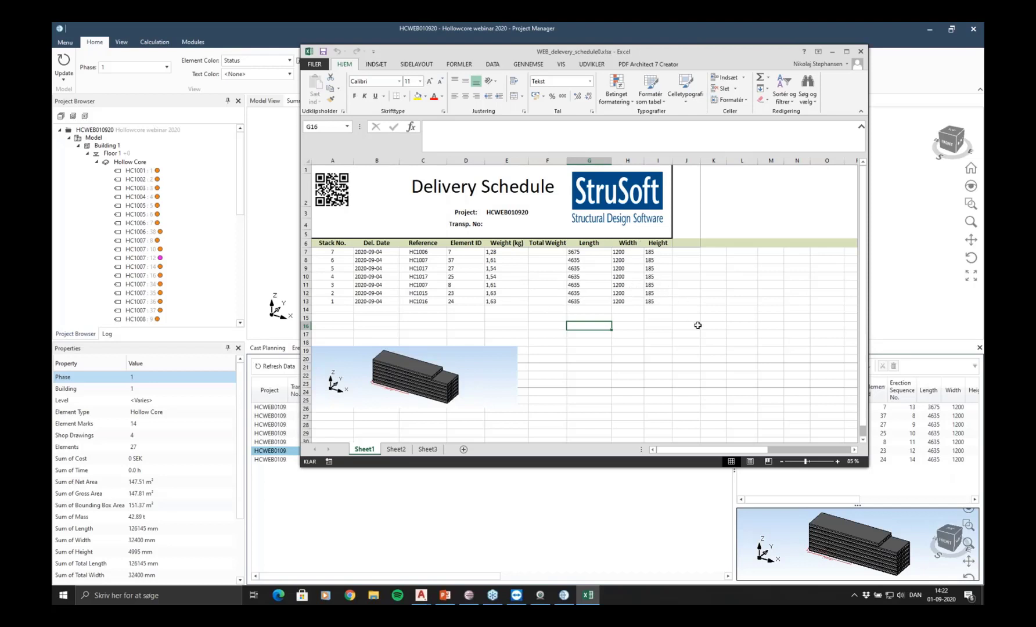
Arrange the Excel delivery schedule and the TeamViewer phone mirror side by side so both are visible
left_click_drag(741, 57, 703, 66)
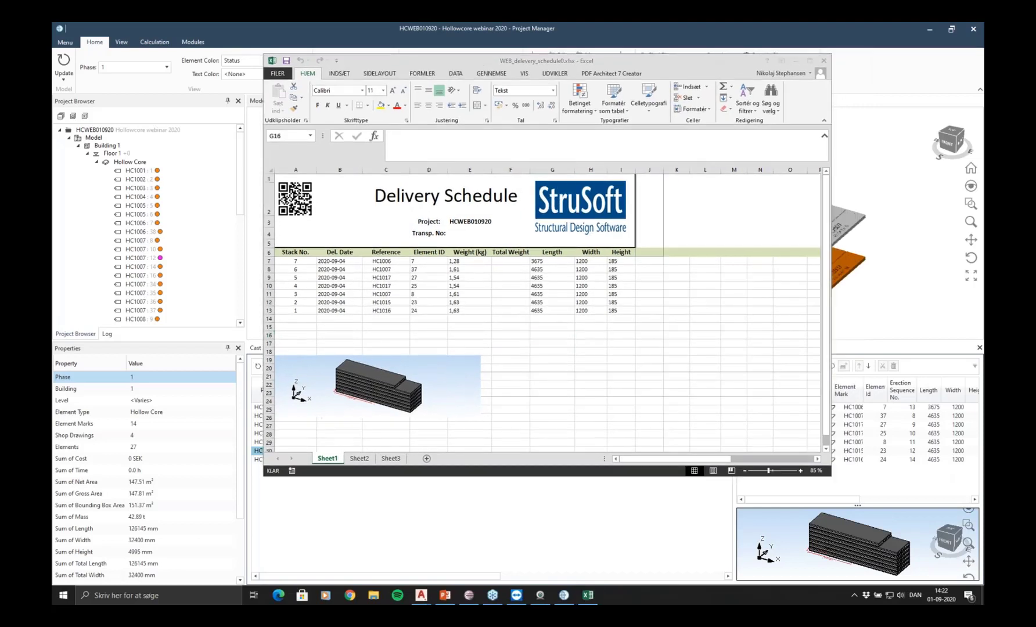
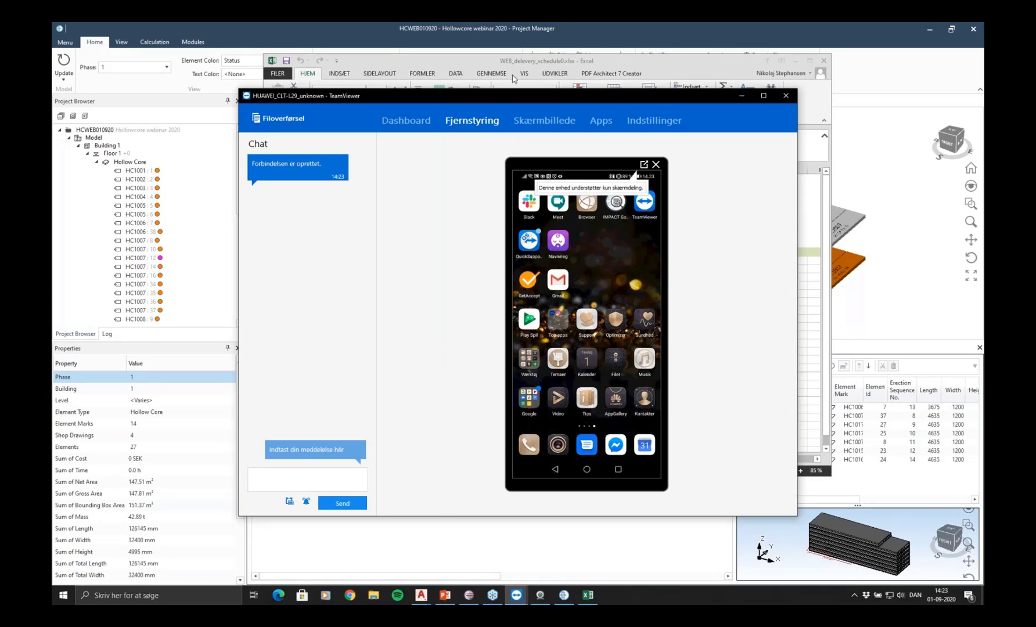
left_click_drag(548, 98, 731, 140)
left_click_drag(421, 332, 591, 328)
left_click_drag(560, 65, 361, 90)
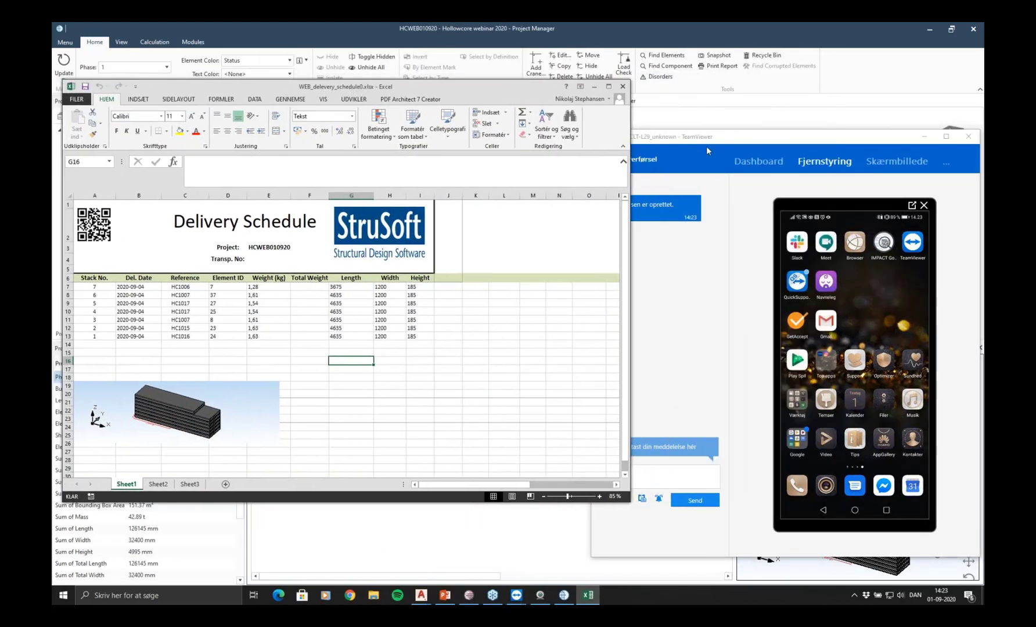
left_click(710, 142)
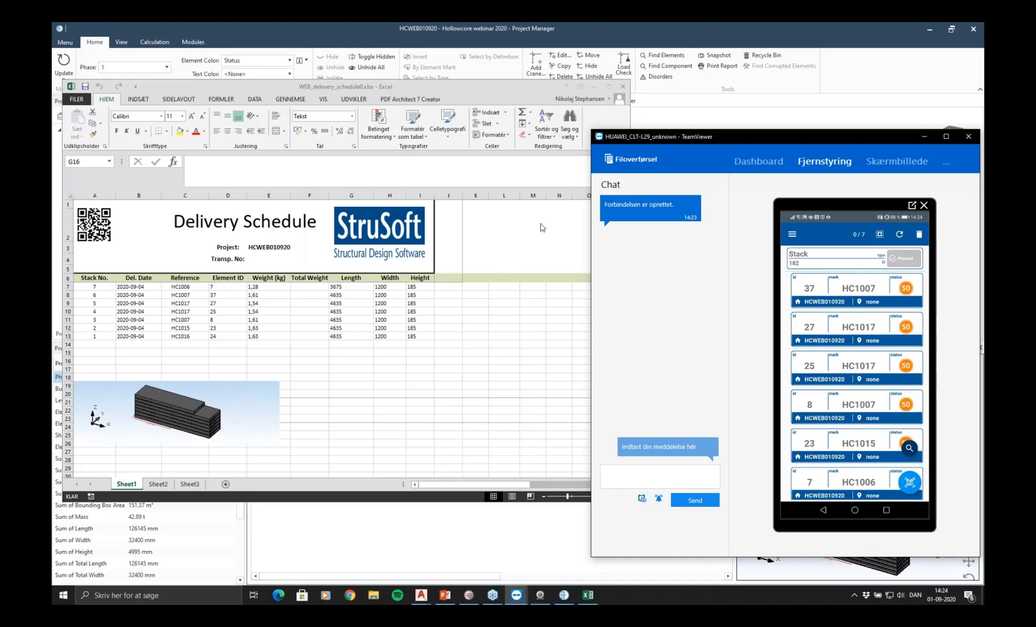
Minimize Excel and Project Manager, view the QR Stock Yard 01.jpg photo beside the phone mirror, and minimize the photo
left_click(594, 87)
left_click(920, 27)
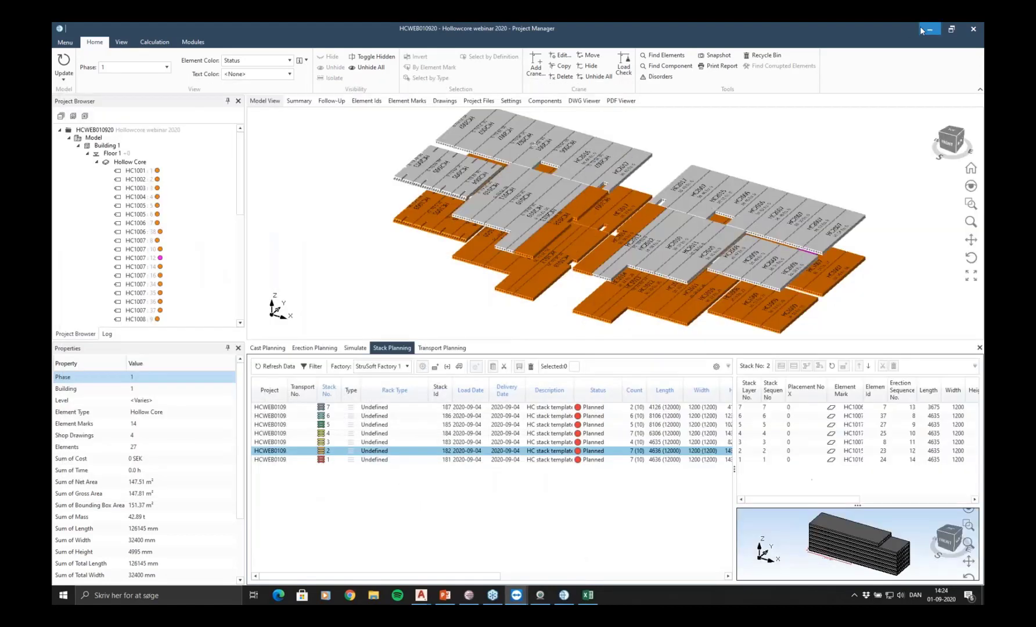
left_click(920, 26)
left_click(924, 27)
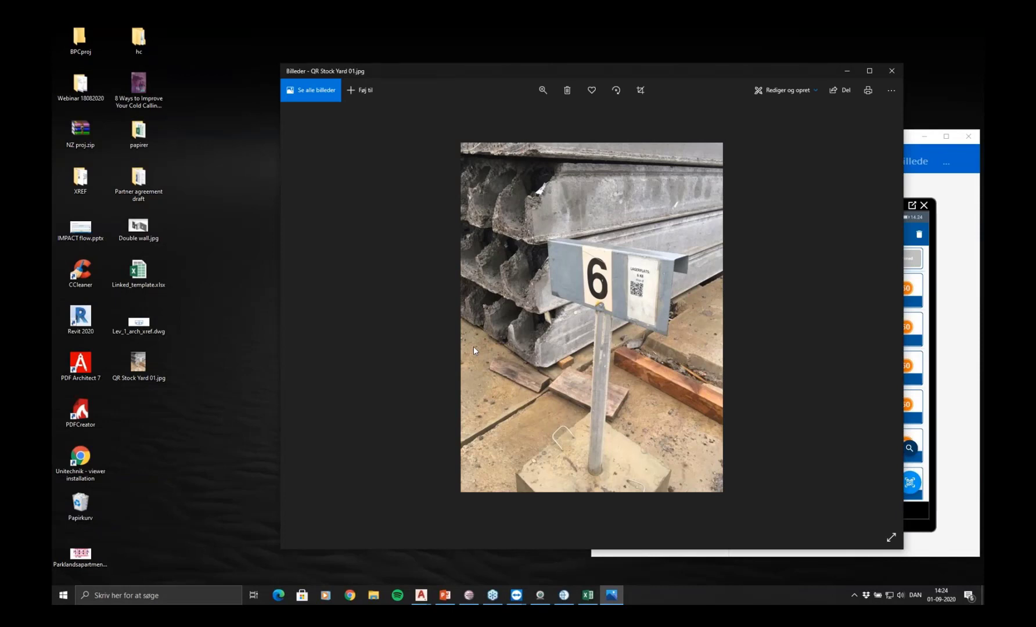
left_click_drag(525, 72, 278, 73)
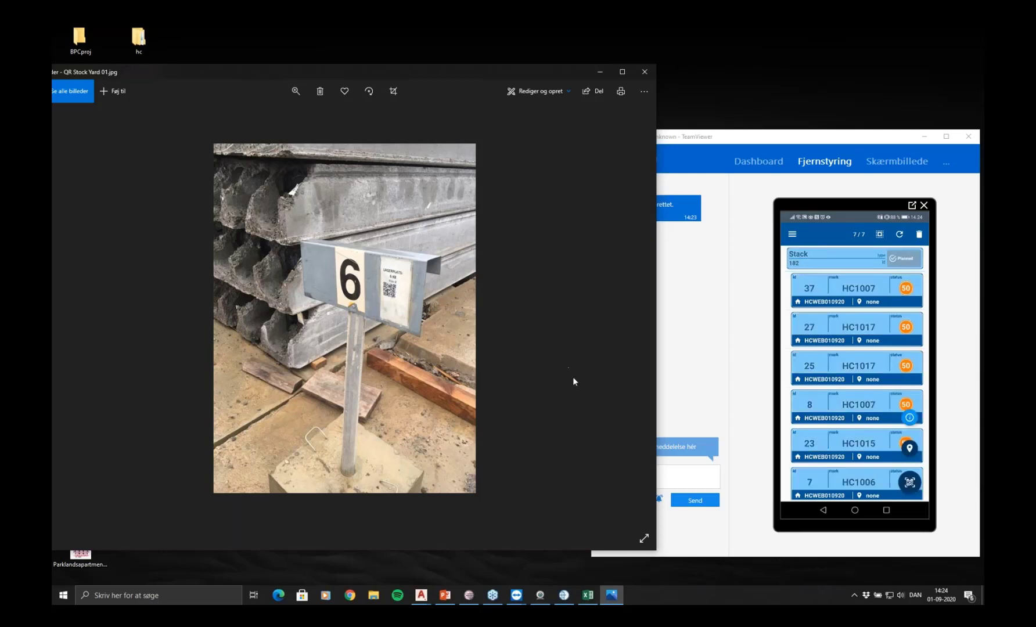
left_click(602, 73)
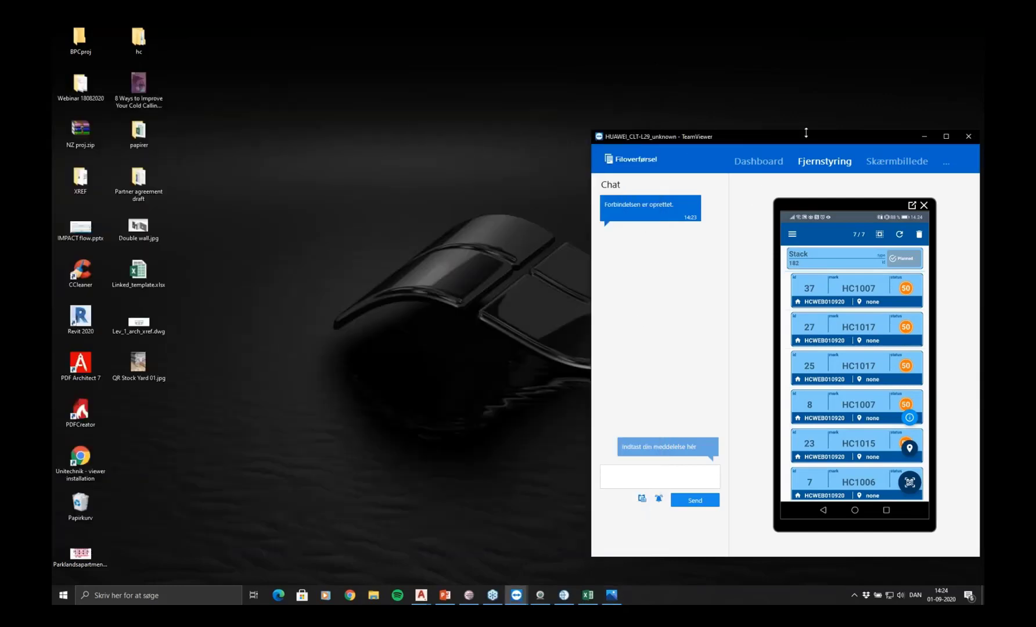
Maximize the phone mirror, check the status and storage location of every element in stack 182, and close the mirror
left_click_drag(797, 142, 493, 128)
left_click(697, 128)
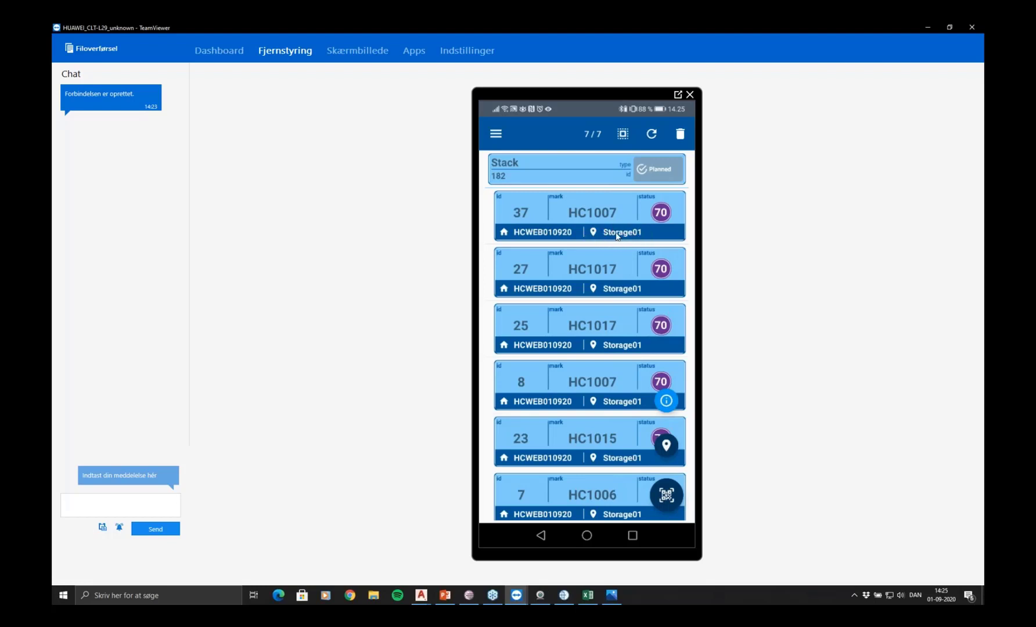
scroll(617, 235, "down", 3)
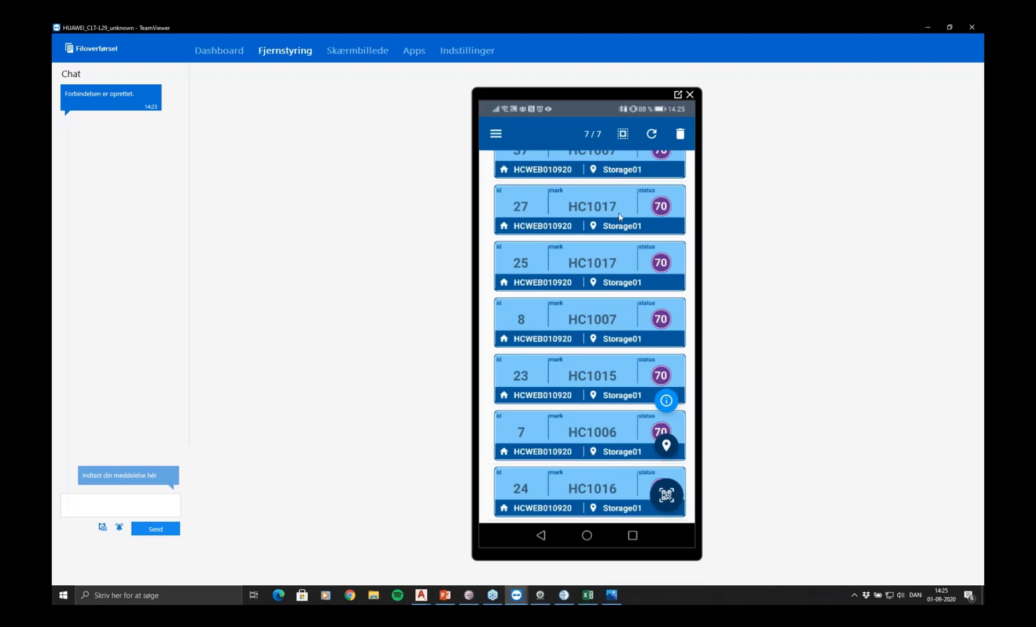
left_click(971, 26)
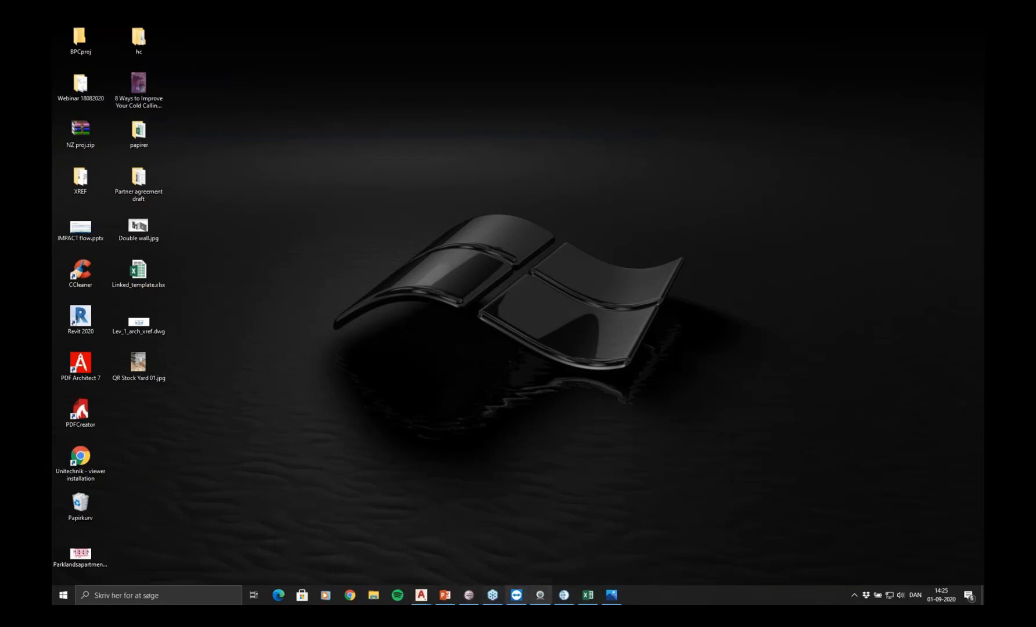
Switch back to Project Manager and run Auto Transport on stacks 1 to 7 using the Truck1 template
left_click(564, 595)
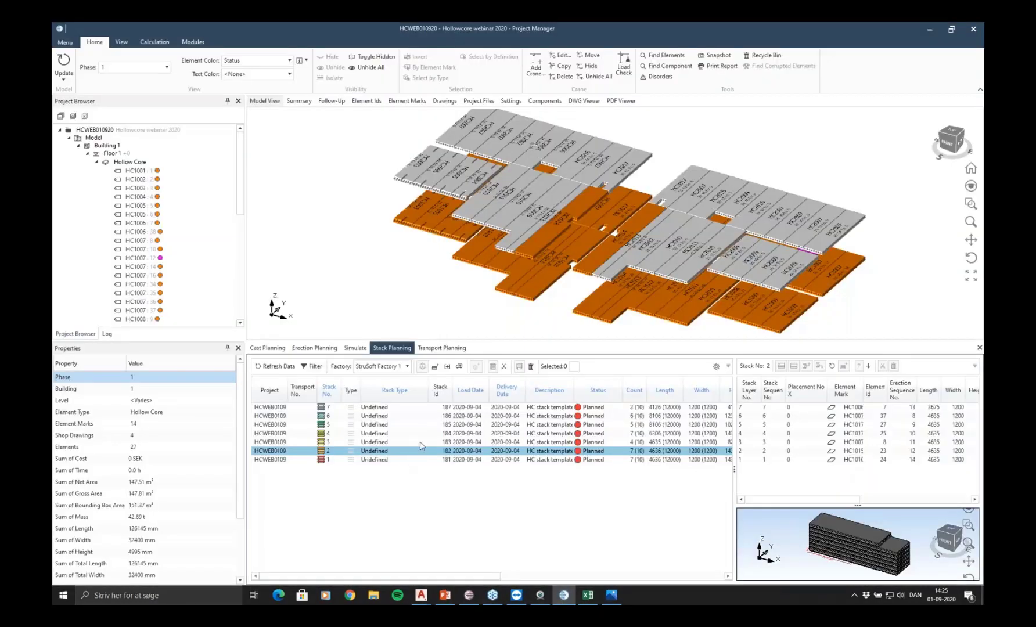
left_click(421, 444)
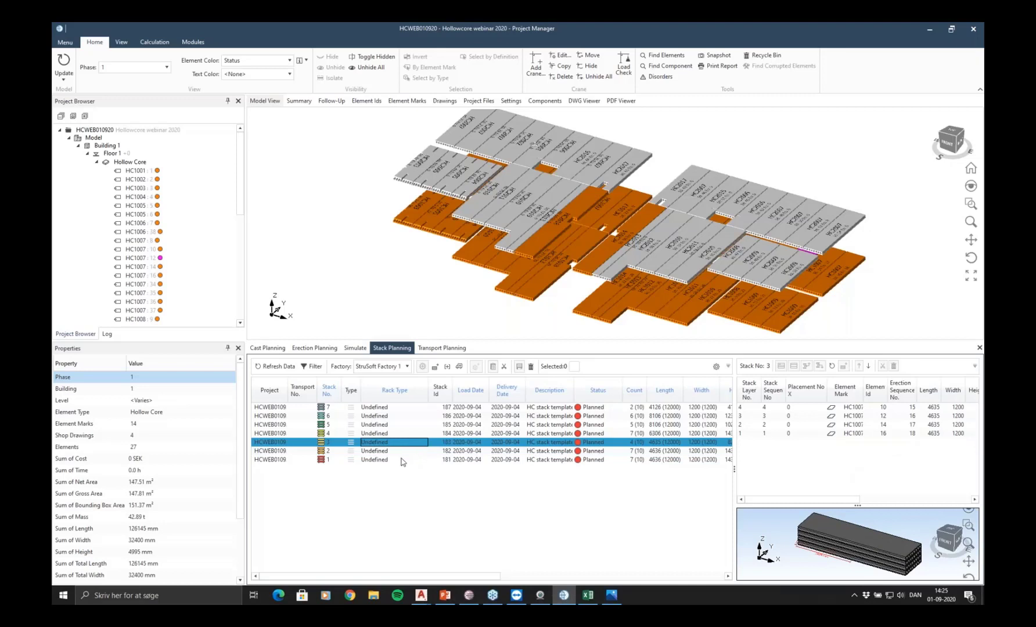
left_click(417, 451)
left_click_drag(418, 455, 433, 406)
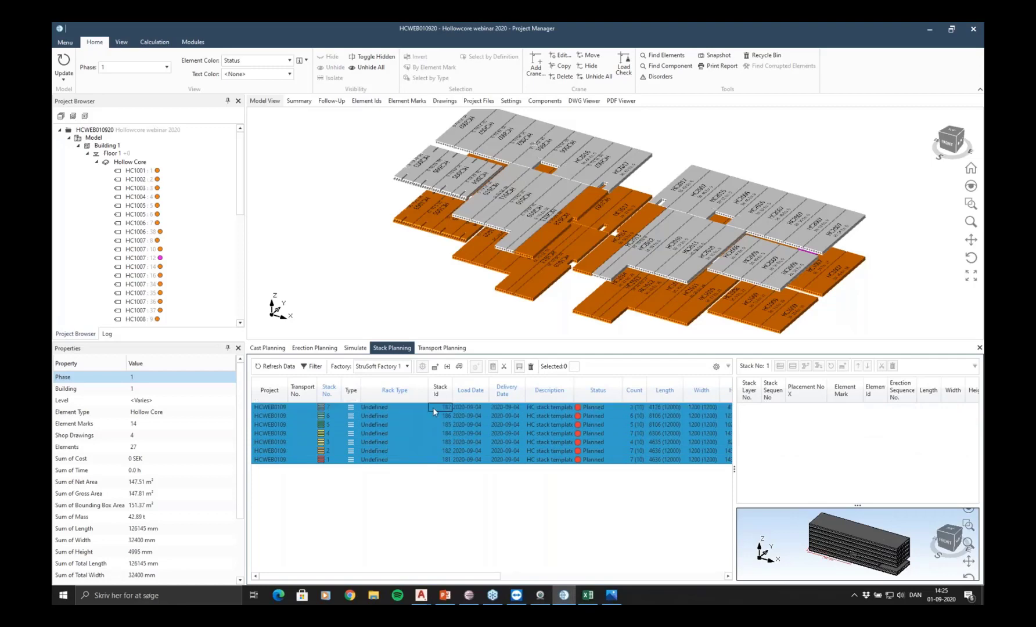
left_click(460, 367)
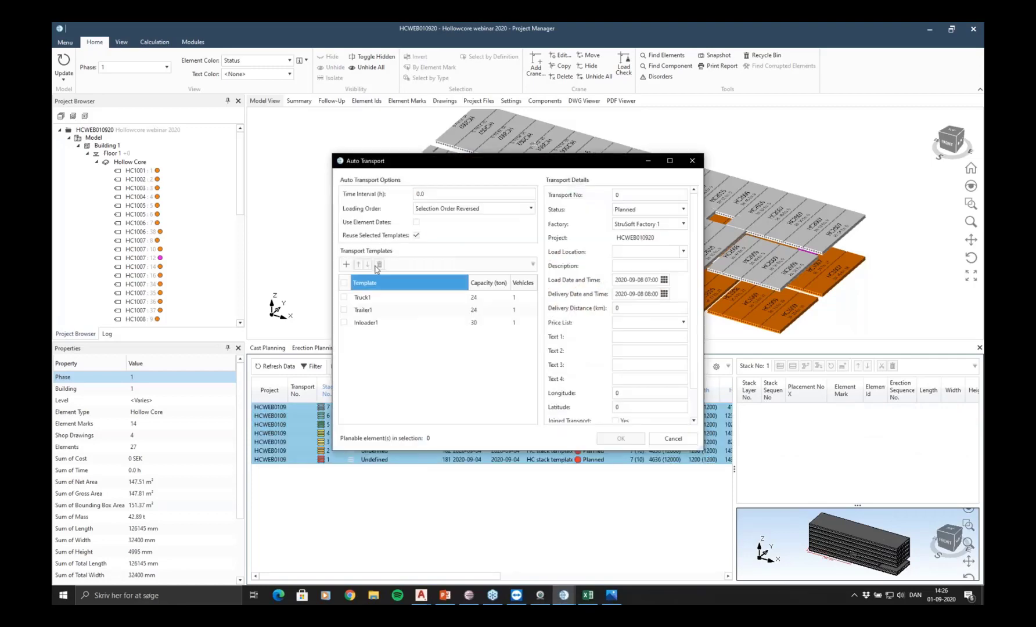
left_click(344, 297)
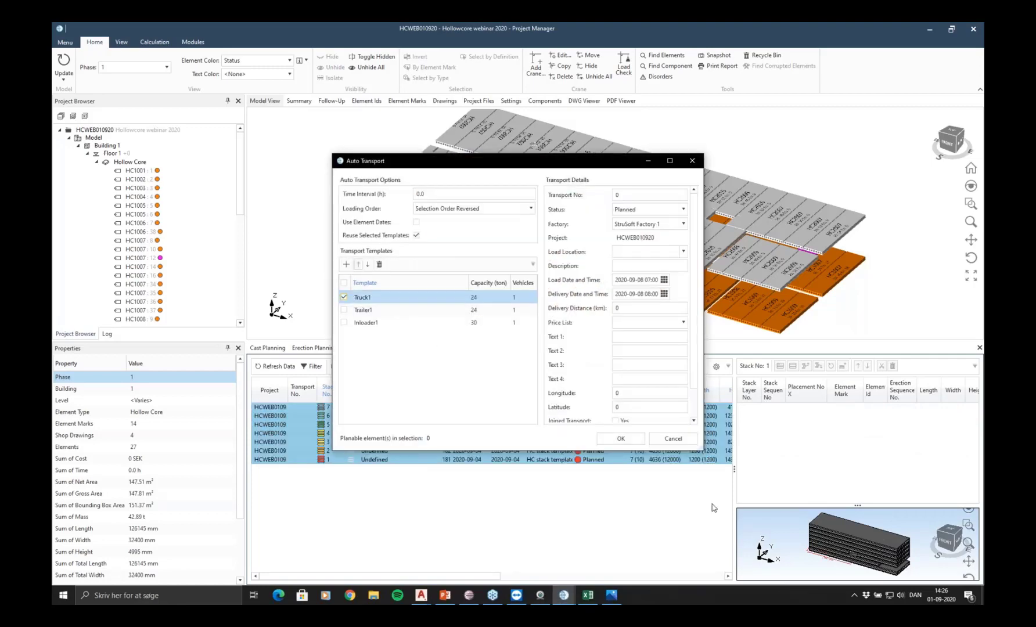
left_click(628, 439)
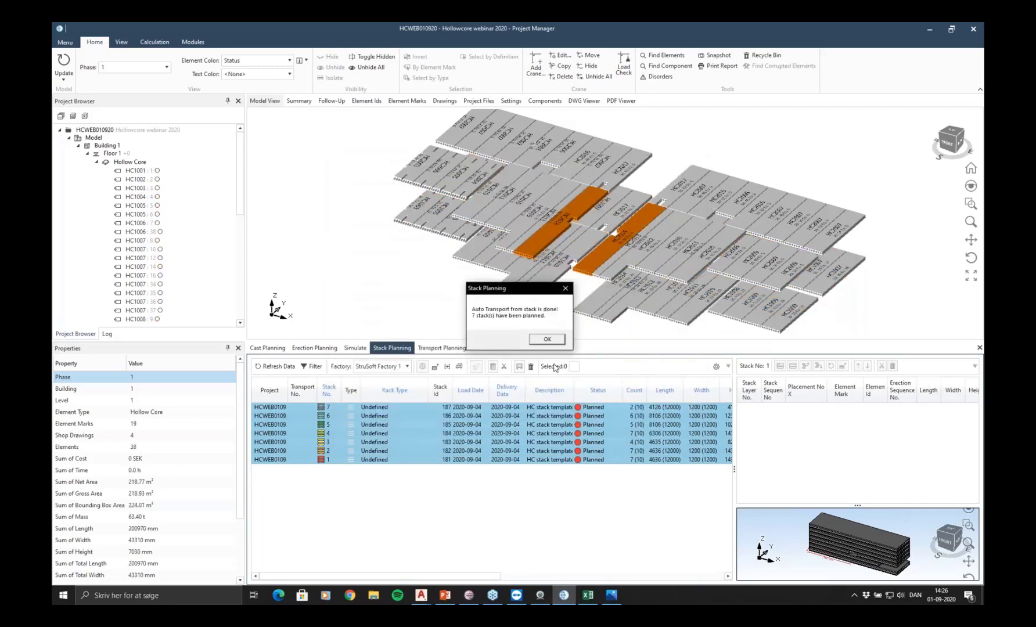
left_click(549, 339)
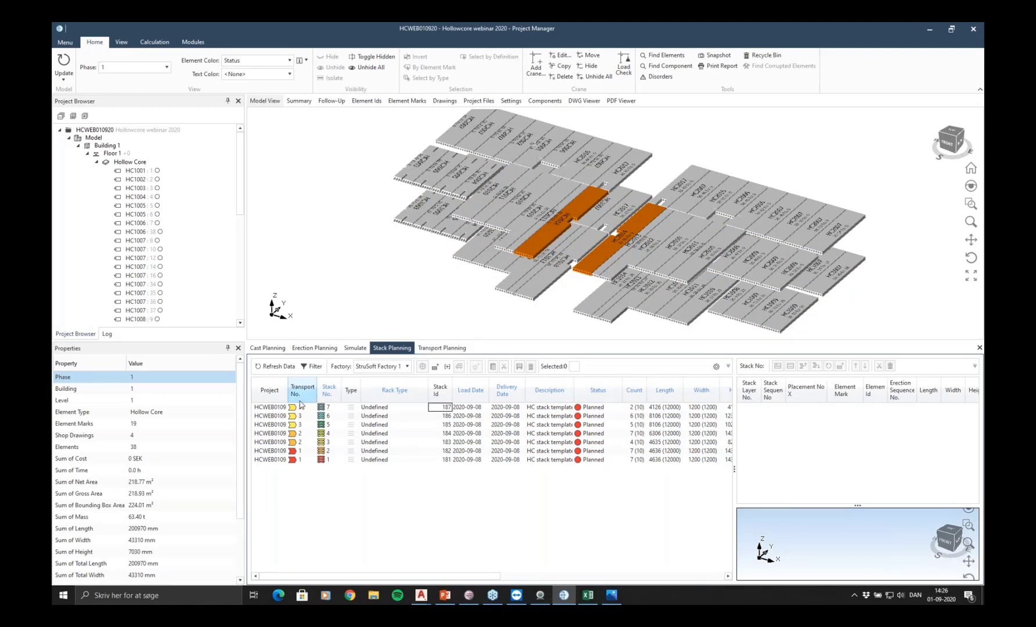
Refresh the transport planning list, select transport 1, and view its loaded truck from above
left_click(441, 348)
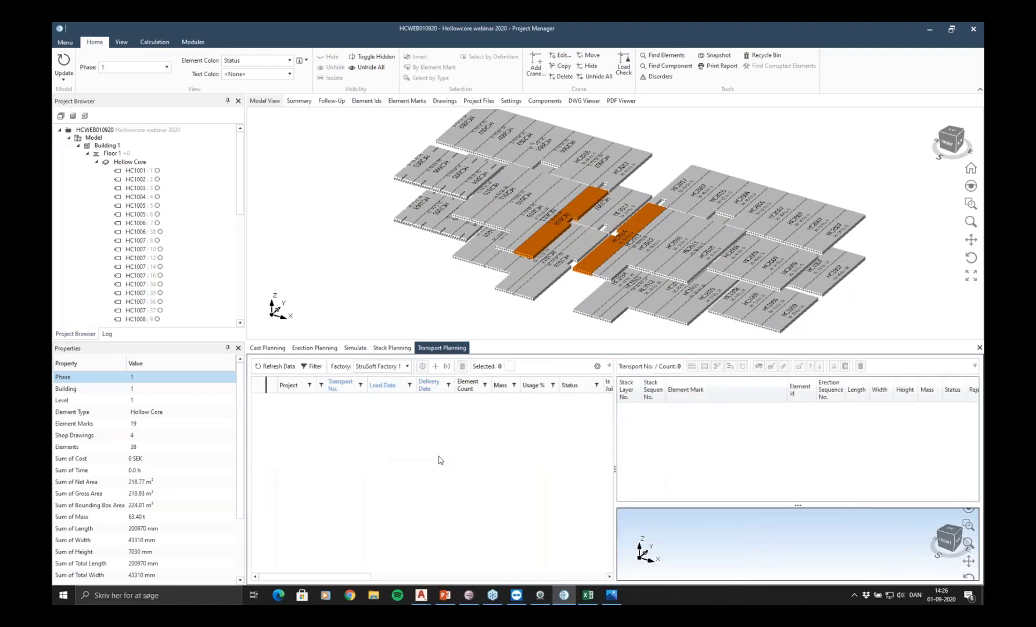
left_click(275, 366)
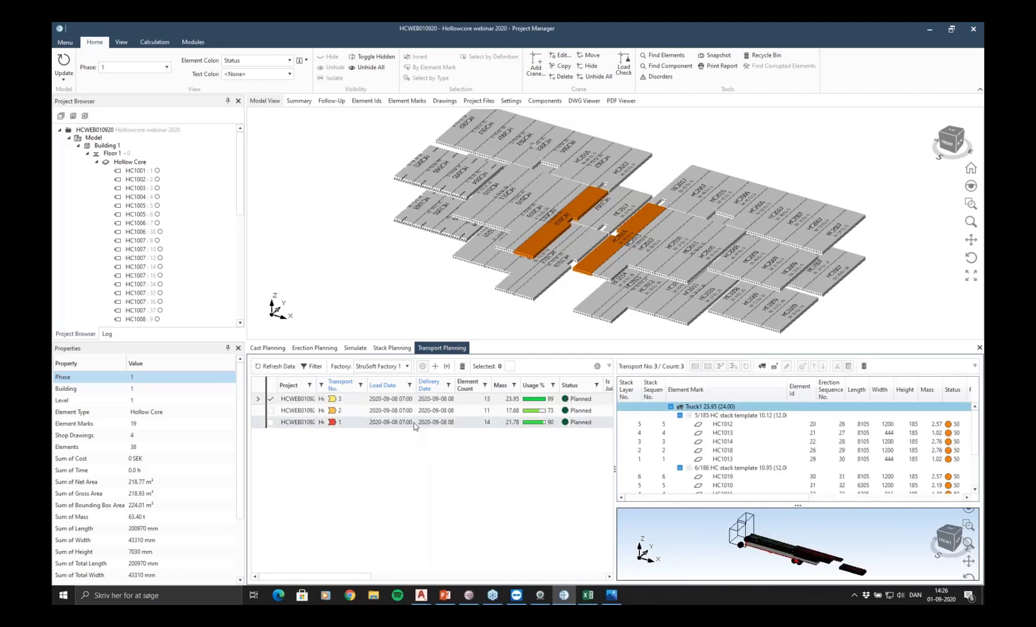
left_click(412, 422)
left_click(766, 553)
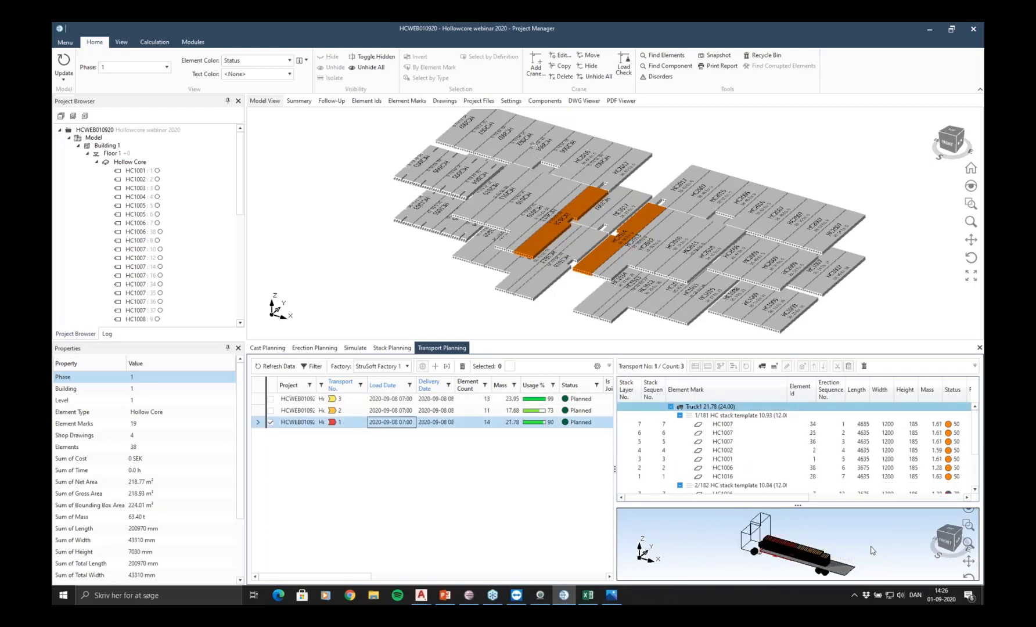
left_click(950, 531)
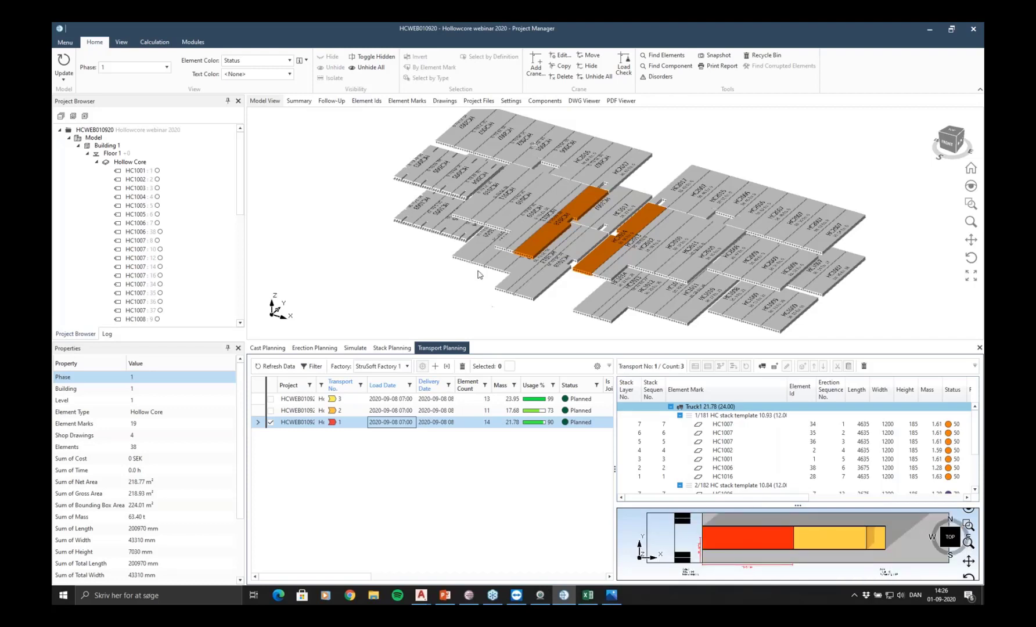
Color the model elements by Stack and show only Floor 1 of Building 1
left_click(289, 60)
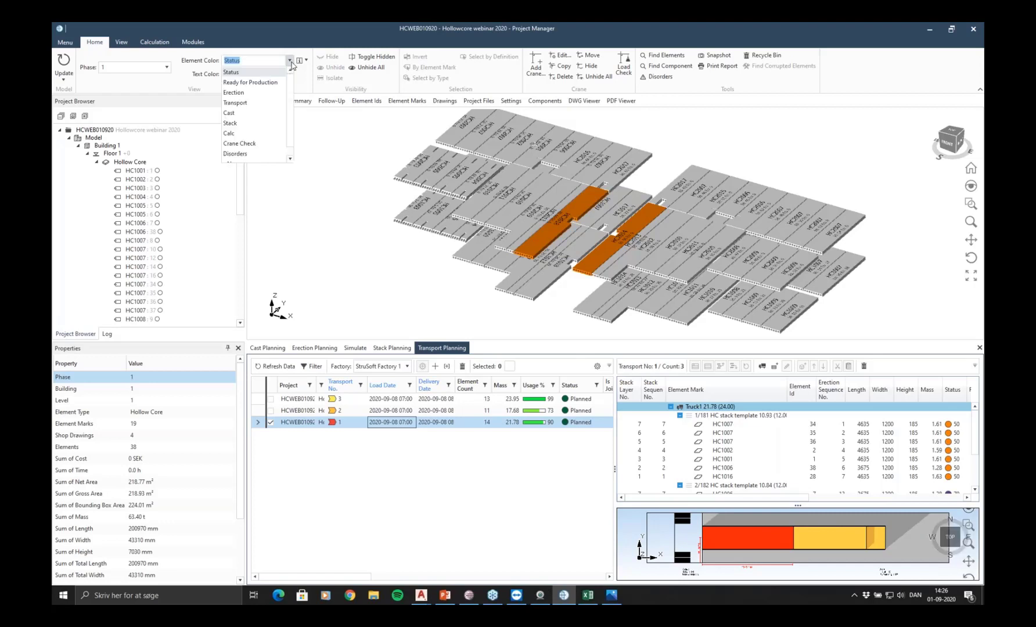
left_click(259, 122)
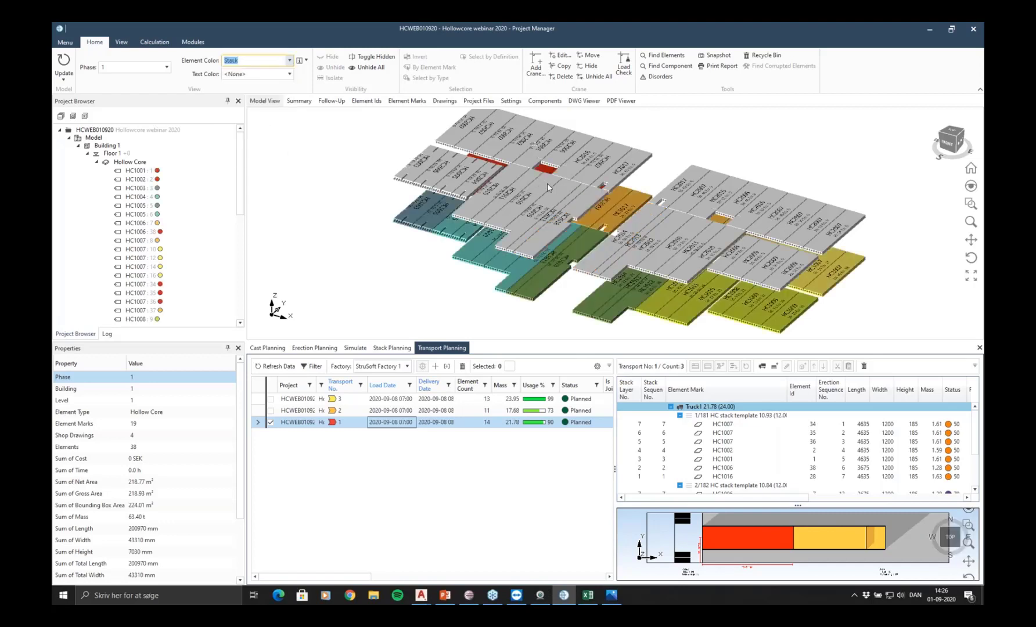
left_click(111, 153)
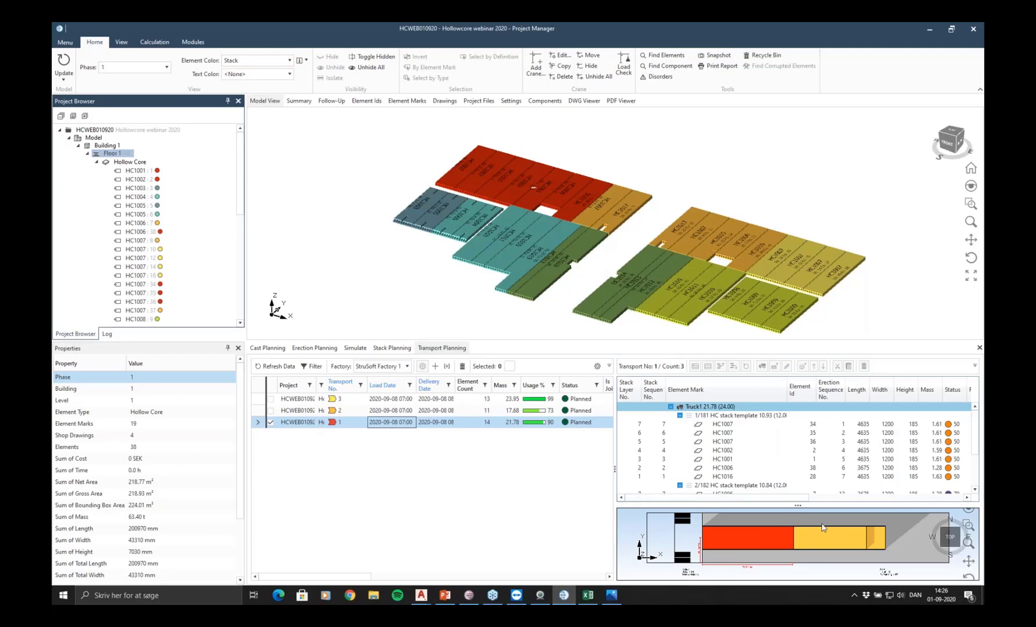
Shift stack 1 to one side of transport 1's truck bed, place stack 2 beside it at the front, and check the load
scroll(822, 526, "down", 2)
scroll(822, 526, "up", 2)
scroll(778, 535, "up", 3)
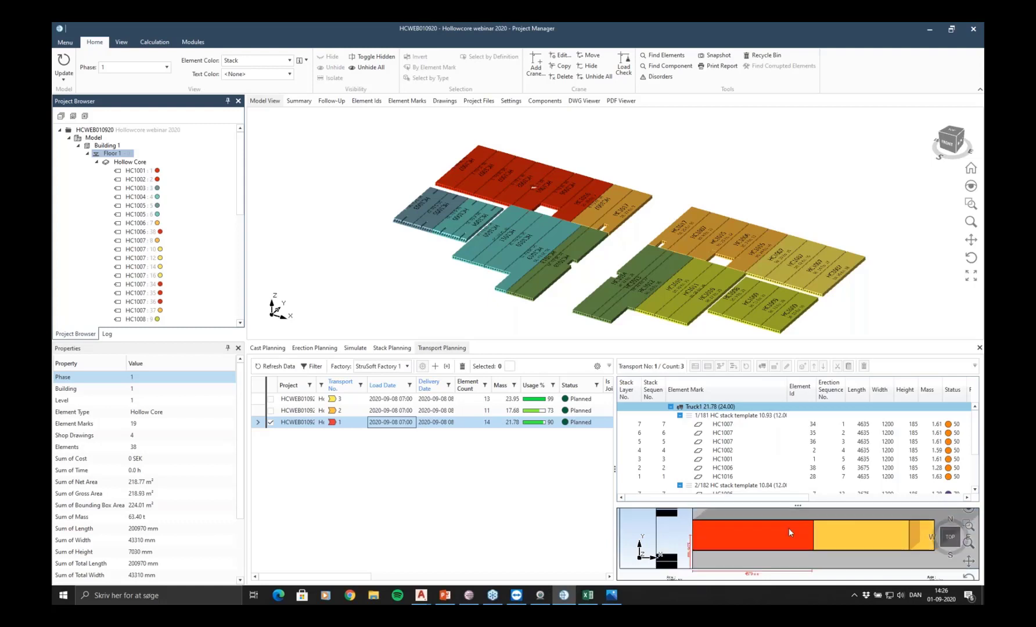
left_click_drag(766, 559, 766, 563)
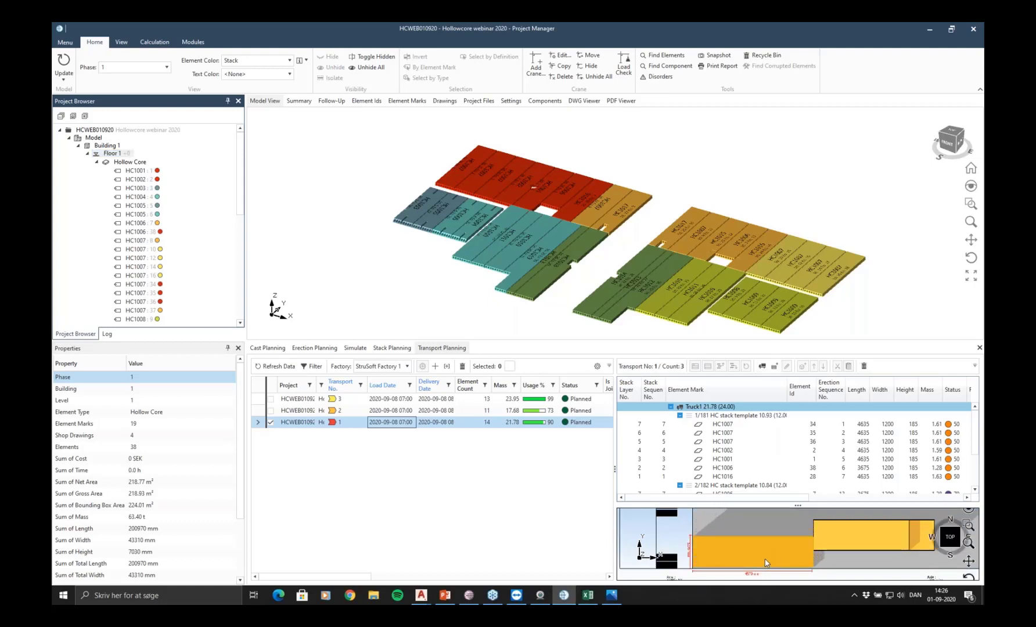
left_click_drag(861, 531, 742, 516)
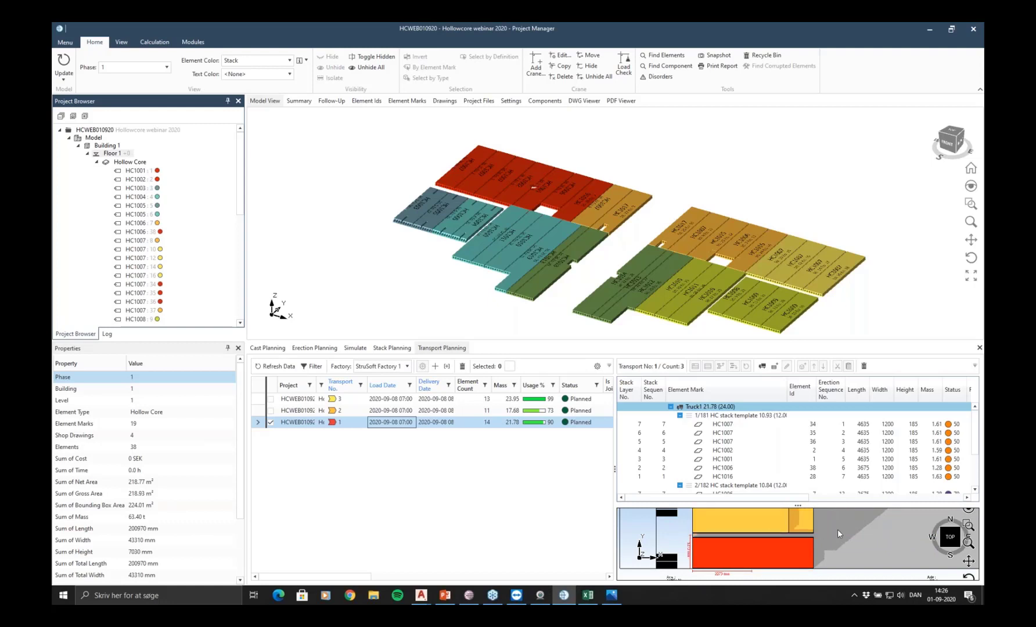
scroll(838, 529, "down", 3)
mouse_move(838, 530)
middle_mouse_down()
mouse_move(757, 531)
mouse_move(841, 537)
middle_mouse_up()
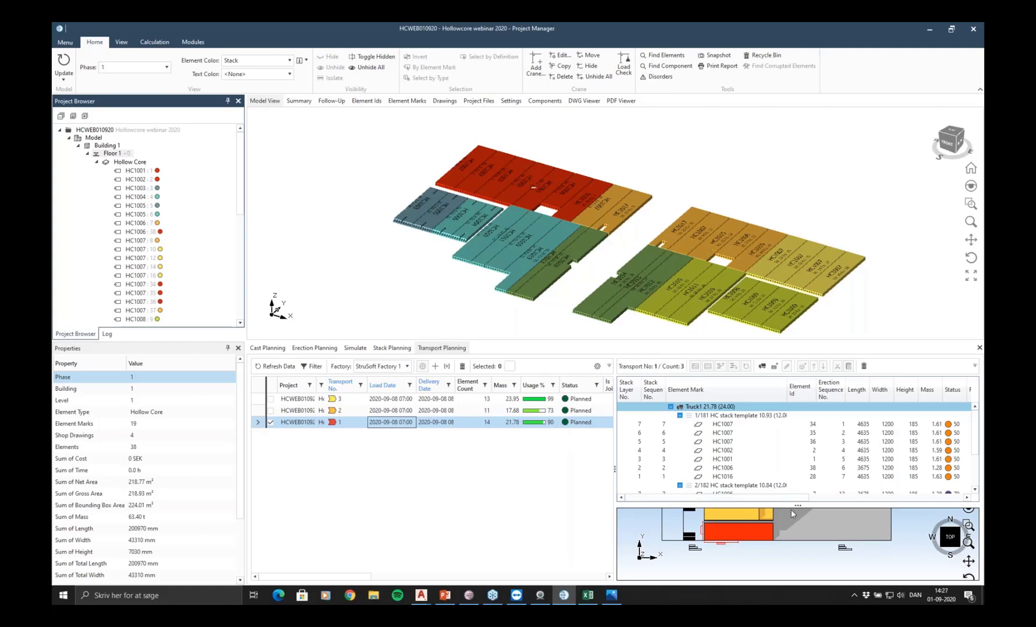
scroll(807, 529, "down", 1)
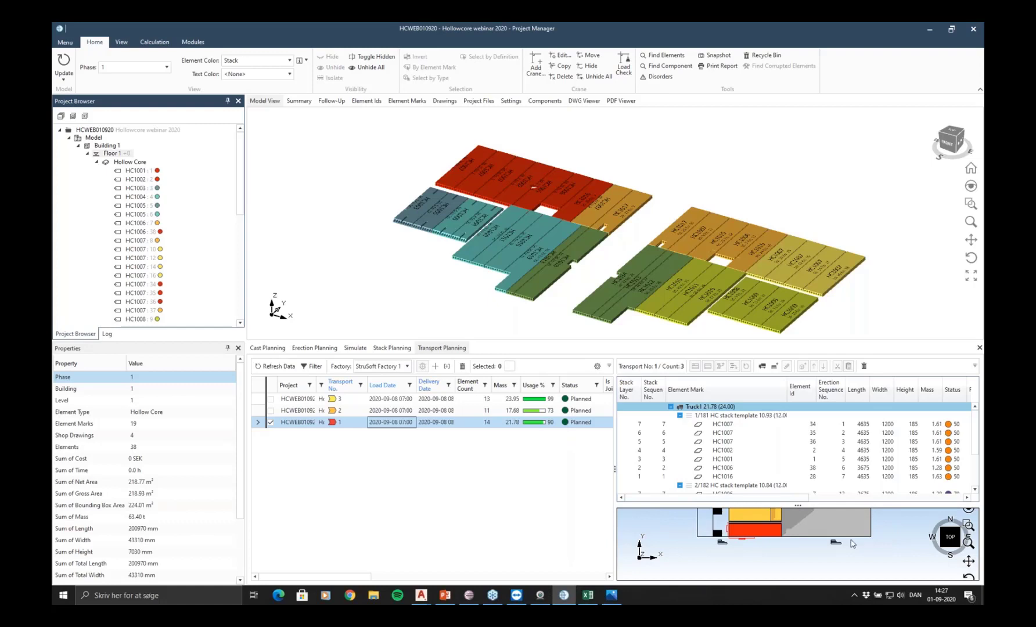
left_click(959, 546)
scroll(803, 544, "up", 3)
middle_click_drag(819, 545, 872, 545)
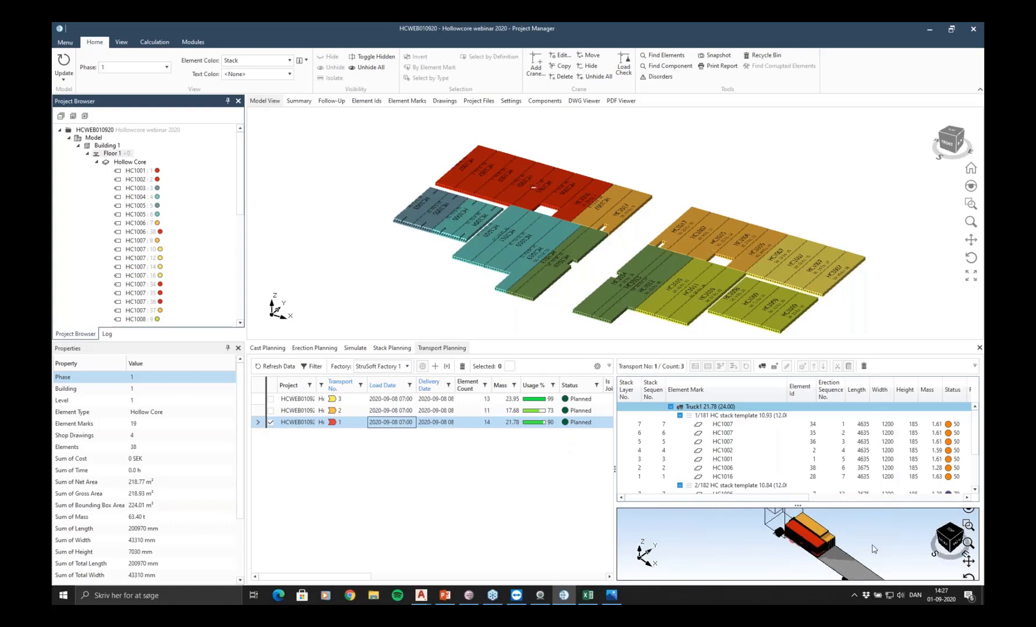
left_click(952, 529)
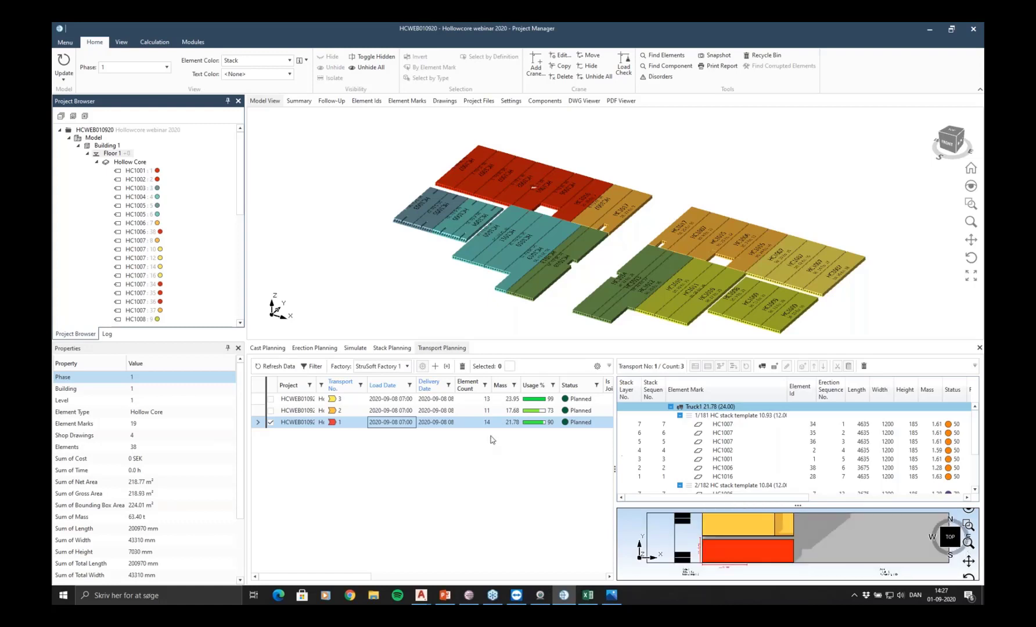
Print the Transport Planning docket for transport 1, view it in Excel, and close it without saving
right_click(456, 420)
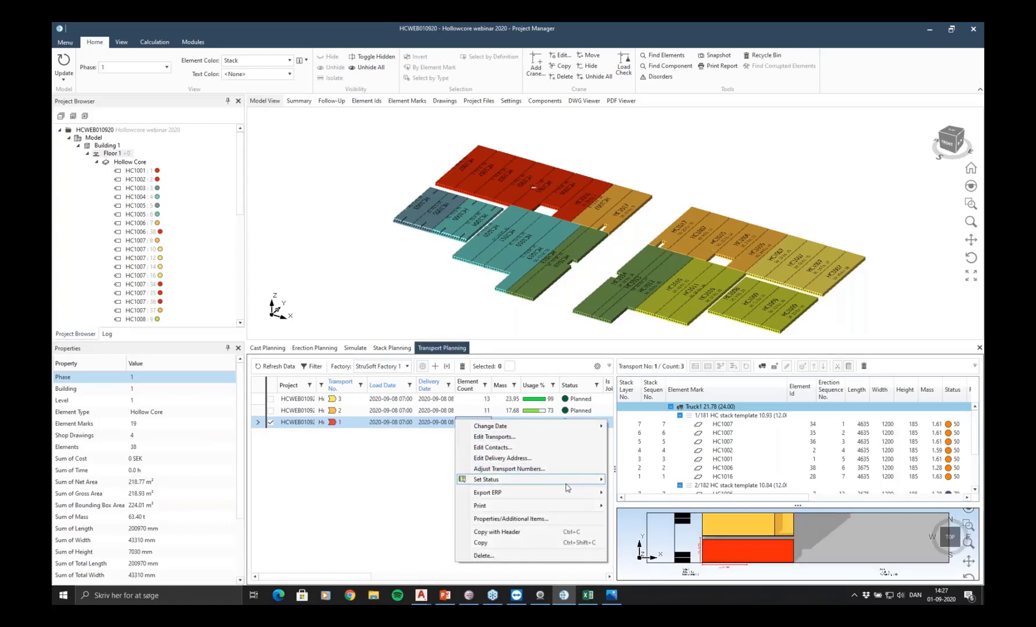
mouse_move(545, 509)
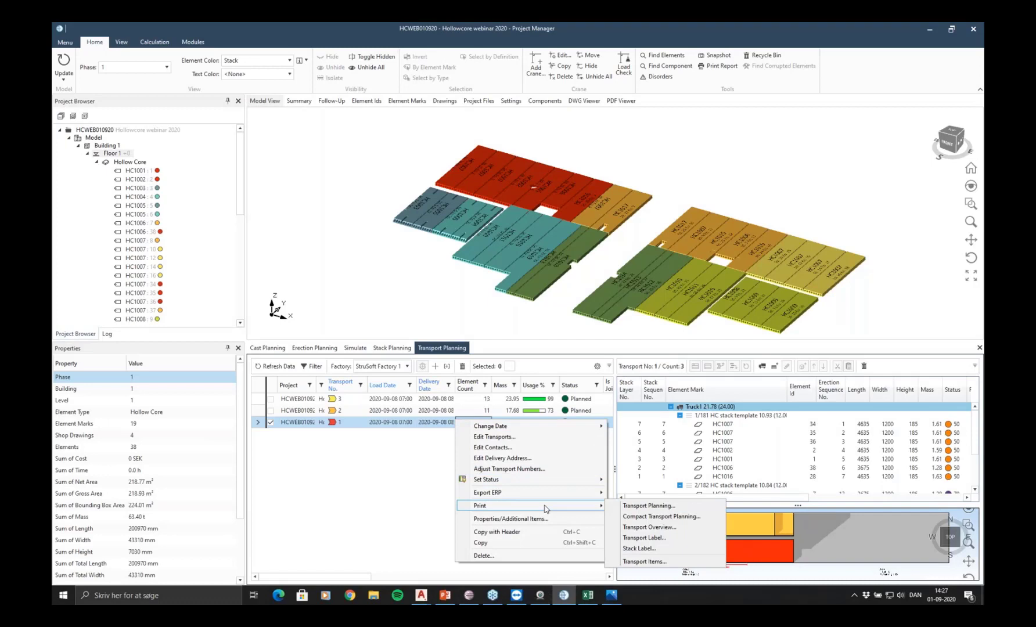
left_click(664, 507)
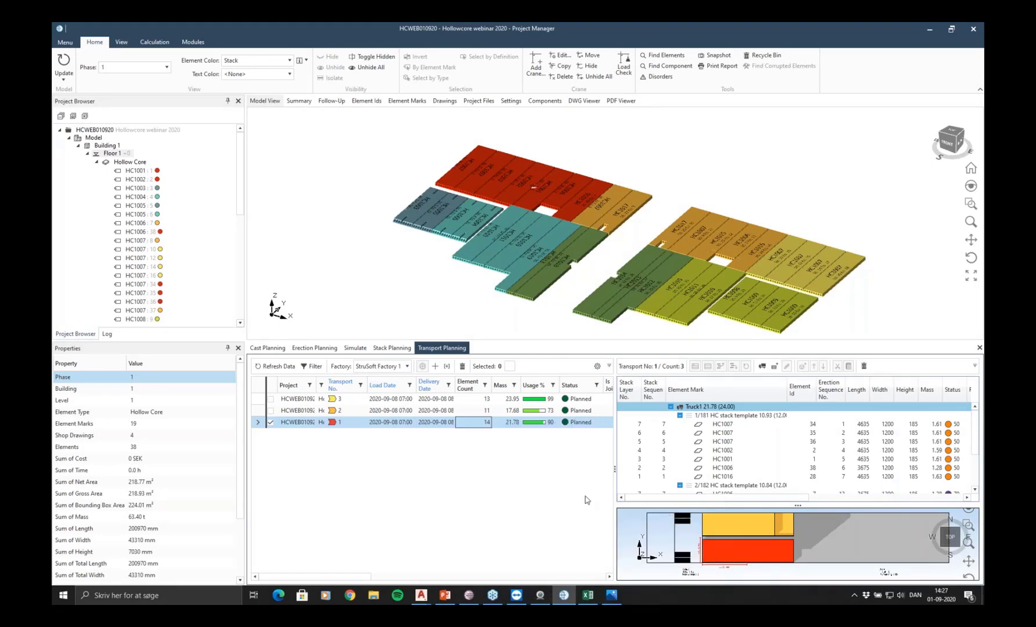
left_click(528, 336)
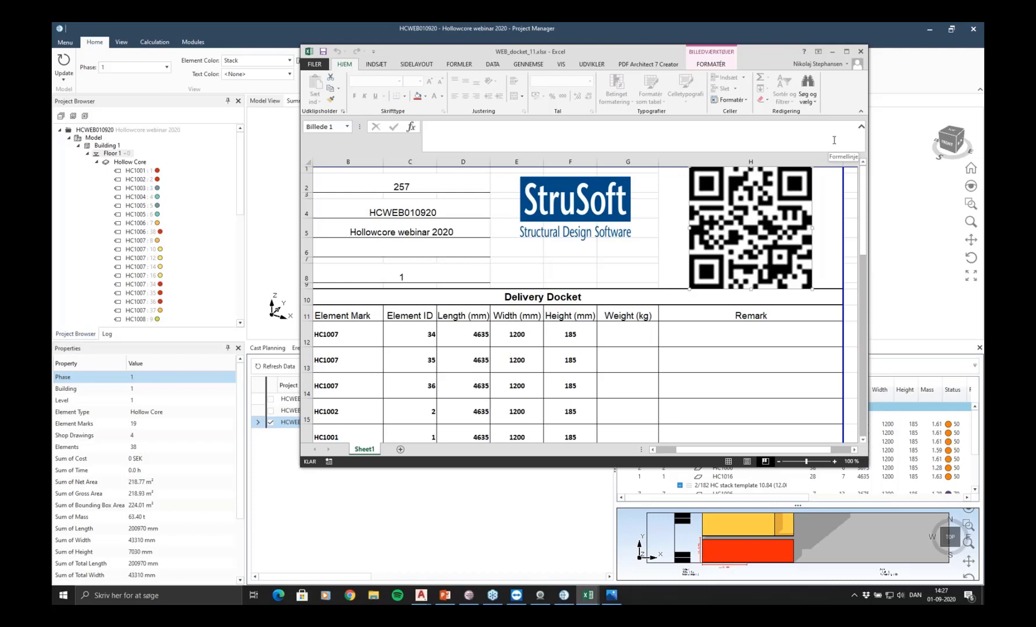
left_click(861, 51)
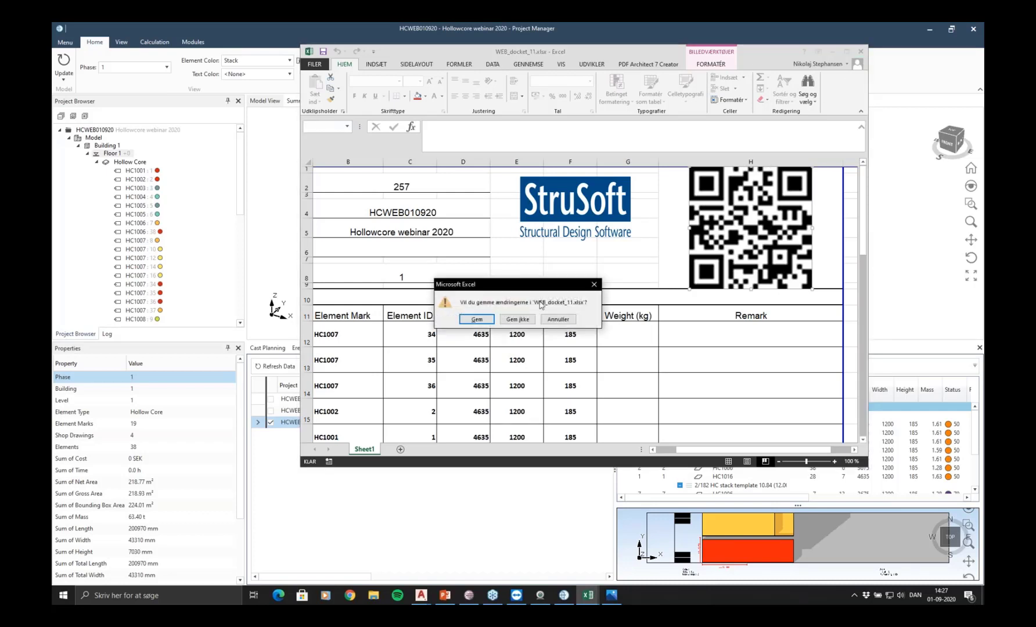
left_click(518, 319)
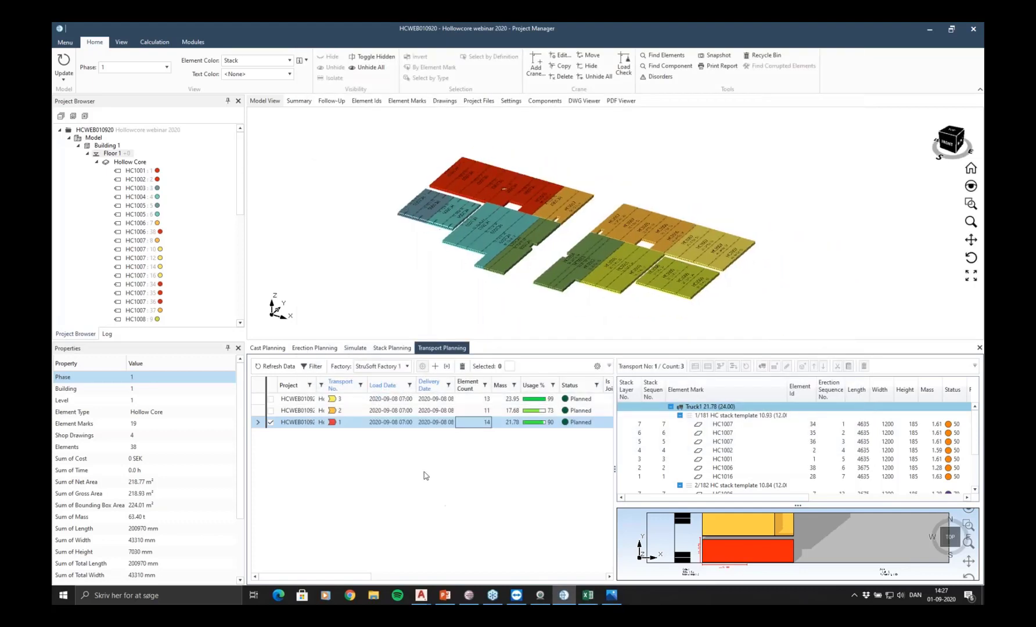
Return to stack planning and enable the Calculation application module
left_click(393, 350)
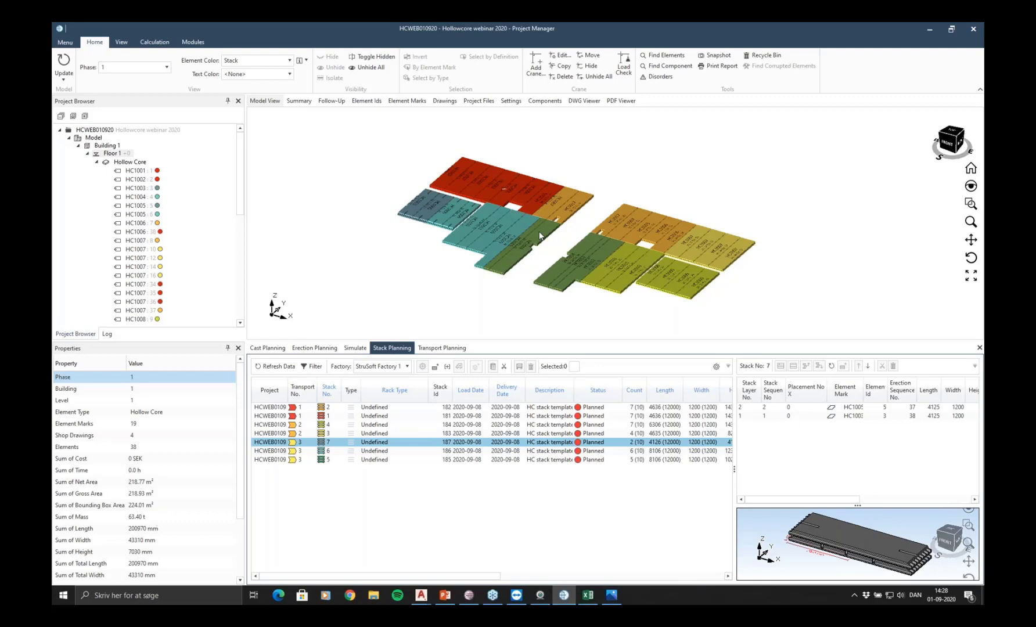
left_click(156, 42)
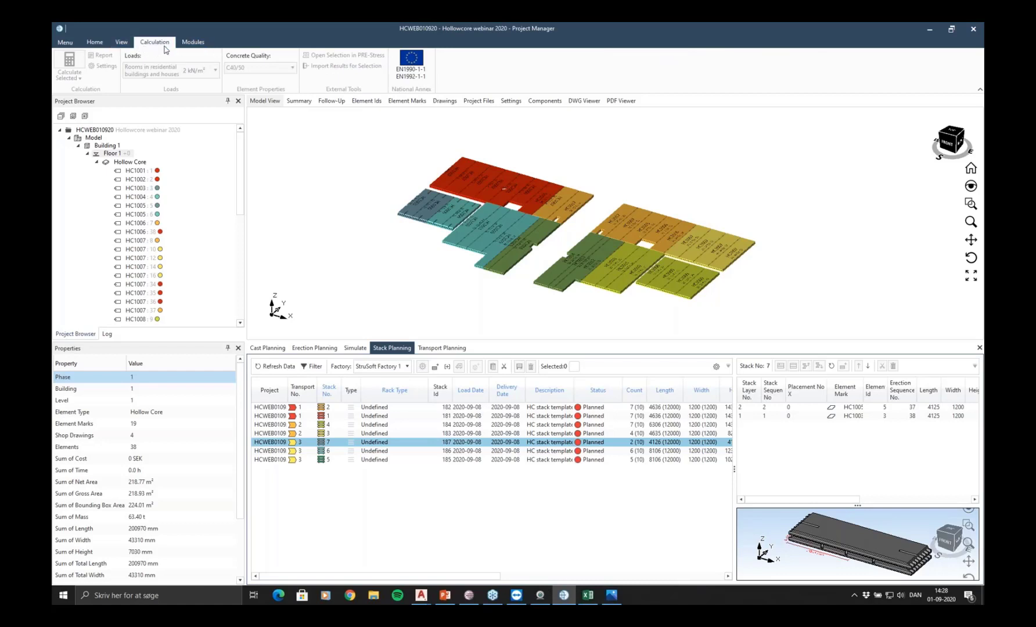
left_click(197, 42)
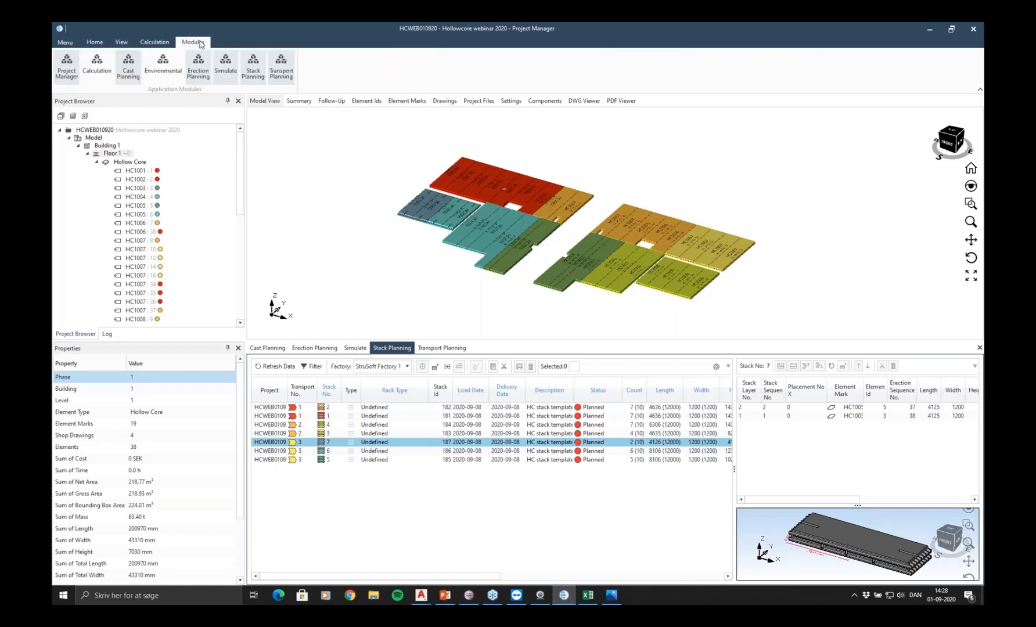
left_click(97, 63)
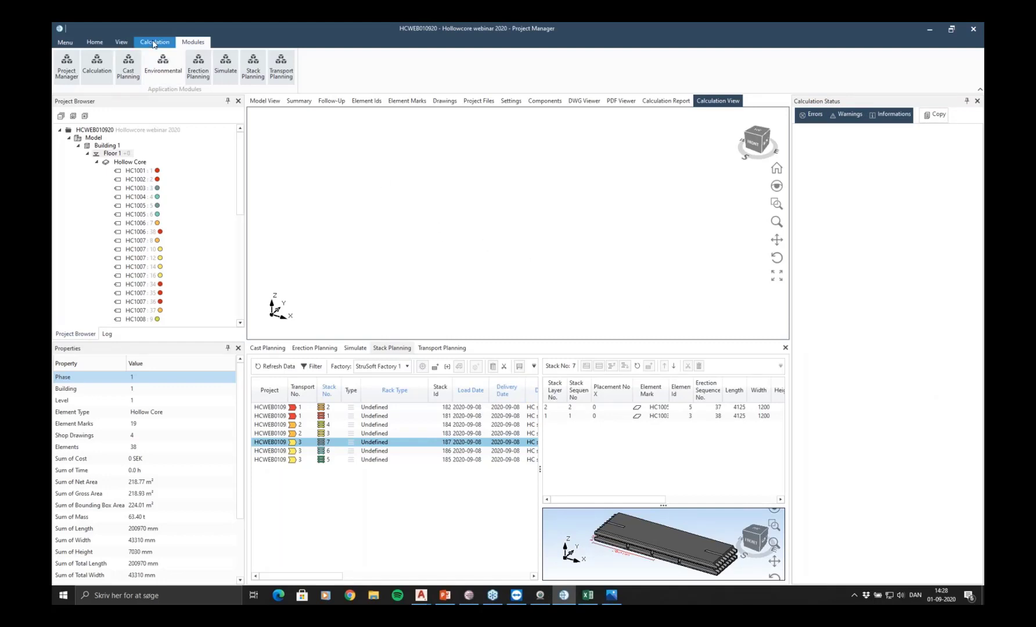
Open Floor 1 in the Calculation View and color the elements by Calc
left_click(95, 42)
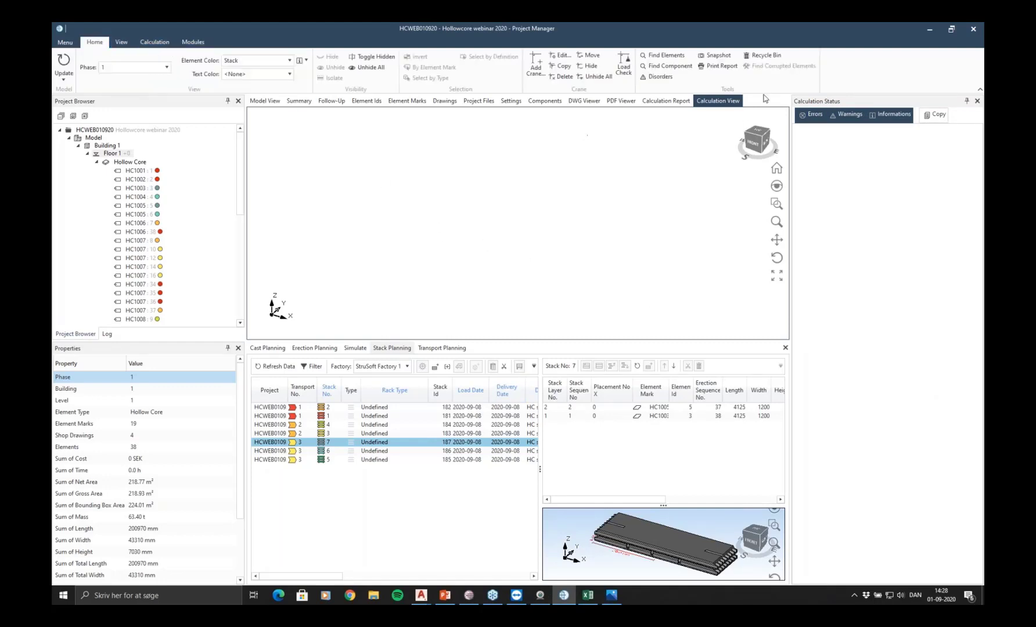
right_click(121, 155)
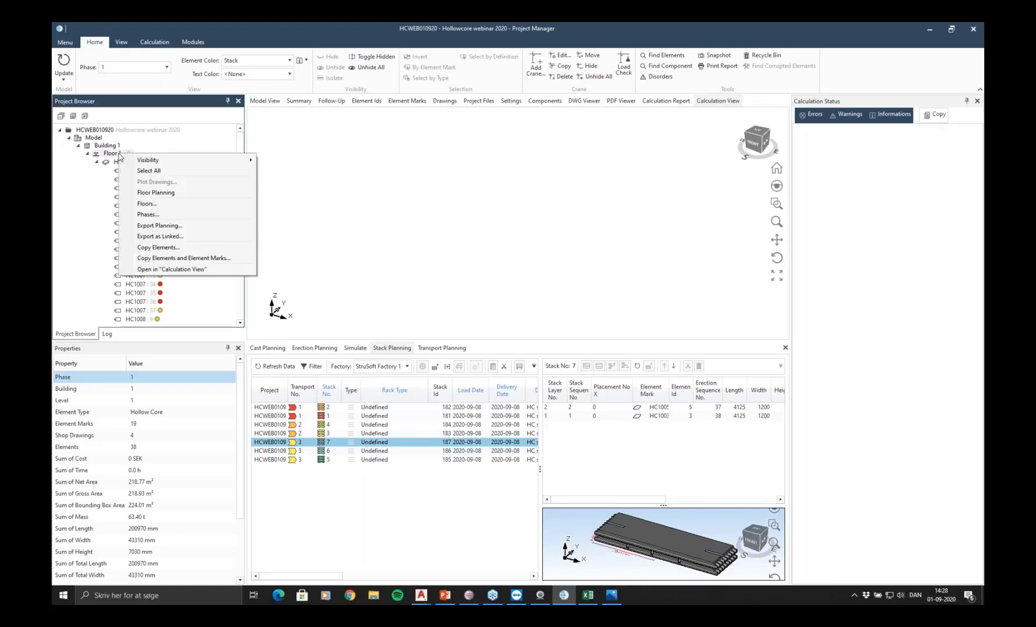
left_click(174, 269)
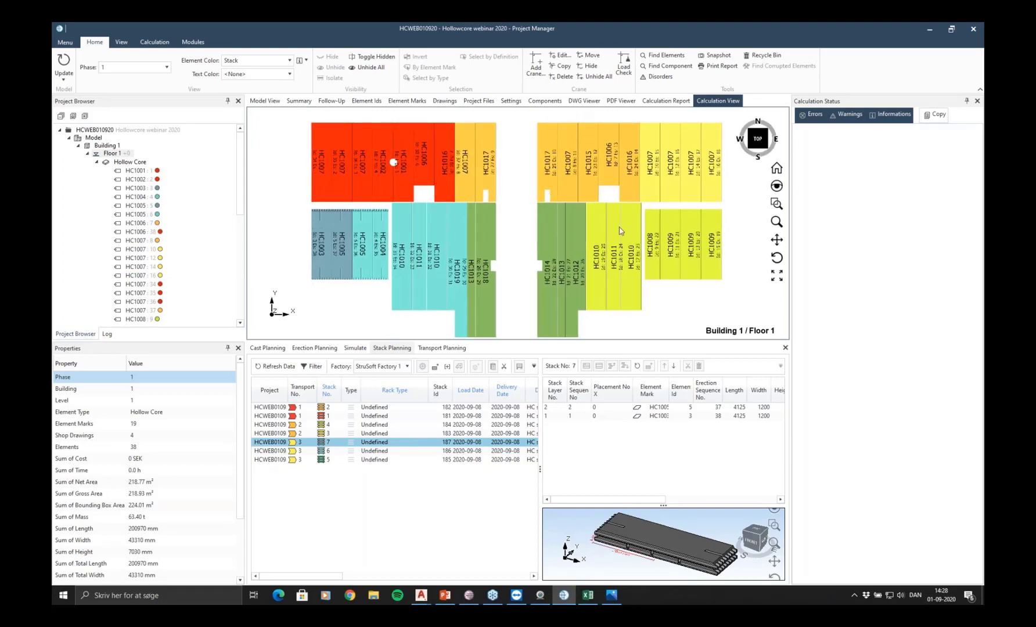
left_click(288, 60)
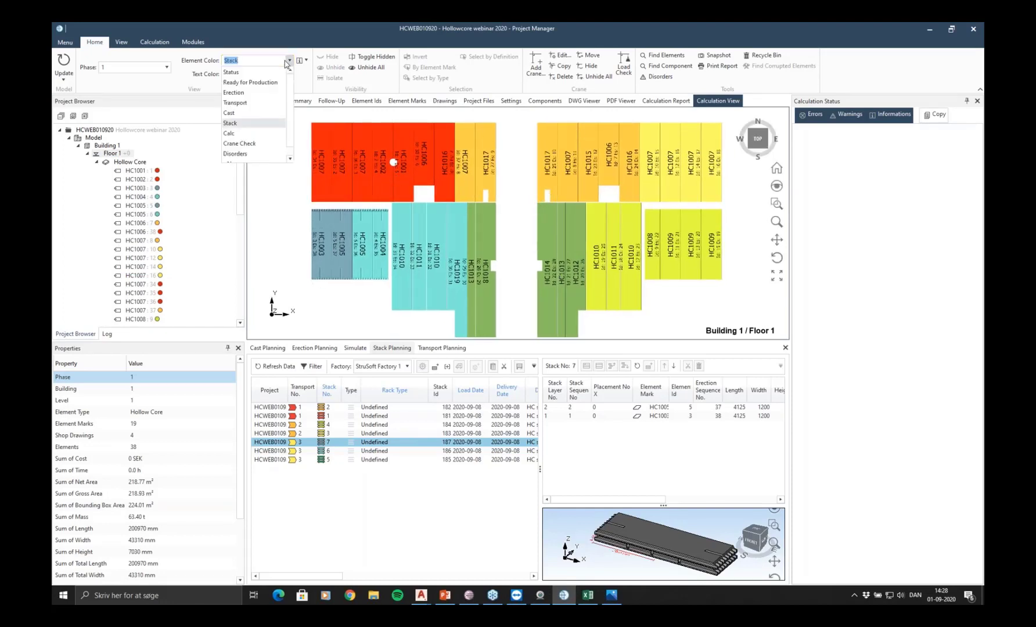
left_click(255, 133)
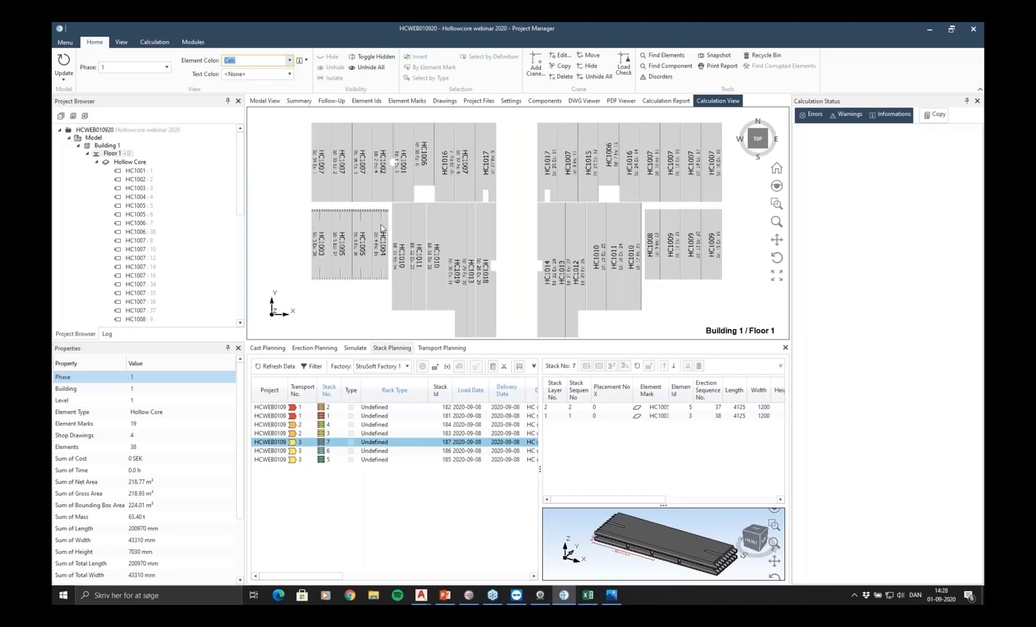
Calculate adjacent slabs HC1016, HC1007 and HC1017 with the 2 kN/m² load for rooms in residential buildings and houses, and examine the enlarged report
left_click_drag(511, 138, 447, 169)
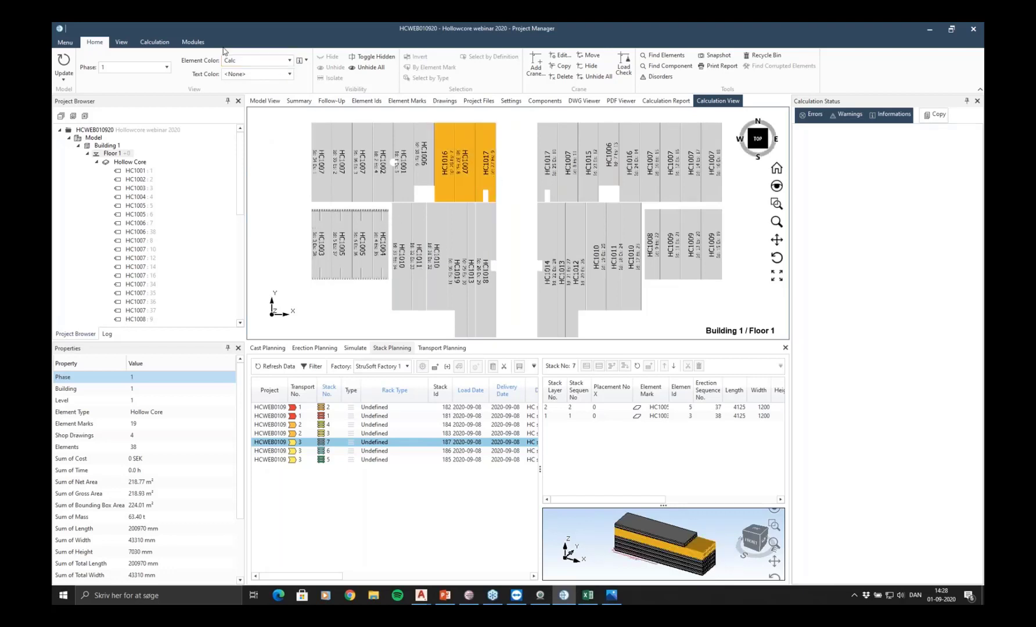
left_click(163, 42)
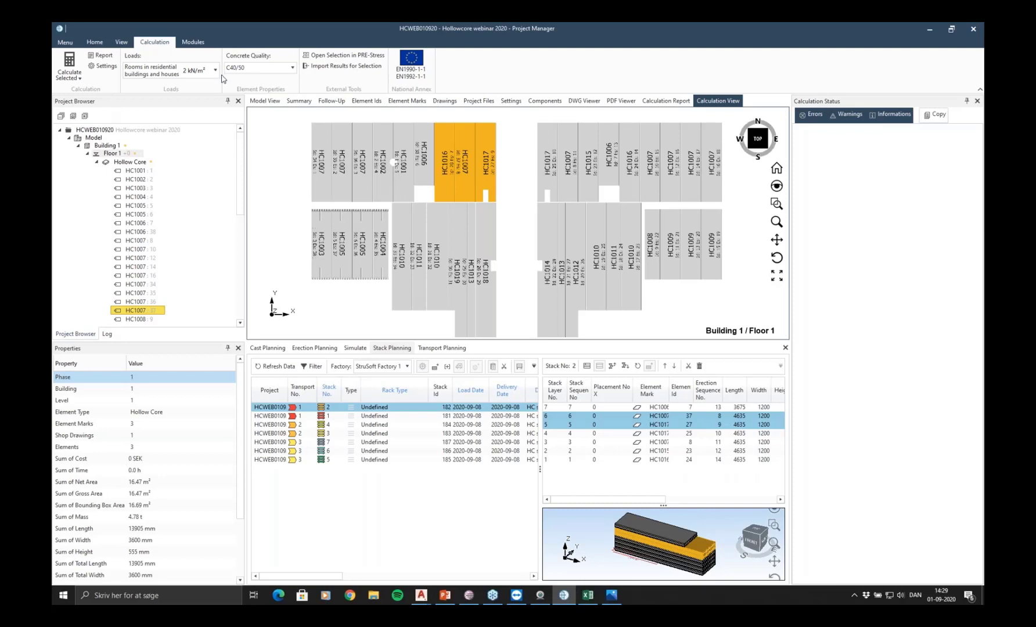
left_click(200, 75)
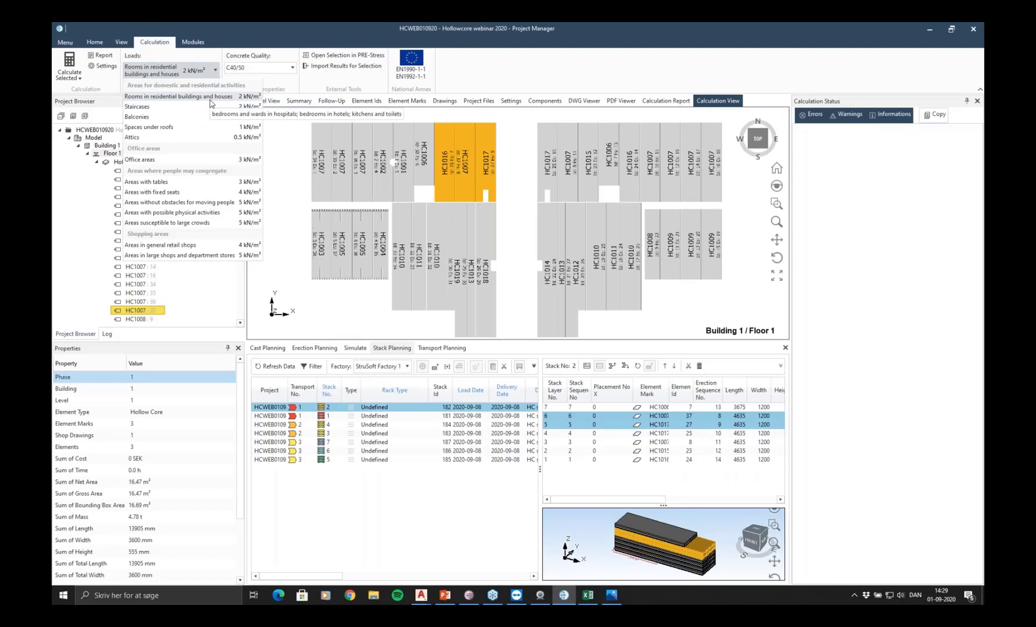
left_click(210, 97)
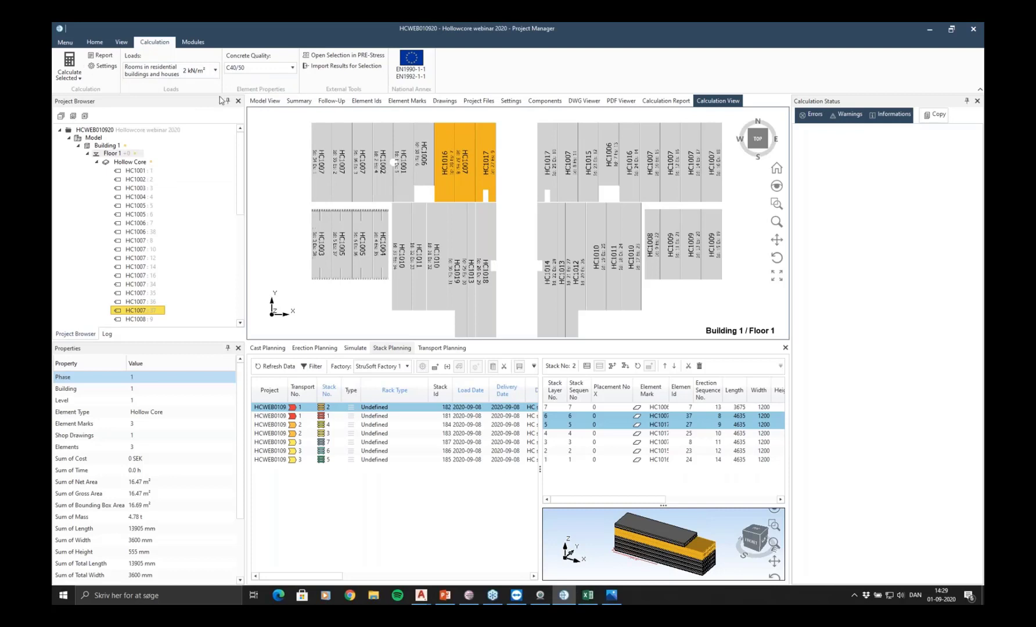
left_click(69, 63)
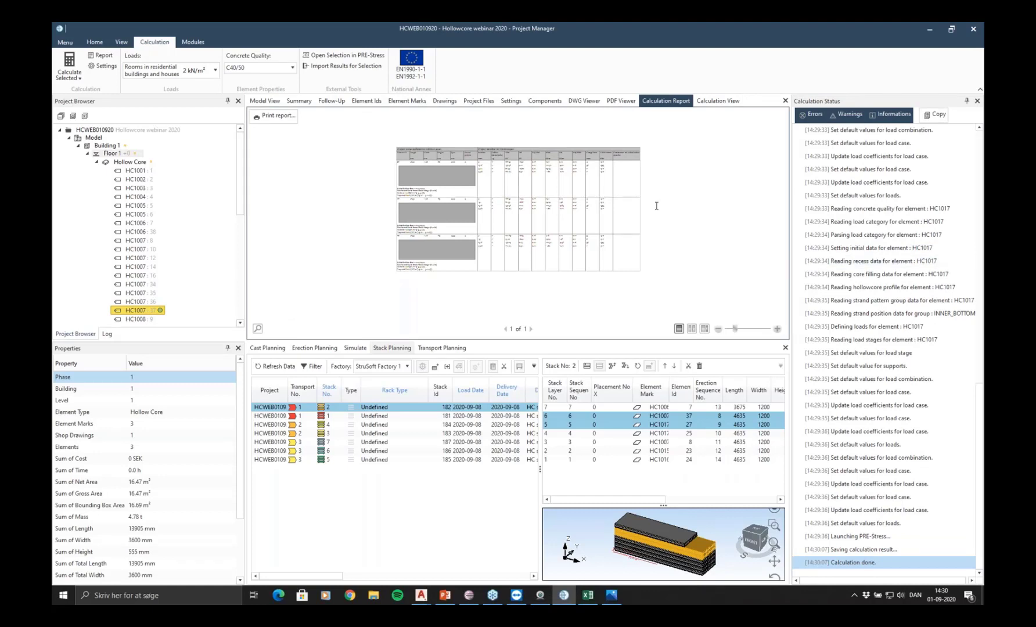
left_click(703, 329)
scroll(608, 216, "down", 5)
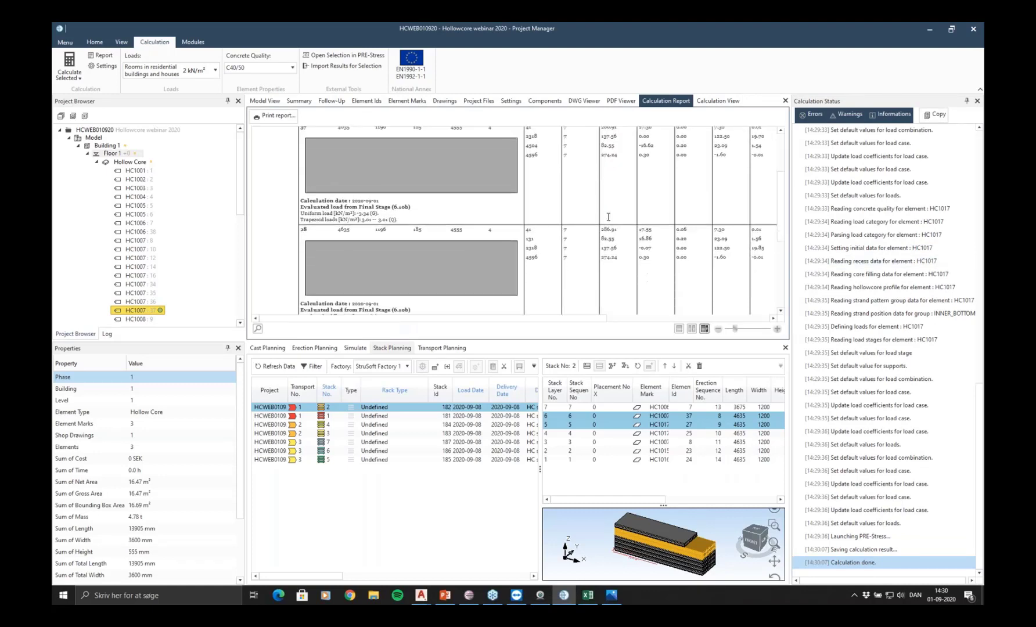
Examine the remaining capacity, cable stress and comment columns for the calculated slabs in the calculation report
scroll(558, 240, "down", 5)
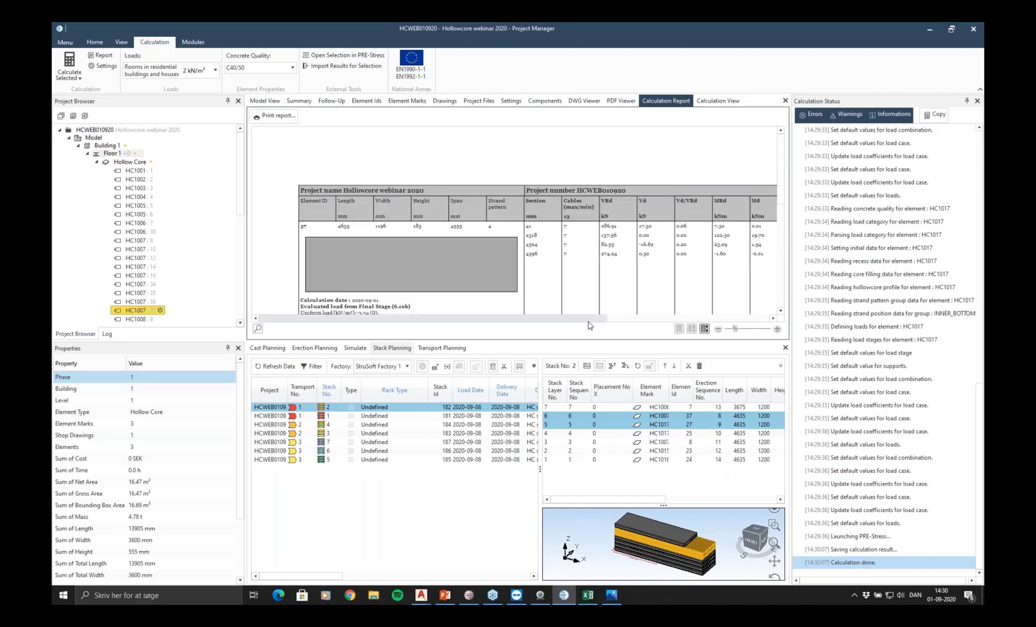
left_click_drag(584, 318, 737, 333)
scroll(711, 242, "down", 5)
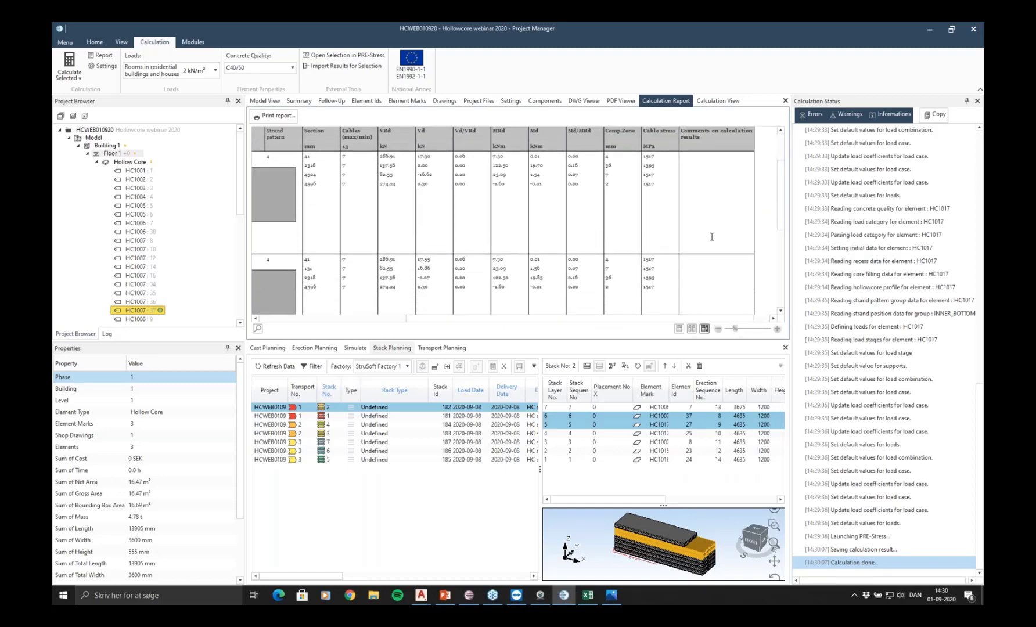
Return to the Calculation View, reselect the calculated slabs HC1016, HC1007 and HC1017, and open the selection in PRE-Stress
left_click(716, 100)
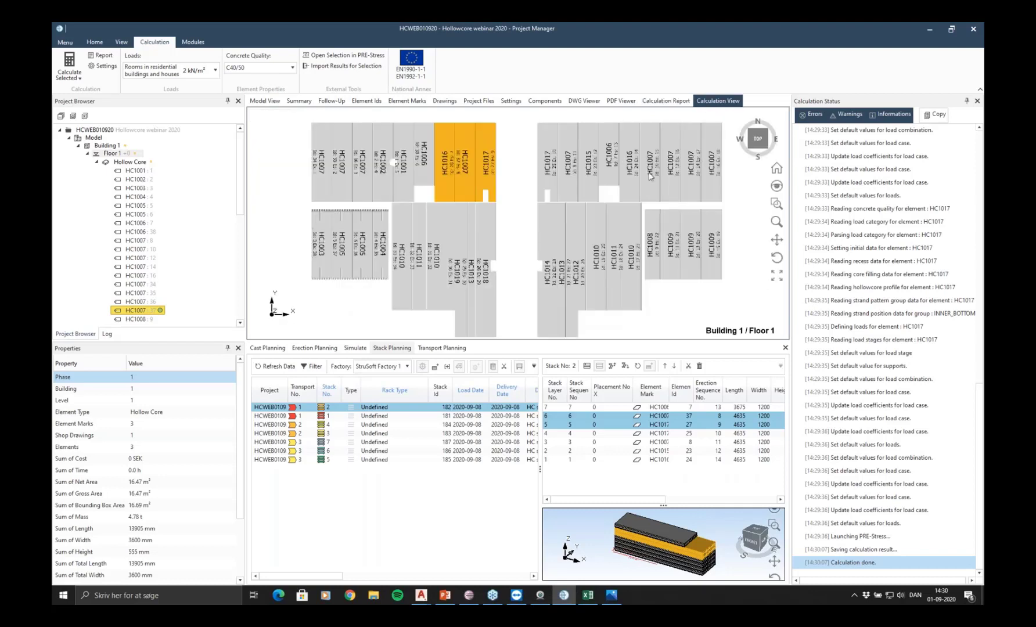
left_click(519, 194)
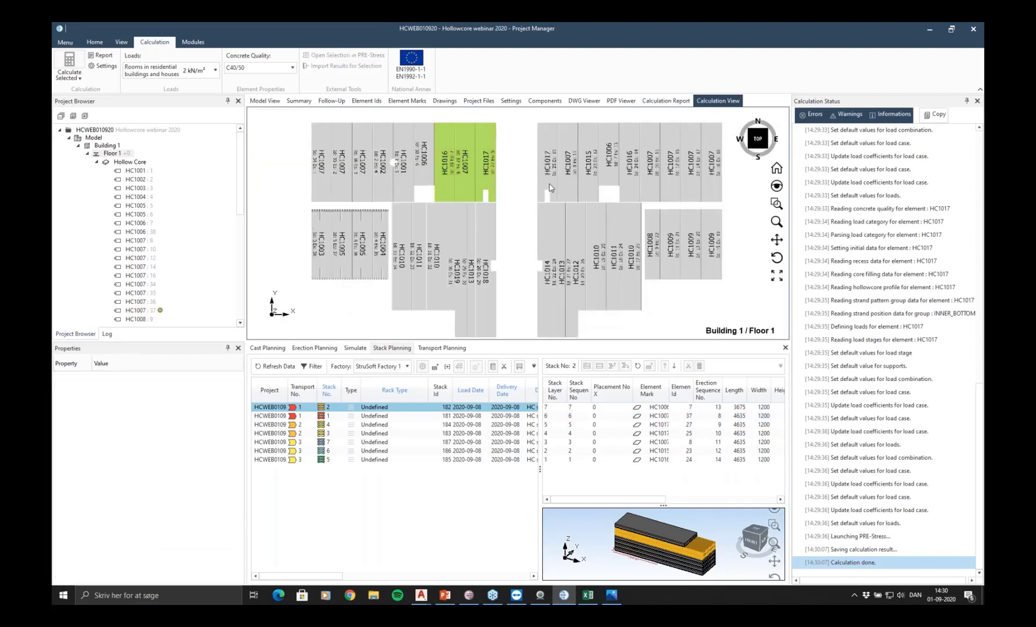
left_click_drag(517, 131, 446, 185)
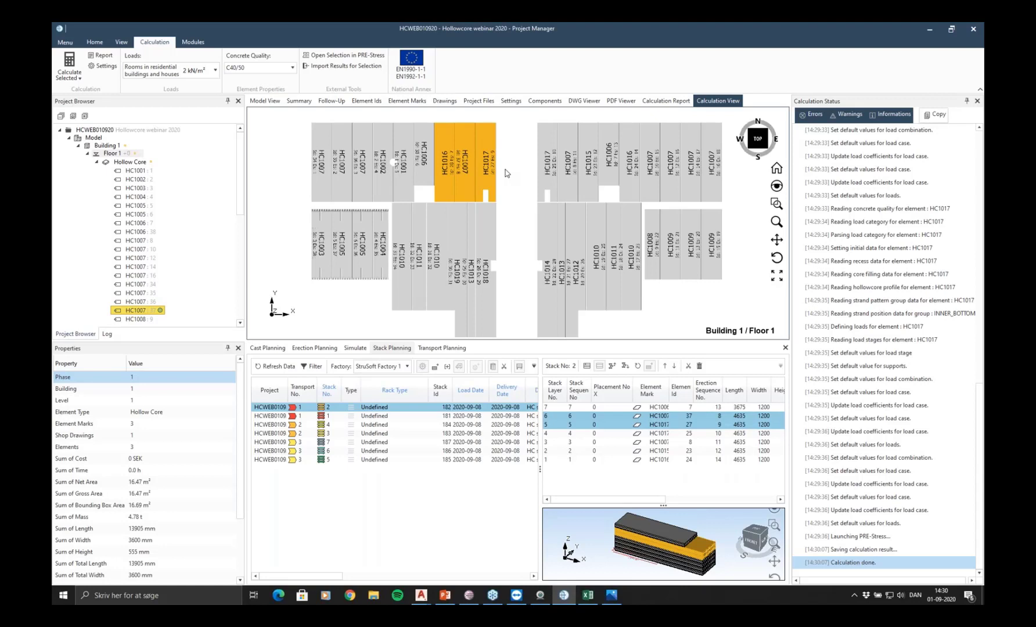
left_click(336, 60)
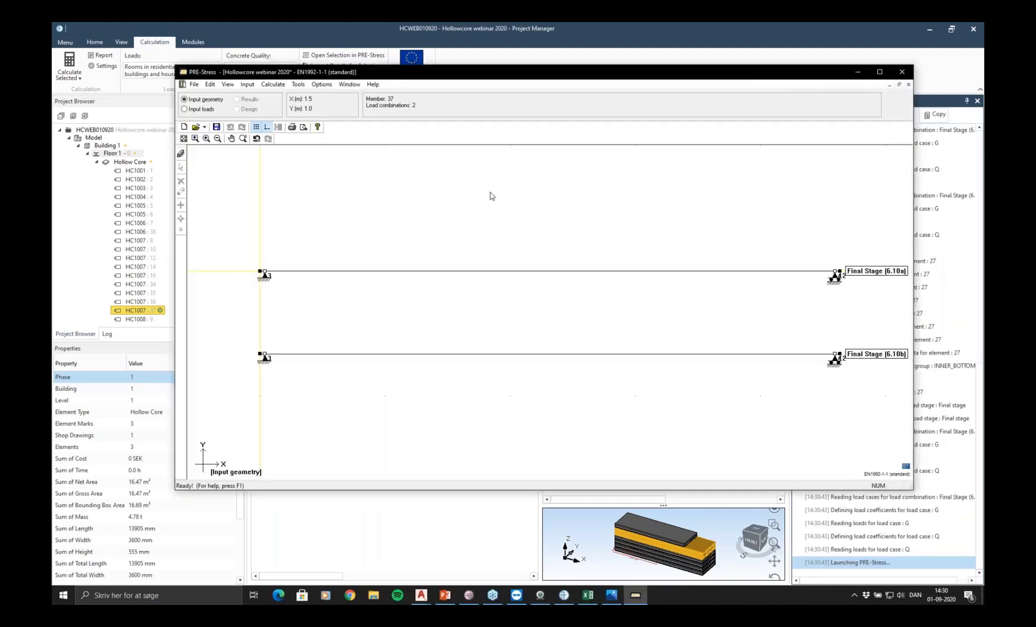
Review the main reinforcement inputs of members 37, 28 and 27 in PRE-Stress, then close it and clear the slab selection
left_click(181, 154)
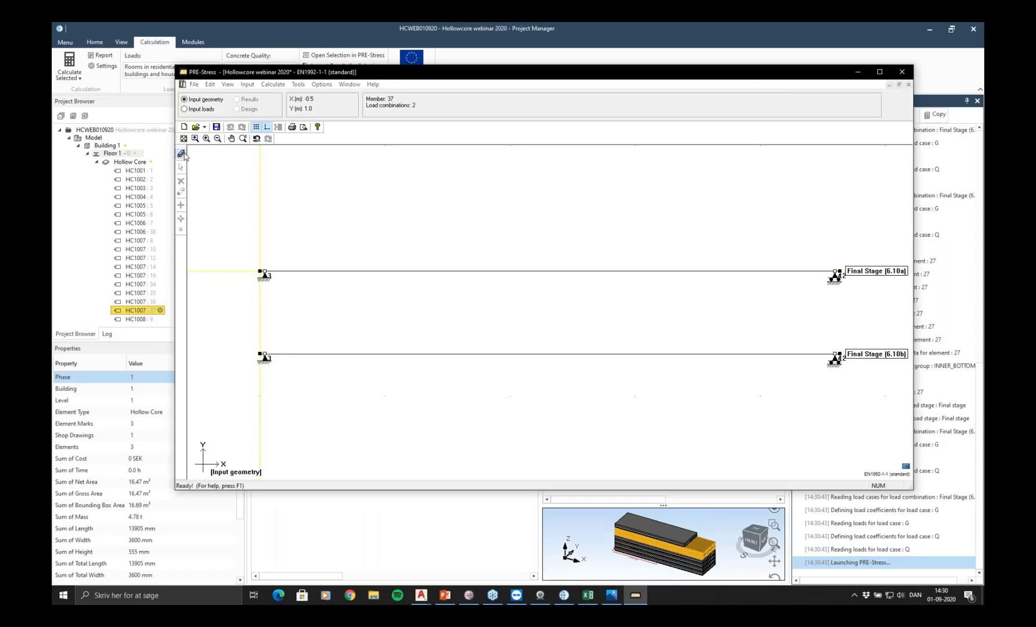
left_click_drag(410, 232, 474, 185)
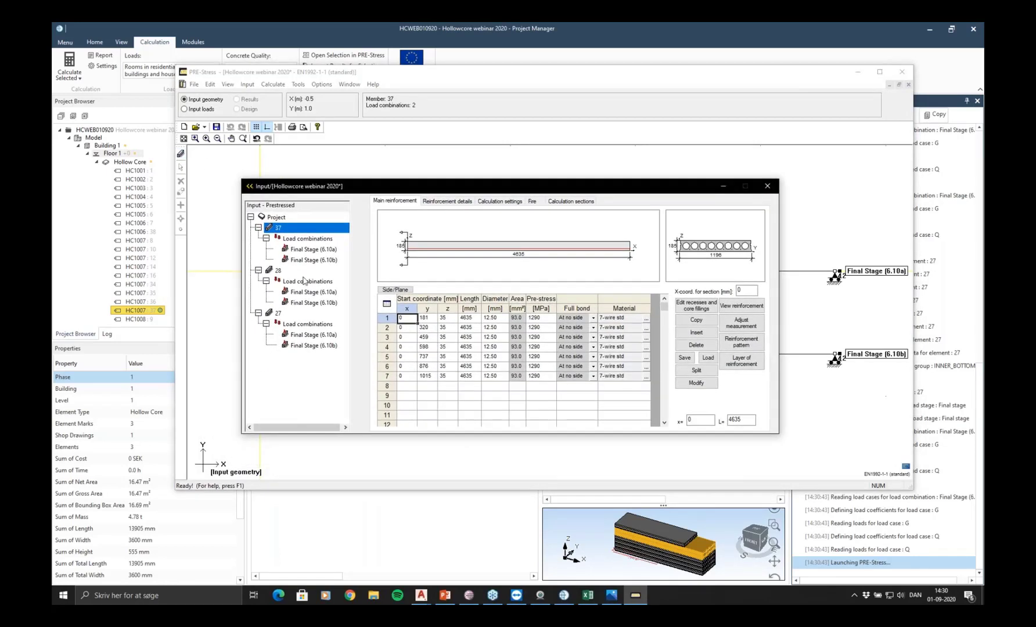
left_click(277, 270)
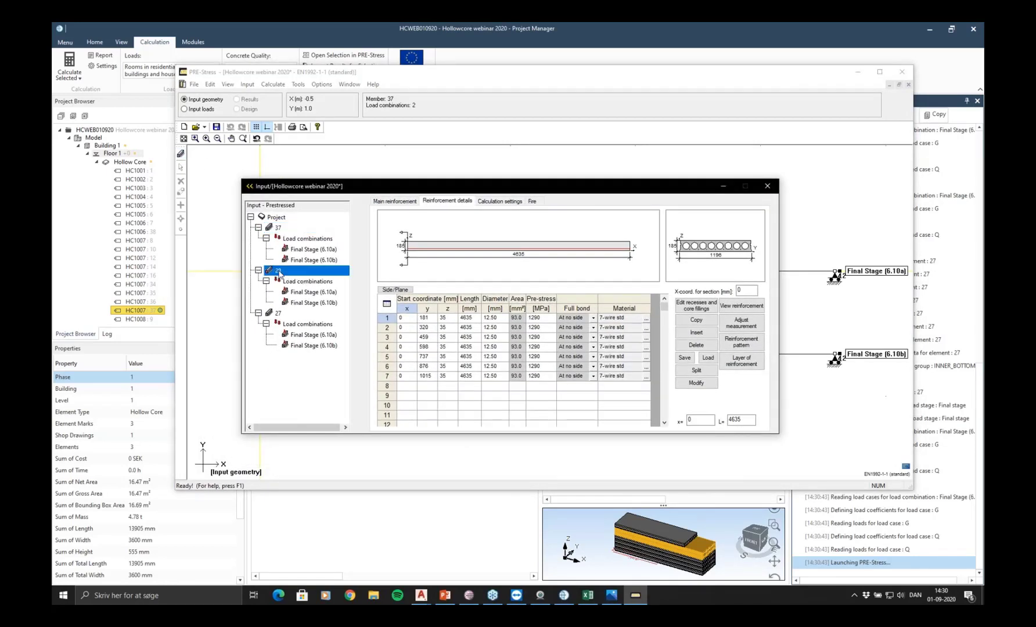
left_click(278, 313)
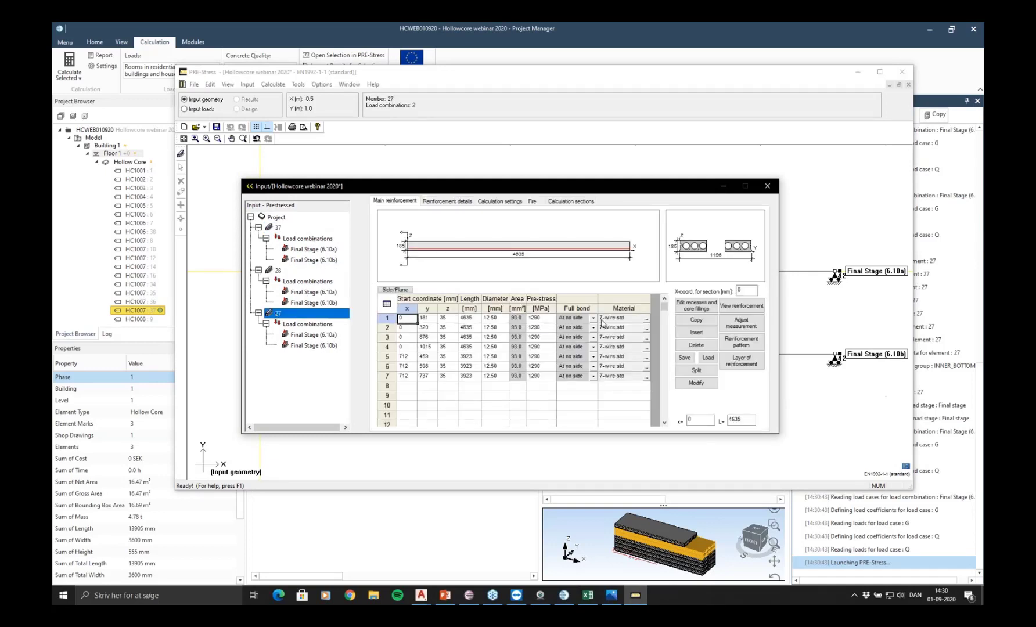
left_click(280, 272)
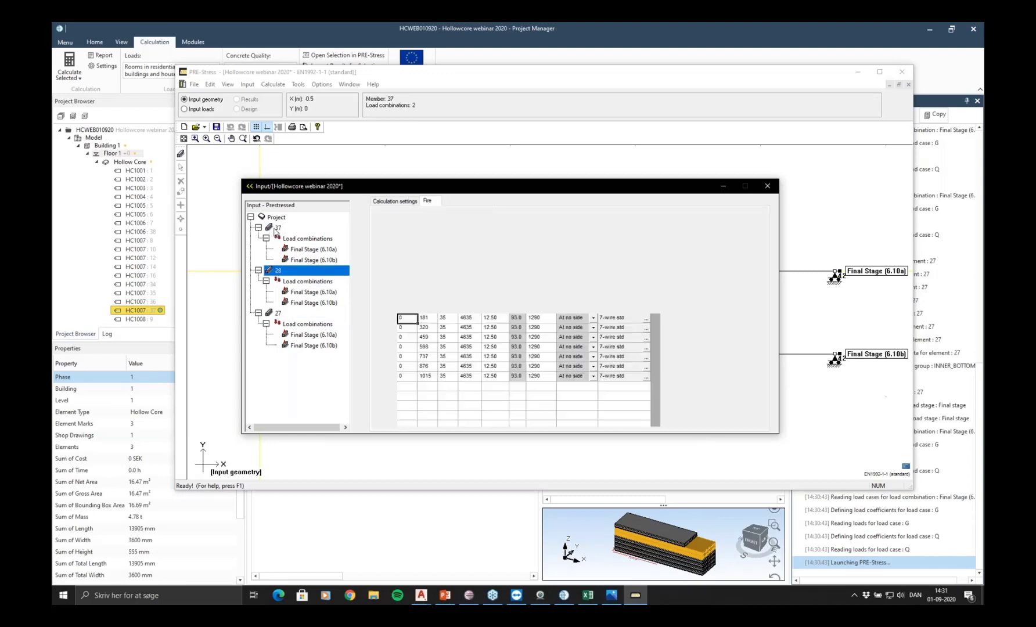
left_click(275, 229)
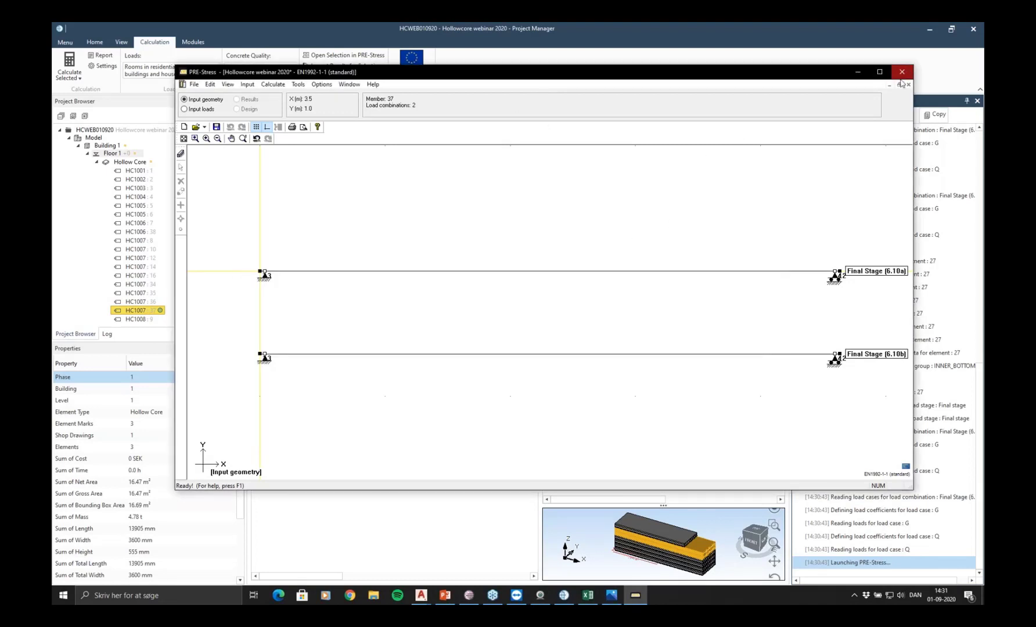
left_click(901, 73)
left_click(564, 307)
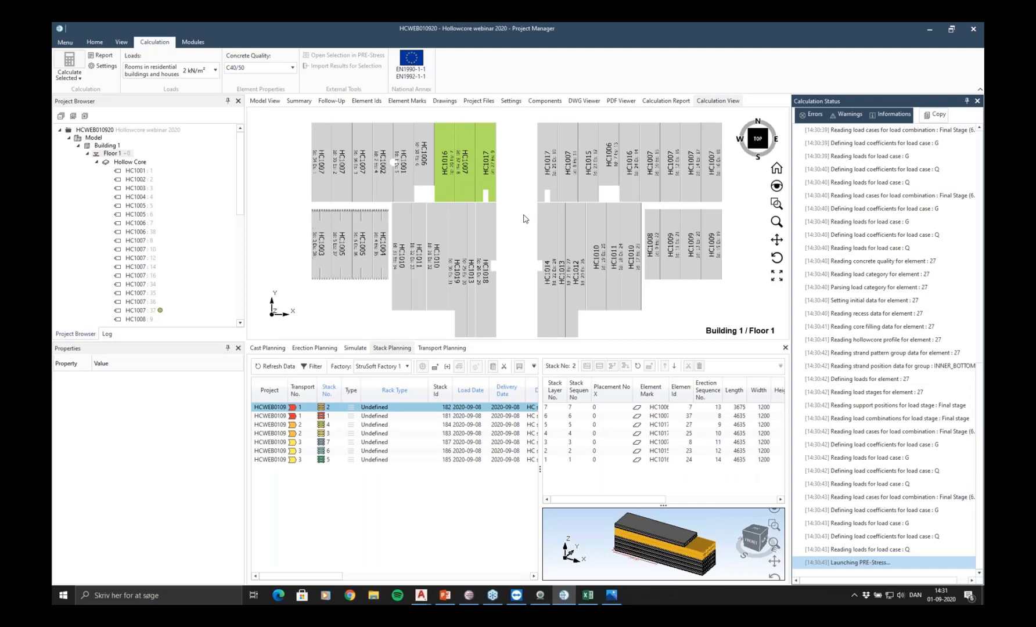
Switch to the B1 PLAN1.dwg drawing in AutoCAD and bring the whole plan into view
mouse_move(421, 595)
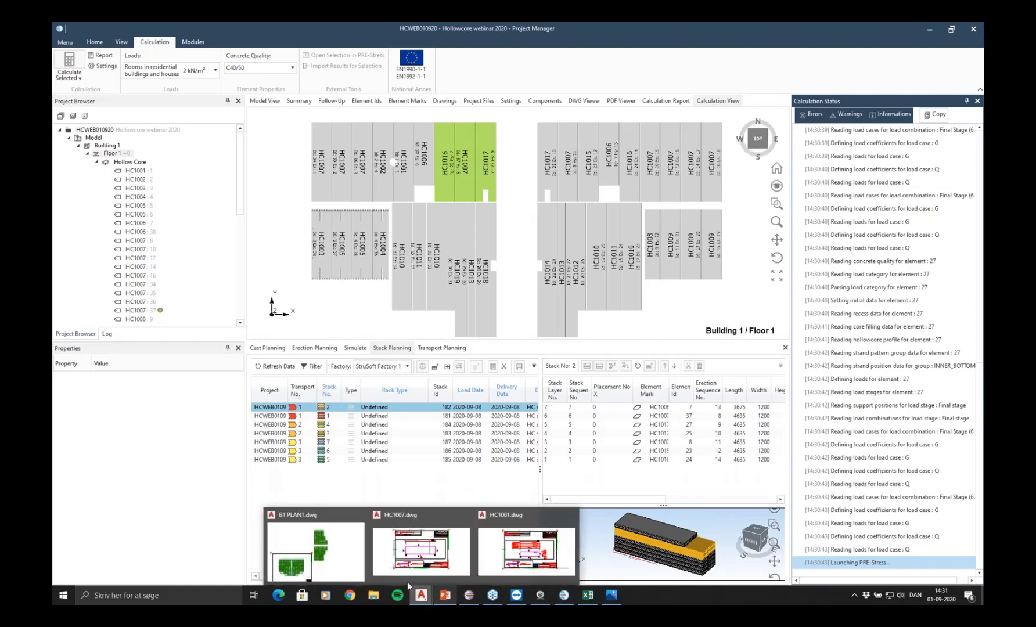
left_click(343, 567)
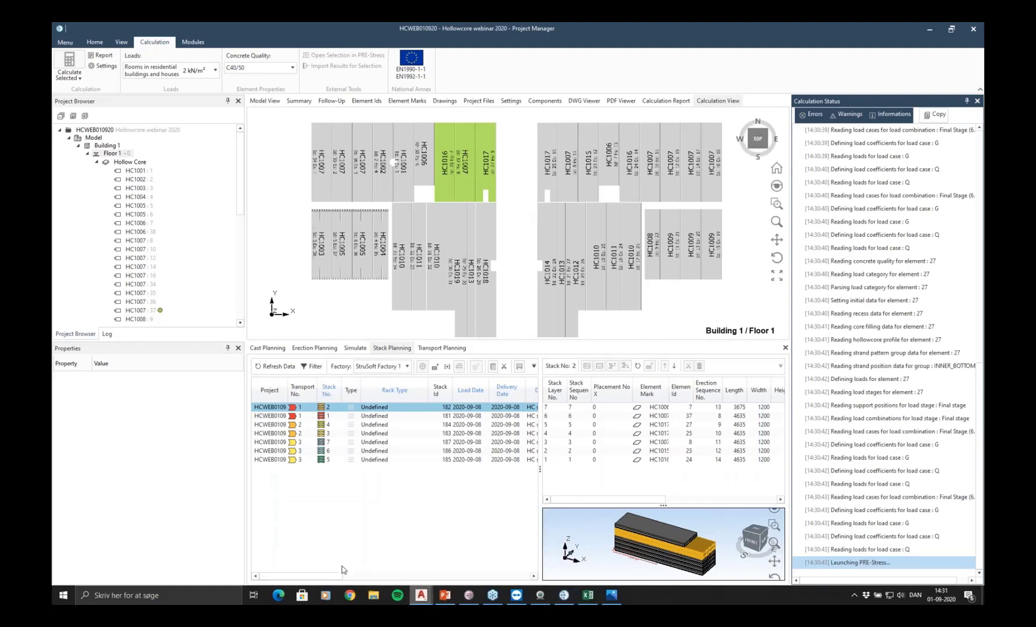
left_click(723, 138)
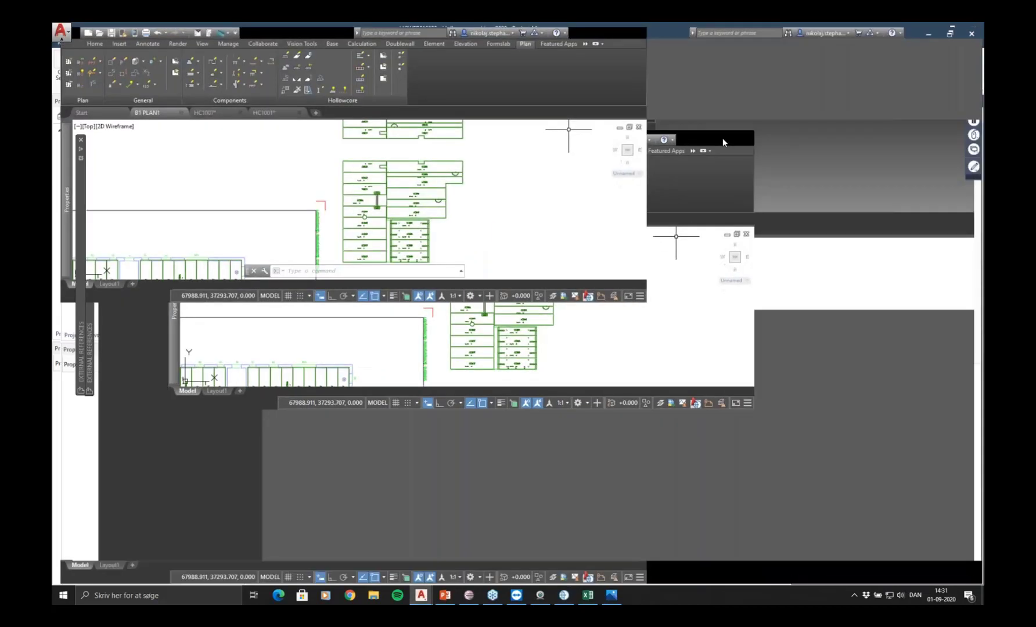
scroll(581, 239, "down", 2)
mouse_move(478, 277)
middle_mouse_down()
mouse_move(496, 294)
mouse_move(521, 293)
middle_mouse_up()
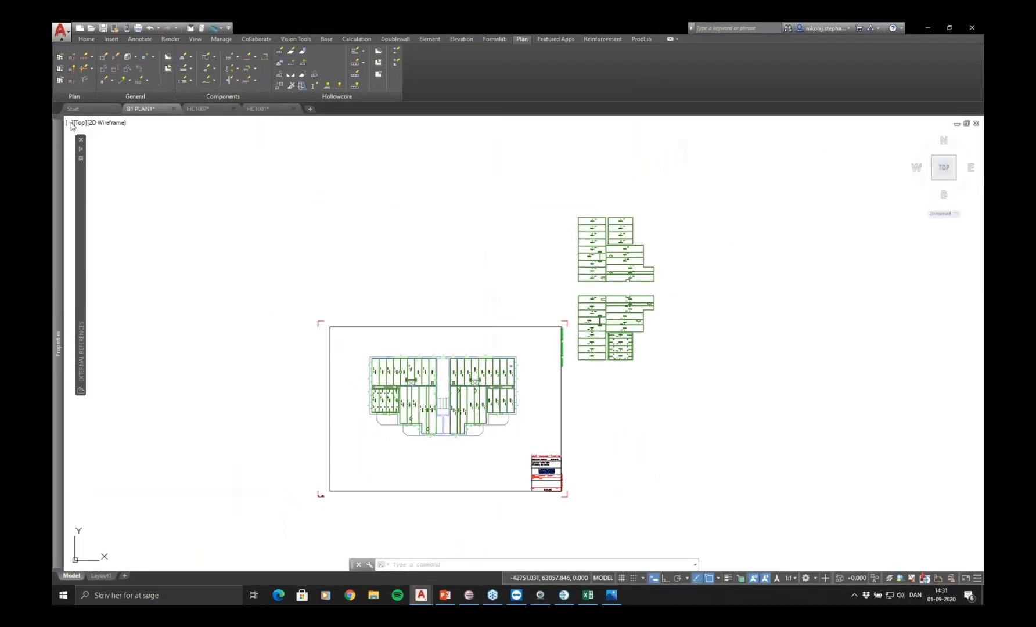
In the right-side view, erase the upper level of slabs from the drawing without erasing any from the database (ERASENone)
left_click(78, 123)
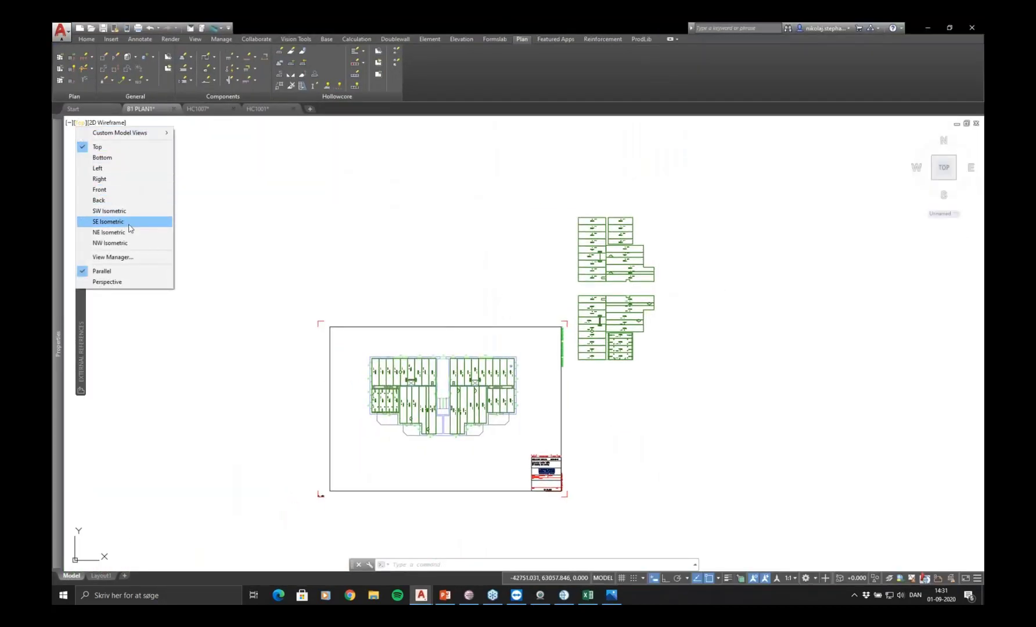
left_click(131, 179)
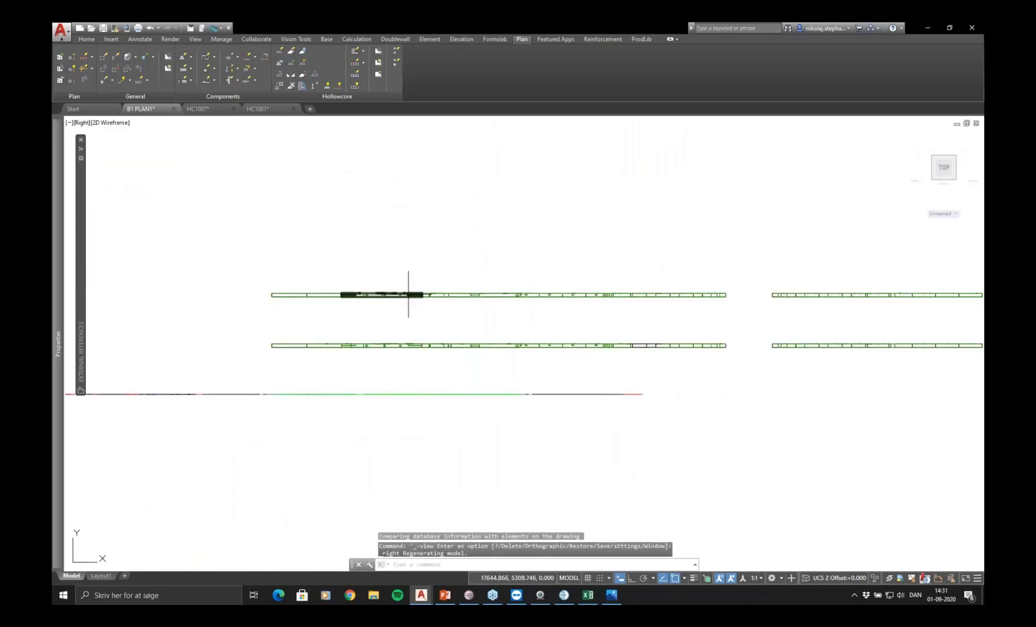
scroll(406, 290, "down", 2)
left_click(797, 254)
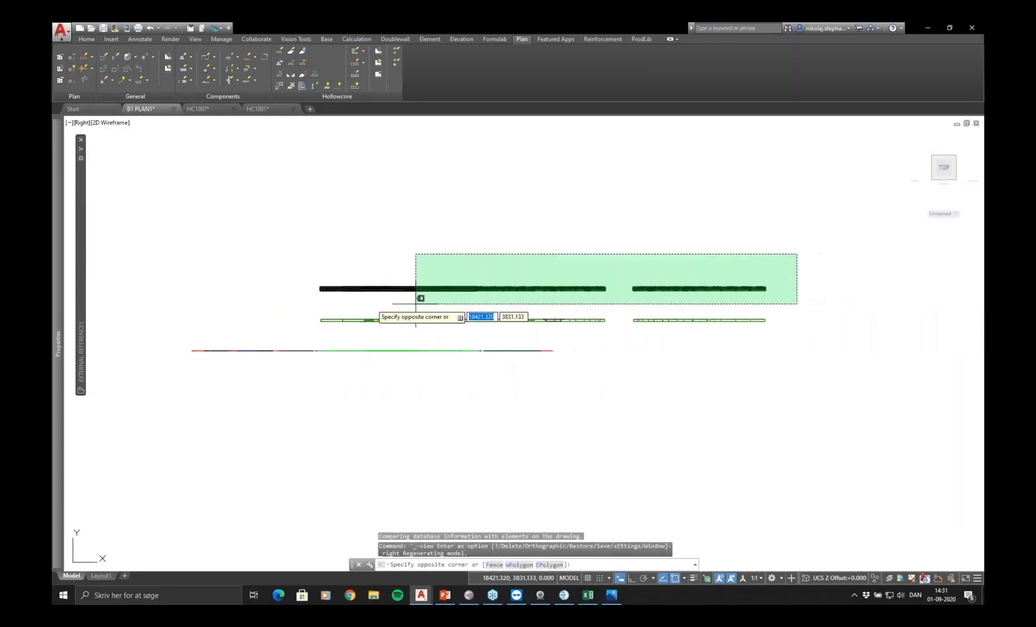
left_click(417, 301)
key("Delete")
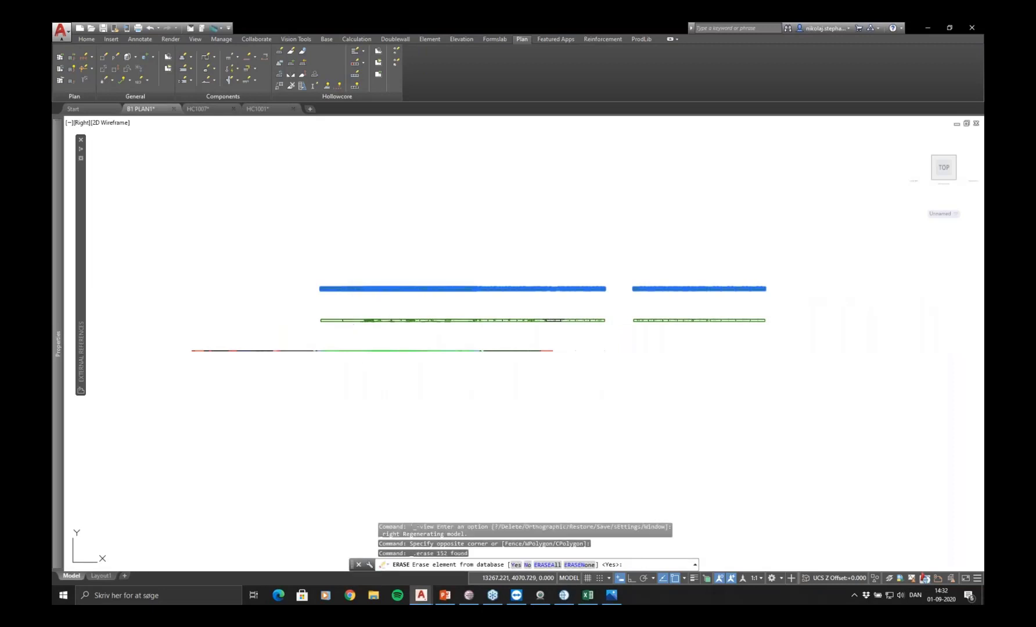
left_click(579, 565)
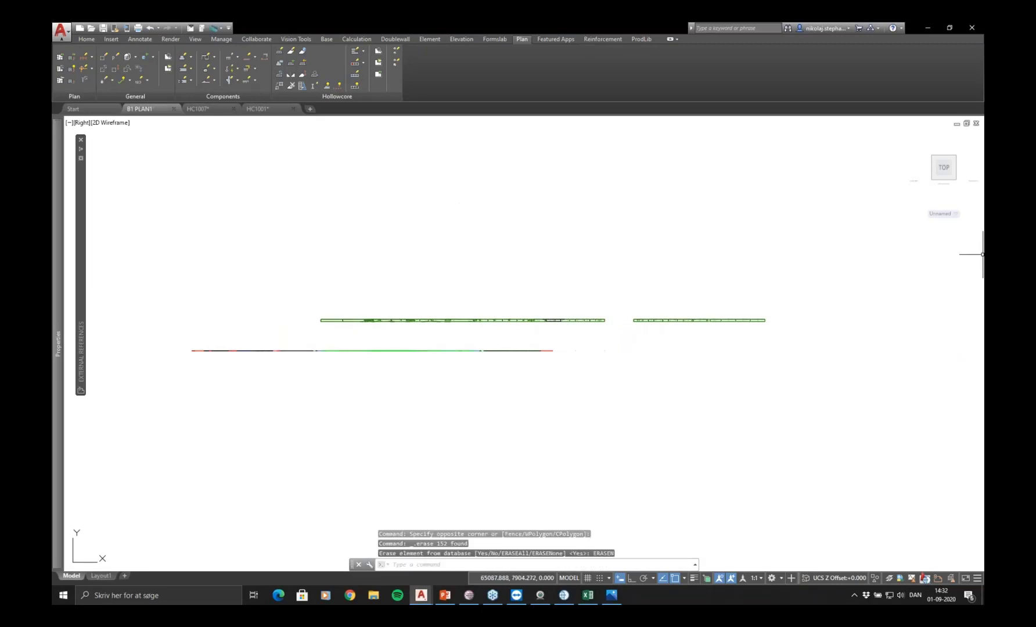
Restore the plan's top view and bring up the calculation load commands for the floor slabs
left_click(80, 123)
left_click(102, 147)
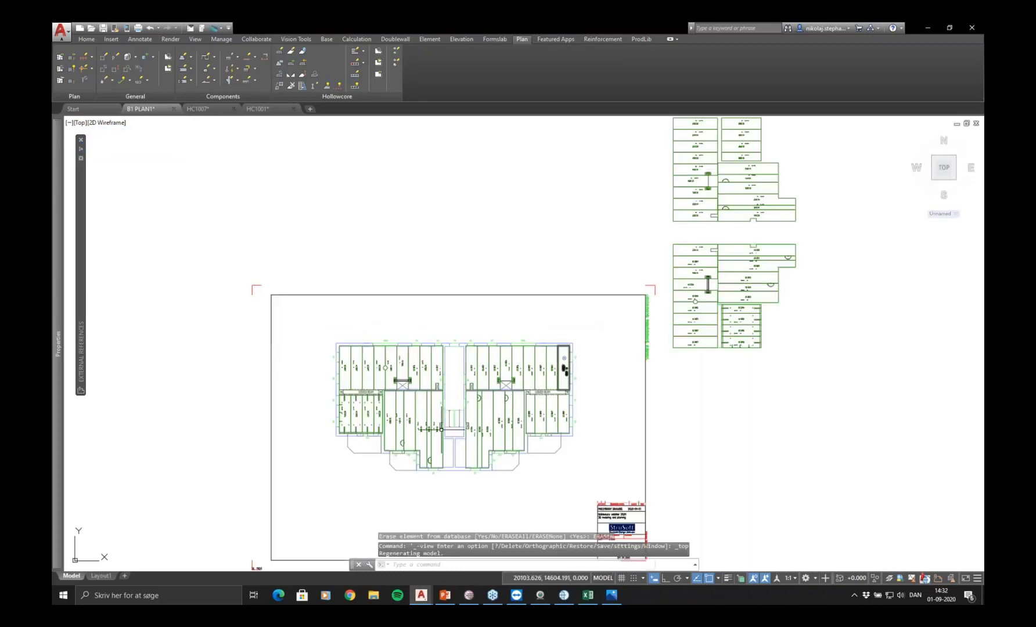
scroll(440, 430, "up", 2)
middle_click_drag(441, 431, 520, 393)
scroll(419, 234, "up", 2)
middle_click_drag(479, 259, 462, 231)
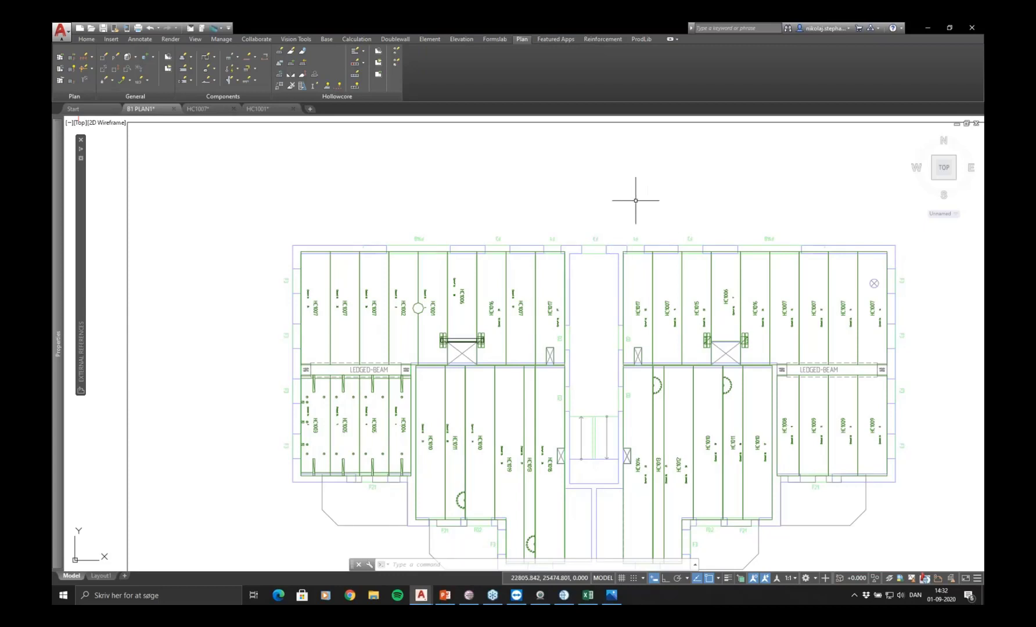
left_click(356, 39)
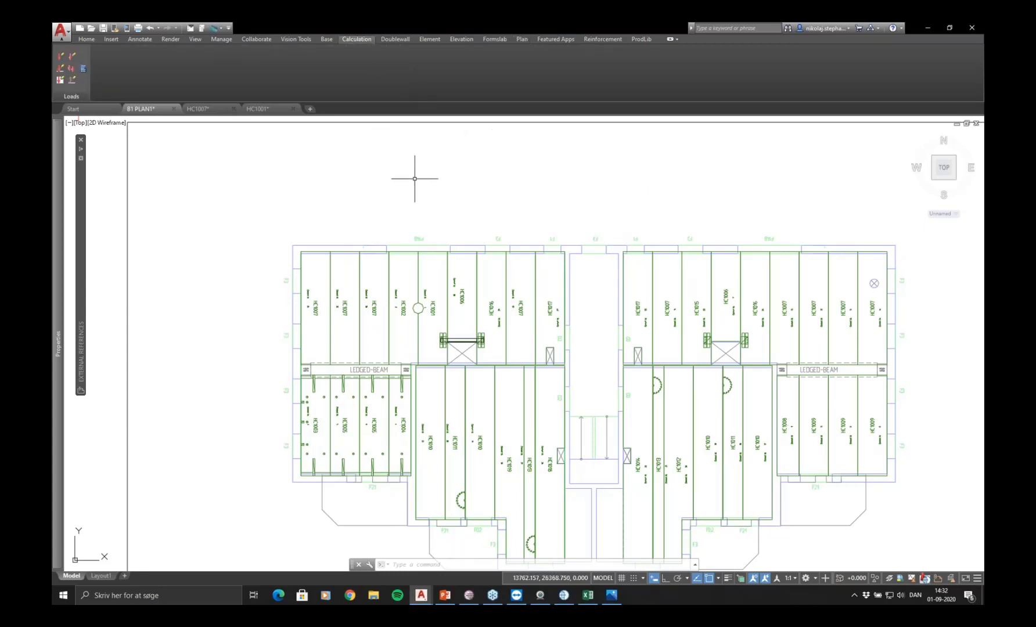
middle_click_drag(499, 265, 494, 241)
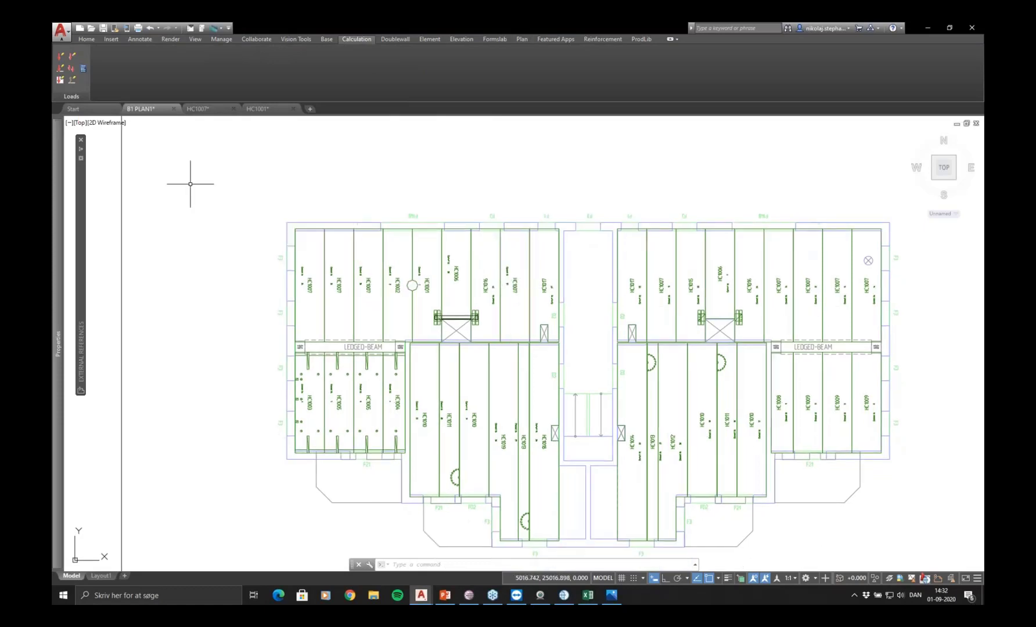
scroll(430, 360, "up", 3)
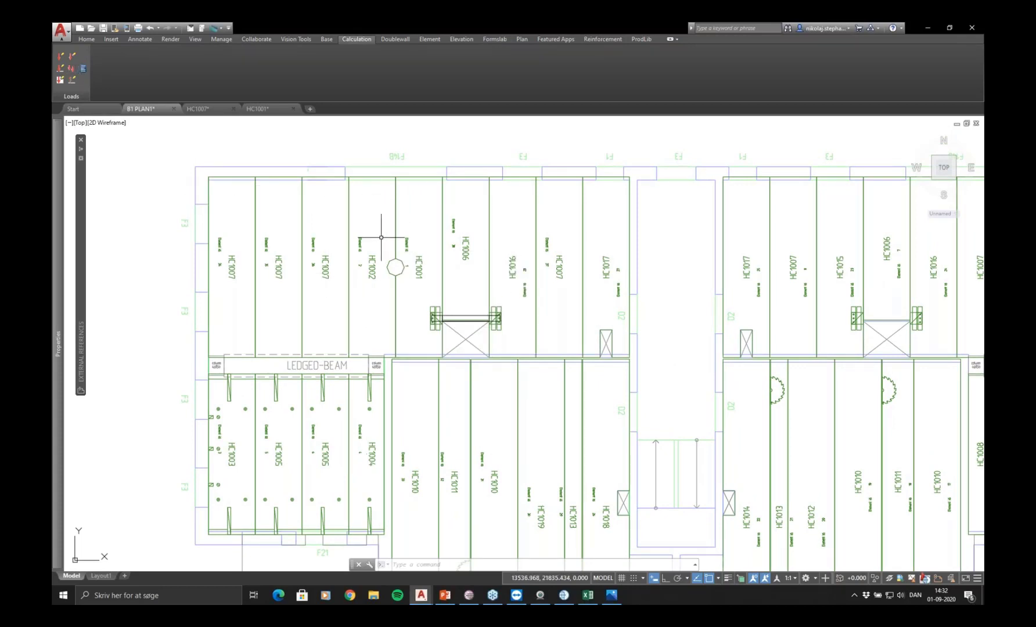
Place point forces with the Point Load base load case at both ends of the support beam beside the HC1006 opening
left_click(62, 70)
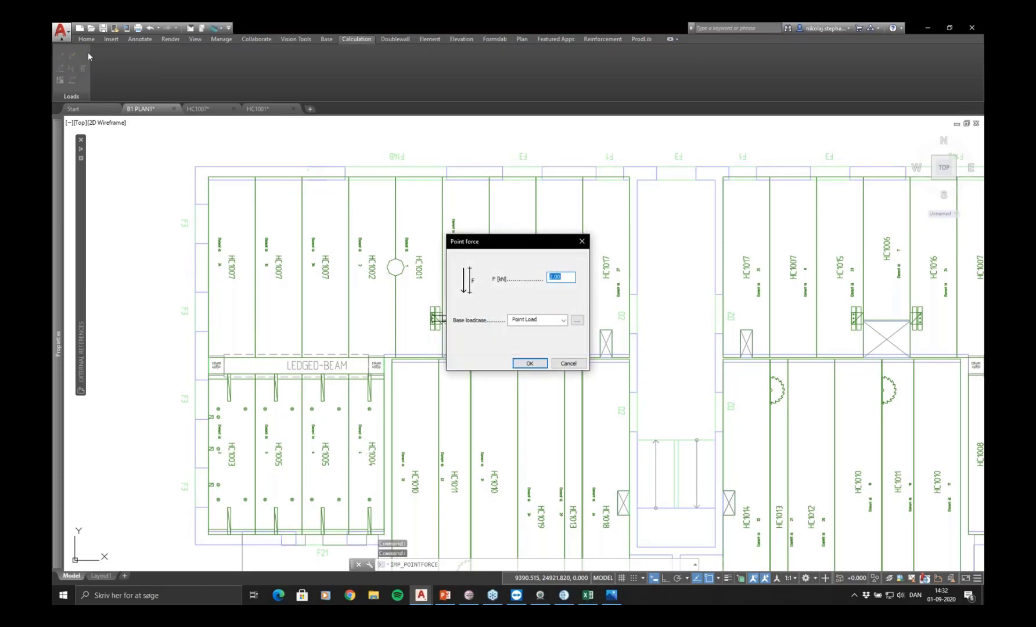
left_click(581, 241)
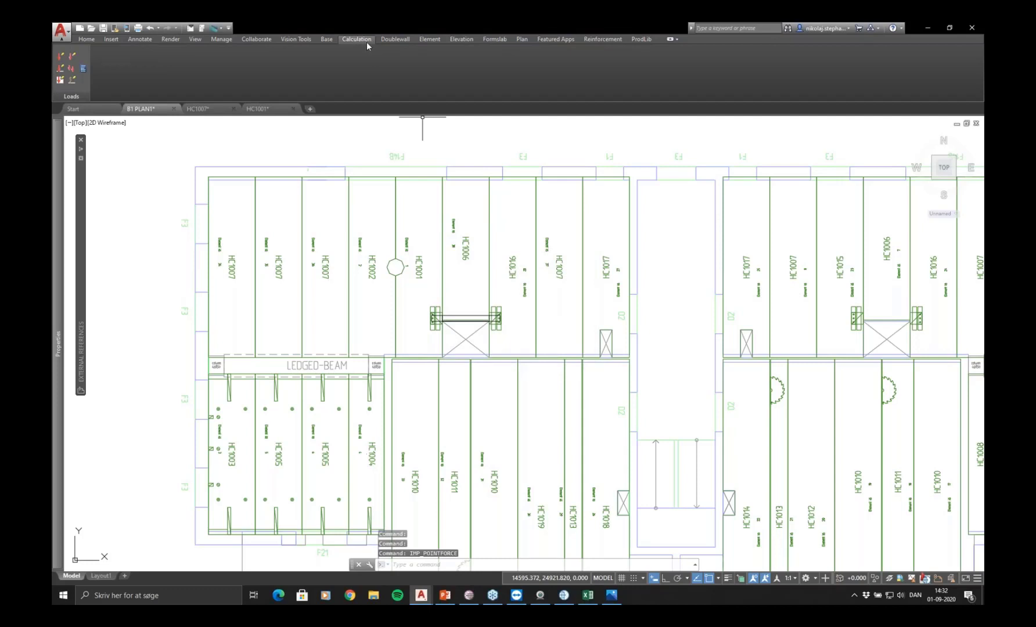
left_click(60, 58)
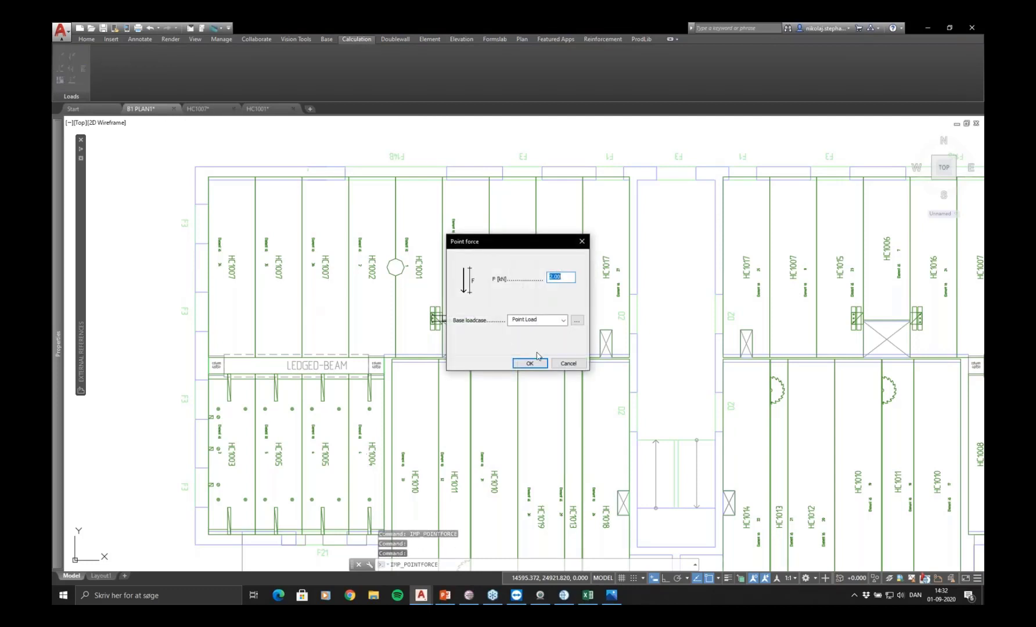
left_click(536, 361)
left_click(434, 317)
scroll(494, 316, "up", 2)
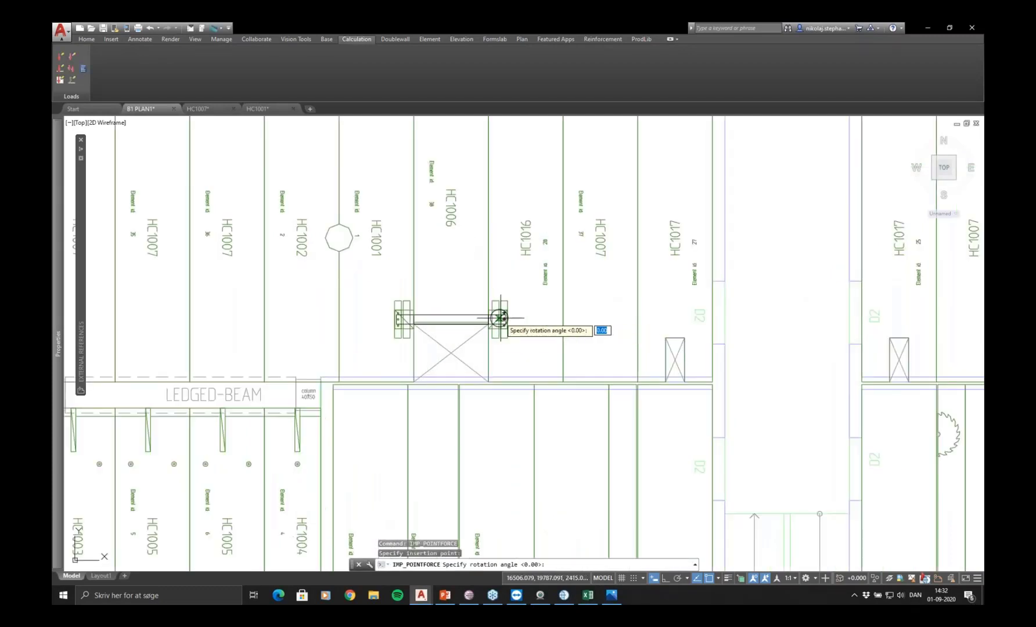
left_click(500, 318)
left_click(402, 318)
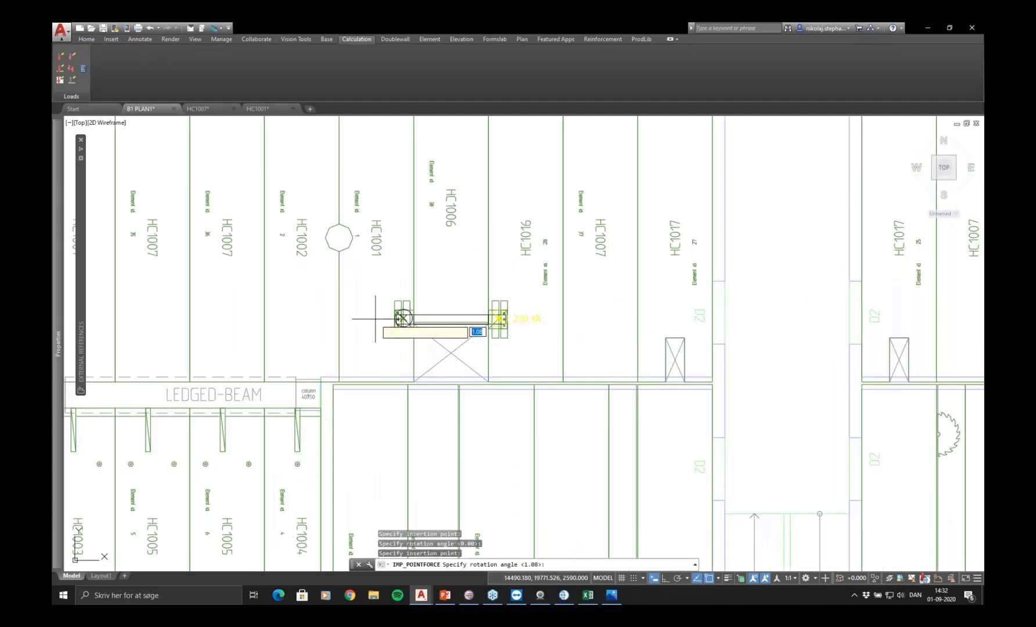
left_click(375, 318)
scroll(409, 357, "down", 2)
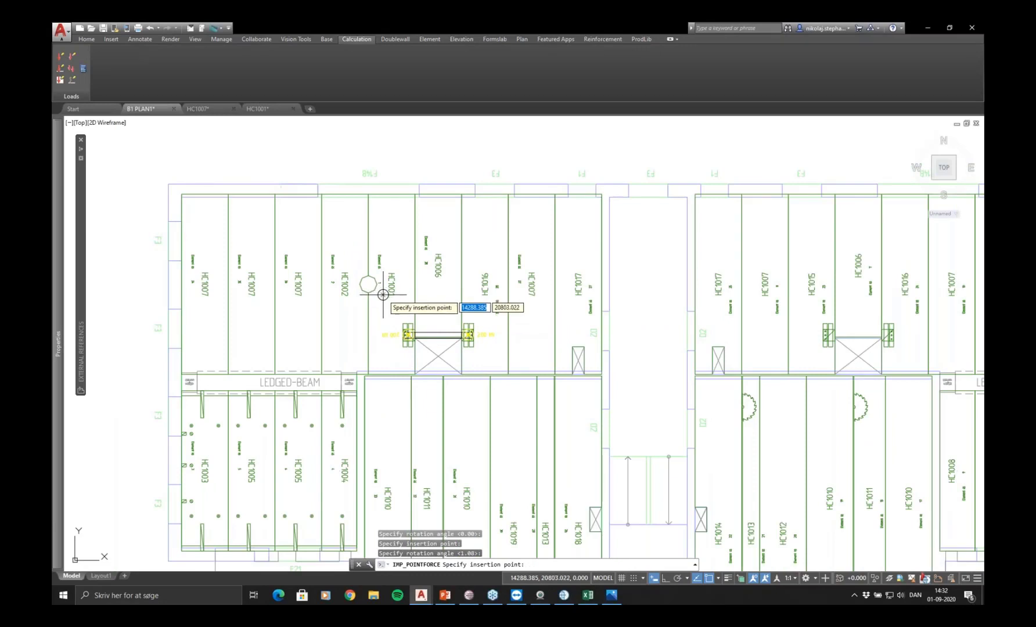
key("Return")
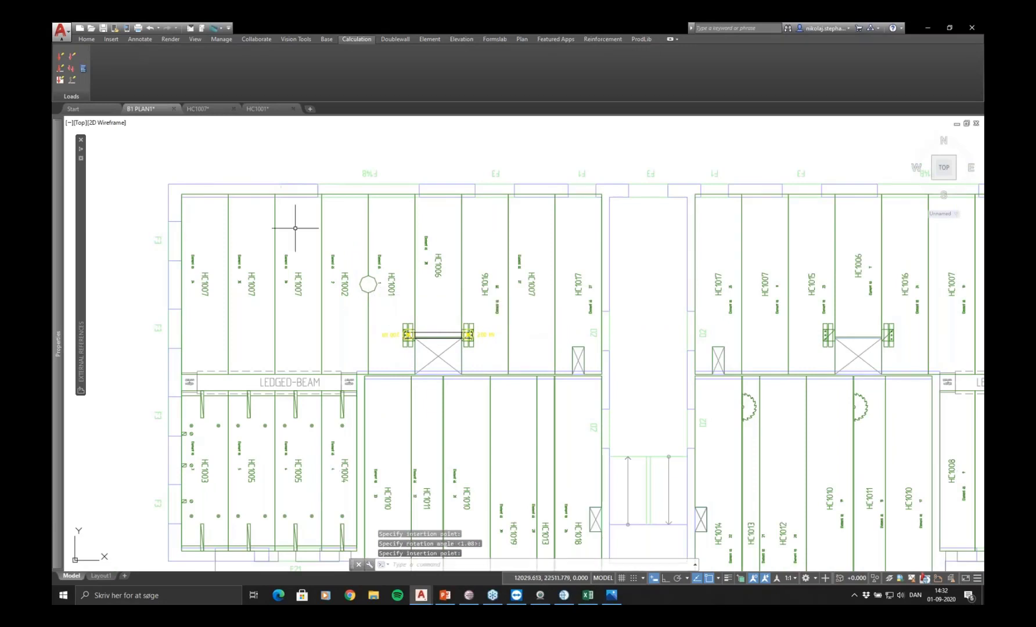
Add a 1 kN/m line distributed force, Line Load base load case, straight across the upper slab row from the third HC1007 to HC1016
left_click(60, 70)
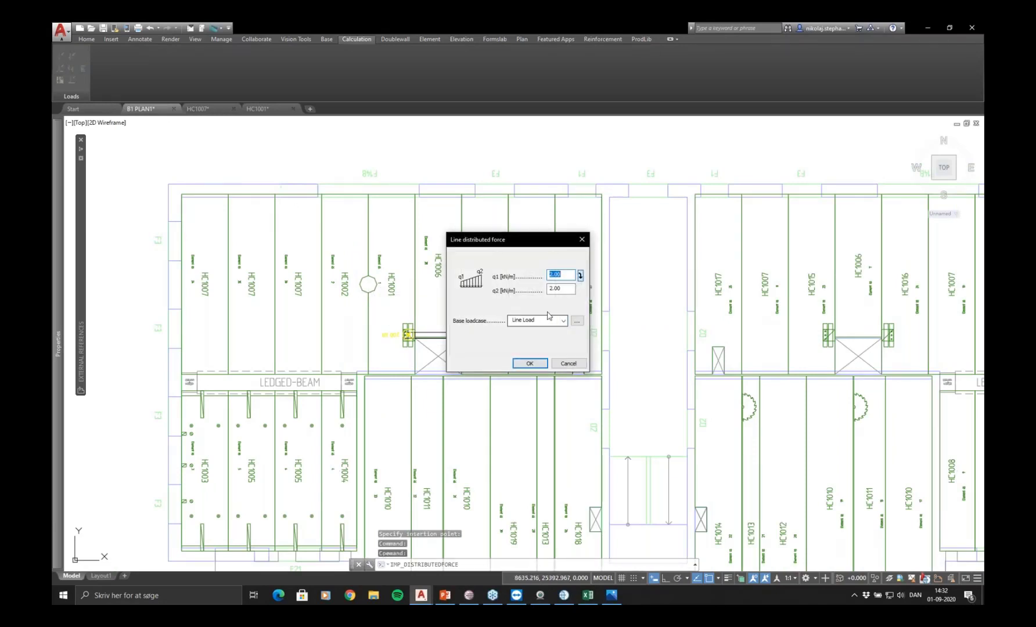
type("1")
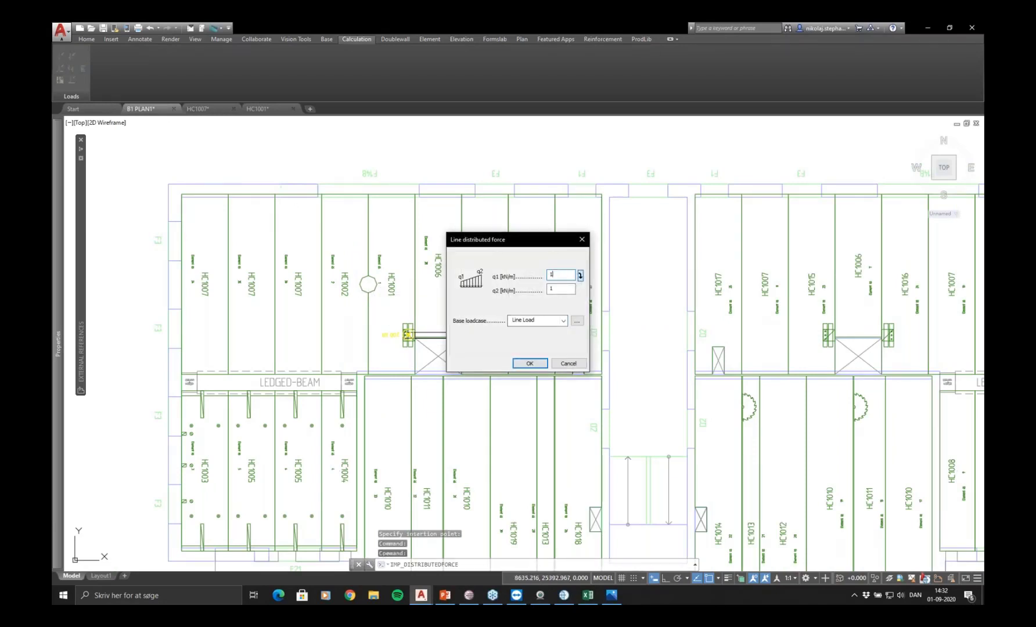
left_click(529, 363)
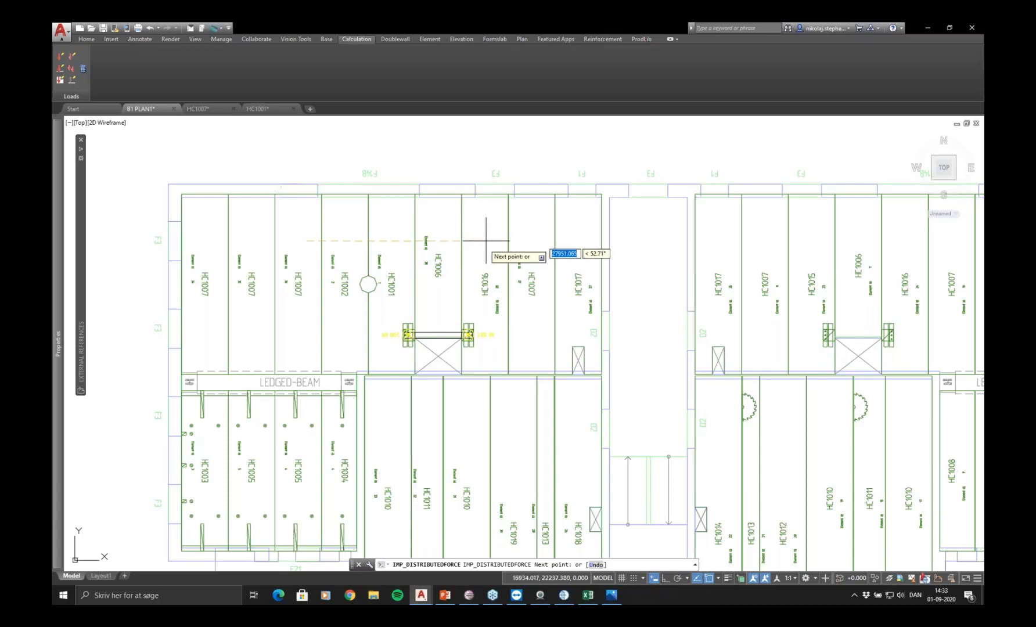
key("F8")
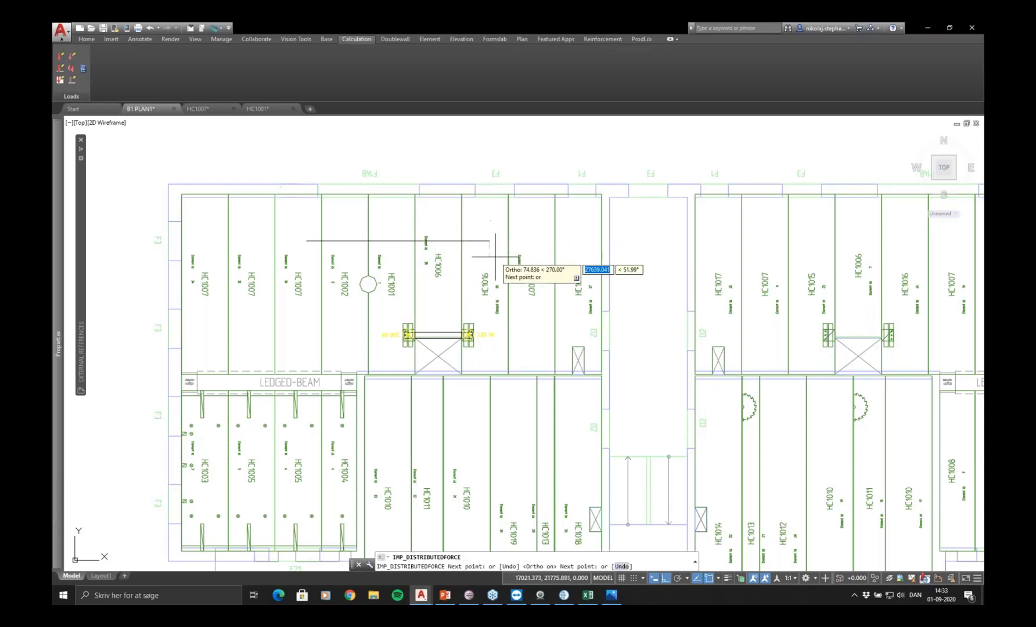
left_click(490, 239)
key("Return")
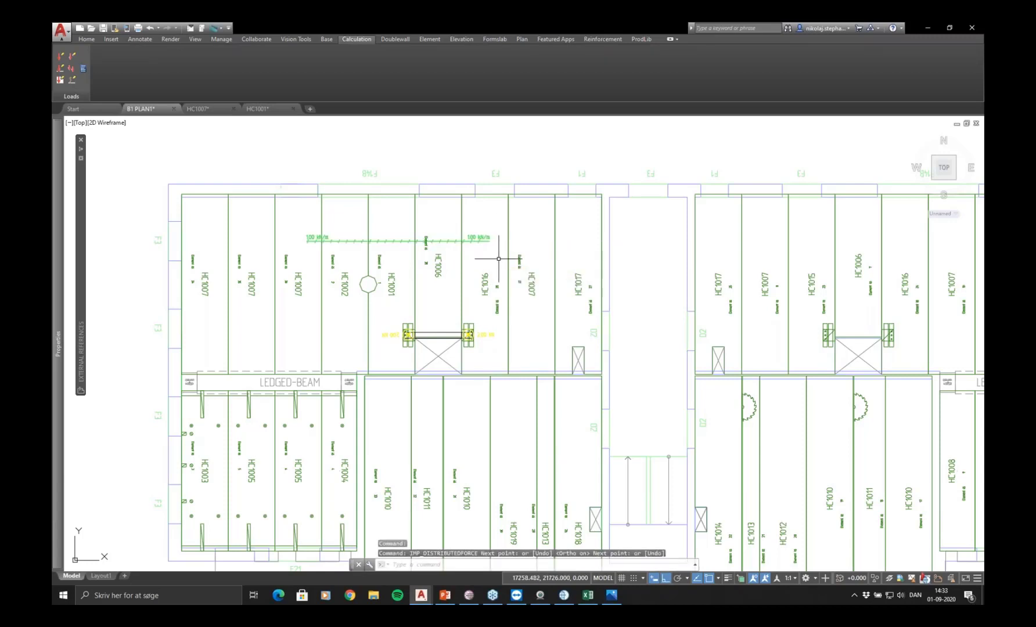
Add a 1.5 kN/m² surface load with the Surface Load base load case, outlining the whole upper slab row beside the stairwell as a four-sided area
left_click(72, 80)
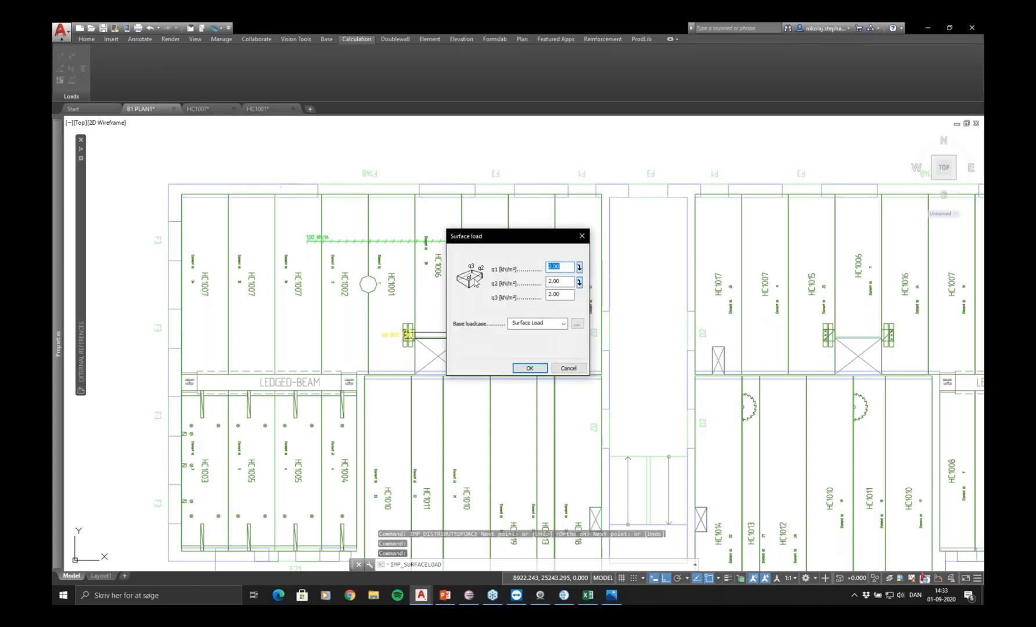
type("1.5")
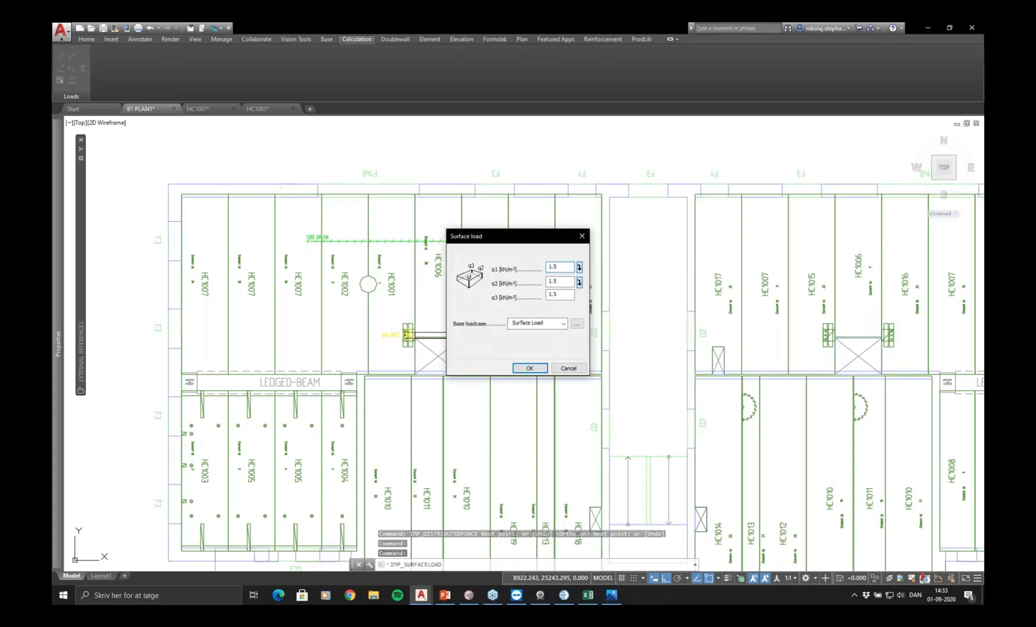
left_click(530, 368)
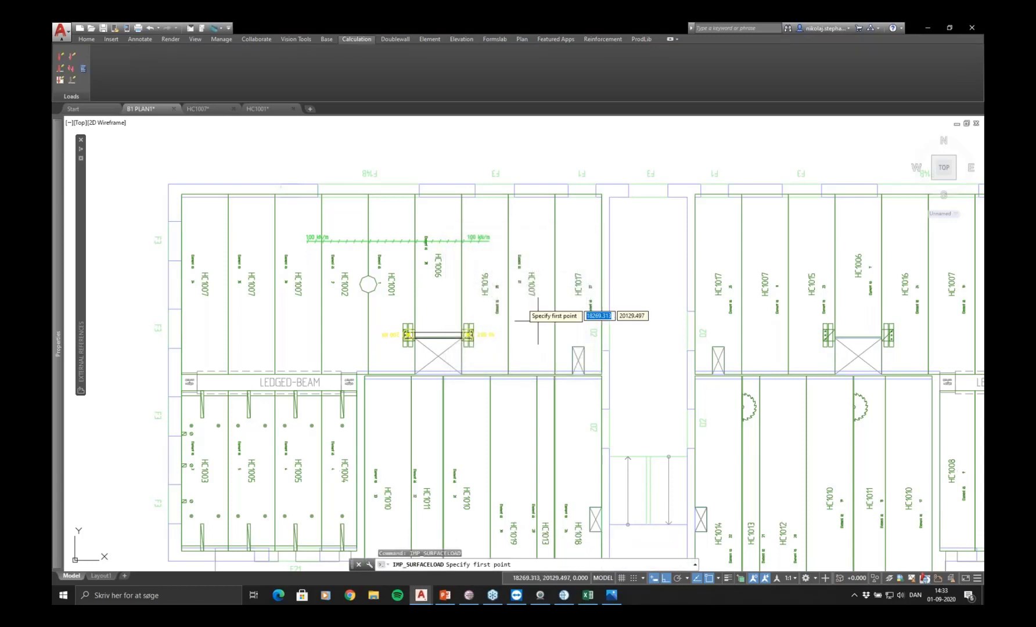
left_click(165, 162)
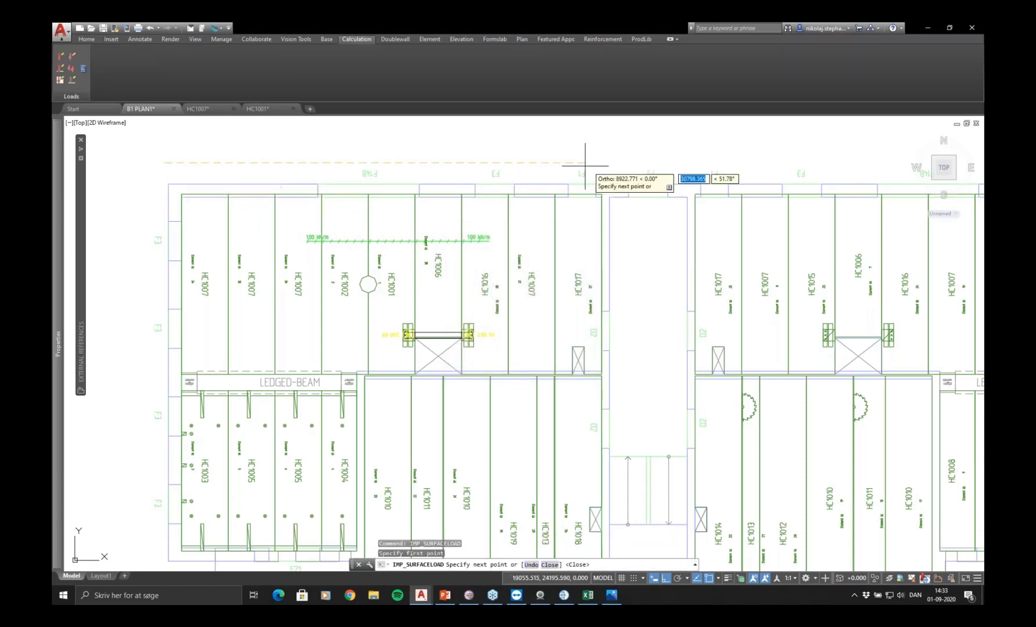
left_click(637, 163)
left_click(637, 390)
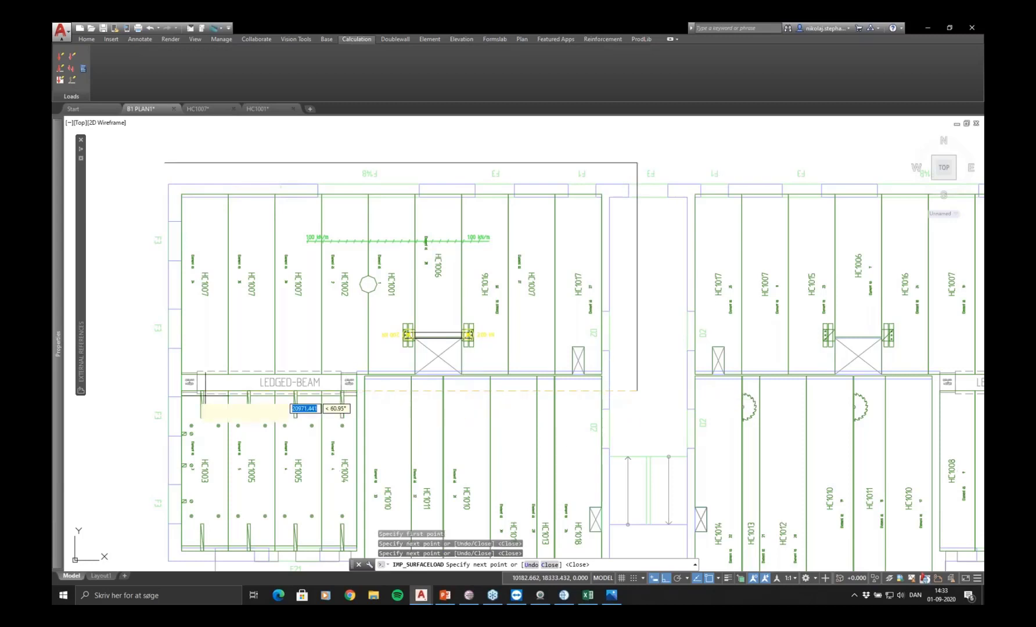
left_click(140, 390)
type("c")
key("Return")
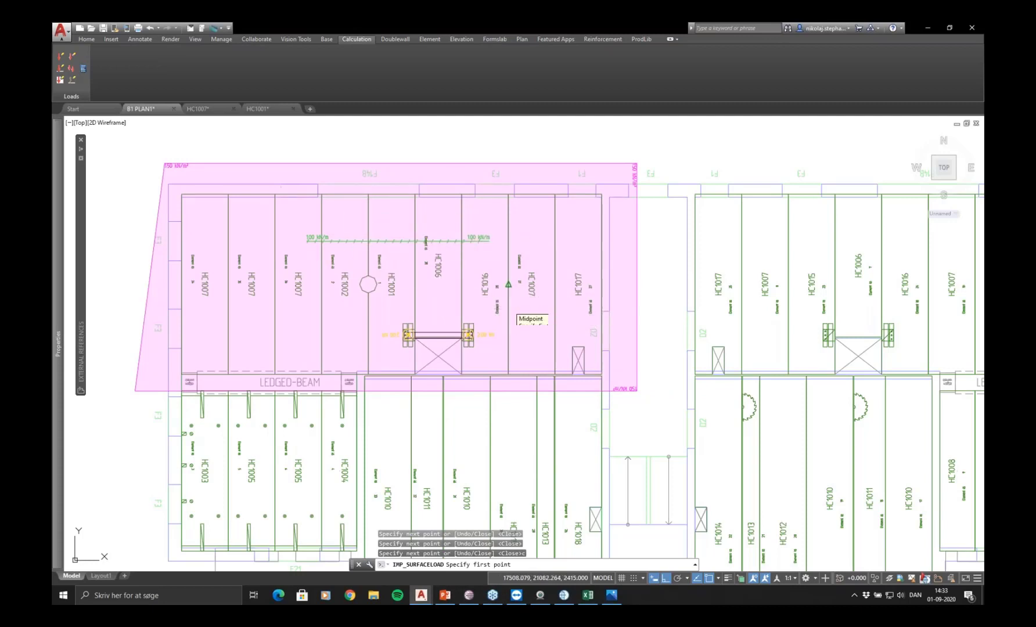
key("Return")
middle_click_drag(390, 284, 441, 297)
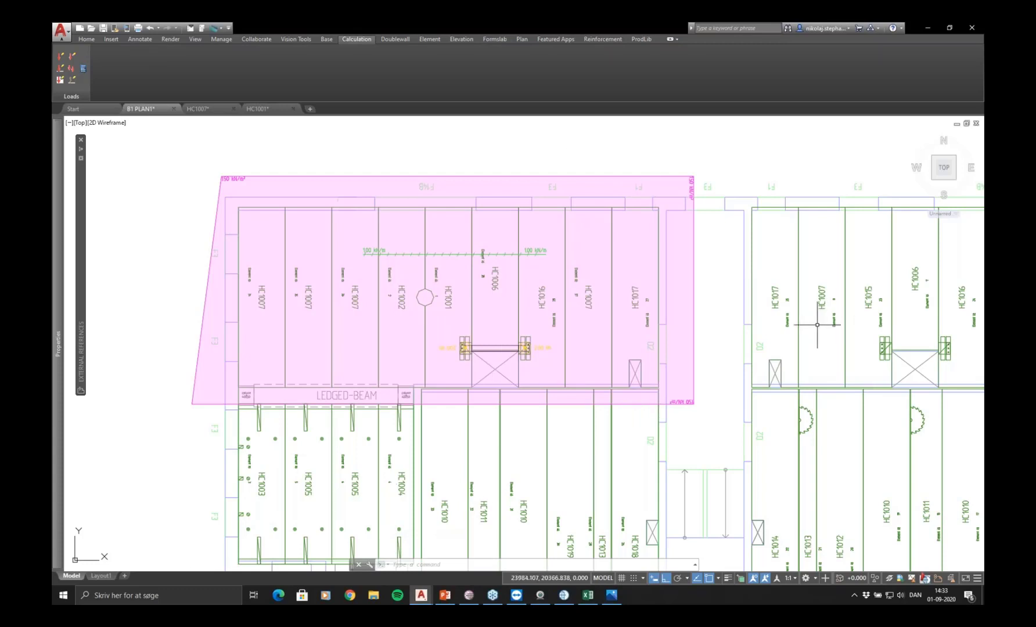
Open the load combinations and review the Final Stage (6.10b, ultimate) formula, its base load cases and the combinations available to create
left_click(779, 325)
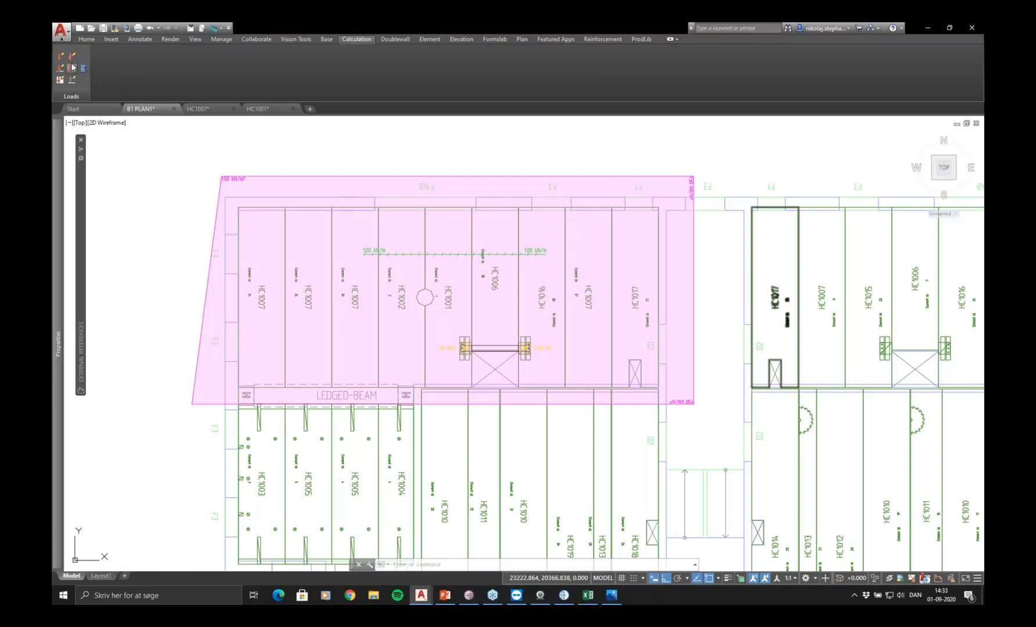
left_click(76, 70)
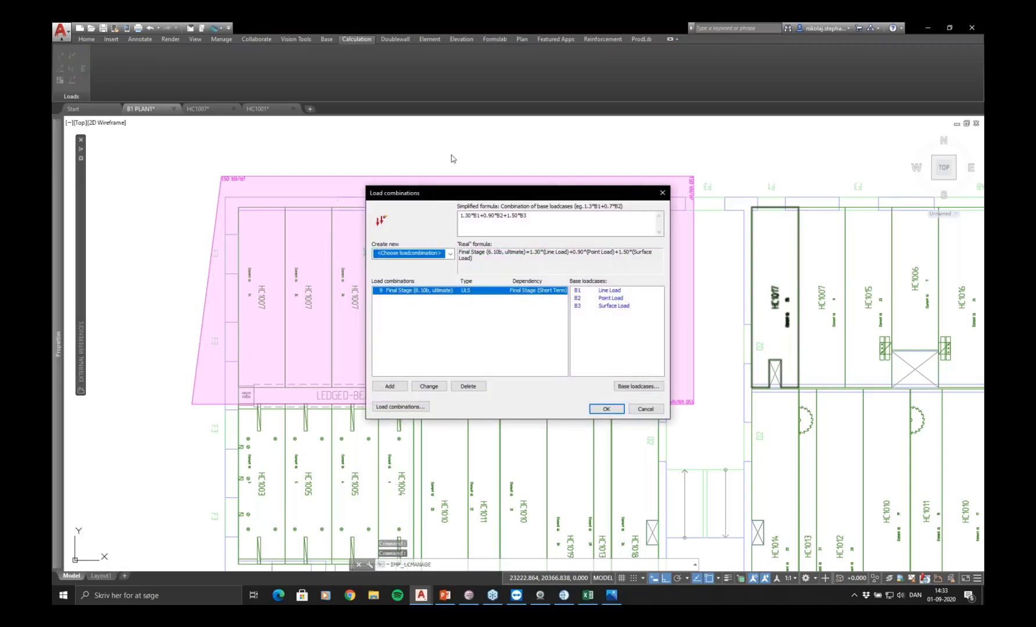
left_click_drag(474, 196, 430, 193)
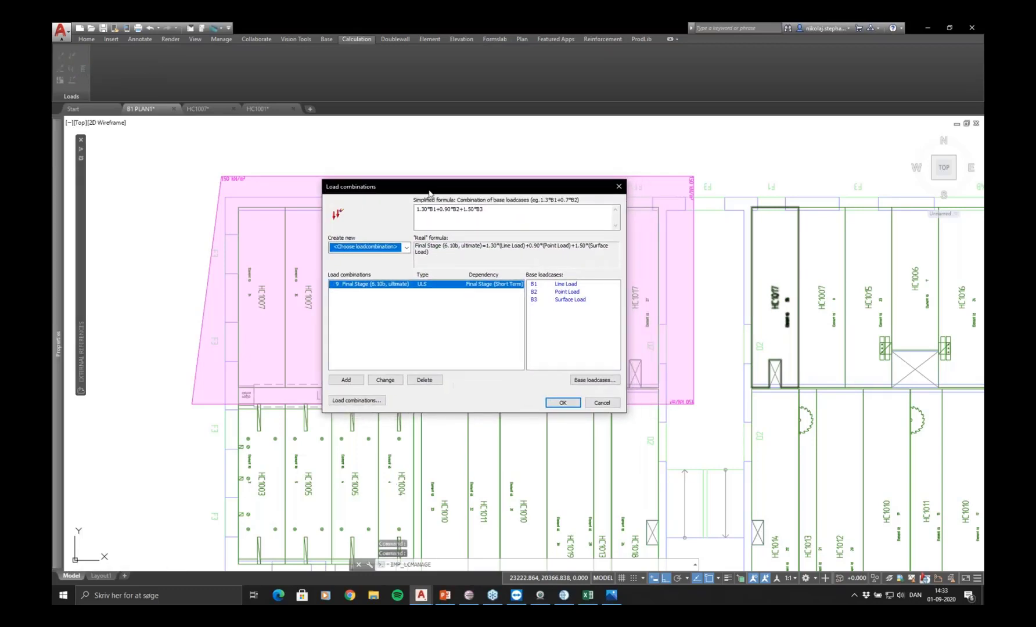
left_click(406, 247)
left_click(403, 235)
Examine the load combination definitions, including the stage options for Erection, and close the load combination dialogs without changes
left_click(378, 400)
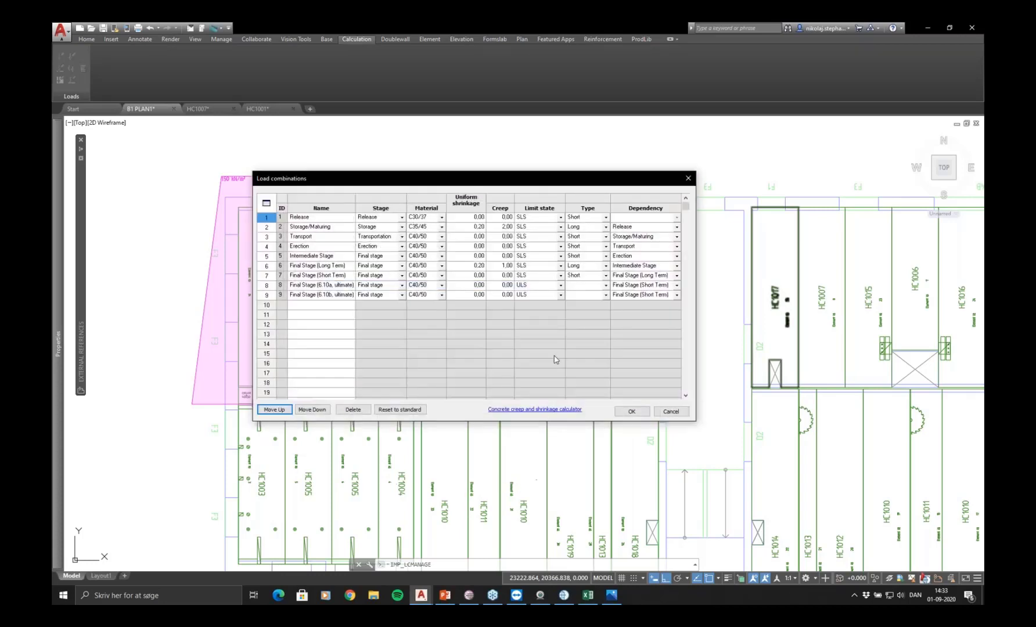
left_click_drag(517, 180, 557, 216)
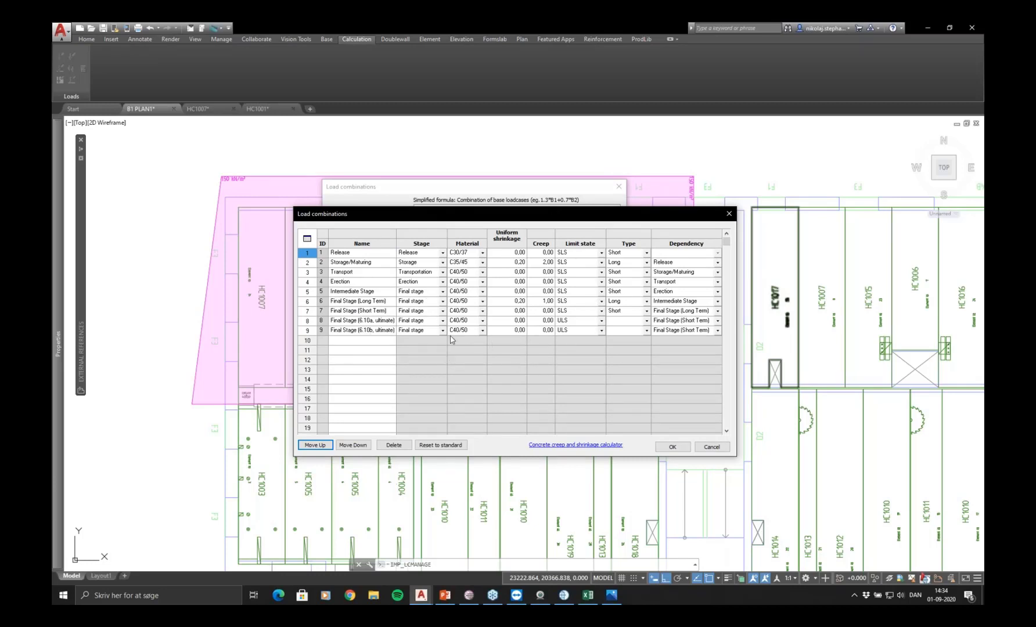
left_click(442, 281)
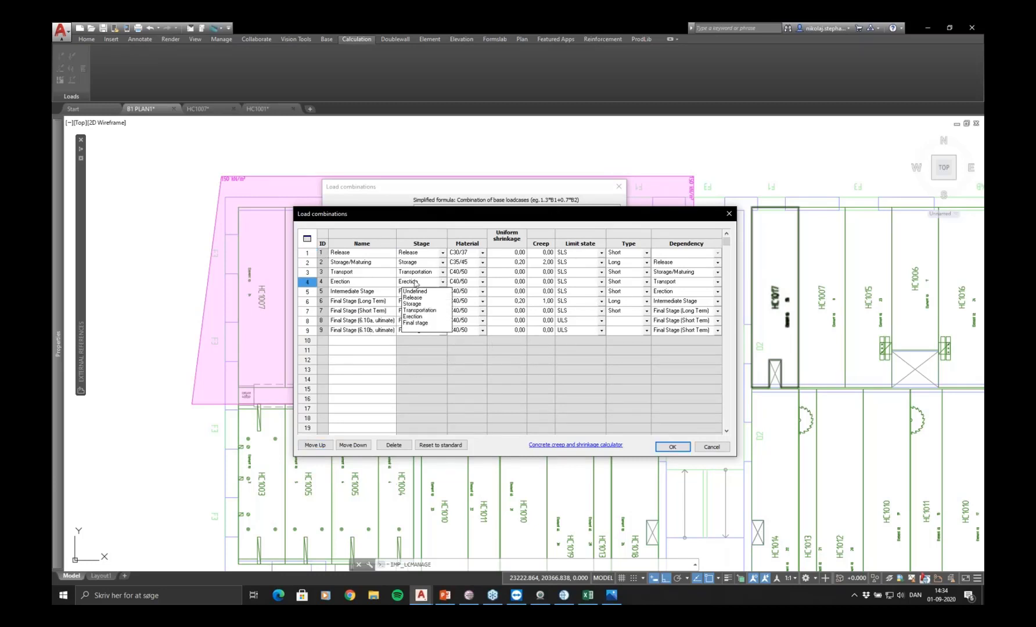
left_click(482, 360)
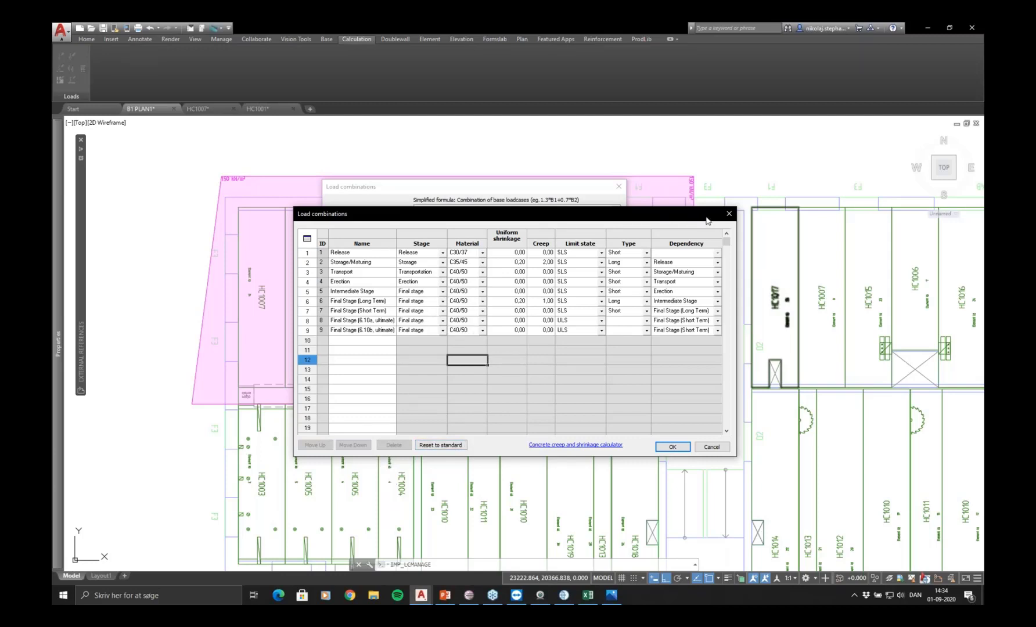
left_click(728, 213)
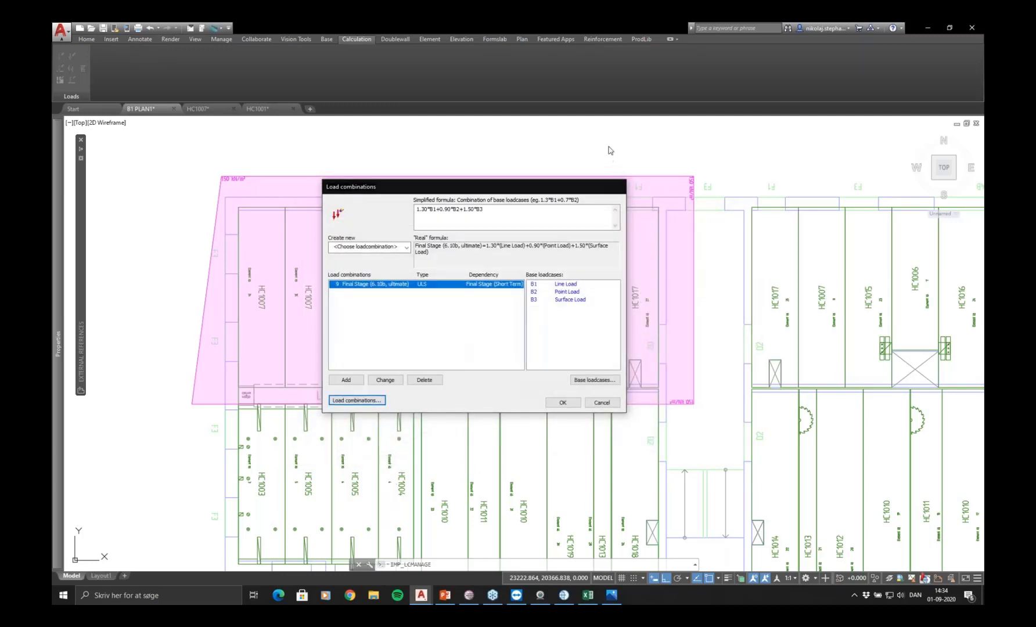
left_click(609, 141)
left_click(608, 141)
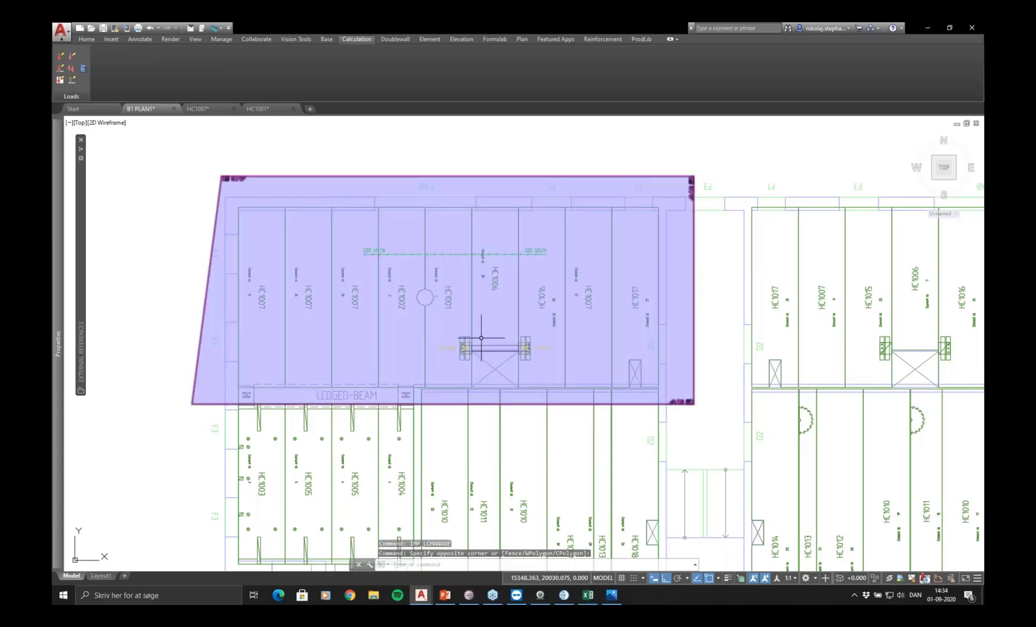
Run the PRE-Stress calculation on the loaded upper slab row with the B1 PLAN1.pdf report file enabled and the Calculate and import results option
left_click(85, 68)
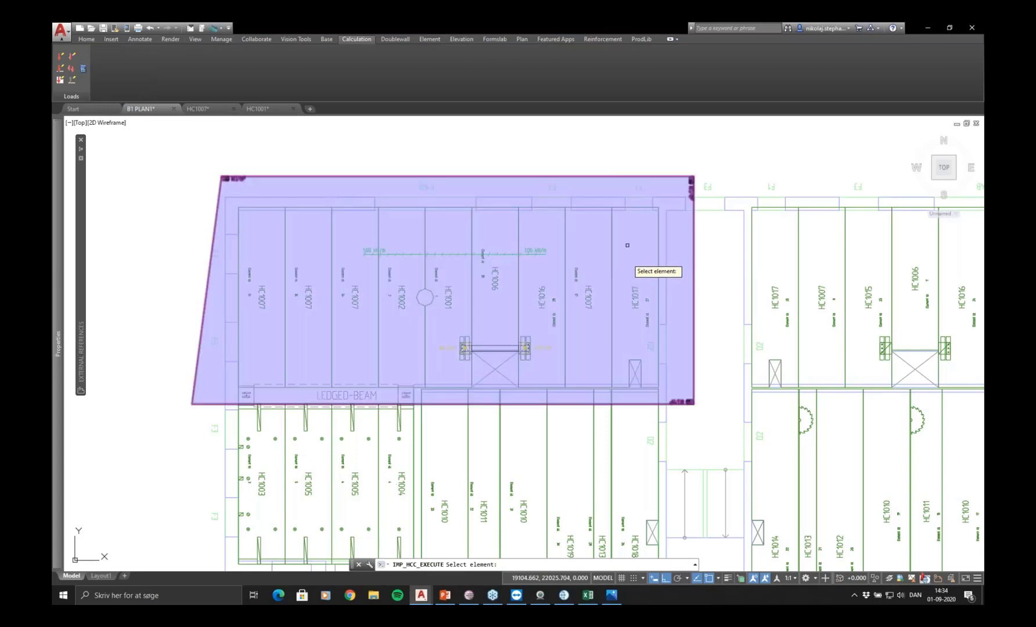
left_click(641, 145)
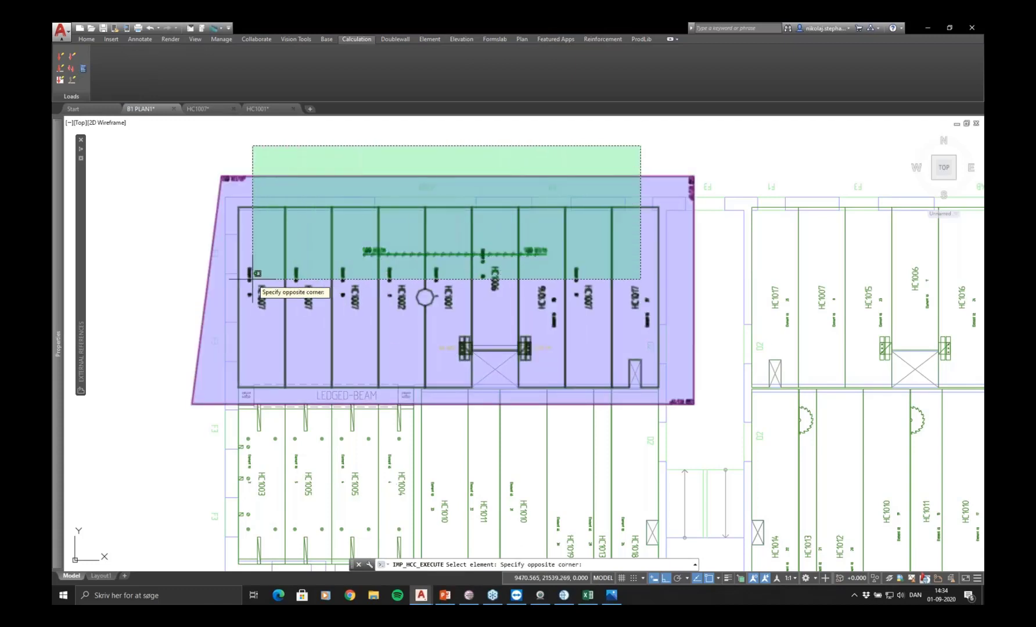
left_click(272, 288)
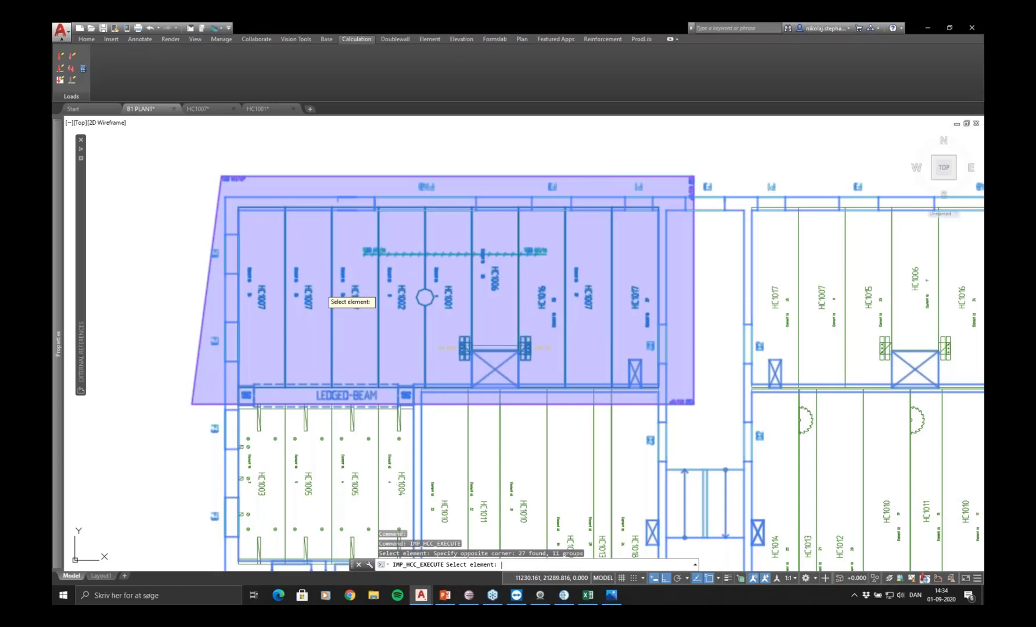
key("Return")
left_click(382, 288)
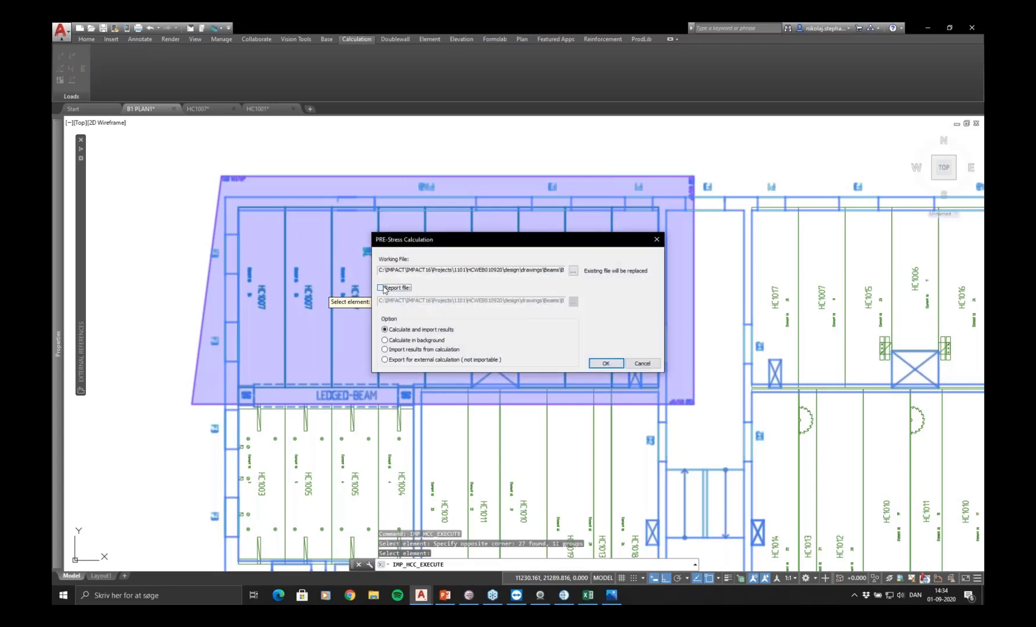
left_click(381, 288)
left_click_drag(379, 301, 826, 324)
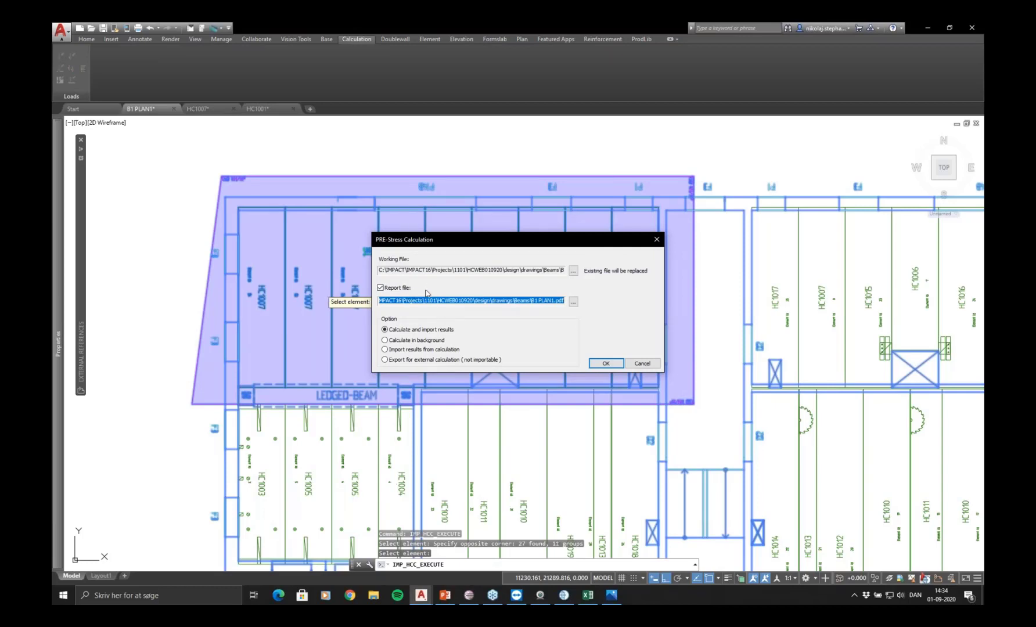
left_click(530, 300)
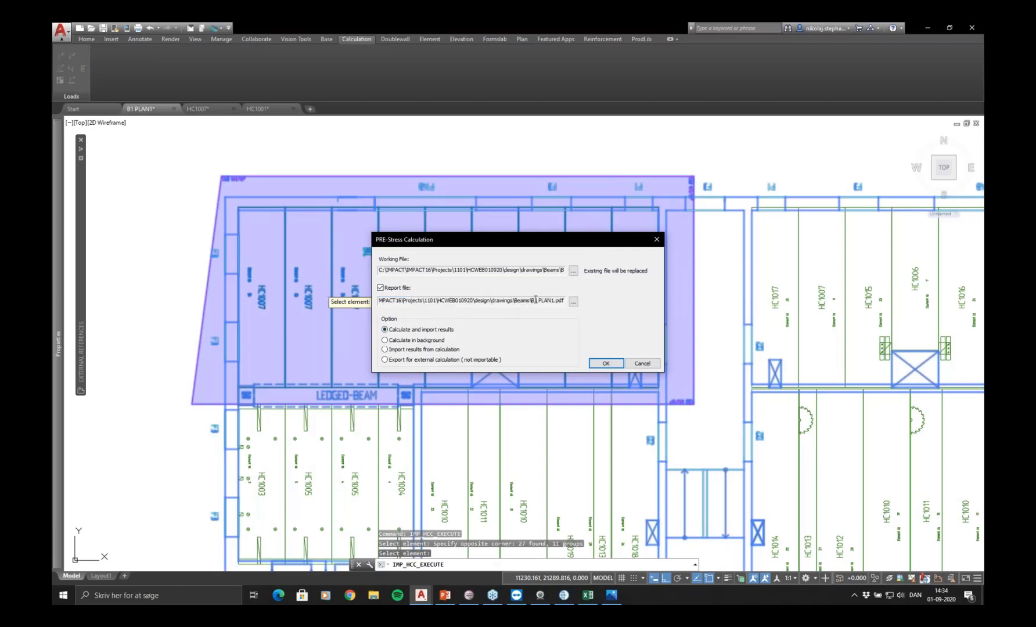
left_click_drag(535, 300, 310, 301)
left_click(403, 301)
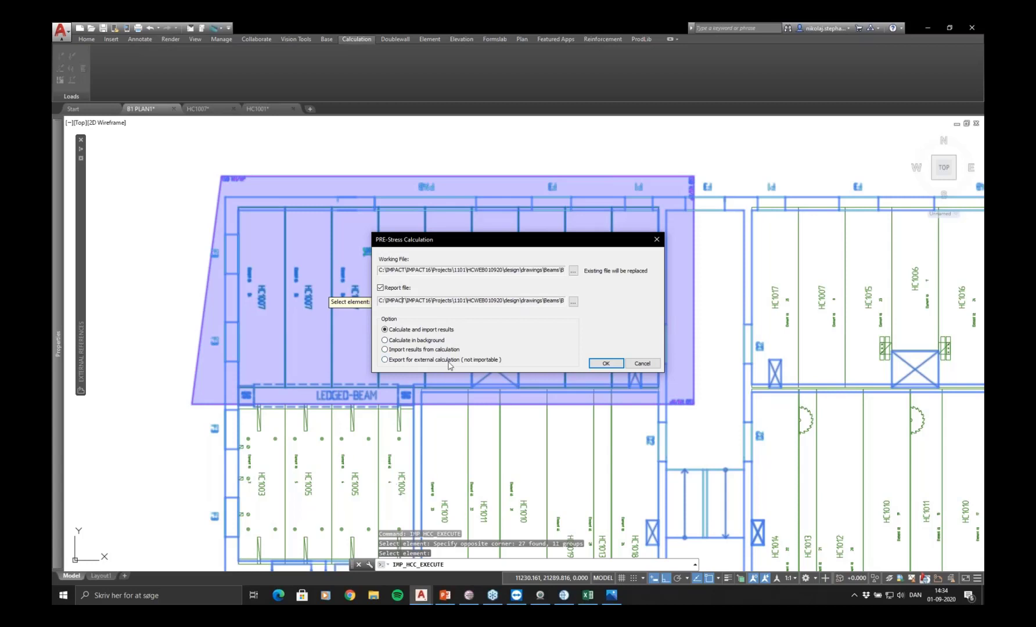
left_click(611, 364)
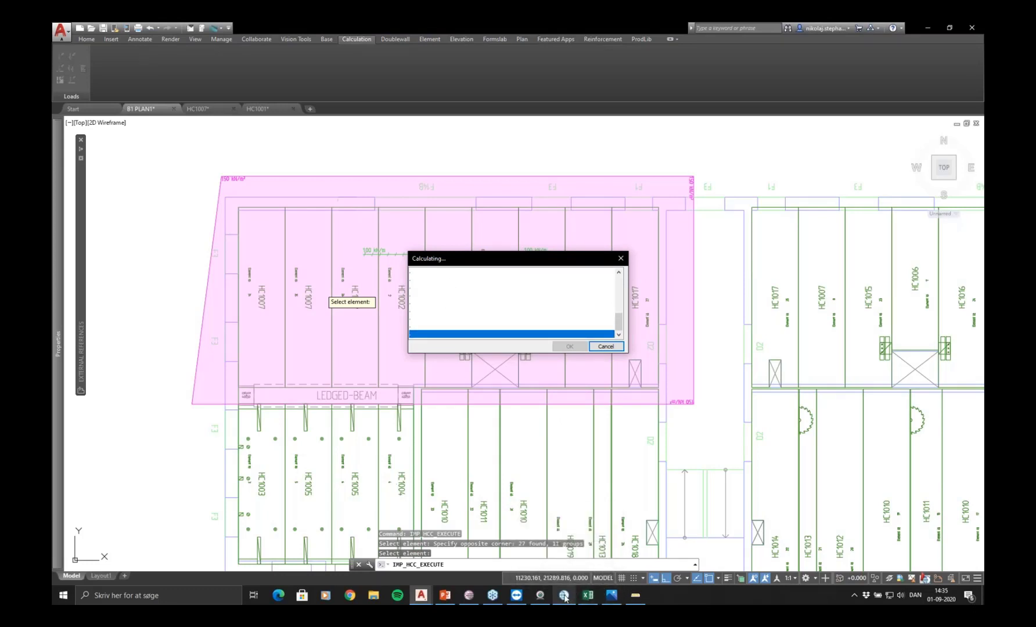
Switch to Project Manager and examine the evaluated final stage loads and element figures in the calculation report
left_click(564, 595)
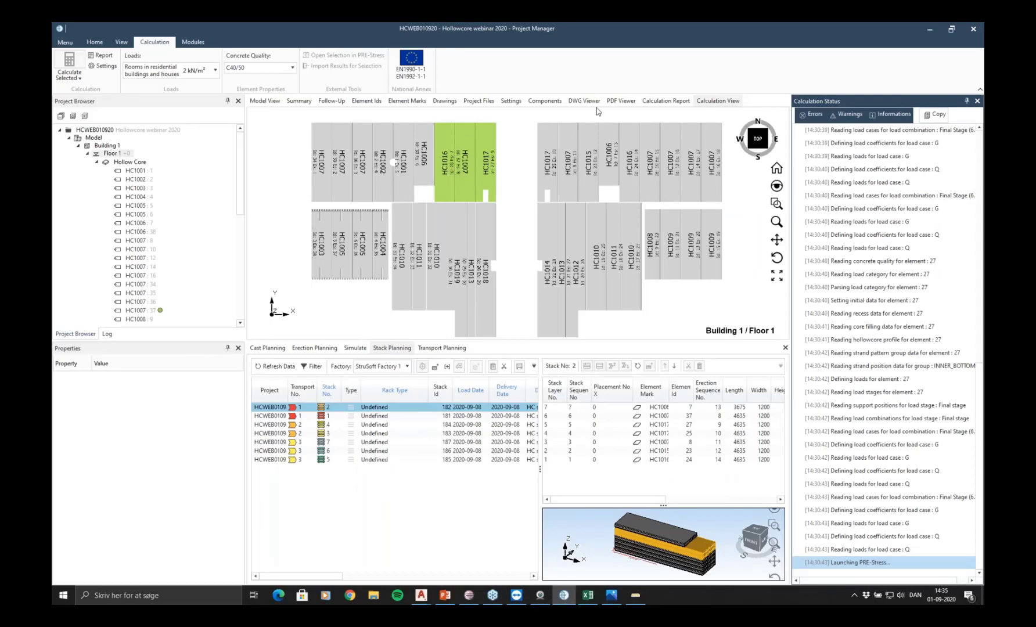
left_click(652, 102)
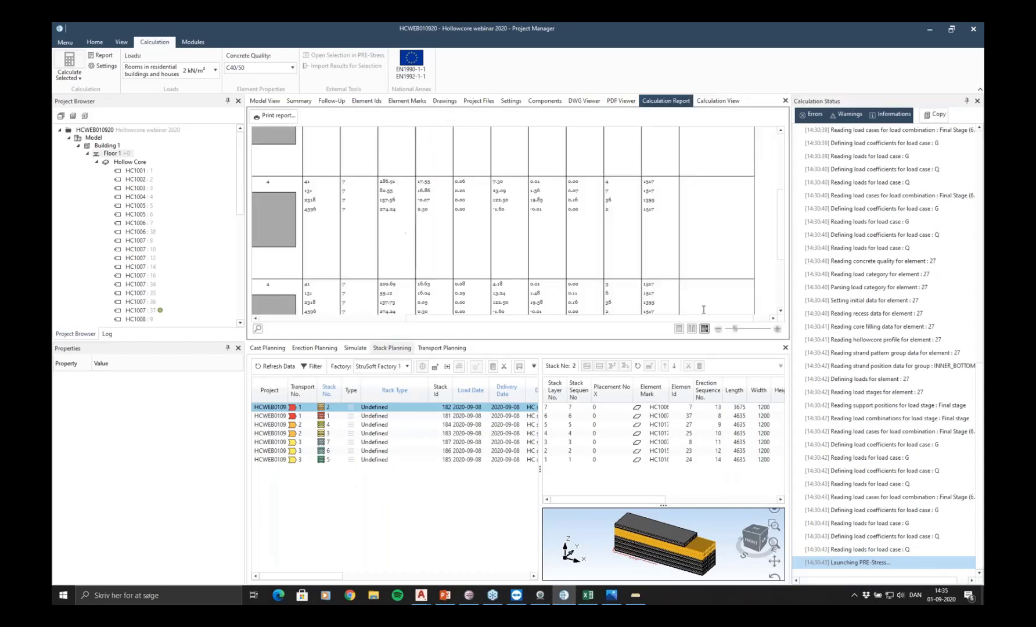
left_click_drag(471, 319, 352, 324)
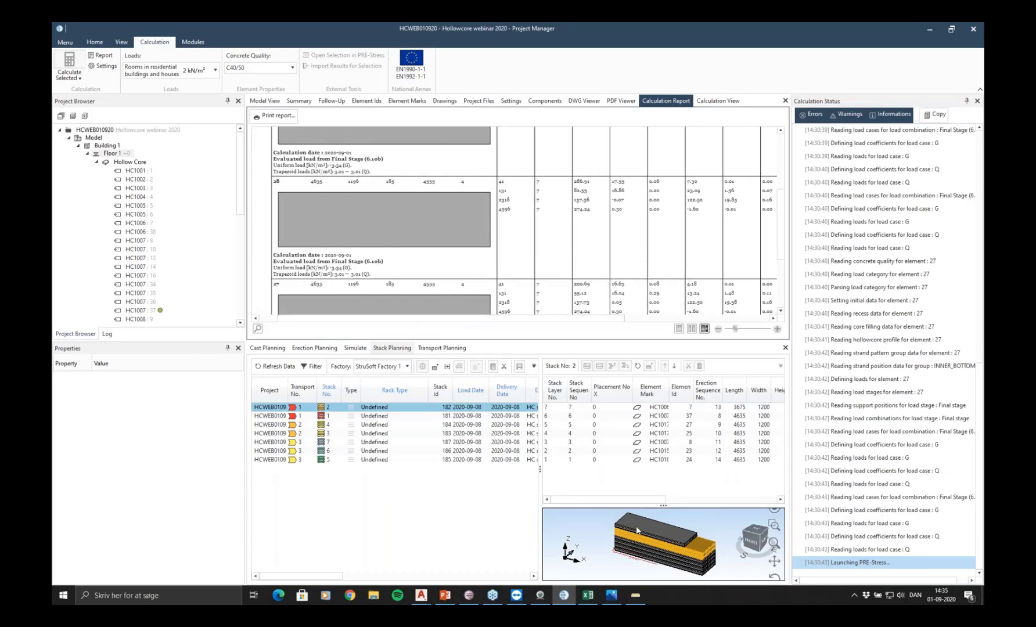
Switch back to the B1 PLAN1.dwg drawing in AutoCAD and accept the calculation log to bring the results onto the slabs
mouse_move(421, 595)
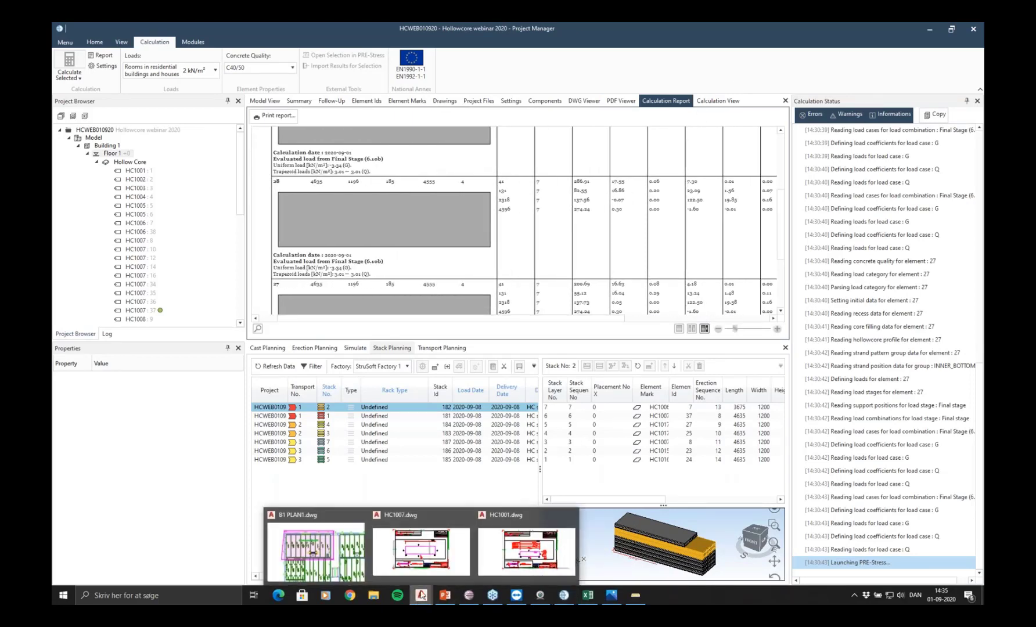
left_click(351, 567)
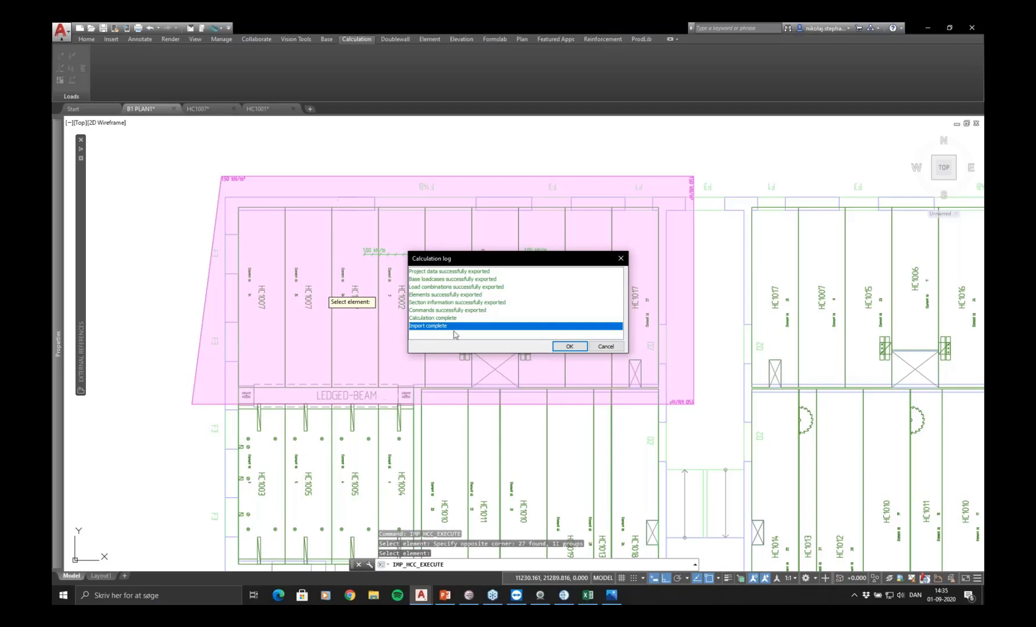
left_click(569, 346)
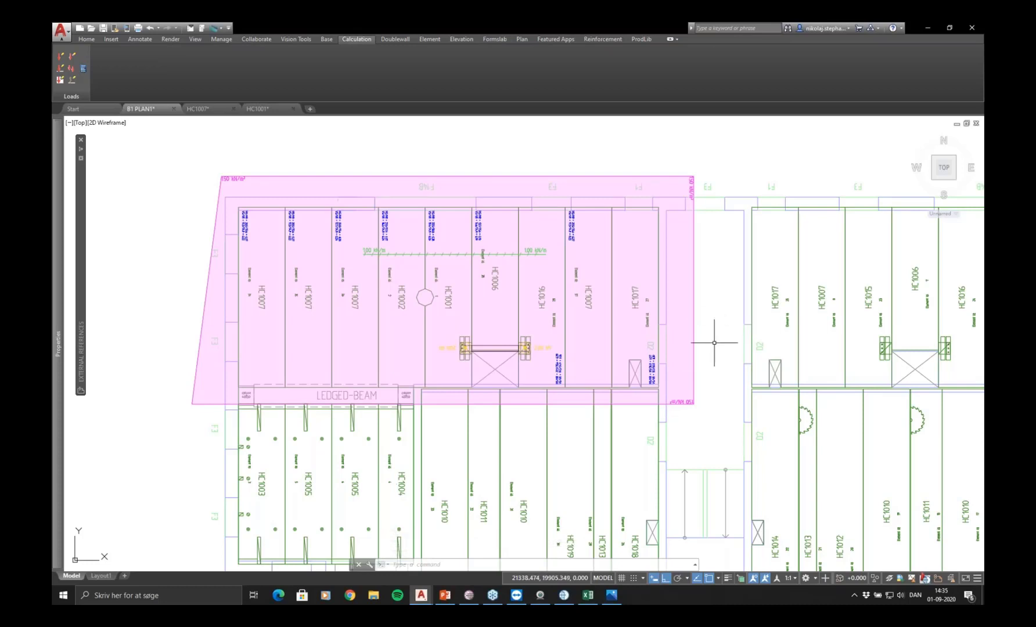
Examine the MS/MR and VS/VR utilisation results written on the slabs of the loaded upper row
scroll(715, 314, "up", 5)
middle_click_drag(694, 412, 725, 352)
scroll(723, 350, "up", 2)
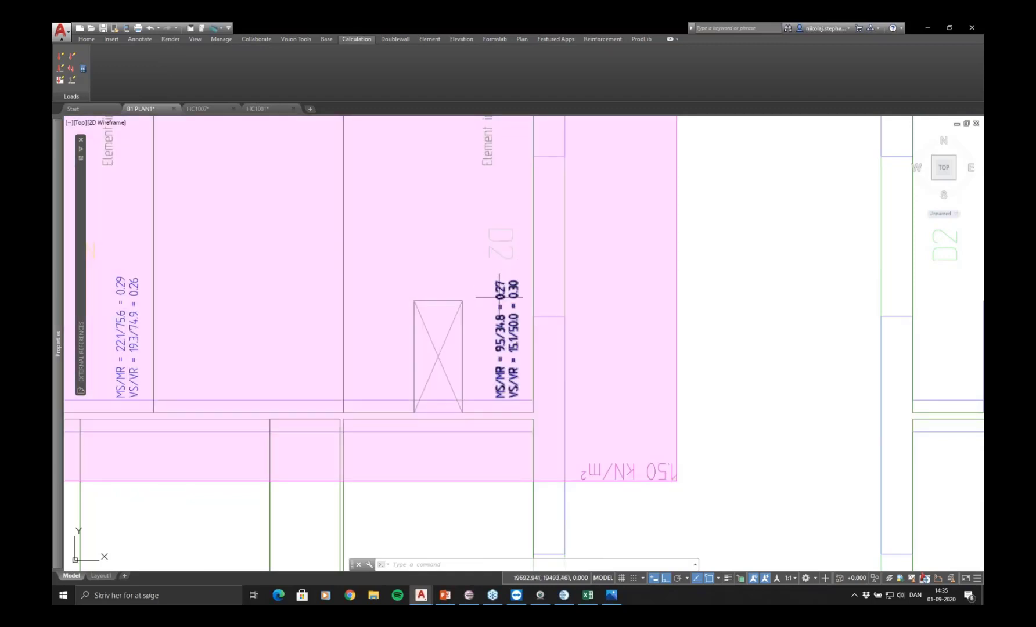
scroll(501, 299, "down", 3)
mouse_move(362, 242)
middle_mouse_down()
mouse_move(389, 275)
mouse_move(482, 301)
mouse_move(553, 275)
middle_mouse_up()
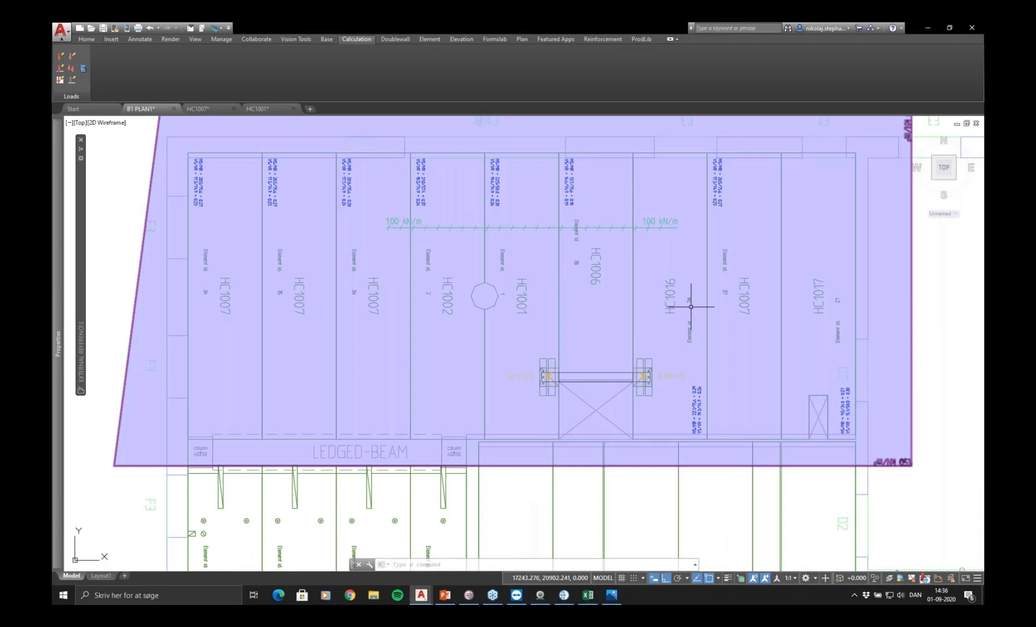
scroll(726, 464, "down", 4)
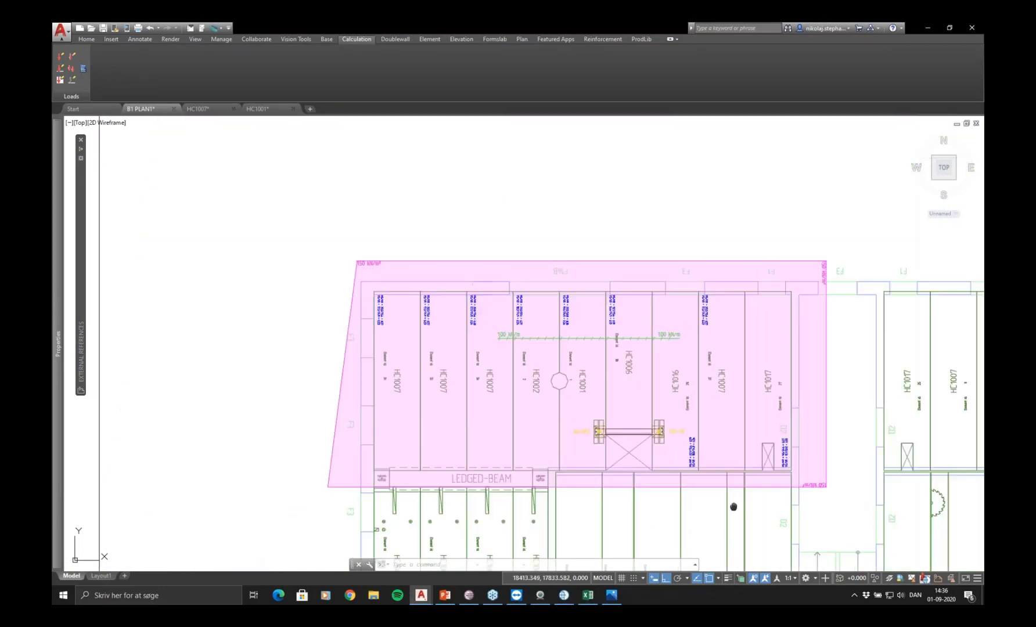
scroll(727, 461, "up", 2)
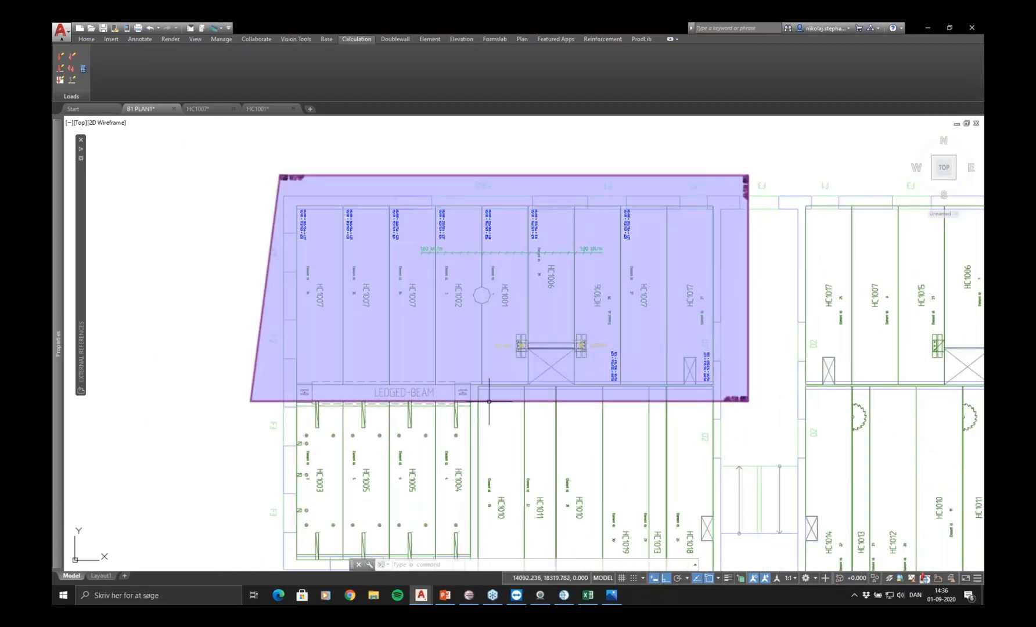
middle_click_drag(738, 414, 707, 399)
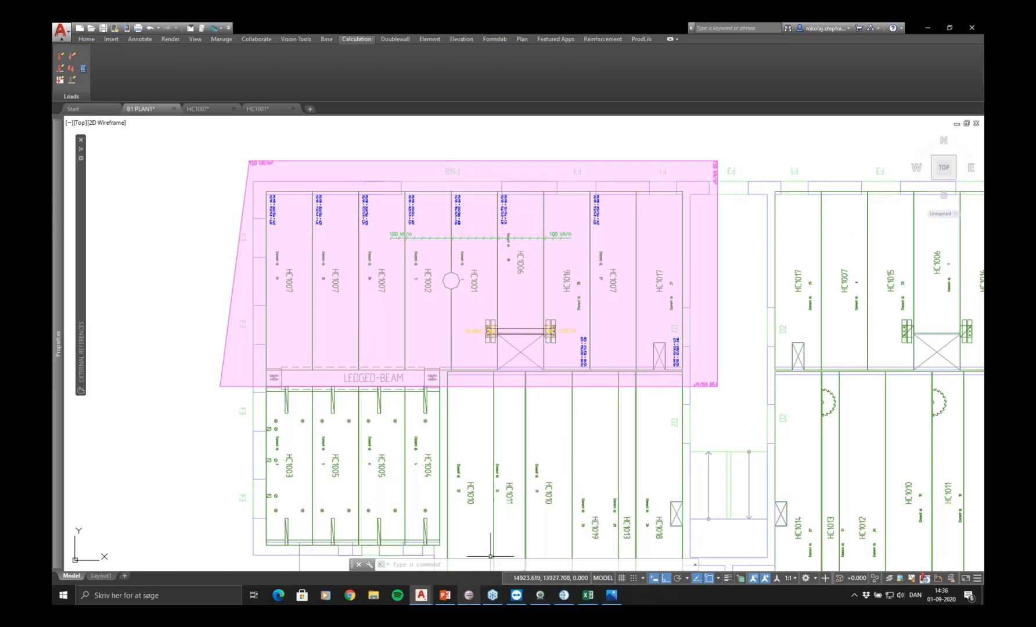
Switch to Project Manager and view Building 1, followed by the entire model with both buildings, in the 3D model view
mouse_move(469, 595)
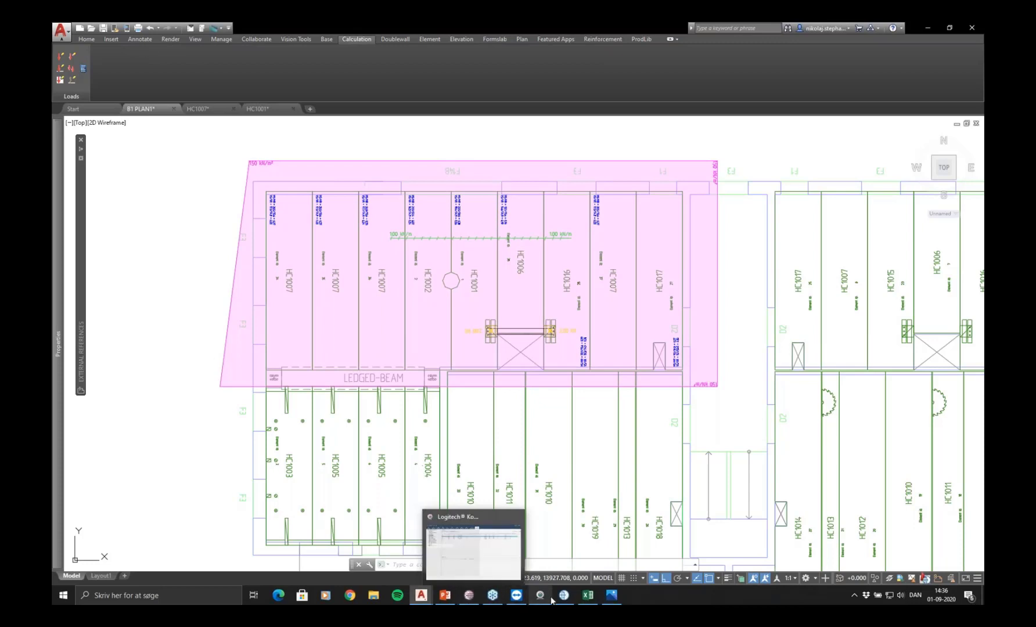
mouse_move(563, 597)
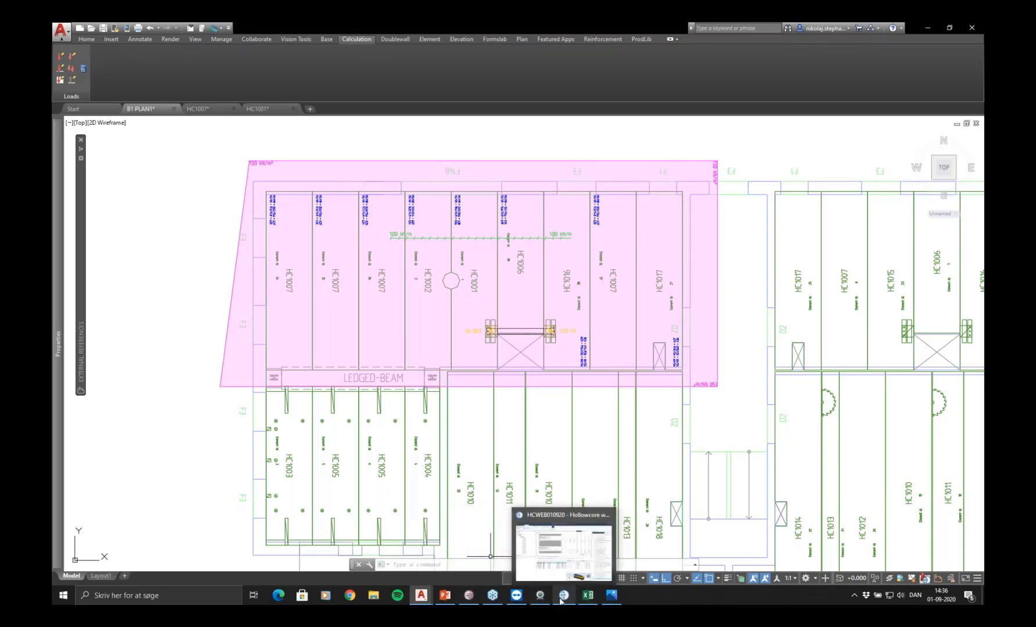
left_click(564, 595)
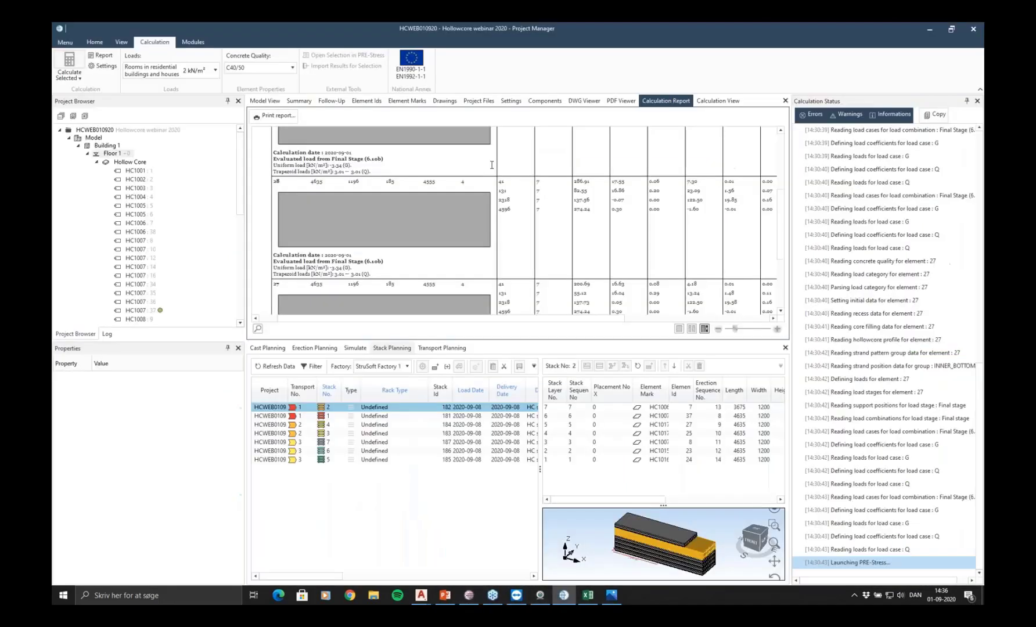
left_click(265, 101)
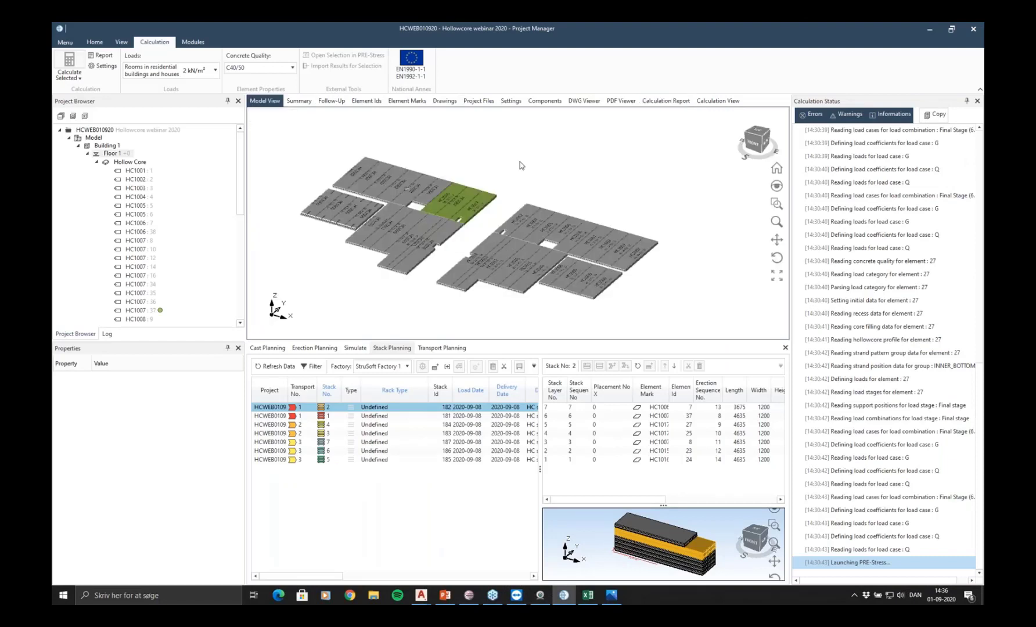
left_click(113, 146)
scroll(488, 251, "down", 4)
scroll(641, 236, "down", 3)
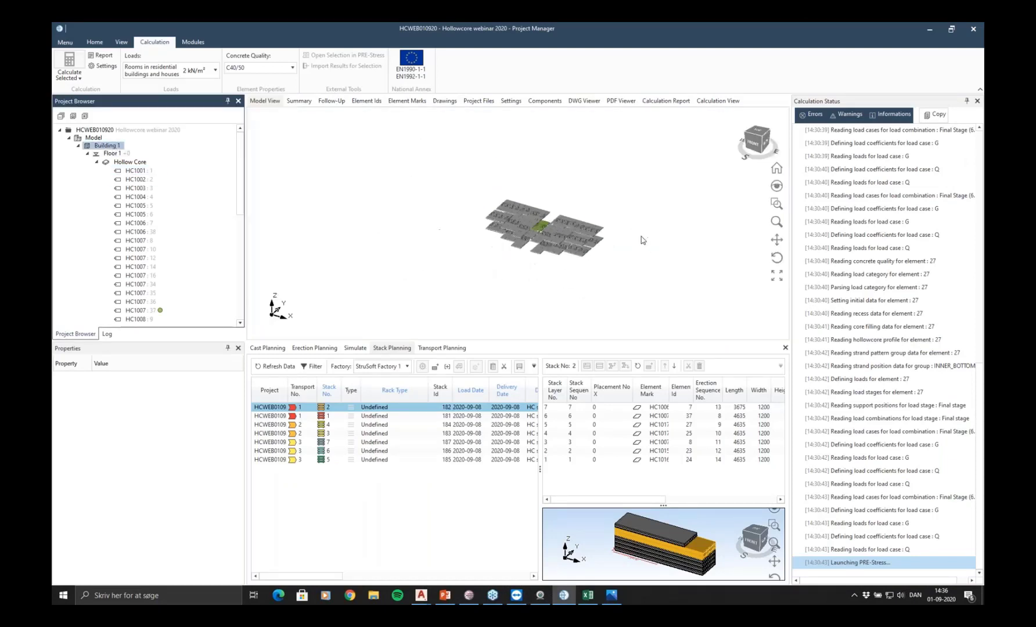
left_click(87, 137)
scroll(540, 254, "up", 3)
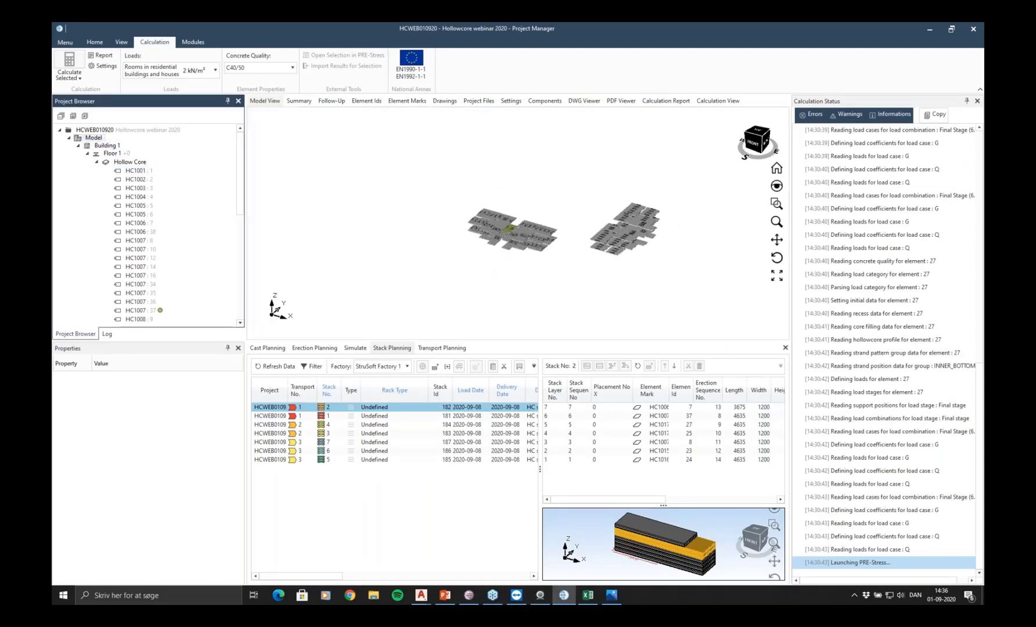
middle_click_drag(602, 209, 587, 215)
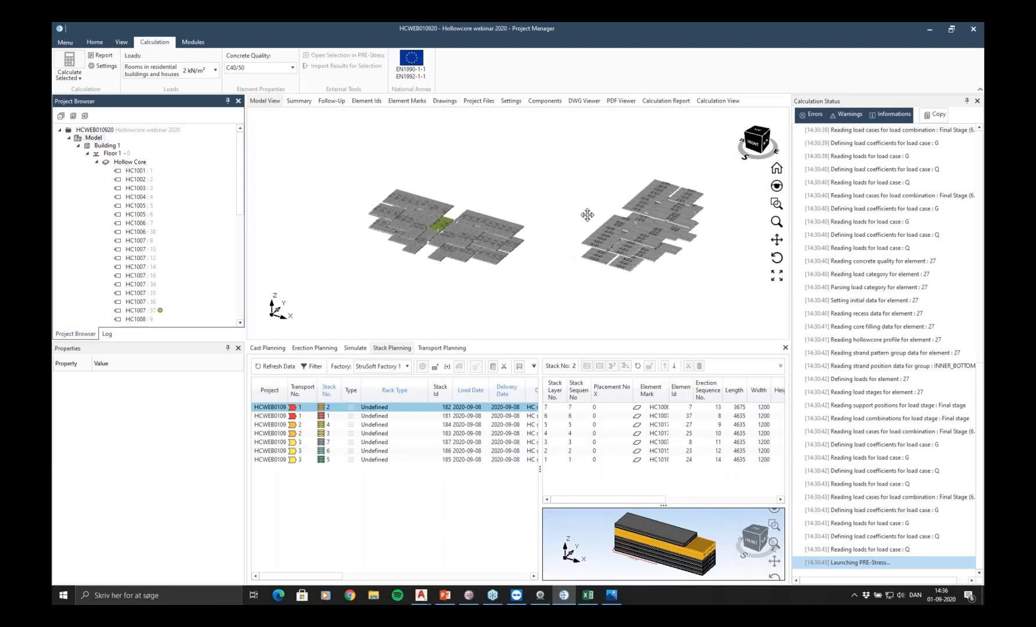